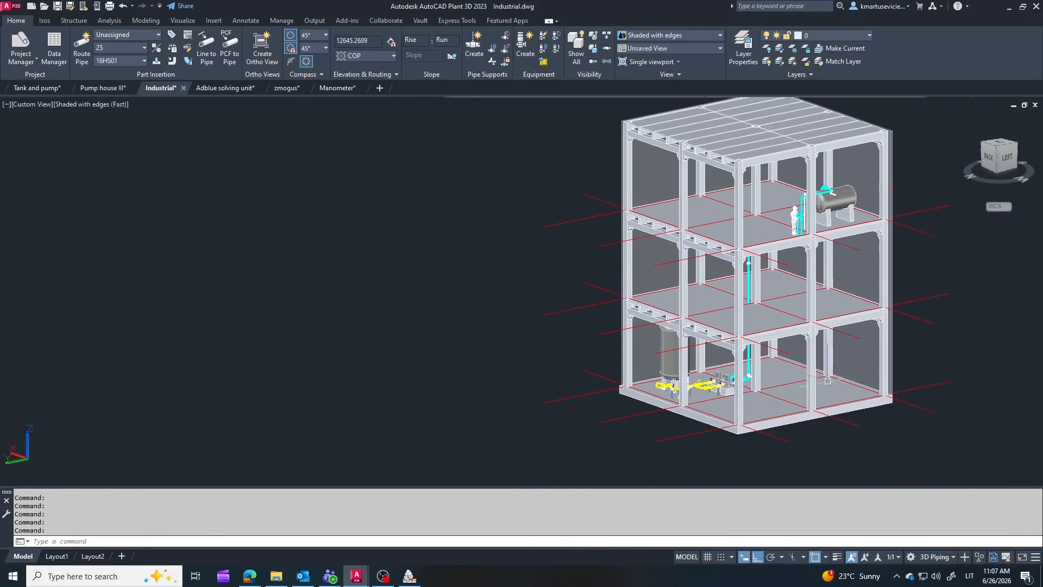
middle_click_drag(869, 348, 904, 361, "shift")
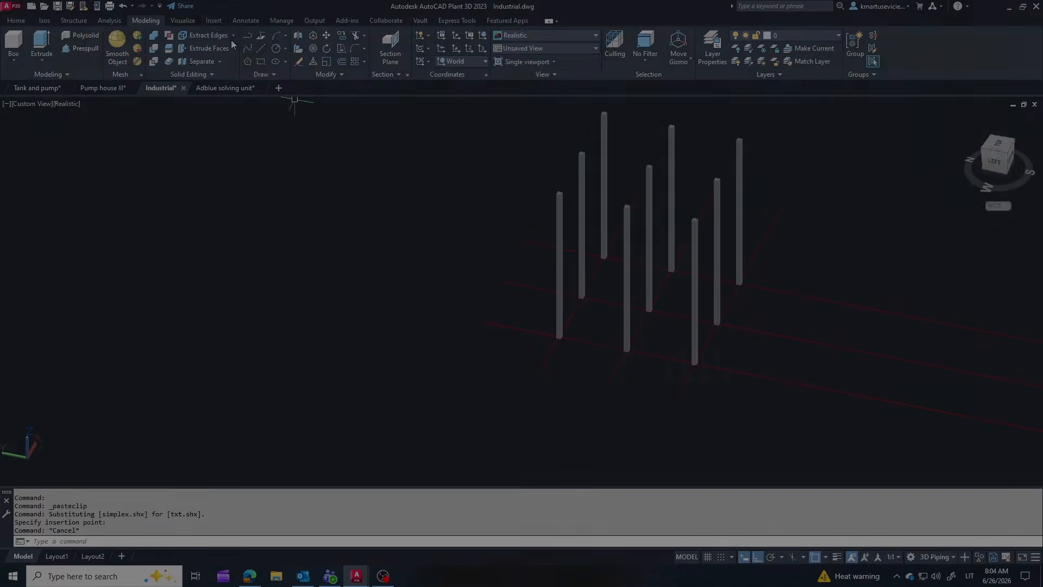
Trim the overhanging grid lines beyond the columns against a temporary rectangle drawn across them, and delete that rectangle
left_click(260, 62)
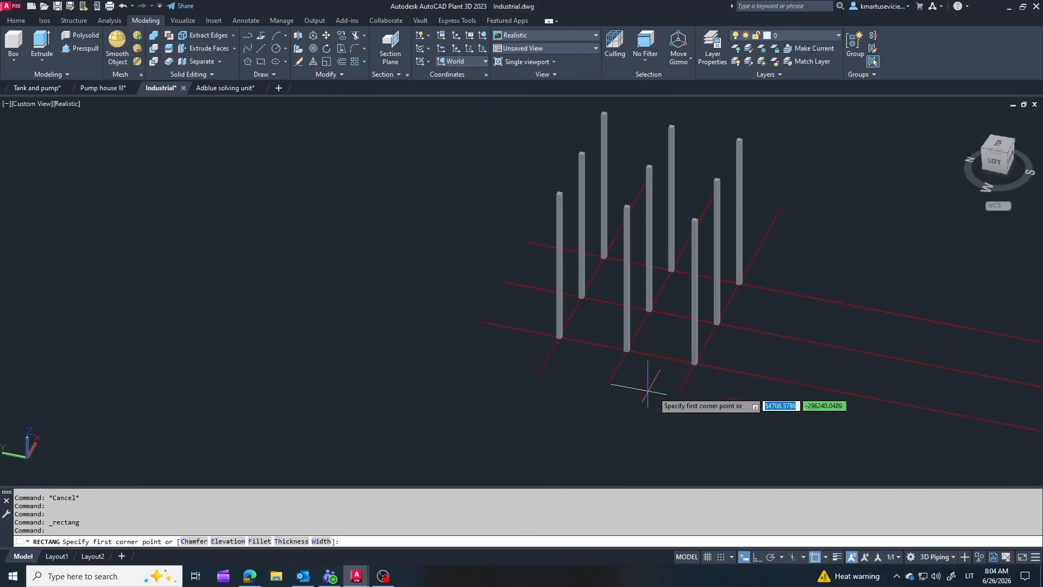
left_click(838, 229)
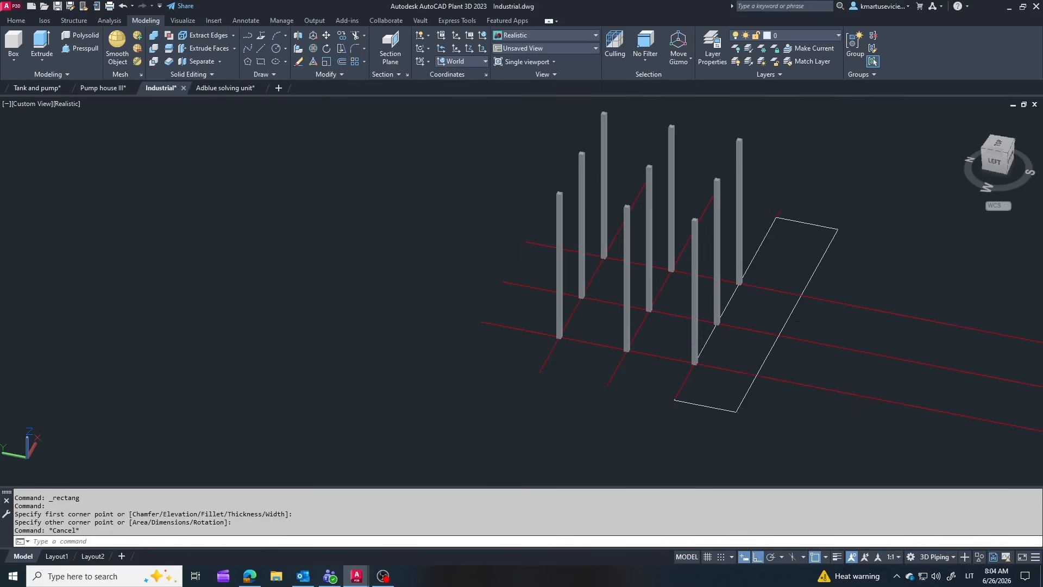
left_click(356, 35)
left_click_drag(896, 439, 813, 287)
key("Escape")
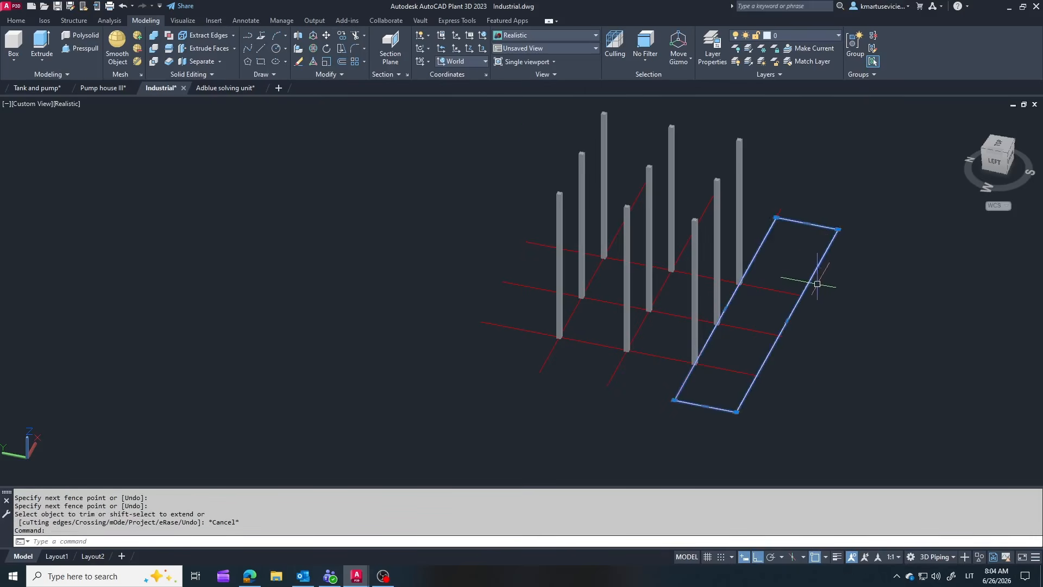
key("Delete")
Draw an L-shaped construction line beside the outer column row so that its long leg crosses the overhanging grid lines
middle_click_drag(802, 263, 597, 276, "shift")
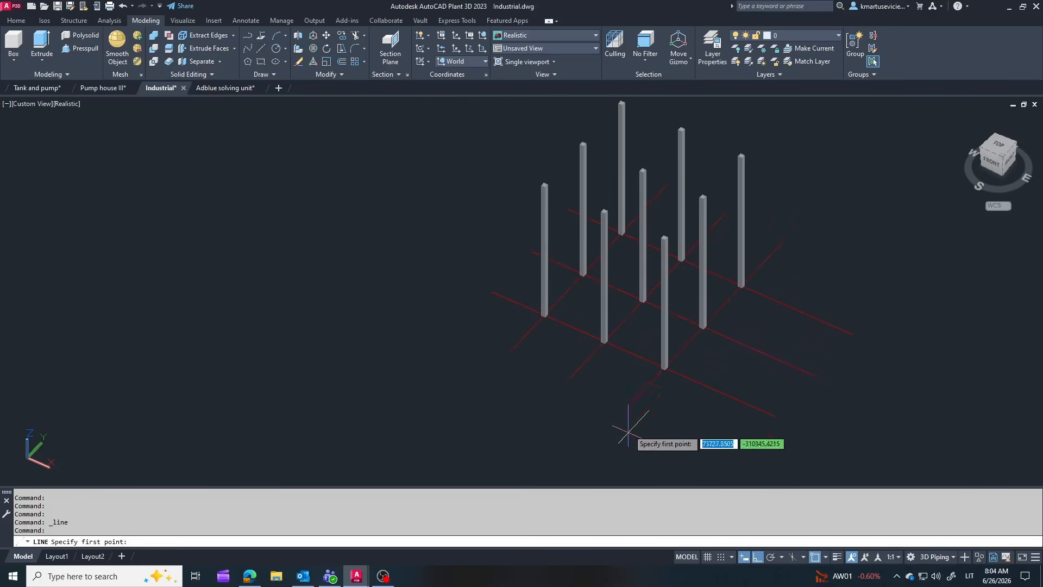
left_click(628, 405)
left_click(676, 426)
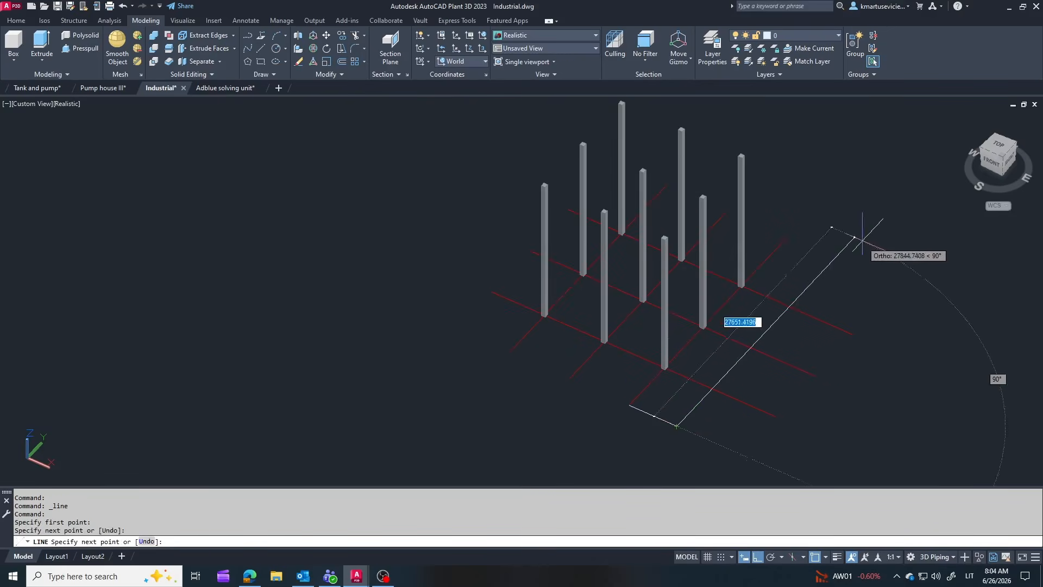
key("Escape")
Trim the overhanging grid lines back to the long construction line and delete that line
left_click(802, 293)
left_click(355, 36)
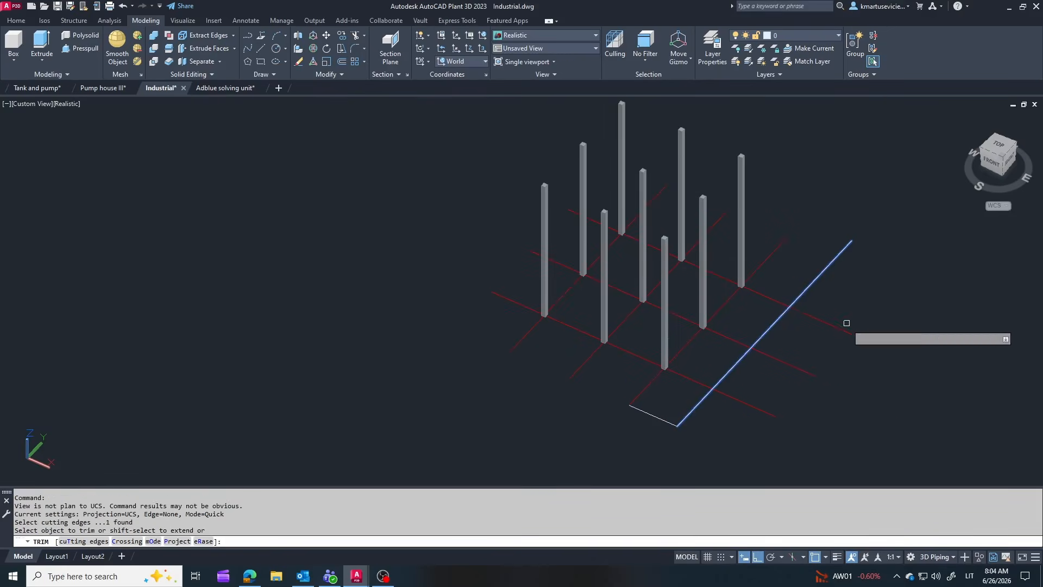
key("Escape")
left_click(764, 335)
key("Delete")
key("Escape")
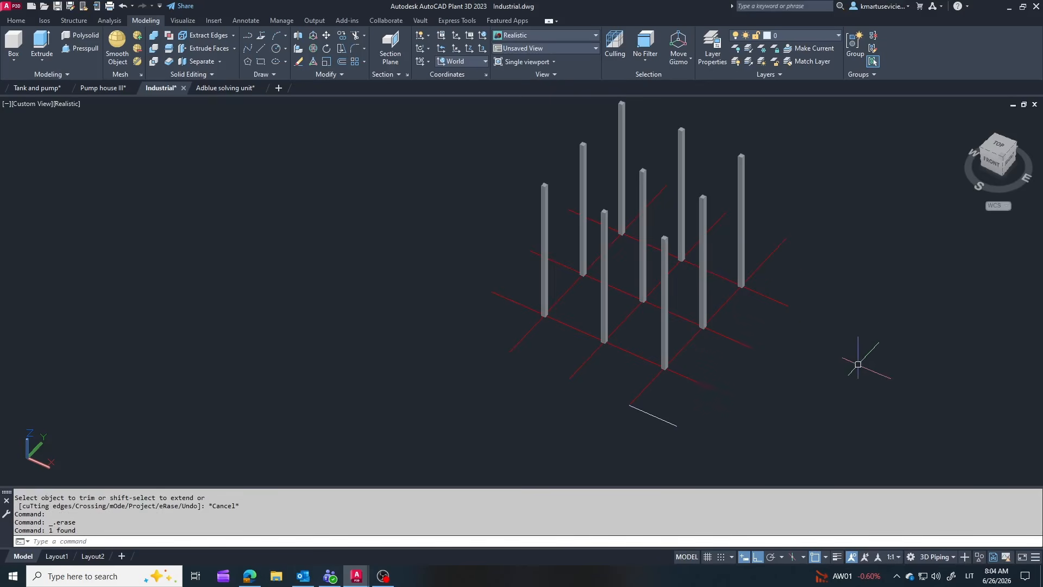
Draw a rectangle around the column grid at base level, between the outer corners of two diagonally opposite corner columns
scroll(847, 361, "down", 1)
middle_click_drag(672, 403, 752, 379, "shift")
scroll(679, 350, "up", 2)
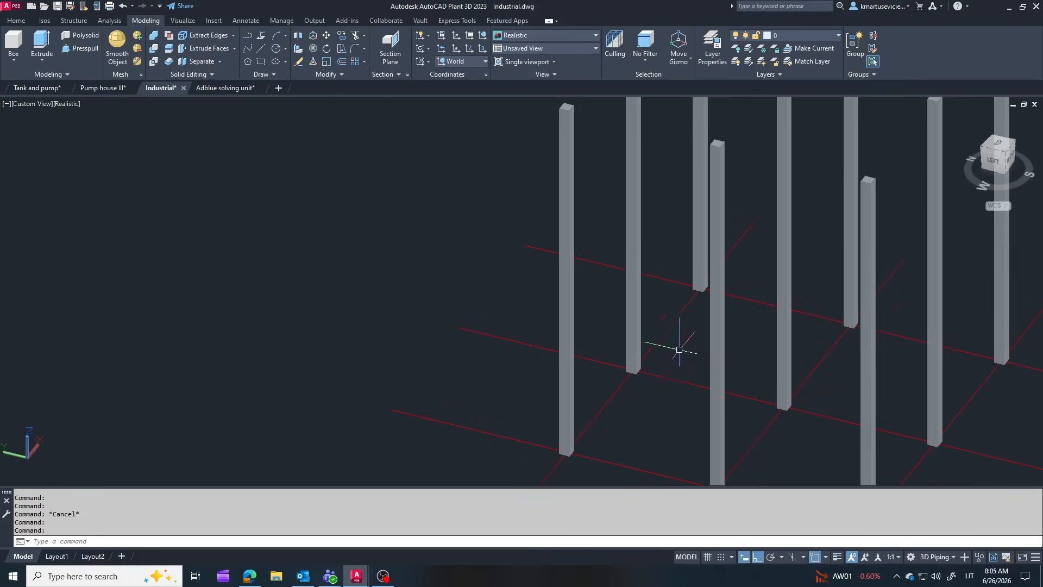
left_click(259, 63)
scroll(553, 443, "up", 4)
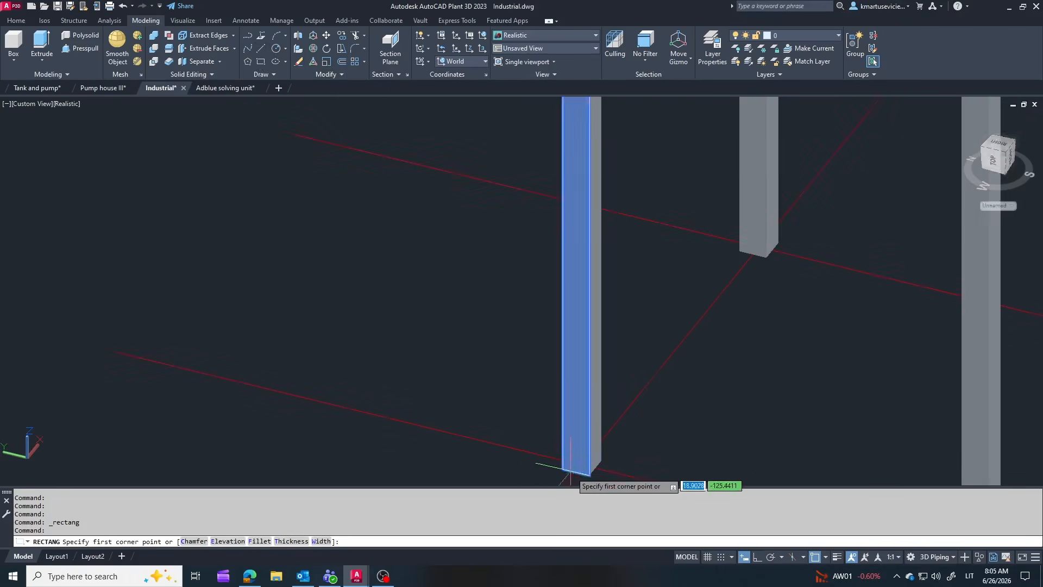
left_click(566, 468)
scroll(602, 465, "down", 6)
scroll(783, 456, "up", 4)
scroll(758, 320, "up", 4)
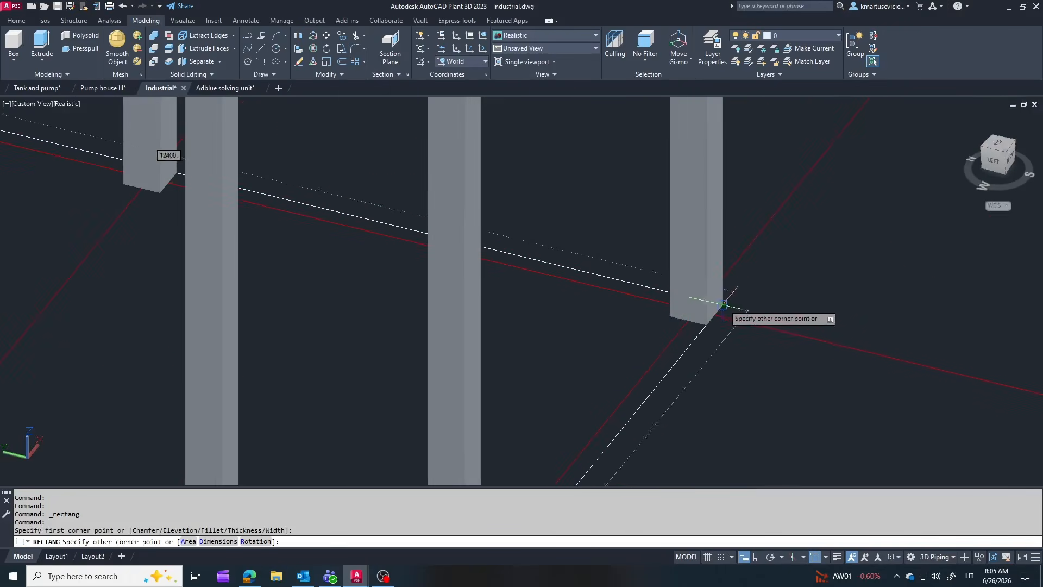
left_click(731, 307)
Extrude the base rectangle downward by 500 to form the ground slab
left_click(682, 354)
left_click(42, 43)
scroll(600, 174, "down", 5)
type("500")
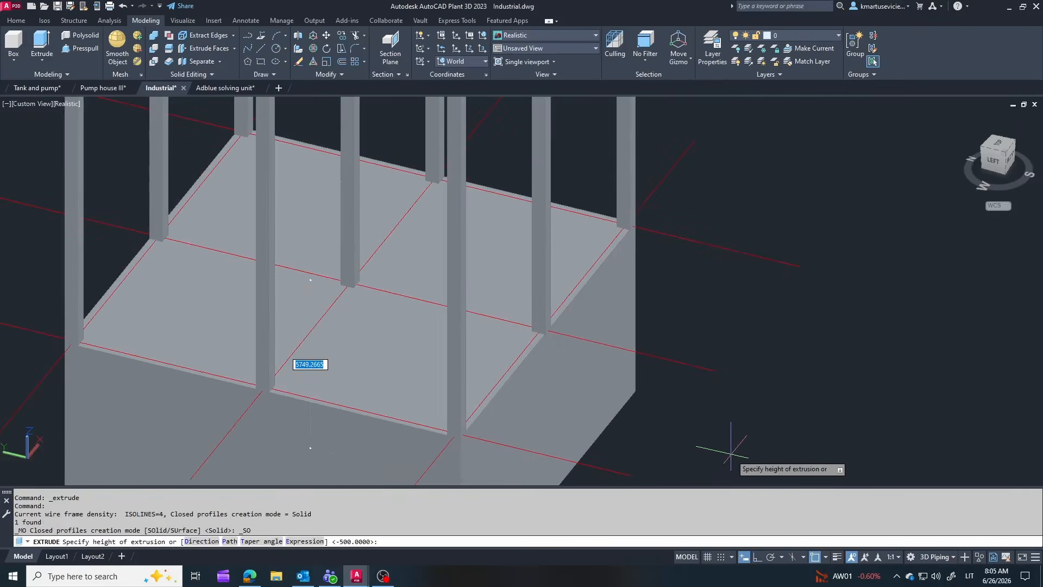
key("Return")
key("Escape")
Copy the ground slab straight up at distances of 6000, 12000 and 18000
scroll(929, 423, "down", 6)
scroll(683, 322, "up", 5)
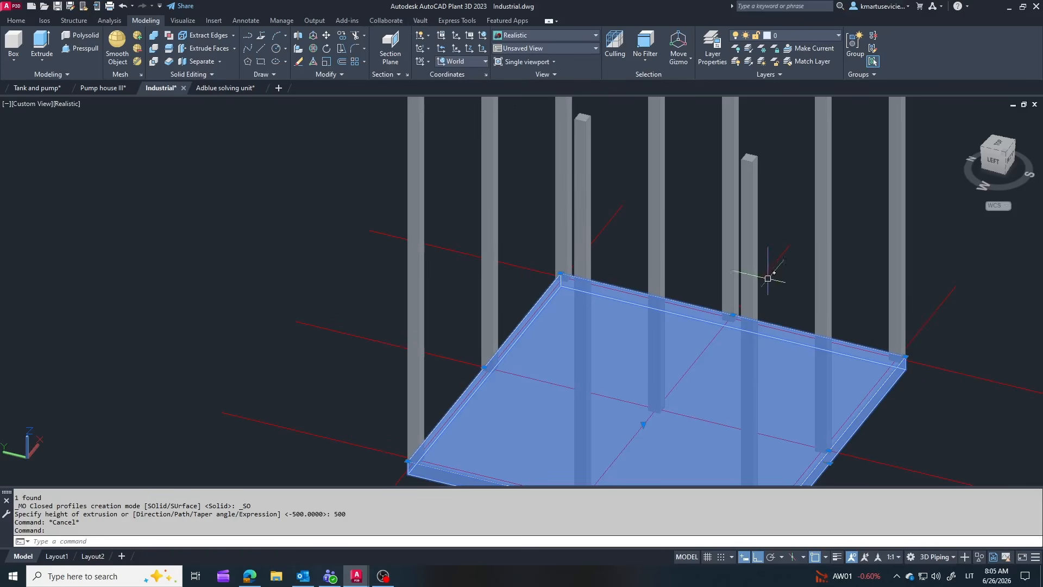
left_click(341, 36)
scroll(650, 316, "down", 3)
left_click(322, 418)
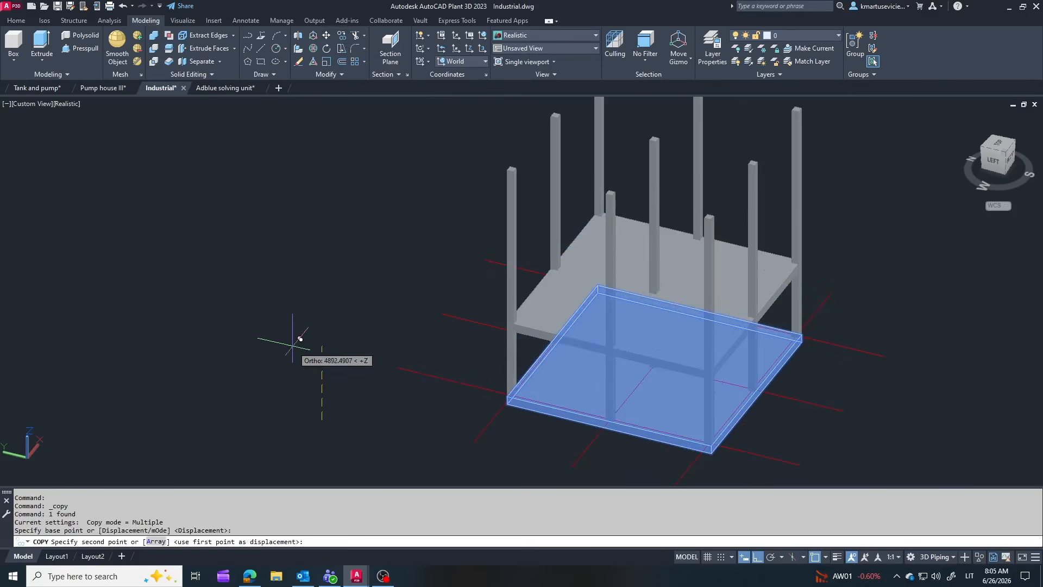
type("6000")
key("Return")
type("12000")
key("Return")
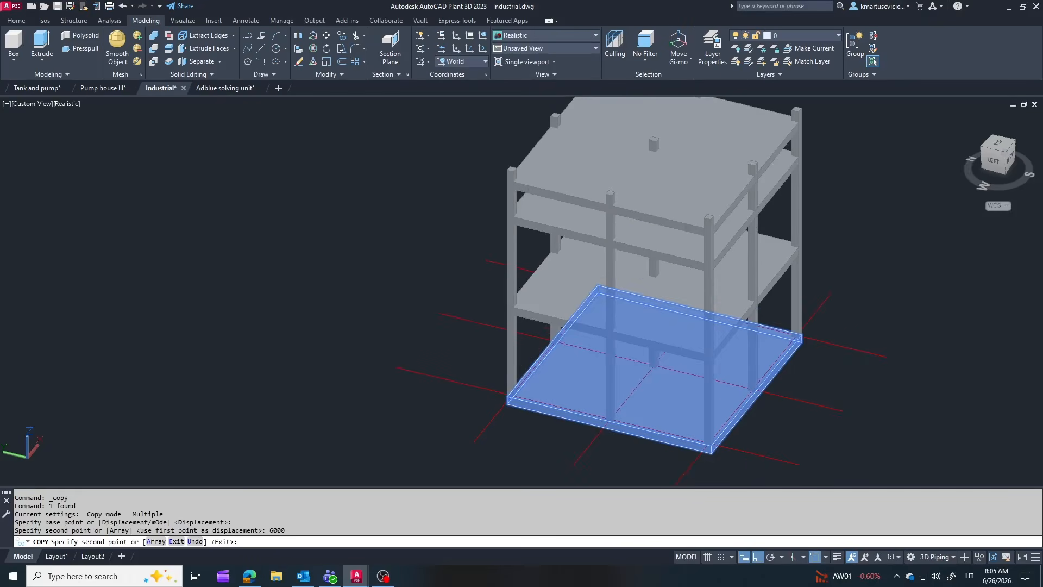
scroll(500, 349, "down", 2)
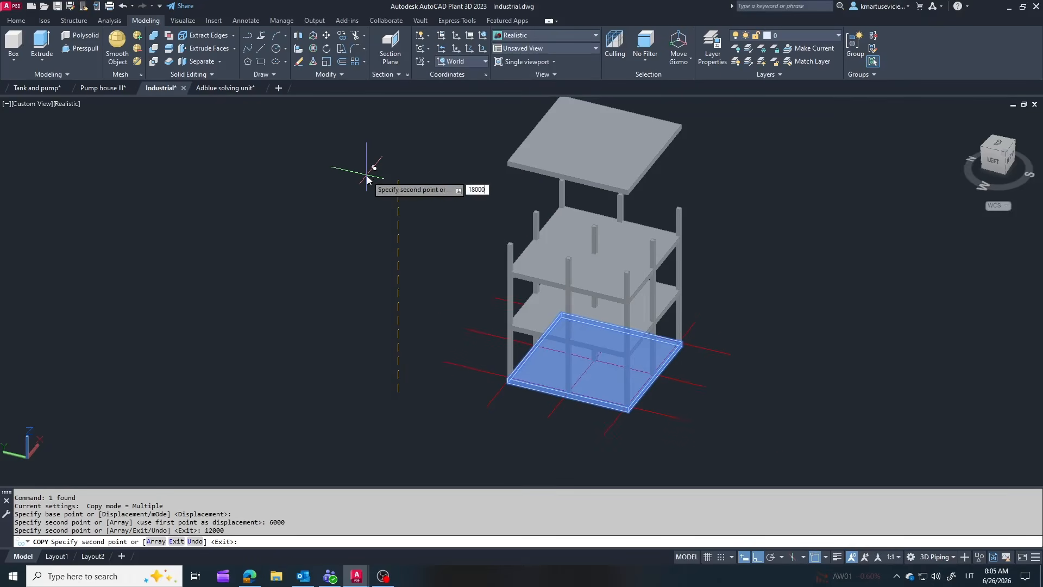
key("Return")
key("Escape")
scroll(570, 266, "up", 4)
middle_click_drag(660, 364, 668, 338, "shift")
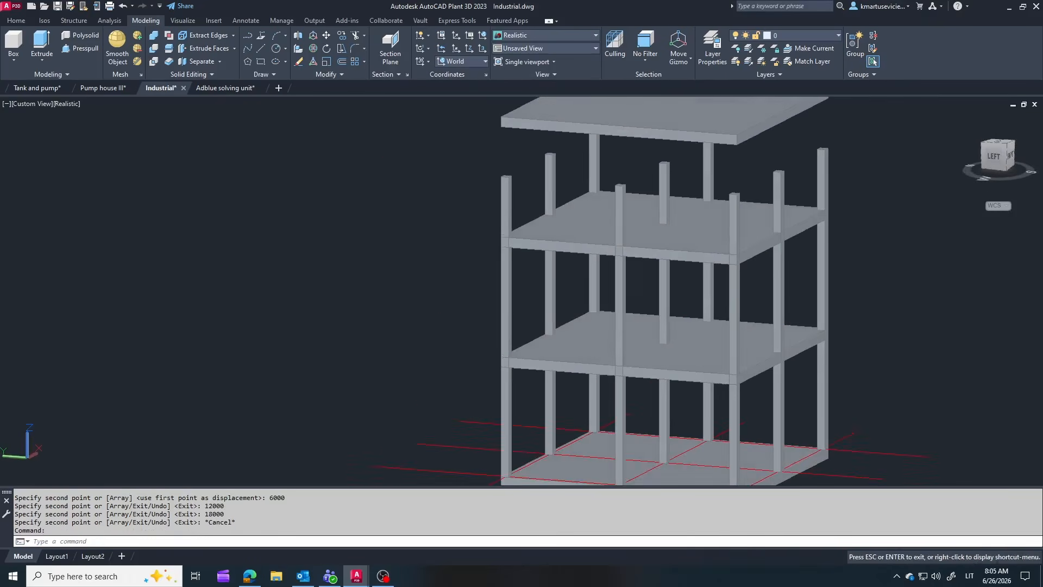
scroll(482, 249, "up", 3)
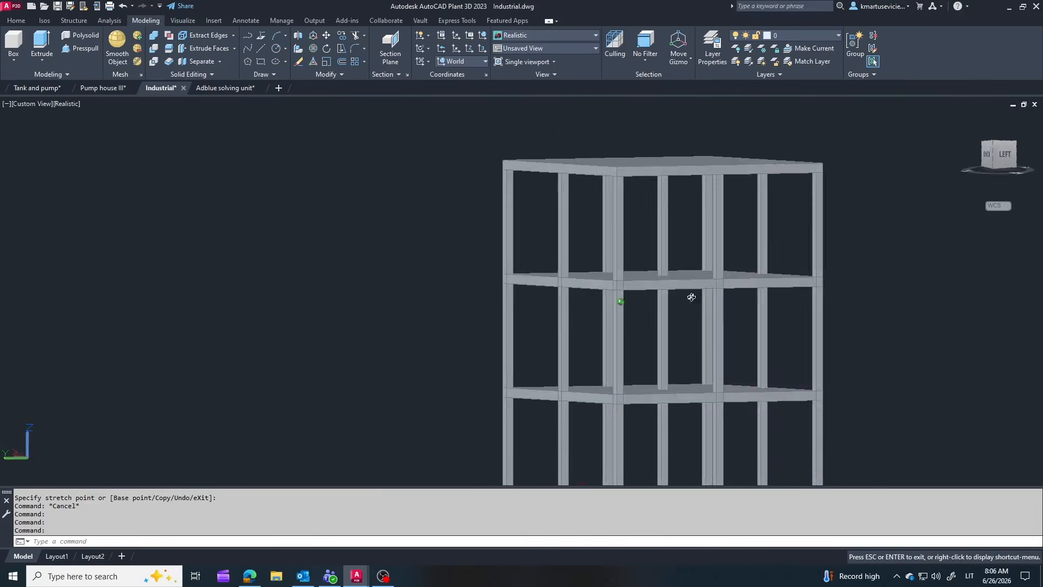
middle_click_drag(692, 295, 633, 310, "shift")
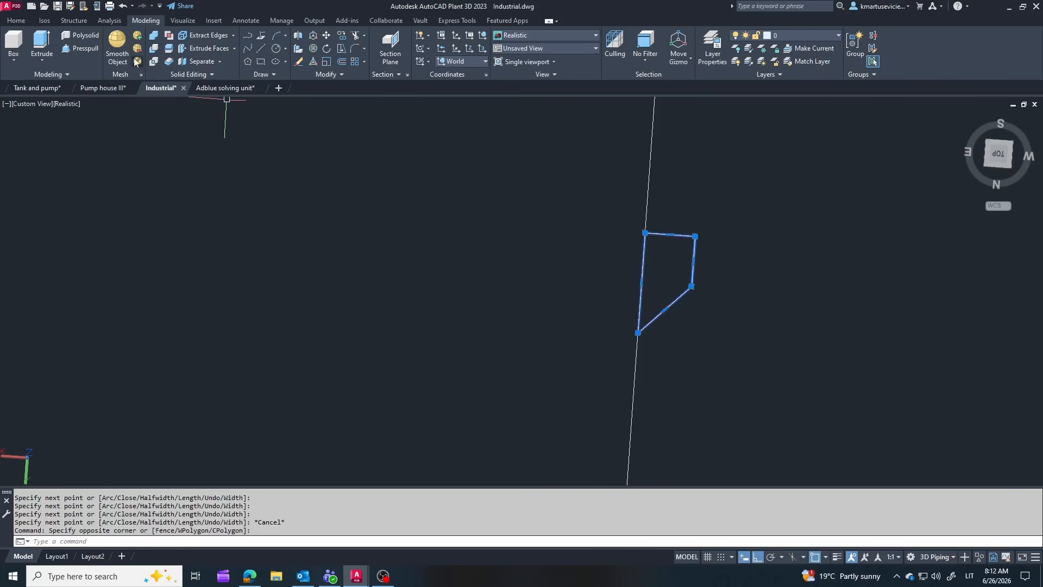
Extrude the closed four-sided bracket profile by 400
type("400")
key("Return")
key("Escape")
Rotate the extruded bracket in 3D about its corner so that its profile stands upright
middle_click_drag(676, 251, 673, 257, "shift")
left_click(673, 257)
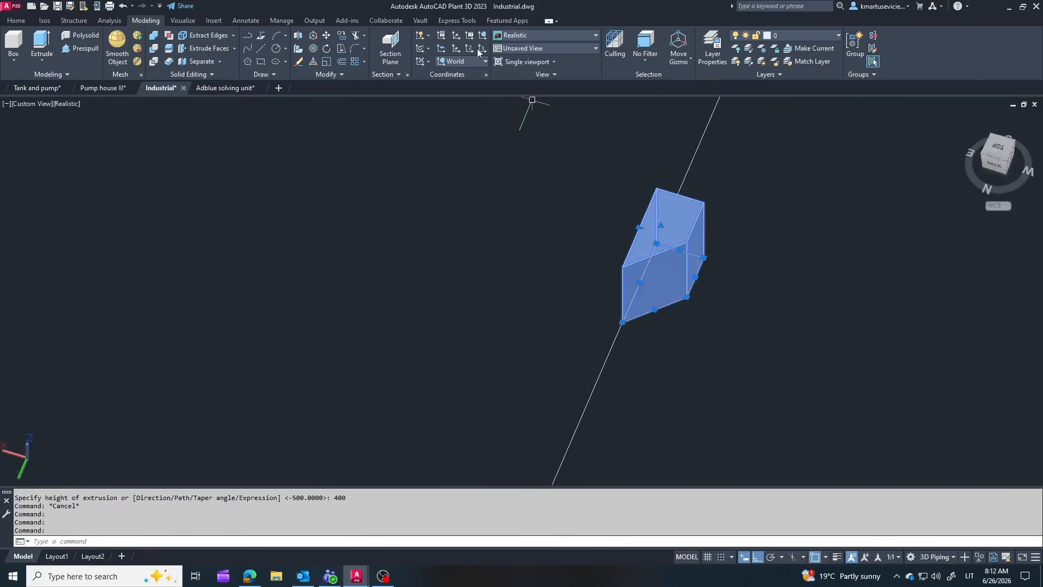
left_click(657, 252)
left_click(701, 385)
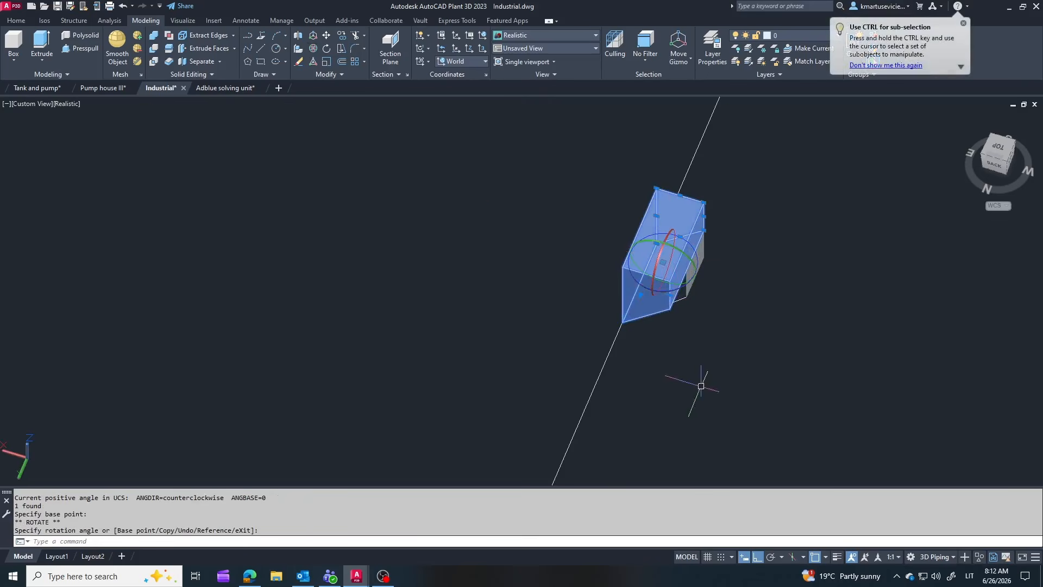
Move the bracket by its corner to the underside of the floor slab, beside the middle column on the building's edge
left_click(622, 266)
scroll(641, 163, "down", 9)
scroll(799, 317, "up", 6)
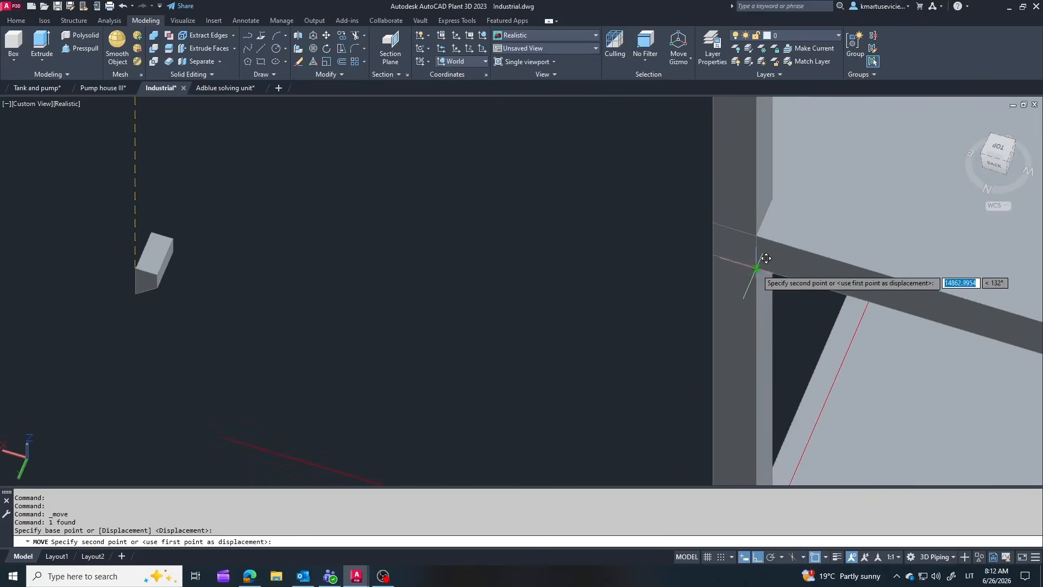
scroll(628, 202, "down", 5)
scroll(814, 254, "up", 6)
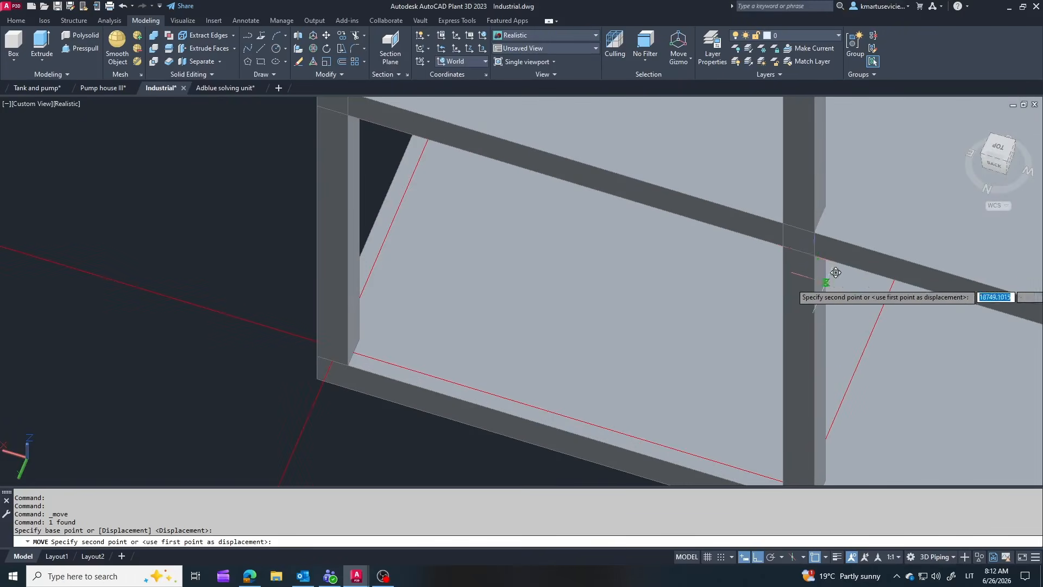
scroll(823, 280, "up", 4)
middle_click_drag(814, 305, 815, 282, "shift")
scroll(814, 282, "down", 7)
scroll(824, 232, "up", 3)
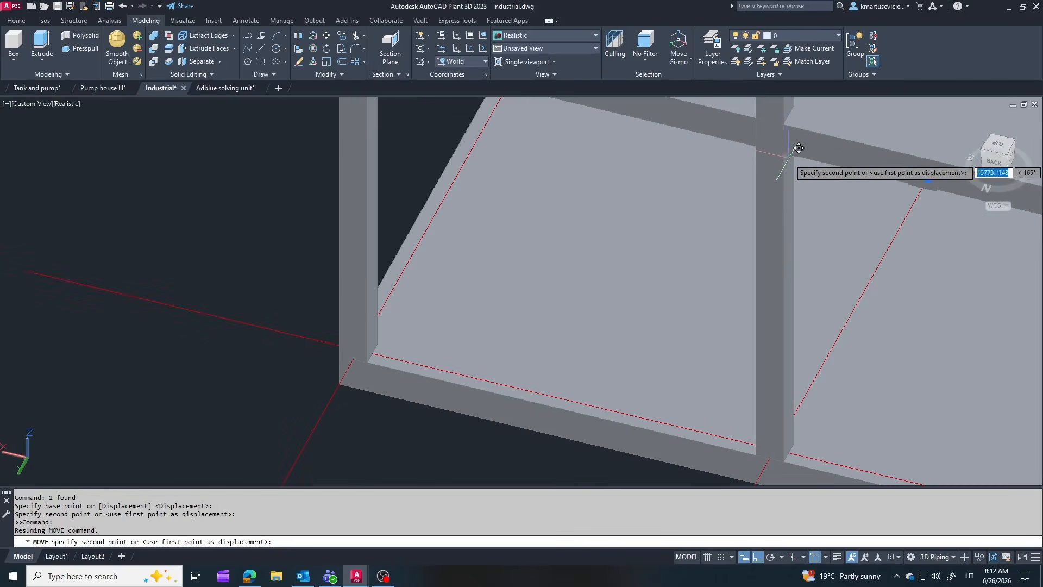
key("Escape")
Examine the bracket's position relative to the middle column beneath the slab edge
scroll(812, 194, "down", 2)
scroll(811, 194, "up", 3)
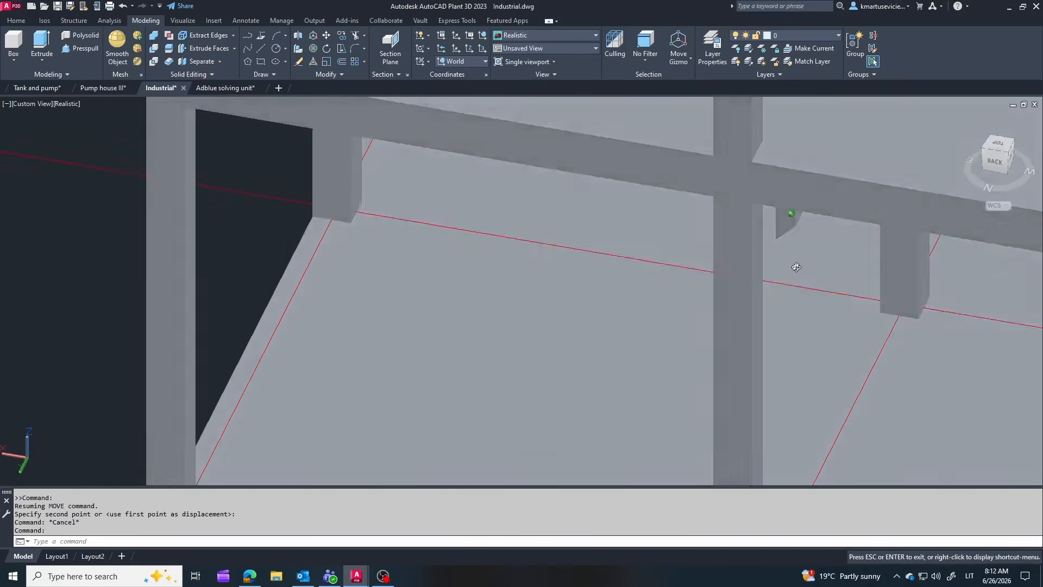
middle_click_drag(796, 263, 780, 221, "shift")
scroll(799, 214, "up", 2)
scroll(751, 275, "up", 3)
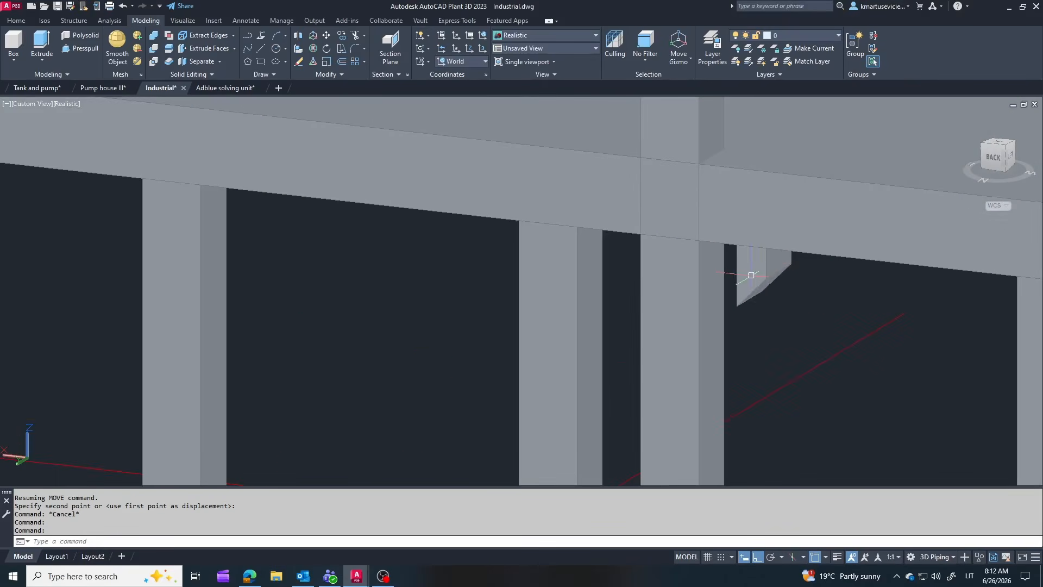
left_click(740, 304)
key("Escape")
scroll(776, 267, "down", 2)
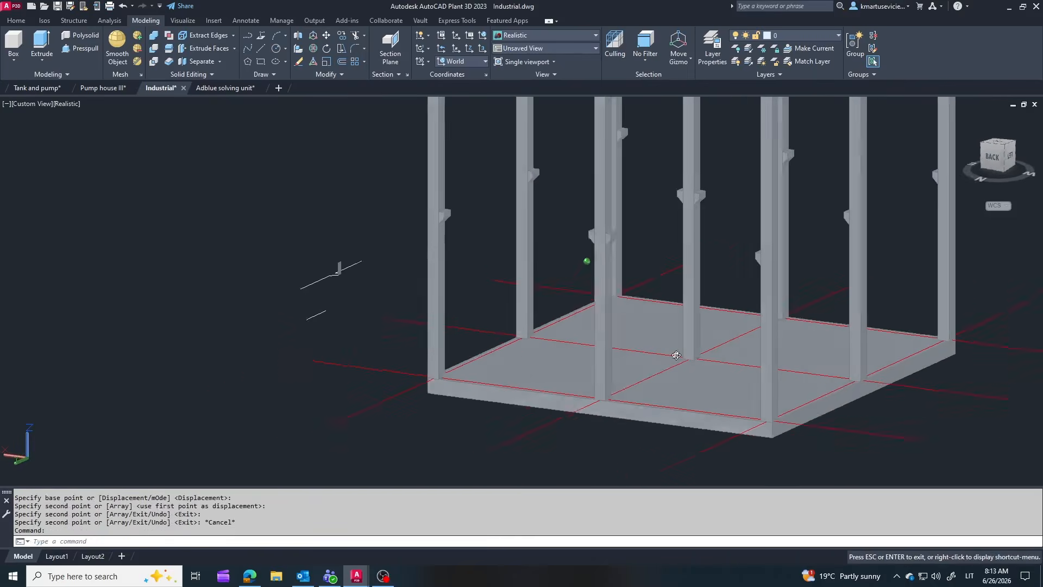
Draw a rectangle on top of the brackets, spanning the bay between two neighbouring outer columns
middle_click_drag(676, 354, 452, 211, "shift")
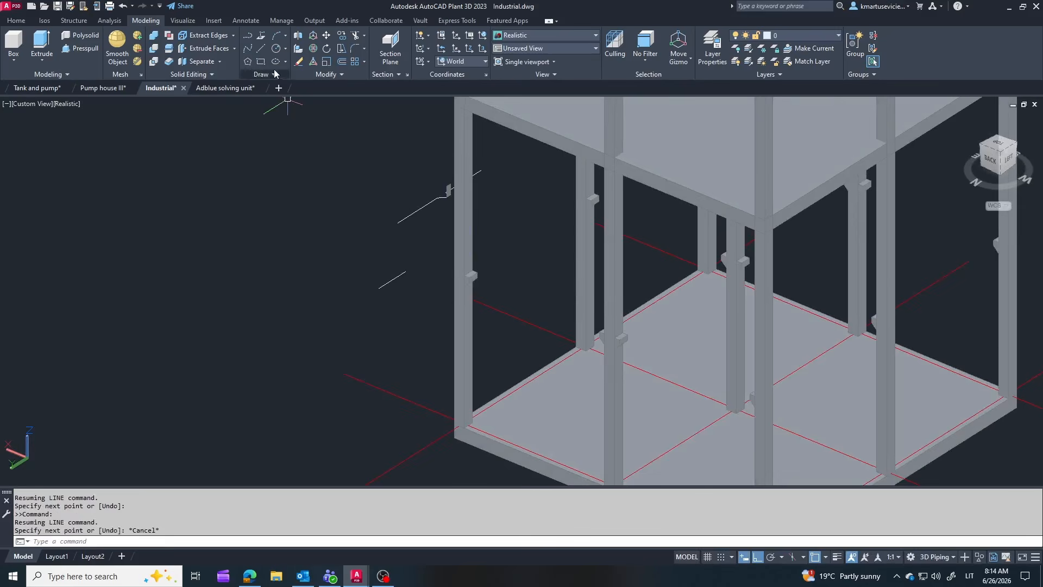
left_click(260, 62)
scroll(405, 221, "up", 3)
left_click(404, 222)
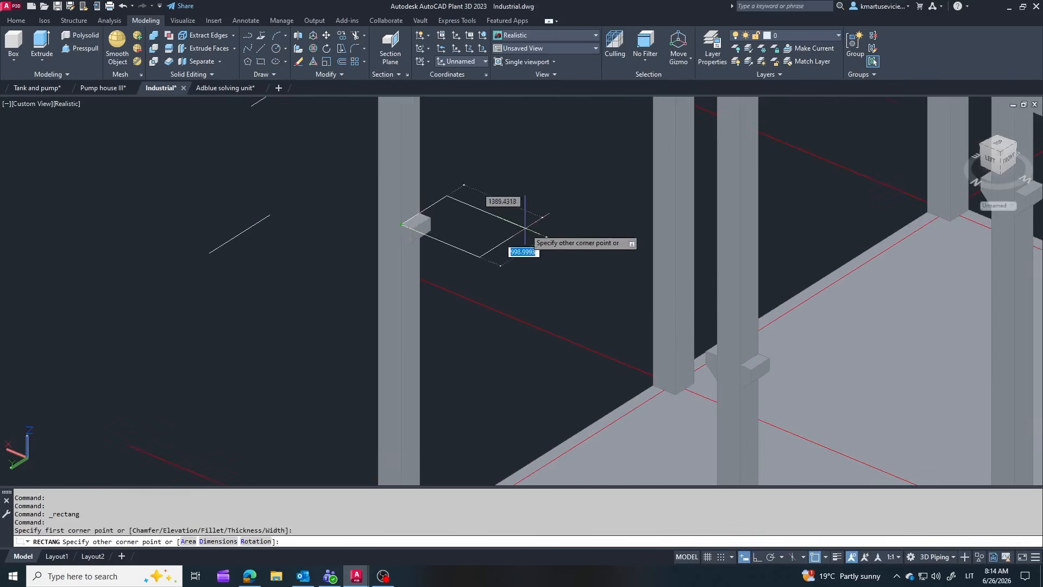
scroll(738, 355, "up", 2)
middle_click_drag(706, 350, 787, 310, "shift")
left_click(753, 258)
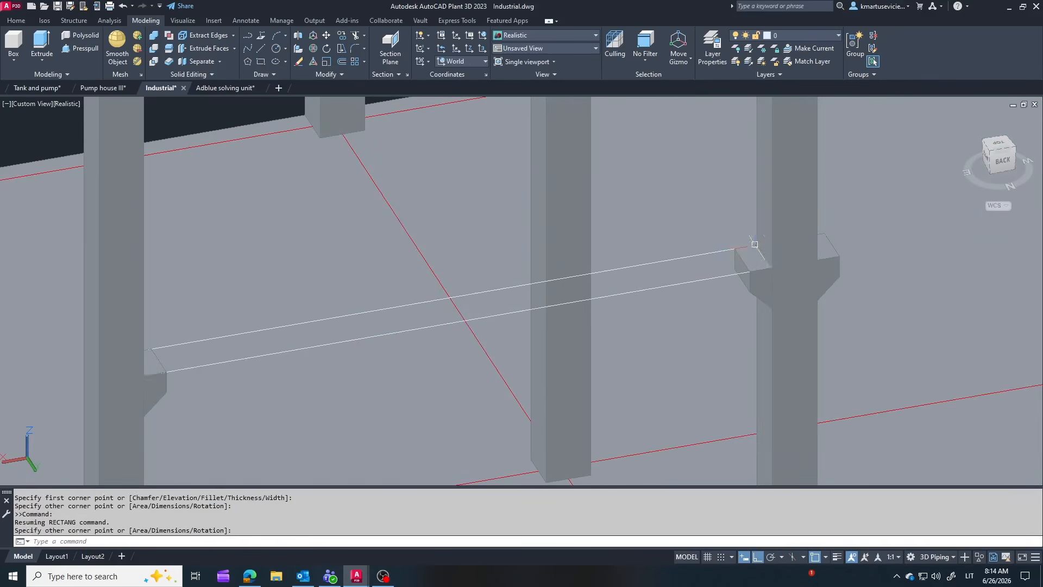
Extrude the rectangle on the brackets upward by 400 to form a beam
left_click(42, 44)
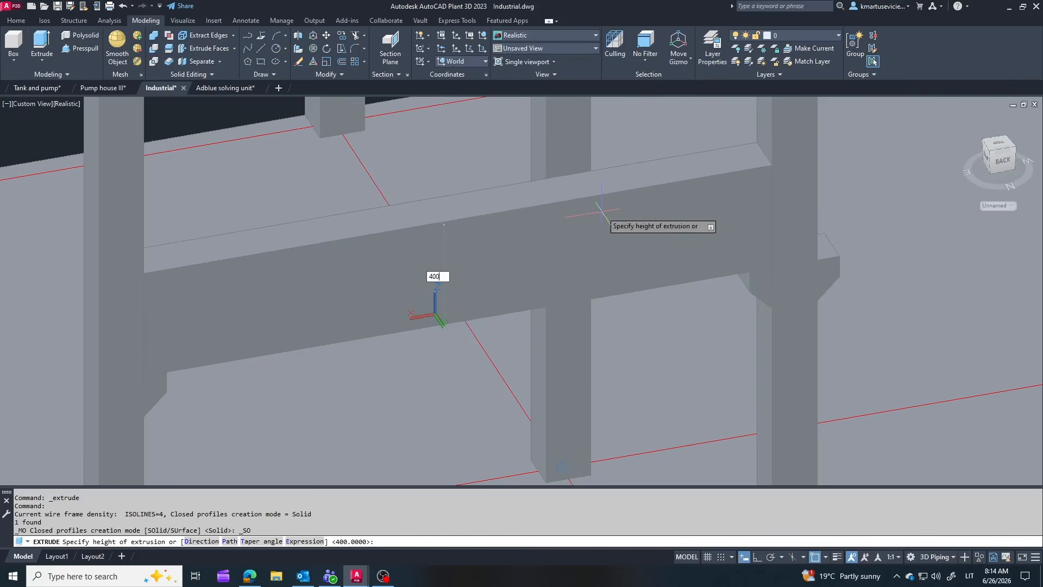
key("Return")
scroll(723, 304, "down", 4)
key("Escape")
Copy the beam into the adjacent bay of the same column row, seating it on the next bracket
middle_click_drag(869, 320, 565, 272, "shift")
key("Escape")
left_click(514, 265)
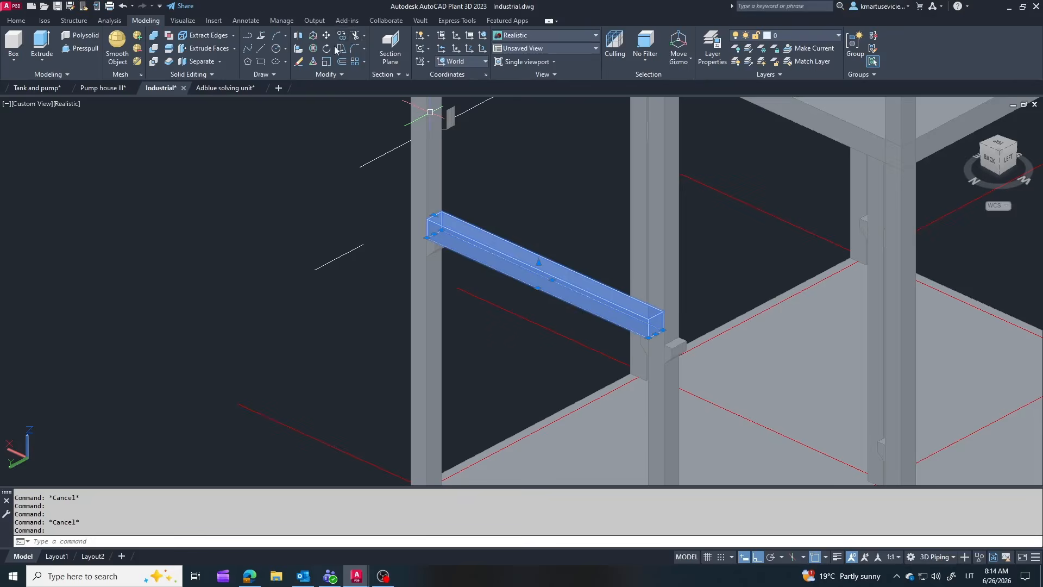
left_click(339, 48)
scroll(434, 250, "up", 3)
scroll(418, 228, "down", 3)
scroll(659, 326, "up", 3)
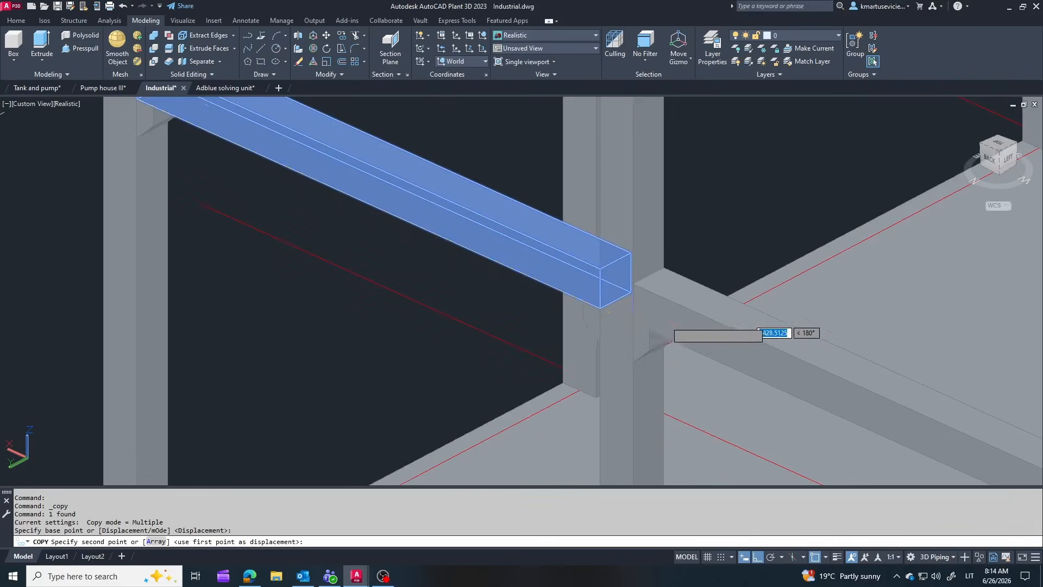
left_click(635, 322)
scroll(691, 228, "down", 4)
key("Escape")
Select the two beams along the outer column row
middle_click_drag(733, 339, 706, 305, "shift")
left_click(793, 280)
left_click(597, 220)
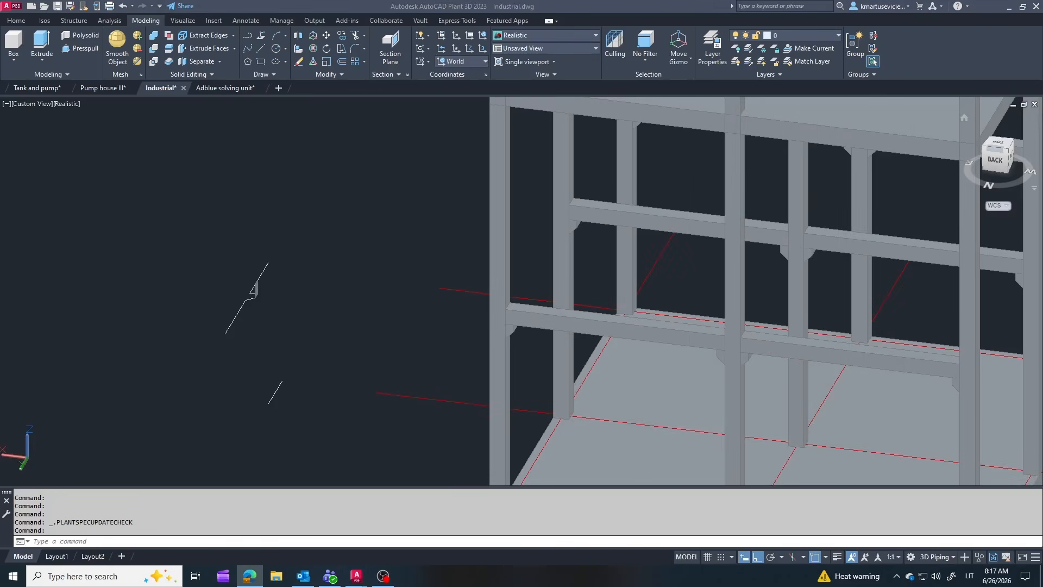
Switch to the web browser and show the image search for industrial building concrete columns as a construction reference
left_click_drag(1042, 38, 562, 27)
left_click(692, 25)
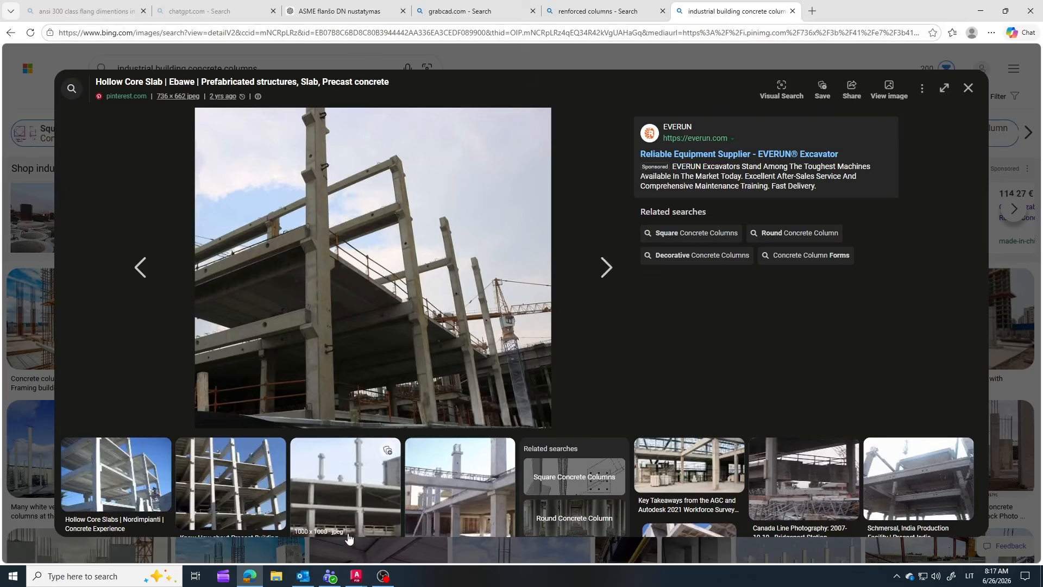
Open the hollow core slabs photo in the image results and switch back to the building model in AutoCAD Plant 3D
left_click(99, 471)
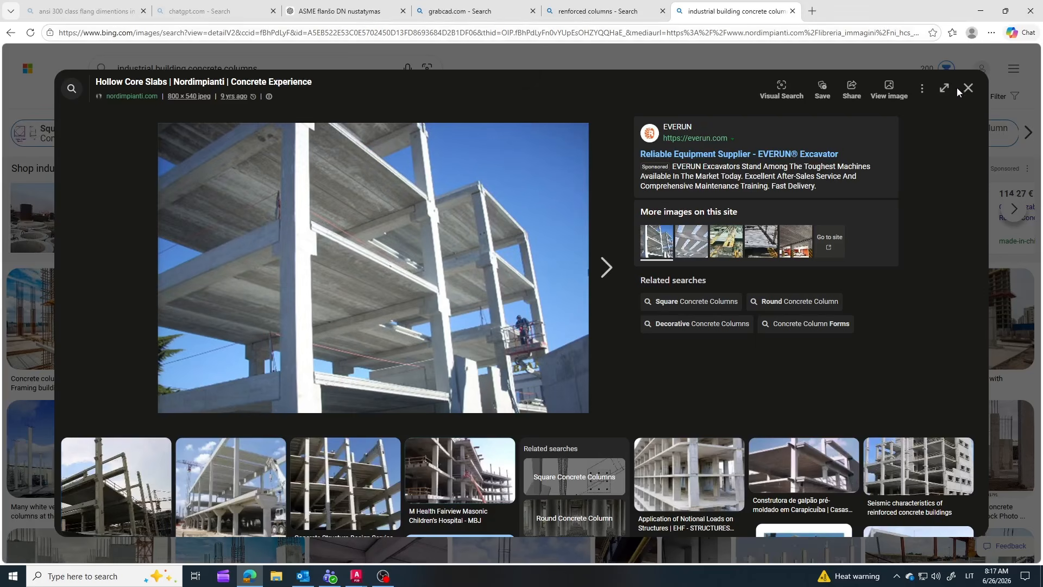
left_click(982, 13)
Copy the support bracket under the beam's end straight up the same column to a free spot above the beam
scroll(550, 314, "up", 2)
middle_click_drag(547, 212, 636, 260, "shift")
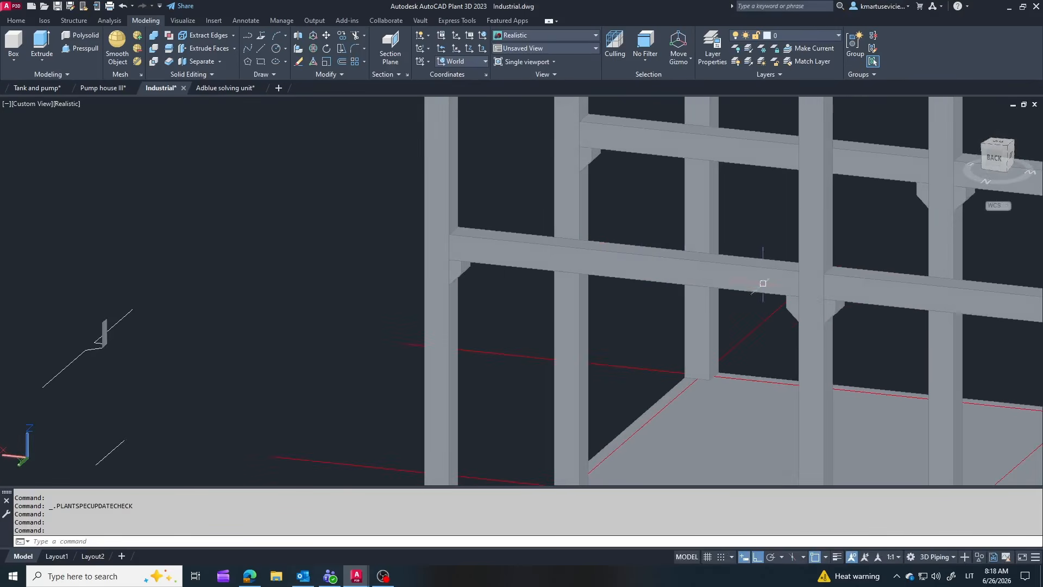
scroll(440, 262, "up", 3)
left_click(456, 269)
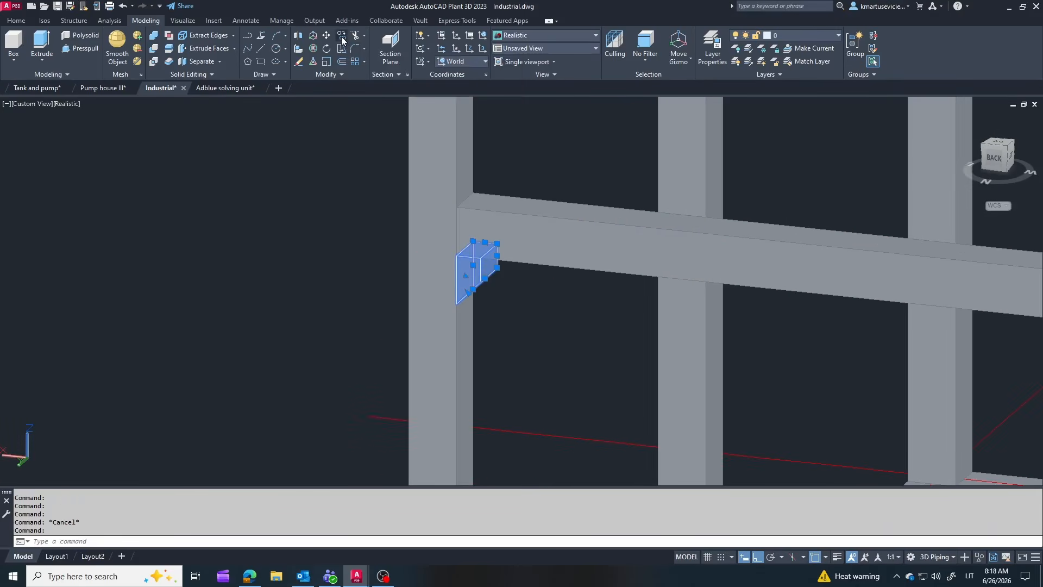
left_click(456, 255)
left_click(457, 152)
key("Escape")
Rotate the copied bracket a quarter turn about the vertical axis with 3D Rotate
left_click(472, 157)
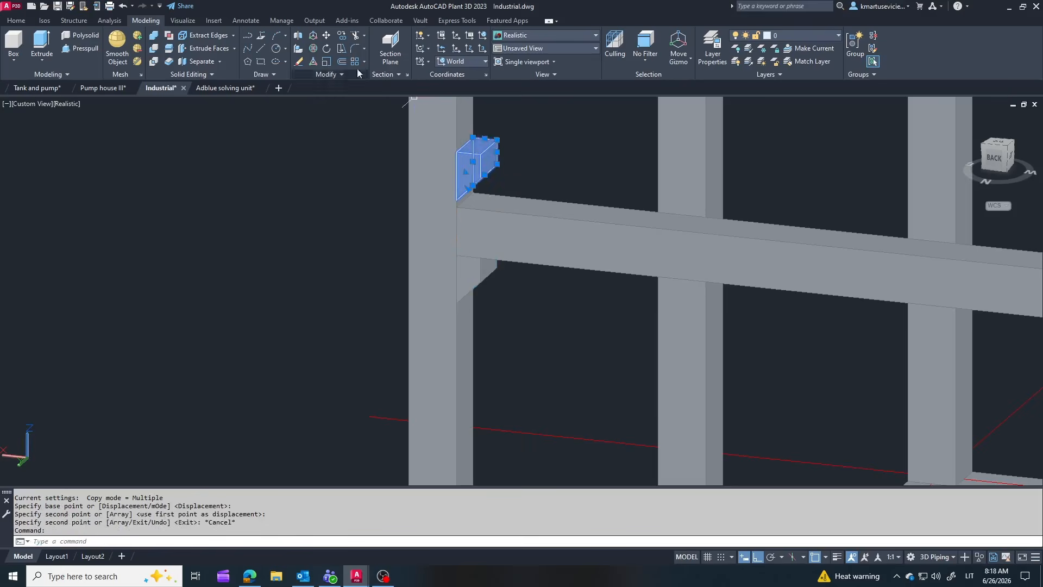
left_click(313, 49)
left_click(493, 179)
left_click(567, 135)
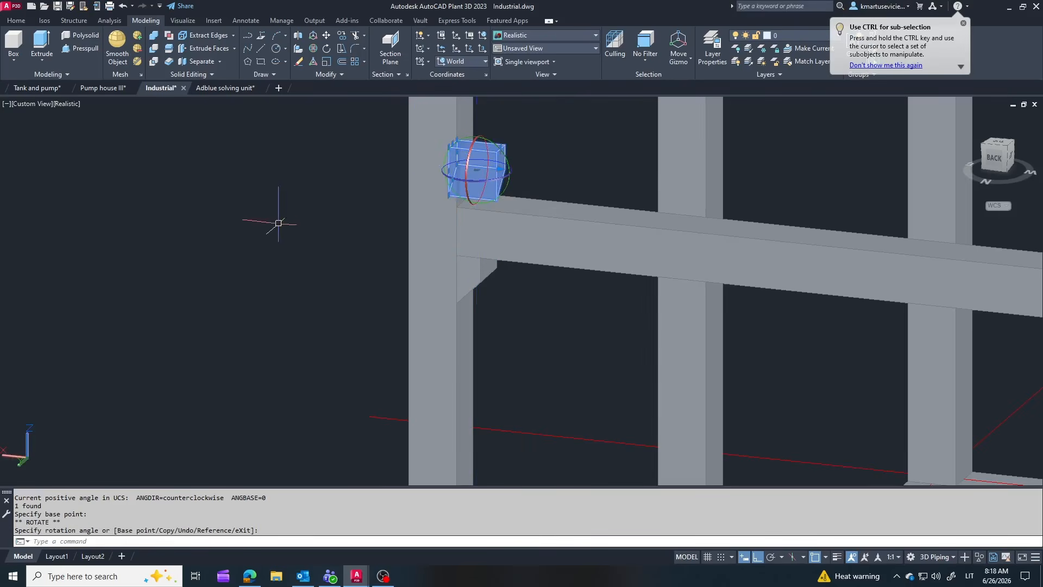
Move the rotated bracket by its corner onto the column's adjacent face, beside the end of the beam
left_click(326, 36)
left_click(449, 147)
middle_click_drag(438, 188, 725, 196, "shift")
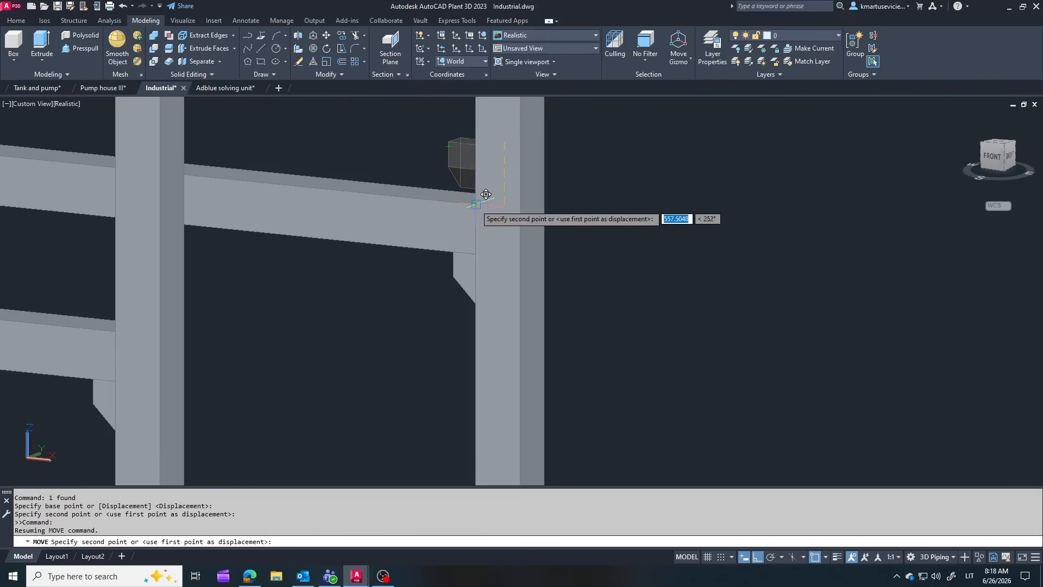
key("Escape")
left_click(328, 37)
left_click(432, 200)
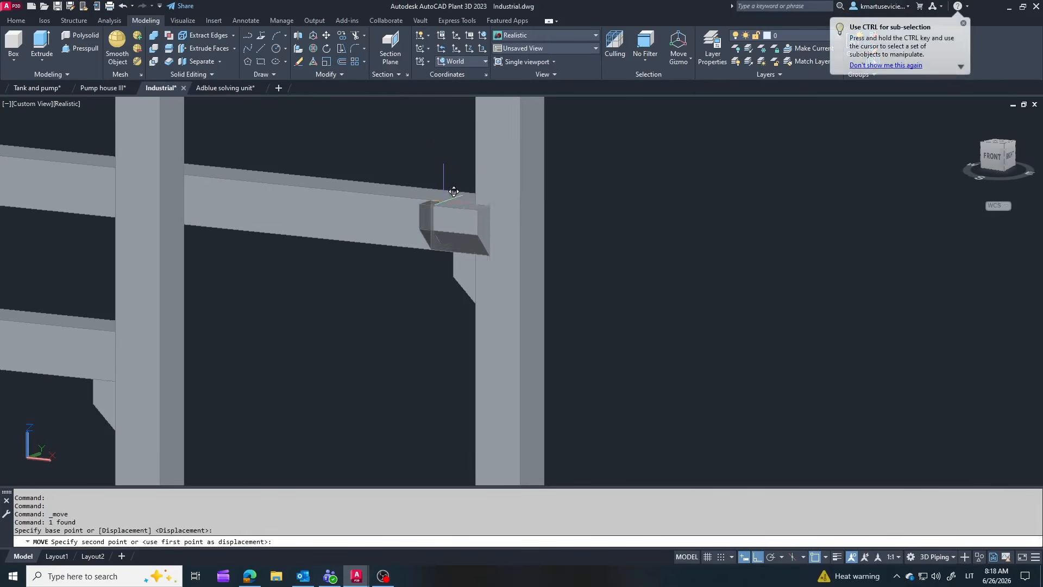
left_click(477, 205)
key("Escape")
Examine the browser photo of precast beams resting on column brackets and return to the building model
scroll(538, 222, "down", 2)
middle_click_drag(508, 222, 518, 256, "shift")
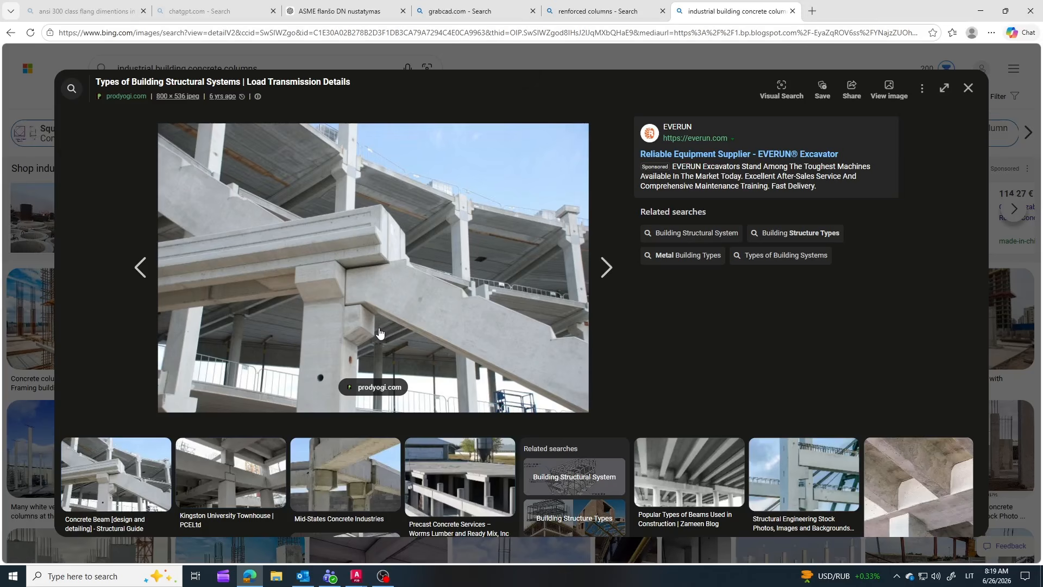
left_click(978, 11)
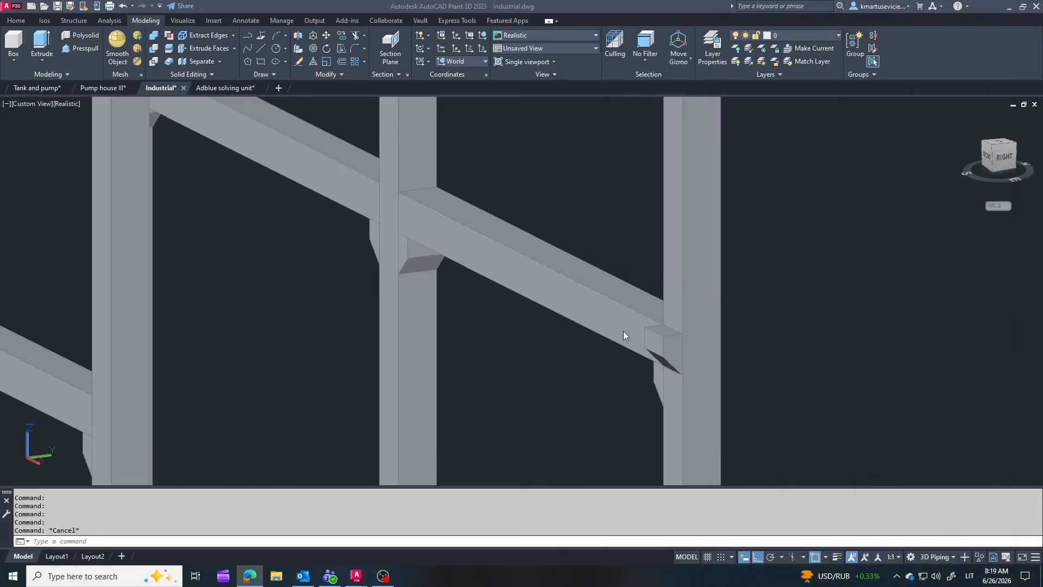
scroll(738, 316, "down", 5)
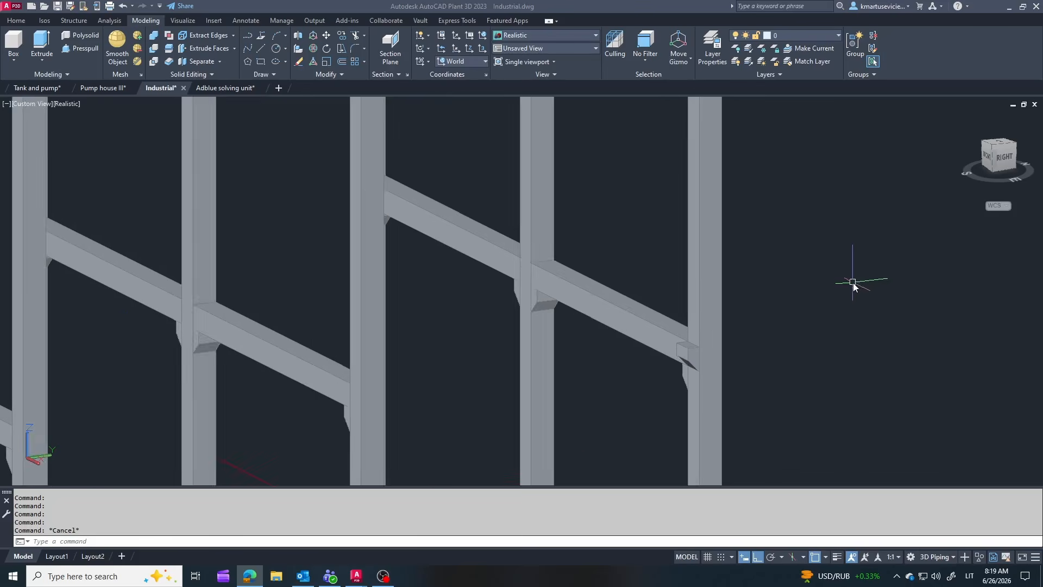
middle_click_drag(710, 342, 787, 341, "shift")
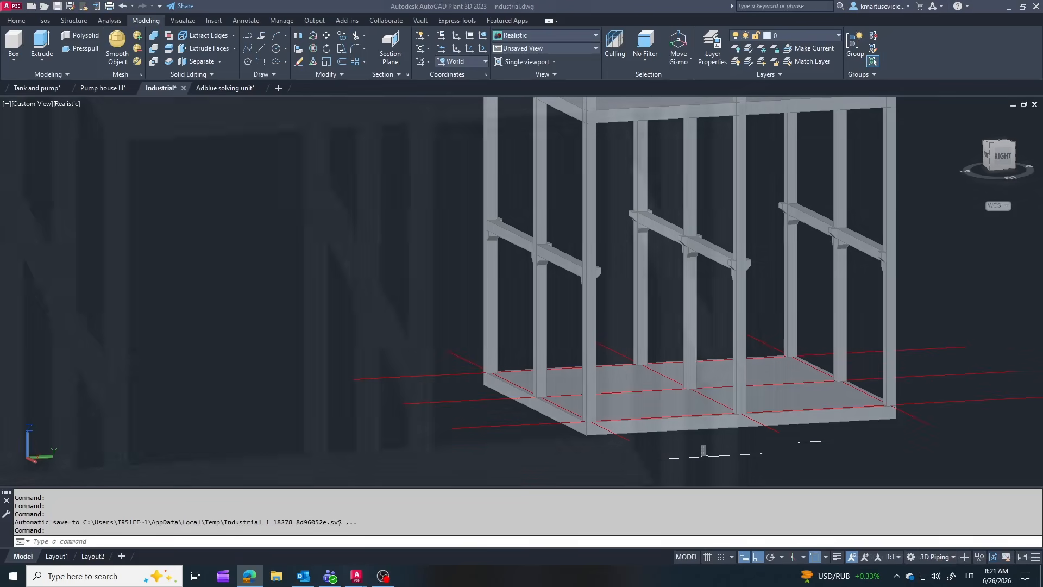
Examine the photos of precast U beams and stacked hollow slabs in the browser's "u type slab" image results
left_click_drag(1042, 22, 723, 21)
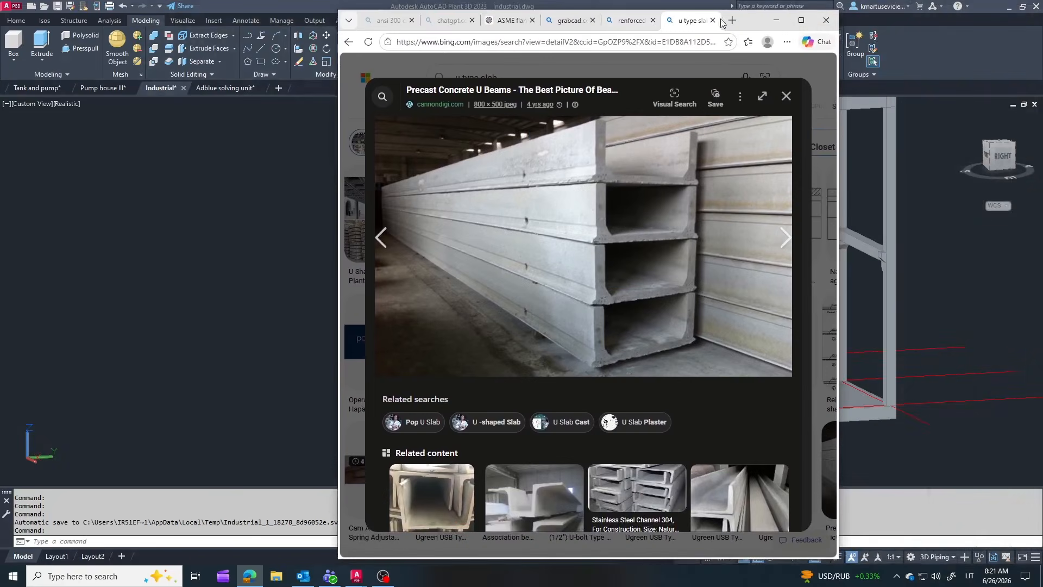
left_click(826, 21)
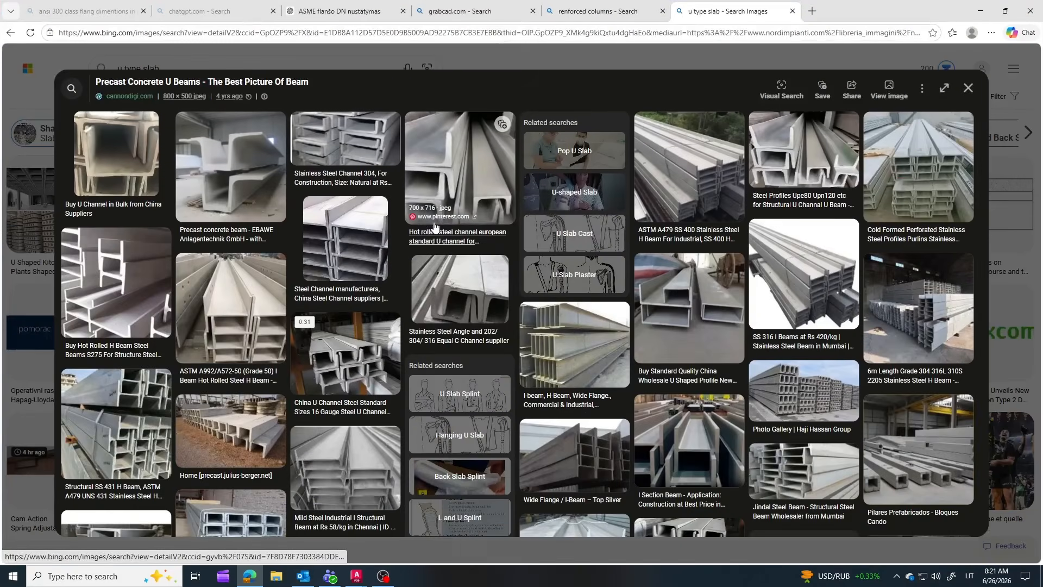
scroll(434, 223, "down", 10)
left_click(804, 228)
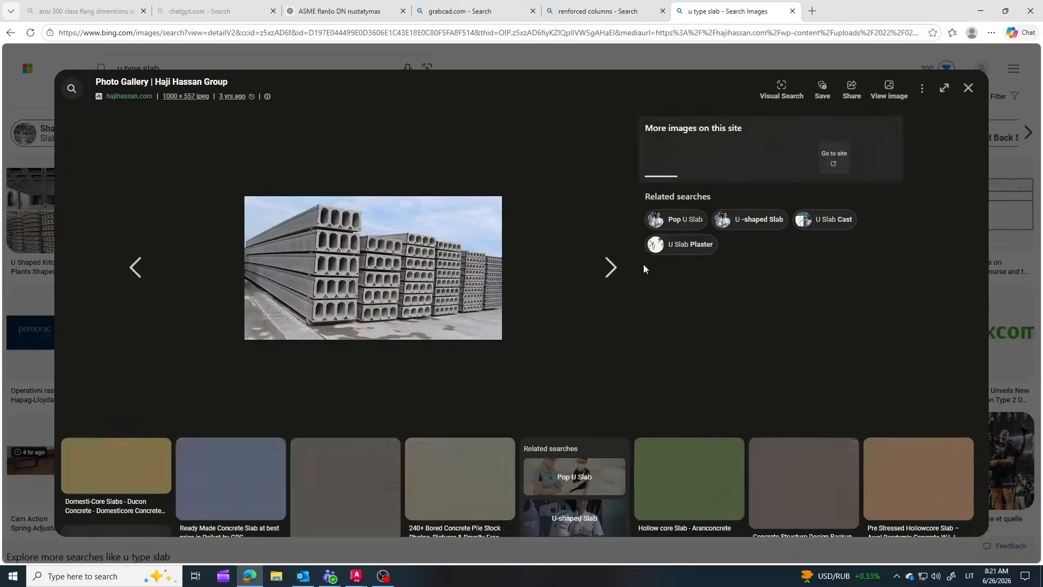
left_click_drag(843, 18, 1042, 22)
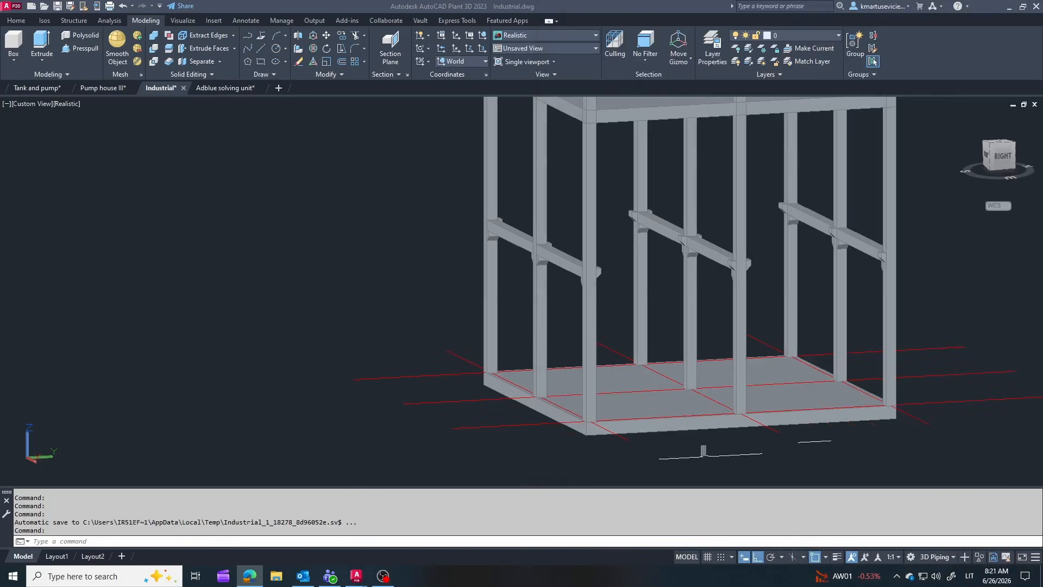
Stretch the inner edge of the U-profile's web 100 toward its outer edge
scroll(373, 181, "up", 4)
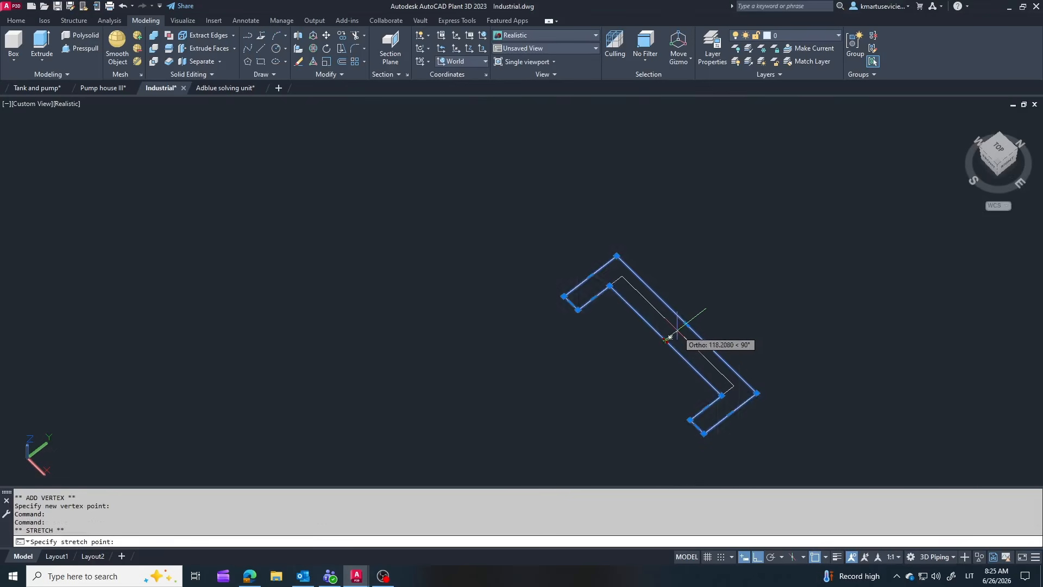
key("Return")
key("Escape")
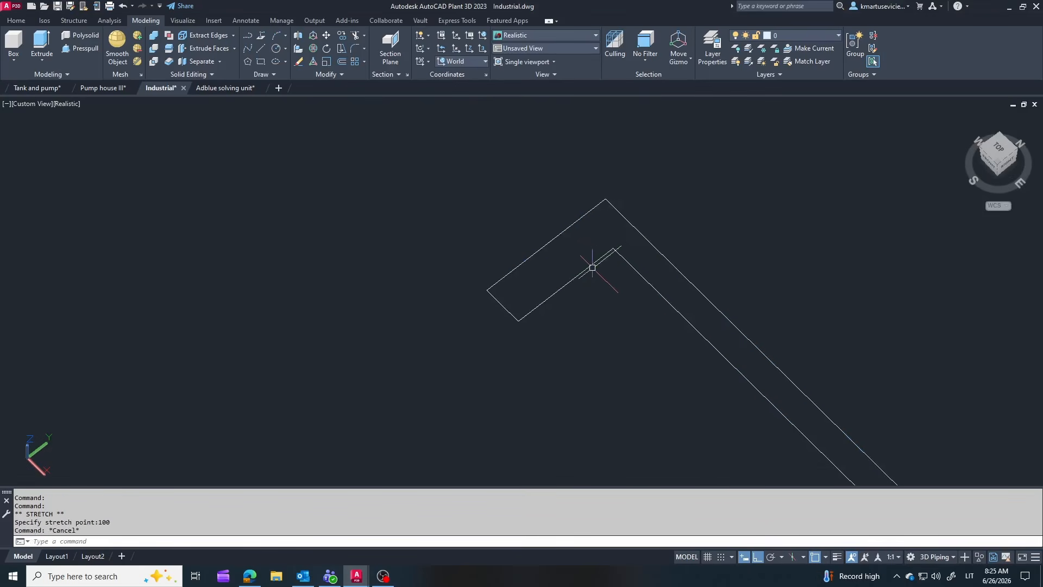
Thin a flange of the U-profile by stretching its inner edge 100 toward the outer edge and 50 back
left_click(584, 270)
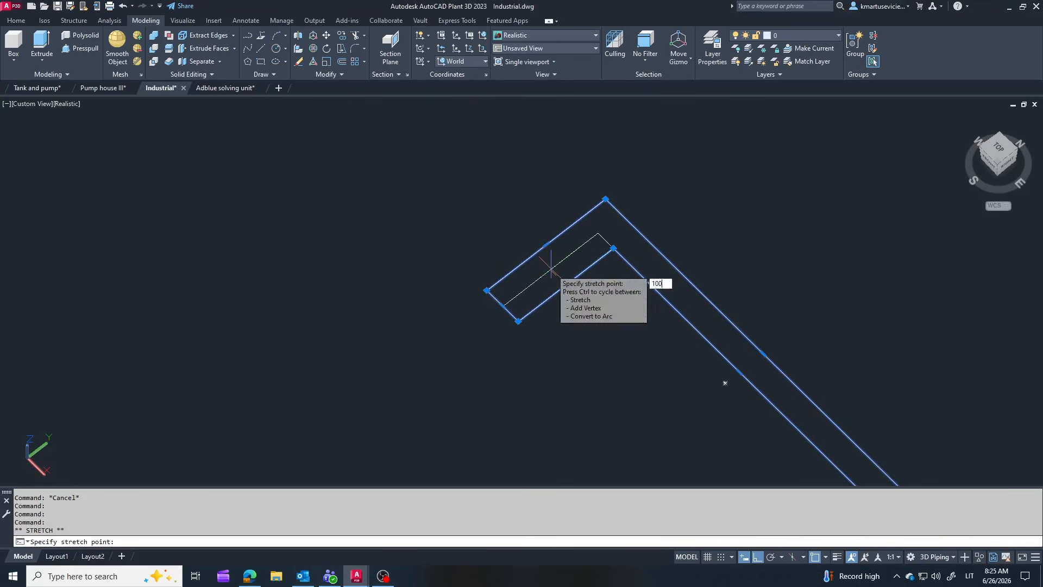
type("100")
key("Return")
key("Return")
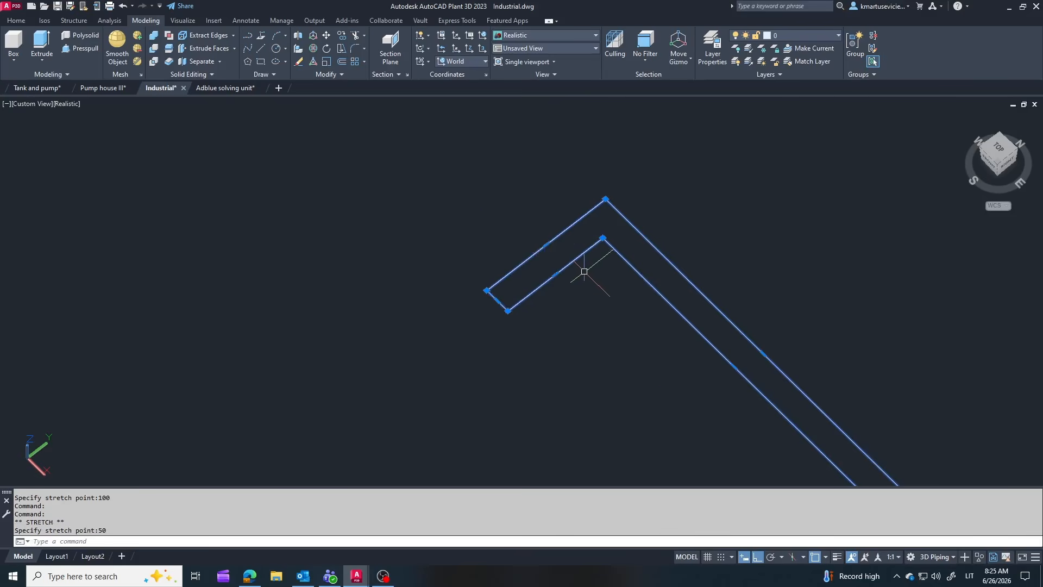
scroll(585, 270, "down", 2)
middle_click_drag(584, 270, 526, 162)
key("Escape")
key("Escape")
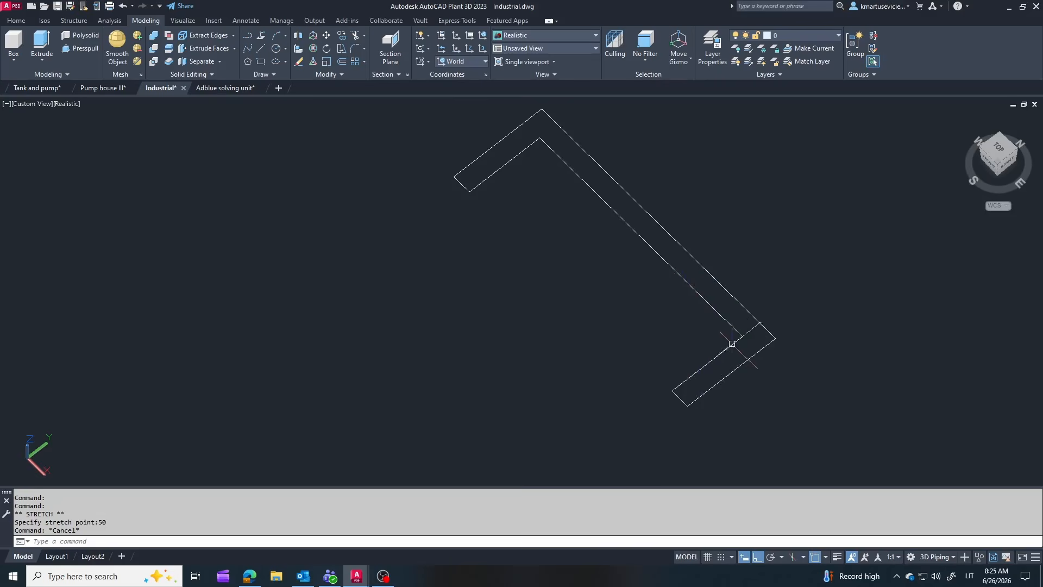
Undo the last grip edit of the U-profile and extrude the profile 6000 upward
left_click(678, 394)
key("ctrl+z")
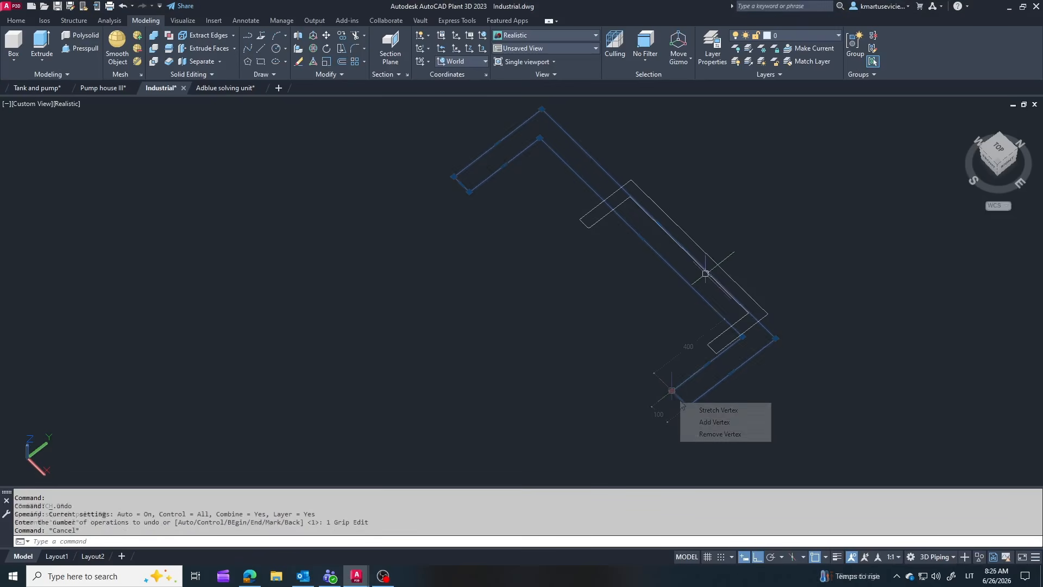
left_click(705, 267)
left_click(42, 46)
type("6")
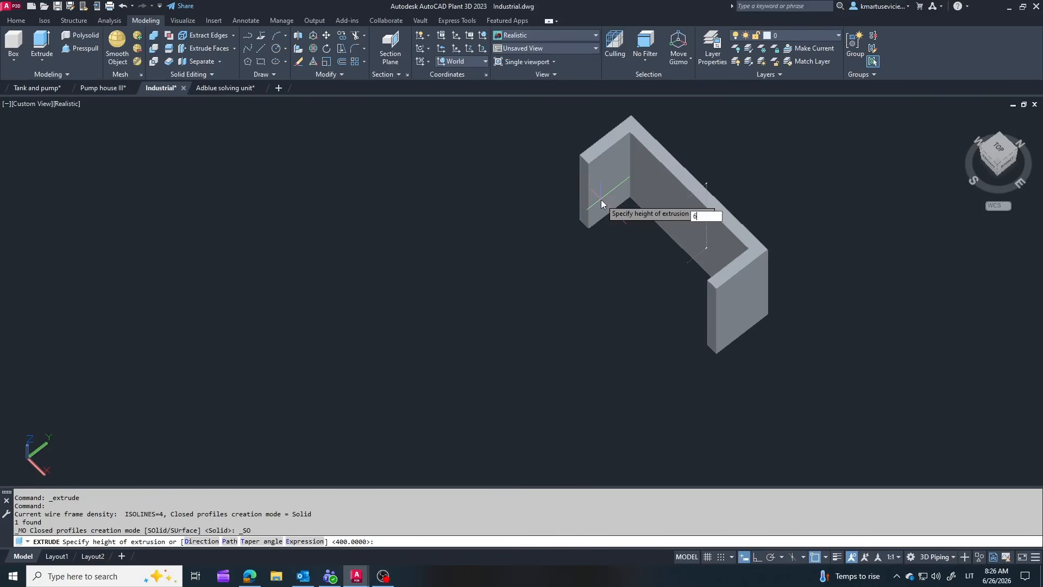
type("000")
key("Return")
key("Escape")
Rotate the extruded U-slab a quarter turn with 3D Rotate so it lies horizontally with its flanges pointing down
scroll(694, 334, "down", 5)
scroll(706, 288, "up", 1)
left_click(706, 288)
left_click(313, 48)
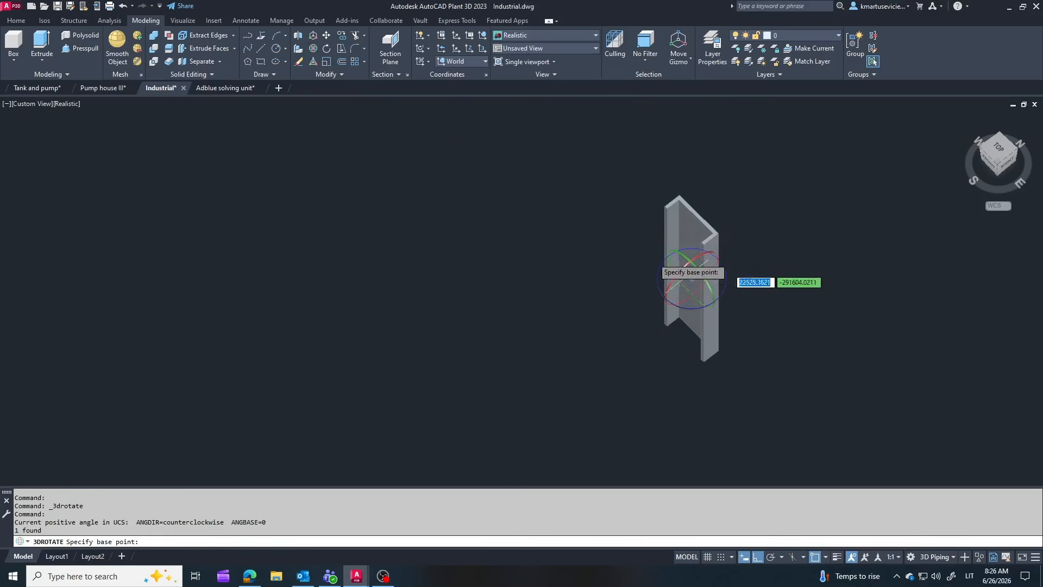
left_click(674, 281)
left_click(740, 308)
Move the U-slab by its lower flange corner onto the beam, against the building's corner column
left_click(326, 35)
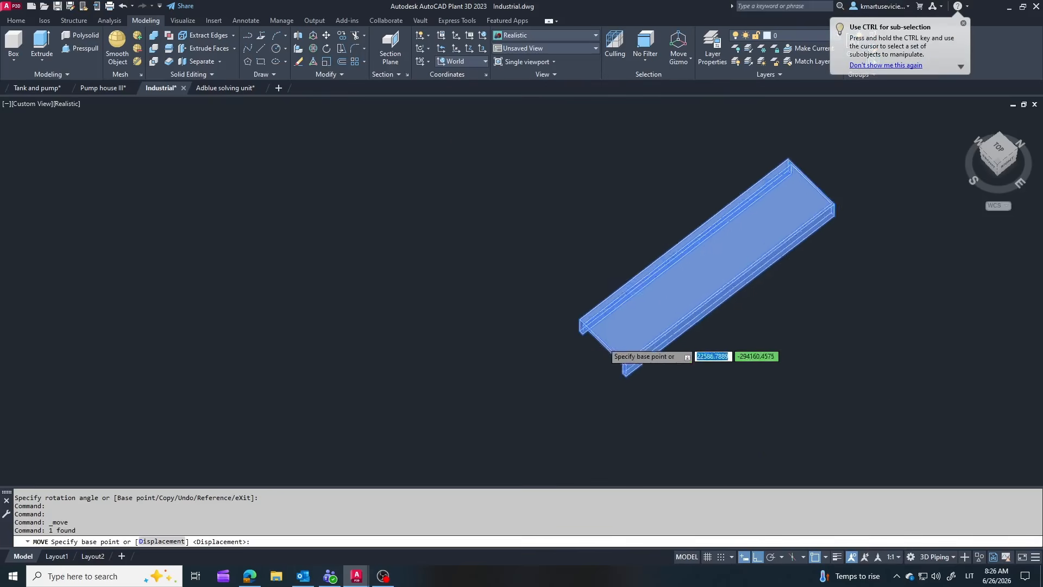
scroll(611, 354, "up", 5)
left_click(509, 289)
scroll(625, 326, "down", 8)
scroll(698, 451, "up", 6)
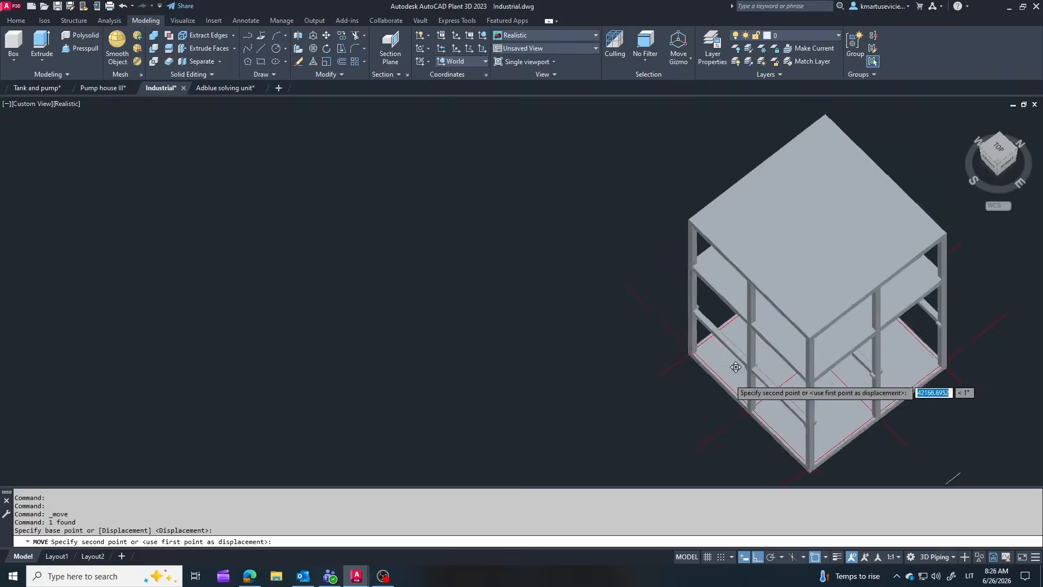
scroll(706, 347, "up", 3)
middle_click_drag(706, 354, 766, 312, "shift")
scroll(693, 302, "up", 6)
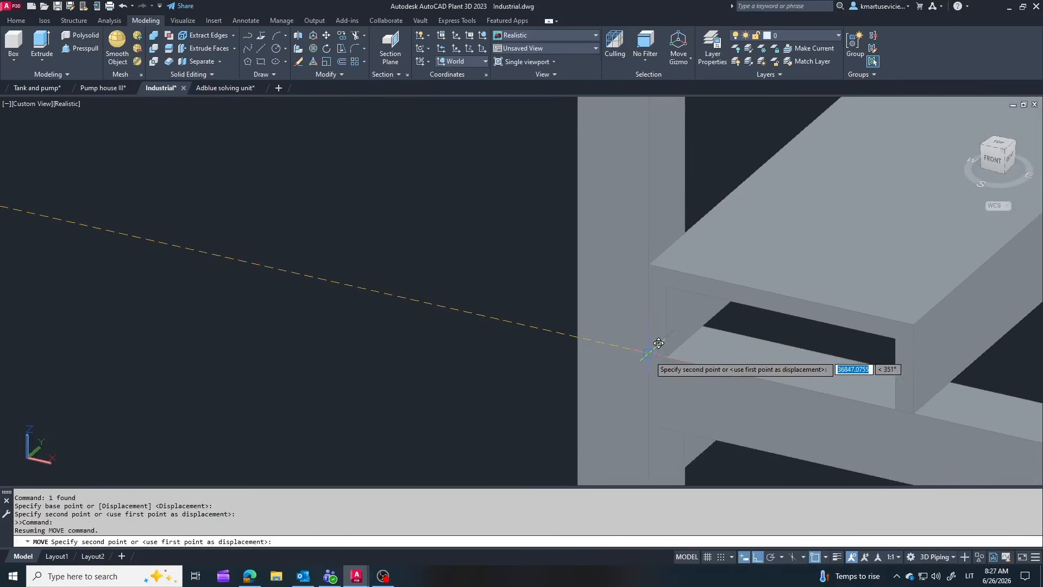
key("Escape")
scroll(676, 243, "down", 5)
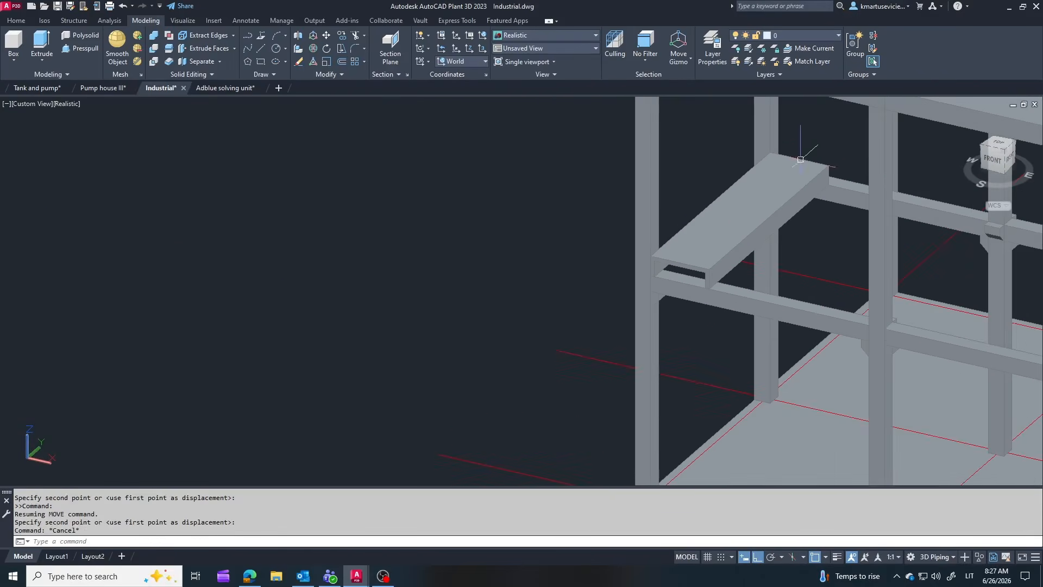
key("Escape")
Move the U-slab 200 along its length in the 90° direction
middle_click_drag(800, 159, 978, 223, "shift")
scroll(788, 305, "up", 3)
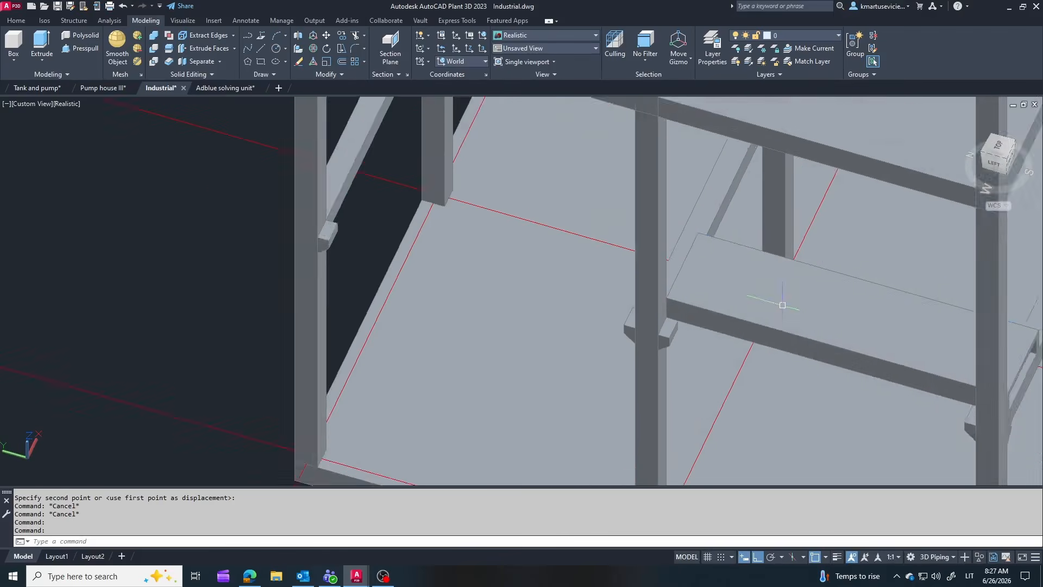
left_click(783, 305)
scroll(618, 244, "down", 2)
left_click(328, 36)
scroll(570, 296, "up", 2)
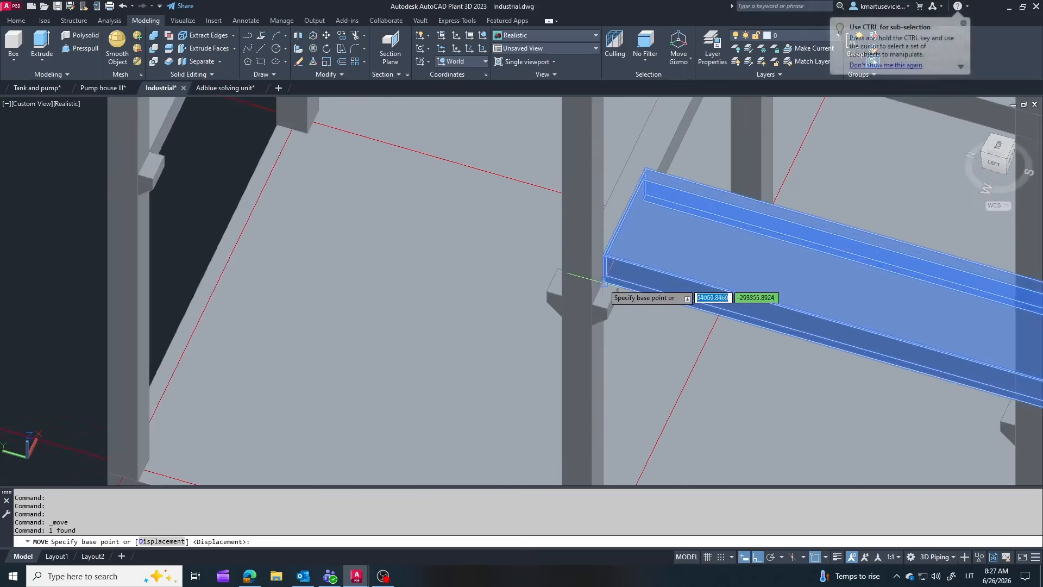
left_click(574, 297)
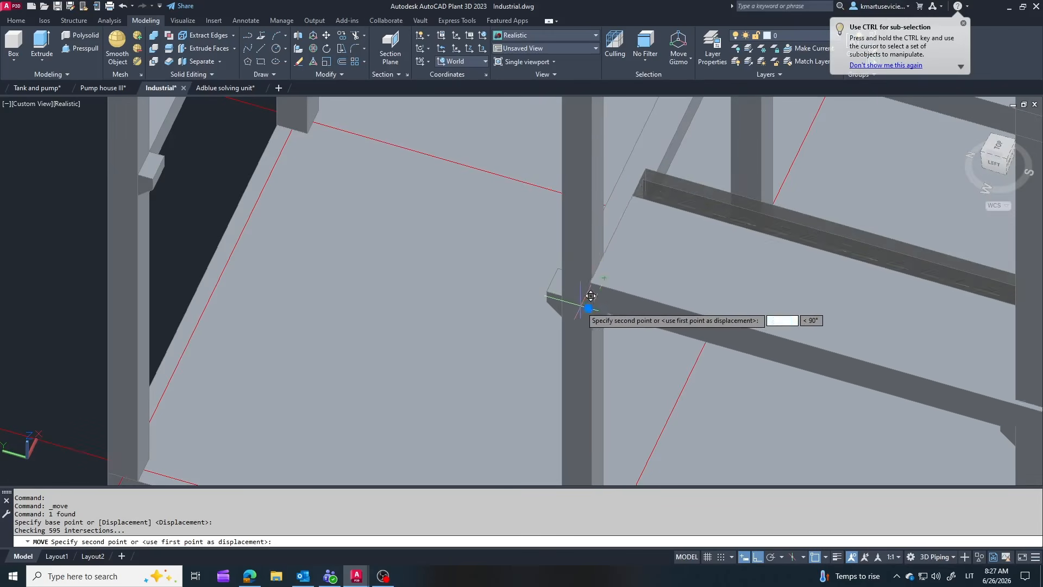
scroll(599, 302, "down", 3)
type("200")
key("Return")
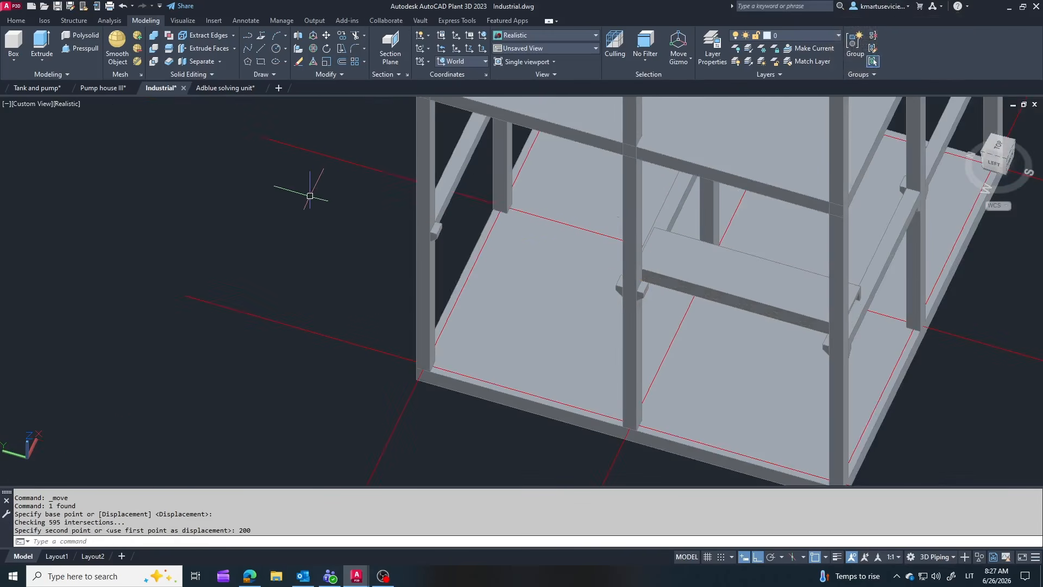
Stretch the opposite end of the U-slab to the outer edge of its supporting beam
key("Escape")
scroll(816, 279, "up", 3)
left_click(873, 323)
key("Escape")
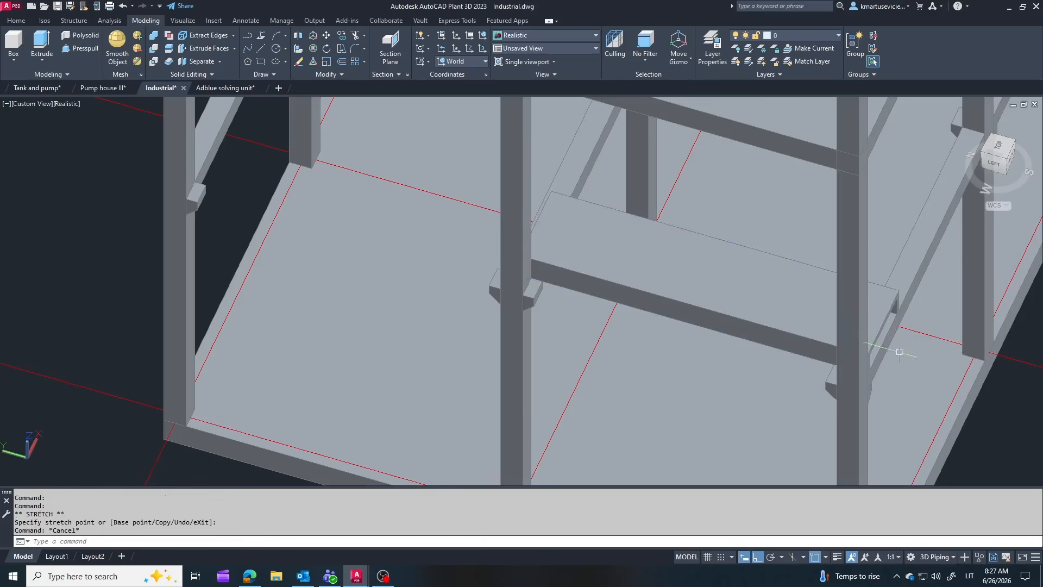
Move the U-slab 400 sideways along the beams in the 180° direction, toward the column line
middle_click_drag(655, 261, 754, 308, "shift")
middle_click_drag(702, 308, 682, 319, "shift")
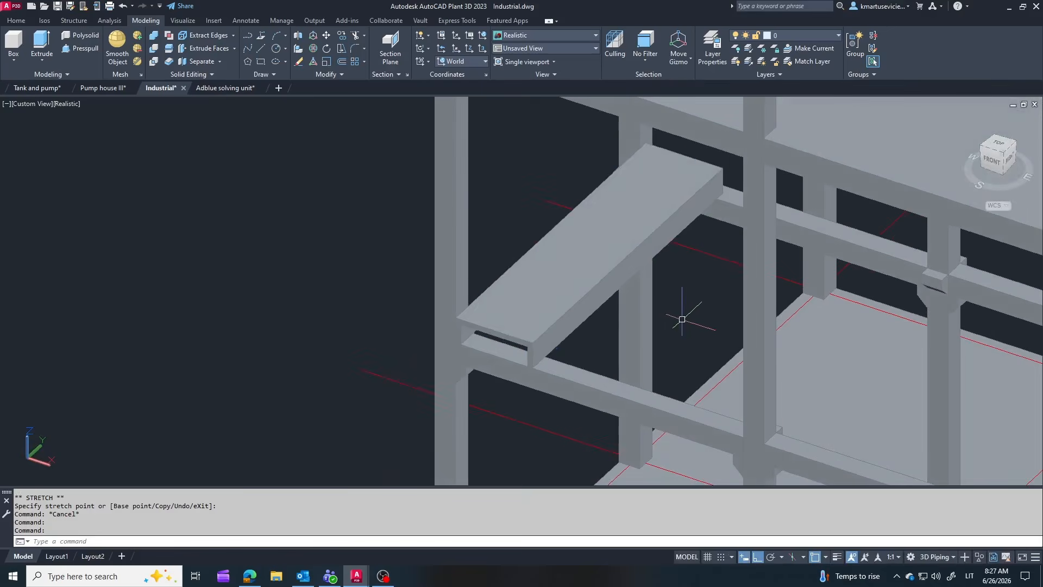
left_click(614, 271)
left_click(326, 35)
left_click(246, 242)
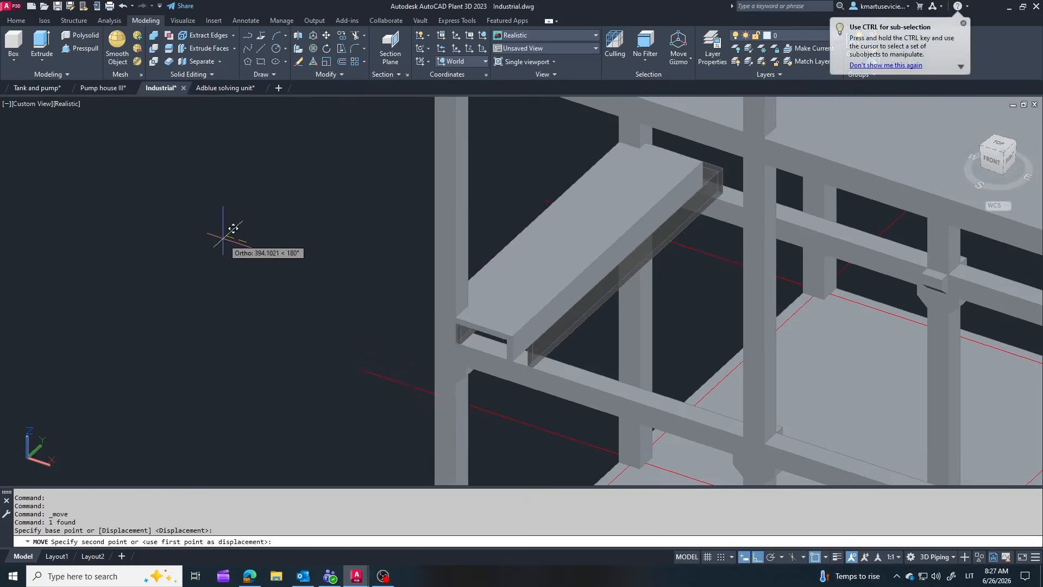
type("400")
key("Return")
Copy the U-slab 6200 along its length in the 90° direction into the adjacent bay
middle_click_drag(472, 263, 641, 293, "shift")
scroll(749, 340, "down", 3)
key("Escape")
left_click(730, 292)
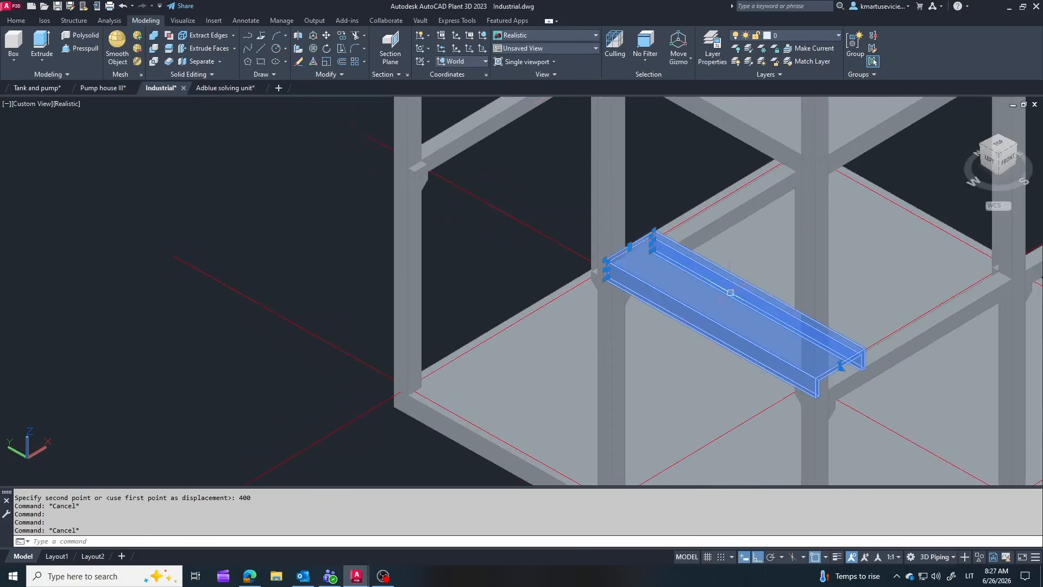
left_click(340, 44)
left_click(605, 263)
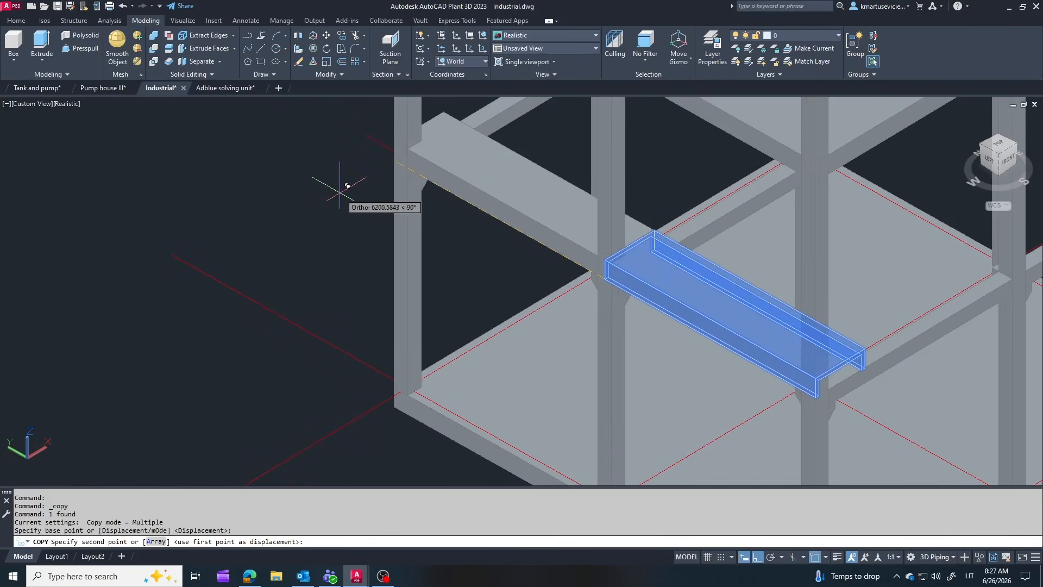
type("6200")
key("Return")
key("Escape")
Draw a 200 by 5600 rectangle on the column brackets, running along the floor slab's outer edge between two columns
middle_click_drag(338, 183, 780, 440, "shift")
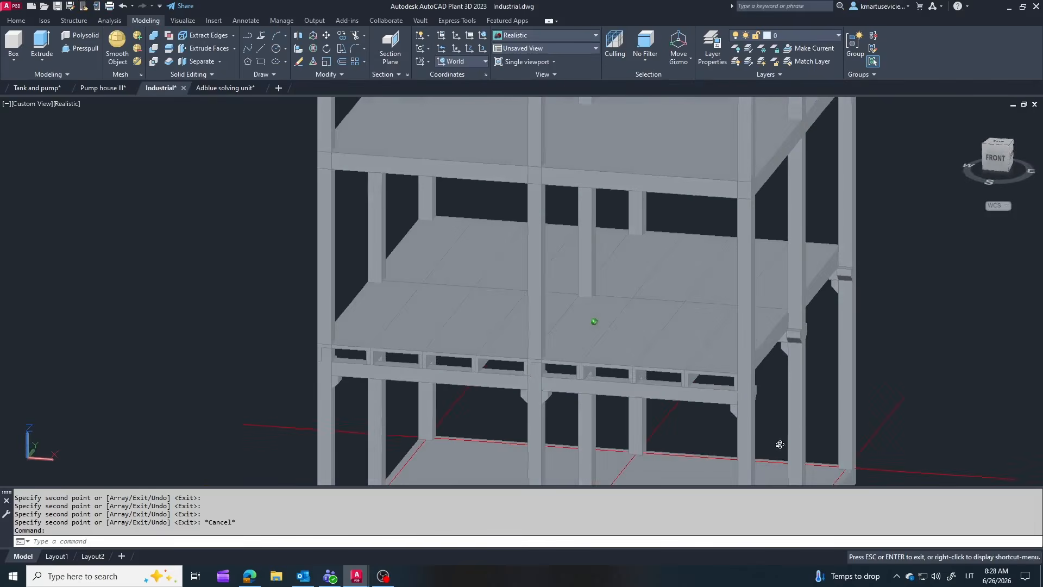
left_click(260, 66)
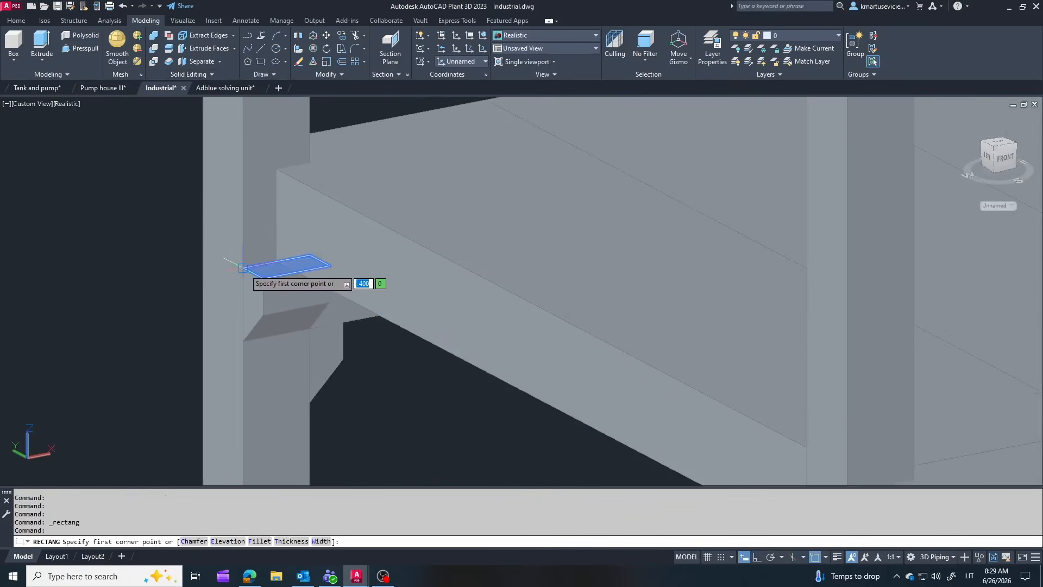
left_click(326, 234)
middle_click_drag(326, 234, 587, 301, "shift")
scroll(957, 367, "up", 3)
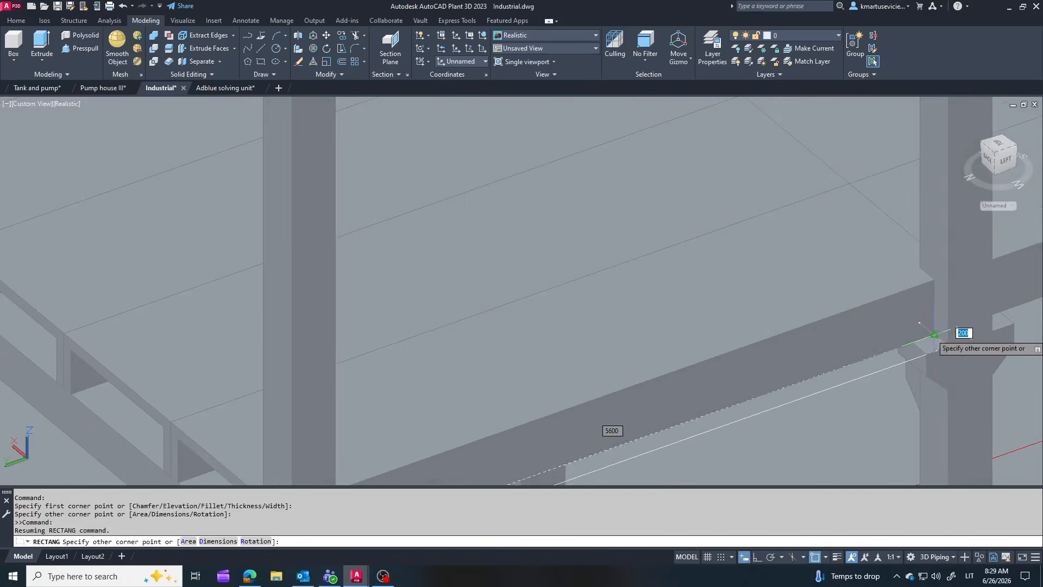
left_click(934, 335)
key("Escape")
Extrude the bracket-level rectangle 400 upward to form an edge beam
left_click(893, 365)
left_click(42, 43)
type("400")
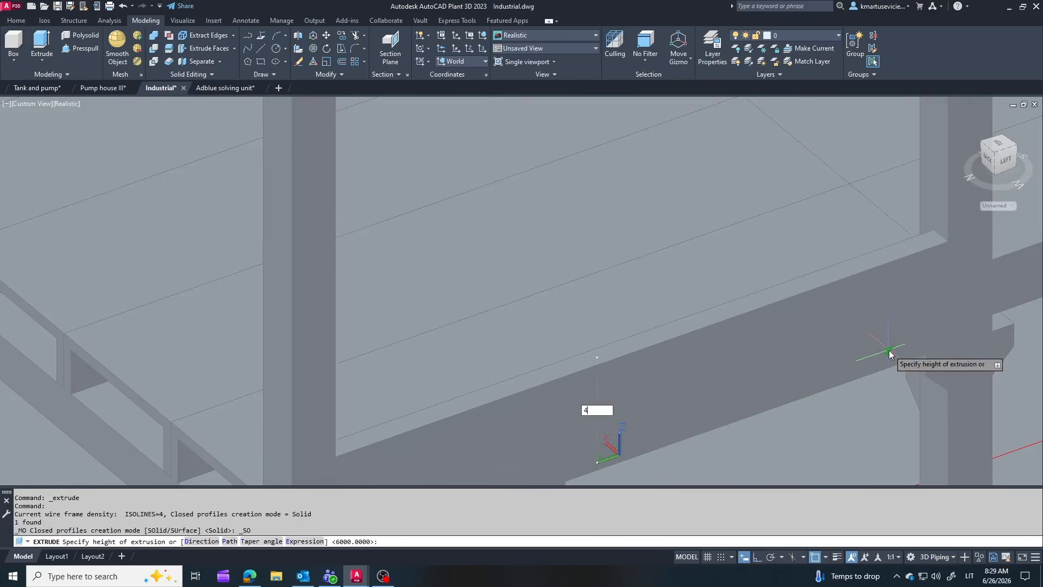
key("Return")
key("Escape")
Copy the edge beam 6000 in the 270° direction into the next bay along the same side
scroll(871, 286, "down", 3)
middle_click_drag(680, 424, 540, 375, "shift")
scroll(425, 300, "up", 2)
key("Escape")
left_click(669, 316)
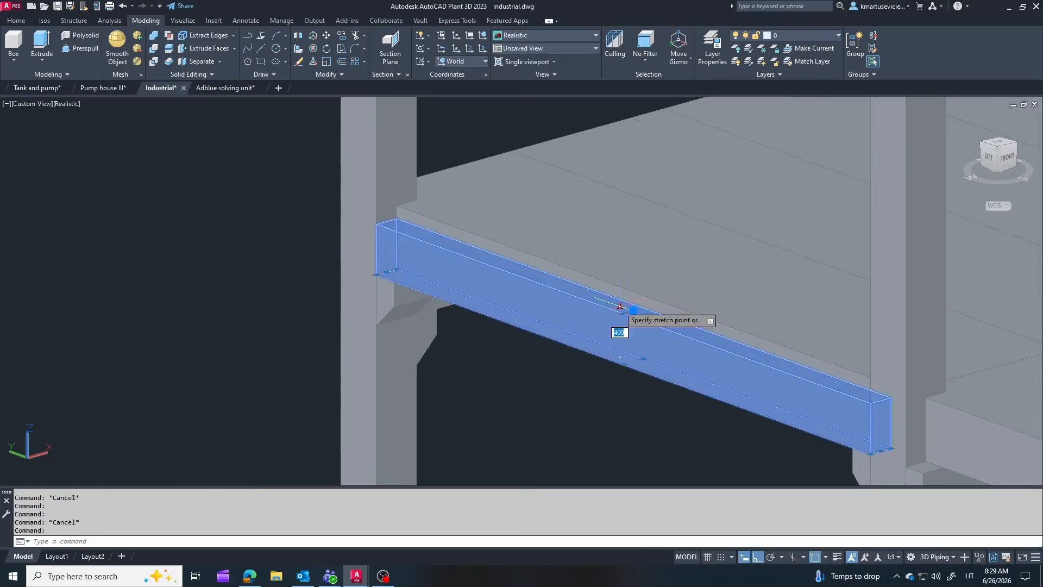
key("Escape")
scroll(570, 315, "down", 2)
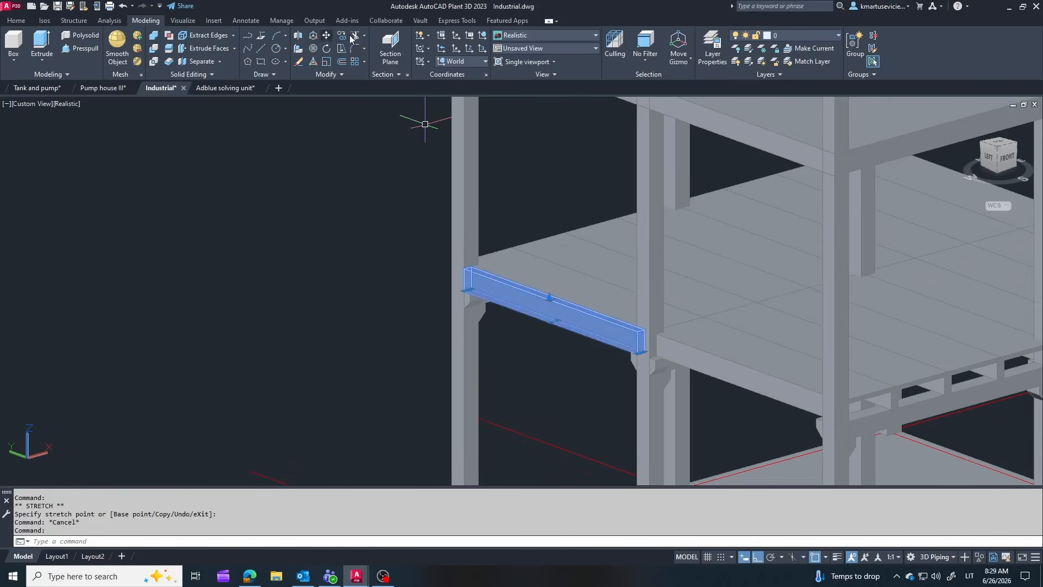
left_click(352, 37)
left_click(463, 290)
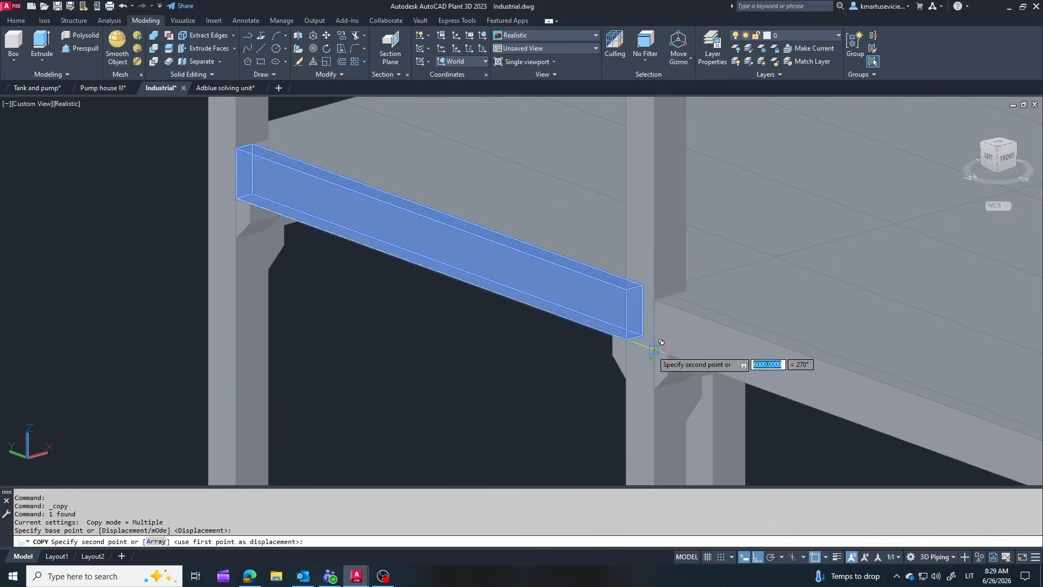
left_click(663, 360)
key("Escape")
Copy the two edge beams together, using the lower corner at the building's corner column as base point
middle_click_drag(634, 302, 537, 179, "shift")
left_click(531, 166)
left_click(450, 221)
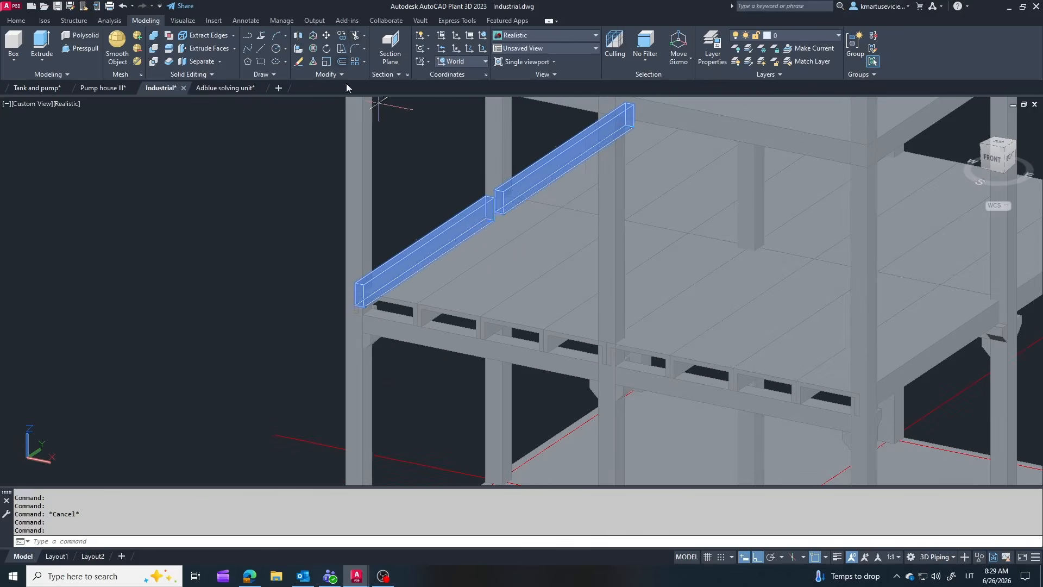
left_click(341, 35)
scroll(360, 320, "up", 2)
left_click(363, 297)
scroll(365, 298, "down", 4)
scroll(710, 345, "up", 6)
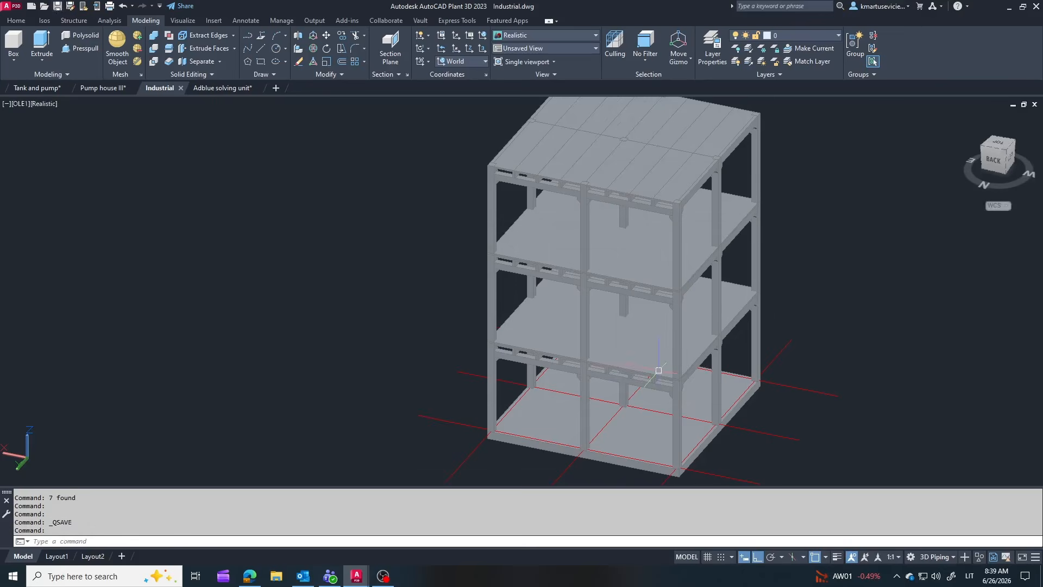
Draw a 200 by 12000 rectangle for the wall footprint on the base slab, starting at the outer corner of the corner column
scroll(658, 370, "up", 3)
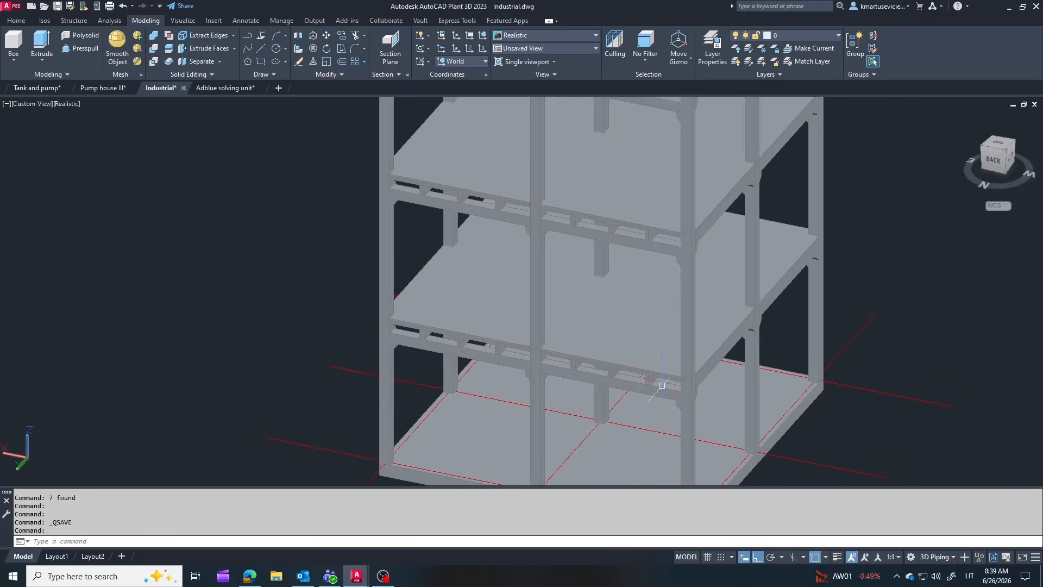
scroll(705, 400, "down", 3)
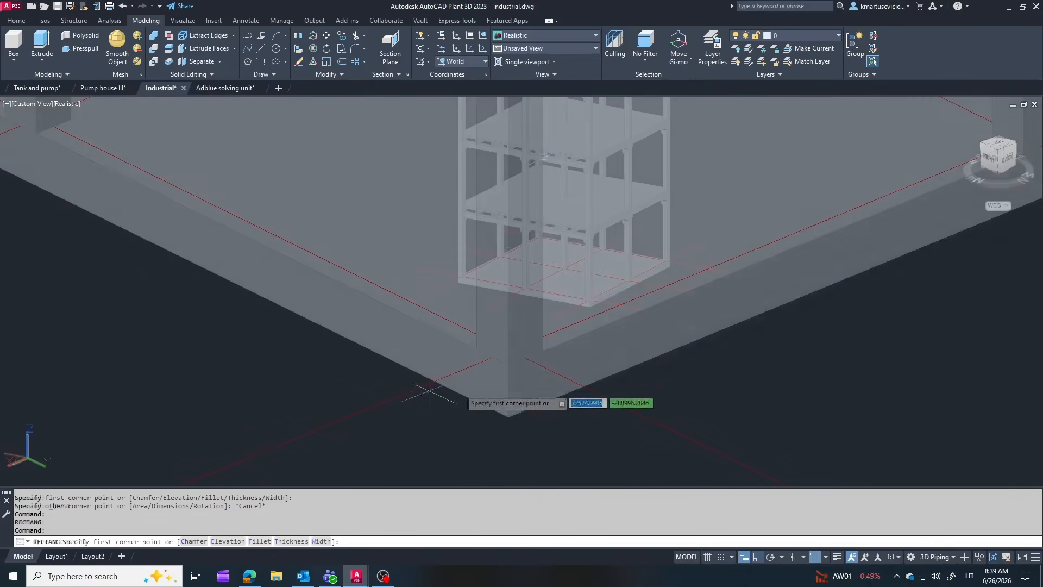
scroll(428, 395, "down", 3)
scroll(228, 233, "up", 3)
left_click(228, 232)
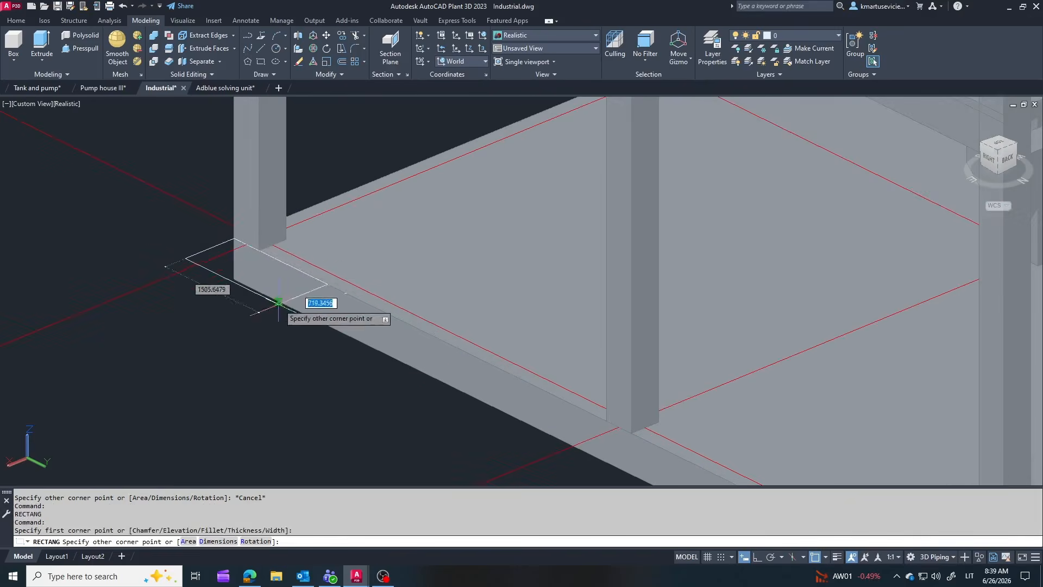
scroll(275, 302, "up", 2)
scroll(483, 351, "up", 2)
type("200")
key("Tab")
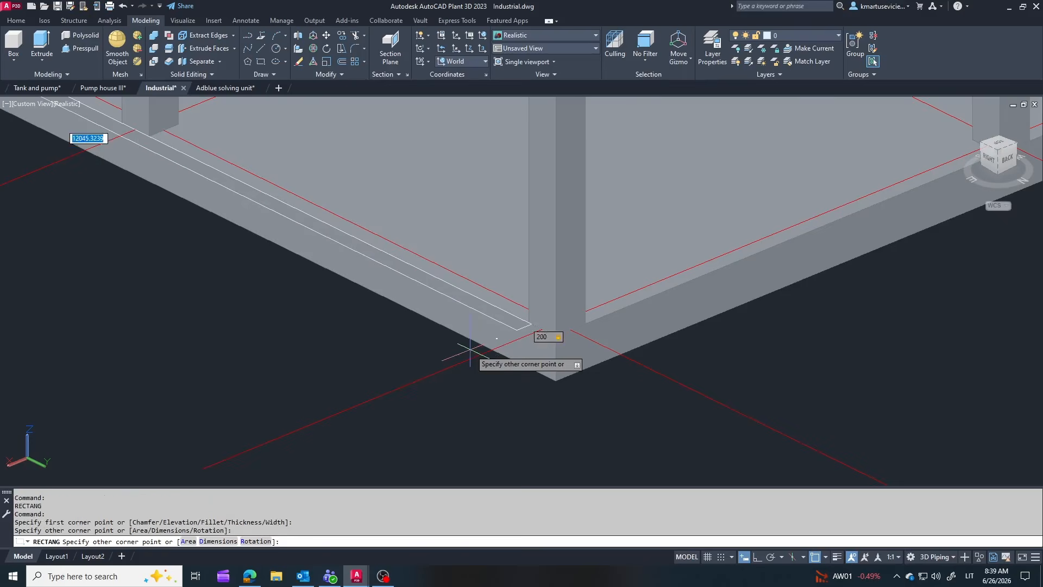
type("12000")
key("Return")
scroll(587, 408, "down", 3)
scroll(652, 418, "up", 4)
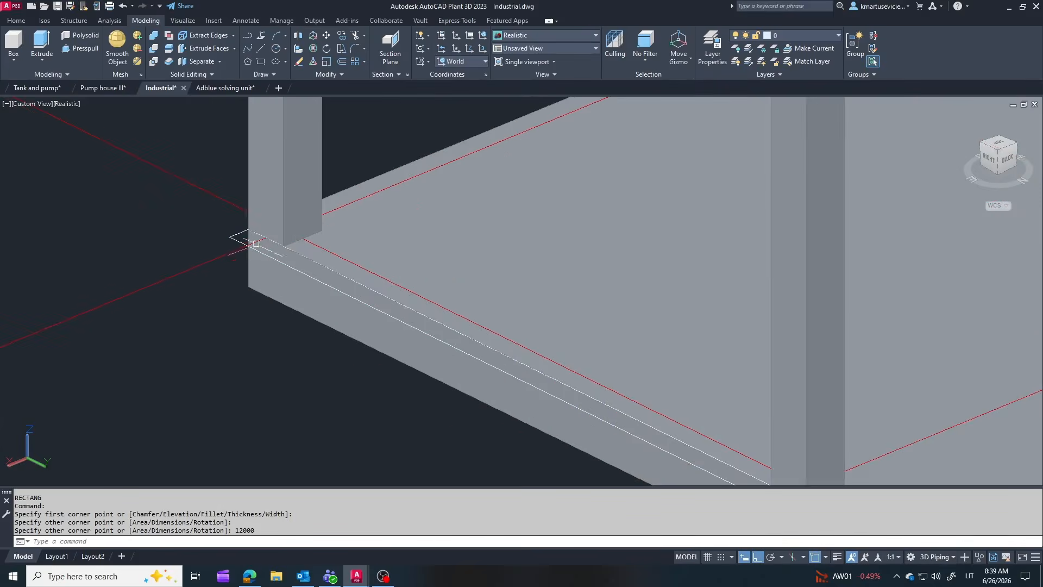
Stretch the short end of the wall rectangle 400 in the 90° direction
key("Escape")
left_click(625, 402)
left_click(631, 403)
scroll(917, 427, "down", 1)
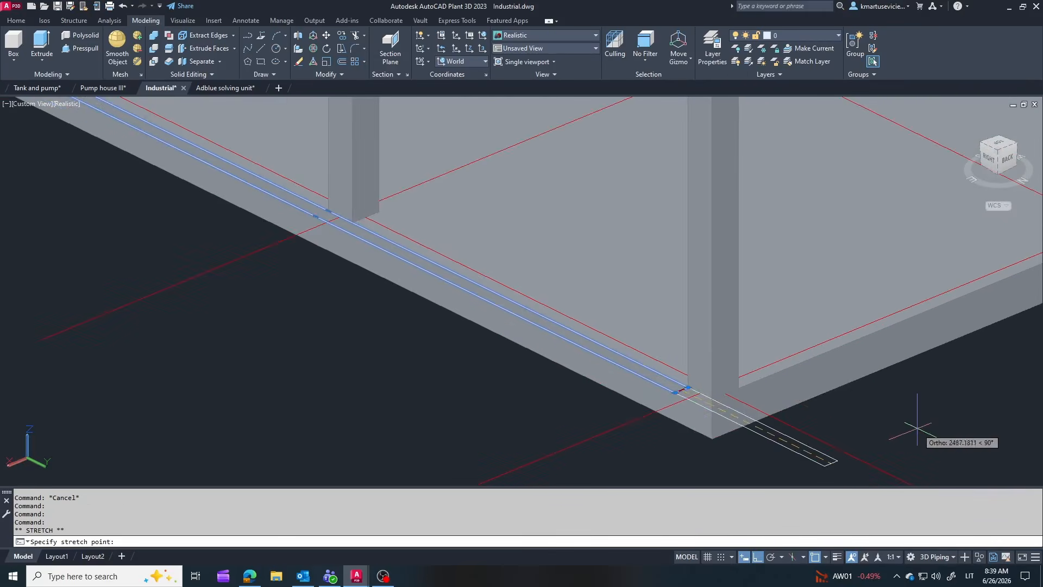
type("400")
key("Return")
Extrude the wall rectangle upward along the full height of the building to the roof
left_click(39, 45)
scroll(804, 424, "down", 5)
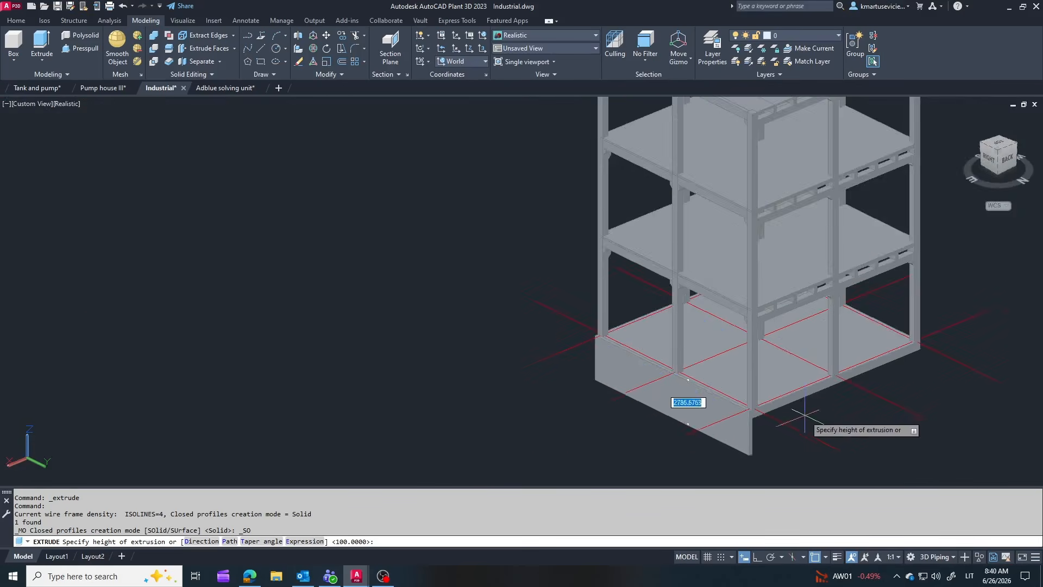
scroll(668, 245, "up", 8)
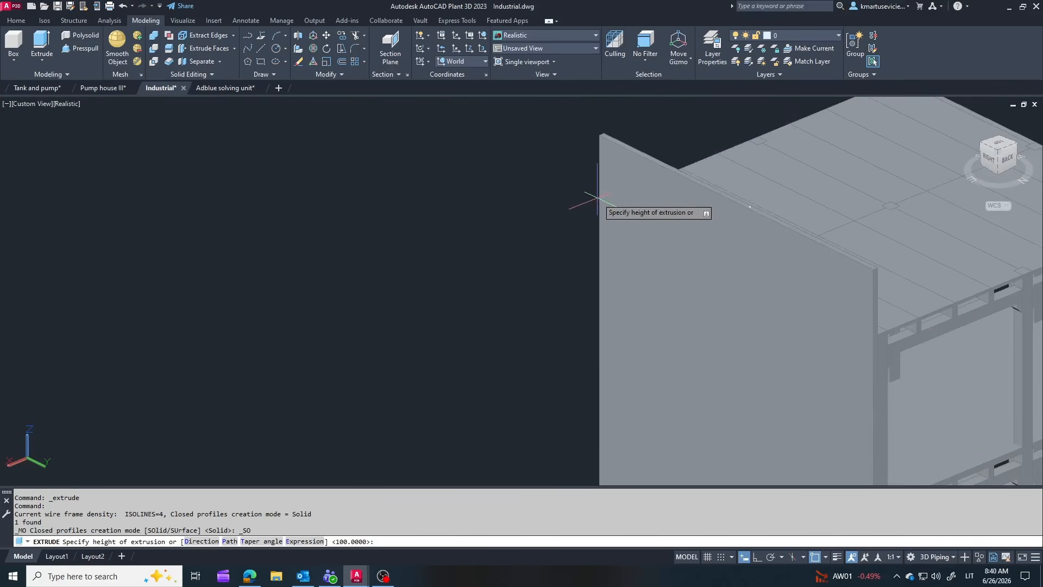
key("Escape")
scroll(582, 169, "down", 4)
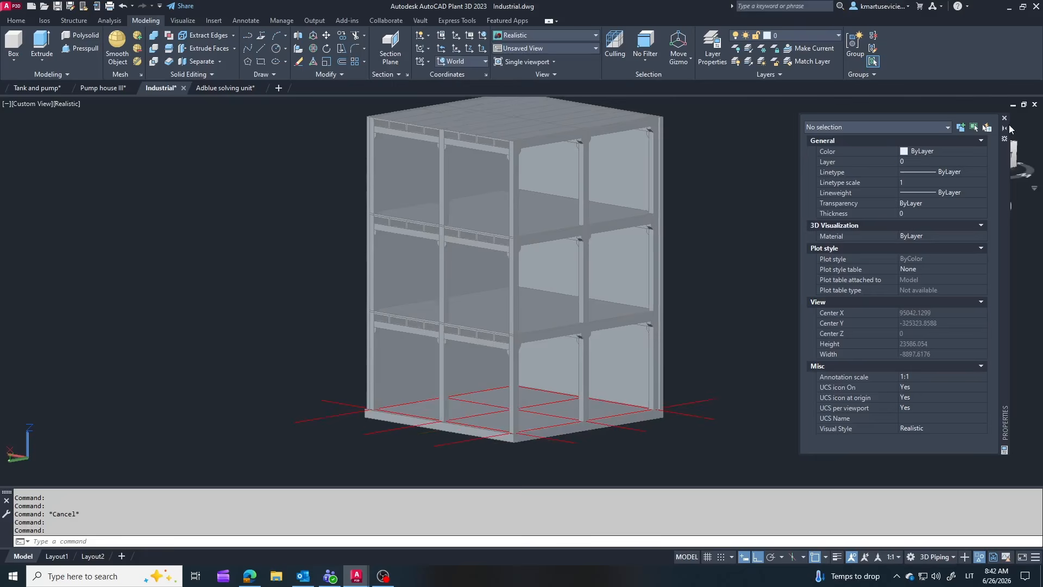
Copy the six red grid lines from the ground floor vertically upward by 6000 and 12000 to the upper floors
left_click(1005, 118)
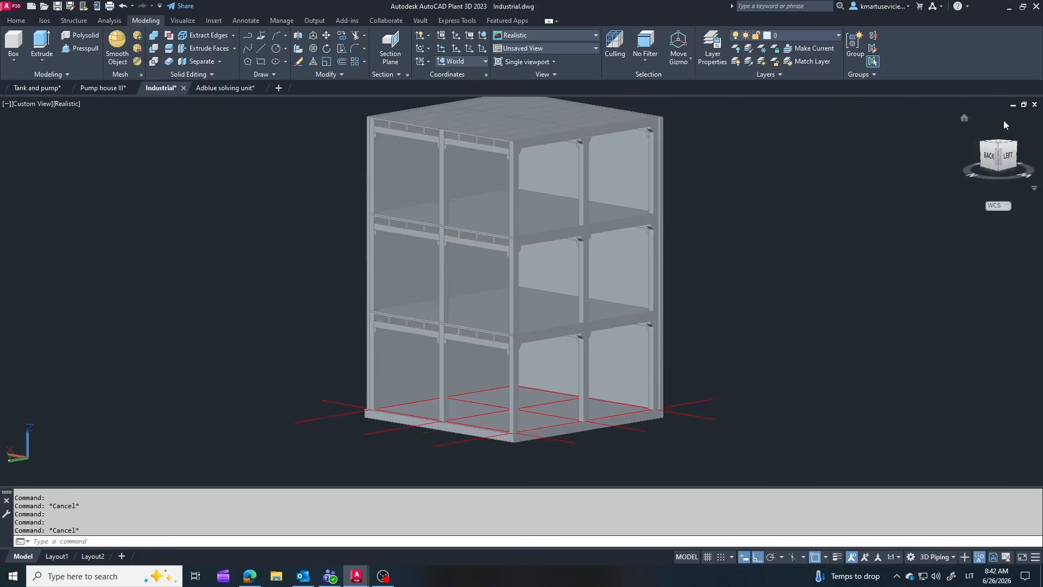
scroll(589, 321, "up", 6)
middle_click_drag(589, 321, 606, 344, "shift")
scroll(619, 356, "down", 4)
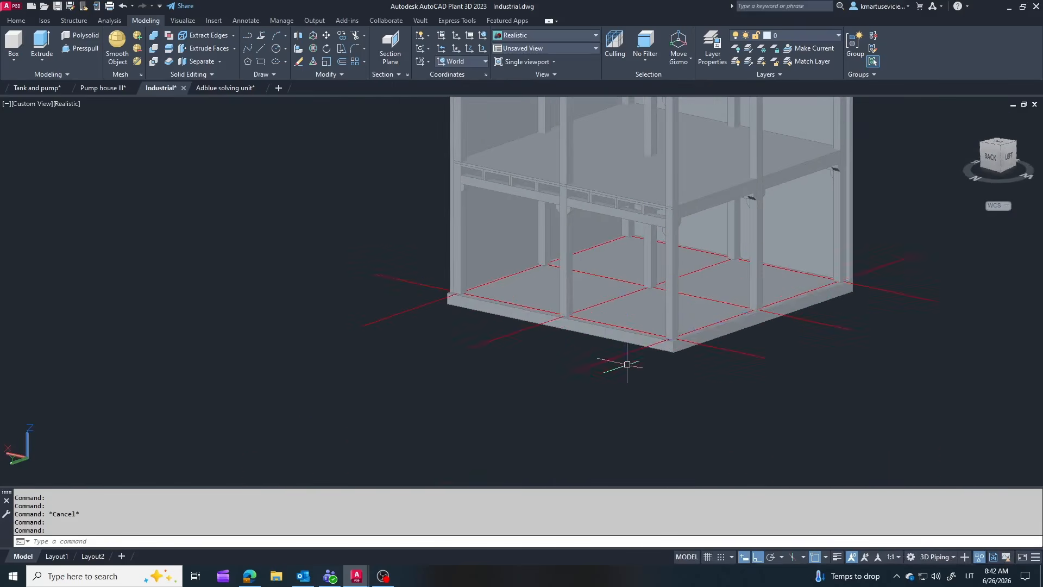
left_click(826, 324)
left_click(826, 324)
left_click(902, 293)
left_click(341, 35)
left_click(220, 381)
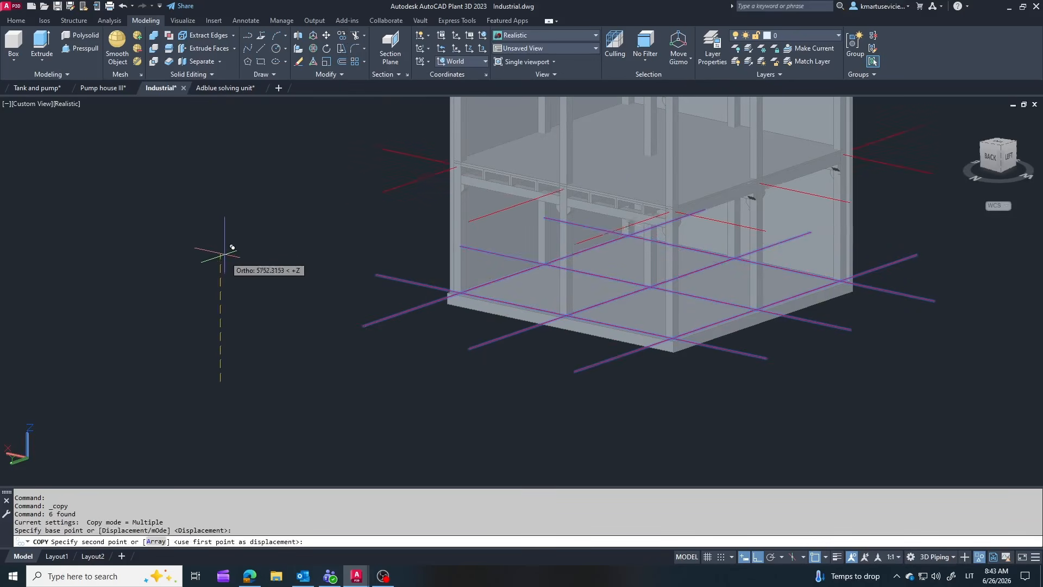
type("6000")
key("Return")
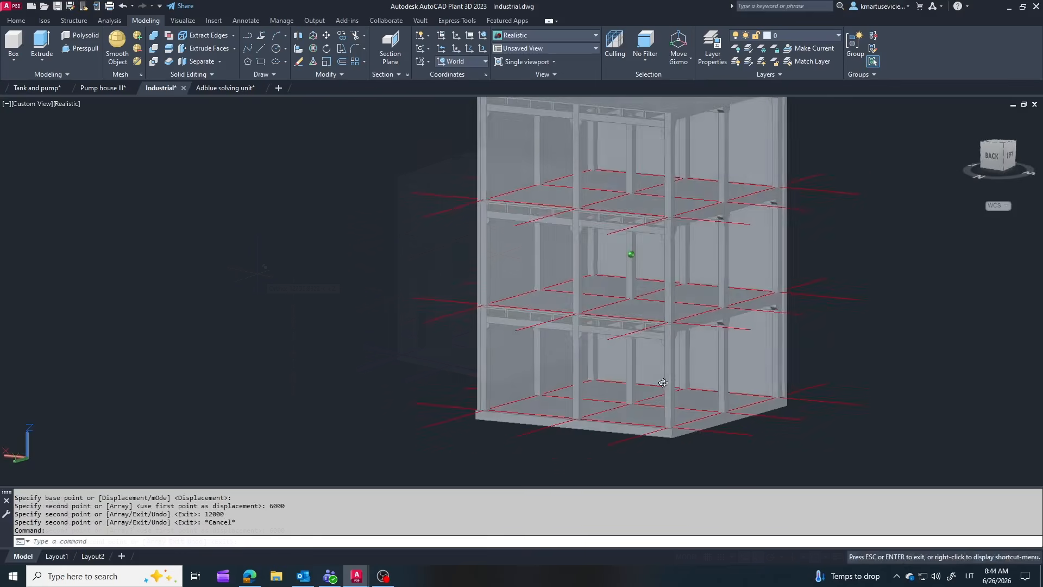
Start creating a vertical vessel as new equipment and remove the skirt from its cylinder
left_click_drag(682, 376, 647, 390)
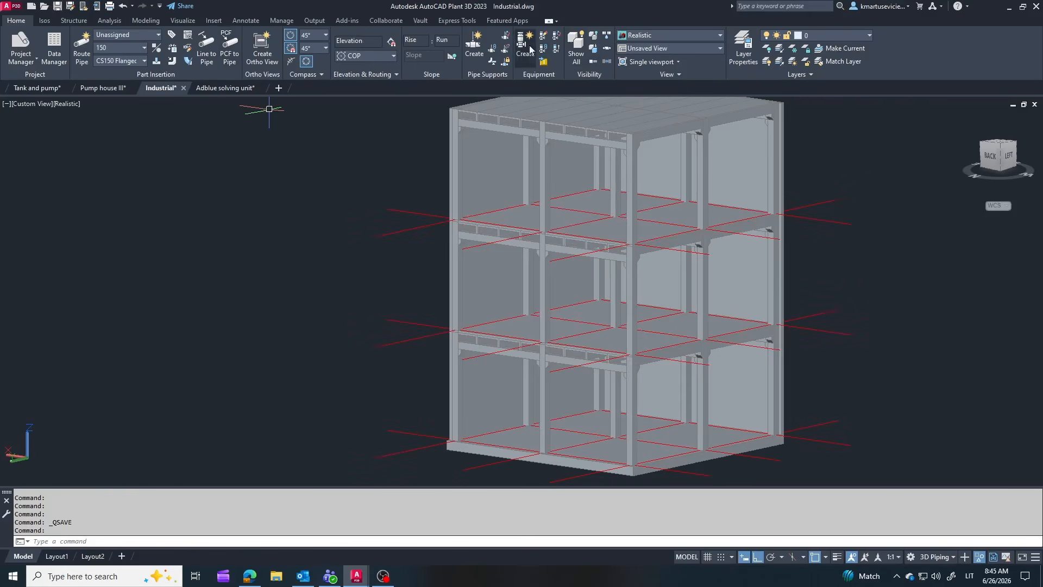
left_click(526, 44)
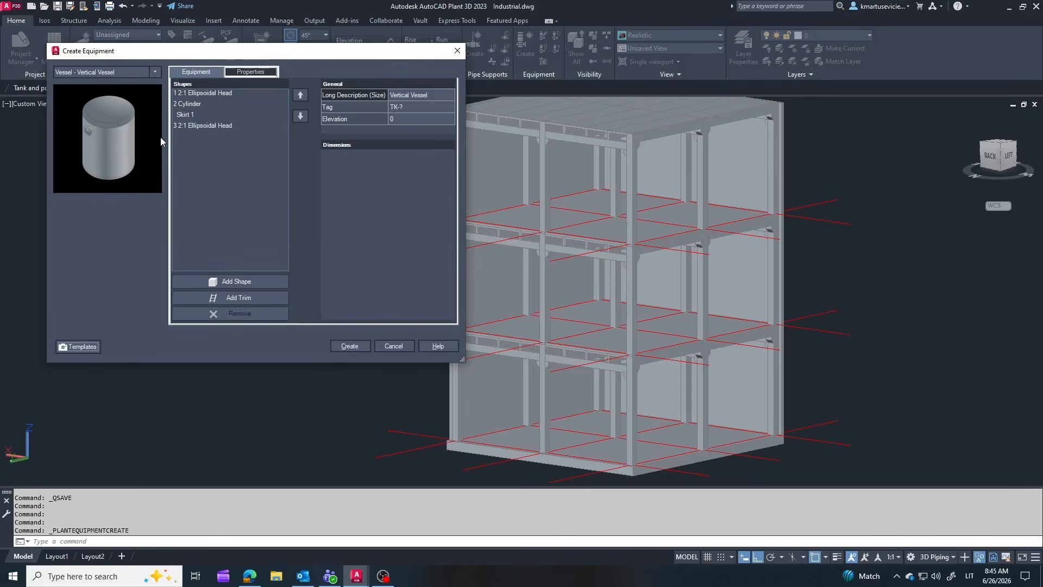
left_click(185, 105)
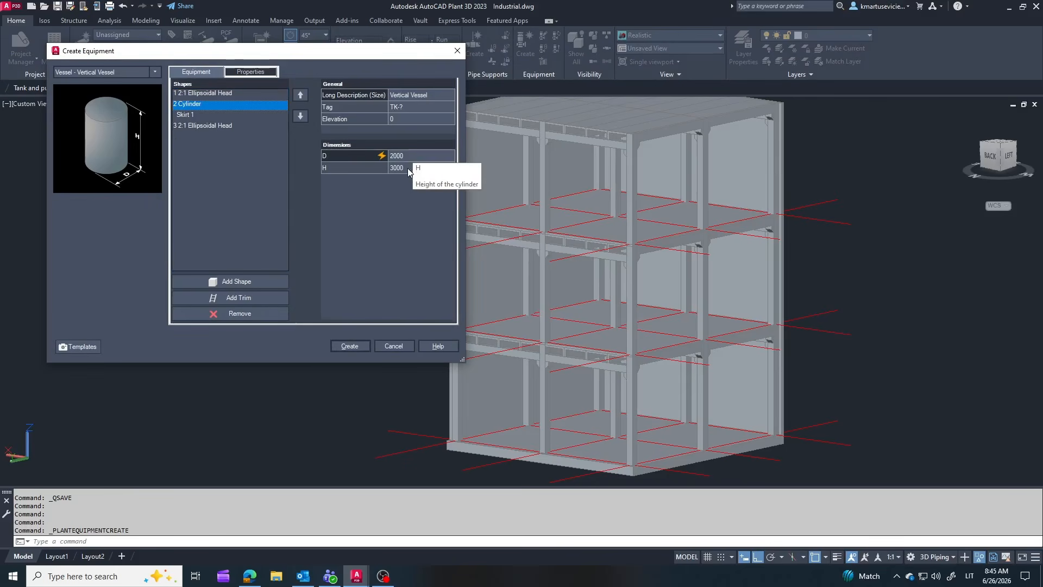
left_click(183, 115)
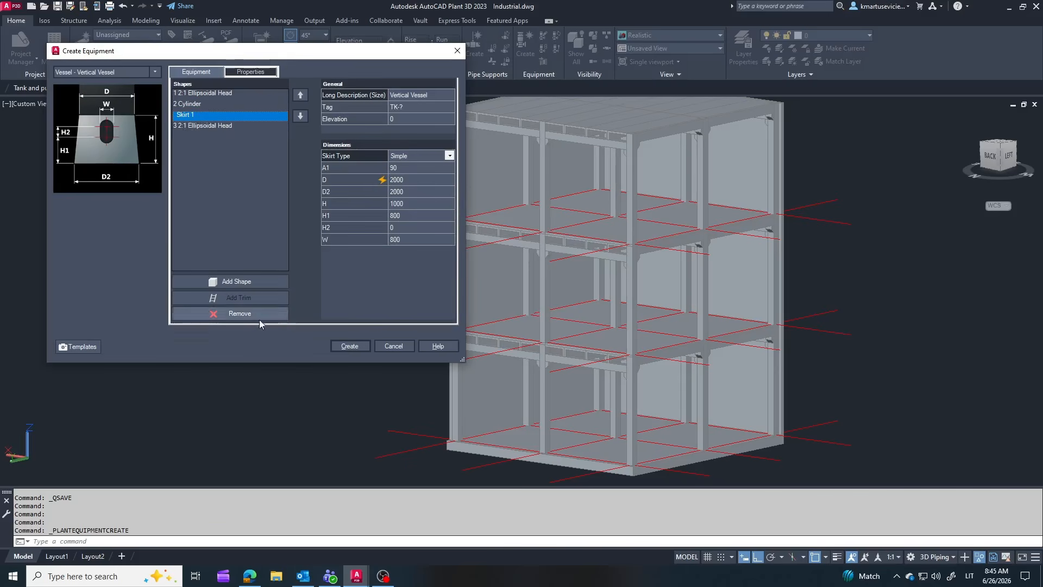
left_click(234, 312)
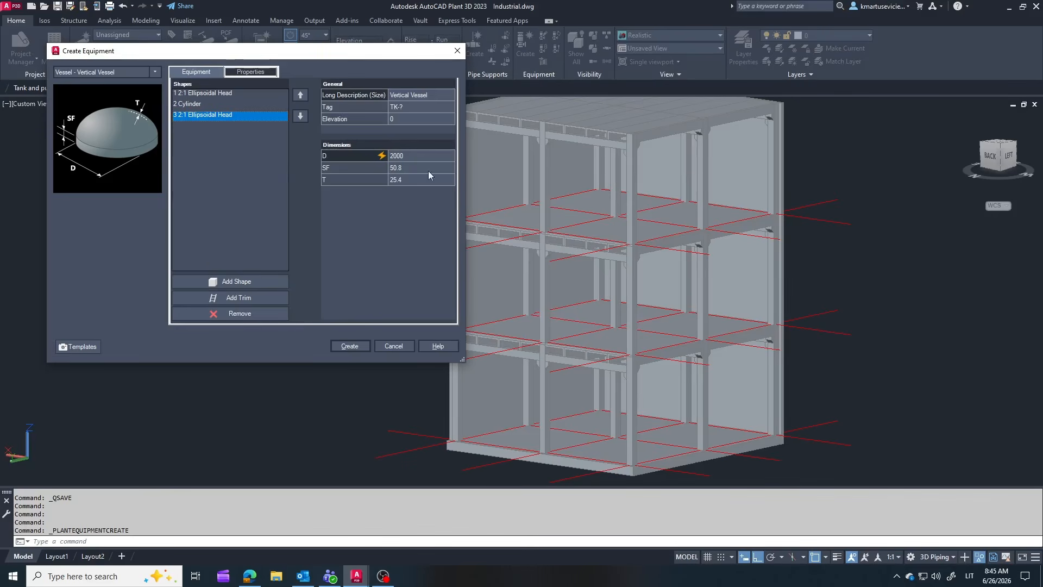
Add a Legs trim to the vessel's cylinder
left_click(196, 104)
left_click(237, 282)
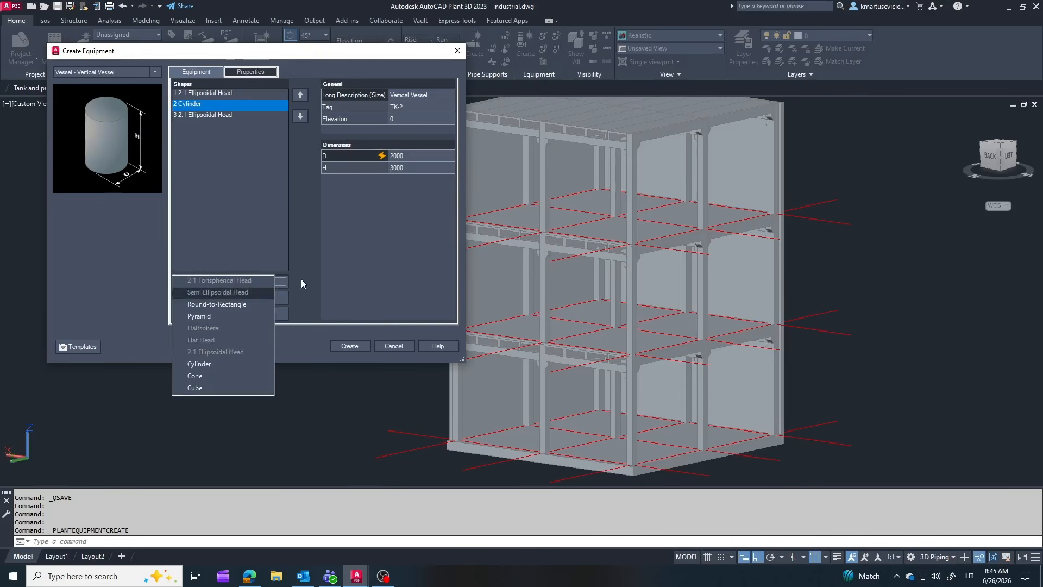
left_click(301, 283)
left_click(241, 297)
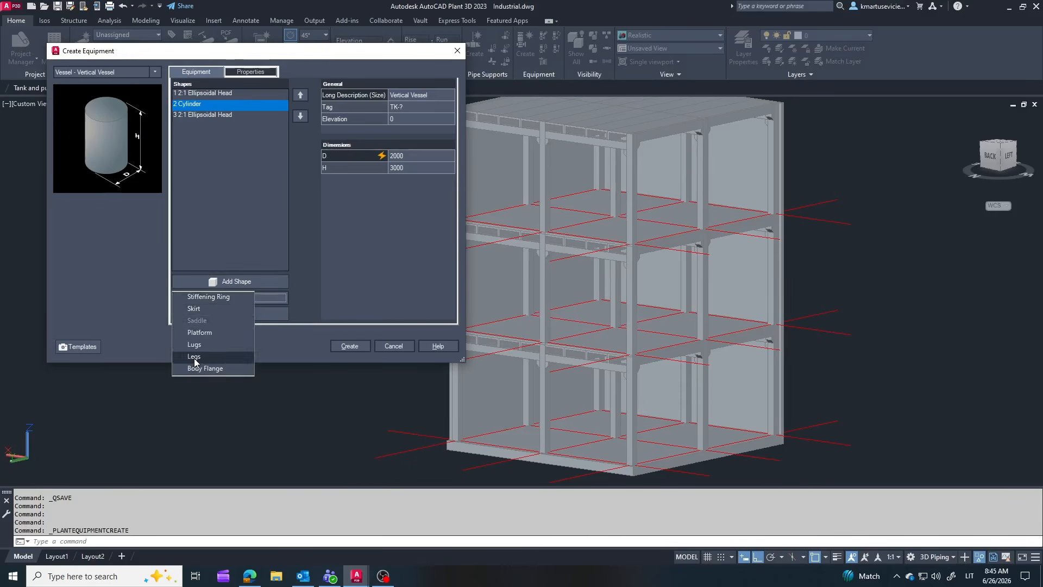
left_click(194, 356)
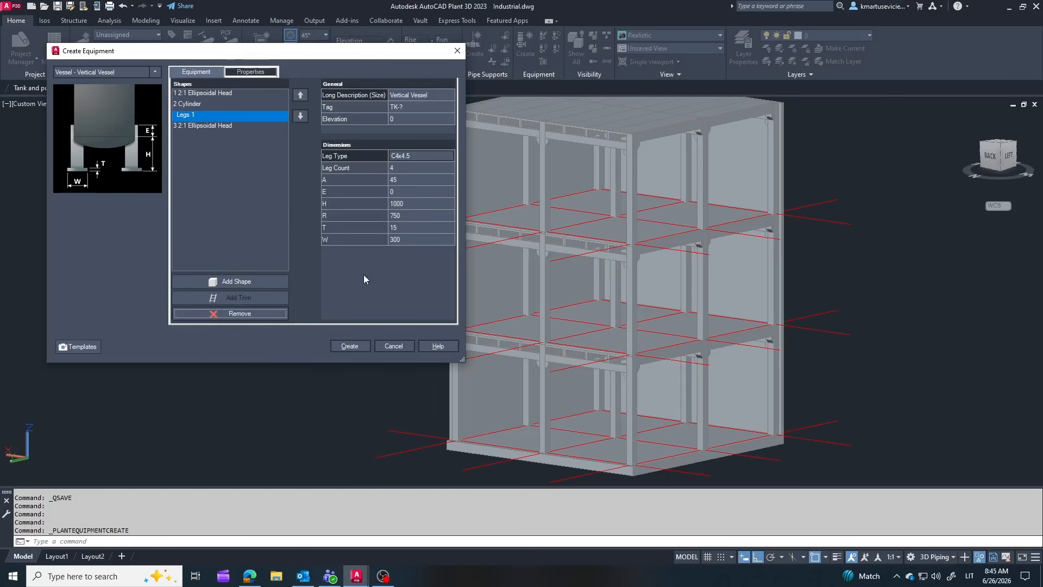
Create the vertical vessel with its legs and place it with its rotation on the open ground outside the building
key("Return")
scroll(760, 228, "up", 3)
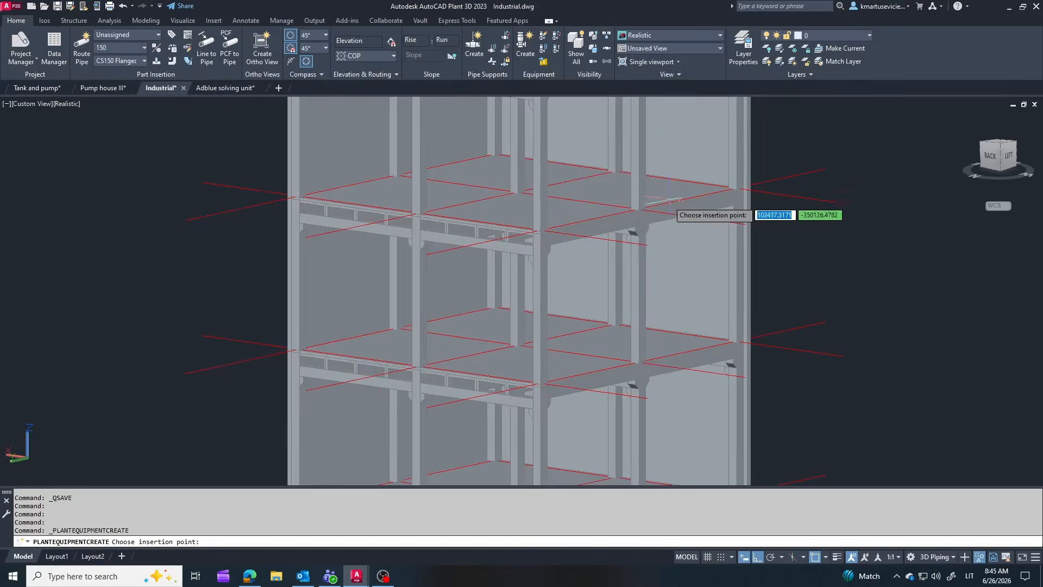
scroll(673, 204, "down", 4)
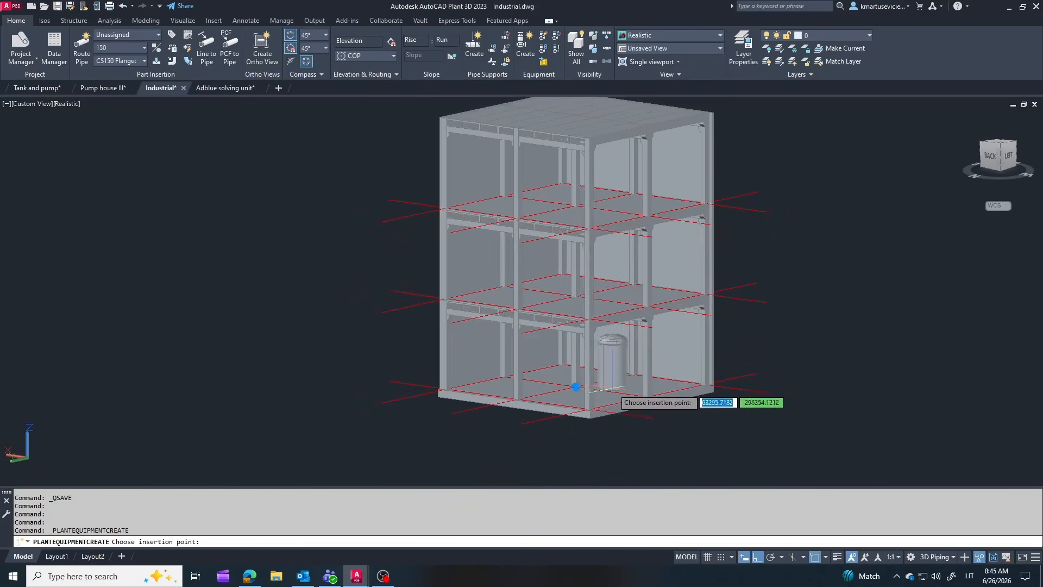
scroll(344, 363, "up", 2)
left_click(342, 365)
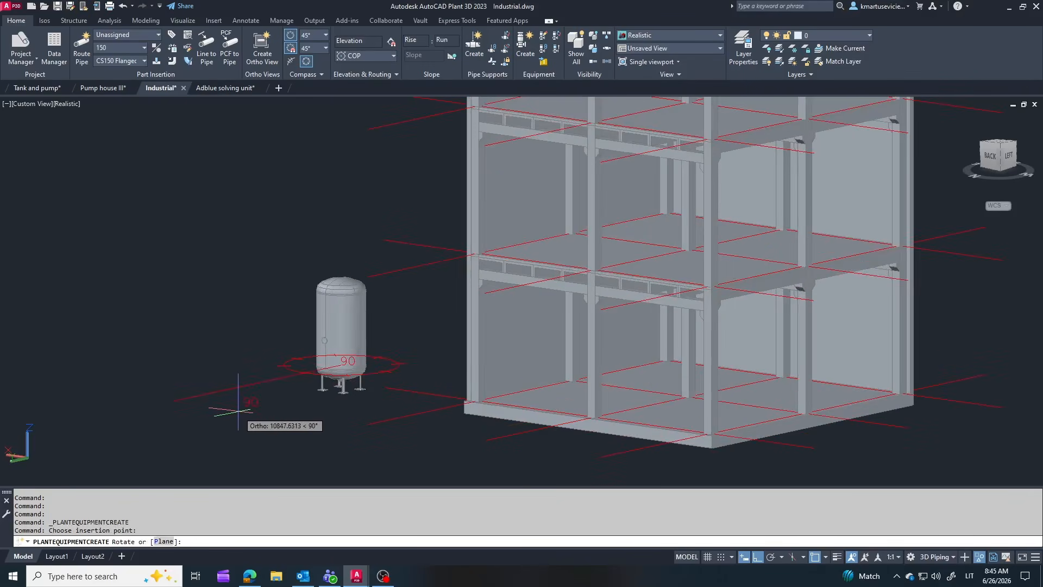
left_click(419, 342)
Modify the vertical vessel's legs to the round hollow section HSS9.625x.188 and set leg height H to 1500
middle_click_drag(598, 389, 587, 351, "shift")
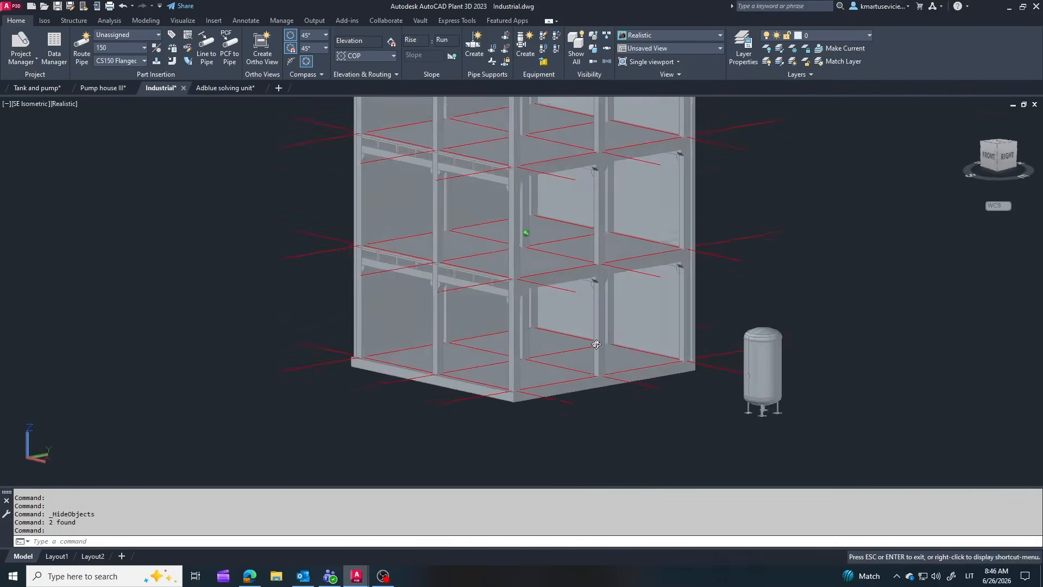
scroll(730, 411, "up", 3)
left_click(778, 411)
right_click(782, 411)
left_click(830, 138)
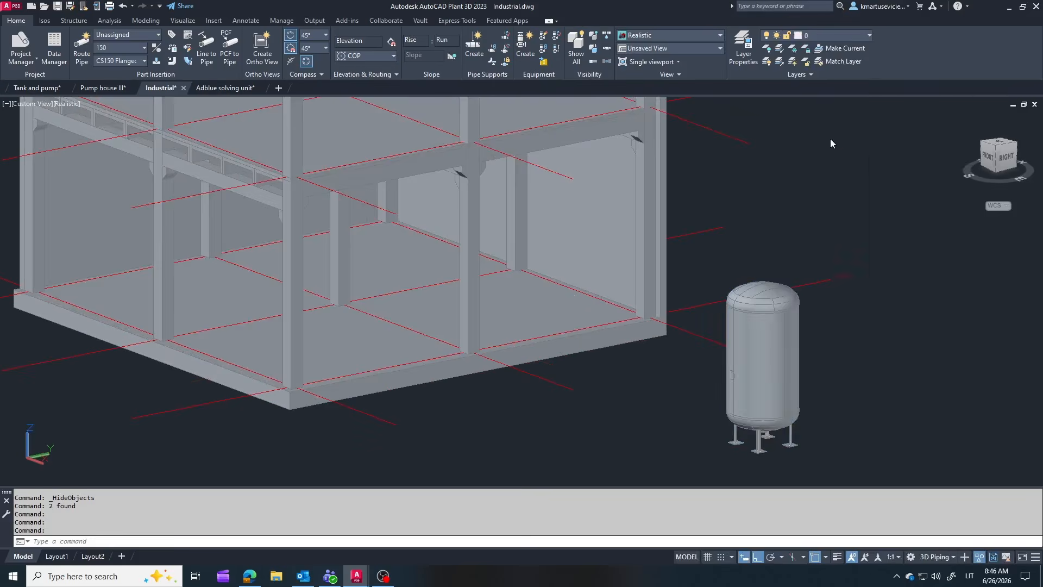
left_click(163, 221)
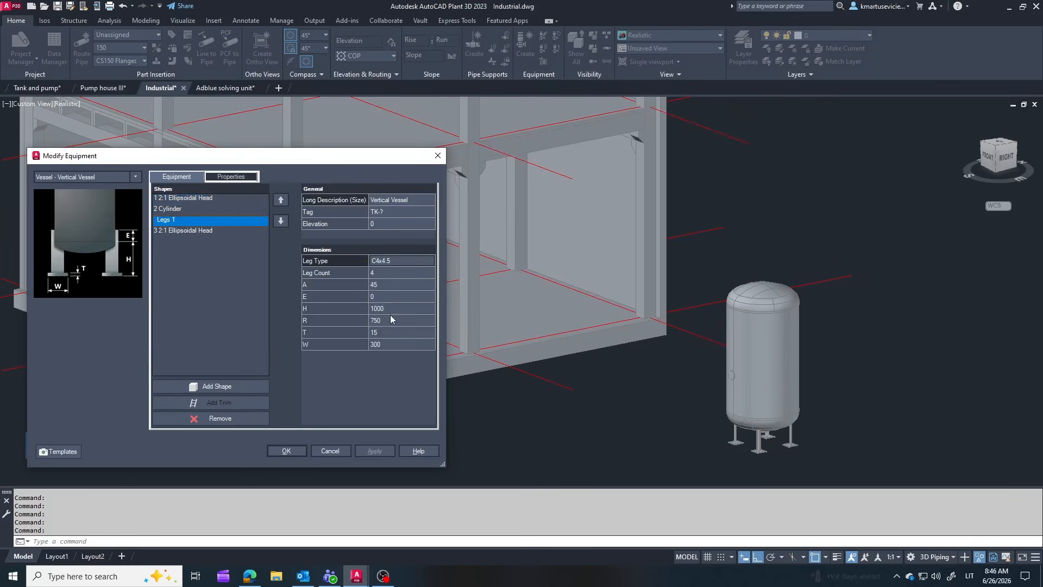
left_click(400, 261)
left_click(434, 261)
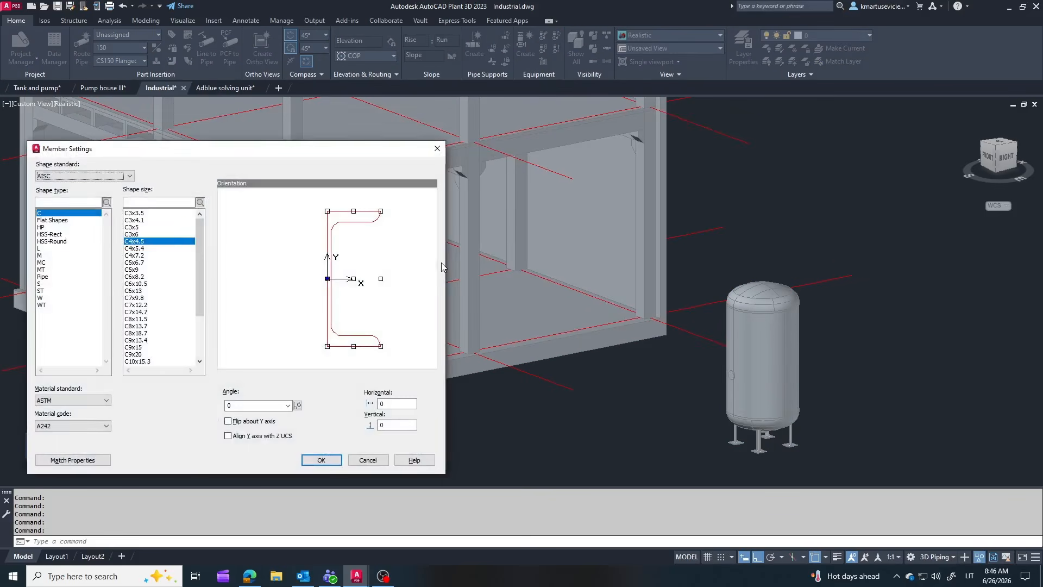
left_click(50, 241)
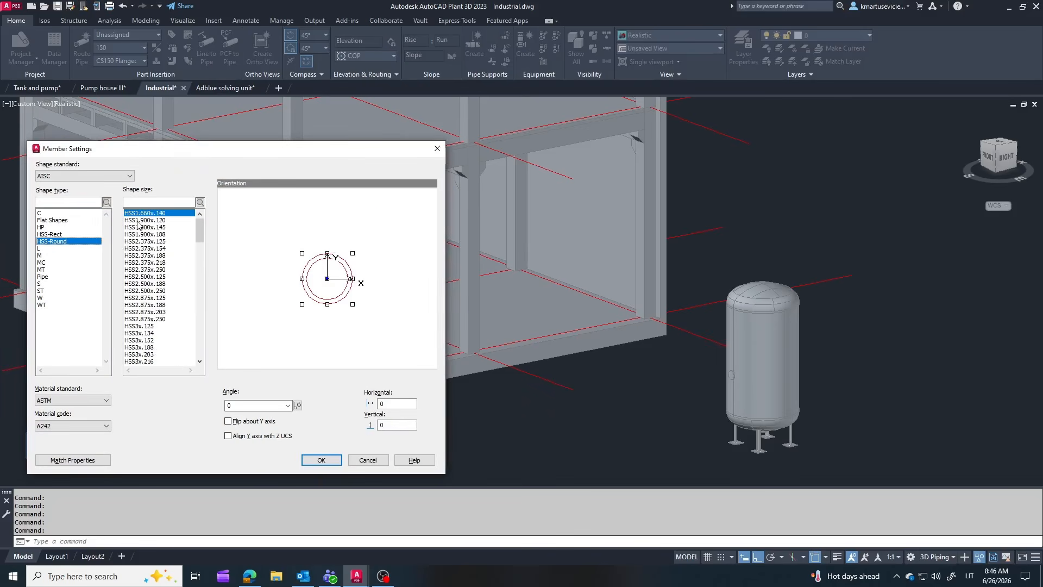
scroll(152, 250, "down", 20)
left_click(144, 319)
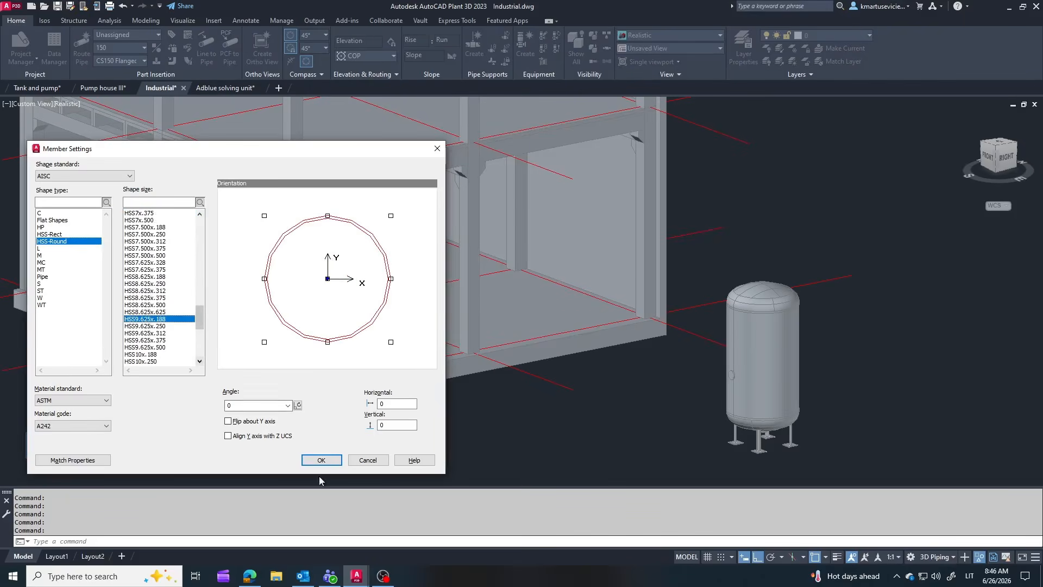
left_click(319, 461)
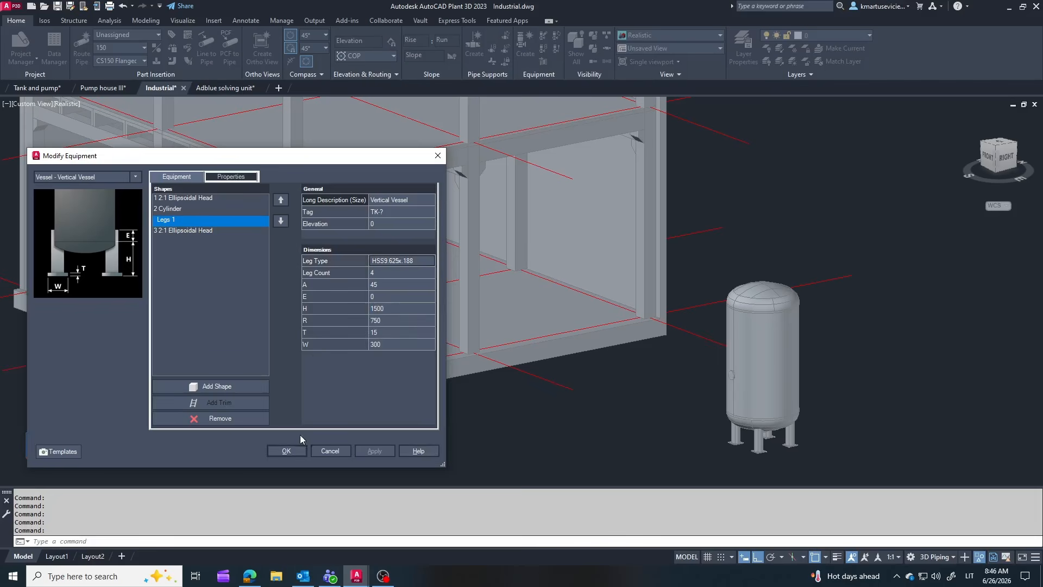
left_click(375, 450)
left_click(288, 453)
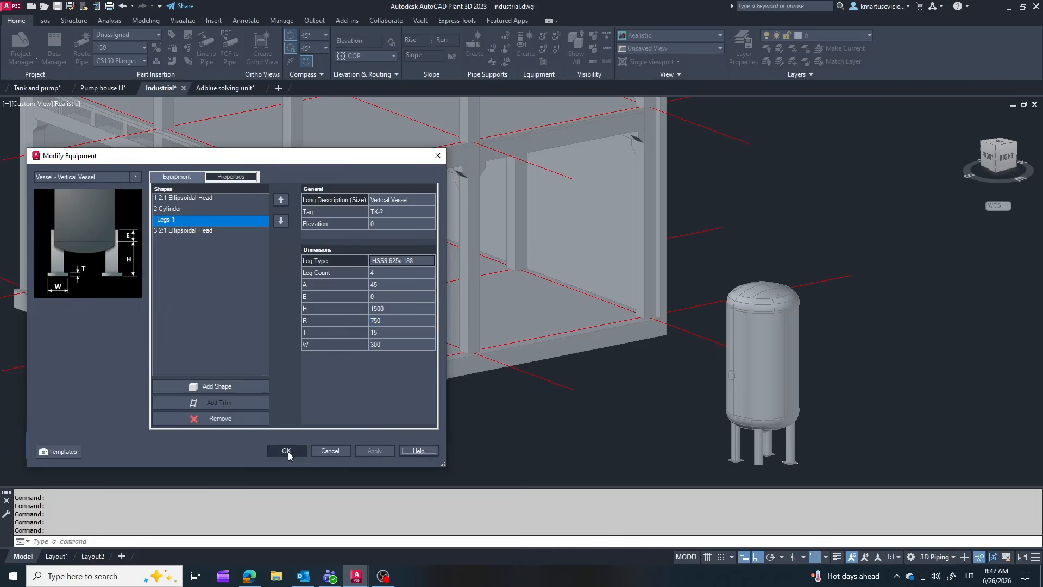
Delete the nozzle on the side of the vertical vessel
scroll(761, 380, "down", 5)
scroll(768, 398, "up", 10)
scroll(766, 391, "down", 8)
scroll(761, 376, "up", 4)
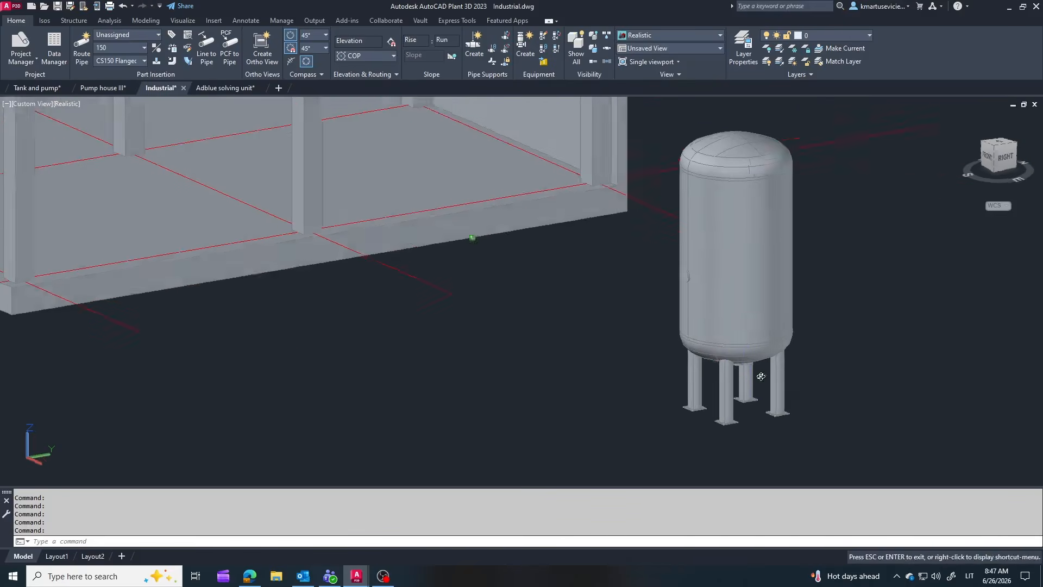
scroll(698, 346, "up", 6)
mouse_move(761, 377)
middle_mouse_down("shift")
mouse_move(730, 355)
mouse_move(785, 386)
middle_mouse_up("shift")
scroll(738, 327, "down", 10)
left_click(718, 314)
key("Delete")
Move the vertical vessel from the open ground to the middle column on the building's right side
scroll(838, 415, "down", 3)
scroll(721, 356, "up", 2)
left_click(927, 356)
left_click(146, 22)
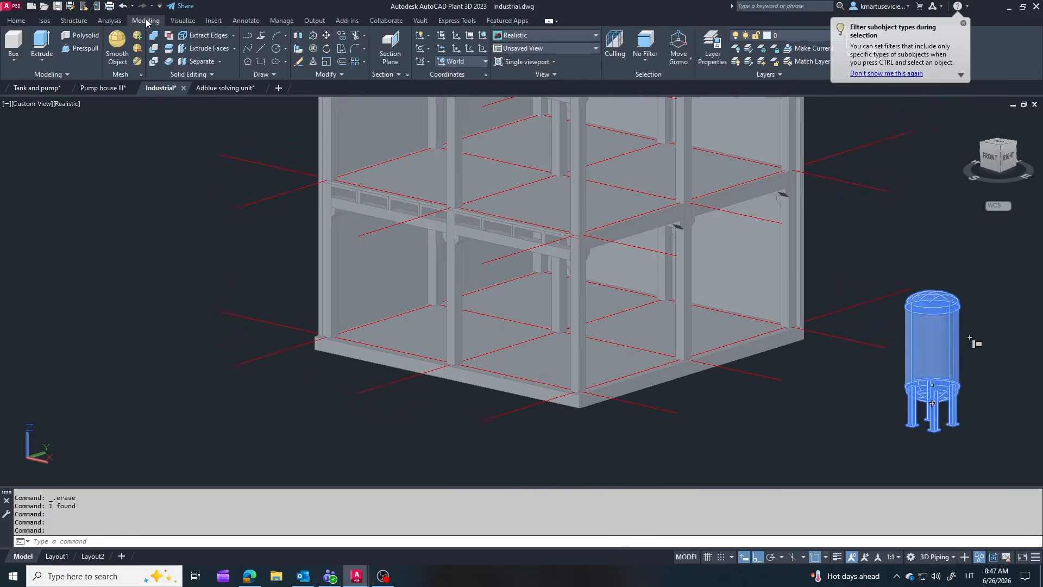
left_click(326, 35)
scroll(923, 325, "up", 3)
left_click(926, 256)
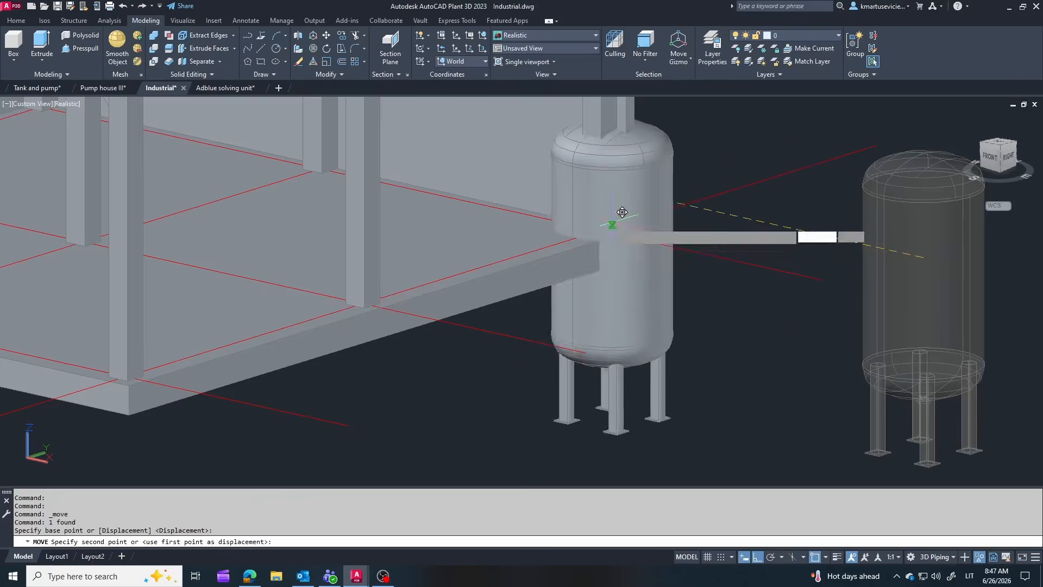
left_click(365, 288)
scroll(624, 365, "down", 5)
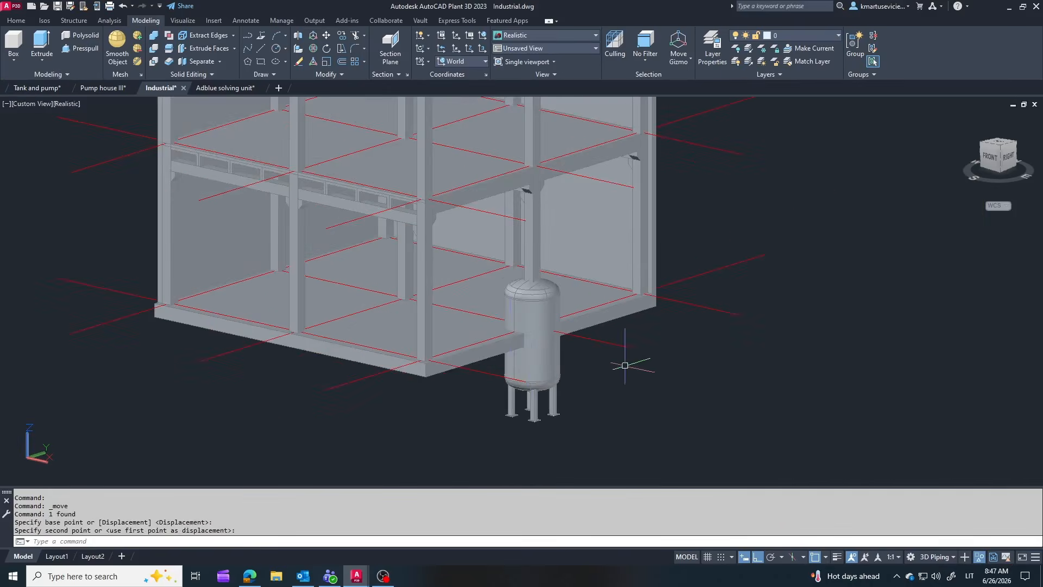
key("Escape")
Move the vertical vessel 3000 inward from the building's right side, perpendicular to that edge
scroll(809, 421, "down", 4)
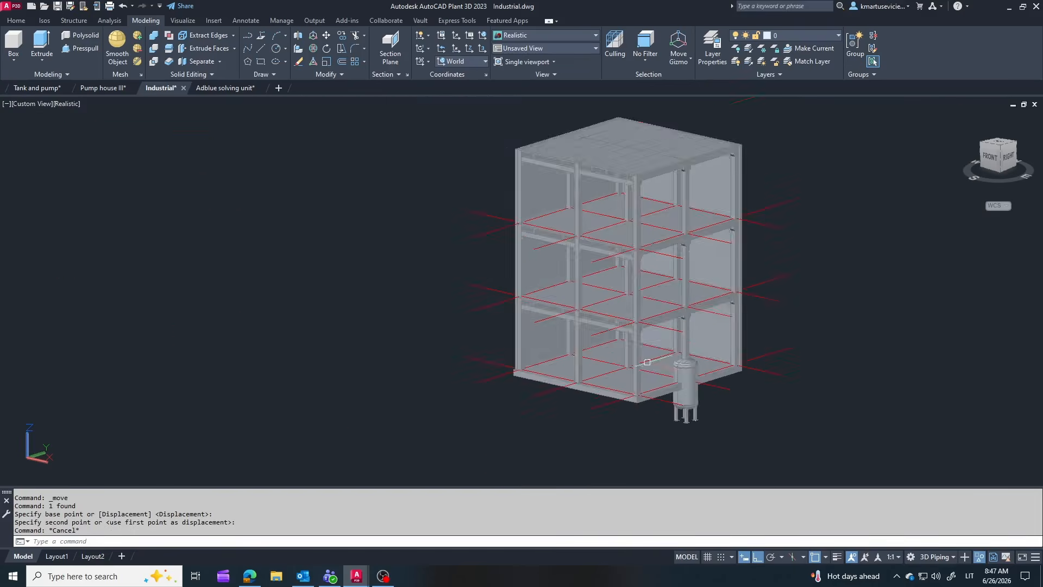
scroll(656, 379, "up", 6)
key("Escape")
left_click(757, 426)
left_click(326, 35)
scroll(814, 228, "down", 3)
scroll(823, 375, "up", 2)
left_click(820, 419)
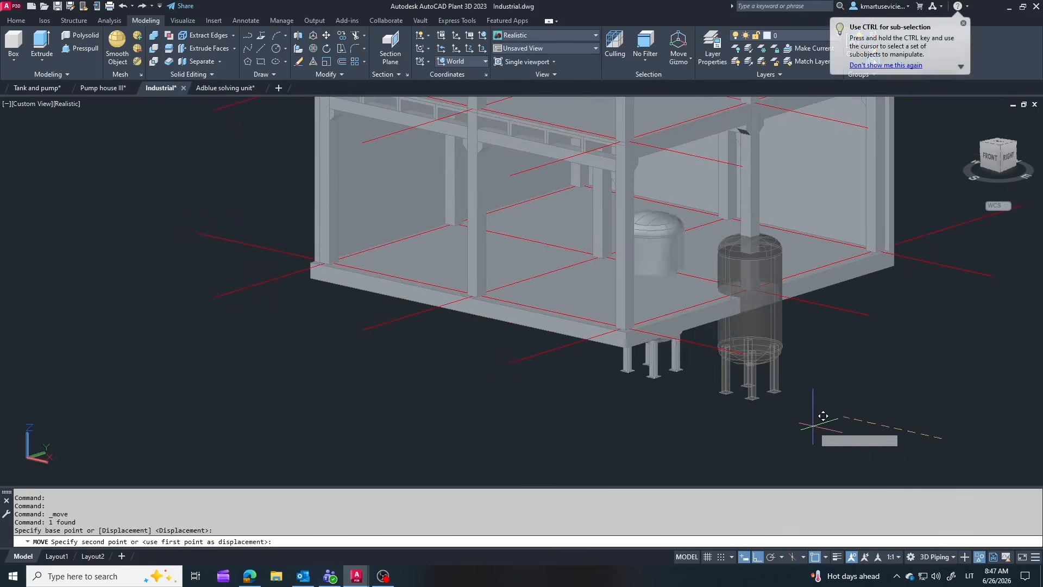
type("3000")
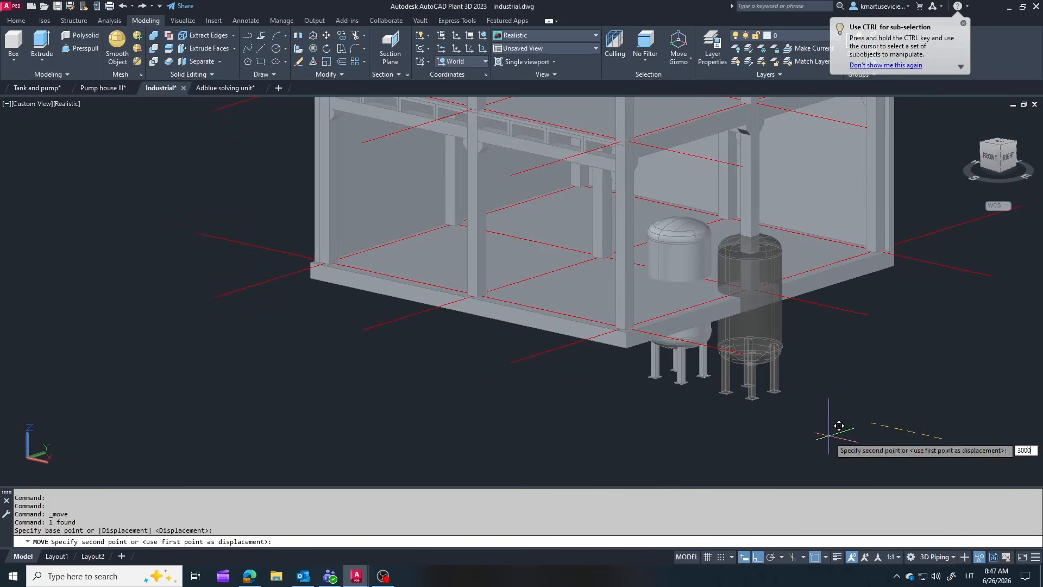
key("Return")
key("Escape")
Move the vertical vessel 3000 toward the back of the building, parallel to its right side
left_click(681, 247)
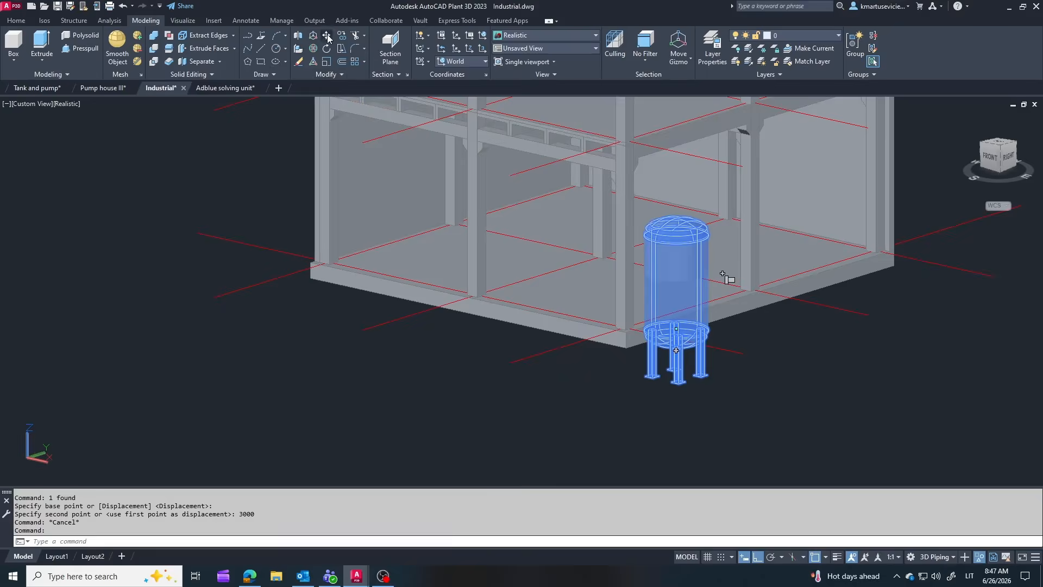
left_click(327, 38)
left_click(791, 407)
type("3000")
key("Return")
key("Escape")
Raise the vertical vessel vertically so that its legs stand at the ground floor slab inside the rear bay
left_click(728, 229)
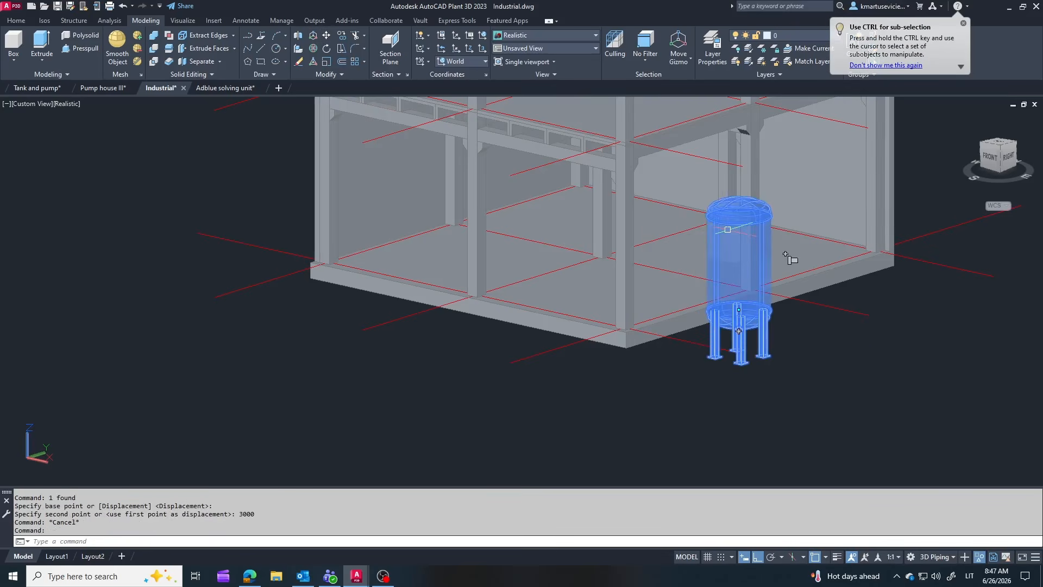
left_click(328, 37)
left_click(909, 390)
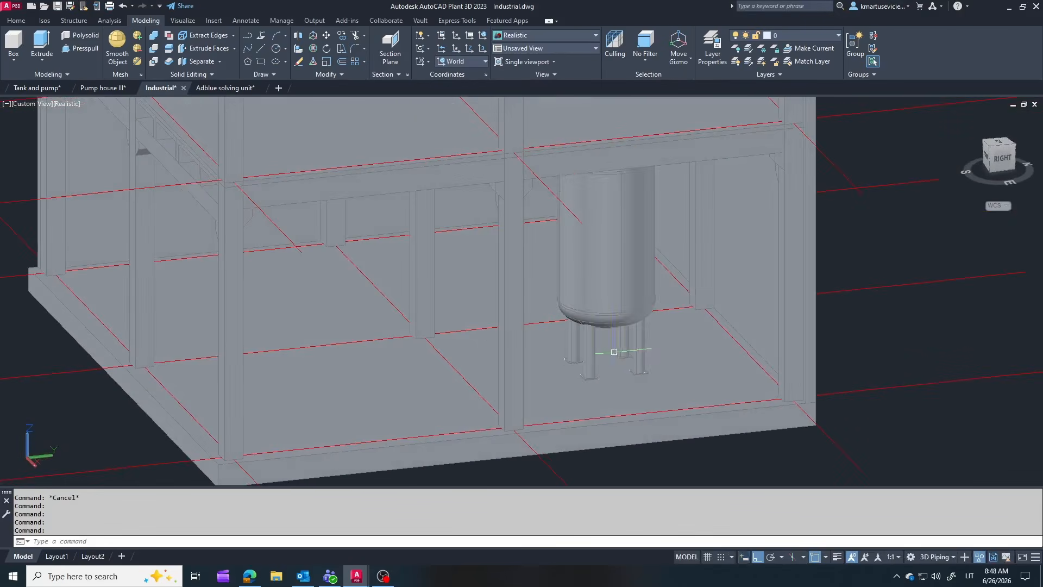
Move the vertical vessel a further 1000 toward the back within its ground floor bay
left_click(651, 239)
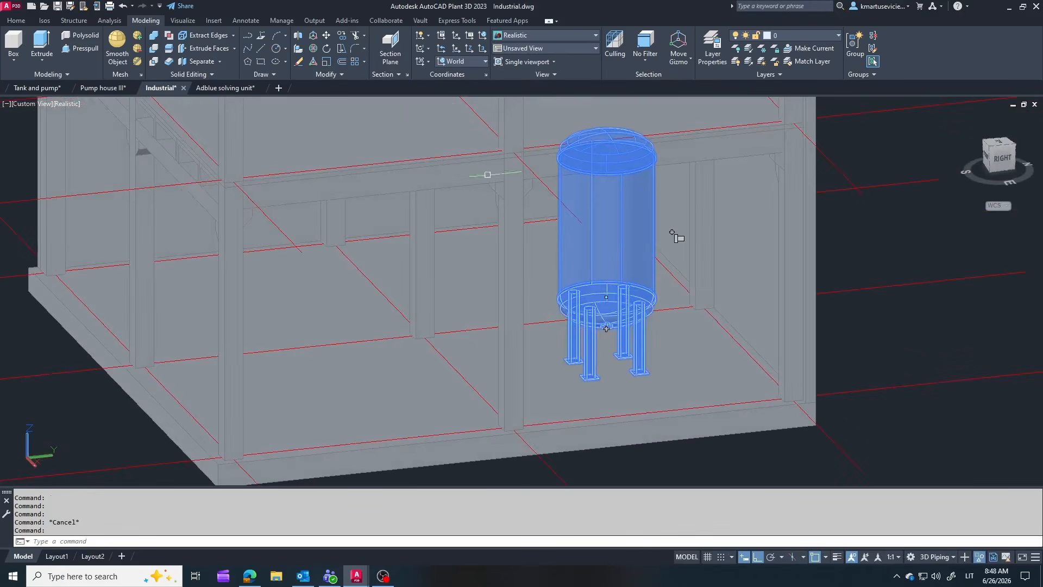
left_click(326, 36)
left_click(839, 419)
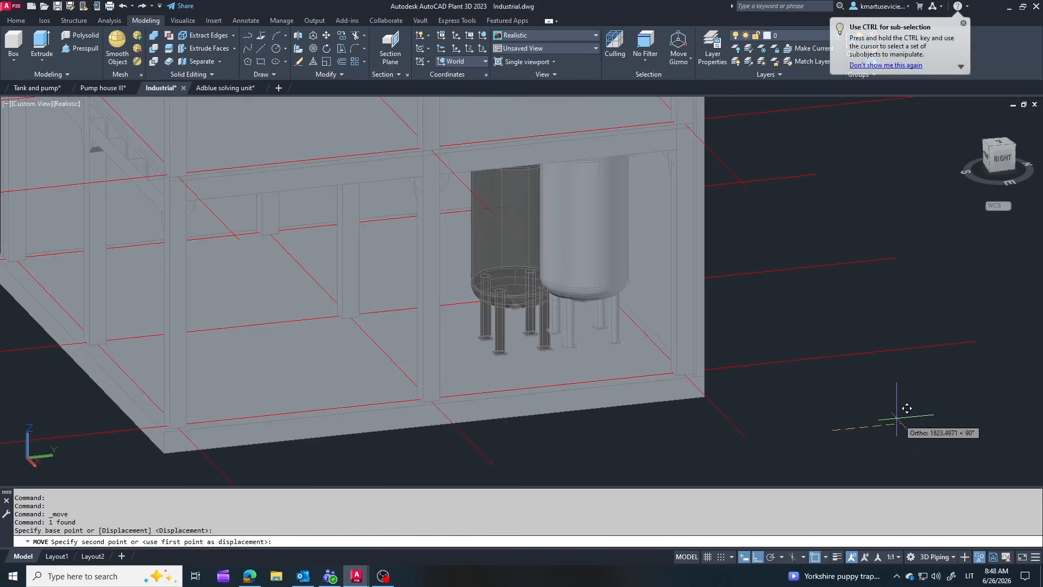
type("1000")
key("Return")
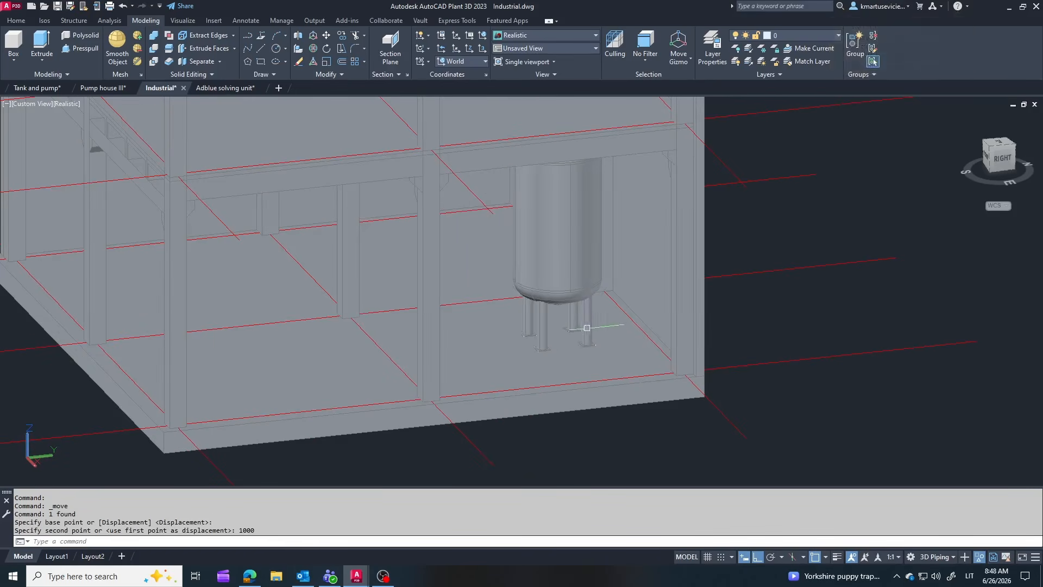
key("Escape")
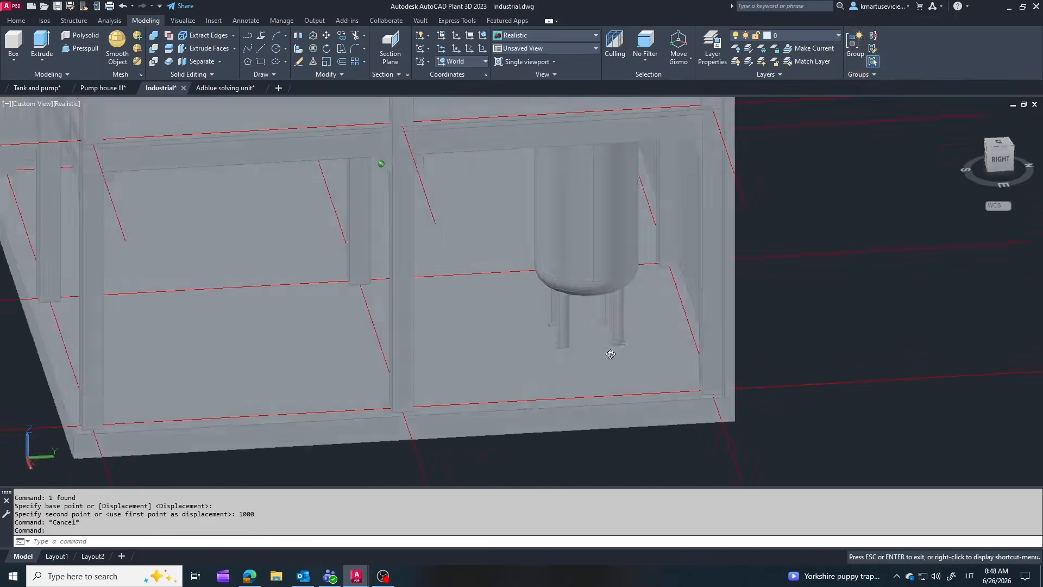
Modify the vertical vessel's legs by setting leg height H to 1200
middle_click_drag(610, 354, 565, 270, "shift")
left_click(565, 270)
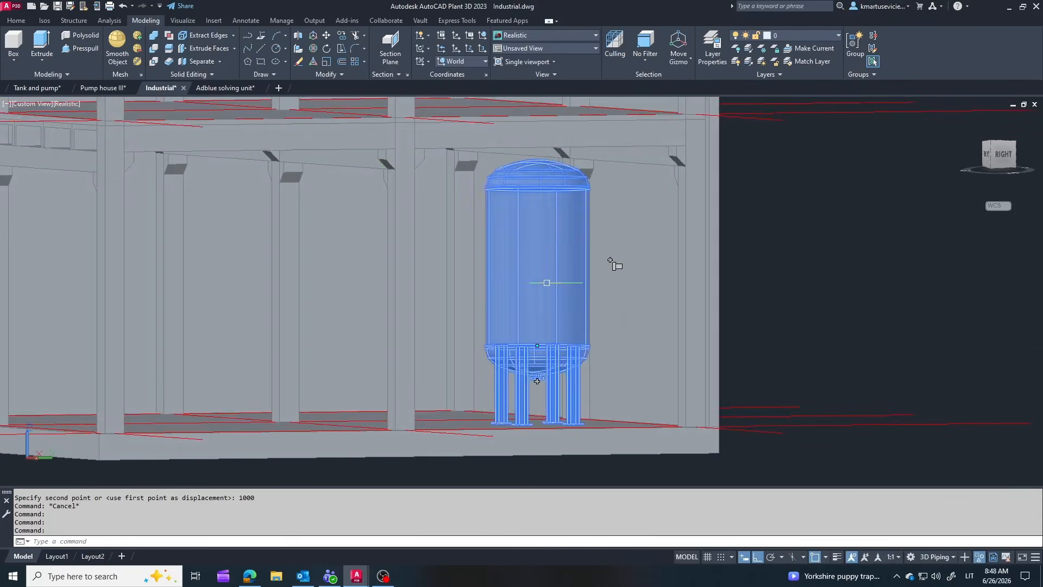
right_click(546, 380)
left_click(608, 295)
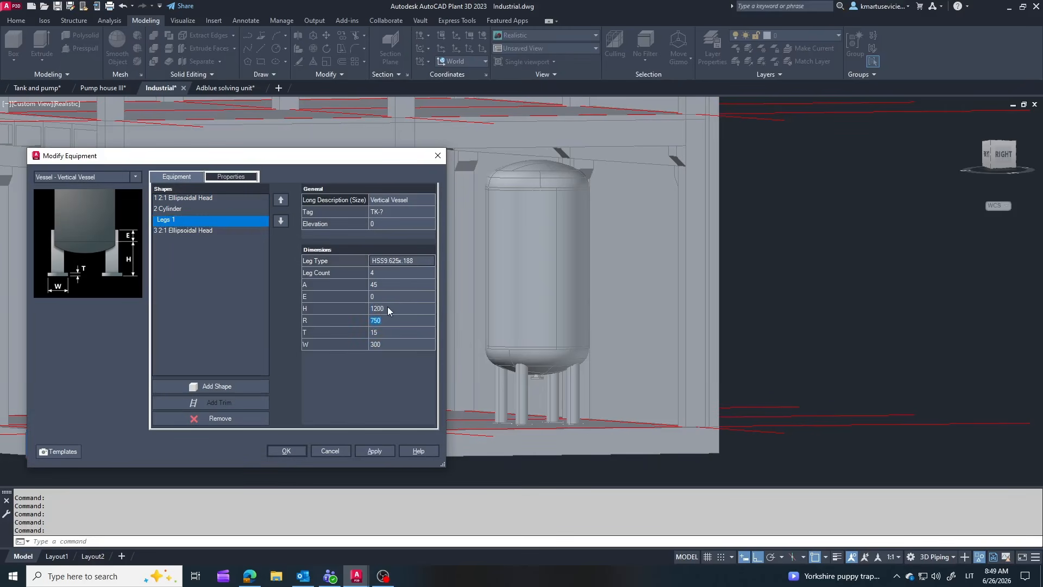
left_click(286, 450)
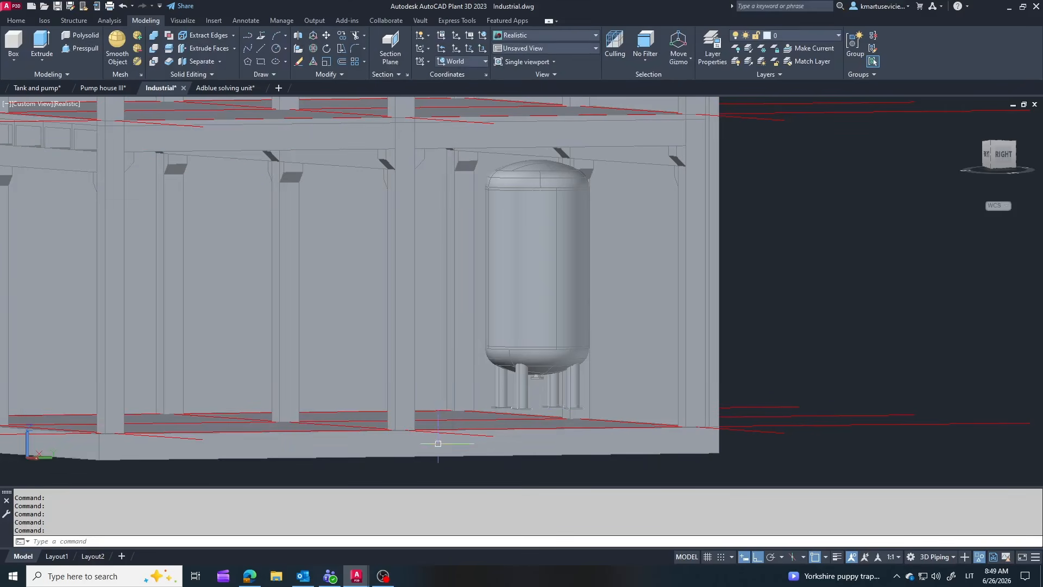
Move the vertical vessel 300 straight down so that its shortened legs rest on the ground floor slab
left_click(327, 36)
left_click(824, 284)
type("300")
key("Return")
key("Escape")
scroll(569, 395, "up", 3)
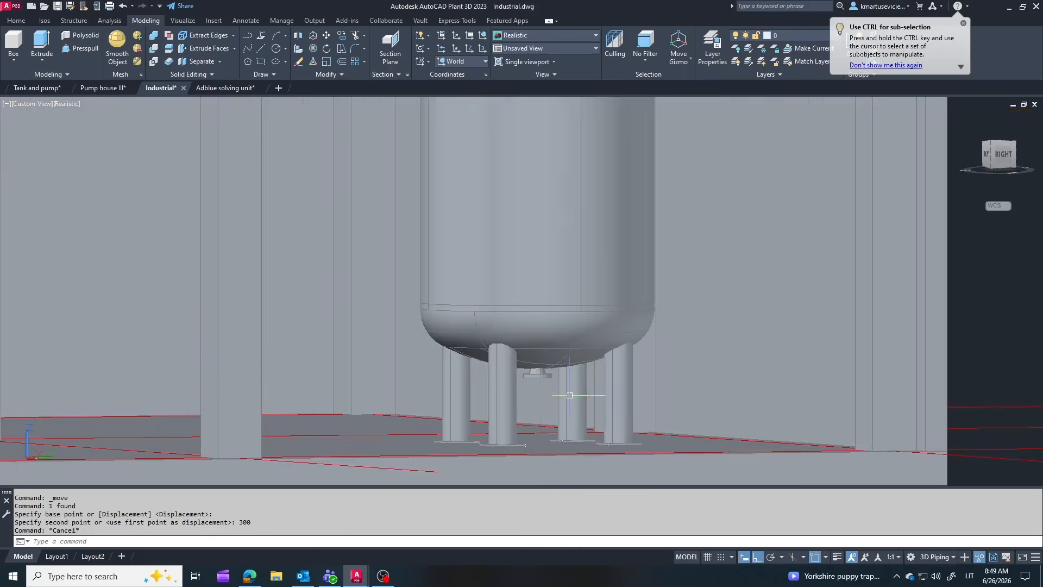
Start creating a new equipment item and choose the Horizontal Vessel type
scroll(569, 395, "down", 4)
scroll(696, 339, "down", 4)
scroll(629, 214, "up", 2)
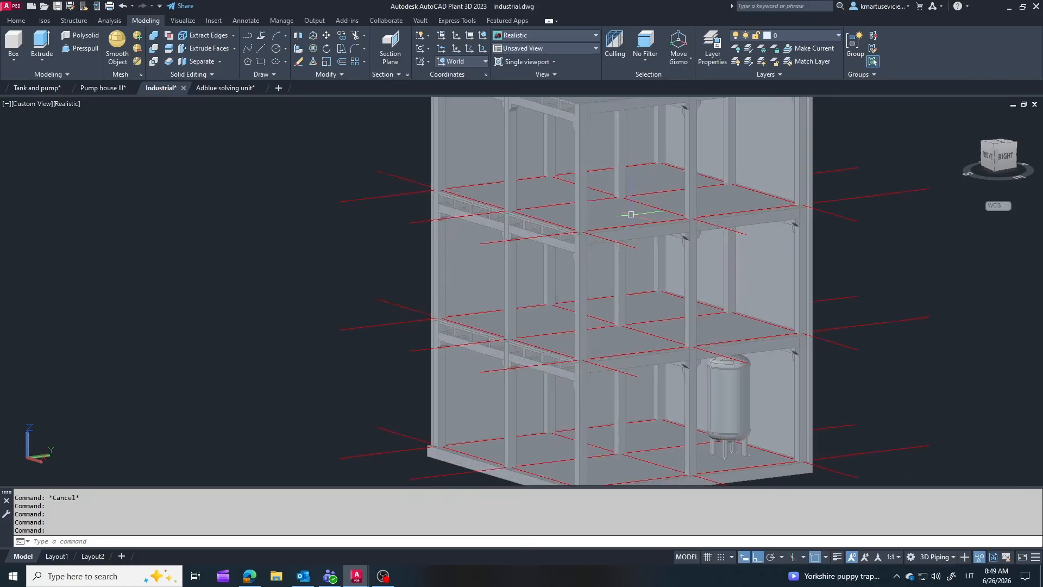
middle_click_drag(657, 245, 721, 244, "shift")
left_click(16, 20)
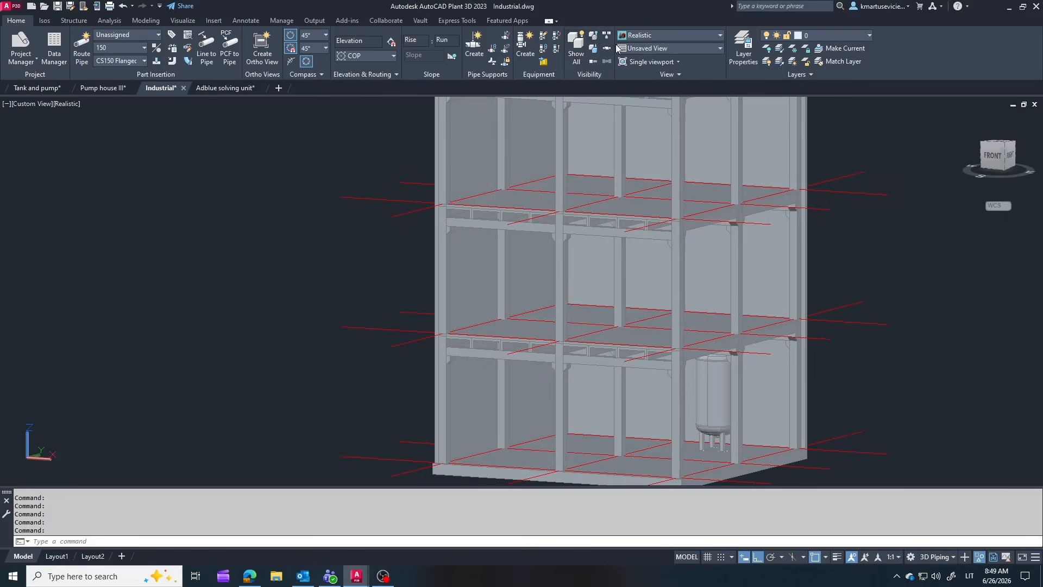
left_click(520, 44)
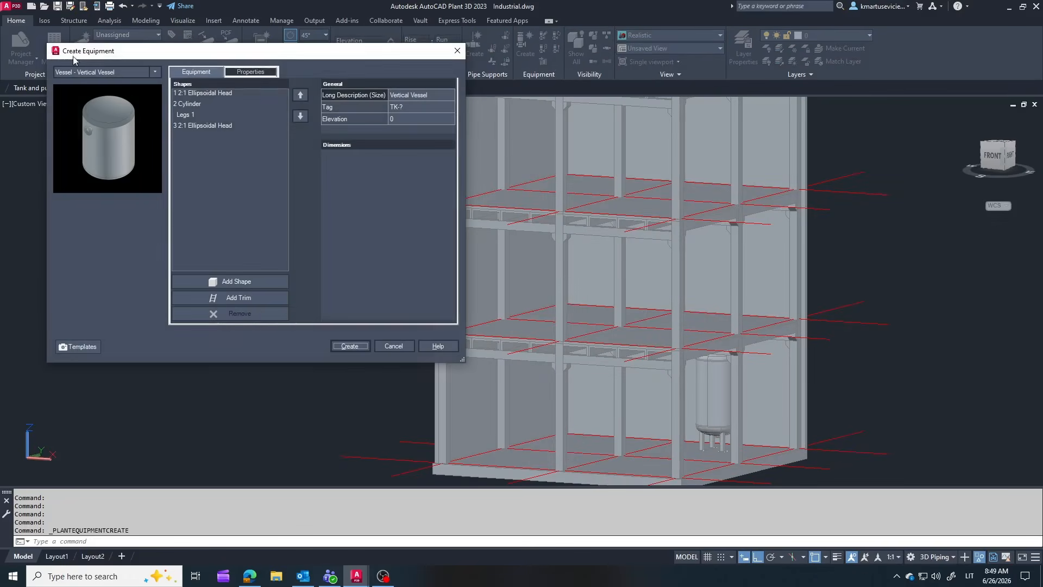
left_click(155, 72)
mouse_move(76, 314)
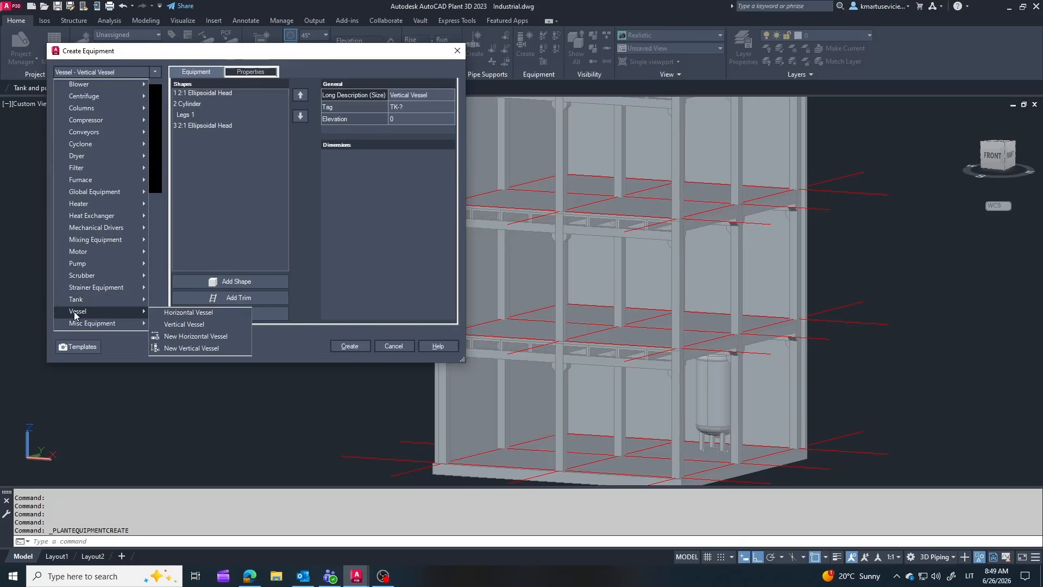
left_click(202, 313)
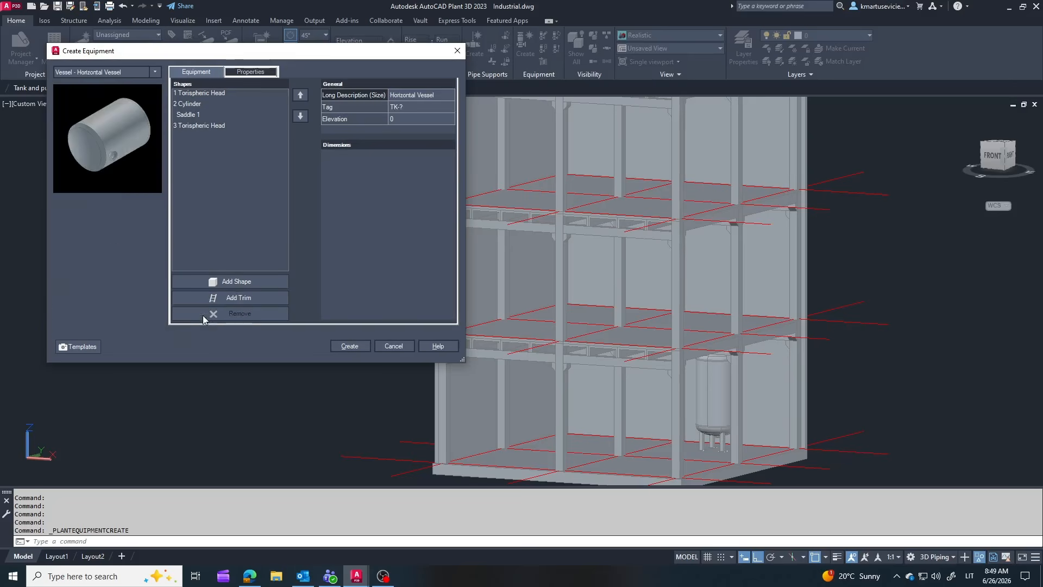
Set the vessel cylinder's diameter D to 1500 and height H to 2500, and create the horizontal vessel
left_click(192, 117)
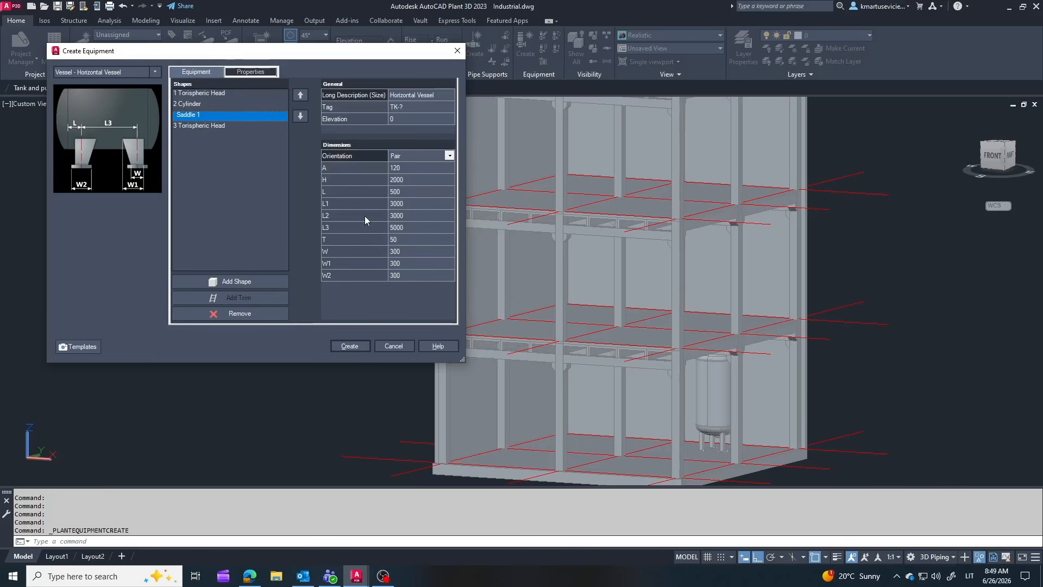
left_click(189, 106)
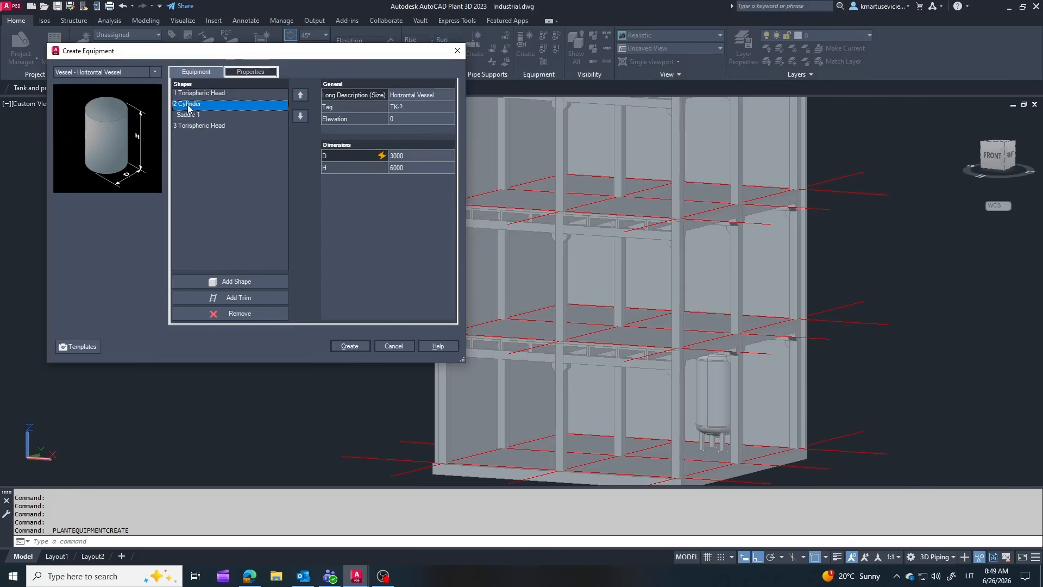
left_click(408, 156)
type("25")
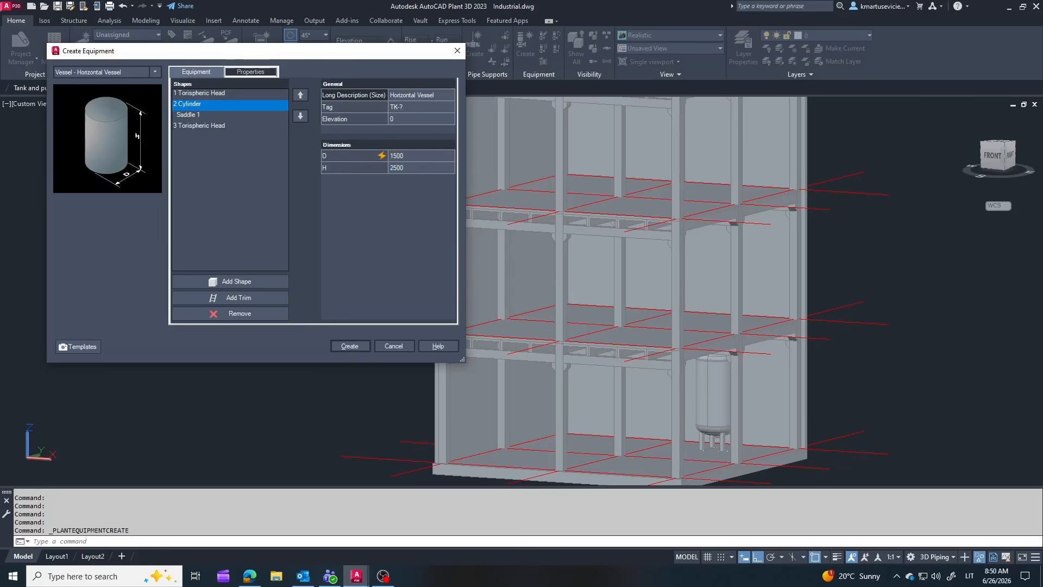
left_click(194, 115)
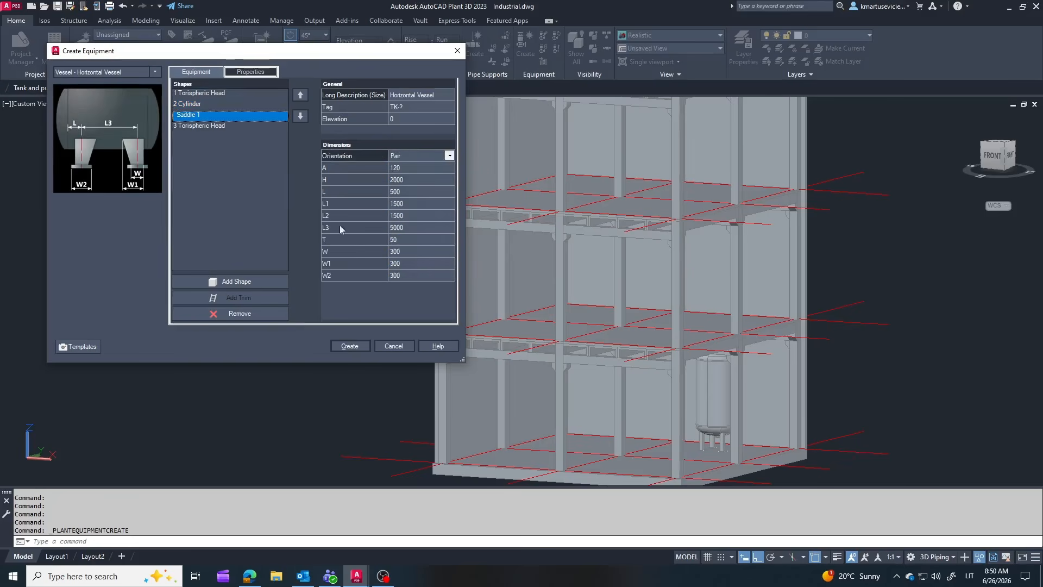
left_click(350, 346)
Modify the horizontal vessel's saddle pair by setting height H to 1500 and spacing L3 to 1500
scroll(261, 271, "up", 5)
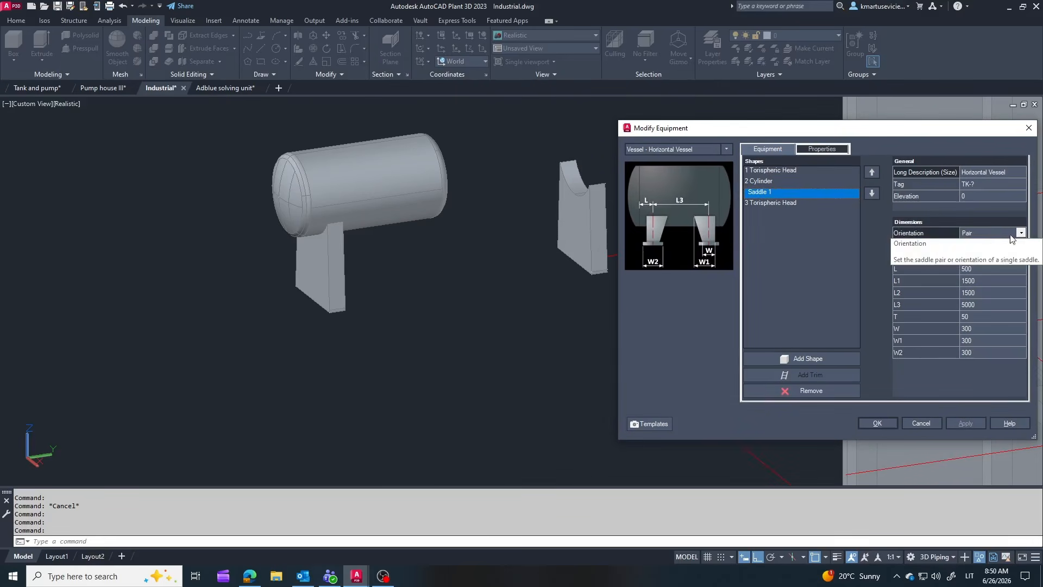
left_click(1011, 245)
type("1500")
key("Tab")
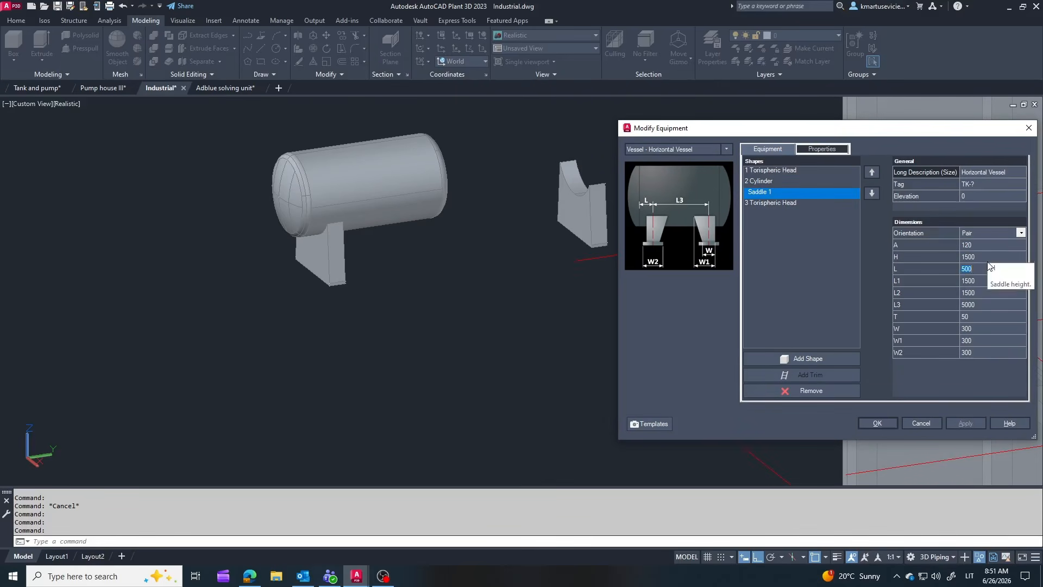
type("1000")
key("Return")
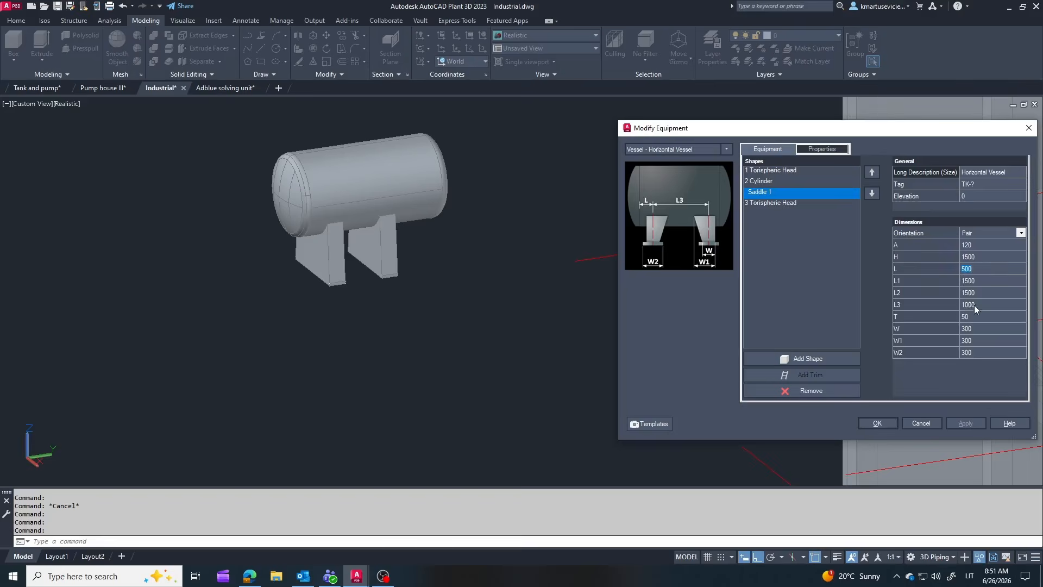
key("Return")
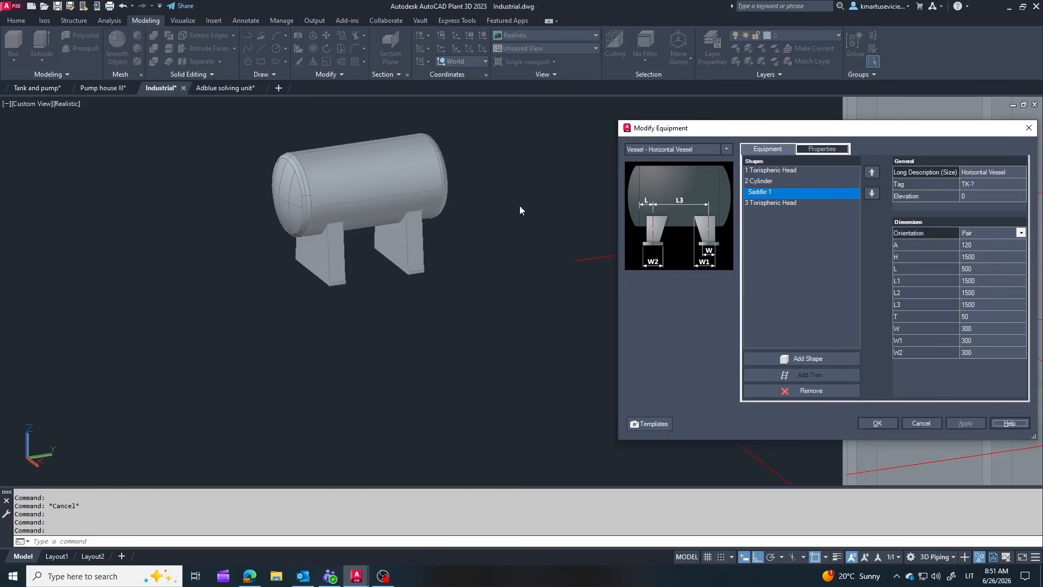
Set the saddle pair's end offset L to 300 and widen the saddle spacing L3 to 1900
type("3")
key("Return")
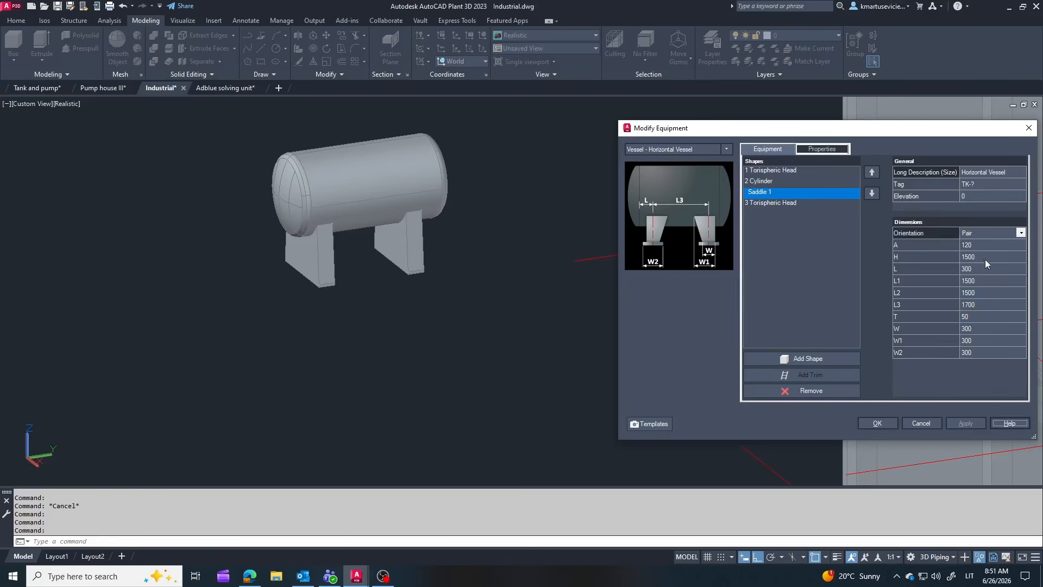
type("1900")
key("Return")
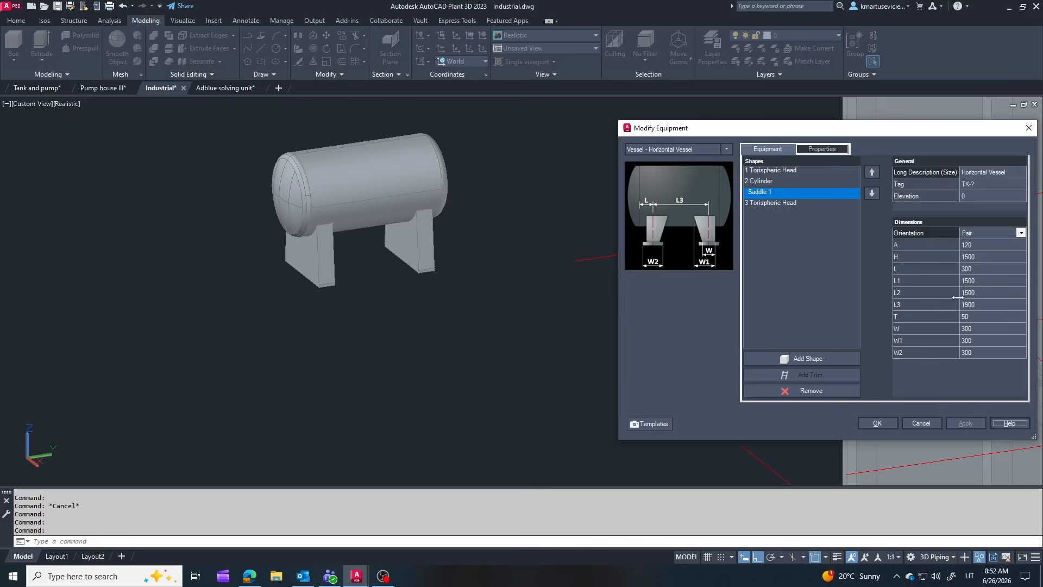
left_click(980, 343)
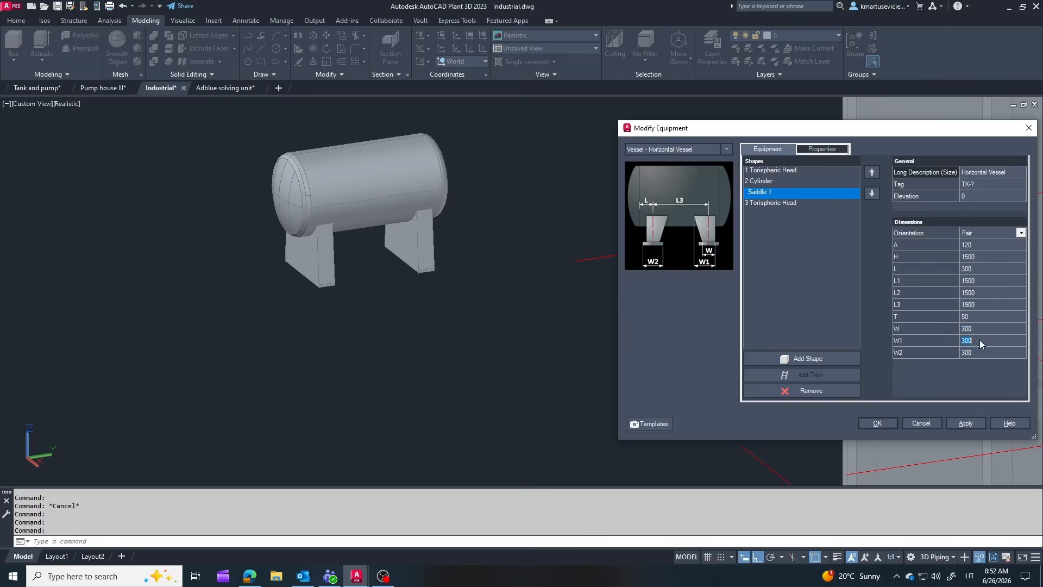
left_click(977, 285)
left_click(980, 244)
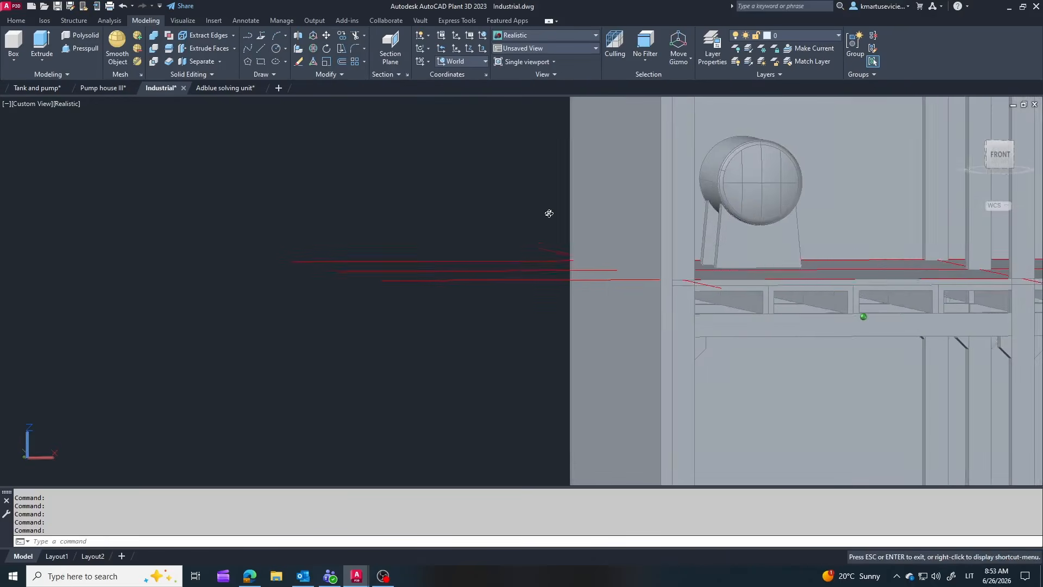
Move the horizontal vessel by its saddle base closer to the building, beside the top storey's floor slab
left_click_drag(549, 214, 459, 244, "shift")
left_click(389, 224)
left_click(329, 38)
scroll(348, 318, "up", 4)
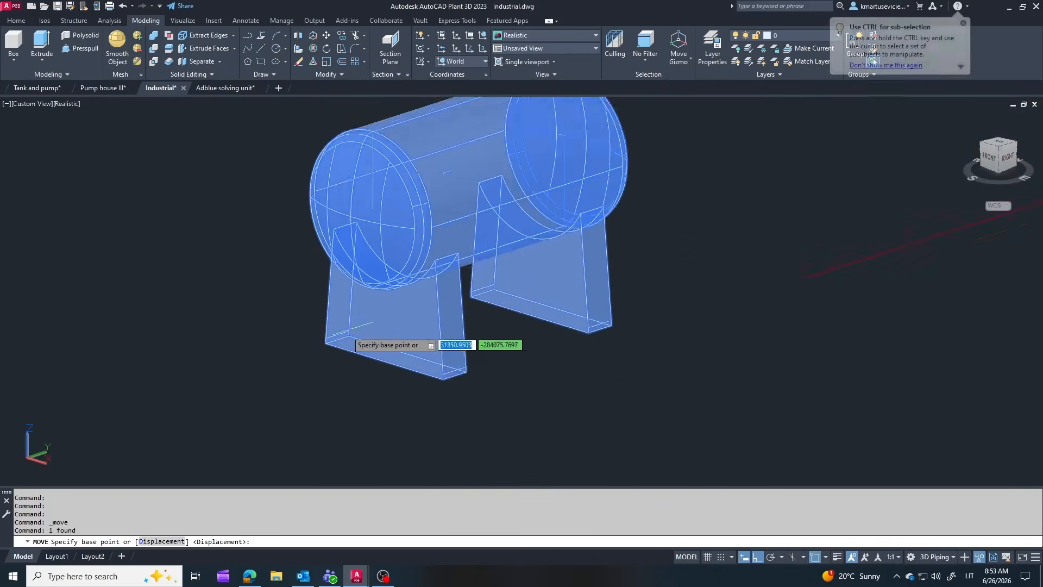
left_click(388, 366)
scroll(391, 365, "down", 6)
scroll(546, 364, "up", 3)
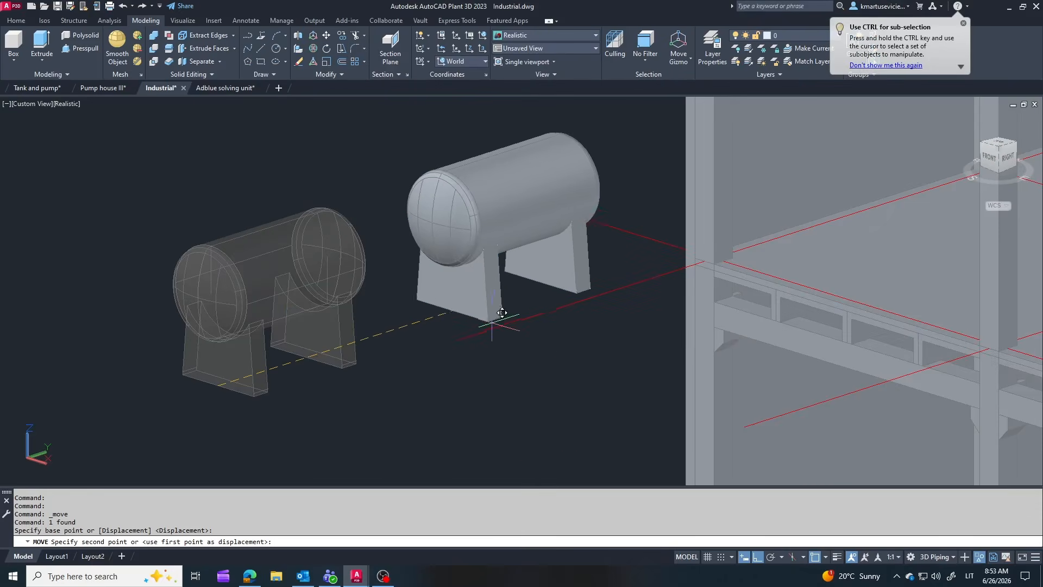
key("Escape")
Move the horizontal vessel along the Y axis toward the back, into the front corner bay of the top storey
left_click(545, 247)
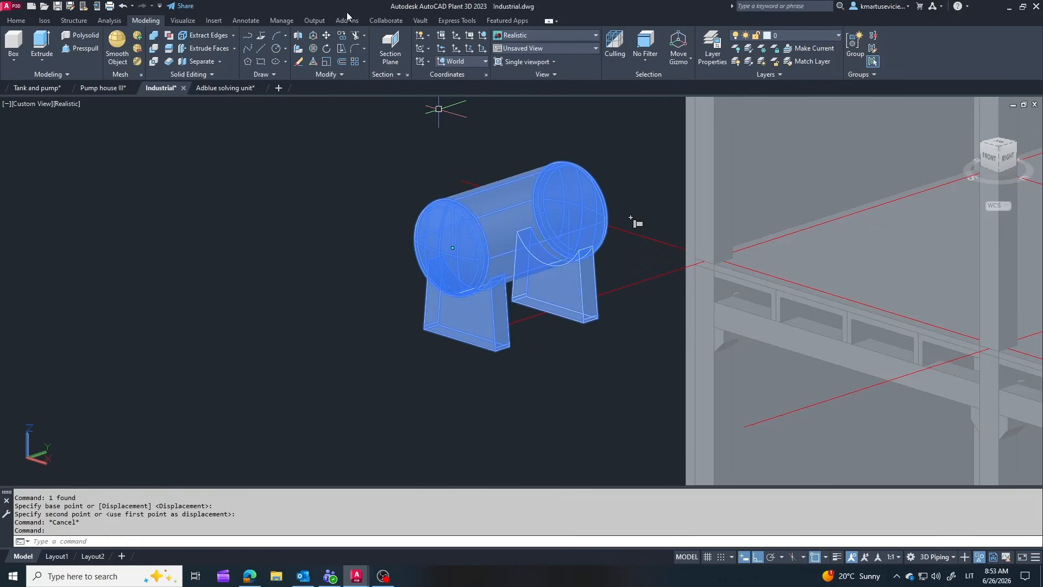
left_click(327, 36)
scroll(630, 167, "down", 3)
left_click(341, 330)
scroll(511, 286, "down", 1)
scroll(519, 275, "down", 4)
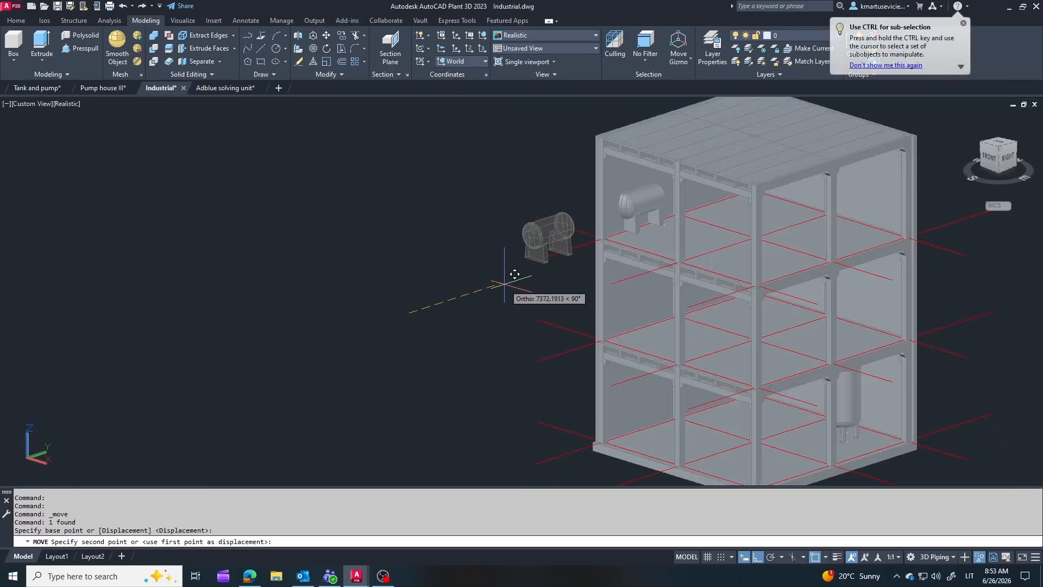
scroll(505, 279, "up", 4)
left_click(504, 285)
key("Escape")
Move the horizontal vessel in the positive X direction within its top storey bay, away from the outer wall
scroll(693, 158, "up", 3)
left_click(692, 160)
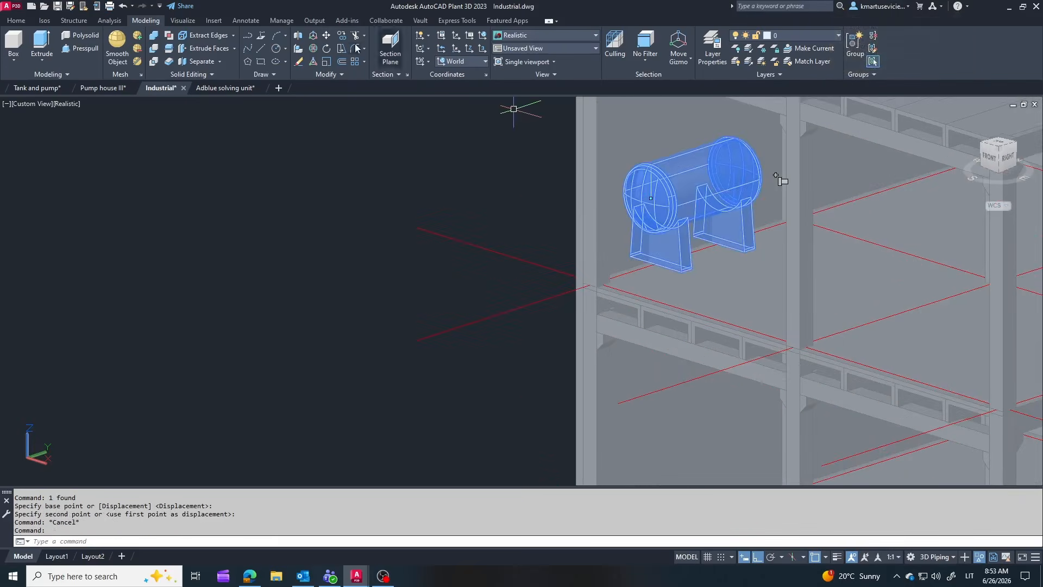
left_click(326, 36)
left_click(208, 210)
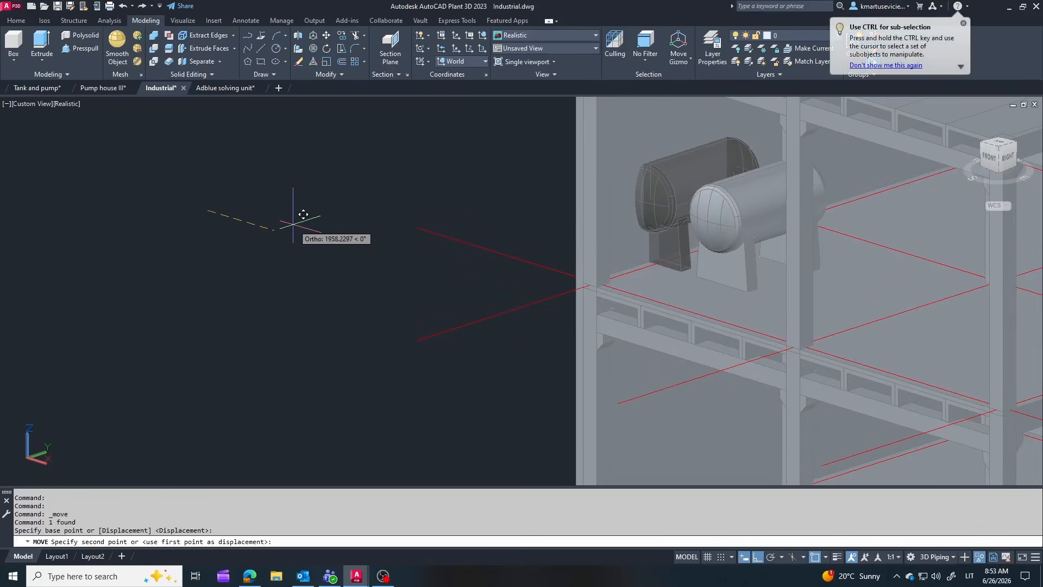
key("Return")
key("Escape")
Move the horizontal vessel 500 back in the negative X direction within its top storey bay
middle_click_drag(650, 221, 778, 300, "shift")
left_click(778, 300)
left_click(530, 308)
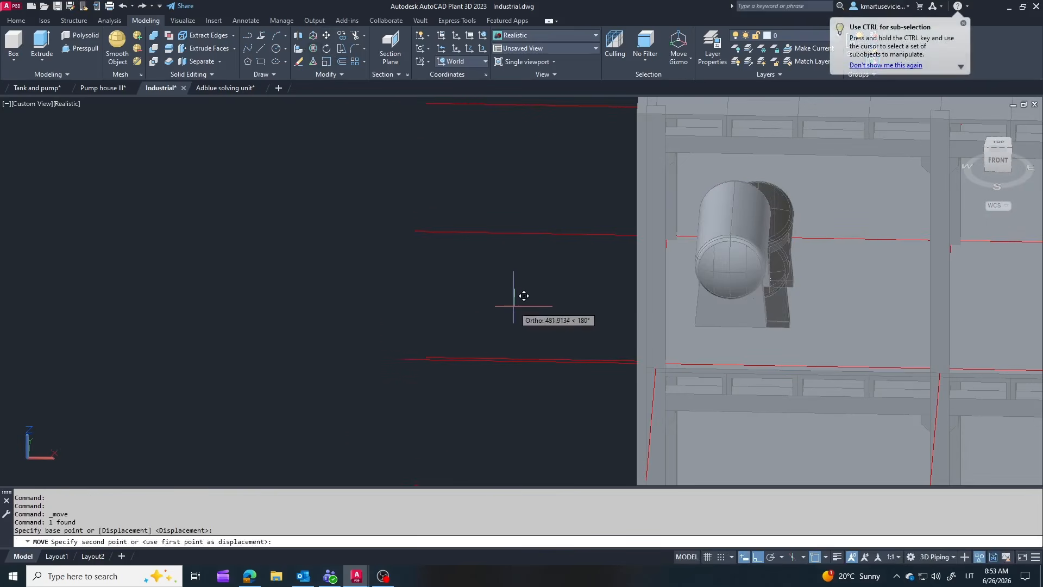
type("500")
key("Return")
Change the color of both the vertical and the horizontal vessel to index color 253
middle_click_drag(711, 311, 571, 227, "shift")
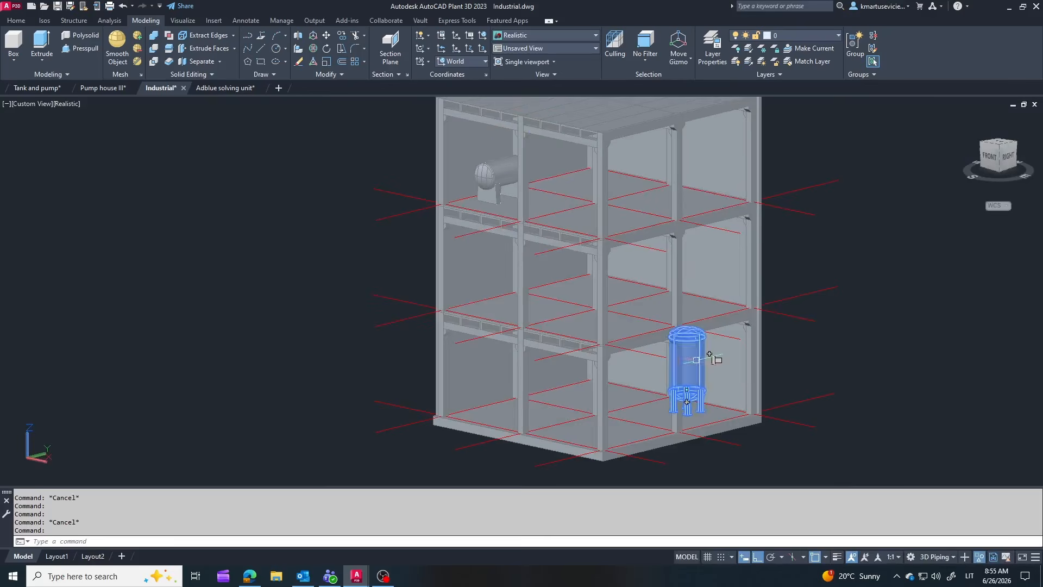
right_click(491, 168)
left_click(524, 465)
left_click(965, 152)
left_click(982, 152)
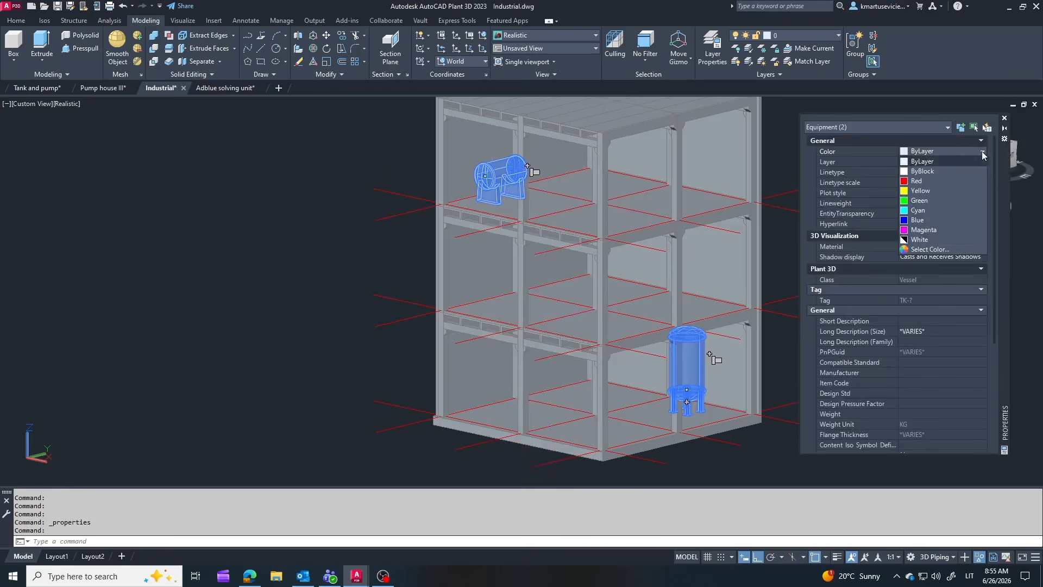
left_click(930, 249)
left_click(736, 355)
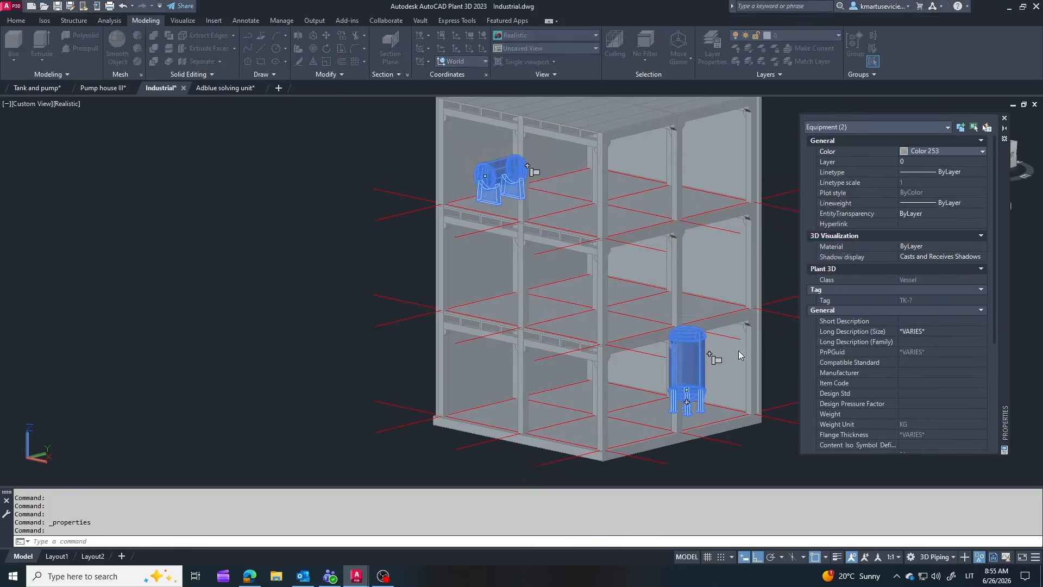
left_click(1005, 118)
key("Escape")
Start creating another equipment item for the ground floor near the vertical vessel
middle_click_drag(787, 353, 679, 365, "shift")
scroll(685, 410, "up", 5)
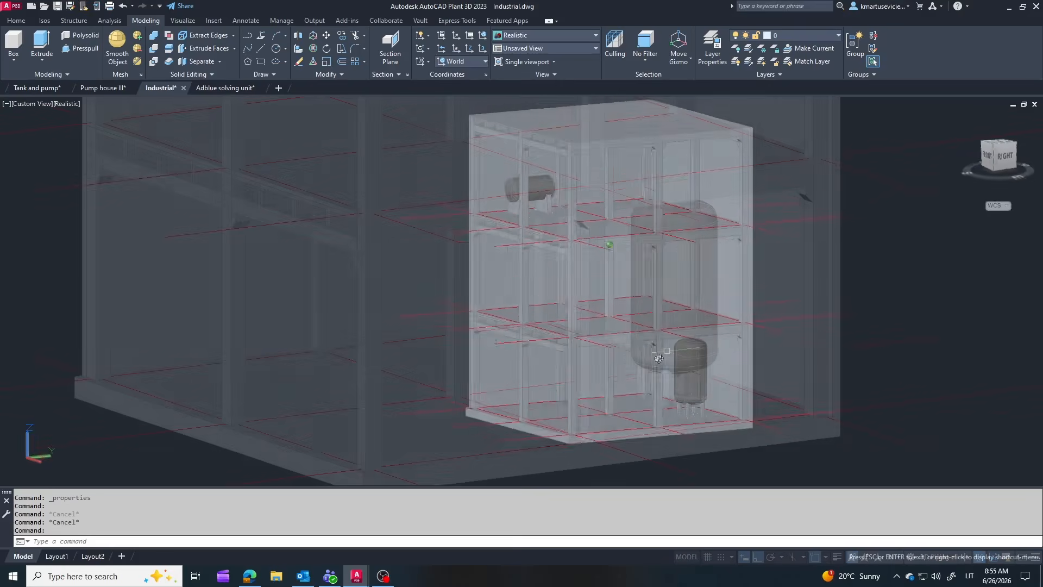
scroll(682, 454, "down", 1)
middle_click_drag(683, 455, 679, 393)
left_click(17, 21)
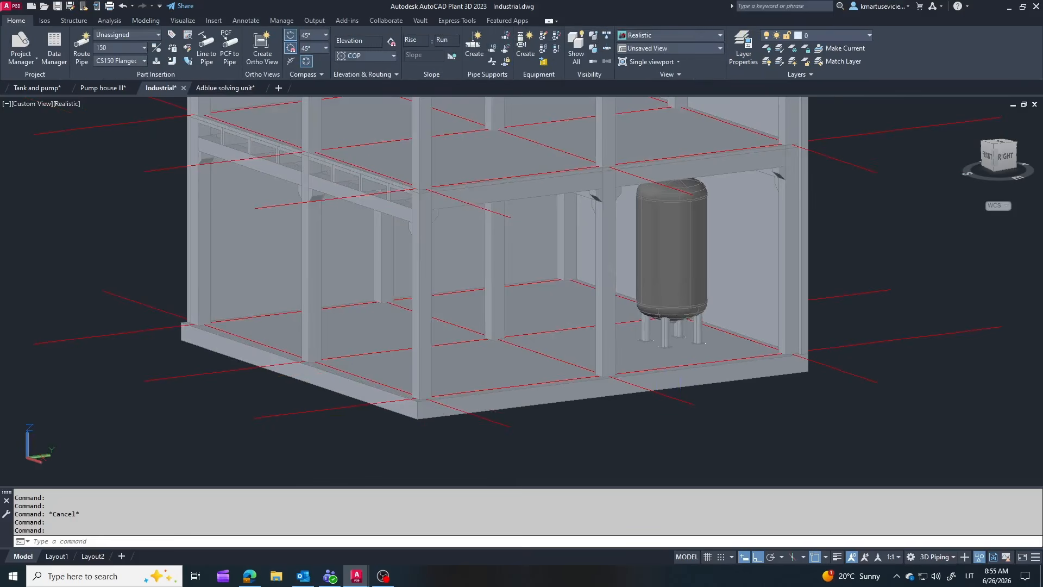
left_click(520, 56)
Try Centrifugal Pump as the type of the new equipment
left_click(154, 74)
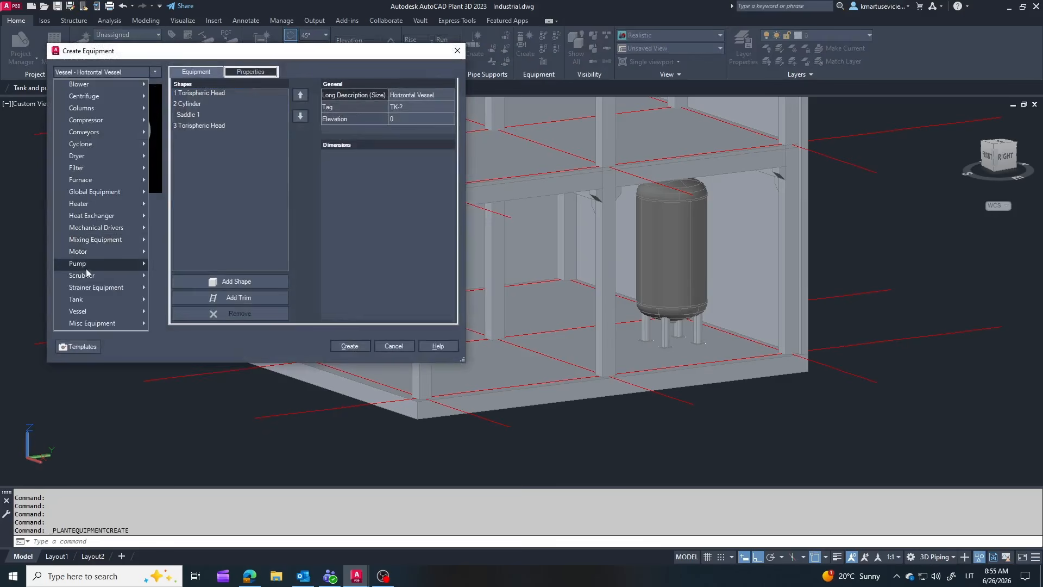
mouse_move(85, 266)
left_click(192, 336)
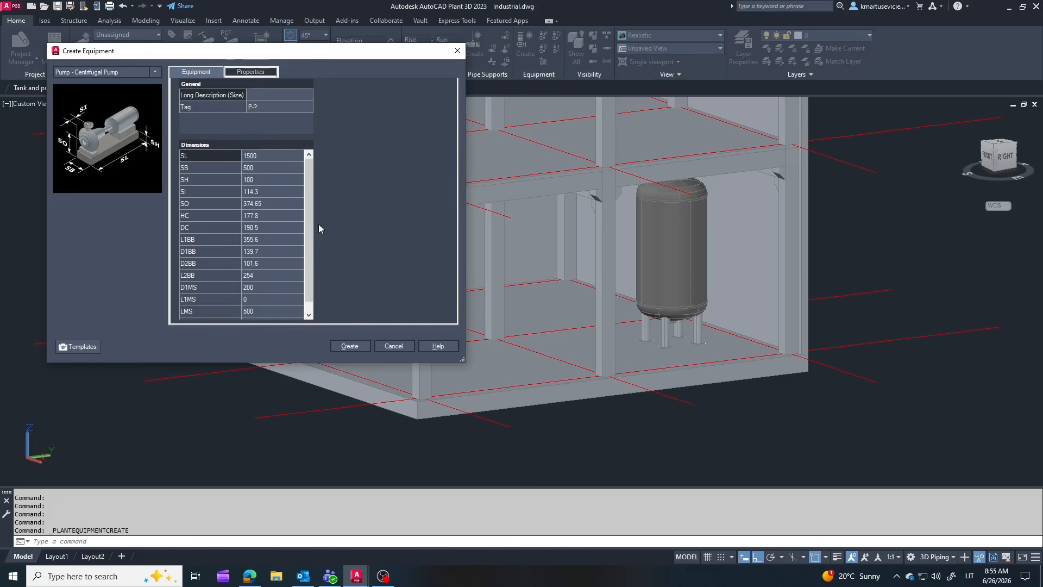
Choose the Vertical Inline Pump type, create the pump and place it just outside the ground floor slab near the vertical vessel
left_click(156, 72)
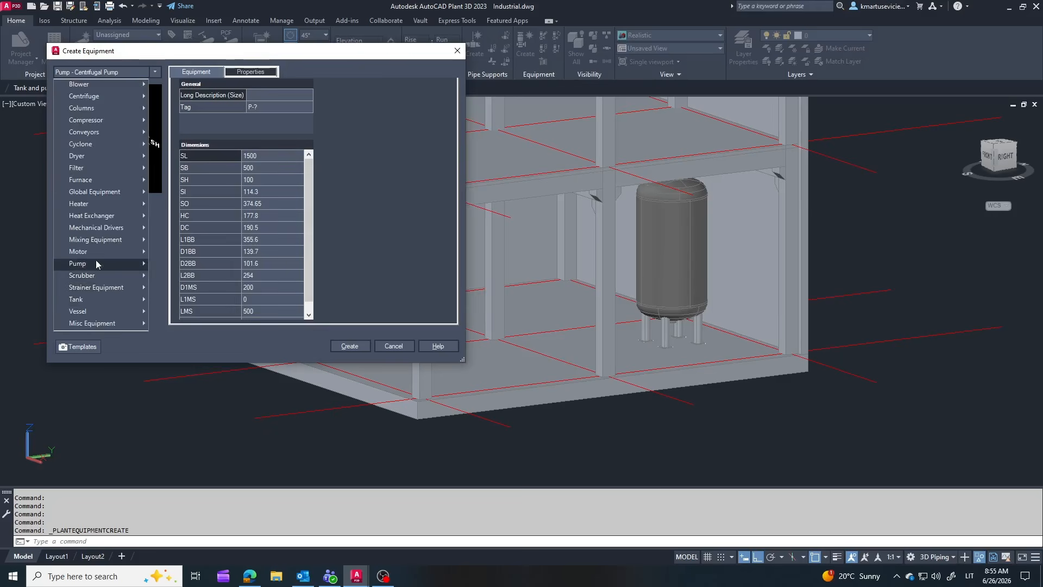
mouse_move(97, 264)
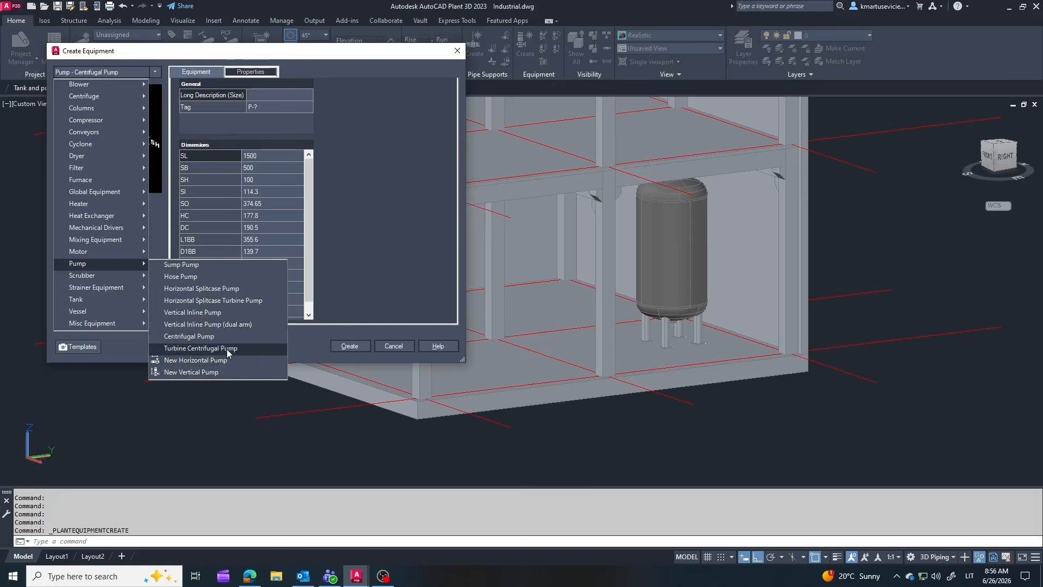
left_click(201, 312)
left_click(361, 352)
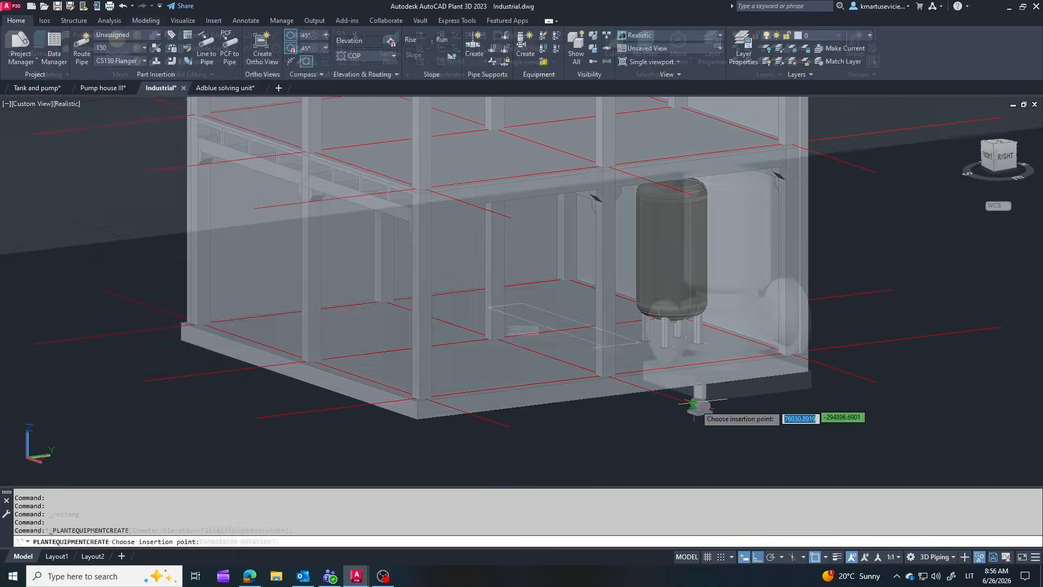
scroll(679, 391, "up", 5)
Draw a 500 by 500 mm rectangle along the lower corners of the vertical inline pump's base plate
left_click(643, 380)
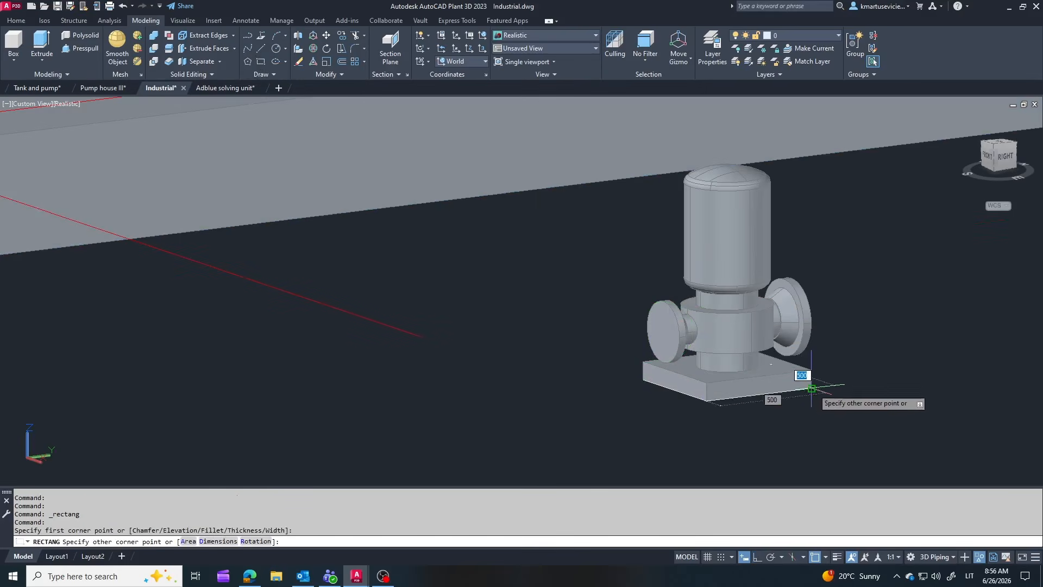
left_click(810, 388)
key("Escape")
Select the rectangle under the pump's base plate and stretch one of its sides outward by 50 mm
left_click(784, 390)
left_click(787, 407)
left_click(780, 386)
left_click(762, 369, "shift")
scroll(762, 370, "down", 2)
middle_click_drag(746, 276, 767, 321, "shift")
left_click(700, 397)
left_click(700, 401)
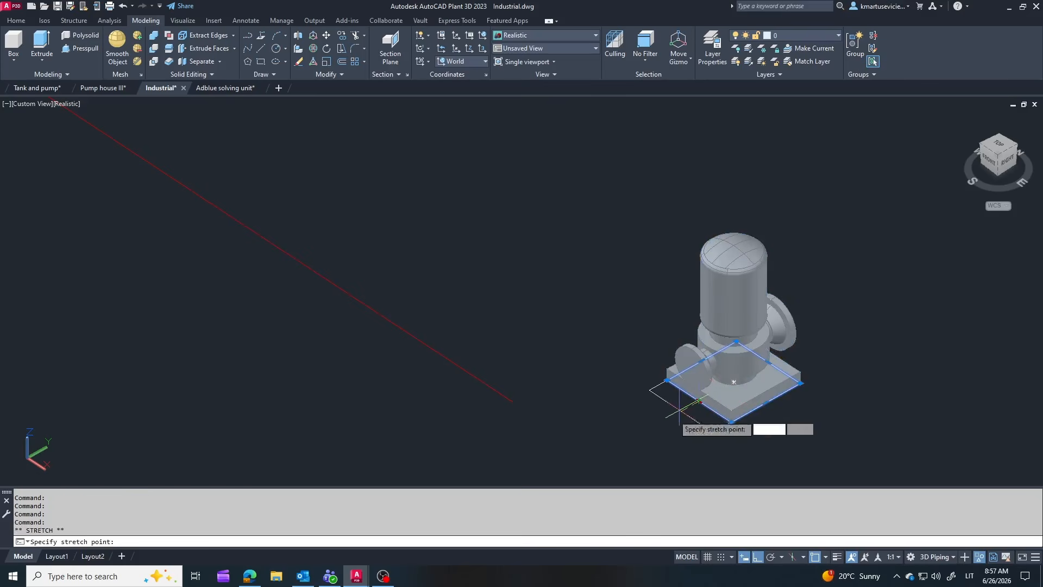
type("50")
key("Return")
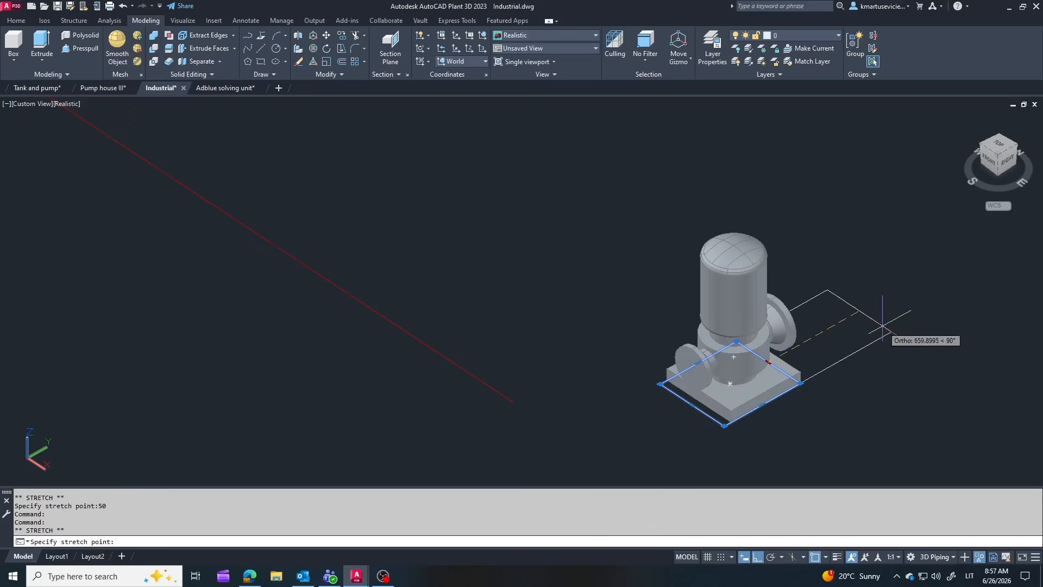
Stretch the other three sides of the base rectangle outward by 50 mm each
type("50")
key("Return")
type("50")
key("Return")
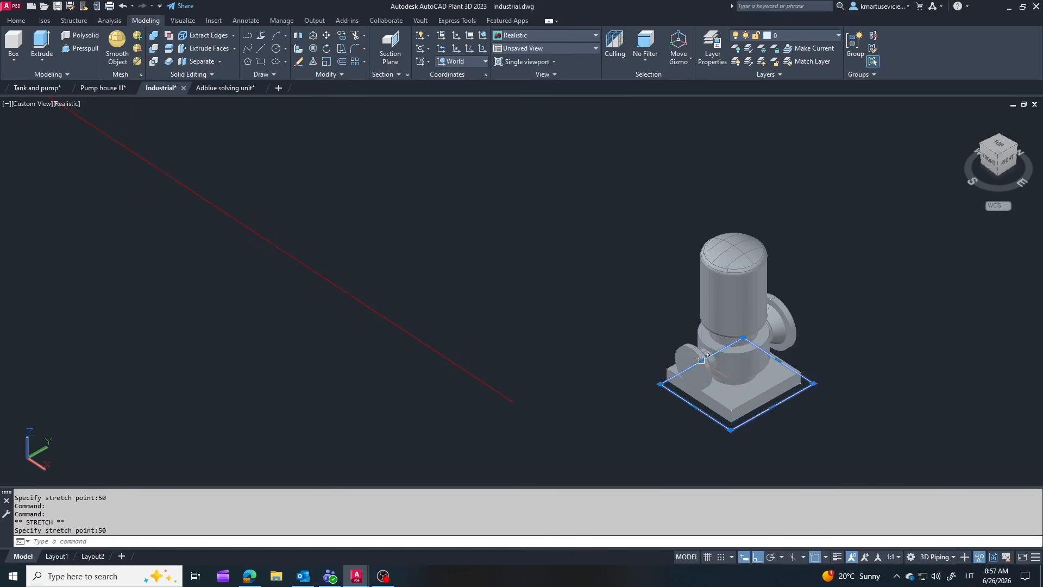
type("50")
key("Return")
Extrude the enlarged rectangle 300 mm downward to form the pump's foundation block
left_click(32, 41)
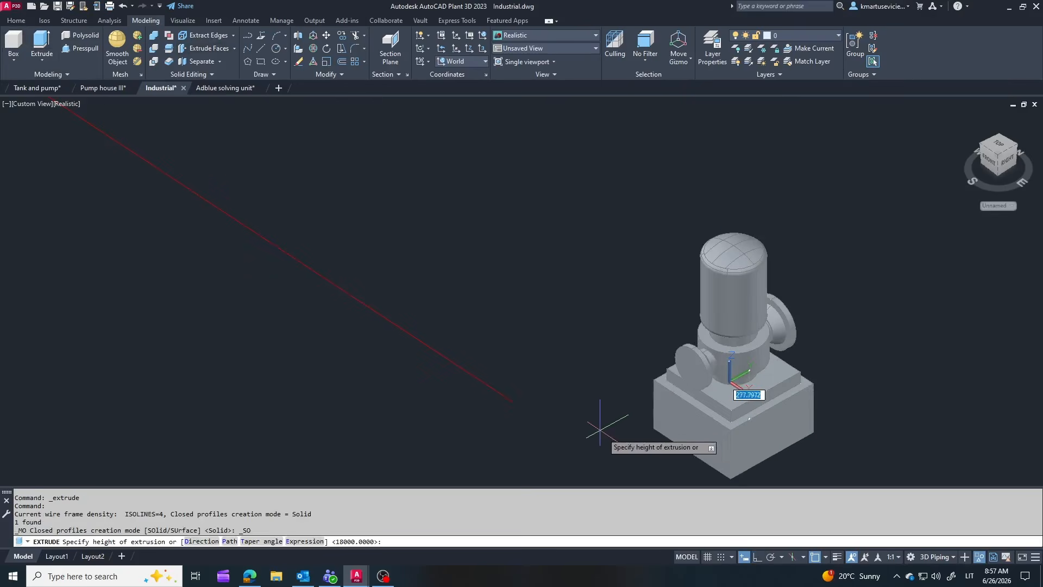
type("300")
key("Return")
key("Escape")
Change the vertical inline pump's color to index color 253 in its properties
middle_click_drag(611, 426, 764, 383, "shift")
left_click(764, 383)
right_click(734, 380)
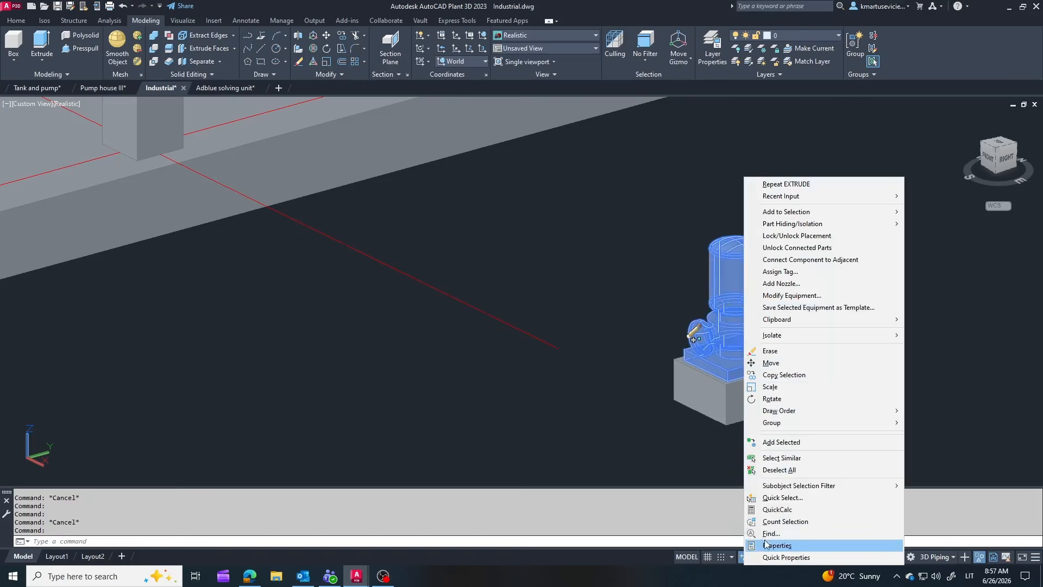
left_click(771, 545)
left_click(939, 151)
left_click(925, 249)
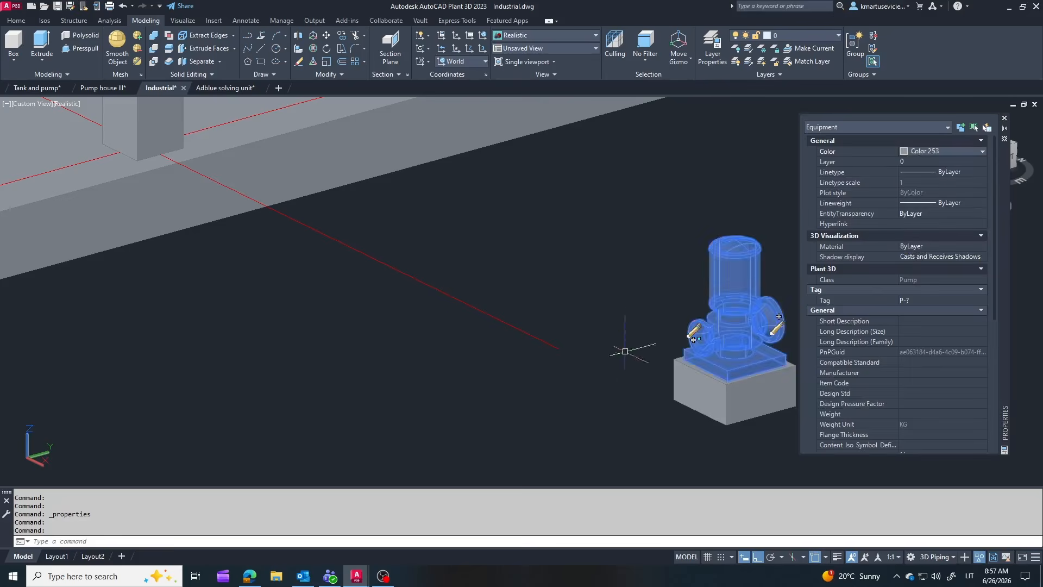
key("Escape")
left_click(1004, 118)
Move the pump and its foundation so the midpoint of a lower foundation edge meets the end of the nearby grid line
scroll(809, 329, "down", 3)
key("Escape")
left_click(738, 278)
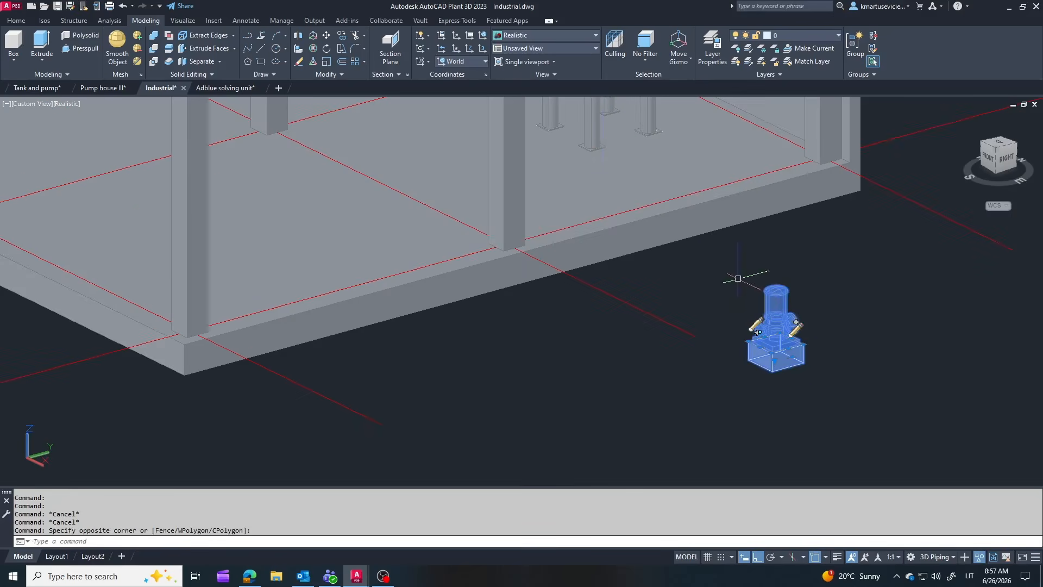
left_click(326, 35)
scroll(789, 365, "up", 2)
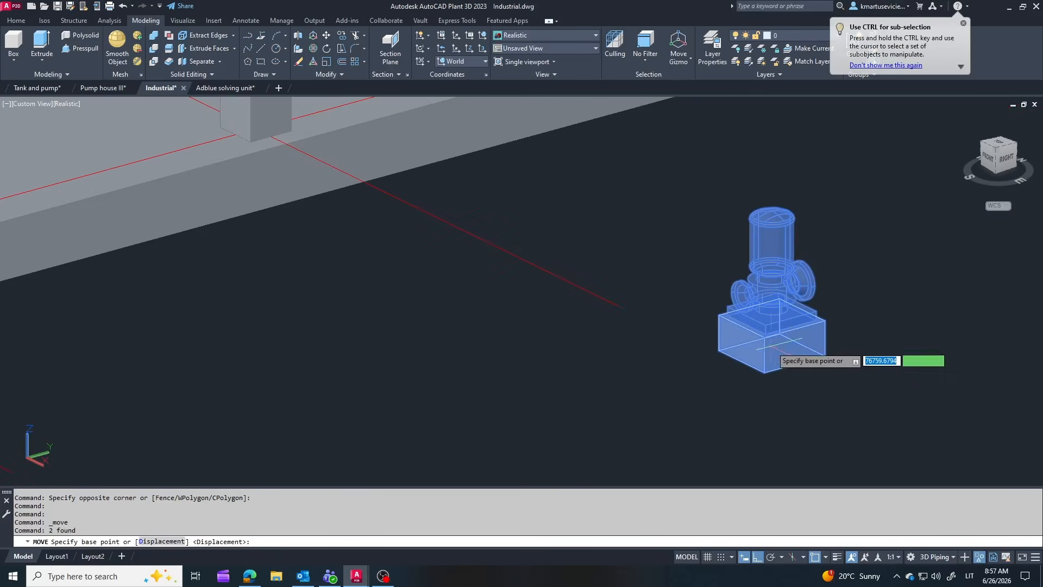
left_click(795, 362)
left_click(611, 298)
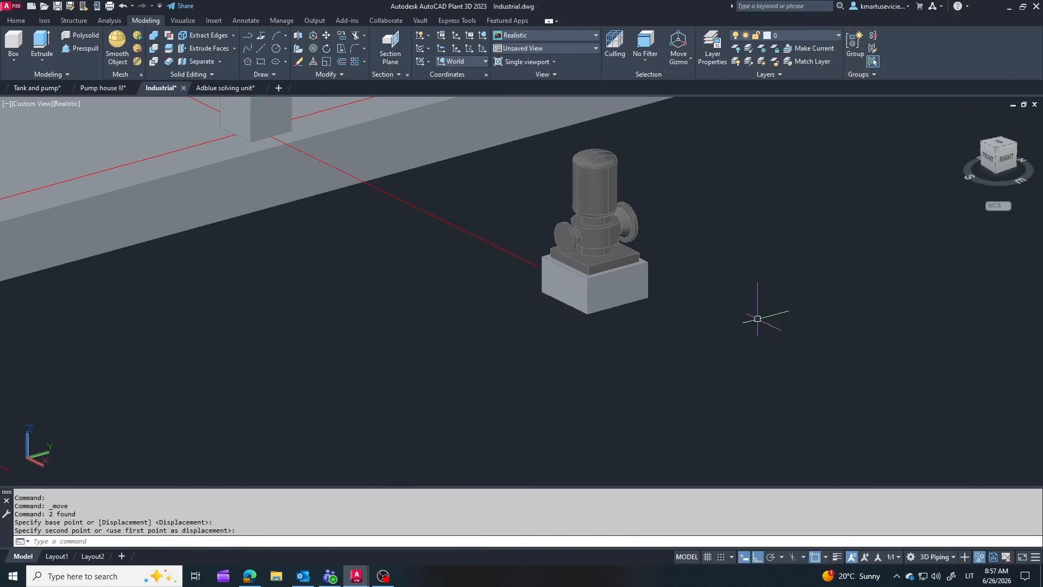
key("Escape")
Move the pump with its foundation onto the ground floor slab at the foot of the middle edge column
scroll(755, 318, "down", 3)
scroll(740, 330, "up", 3)
left_click(740, 329)
left_click(325, 35)
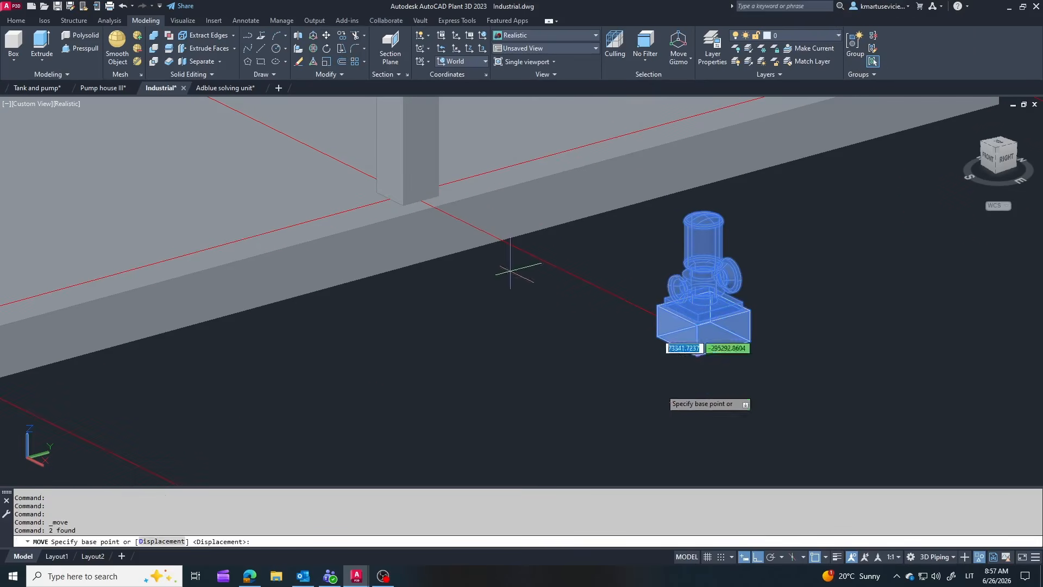
left_click(677, 346)
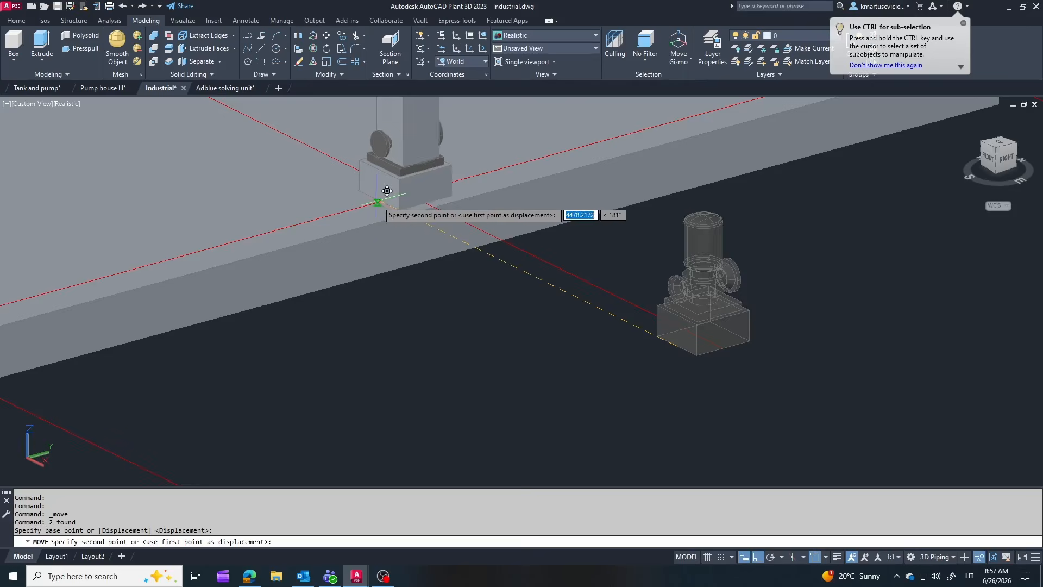
left_click(380, 204)
scroll(546, 307, "up", 3)
key("Escape")
Move the pump and its foundation 2000 mm along the slab edge, away from the column toward the vertical vessel's bay
left_click(546, 356)
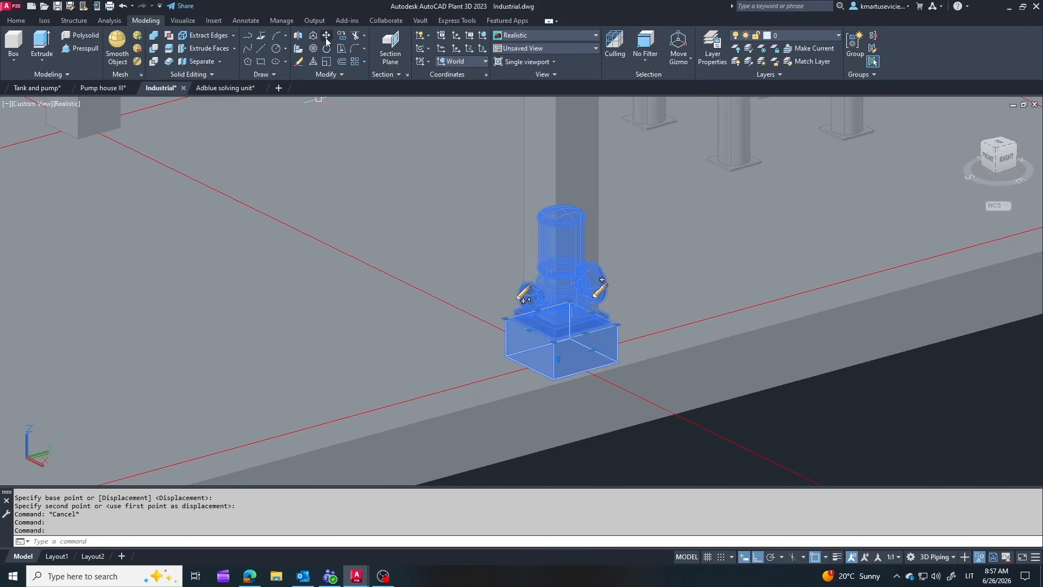
left_click(326, 35)
scroll(652, 251, "down", 5)
middle_click_drag(652, 251, 660, 342, "shift")
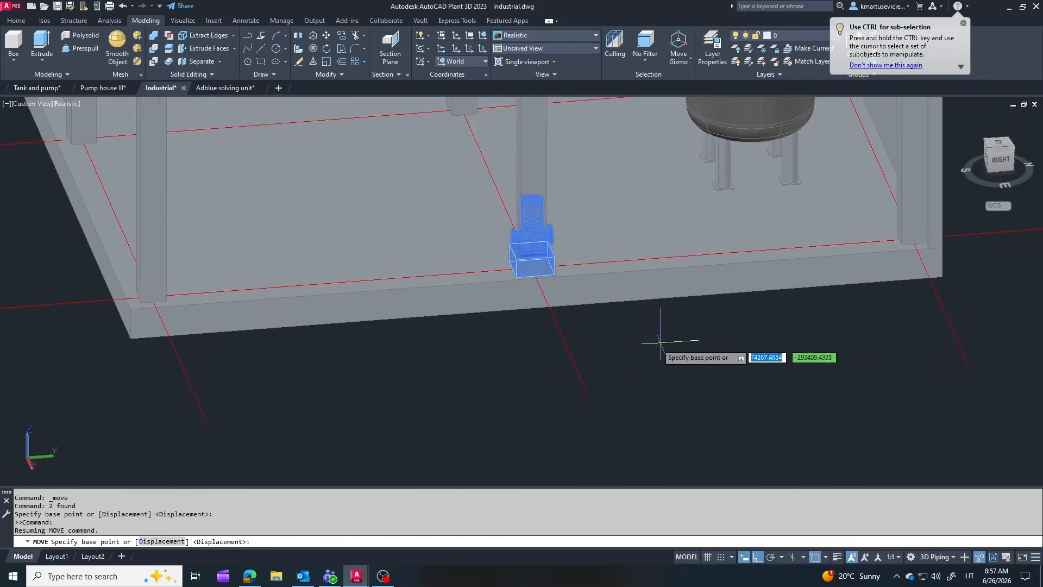
left_click(659, 343)
type("2000")
key("Return")
key("Escape")
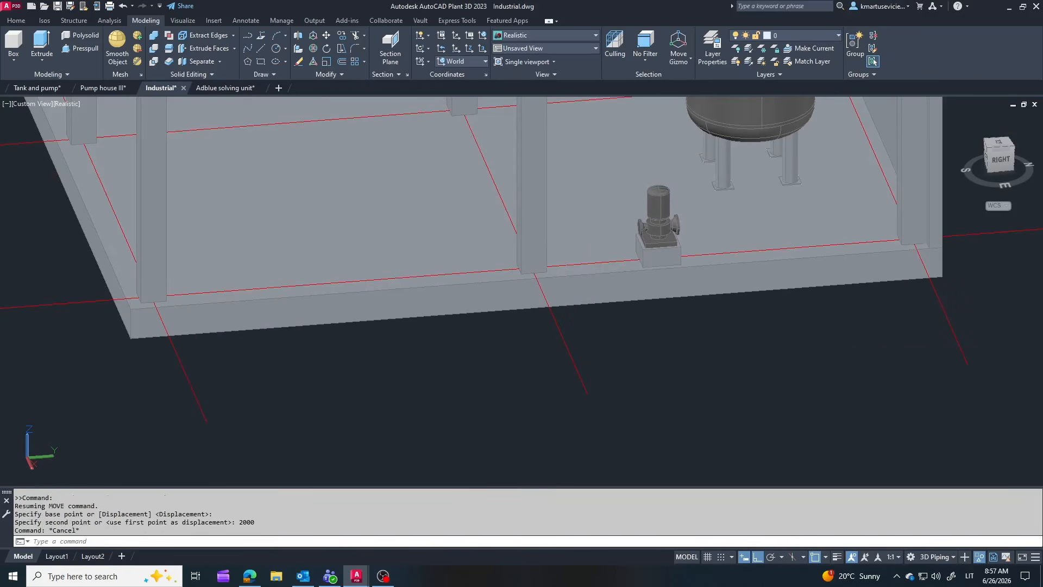
Move the pump and its foundation 1000 mm inward from the slab edge, in the negative X direction
left_click(326, 34)
middle_click_drag(668, 314, 787, 332, "shift")
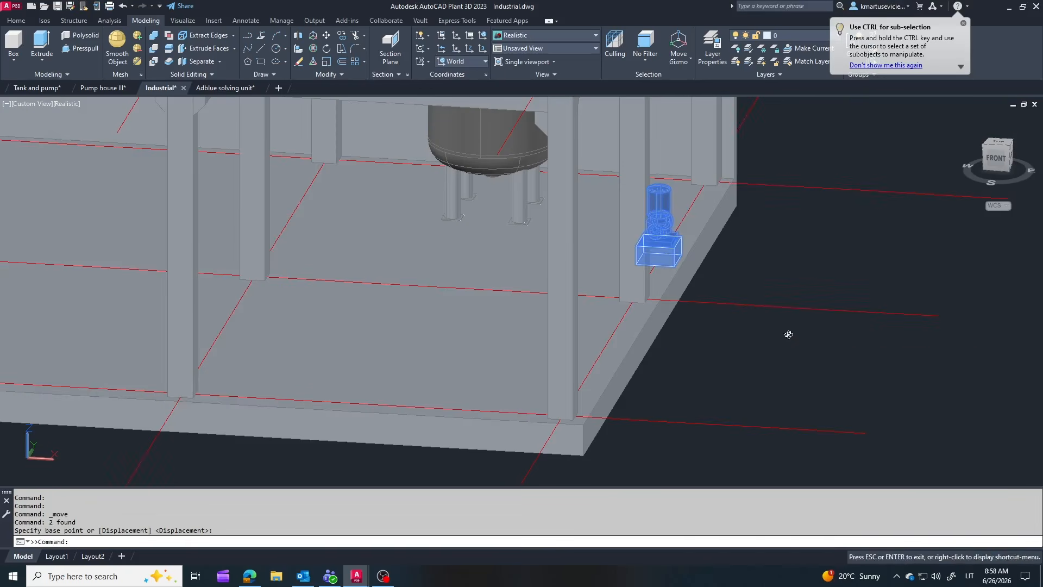
left_click(907, 391)
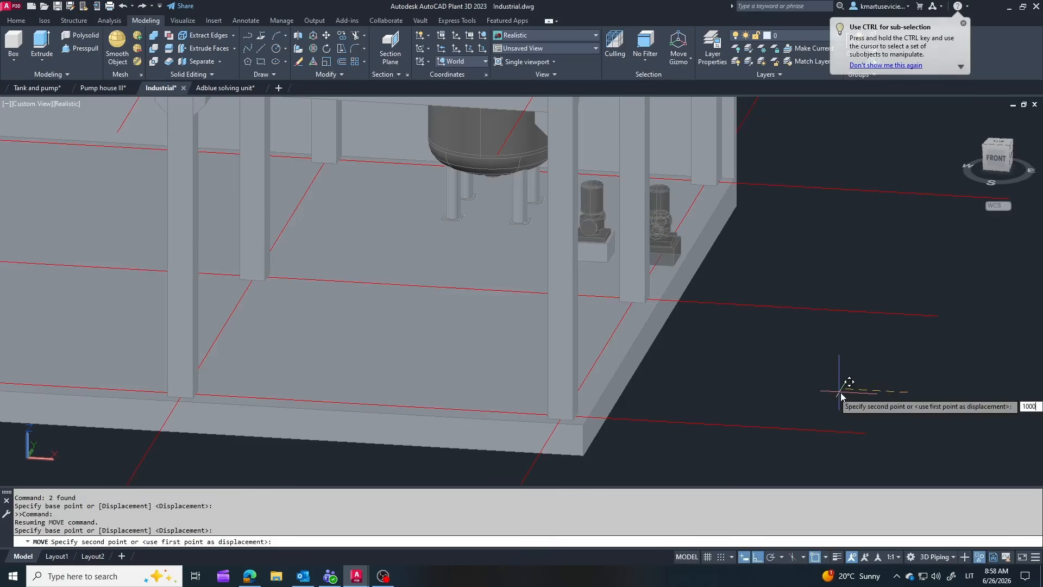
key("Return")
key("Escape")
Copy the pump with its foundation 1000 mm further into the building, in the negative X direction
middle_click_drag(633, 215, 453, 243, "shift")
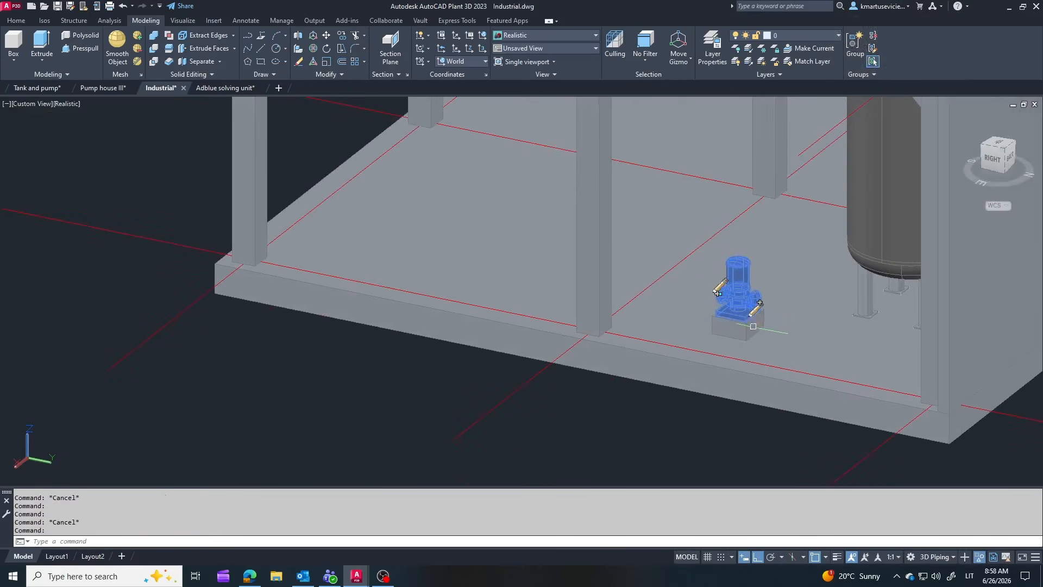
left_click(222, 433)
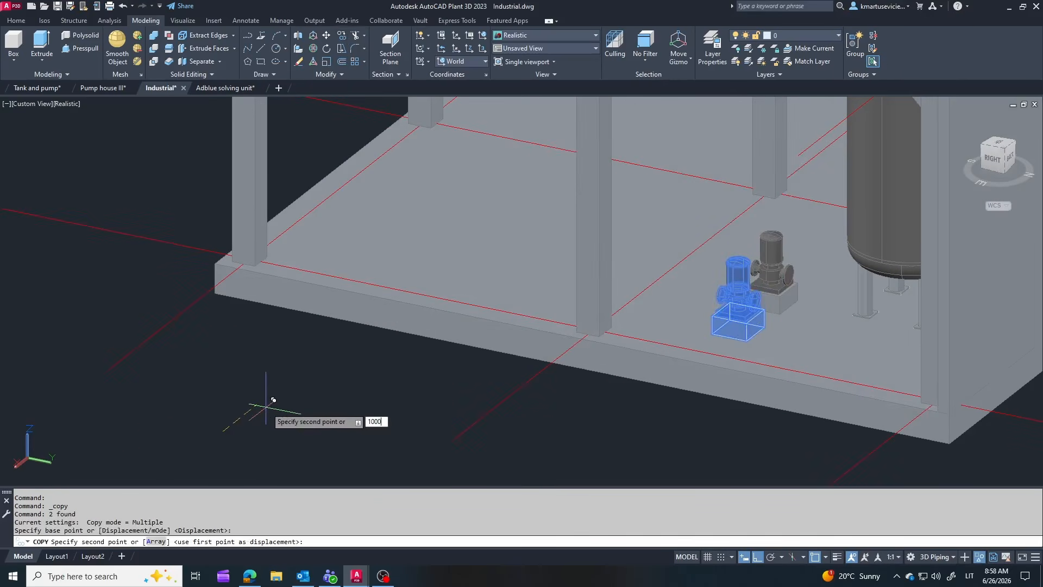
type("1000")
key("Return")
key("Escape")
Move both pumps and their foundations 3000 mm in the negative X direction
middle_click_drag(478, 326, 861, 279, "shift")
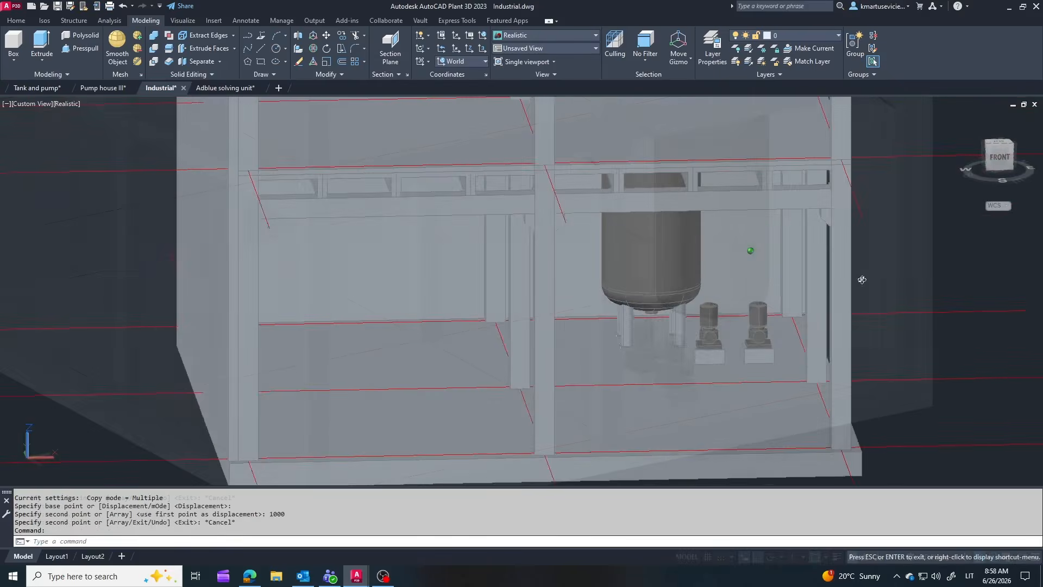
middle_click_drag(624, 331, 776, 360, "shift")
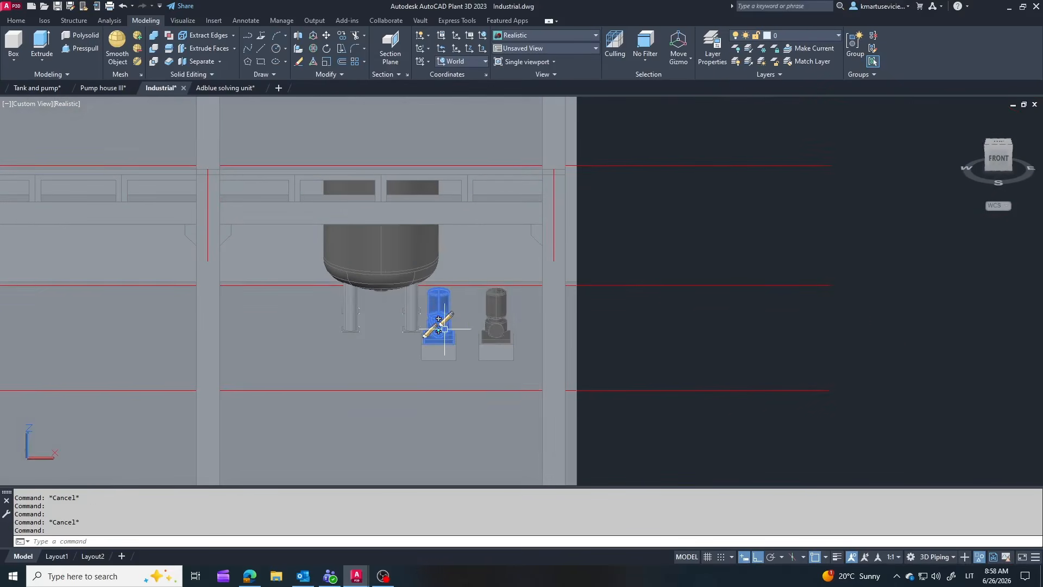
left_click(957, 341)
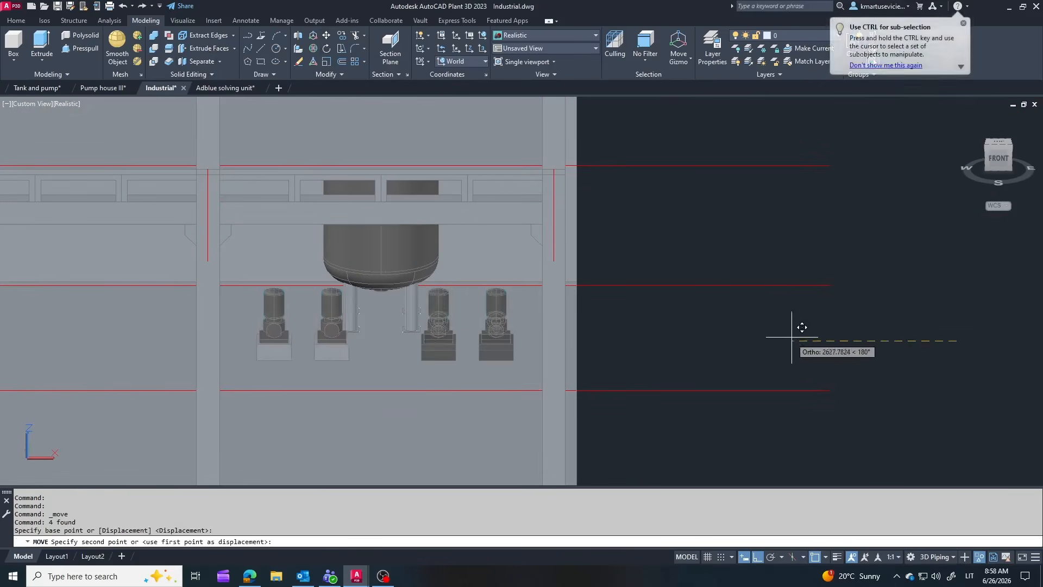
type("3000")
key("Return")
key("Escape")
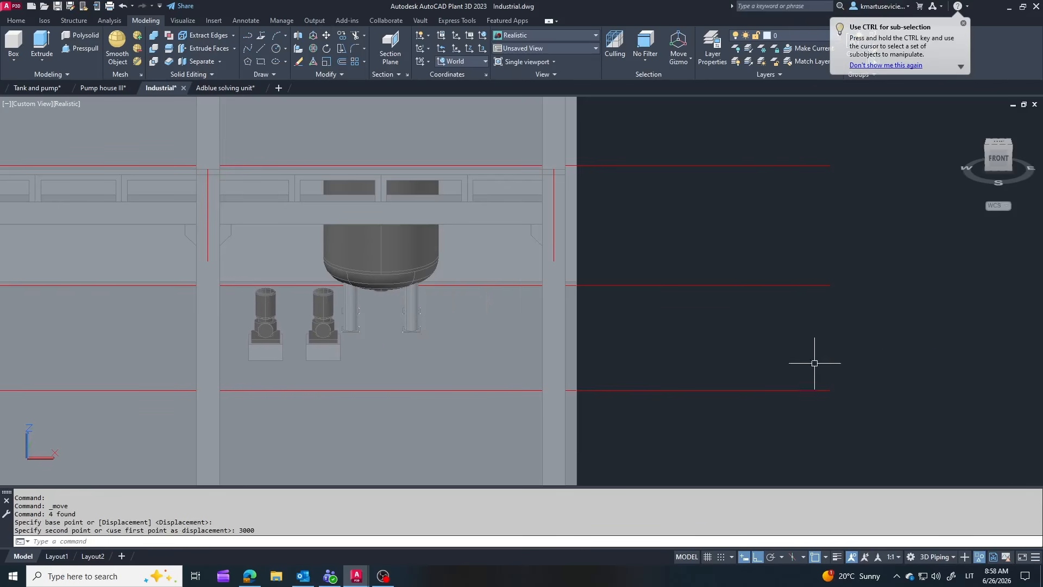
Shift both pumps with their foundations another 500 mm in the negative X direction, away from the vertical vessel's legs
middle_click_drag(809, 361, 547, 374, "shift")
scroll(528, 356, "down", 6)
scroll(646, 378, "up", 3)
scroll(548, 375, "up", 5)
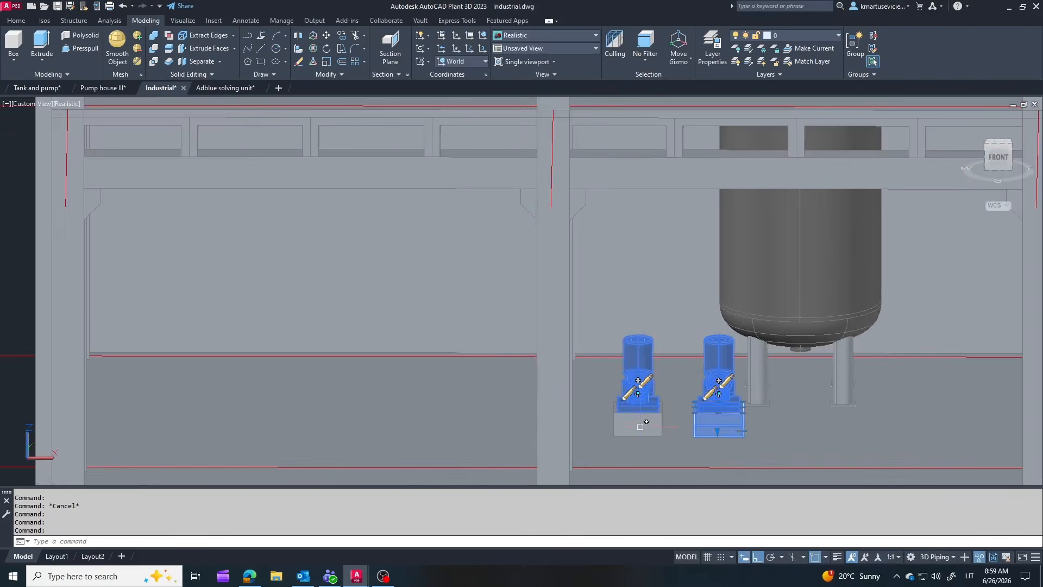
left_click(326, 36)
scroll(240, 244, "down", 3)
left_click(879, 404)
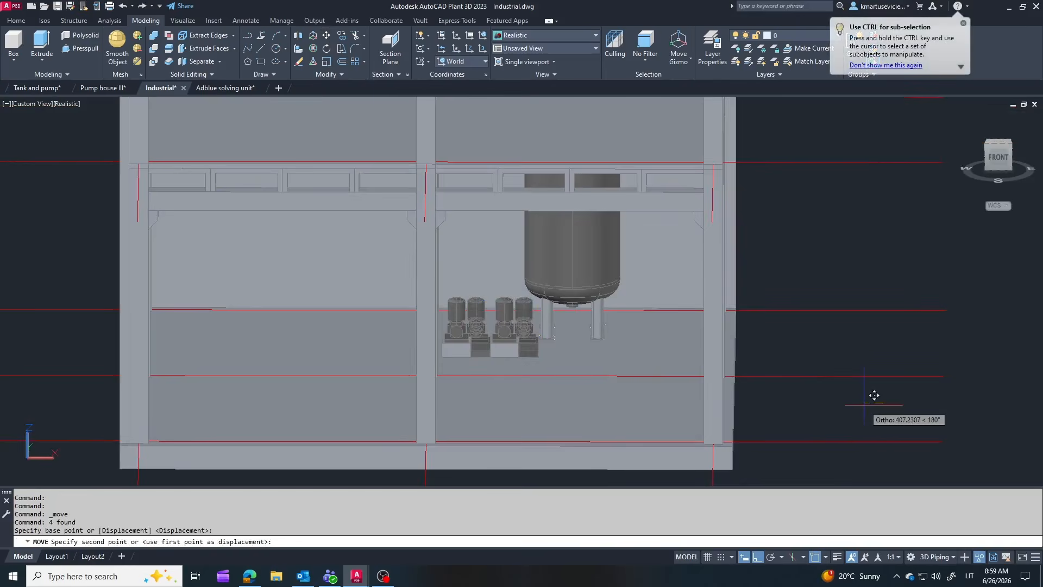
type("500")
key("Return")
key("Escape")
Set the vertical vessel's bottom nozzle N-1 to the flanged 100 ND, class 16, DIN 2633 type and review its location settings
scroll(426, 335, "up", 4)
middle_click_drag(435, 337, 551, 375, "shift")
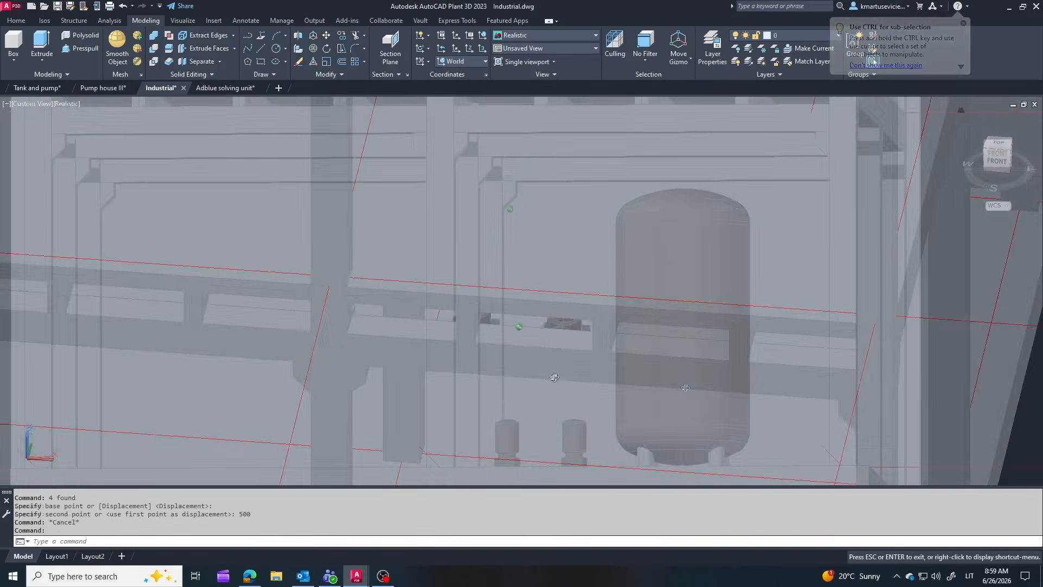
middle_click_drag(552, 375, 674, 411, "shift")
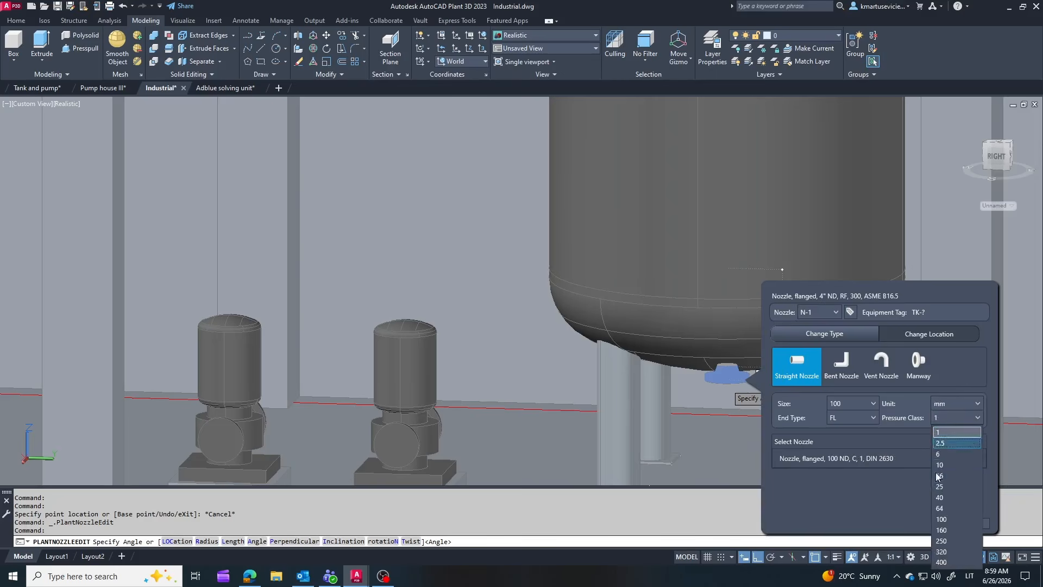
left_click(846, 459)
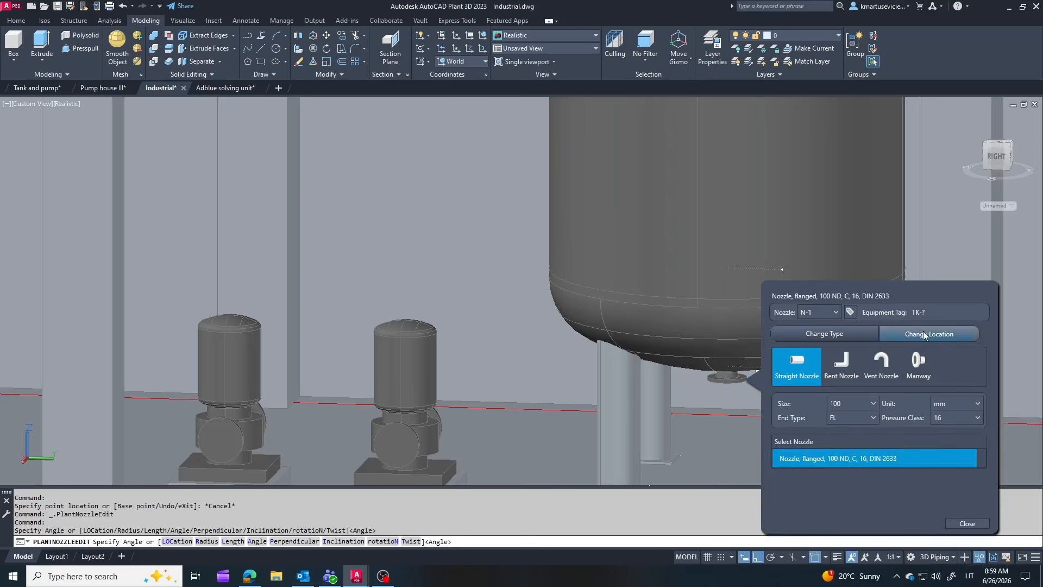
left_click(929, 334)
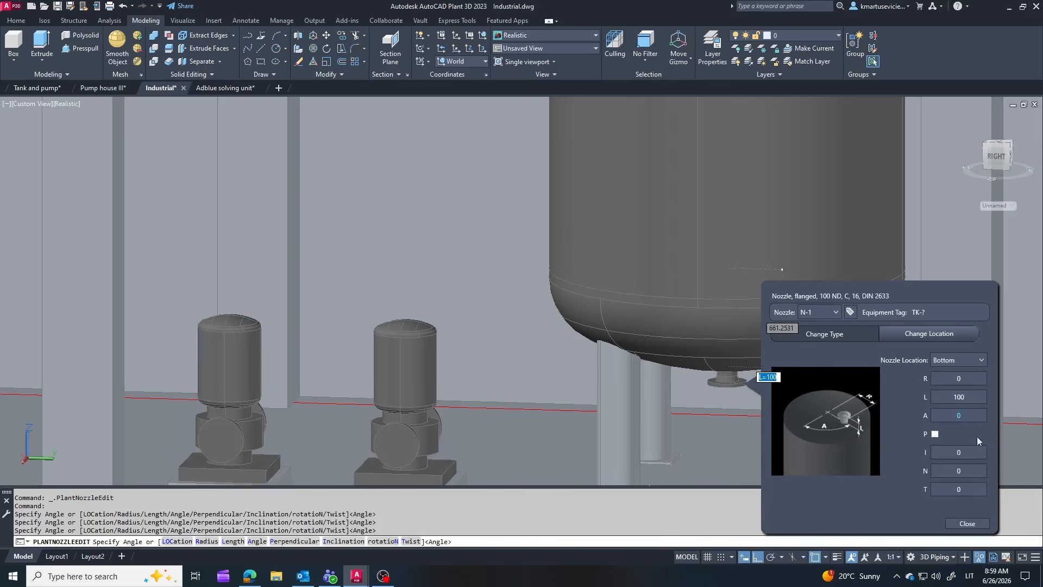
left_click(967, 523)
Change nozzle N-1 of the pump nearer the vessel to a flanged nozzle sized in millimetres
middle_click_drag(641, 363, 591, 382, "shift")
scroll(591, 382, "up", 2)
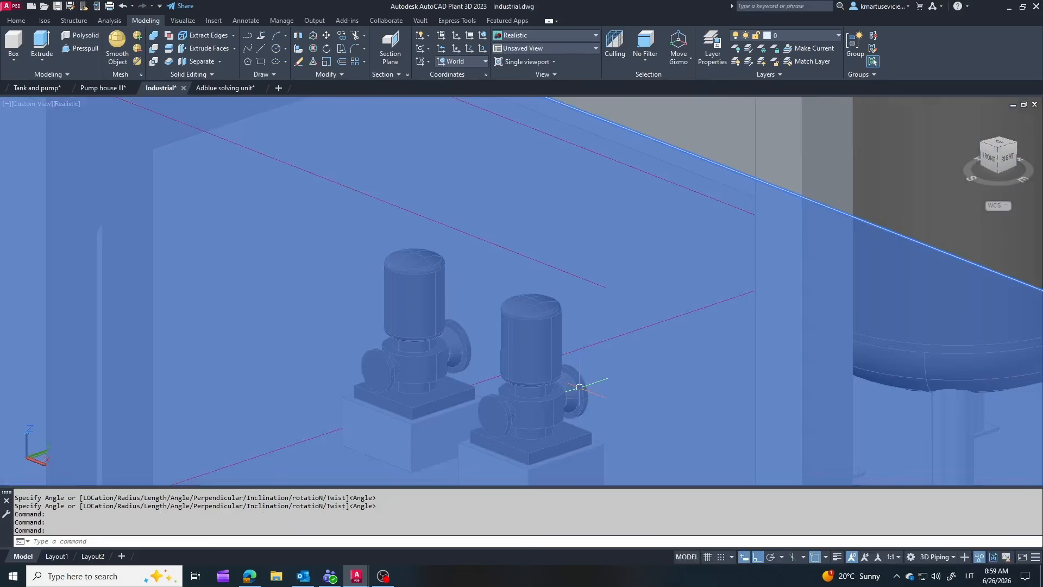
left_click(581, 392)
left_click(577, 401)
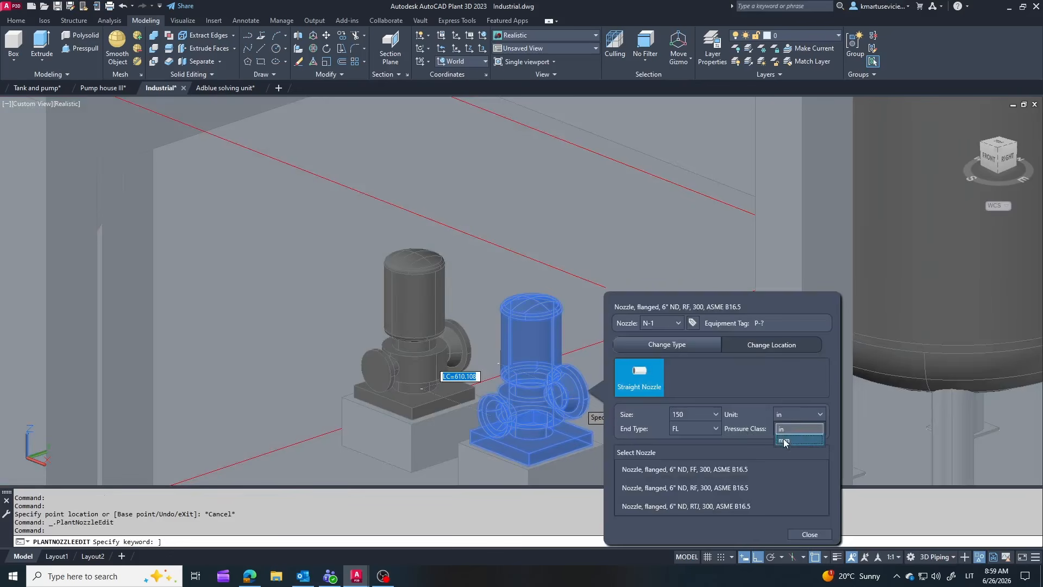
left_click(714, 413)
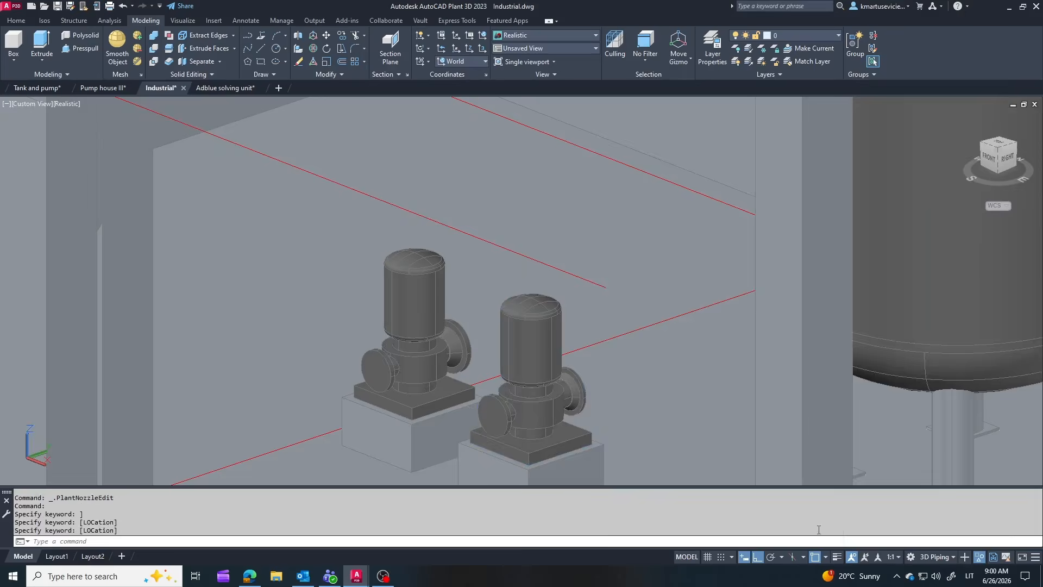
Set nozzle N-2 of the pump nearer the vessel to the flanged 100 ND, C, 16, DIN 2633 type
scroll(540, 361, "up", 3)
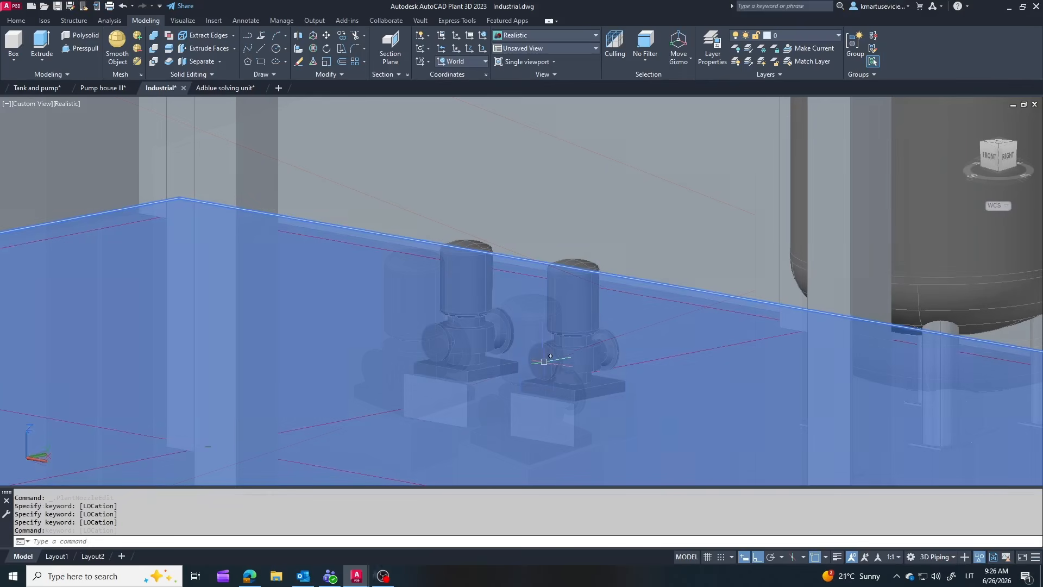
left_click(539, 361)
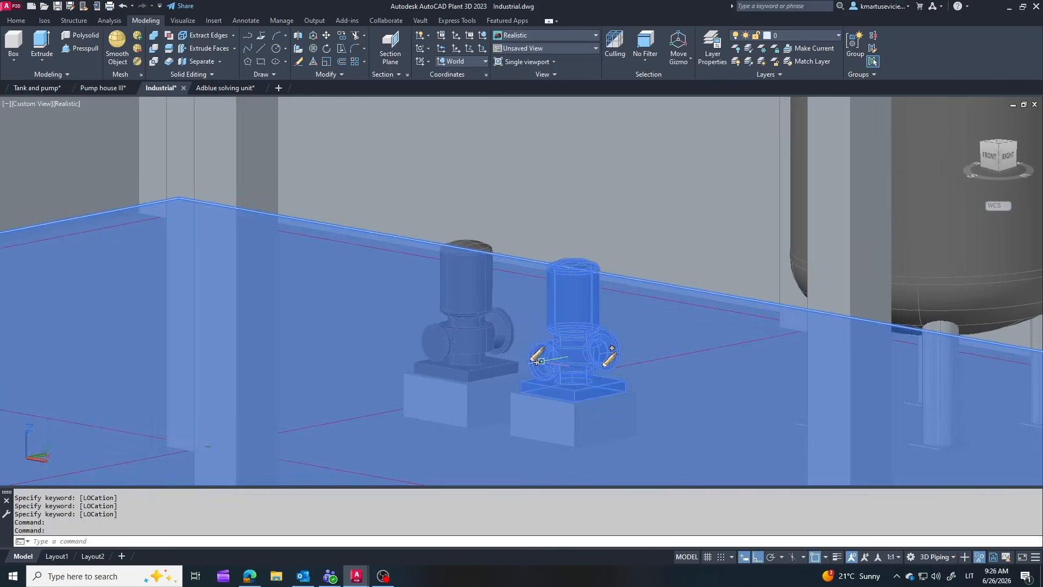
left_click(536, 358)
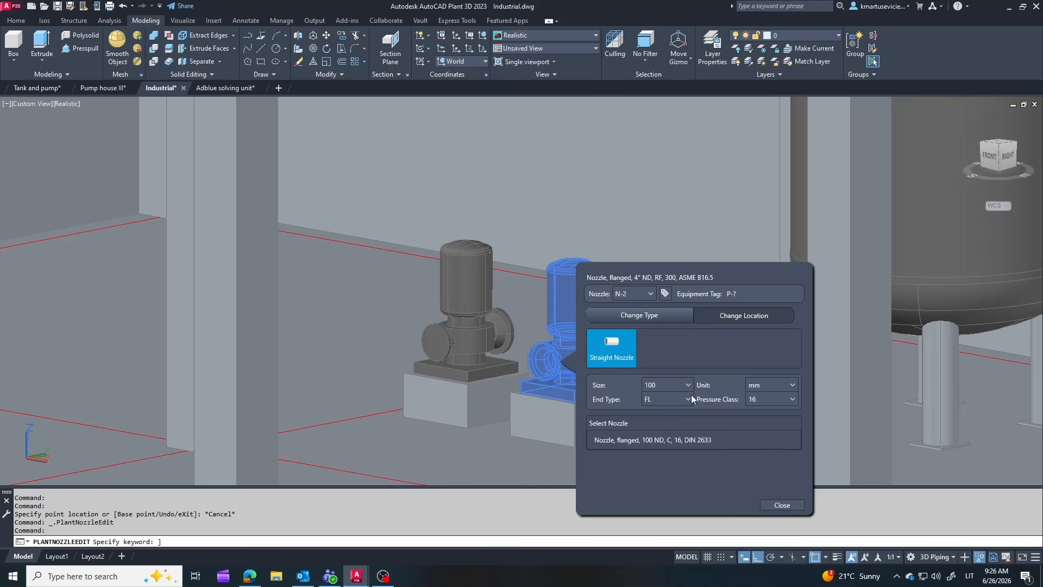
left_click(690, 440)
left_click(782, 505)
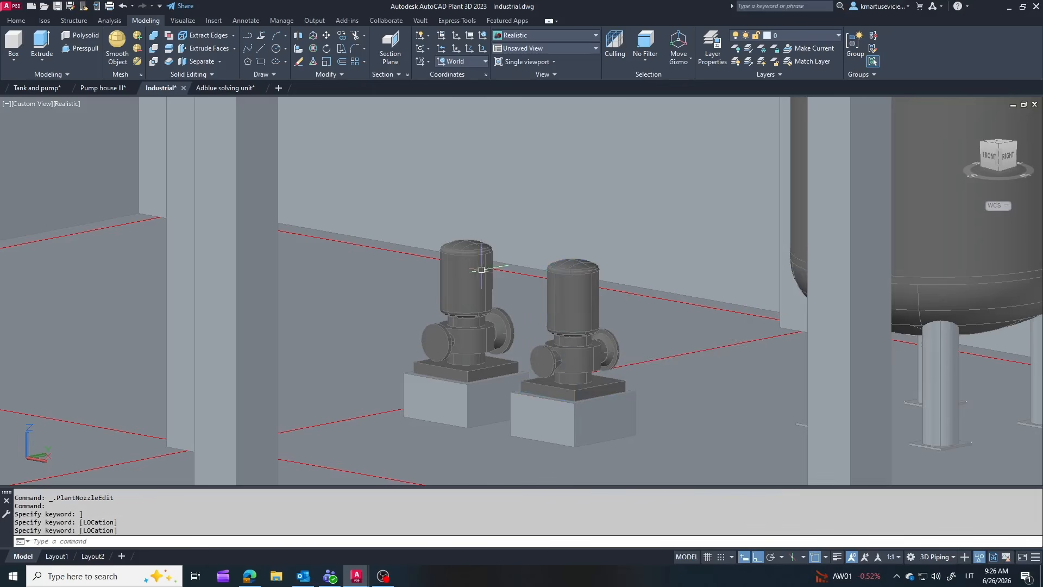
Replace the pump farther from the vessel with a copy of the pump whose nozzles were changed, placed on the vacant foundation
middle_click_drag(477, 270, 498, 309, "shift")
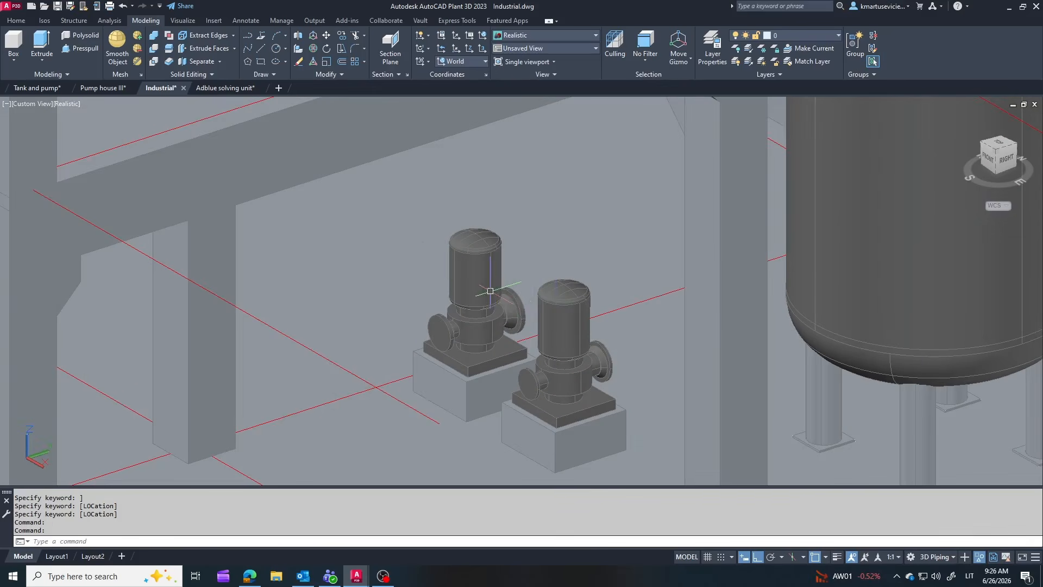
left_click(490, 291)
key("Delete")
left_click(354, 48)
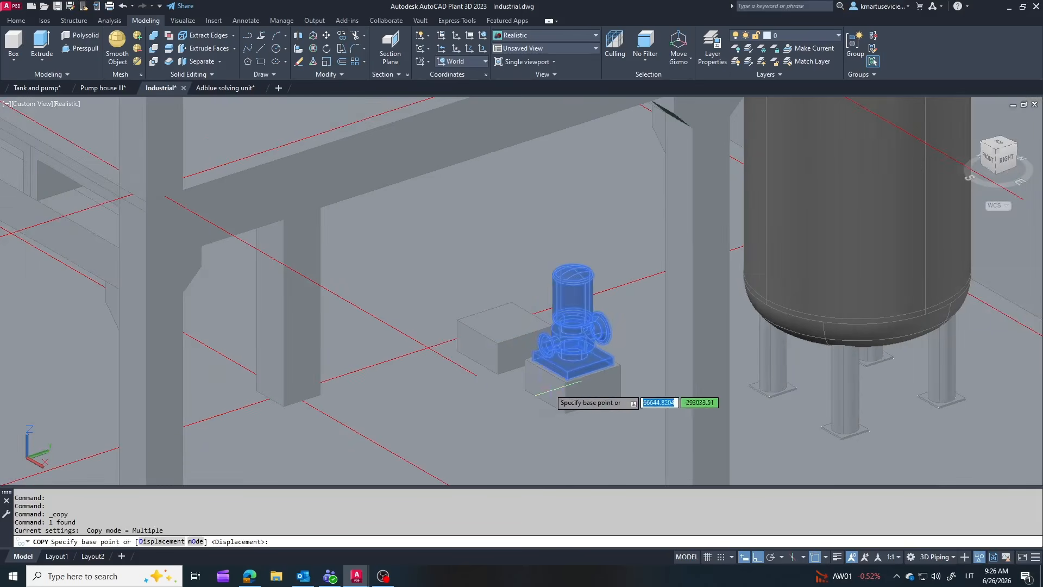
left_click(544, 402)
left_click(477, 361)
key("Escape")
scroll(647, 266, "down", 1)
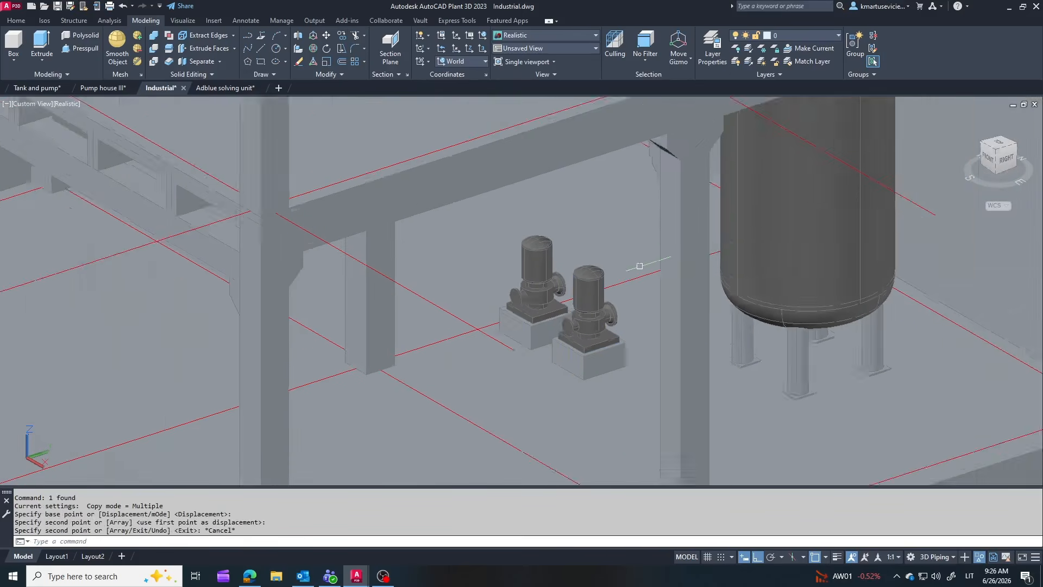
Try to route a pipe from the vertical vessel's bottom nozzle with the current CS150 pipe spec
middle_click_drag(598, 380, 723, 348, "shift")
scroll(421, 331, "up", 5)
left_click(690, 321)
left_click(692, 334)
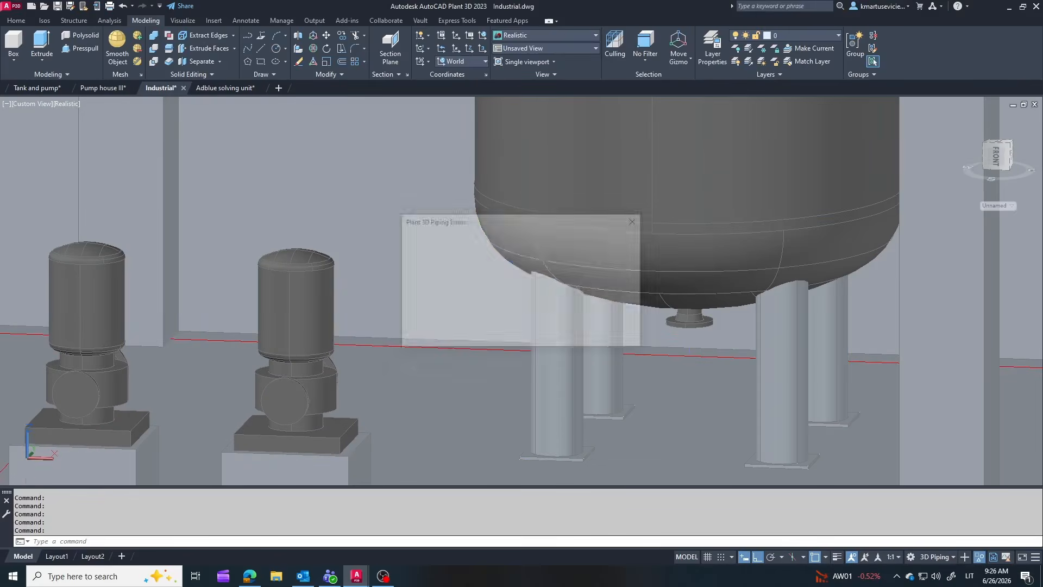
left_click(597, 342)
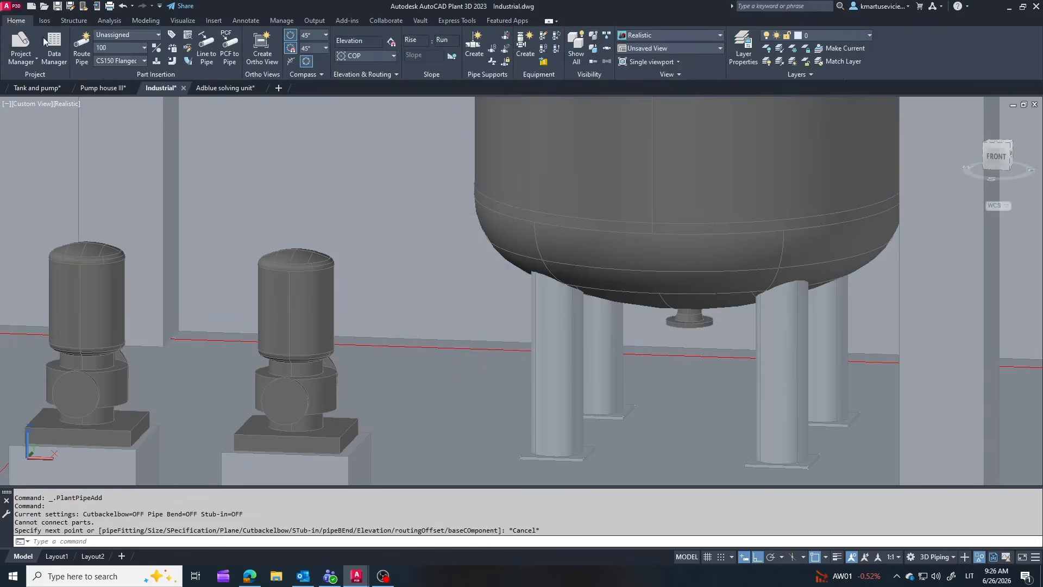
Switch the pipe spec to 16HS01 and try routing a 100 pipe from the vessel's bottom nozzle
left_click(145, 61)
left_click(111, 176)
left_click(683, 333)
left_click(689, 326)
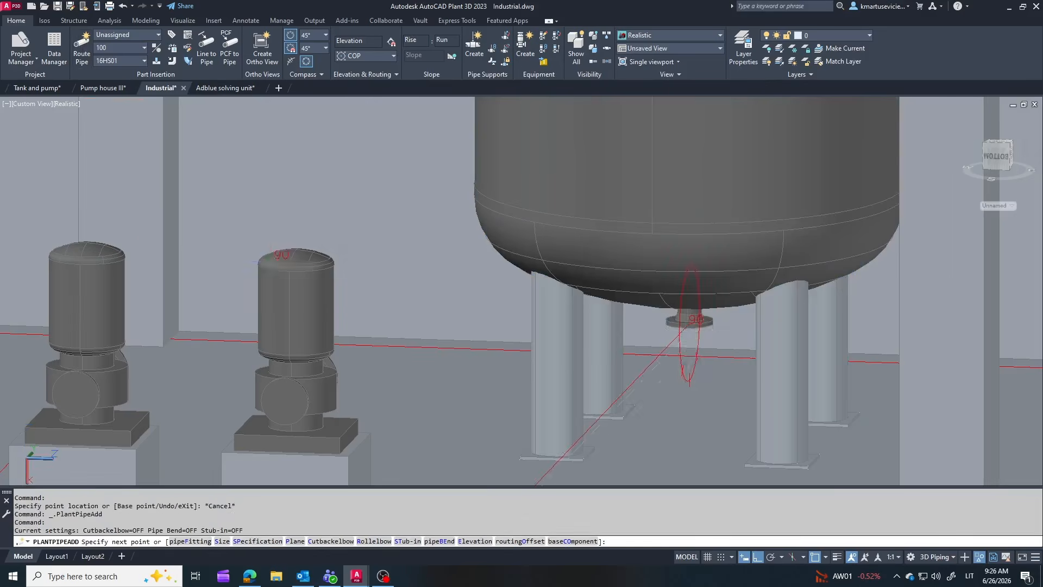
key("Escape")
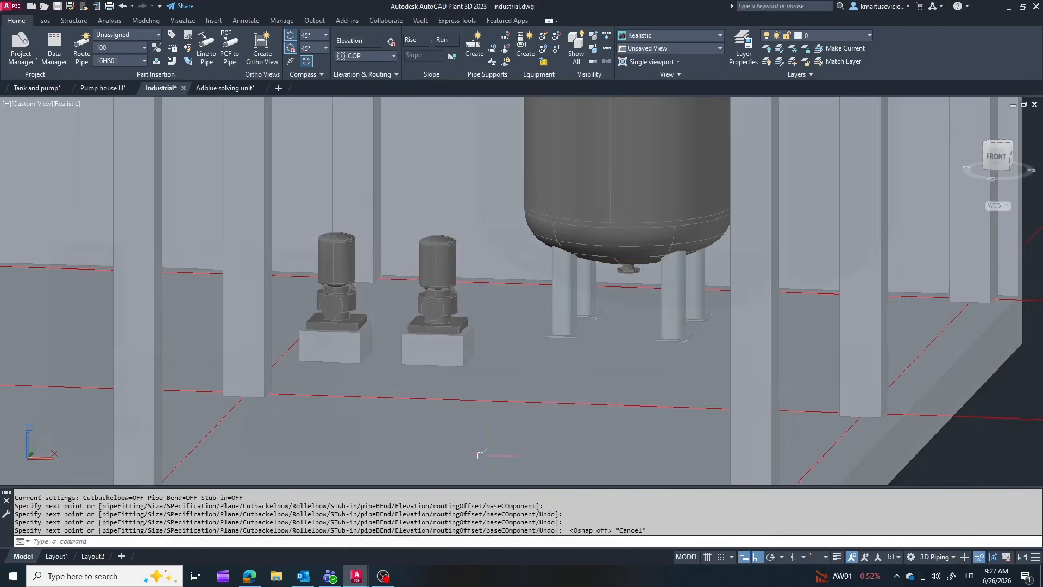
key("Escape")
Hide the large floor slab beneath the pumps and the vessel
left_click(481, 454)
right_click(593, 377)
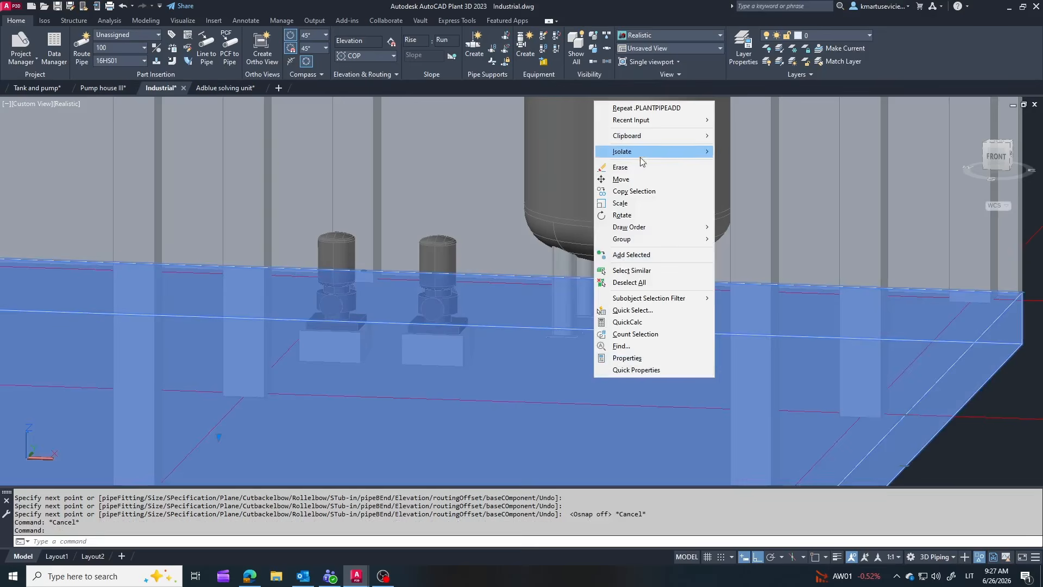
left_click(757, 164)
Route a size 100 pipe in spec 16HS01 from the vessel's bottom nozzle through an elbow and horizontally behind both pumps
left_click(629, 256)
left_click(630, 271)
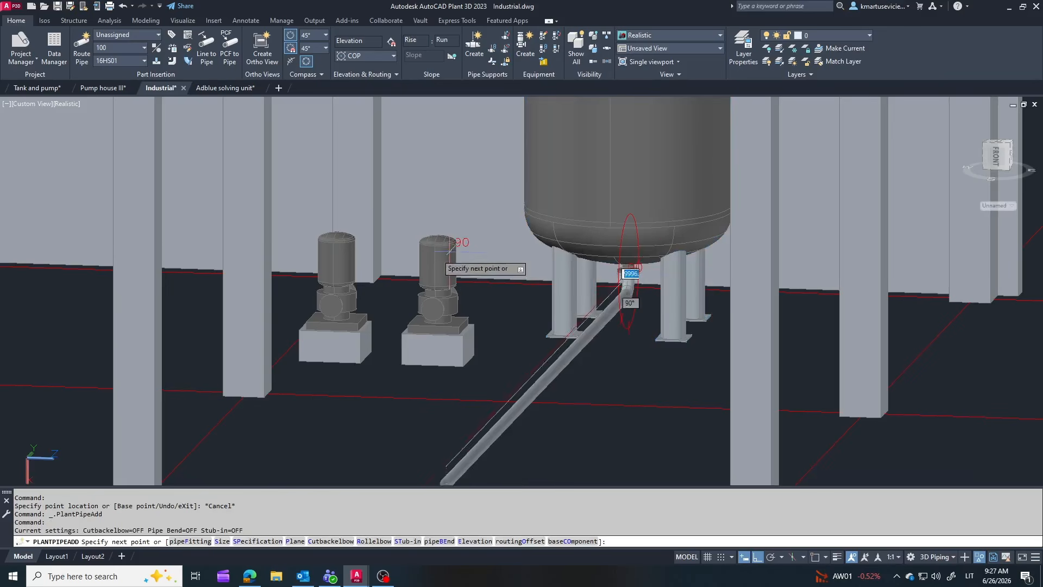
left_click(459, 276)
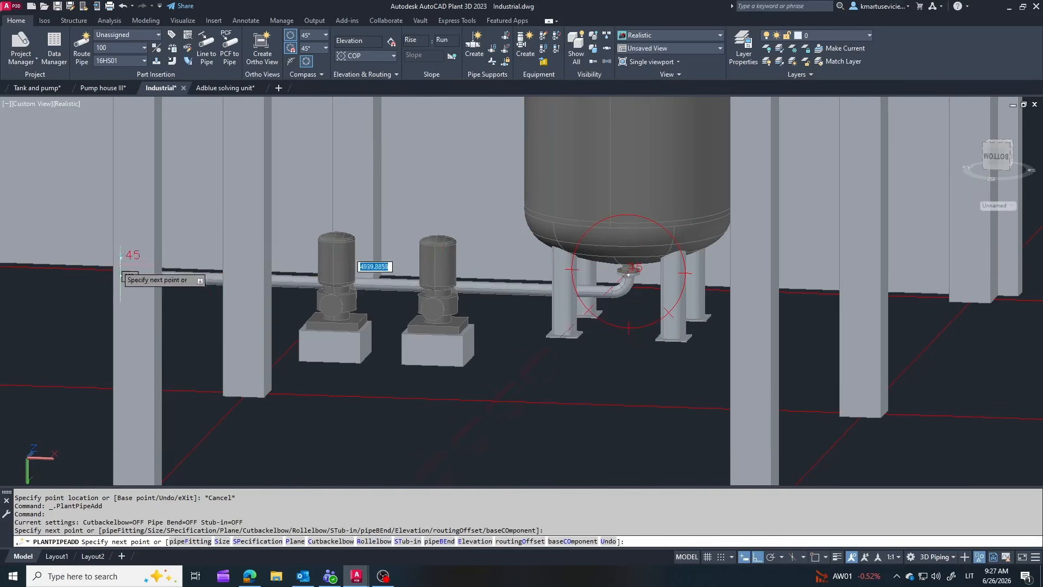
left_click(191, 299)
key("Escape")
Route a straight size 150 pipe from the rear nozzle of the pump nearer the vessel, past the vessel's outlet pipe
mouse_move(436, 293)
middle_mouse_down("shift")
mouse_move(447, 312)
mouse_move(438, 306)
middle_mouse_up("shift")
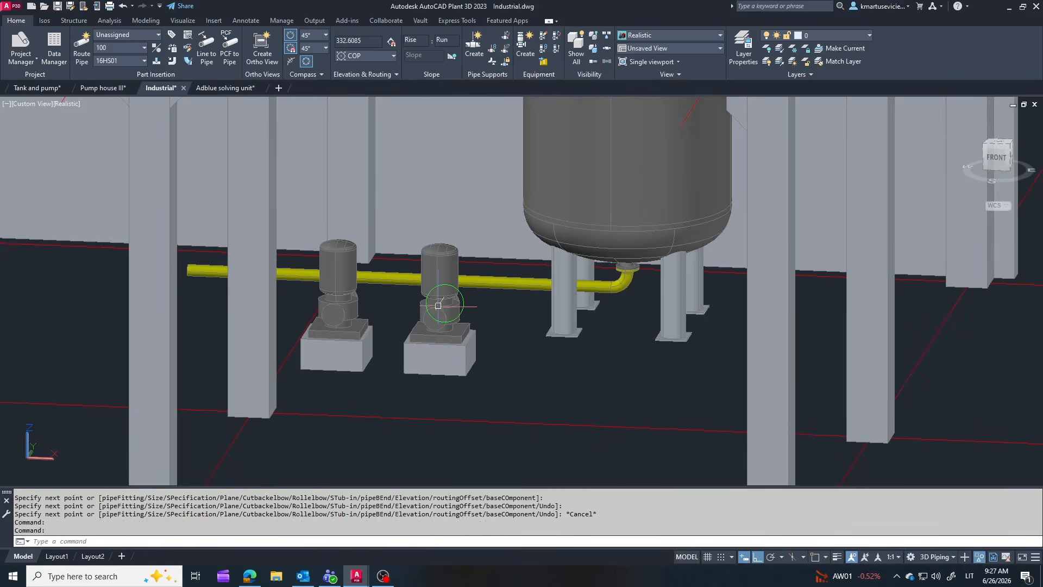
scroll(437, 306, "up", 5)
left_click(438, 306)
left_click(431, 302)
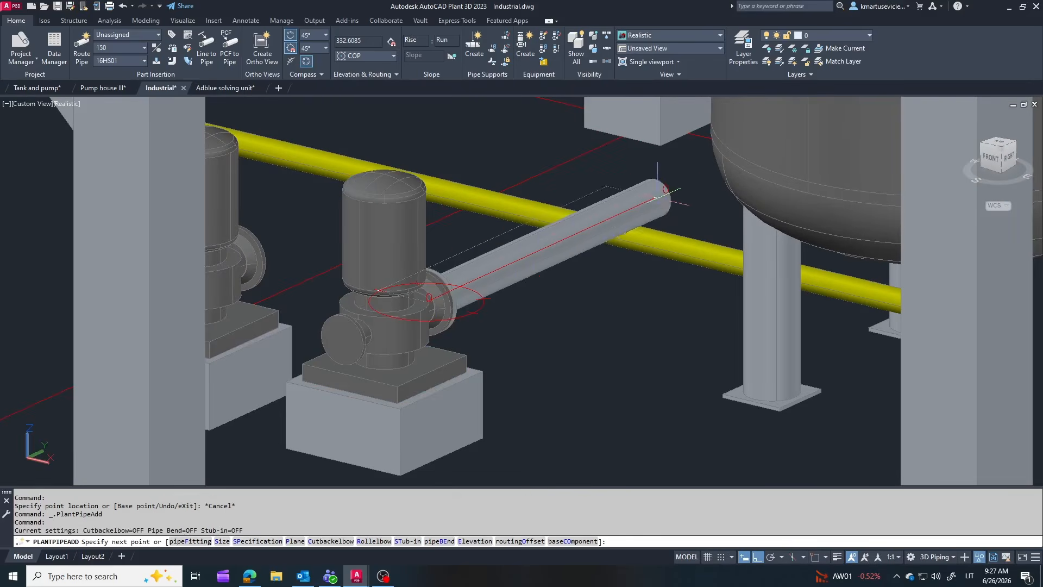
key("Escape")
Change the size of the pump's new 150 pipe to 100 in its properties
scroll(658, 191, "down", 5)
middle_click_drag(644, 332, 586, 331, "shift")
right_click(587, 331)
left_click(638, 493)
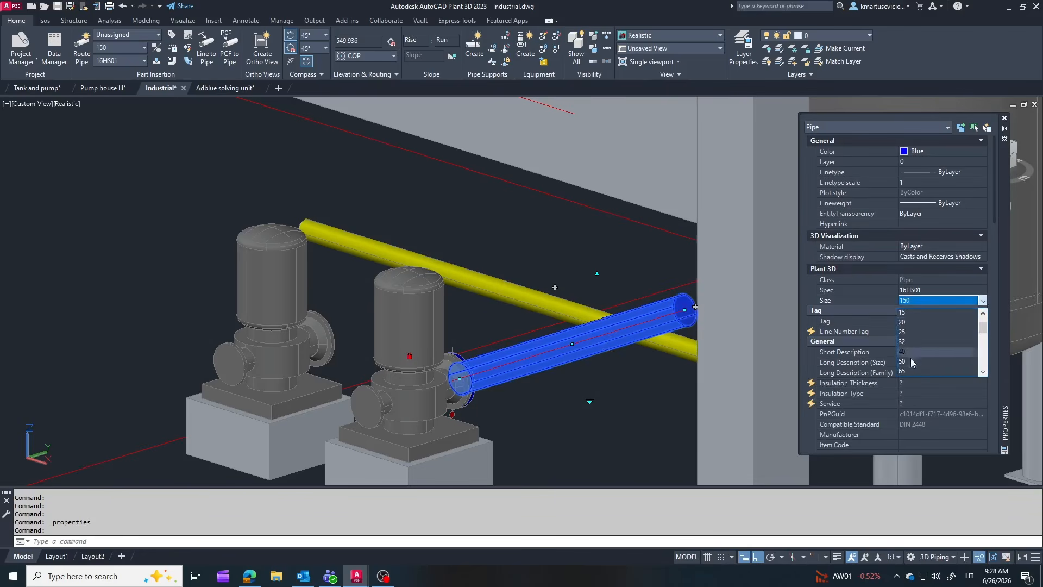
left_click(1004, 117)
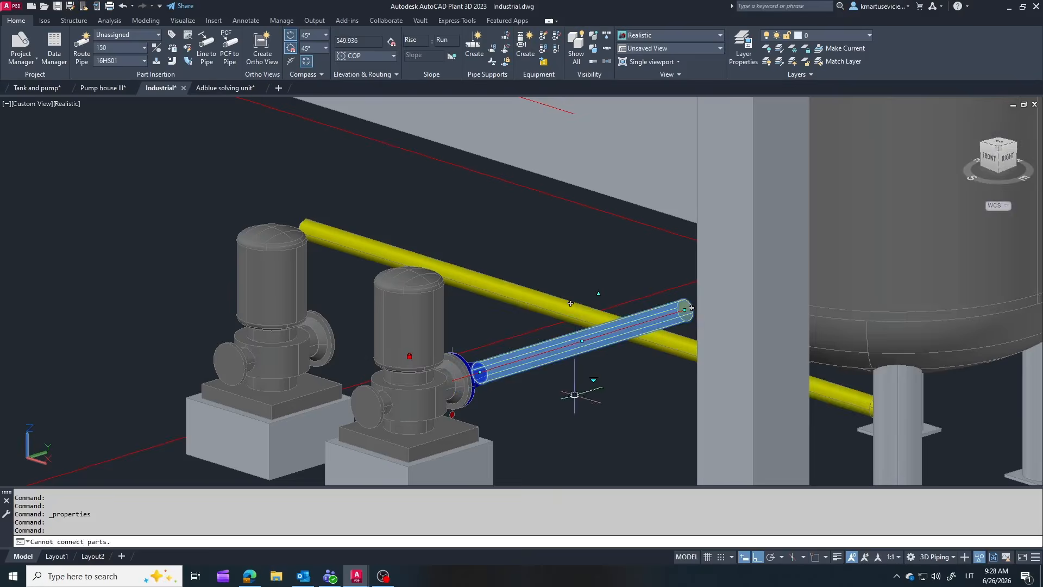
Substitute the reducer at the pump flange with the eccentric 150x100 Reducer DIN 2616-1-E-168.3x2.6-114.3x2.3-1.4571
key("Escape")
scroll(671, 323, "down", 2)
scroll(473, 386, "up", 3)
scroll(571, 338, "up", 2)
left_click(552, 375)
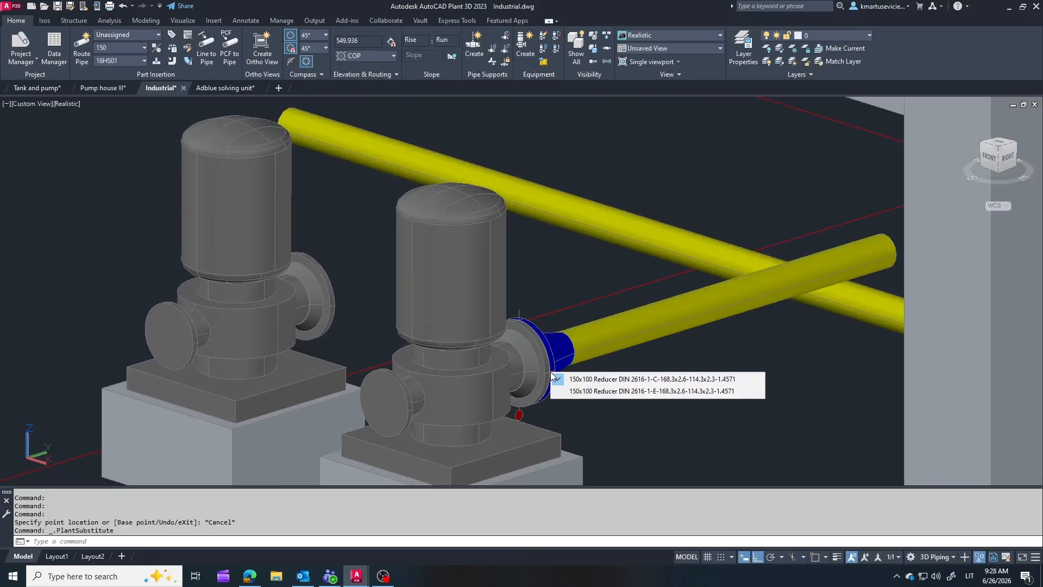
left_click(617, 387)
Delete the pipe attached to the eccentric reducer and rotate the reducer 180 degrees
left_click(635, 344)
left_click(589, 341)
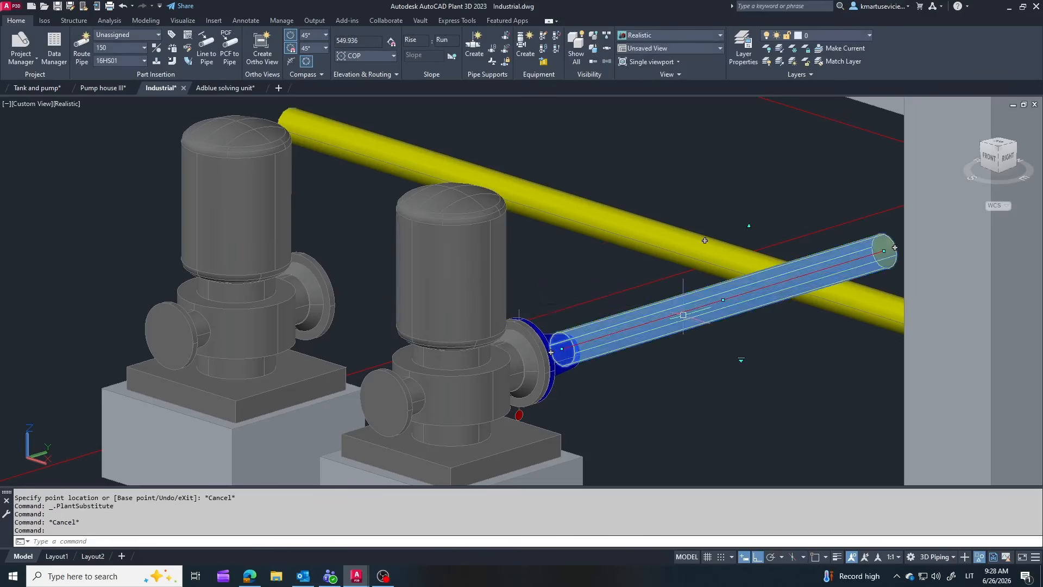
key("Delete")
scroll(619, 326, "down", 3)
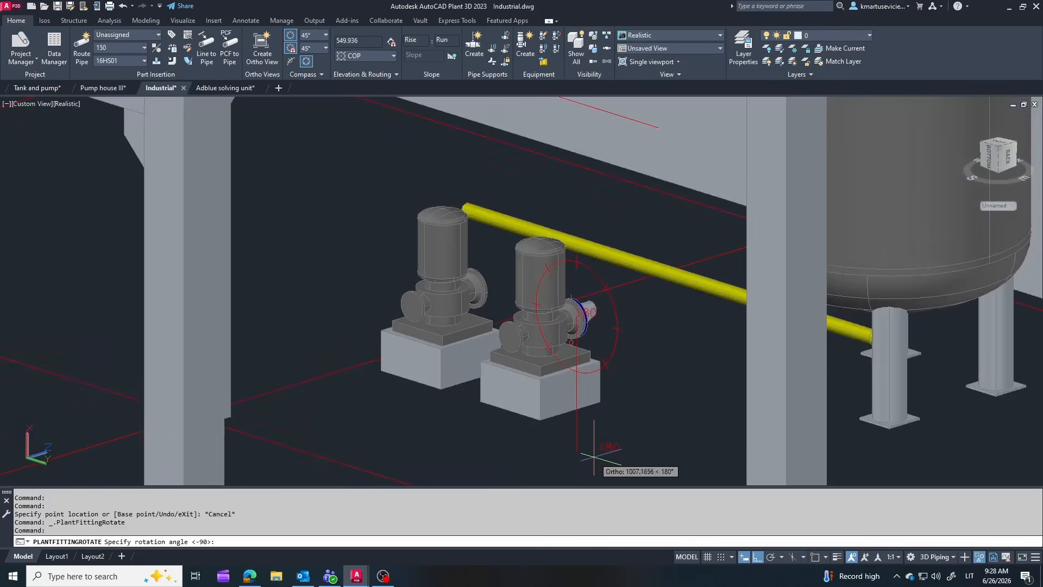
left_click(593, 455)
Route a straight size 100 pipe from the open end of the rotated reducer, past the vessel's outlet pipe
scroll(603, 306, "up", 3)
left_click(589, 299)
scroll(643, 291, "down", 3)
middle_click_drag(685, 280, 727, 276, "shift")
scroll(655, 249, "up", 5)
left_click(662, 238)
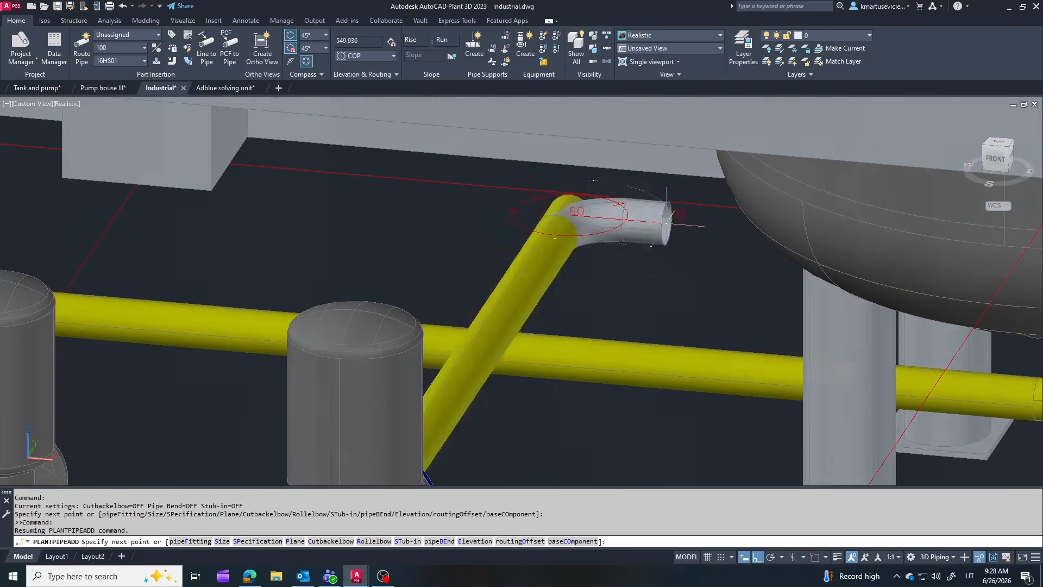
scroll(641, 277, "down", 4)
key("Escape")
Shorten the pipe behind the eccentric reducer by moving its free end back towards the pump
middle_click_drag(705, 291, 803, 306, "shift")
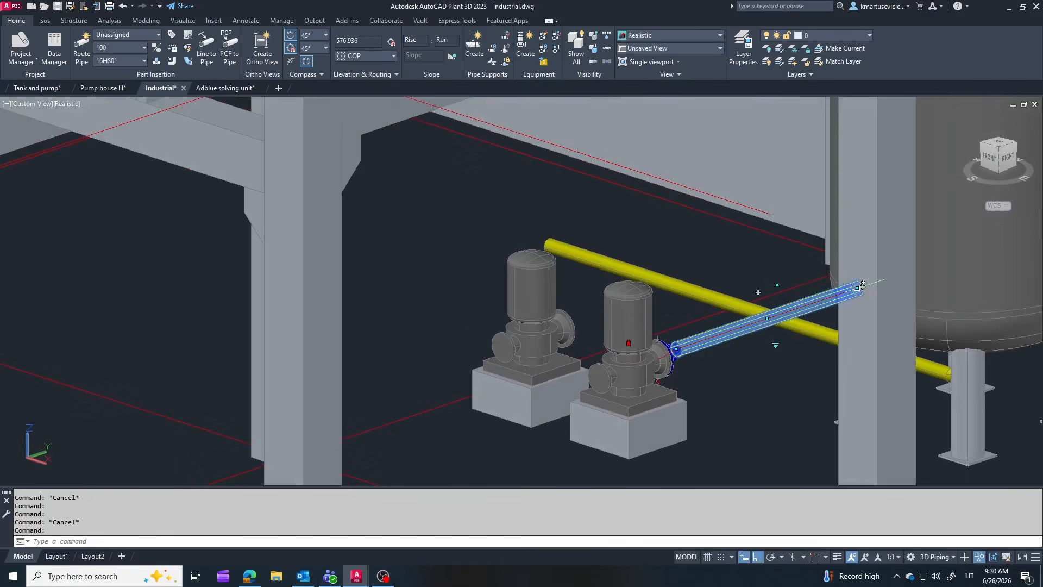
left_click(770, 316)
key("Escape")
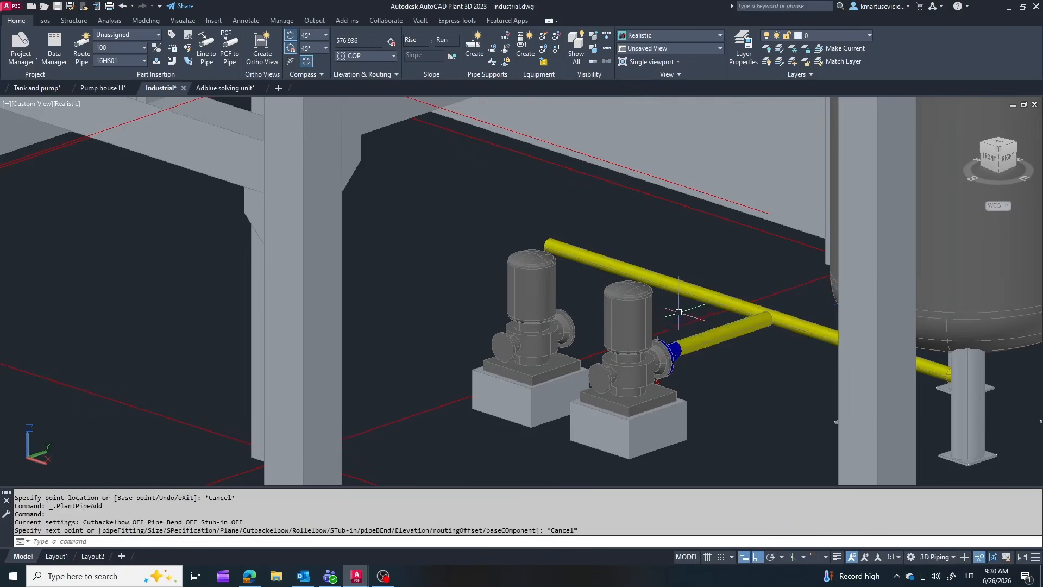
key("Escape")
Examine the orientation of the eccentric reducer and the alignment of its pipe at the pump flange from the side
middle_click_drag(778, 305, 769, 313, "shift")
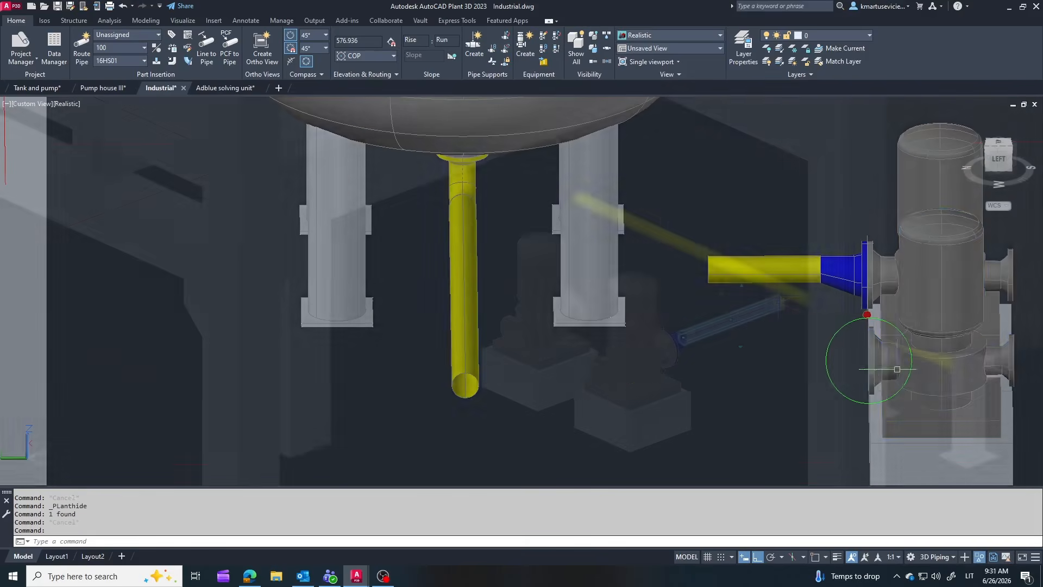
left_click(884, 364)
key("Escape")
scroll(799, 315, "down", 3)
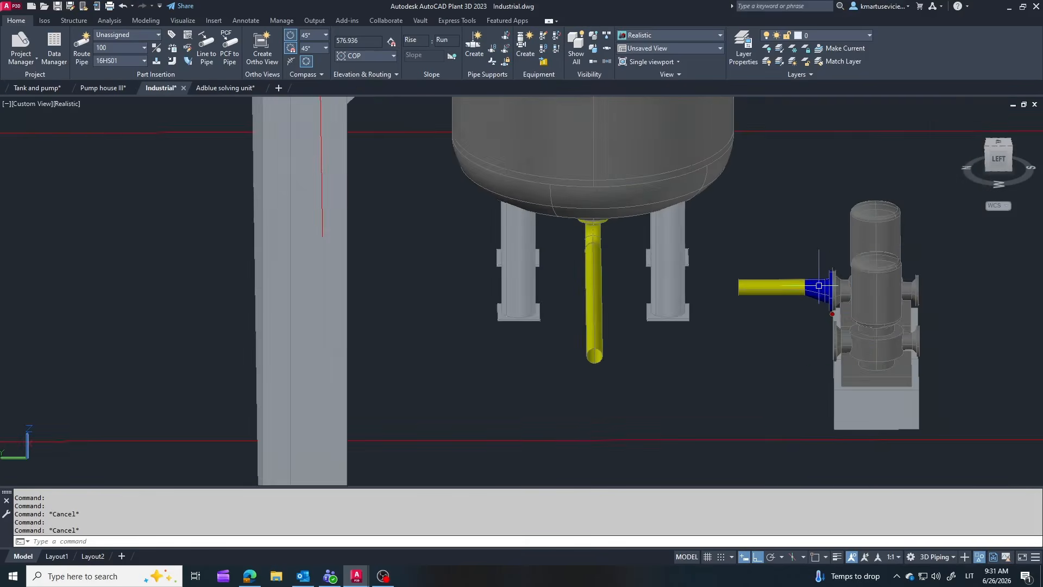
scroll(818, 284, "up", 4)
middle_click_drag(831, 296, 881, 323, "shift")
scroll(885, 242, "up", 3)
left_click(885, 247)
left_click(712, 274)
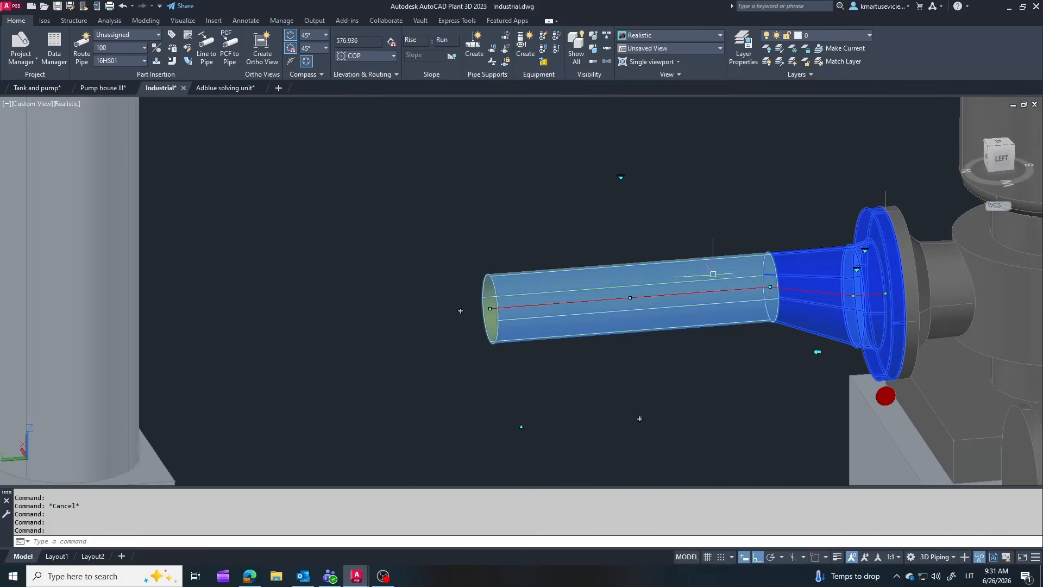
scroll(671, 197, "down", 4)
key("Escape")
mouse_move(720, 247)
middle_mouse_down("shift")
mouse_move(673, 231)
mouse_move(706, 260)
middle_mouse_up("shift")
scroll(727, 209, "up", 4)
key("Escape")
Route a short size 150 pipe with a flange from the rear nozzle of the pump farther from the vessel
left_click(789, 405)
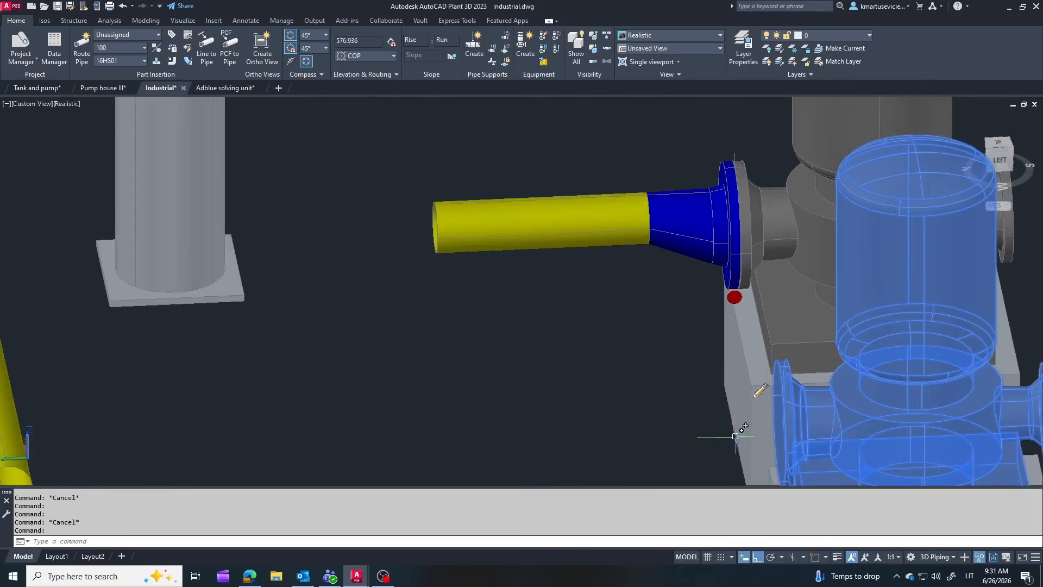
left_click(752, 426)
left_click(484, 410)
key("Escape")
scroll(647, 279, "down", 4)
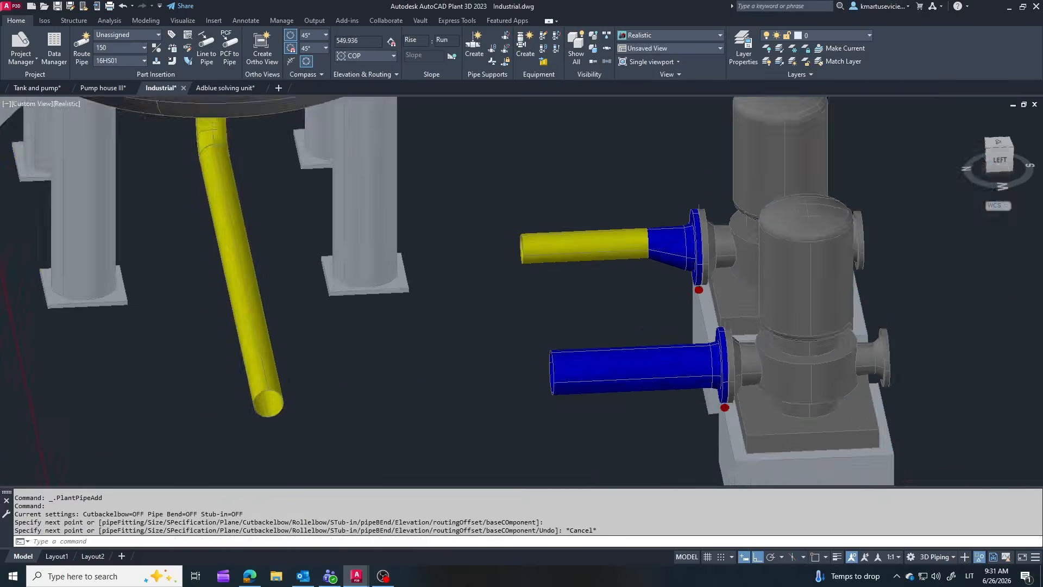
Delete the 150 pipe at the pump farther from the vessel, keeping its flange
middle_click_drag(643, 364, 660, 367, "shift")
left_click(669, 330)
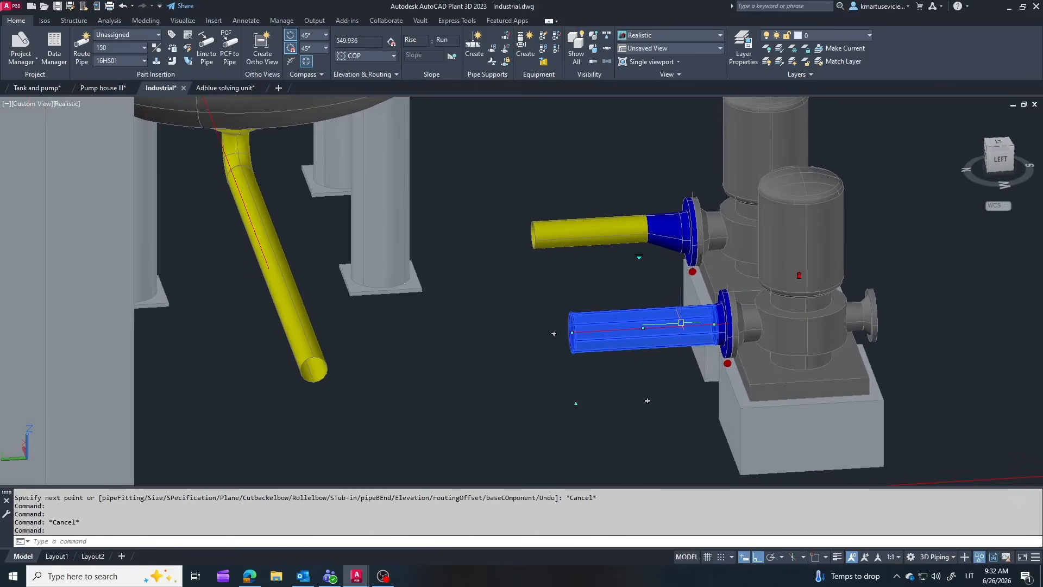
key("Delete")
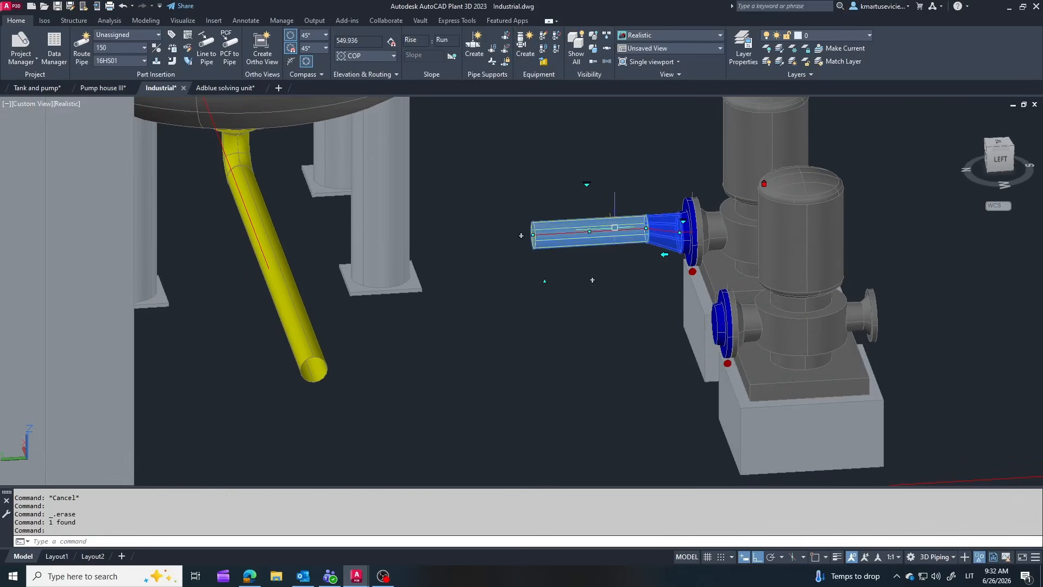
Copy the eccentric reducer and its 100 pipe from the first pump's flange to the flange of the other pump
left_click(146, 20)
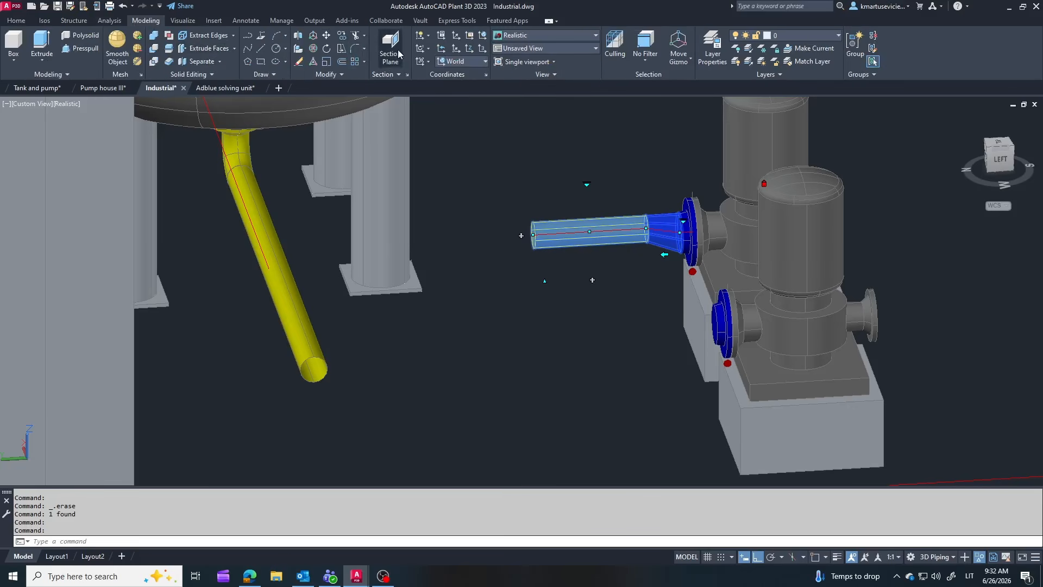
left_click(685, 231)
left_click(721, 322)
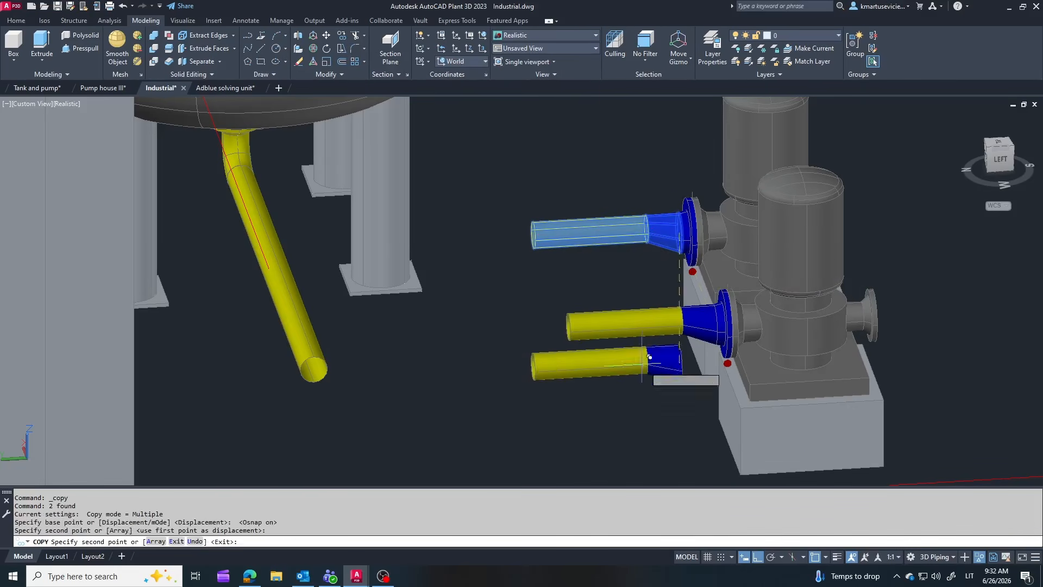
scroll(712, 302, "down", 3)
key("Escape")
key("Escape")
middle_click_drag(673, 298, 415, 285, "shift")
scroll(420, 287, "up", 4)
scroll(462, 261, "up", 3)
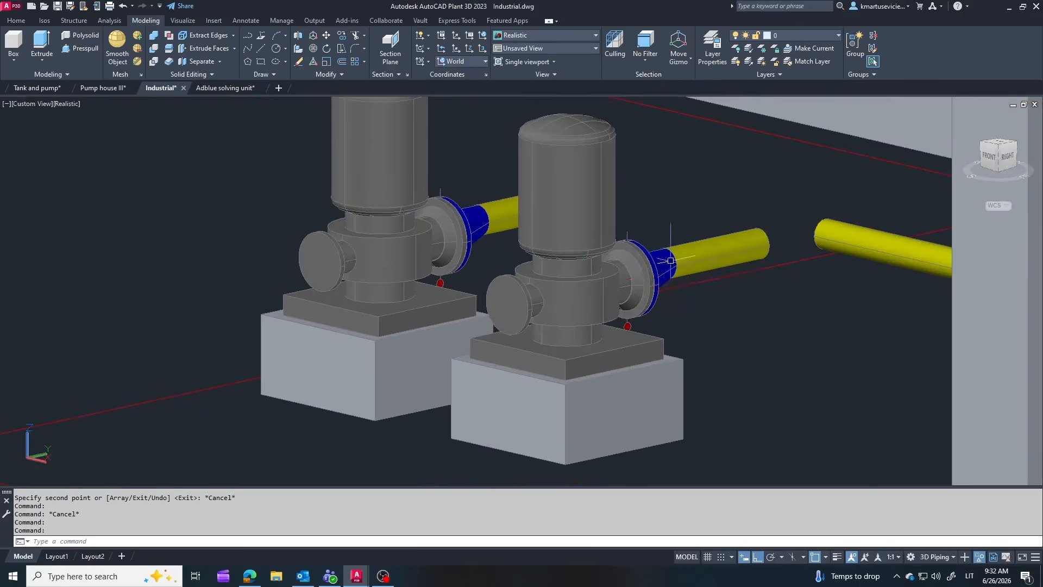
left_click(767, 241)
middle_click_drag(767, 241, 727, 193, "shift")
key("Escape")
key("Escape")
scroll(584, 239, "up", 4)
middle_click_drag(585, 239, 724, 287, "shift")
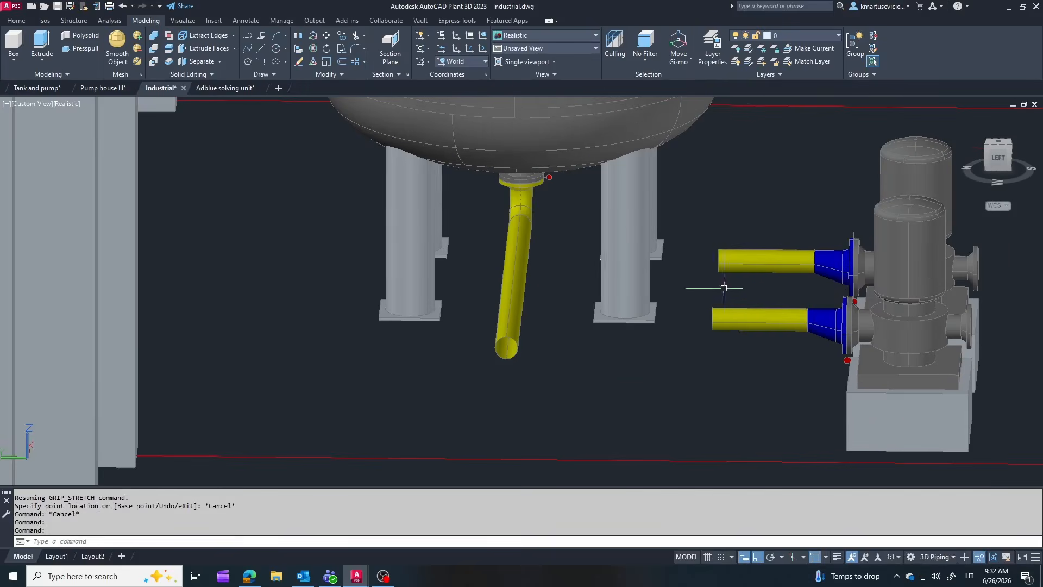
Try to route a connecting pipe from the open 100 pipe end at the pump farther from the vessel to the vessel's outlet pipe
left_click(701, 319)
left_click(507, 348)
left_click(611, 340)
key("Escape")
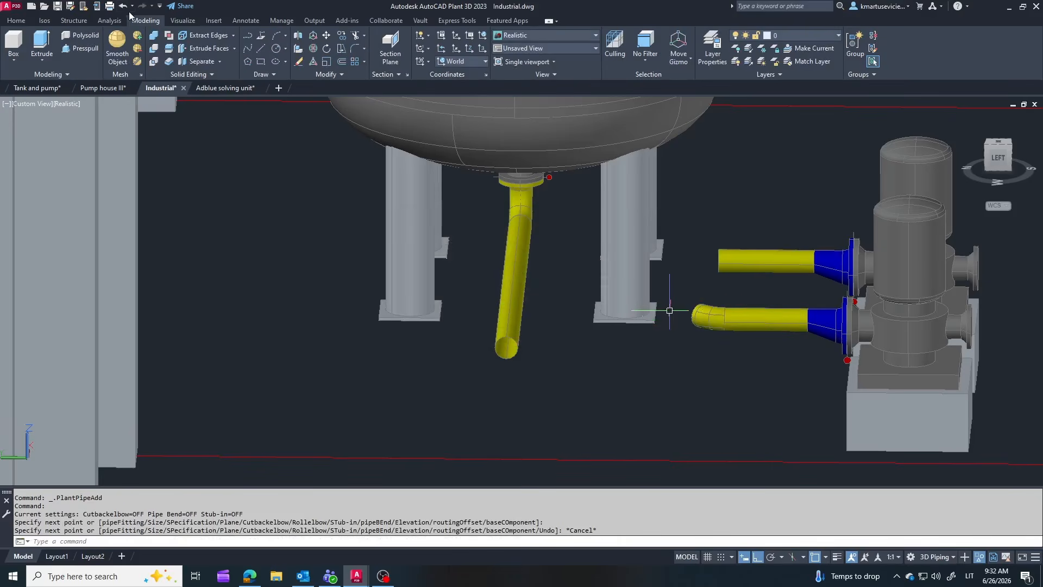
left_click(122, 5)
Lengthen the 100 pipe of the pump farther from the vessel until it extends past the vessel's outlet pipe
left_click(750, 320)
left_click(693, 319)
left_click(527, 302)
key("Escape")
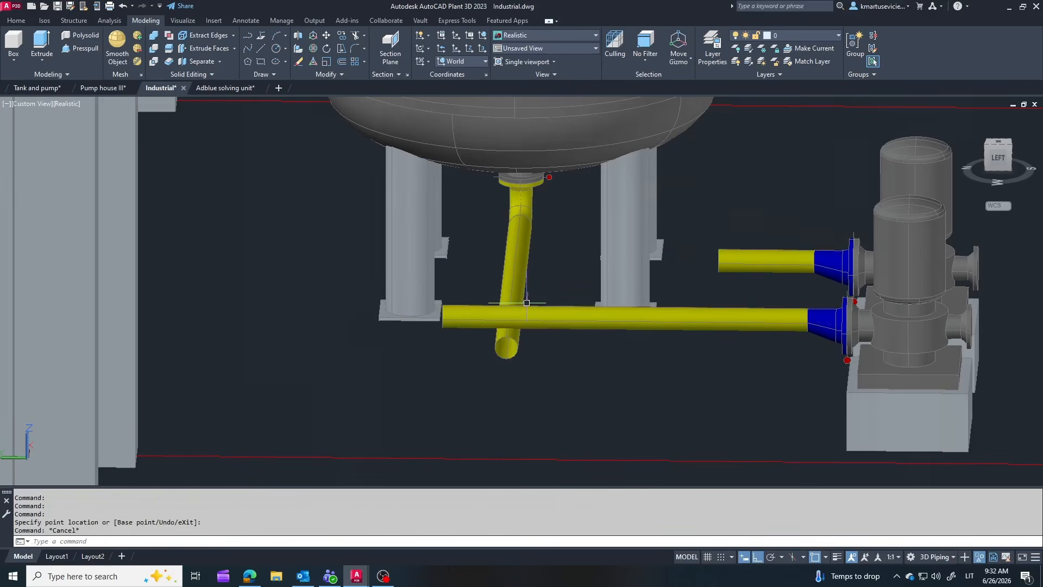
Move both pumps together with their foundations and connected piping vertically upward
middle_click_drag(527, 302, 517, 230, "shift")
right_click(518, 230)
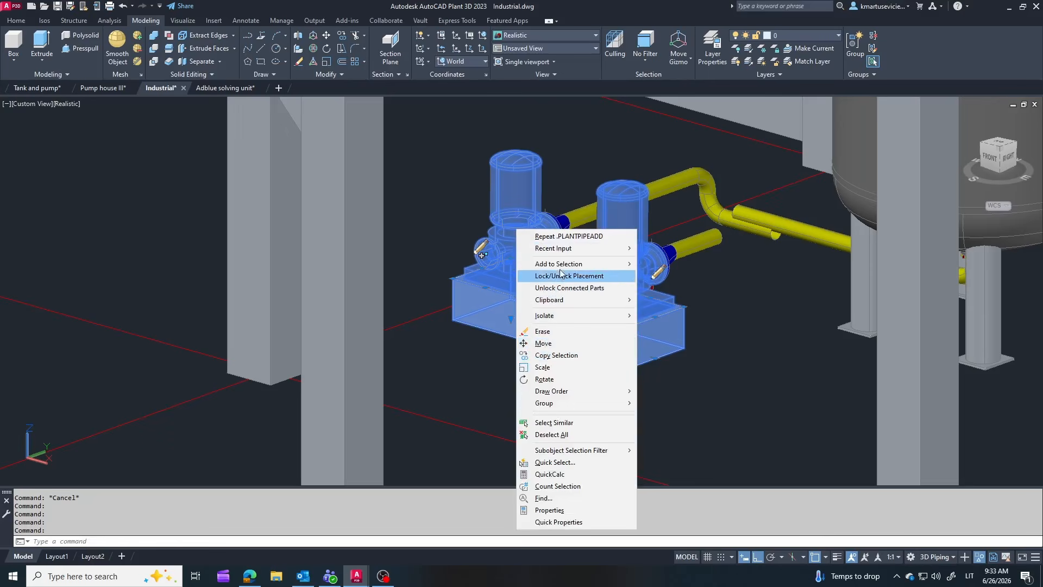
mouse_move(560, 264)
left_click(679, 262)
left_click(326, 35)
left_click(768, 384)
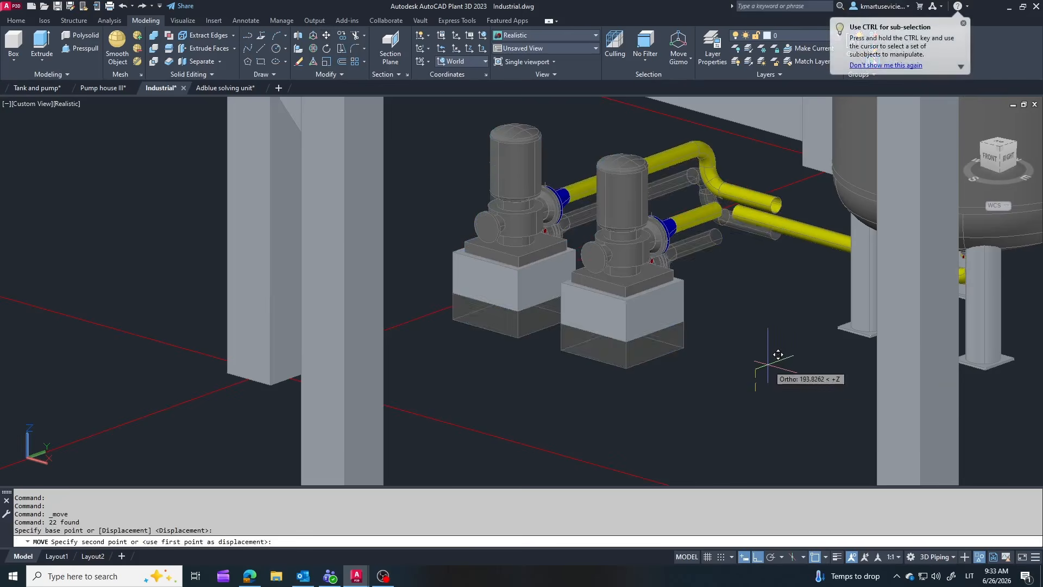
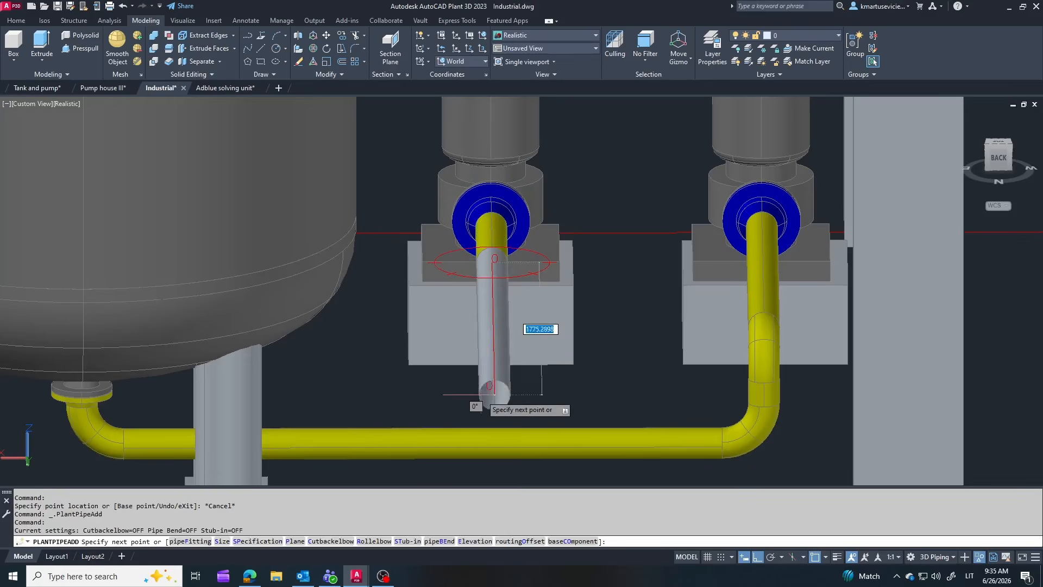
Connect the 100 pipe of the pump nearer the vessel to the horizontal header, accepting route solution 4 with a vertical drop onto the header
left_click(493, 443)
left_click(455, 300)
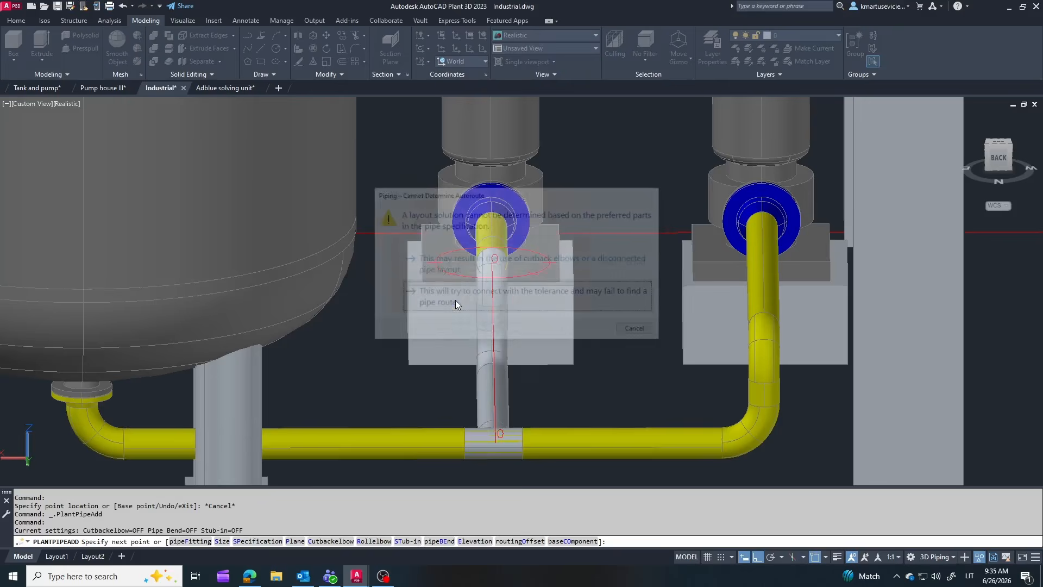
left_click(497, 346)
middle_click_drag(628, 341, 565, 348, "shift")
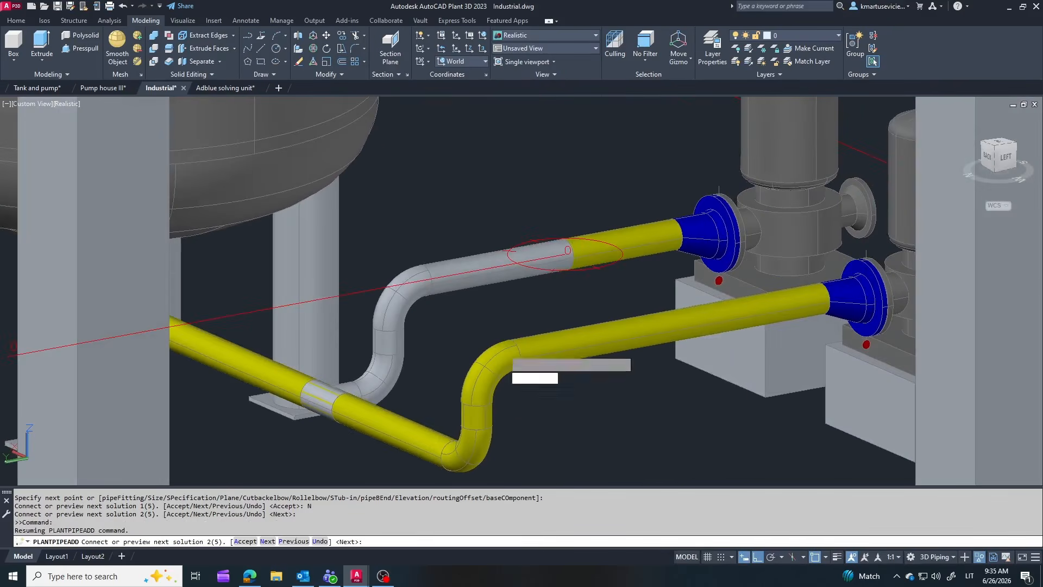
left_click(540, 391)
key("Return")
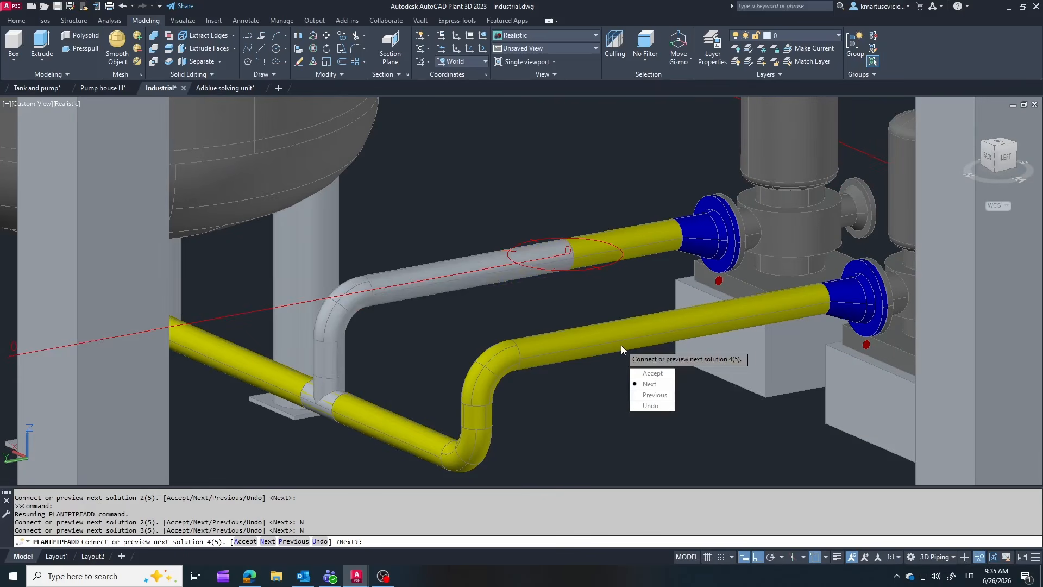
key("Return")
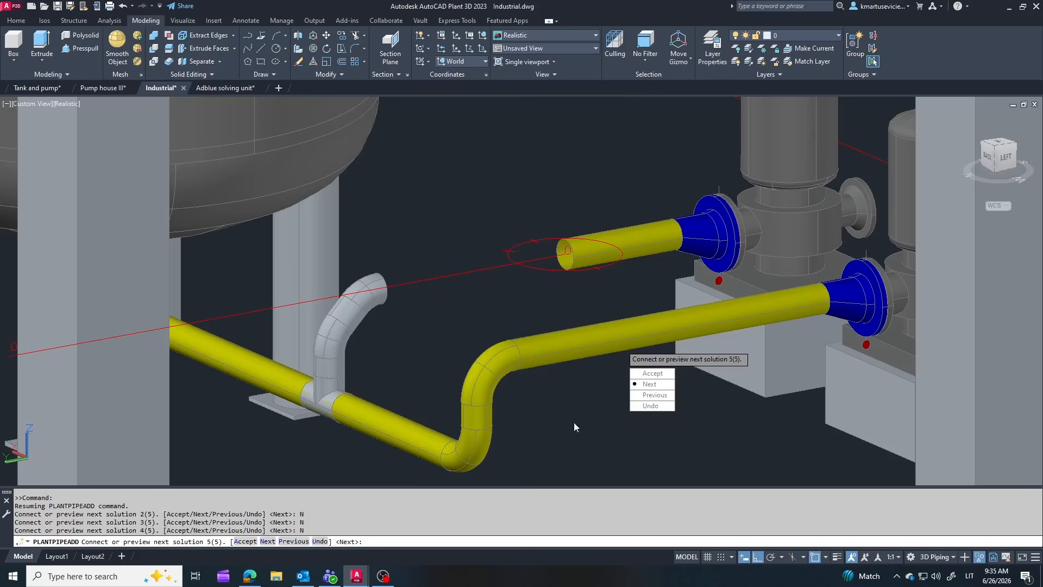
left_click(655, 388)
middle_click_drag(621, 344, 607, 347, "shift")
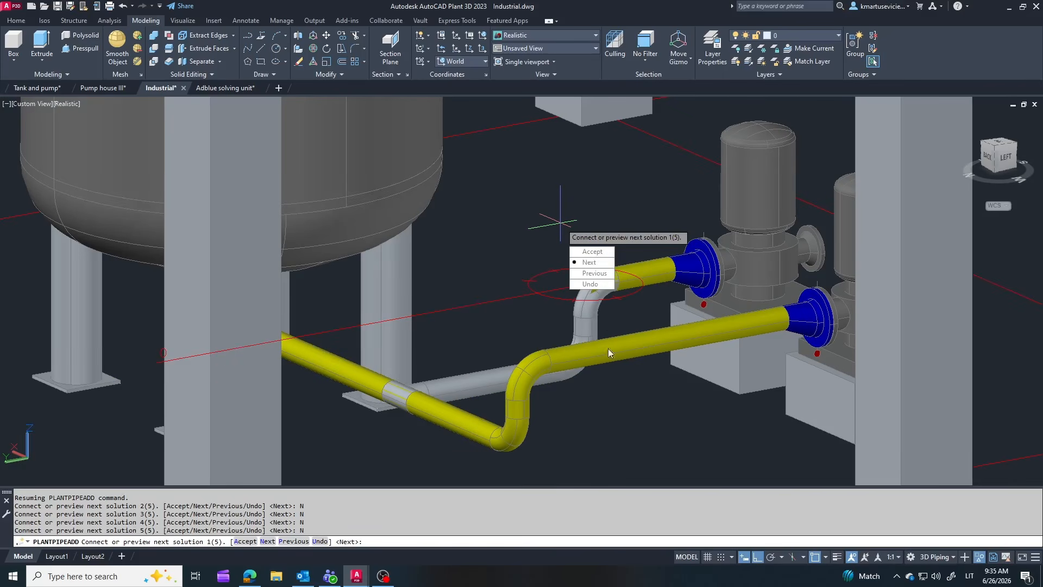
left_click(592, 263)
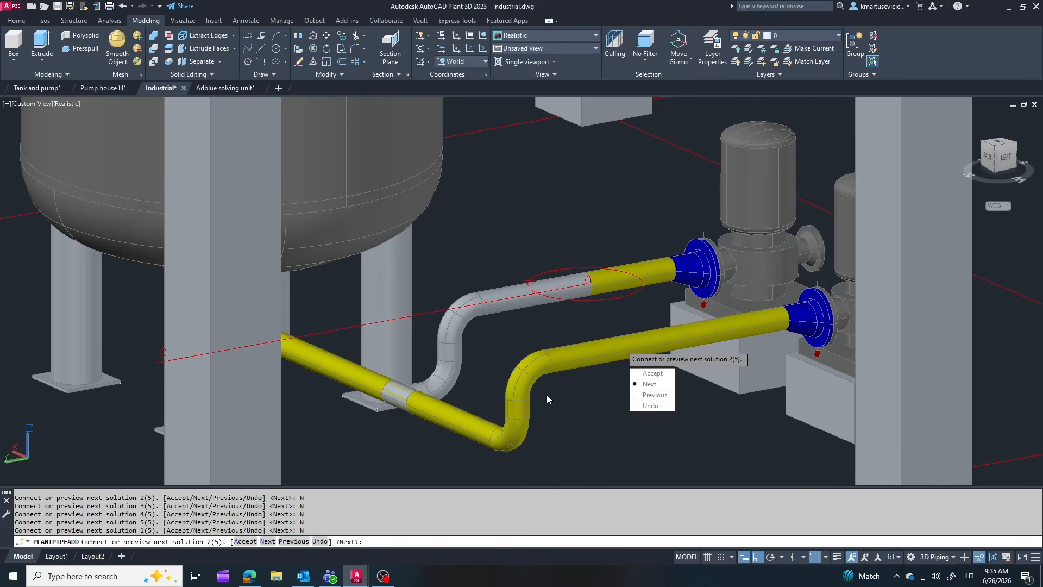
left_click(646, 384)
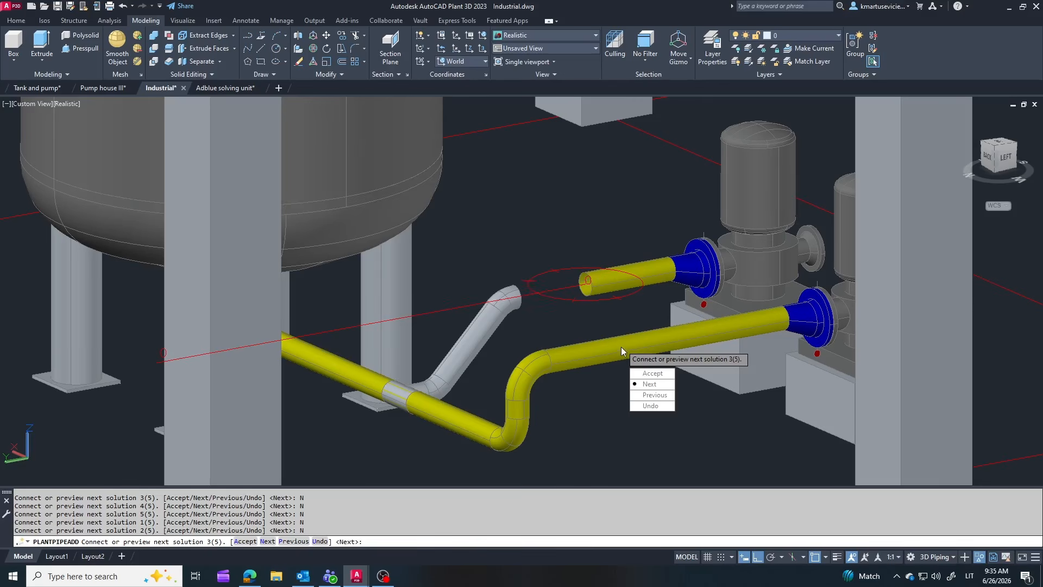
key("Return")
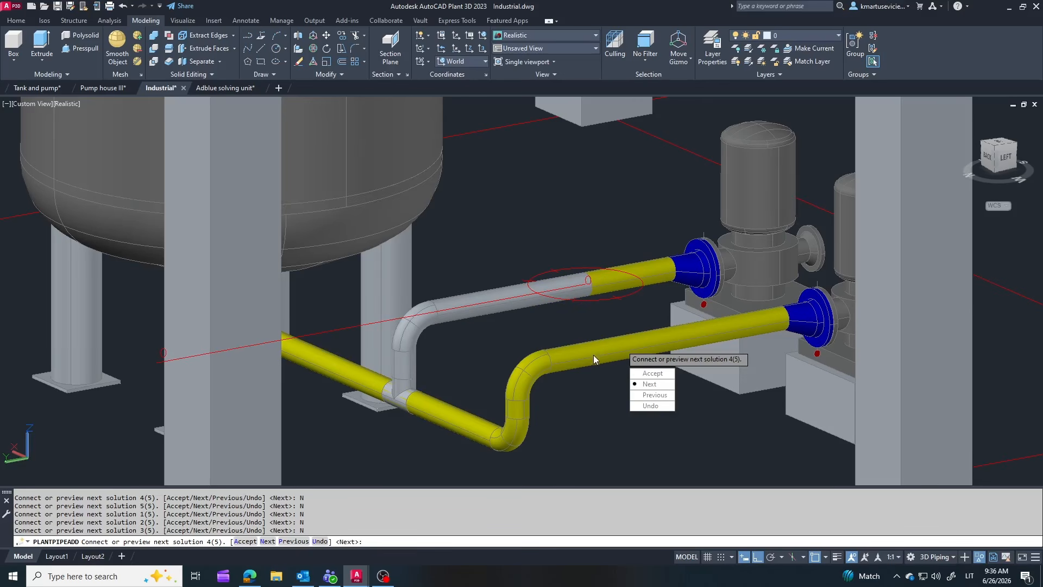
type("A")
key("Return")
Route a straight flanged pipe outward from the front nozzle of the pump farther from the vessel
mouse_move(570, 380)
middle_mouse_down("shift")
mouse_move(543, 386)
mouse_move(581, 396)
mouse_move(767, 374)
mouse_move(562, 395)
middle_mouse_up("shift")
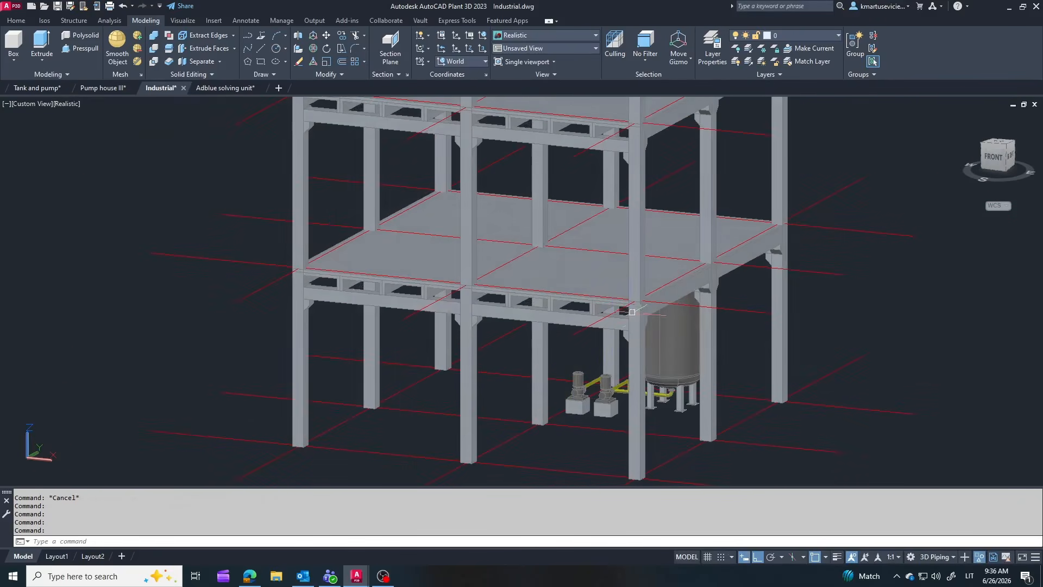
scroll(611, 443, "up", 4)
middle_click_drag(577, 353, 512, 368, "shift")
scroll(489, 282, "up", 3)
scroll(586, 278, "down", 3)
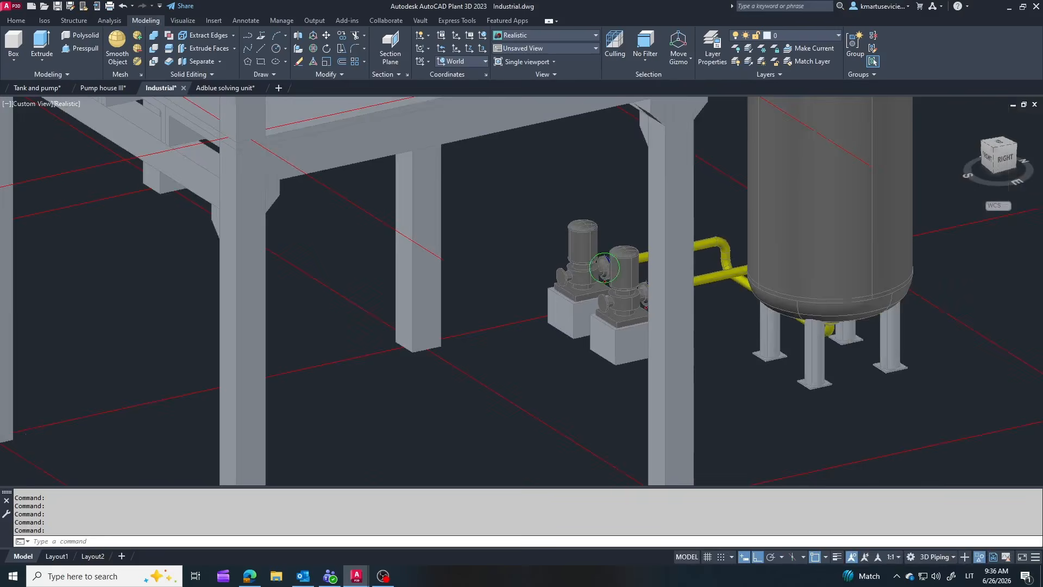
middle_click_drag(604, 268, 646, 274, "shift")
scroll(554, 296, "up", 3)
left_click(572, 311)
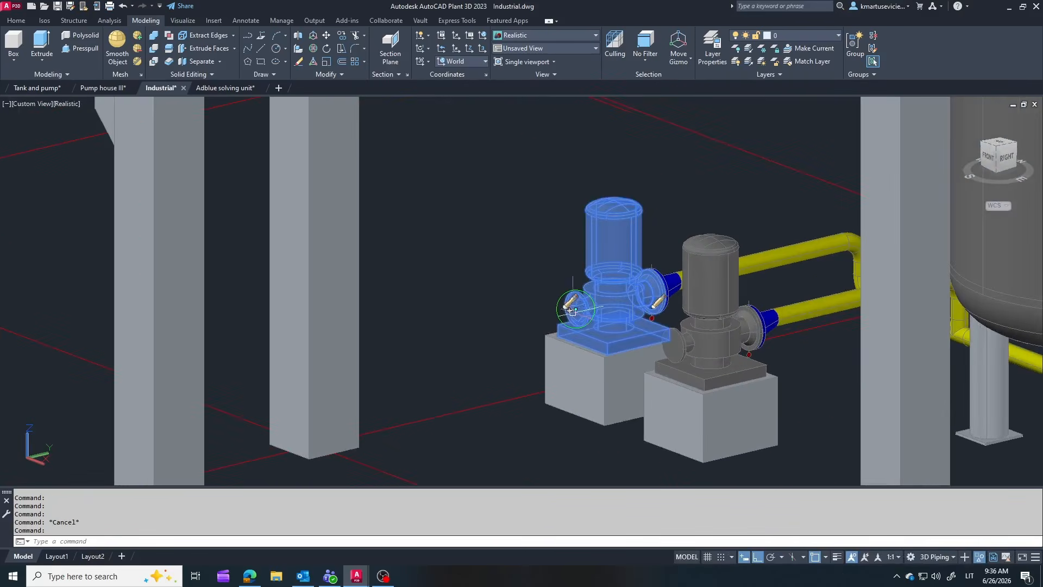
left_click(572, 311)
left_click(396, 350)
key("Escape")
left_click(393, 352)
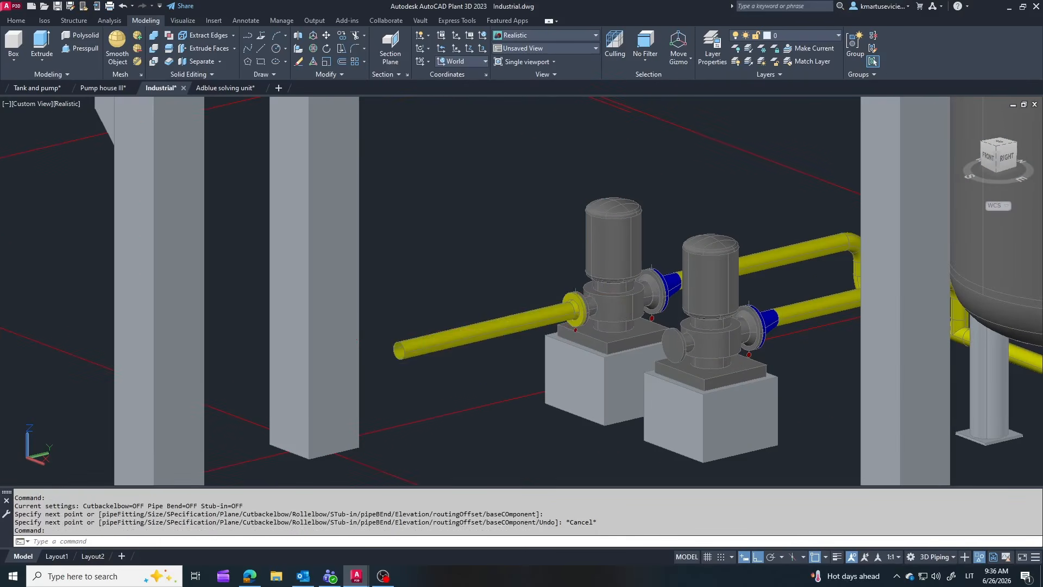
left_click(485, 330)
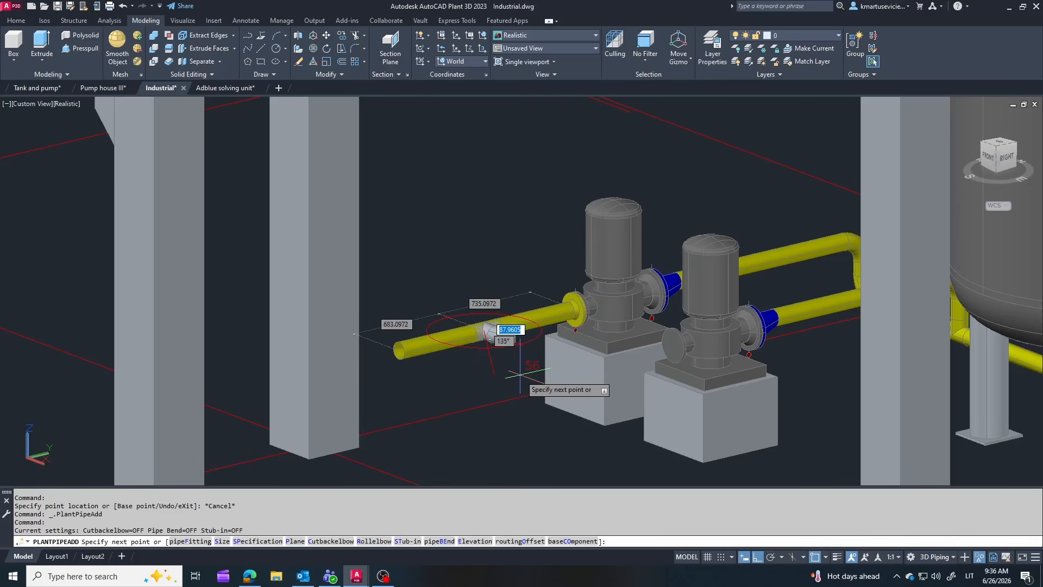
key("Escape")
mouse_move(735, 234)
middle_mouse_down("shift")
mouse_move(742, 272)
mouse_move(736, 242)
middle_mouse_up("shift")
key("Escape")
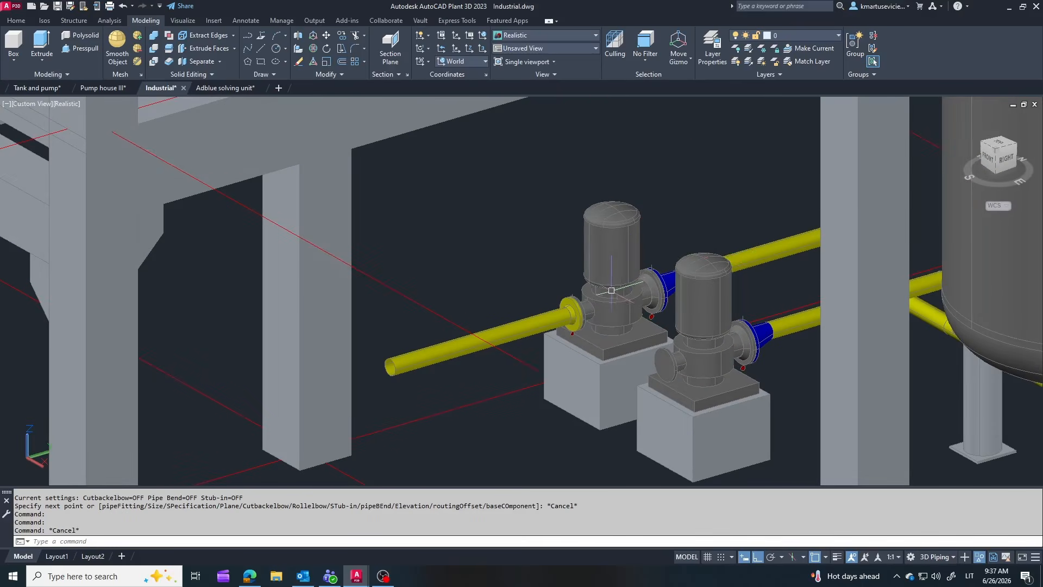
Change nozzle N-1 of the pump farther from the vessel to the flanged 80 ND, C, 16, DIN 2633 nozzle
left_click(611, 290)
left_click(658, 307)
left_click(797, 314)
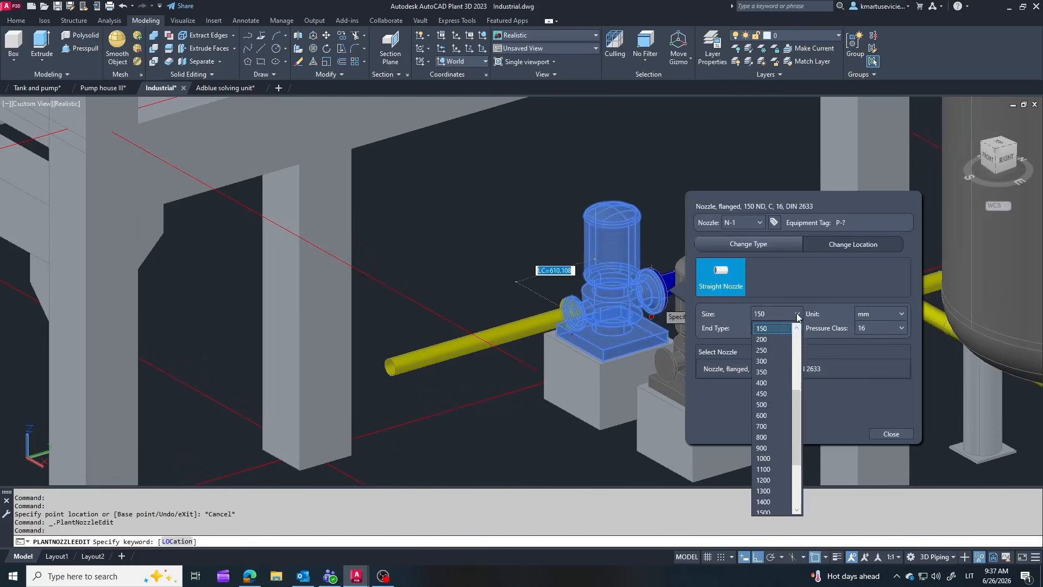
left_click(765, 362)
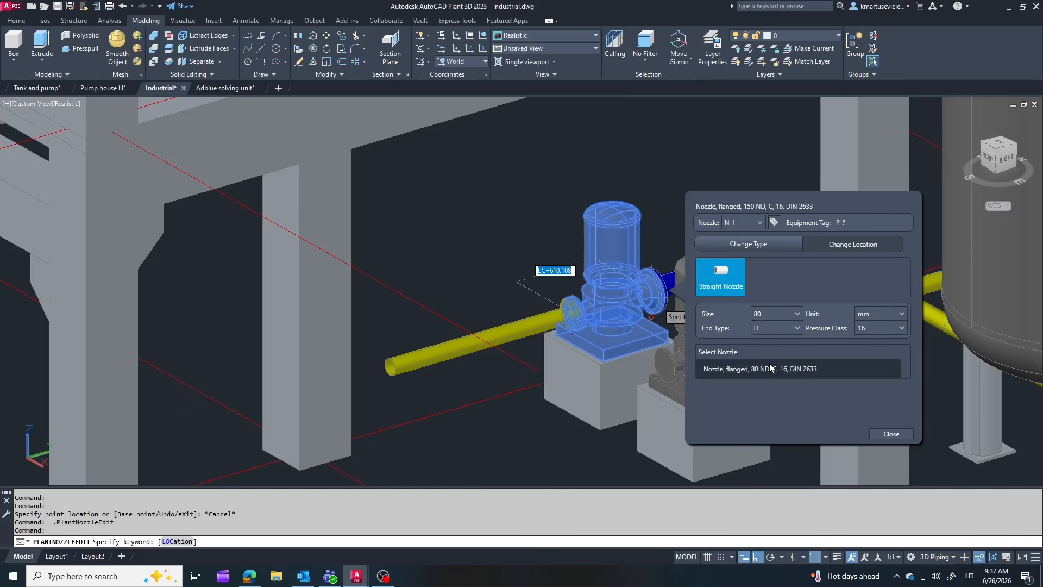
left_click(755, 367)
left_click(889, 434)
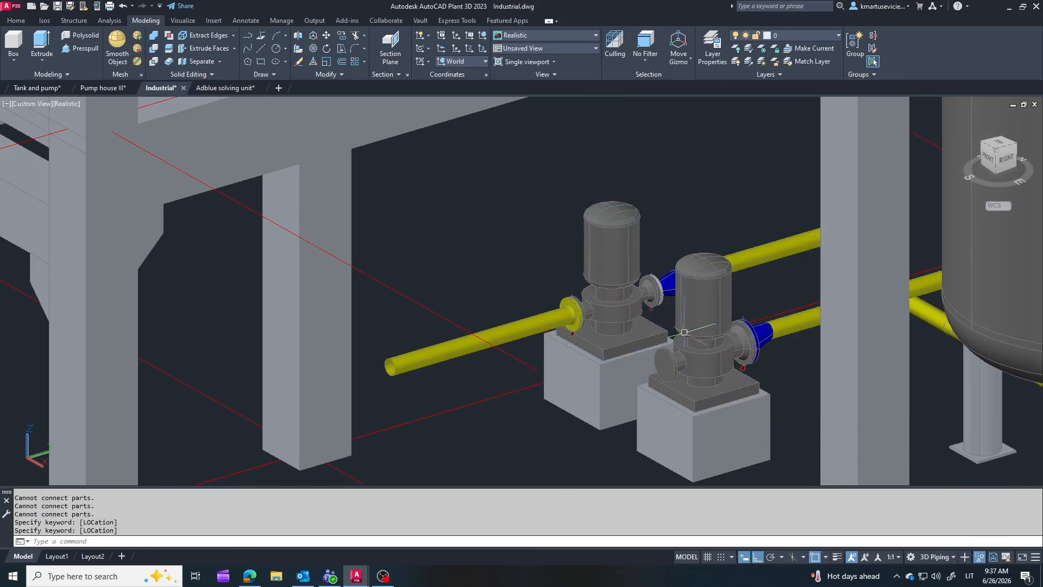
Reduce nozzle N-1 of the pump nearer the vessel to the same size as the other pump's nozzle
left_click(742, 354, "ctrl")
left_click(759, 345)
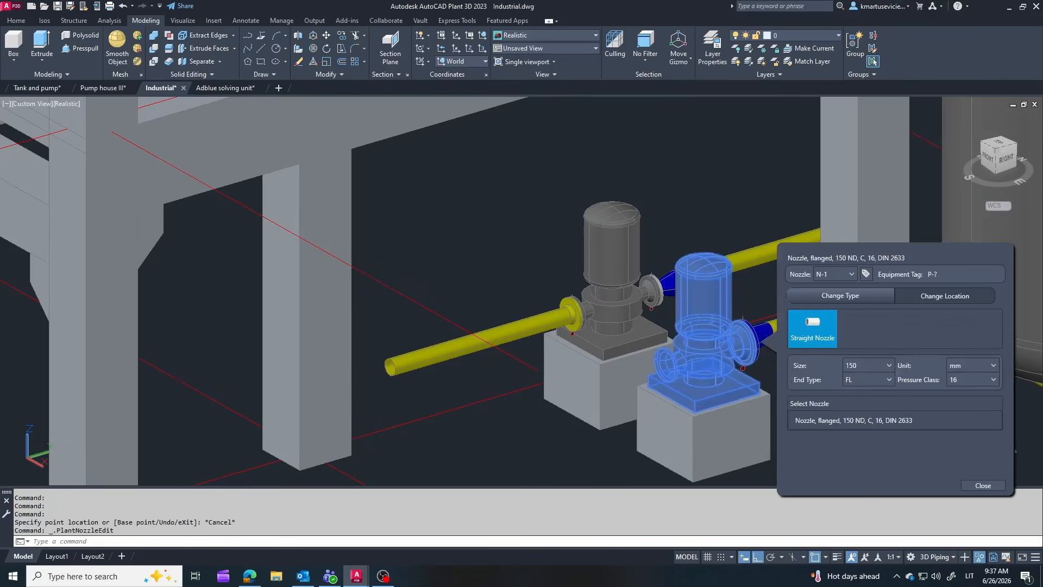
left_click(890, 365)
scroll(866, 419, "up", 1)
left_click(863, 381)
left_click(863, 419)
left_click(992, 487)
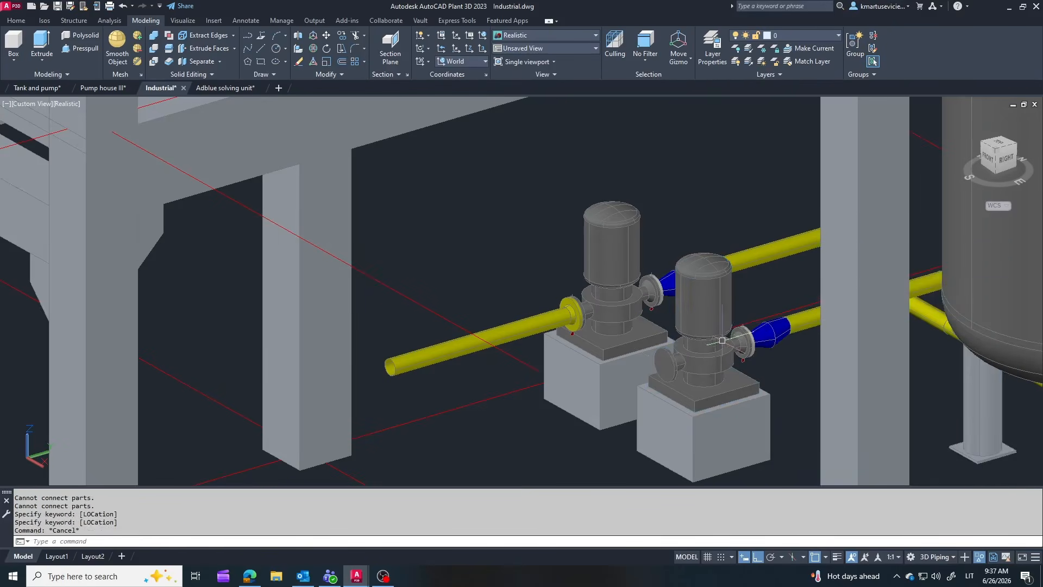
Delete the blue reducers between the 100 pipes and the nozzle flanges at both pumps
middle_click_drag(650, 285, 374, 298, "shift")
scroll(546, 304, "up", 3)
key("Escape")
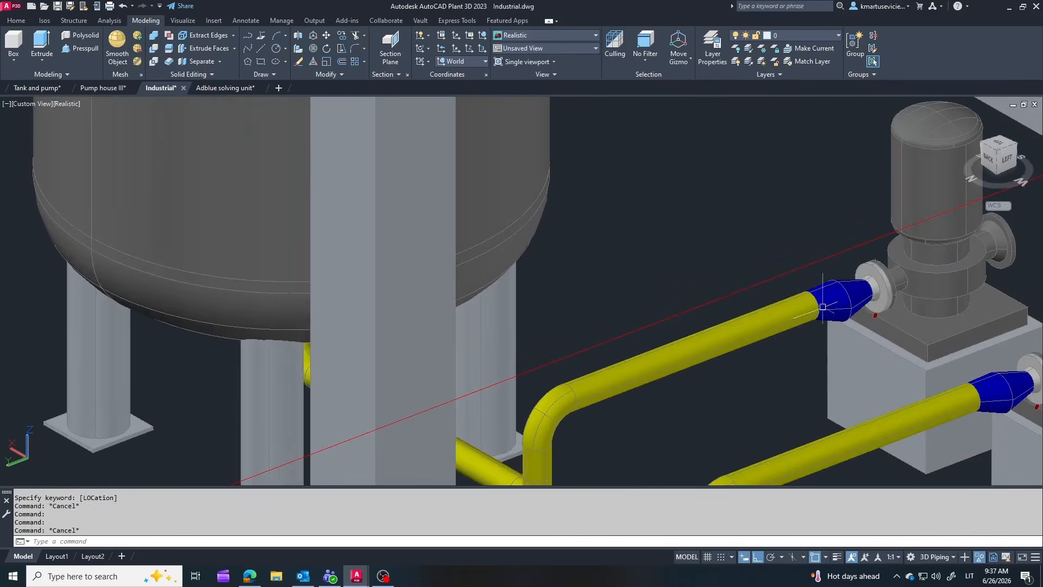
scroll(852, 344, "down", 3)
scroll(885, 351, "up", 3)
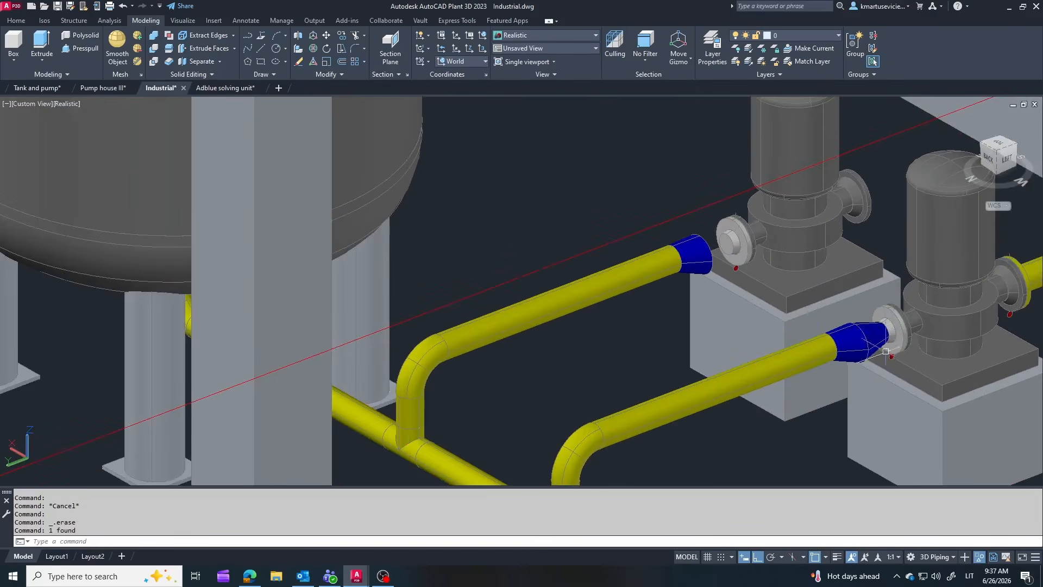
scroll(676, 207, "up", 2)
left_click(681, 255)
key("Delete")
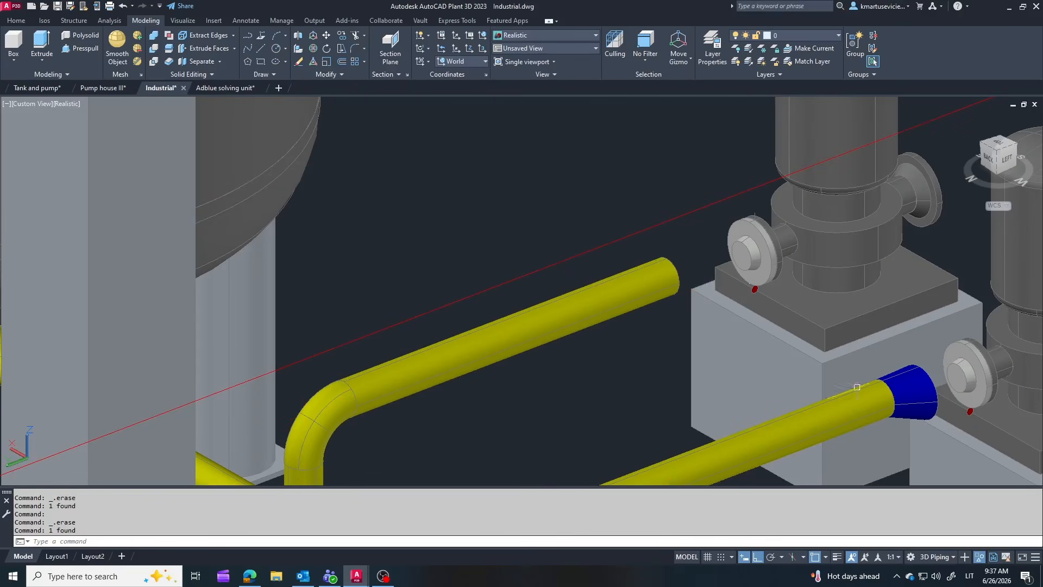
Route a short pipe from the N-1 nozzle flange of the pump nearer the vessel and set its size to 100
left_click(730, 259)
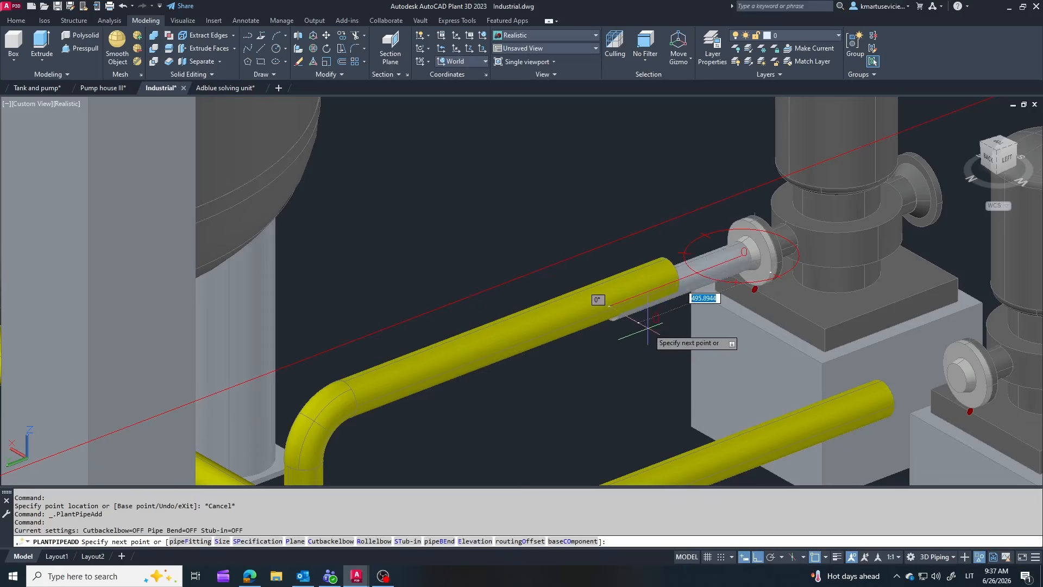
left_click(609, 306)
key("Escape")
right_click(696, 275)
left_click(711, 548)
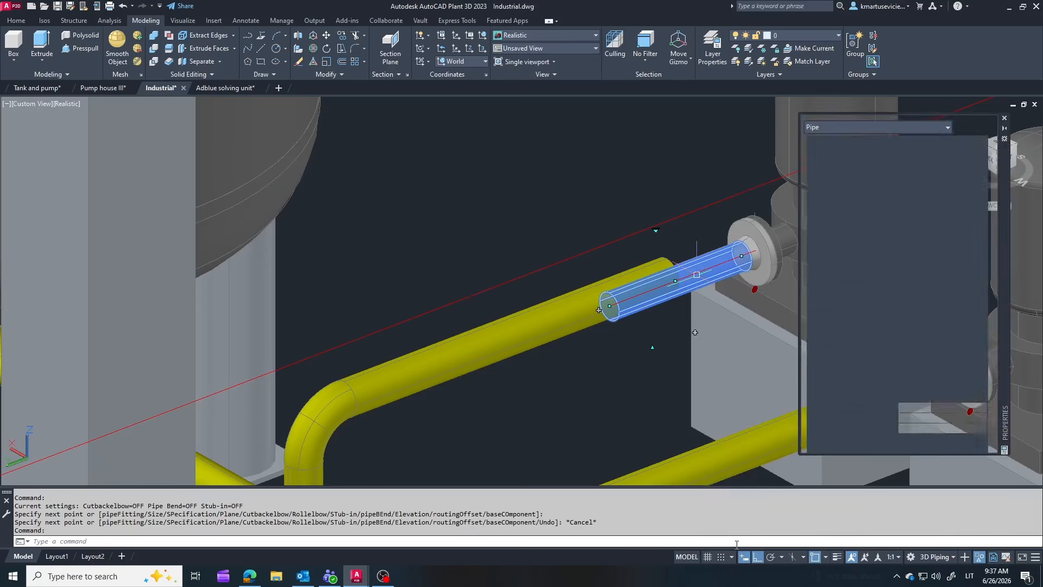
left_click(902, 323)
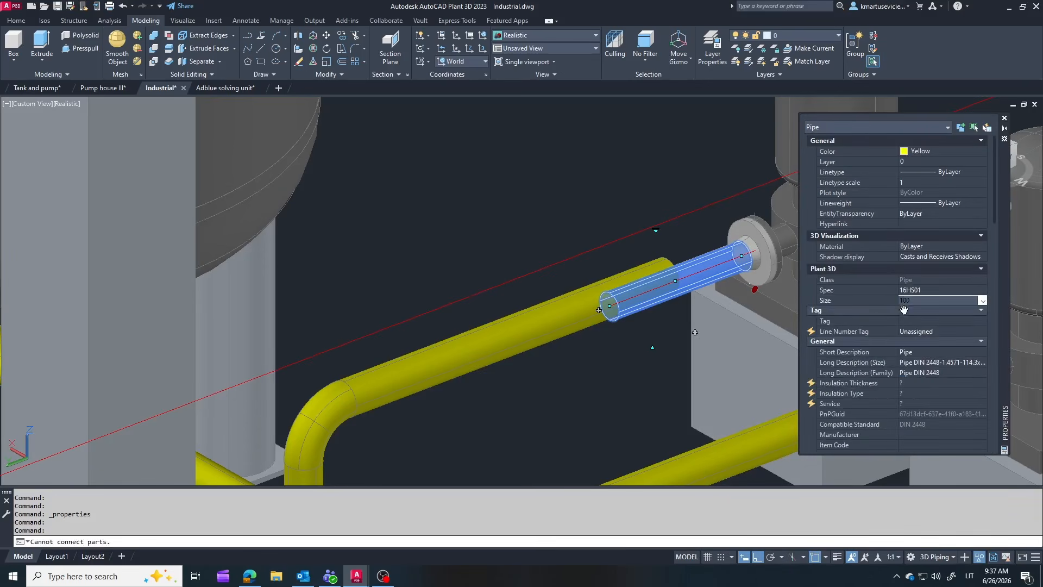
left_click(1004, 118)
Delete the short 100 pipe at the pump nearer the vessel, keeping the reducer on the flange
key("Escape")
left_click(685, 283)
key("Delete")
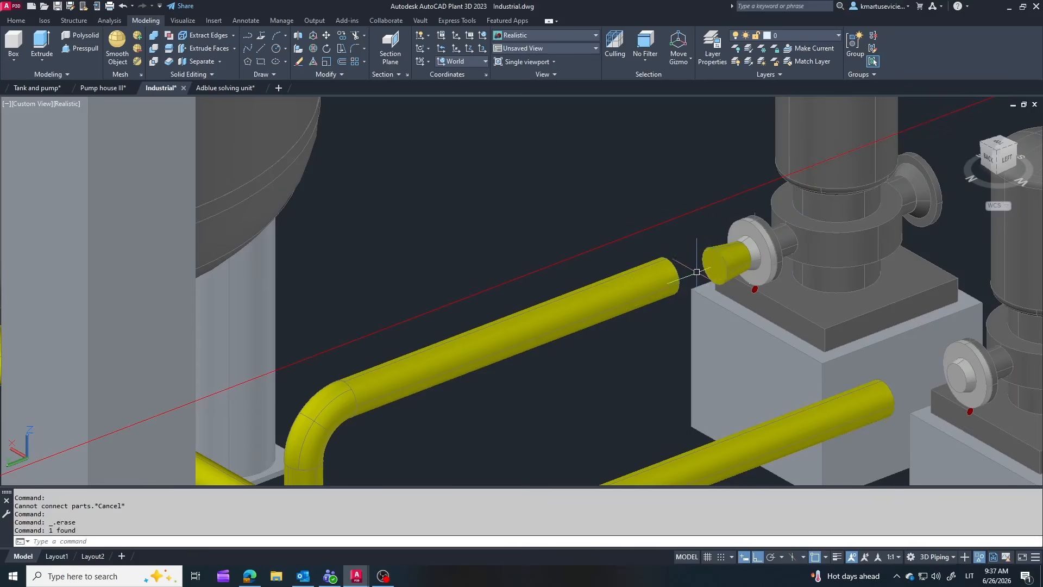
Try to substitute the yellow reducer at the pump nearer the vessel and to move it onto the pump nozzle
left_click(737, 284)
left_click(763, 260)
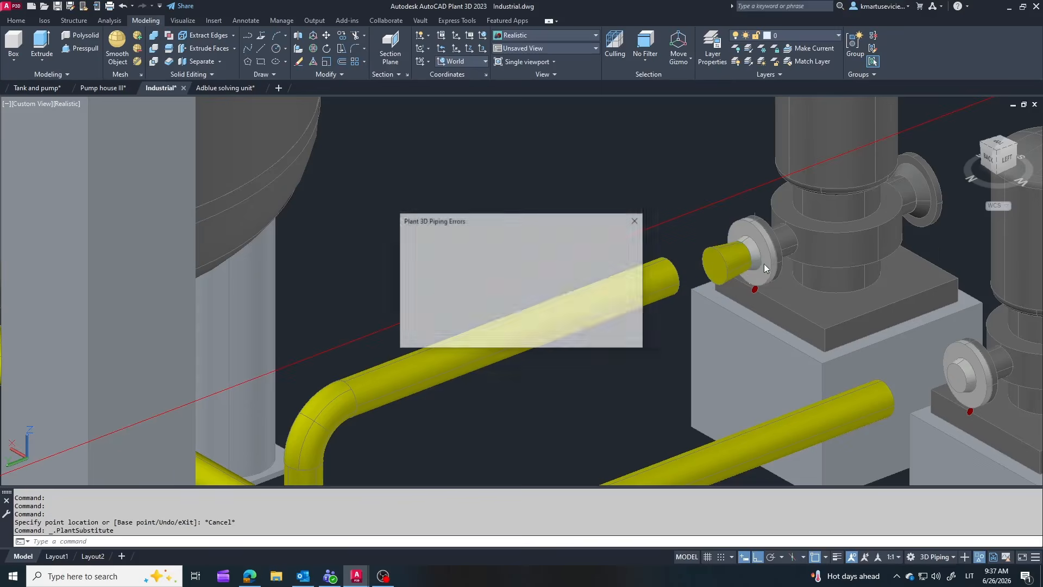
left_click(613, 341)
left_click(768, 248)
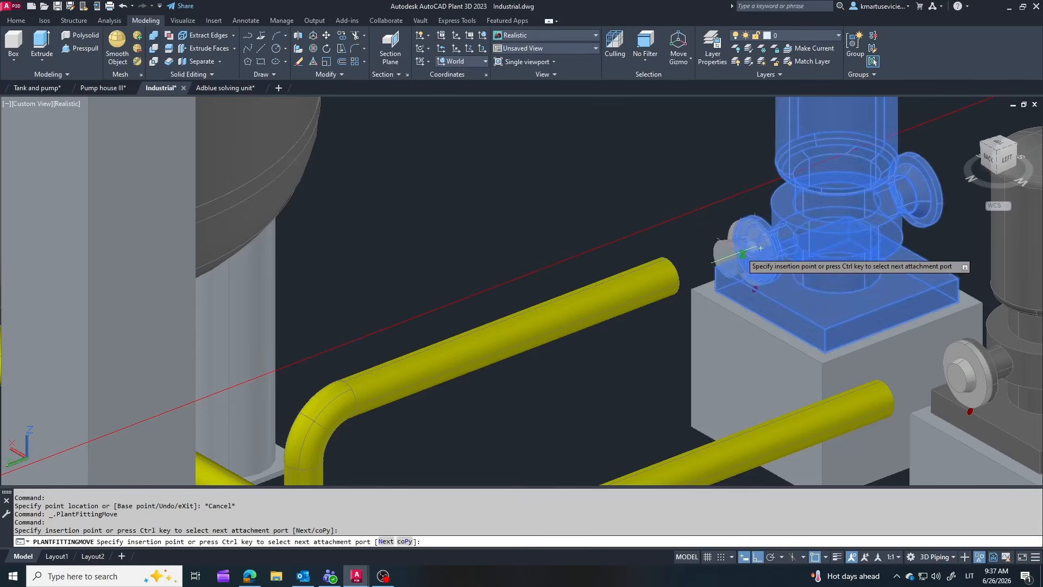
left_click(739, 257)
Rotate the yellow reducer at the flange of the pump nearer the vessel by 180 degrees about its axis
left_click(735, 260)
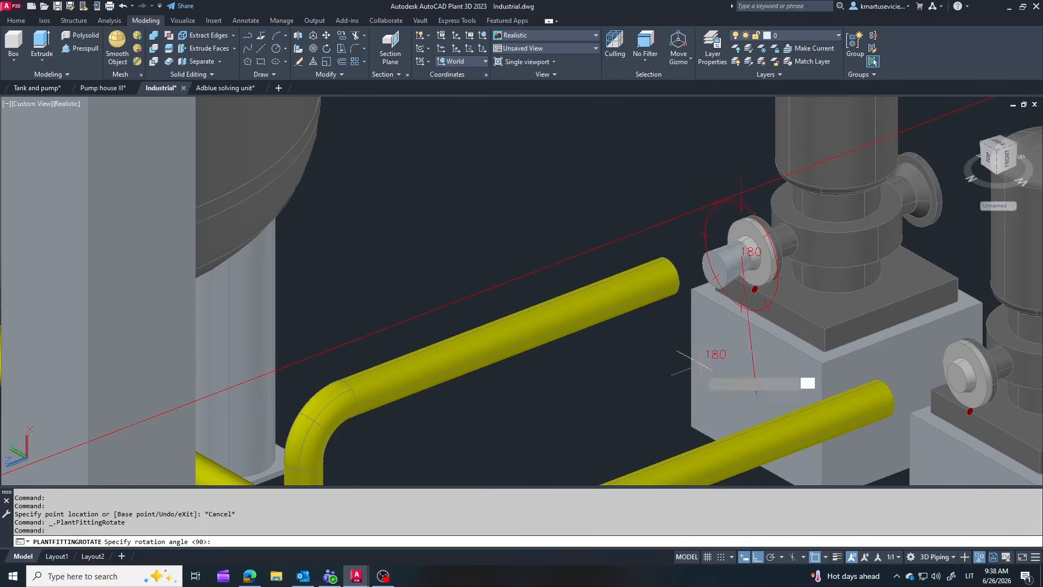
scroll(728, 359, "down", 3)
left_click(737, 415)
scroll(739, 209, "up", 2)
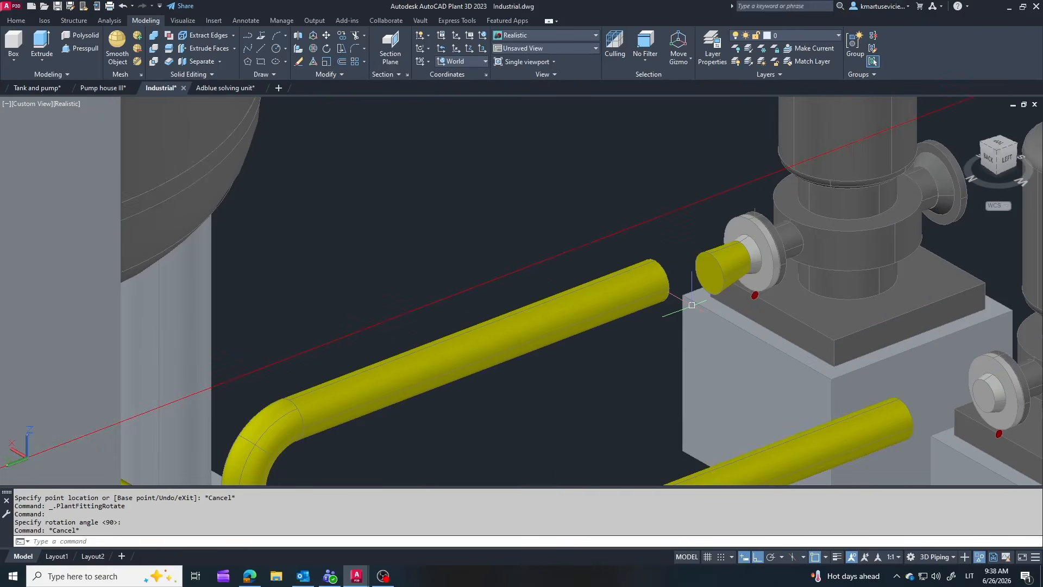
Measure the gap between the reducer at the pump nearer the vessel and the open end of its feed pipe
type("dist")
key("Return")
left_click(710, 273)
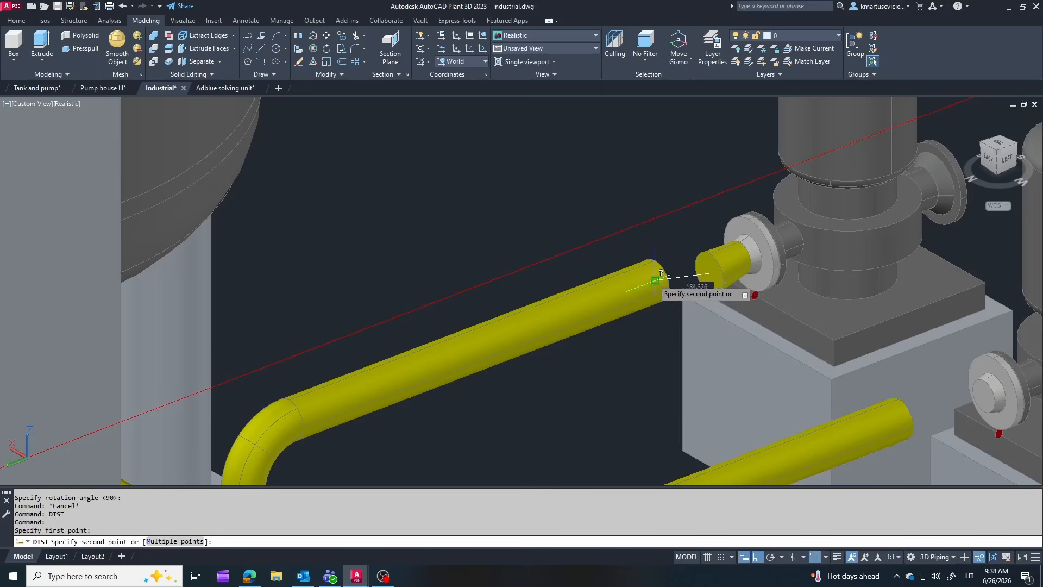
left_click(653, 279)
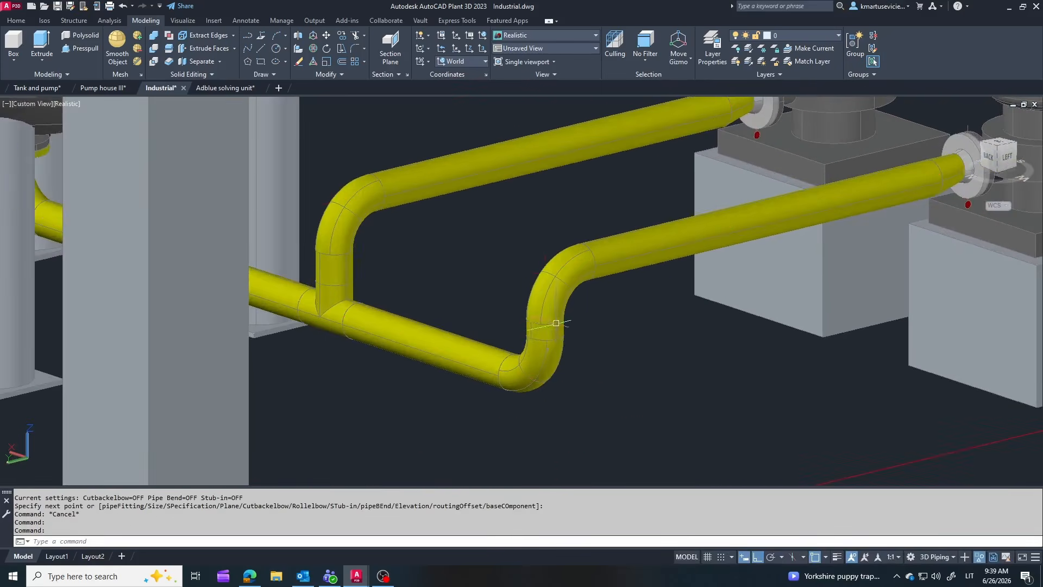
Inspect the properties of the short vertical pipe between the two elbows leading to the pump farther from the vessel
left_click(555, 322)
right_click(555, 322)
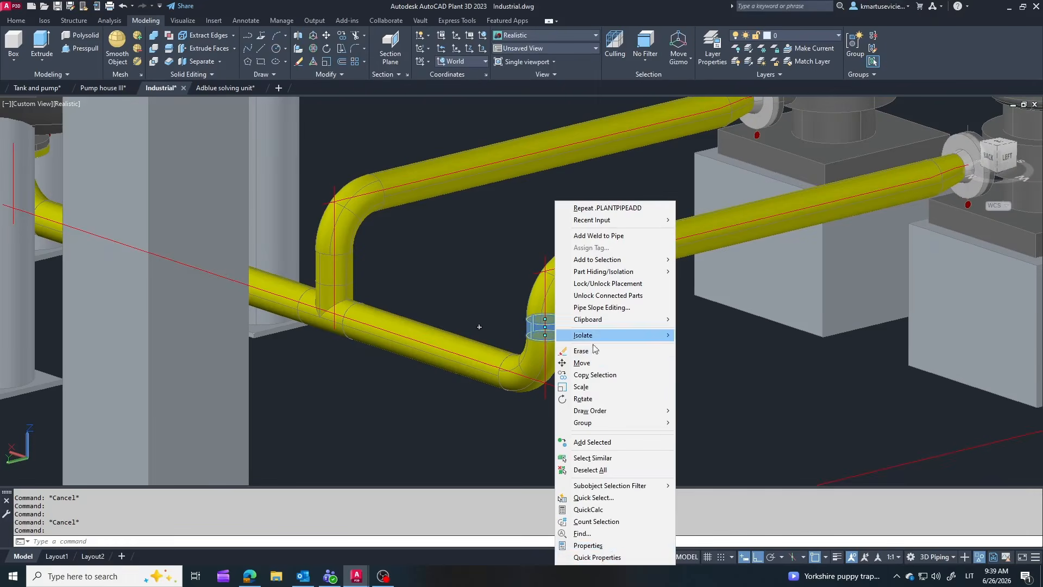
left_click(597, 545)
scroll(950, 348, "down", 5)
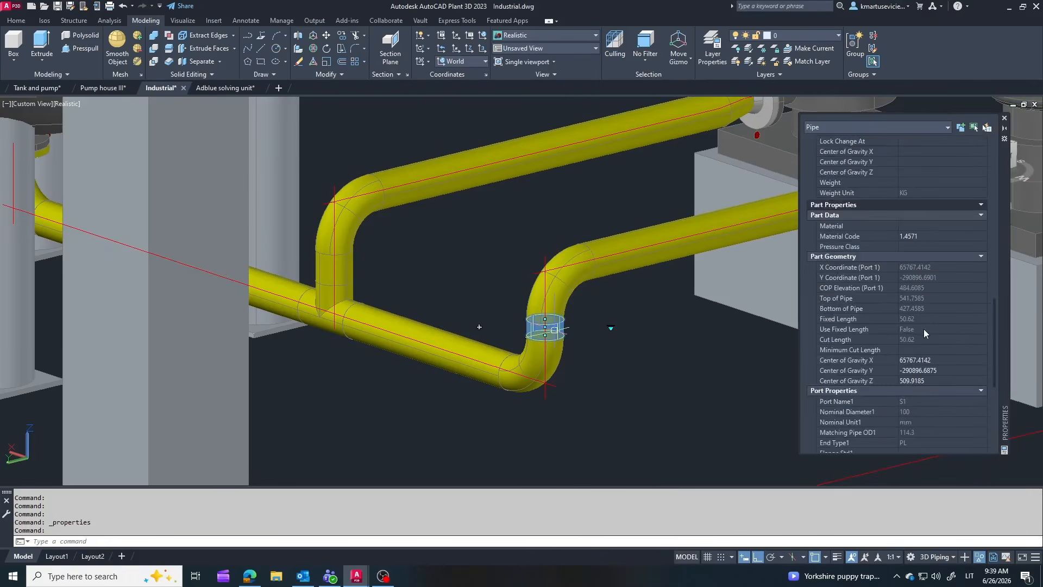
left_click(1004, 118)
scroll(720, 356, "down", 2)
key("Escape")
scroll(705, 358, "down", 1)
mouse_move(706, 359)
middle_mouse_down("shift")
mouse_move(784, 340)
mouse_move(673, 364)
mouse_move(692, 367)
mouse_move(699, 349)
mouse_move(698, 359)
middle_mouse_up("shift")
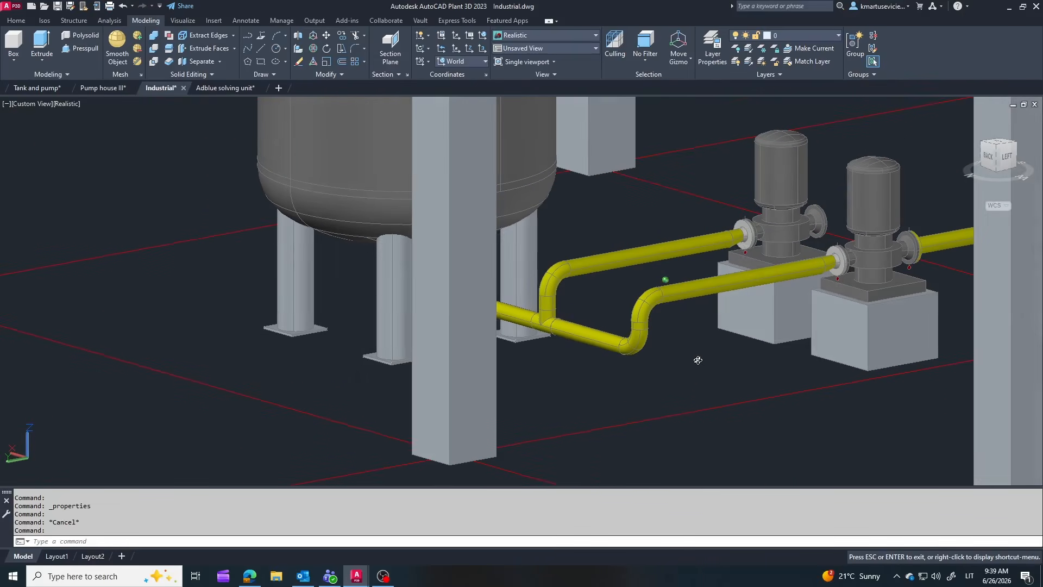
Measure the distance from the lower elbow of the suction header to the nozzle flange of the pump farther from the vessel
type("st")
key("Return")
scroll(625, 356, "up", 2)
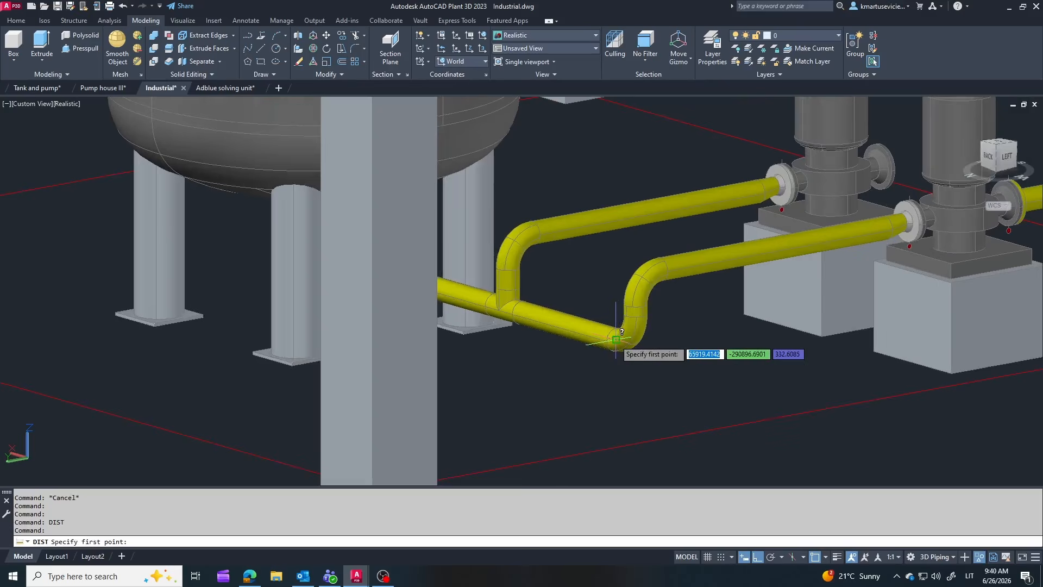
left_click(619, 343)
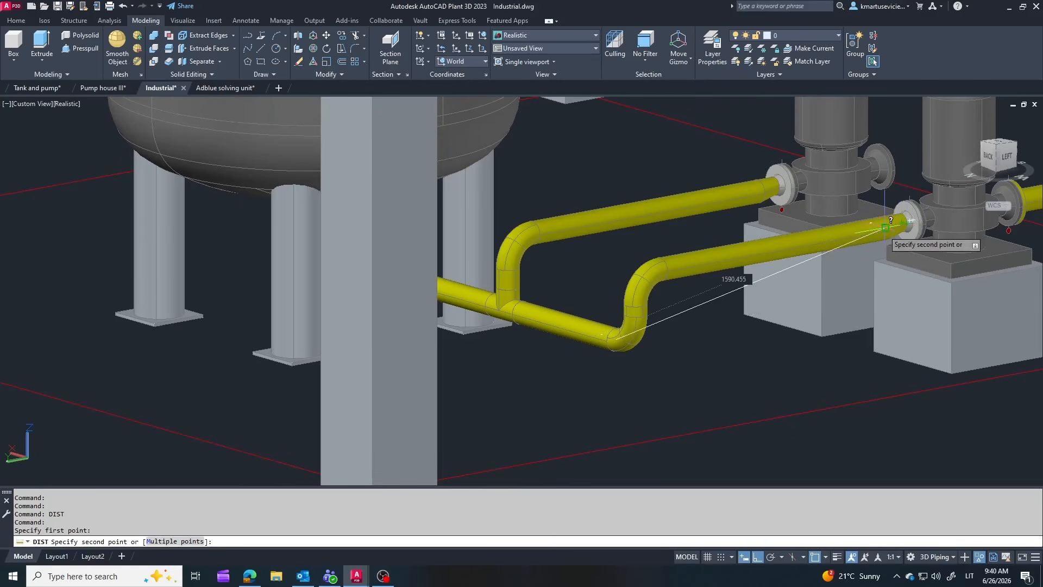
left_click(911, 220)
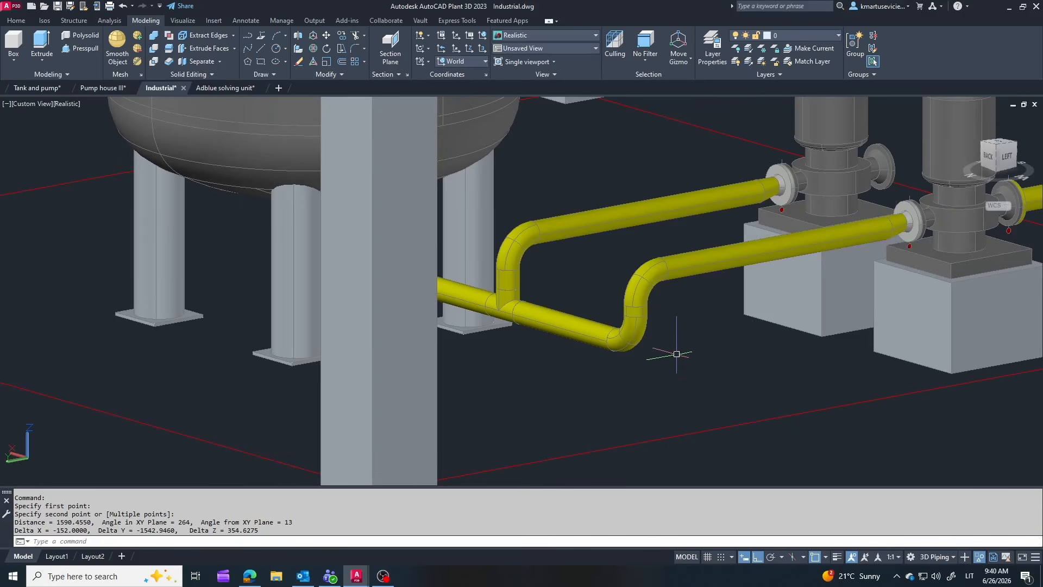
scroll(706, 339, "down", 1)
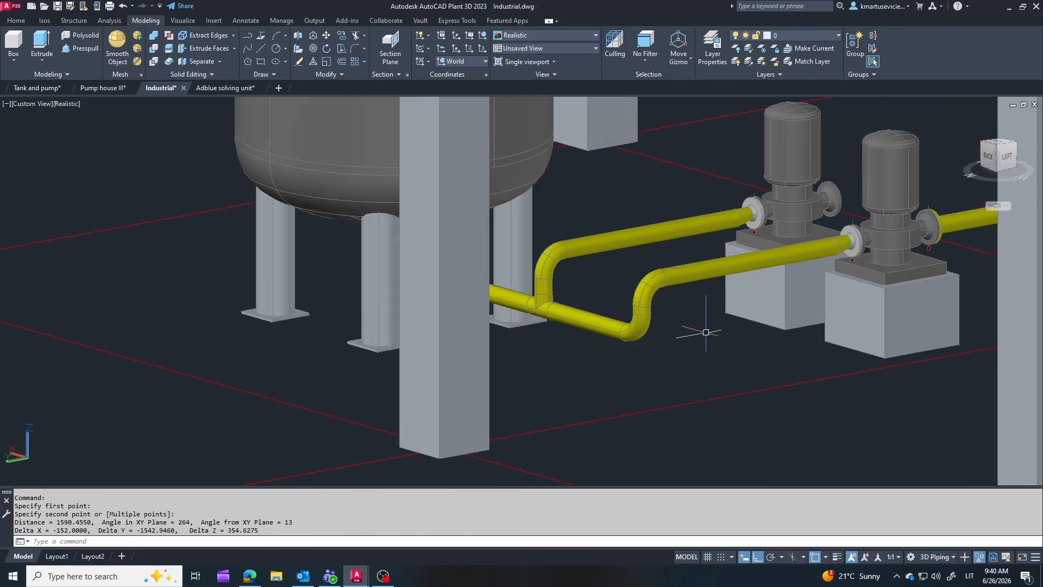
Measure the height of the concrete foundation under the pump farther from the vessel
middle_click_drag(793, 331, 761, 334, "shift")
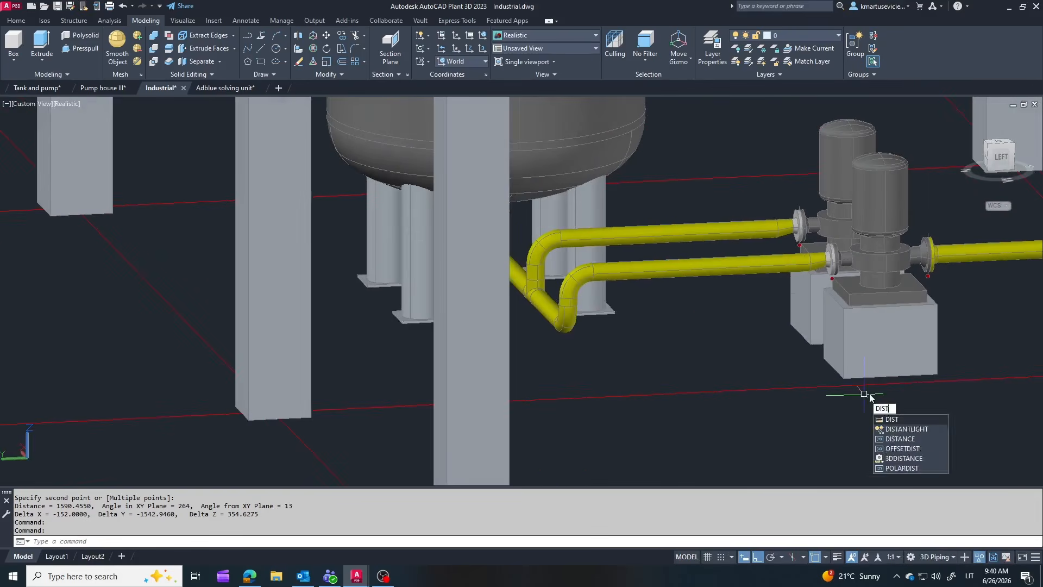
key("Return")
left_click(858, 380)
left_click(843, 310)
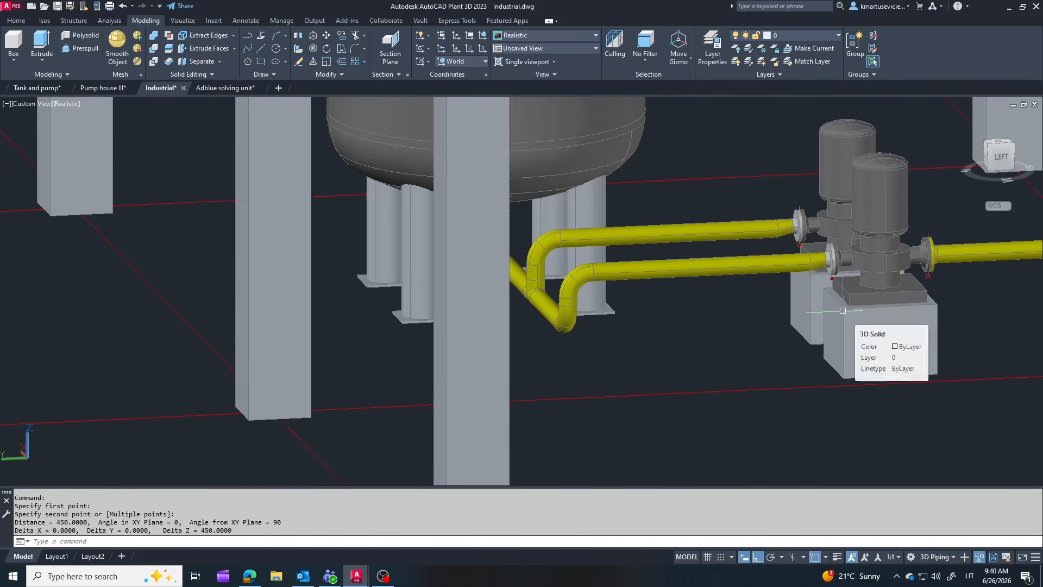
key("Escape")
Delete the yellow flange at the outlet nozzle of the pump farther from the vessel
middle_click_drag(745, 354, 422, 372, "shift")
scroll(507, 284, "up", 6)
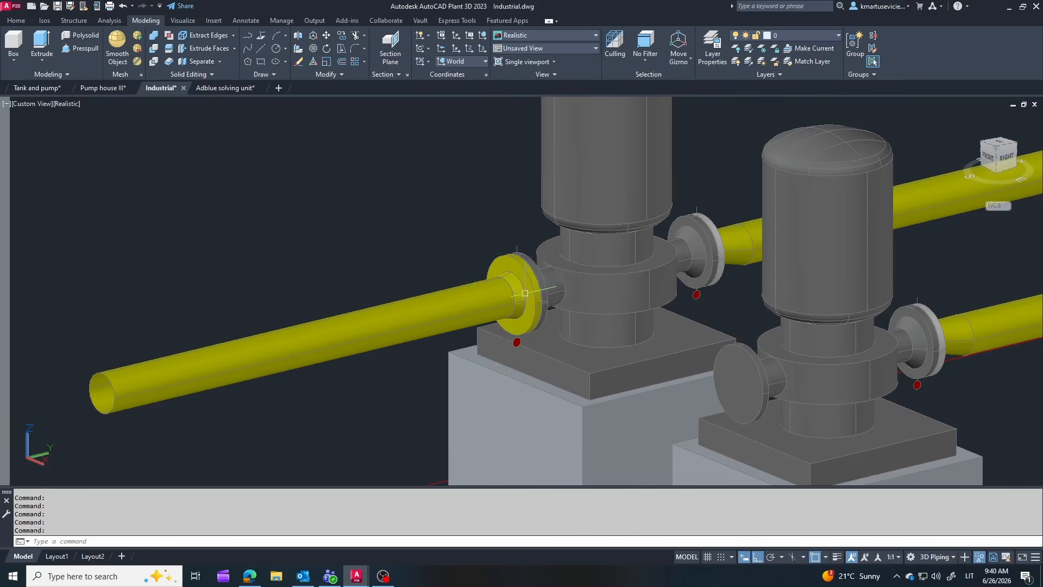
key("Delete")
scroll(530, 269, "down", 1)
Change outlet nozzle N-2 of the pump farther from the vessel to size 65, flanged, pressure class 16, DIN 2633
left_click(530, 270)
left_click(516, 277)
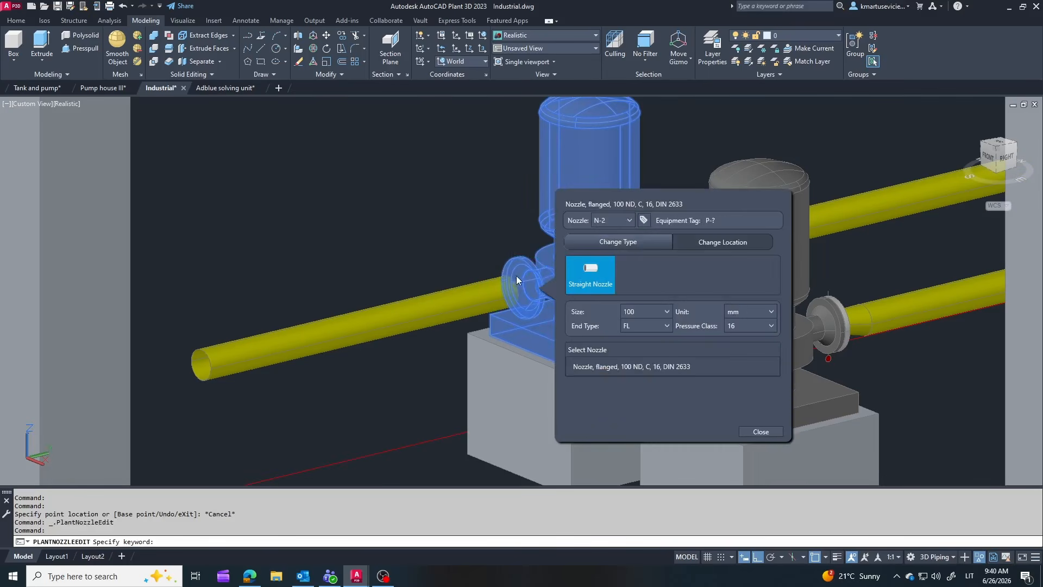
left_click(666, 310)
left_click(630, 369)
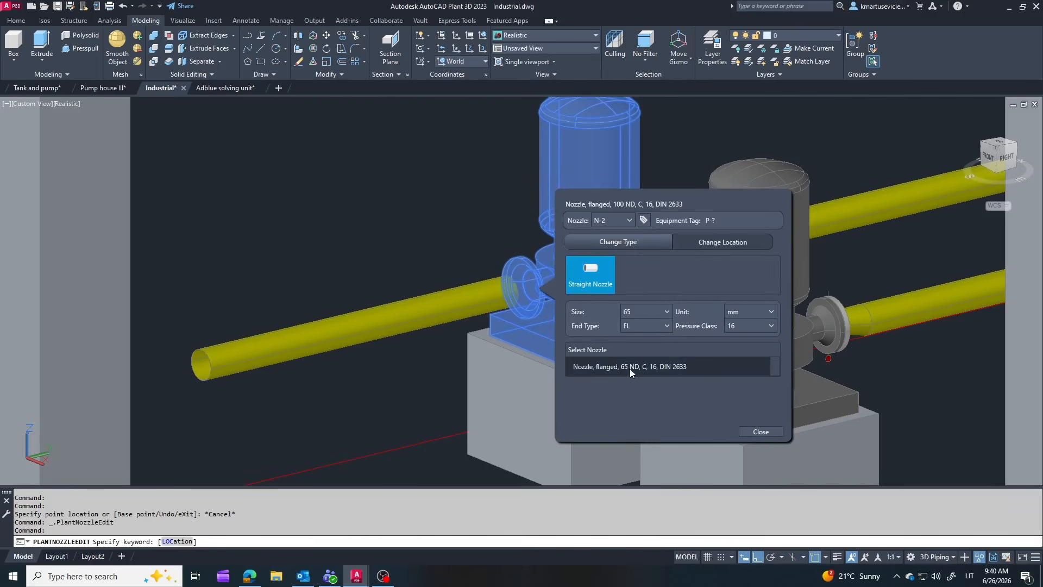
key("Escape")
Change outlet nozzle N-2 of the pump nearer the vessel to size 65, flanged, pressure class 16, DIN 2633
left_click(679, 360)
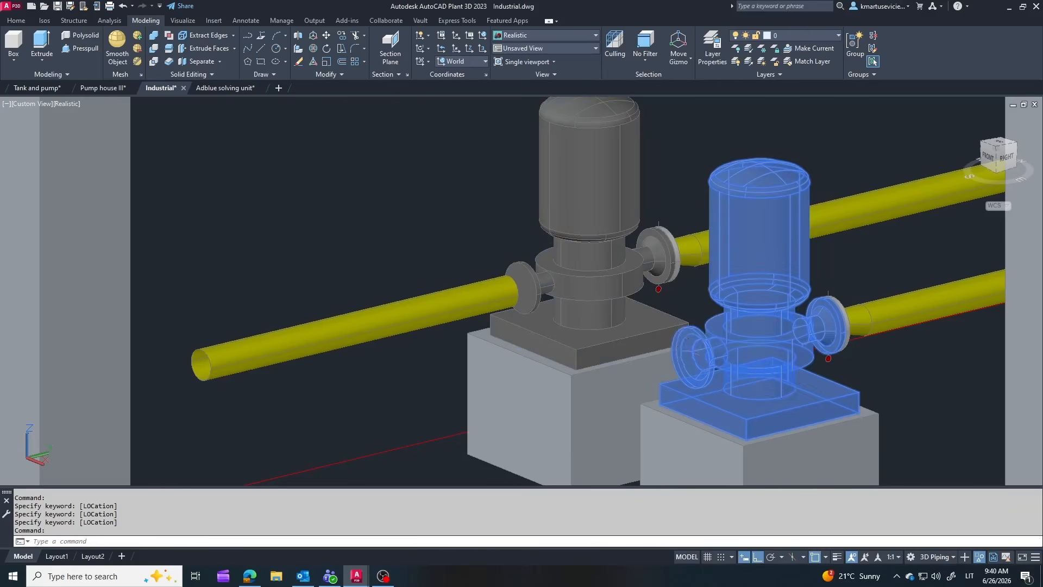
left_click(828, 358)
left_click(803, 429)
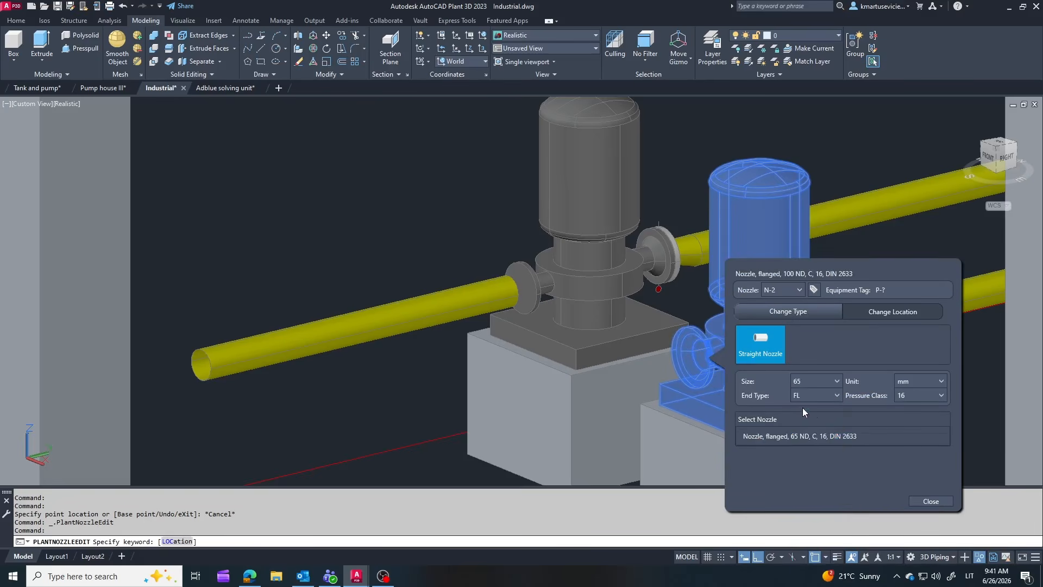
Route a pipe with a bend and a flange from the N-2 nozzle of the pump farther from the vessel
left_click(525, 276)
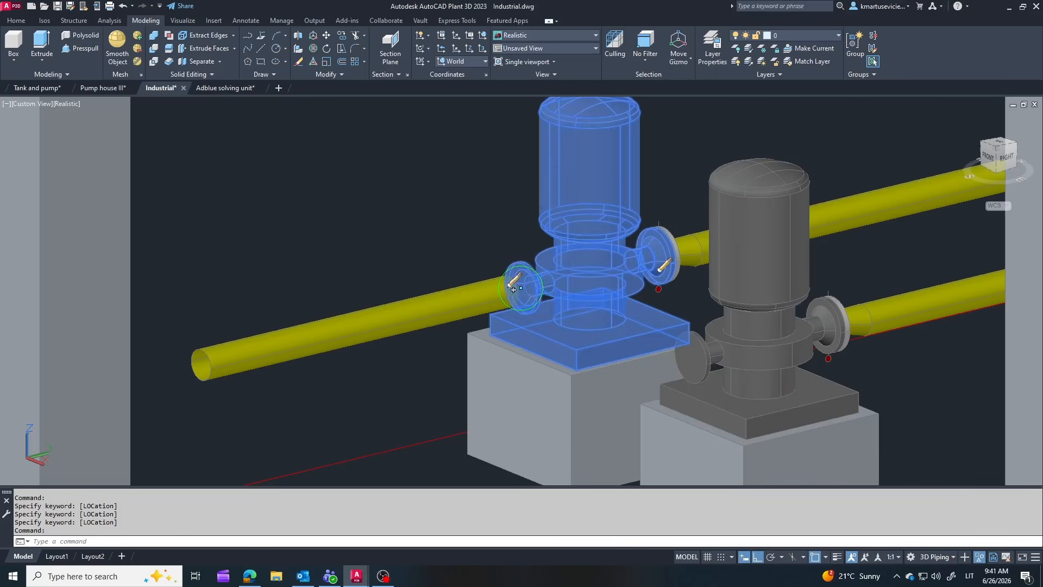
left_click(509, 289)
left_click(421, 264)
key("Escape")
scroll(504, 296, "up", 2)
Delete the bent pipe run at the N-2 nozzle of the pump farther from the vessel, keeping the flange
left_click(511, 292)
left_click(297, 340)
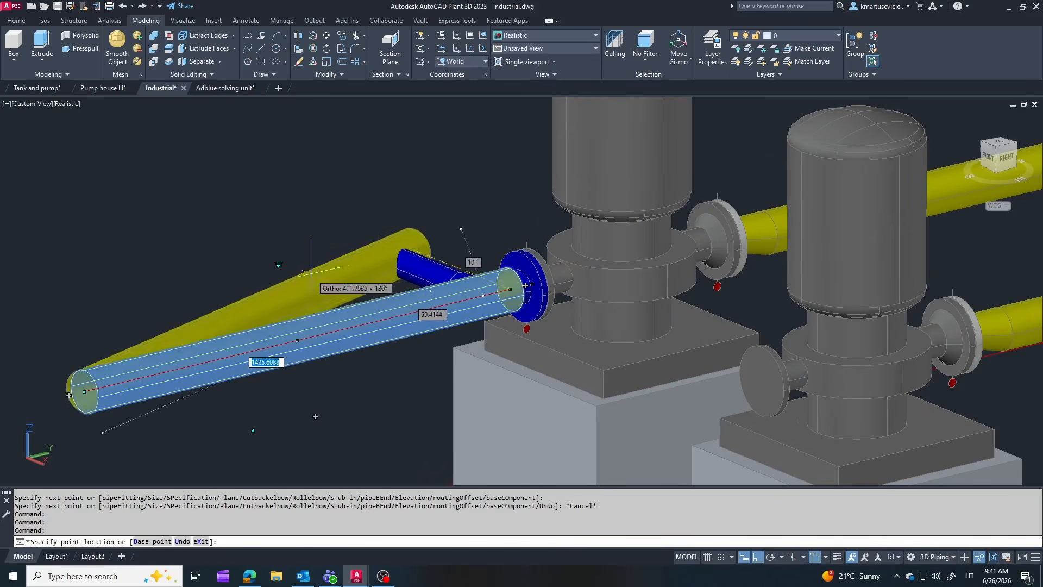
key("Escape")
key("Escape")
left_click(434, 277)
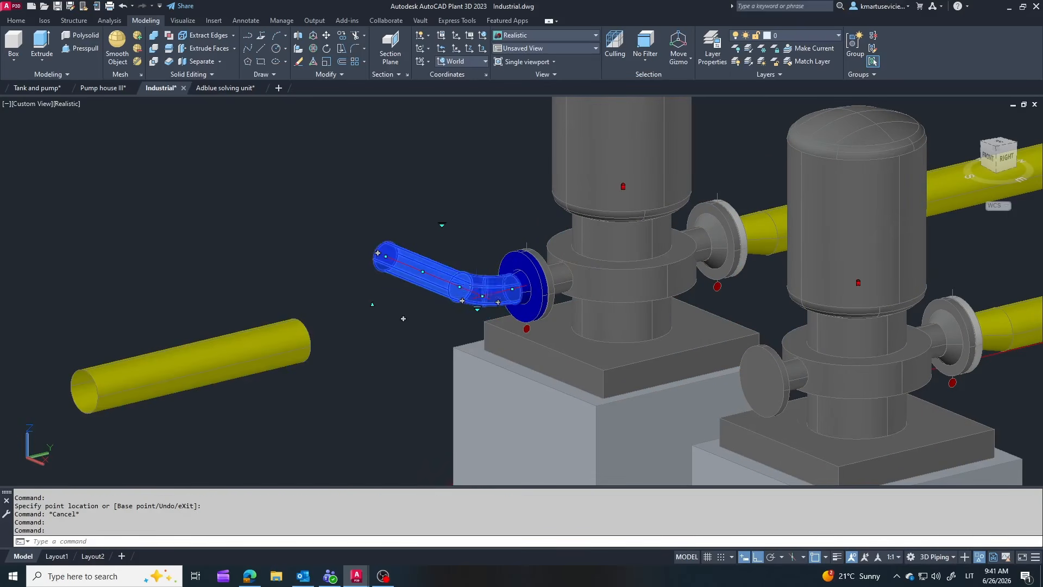
key("Delete")
Route a short straight pipe from the blue N-2 flange of the pump farther from the vessel
left_click(509, 290)
left_click(509, 289)
left_click(385, 317)
key("Escape")
Set the short outlet pipe's size to 80 and delete the pipe, keeping the 80x65 reducer on the flange
left_click(426, 308)
right_click(423, 308)
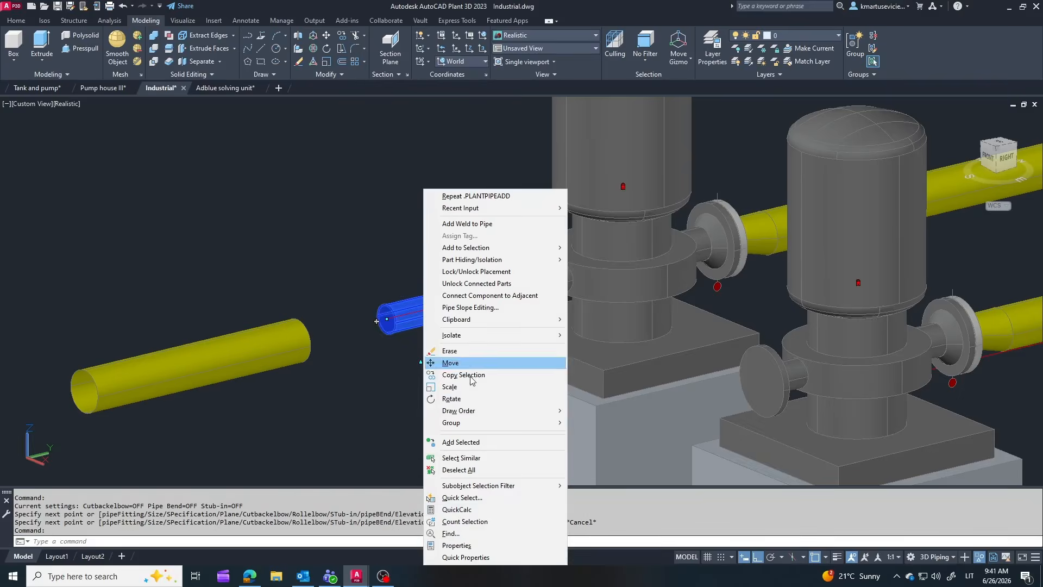
left_click(456, 545)
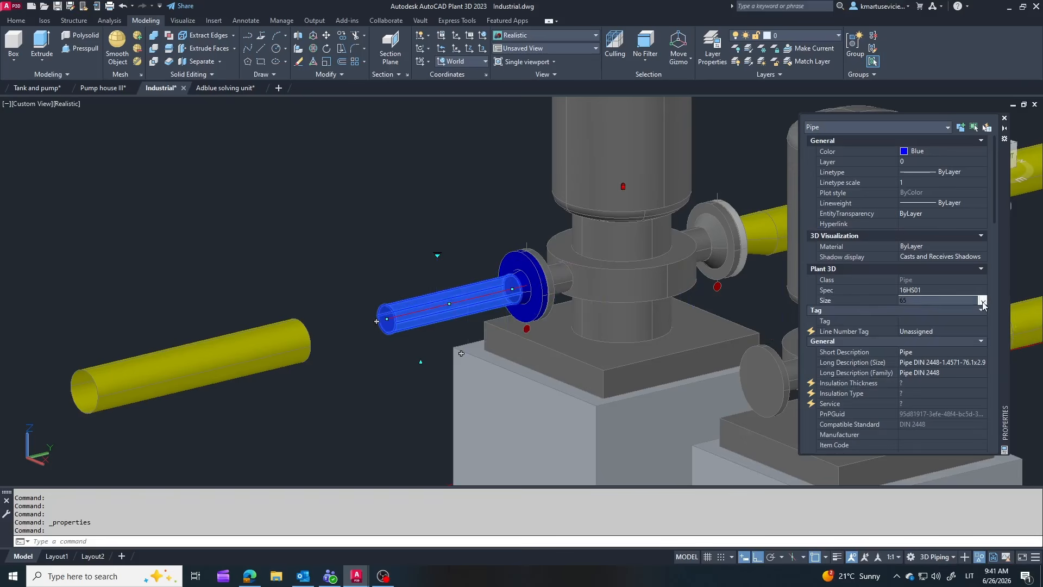
left_click(905, 322)
key("Delete")
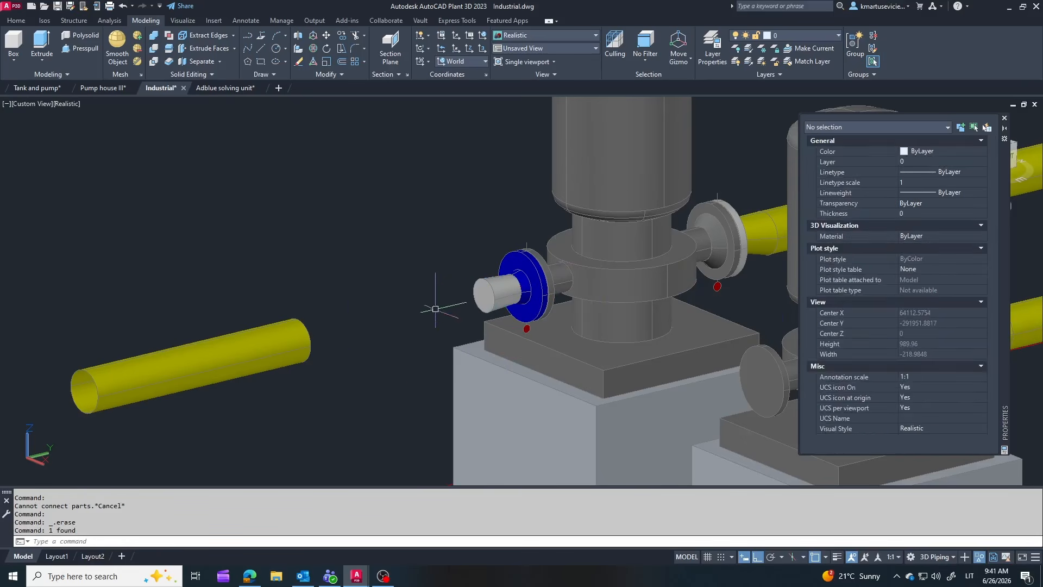
Delete the detached yellow pipe left in front of the pump outlet
key("Escape")
left_click(262, 344)
key("Delete")
Route a straight size 80 pipe from the open end of the 80x65 reducer away from the pump
left_click(497, 296)
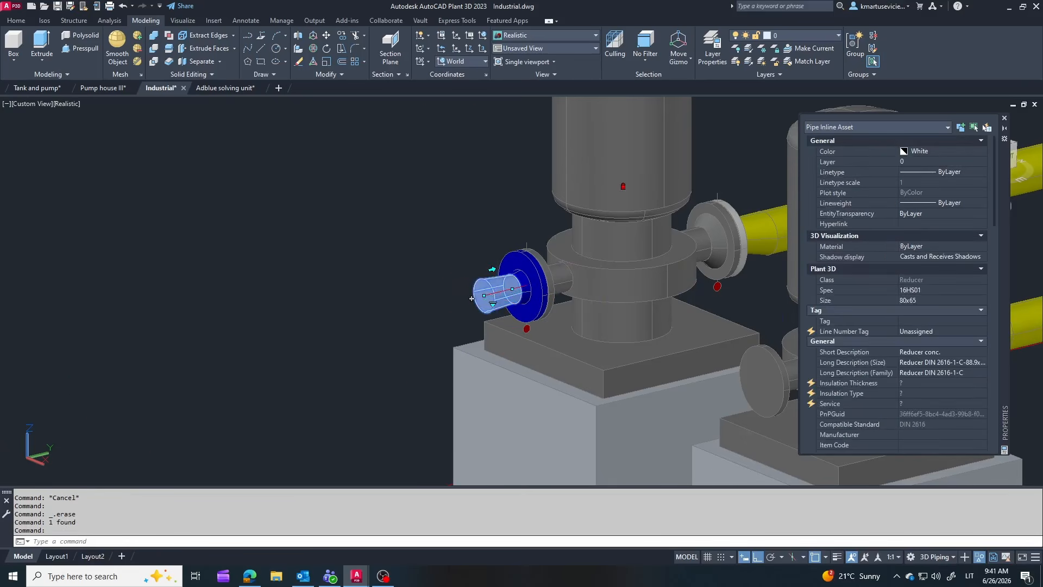
left_click(471, 298)
scroll(478, 299, "down", 5)
left_click(376, 345)
key("Escape")
Continue the size 80 outlet pipe of the pump farther from the vessel vertically up through the floor slab
scroll(597, 319, "up", 2)
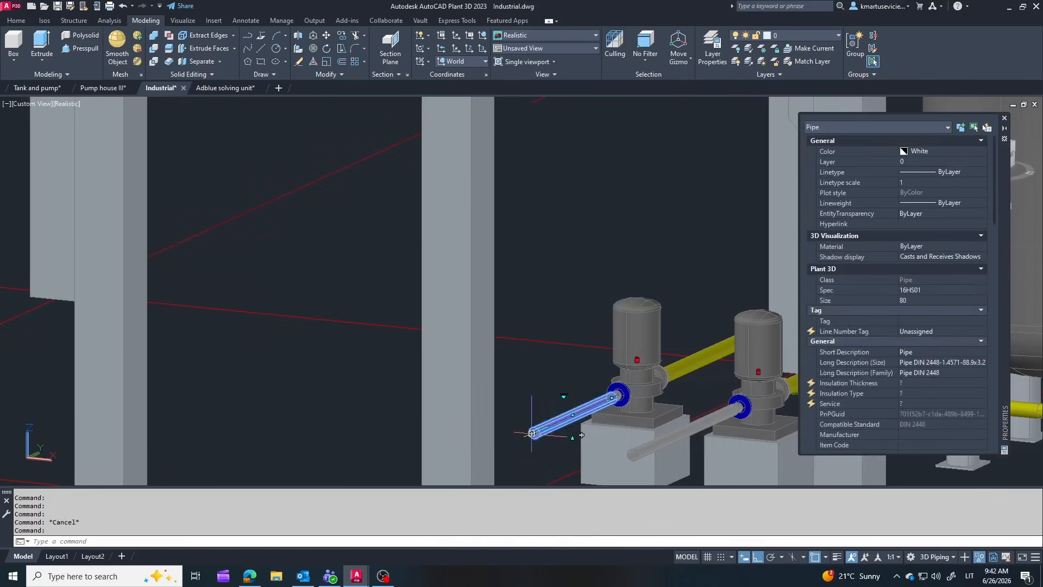
left_click(529, 432)
right_click(557, 262, "ctrl")
scroll(556, 261, "down", 4)
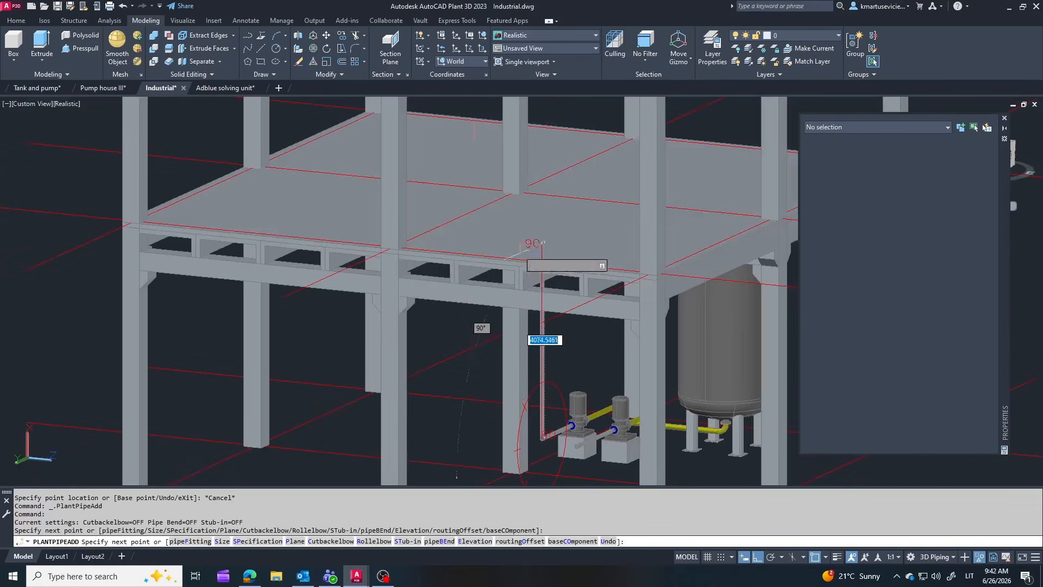
left_click(486, 109)
key("Escape")
Connect the outlet pipe of the pump nearer the vessel to the horizontal outlet pipe of the other pump
scroll(549, 196, "up", 5)
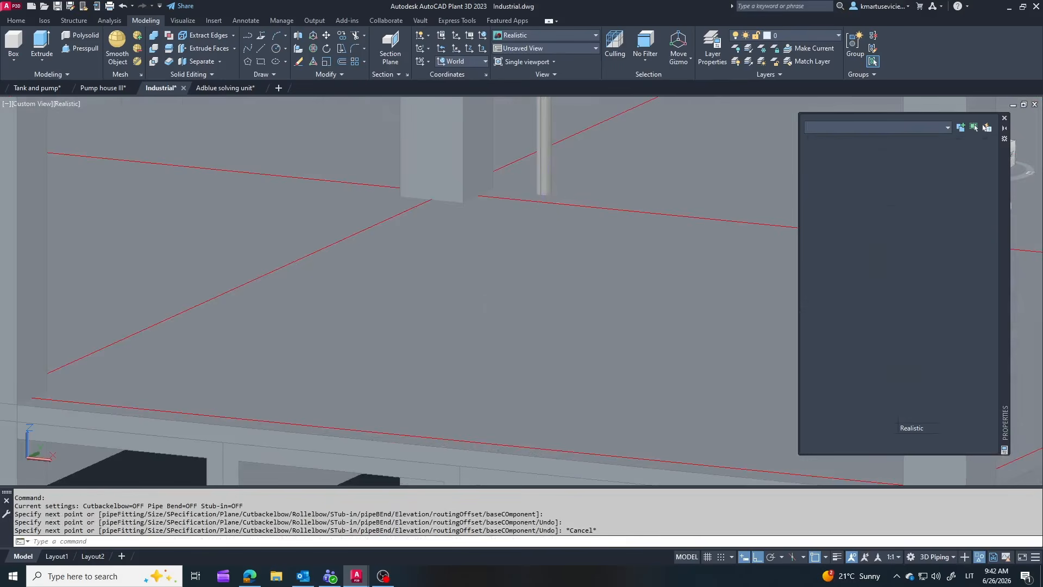
middle_click_drag(549, 197, 328, 198, "shift")
scroll(380, 413, "up", 6)
left_click(476, 404)
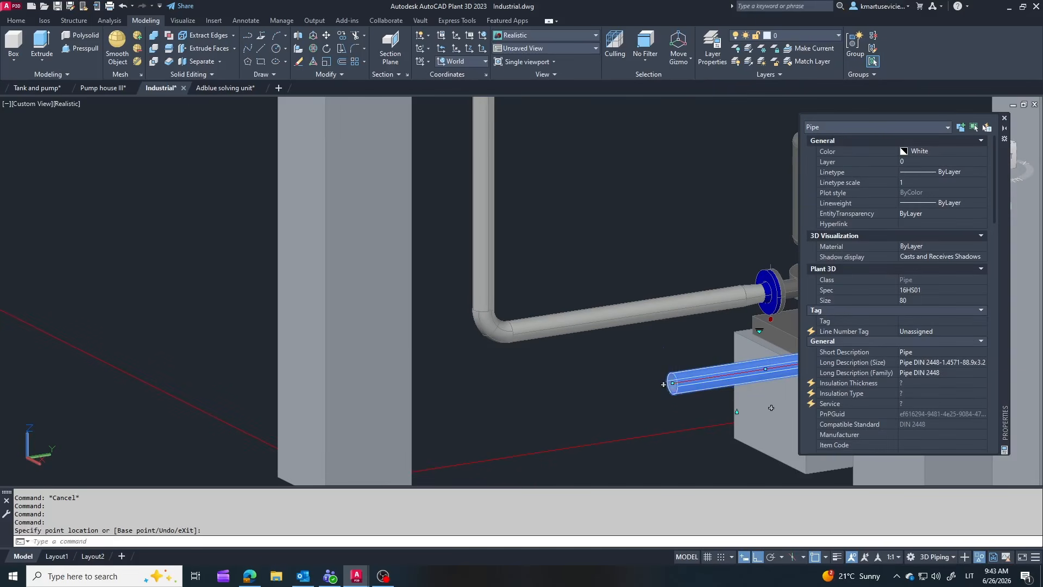
left_click(664, 383)
left_click(554, 325)
scroll(478, 419, "down", 5)
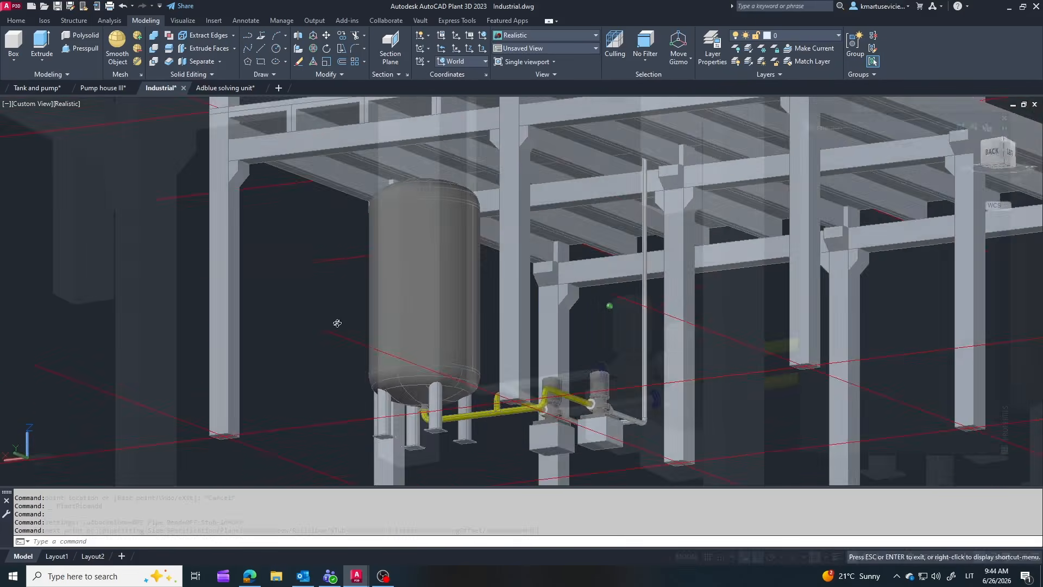
Route a long horizontal pipe from the top of the vertical riser toward the open side of the building
middle_click_drag(337, 322, 659, 357, "shift")
scroll(606, 461, "down", 3)
scroll(593, 230, "up", 4)
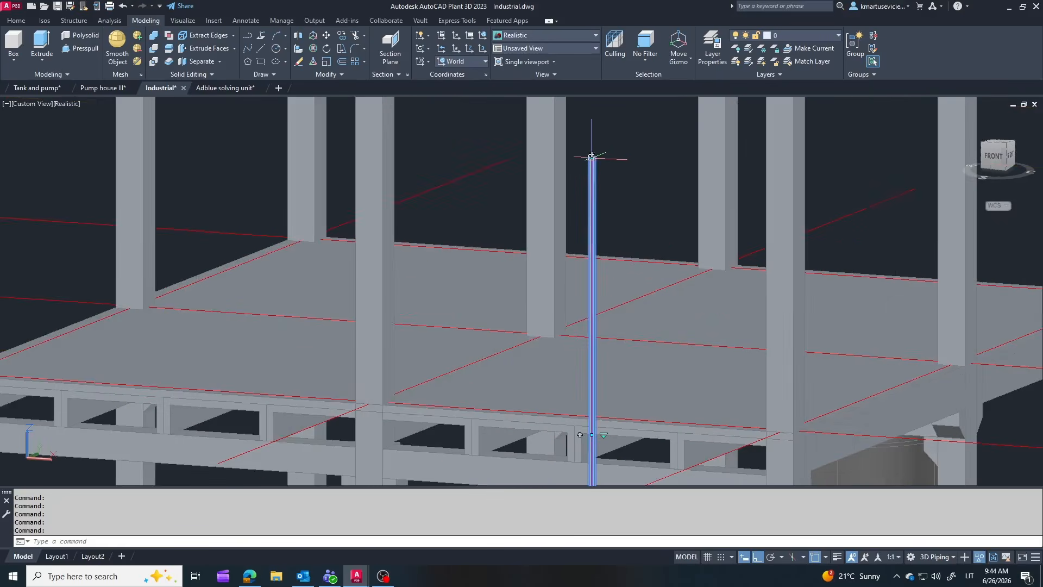
scroll(591, 157, "up", 3)
left_click(591, 157)
scroll(438, 245, "down", 7)
scroll(445, 261, "up", 2)
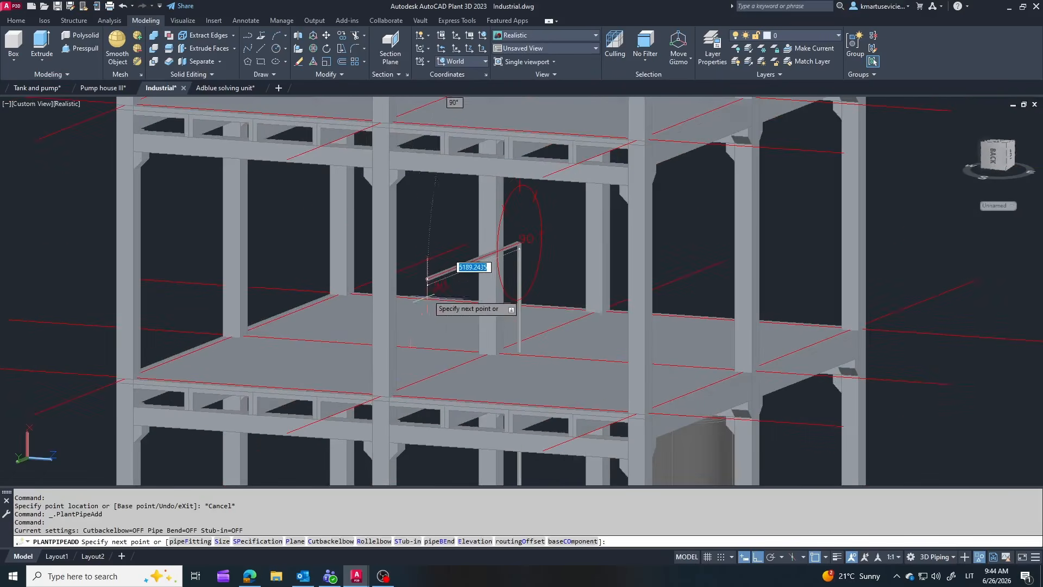
left_click(81, 414)
key("Escape")
Lower the top of the riser and its horizontal run to the level of the floor slab
scroll(493, 260, "up", 4)
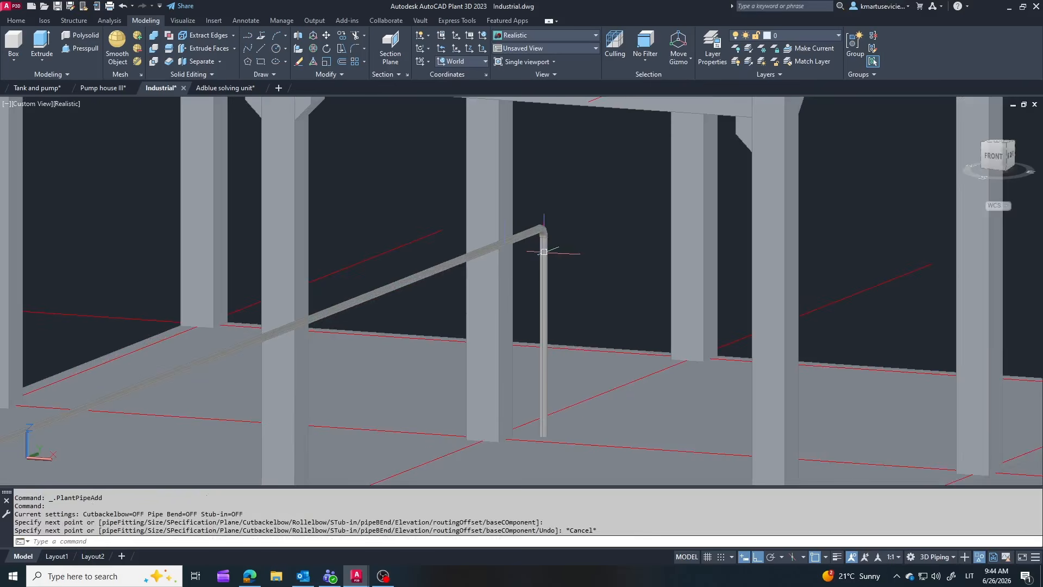
left_click(544, 250)
left_click(543, 237)
left_click(615, 421)
scroll(614, 421, "down", 2)
key("Escape")
middle_click_drag(608, 470, 606, 418)
scroll(600, 435, "down", 2)
key("Escape")
scroll(606, 419, "up", 2)
left_click(607, 402)
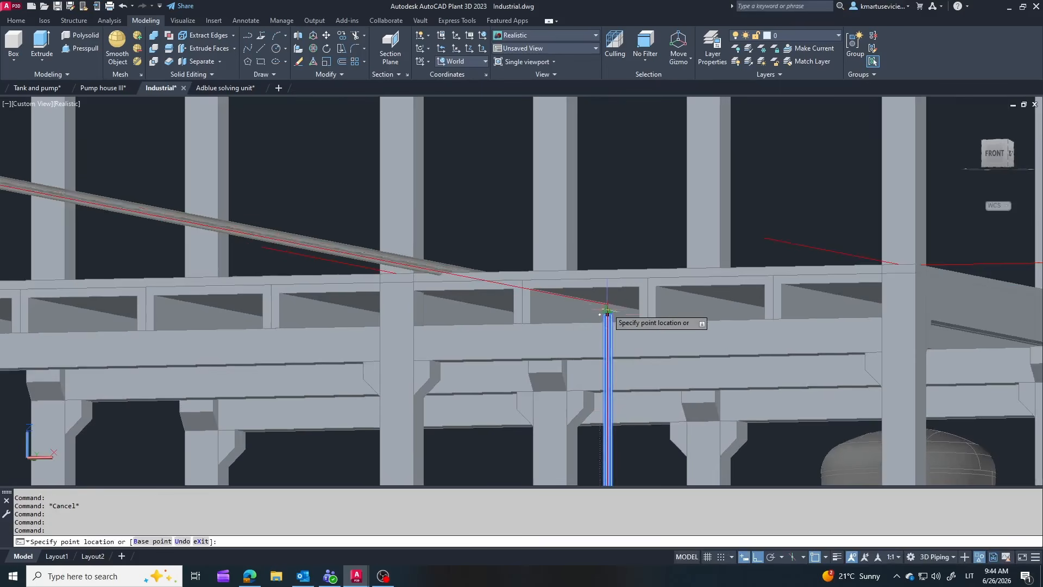
left_click(607, 303)
key("Escape")
scroll(624, 291, "down", 3)
middle_click_drag(647, 269, 622, 380, "shift")
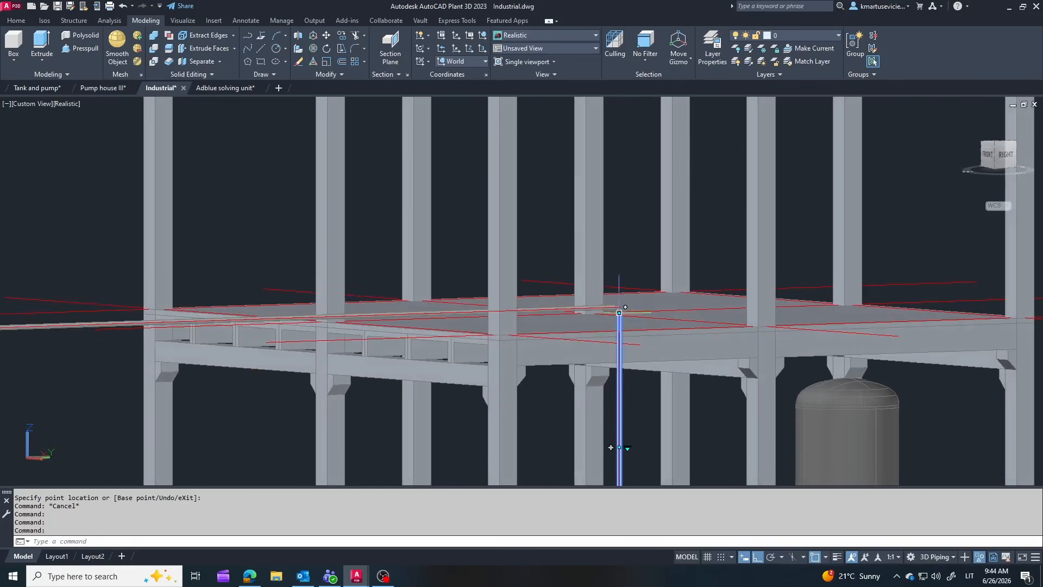
Raise the top of the riser and its horizontal run to just below the beams of the upper floor
left_click(618, 312)
scroll(617, 399, "down", 5)
scroll(606, 288, "up", 2)
middle_click_drag(622, 327, 621, 298, "shift")
scroll(622, 324, "up", 6)
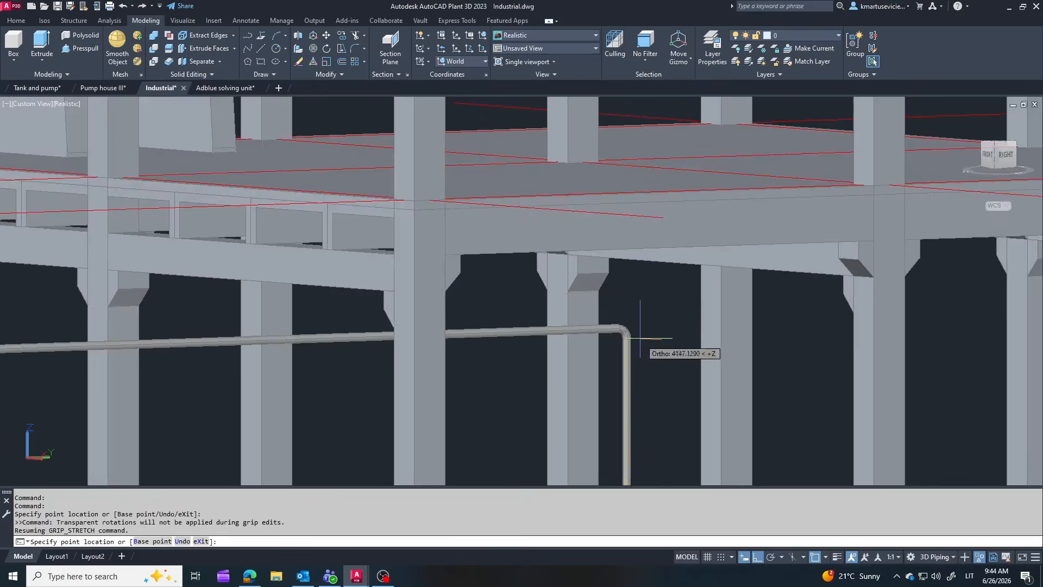
middle_click_drag(640, 338, 609, 289, "shift")
left_click(639, 273)
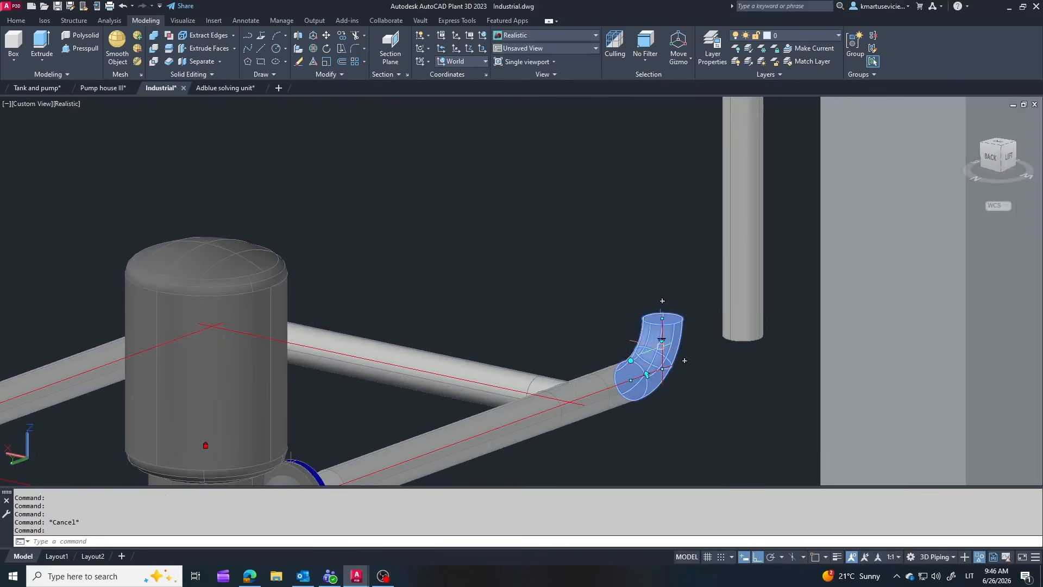
Move the vertical riser onto the upward-facing elbow at the end of the pump outlet pipe
left_click(717, 380)
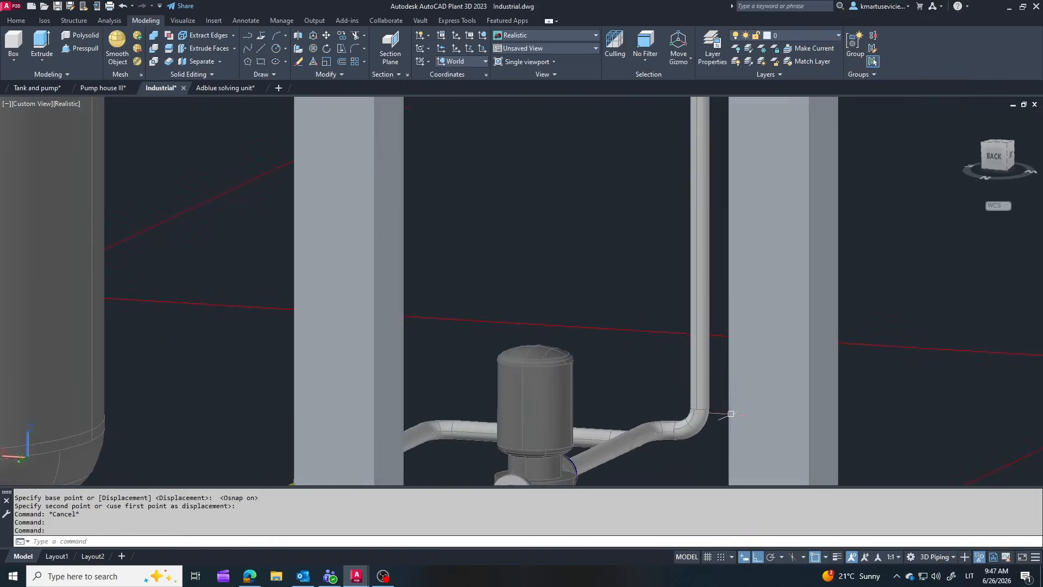
scroll(720, 409, "up", 3)
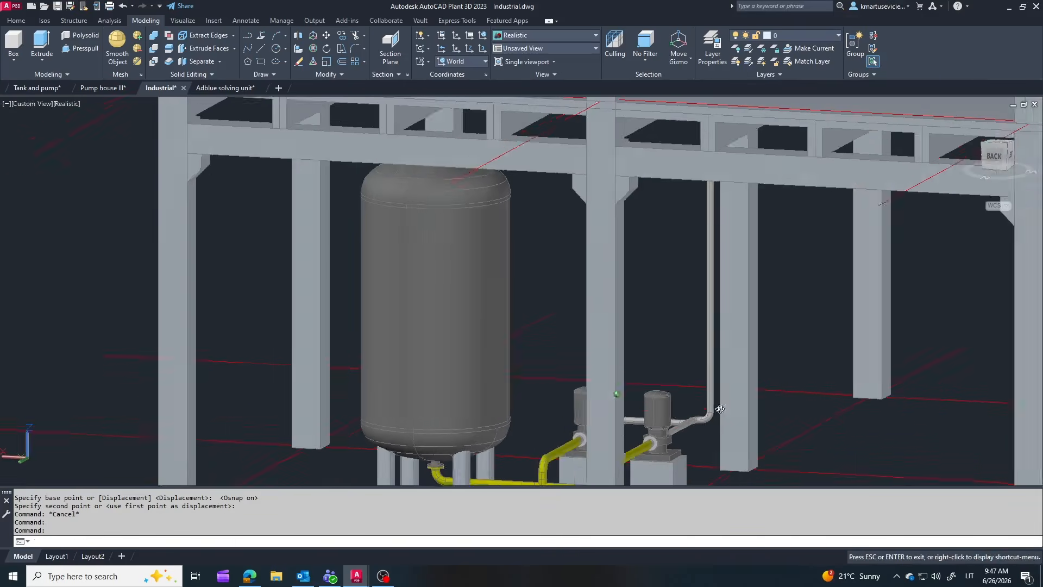
middle_click_drag(720, 409, 757, 367, "shift")
middle_click_drag(749, 381, 798, 467, "shift")
Replace the cross connection between the two pump outlets with a new pipe from the riser's foot, erasing the old cross pipe and elbow
scroll(461, 416, "up", 5)
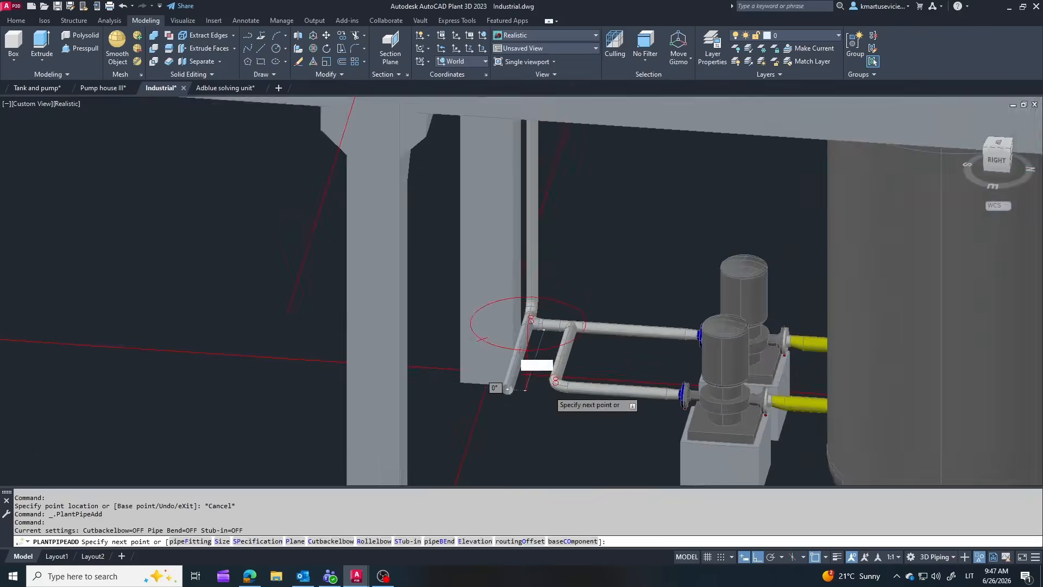
key("Escape")
scroll(543, 349, "up", 5)
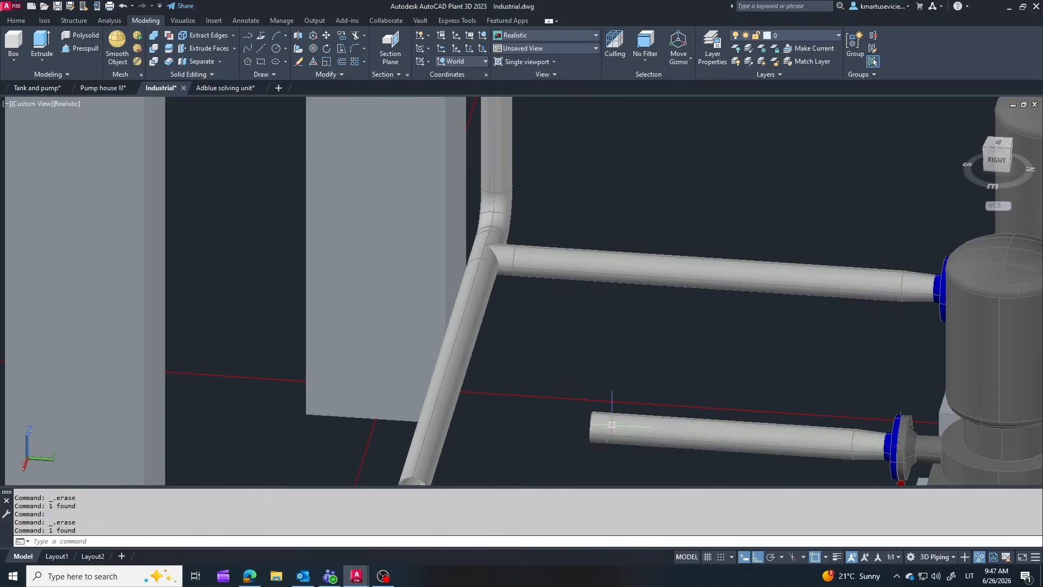
left_click(612, 425)
scroll(486, 410, "down", 2)
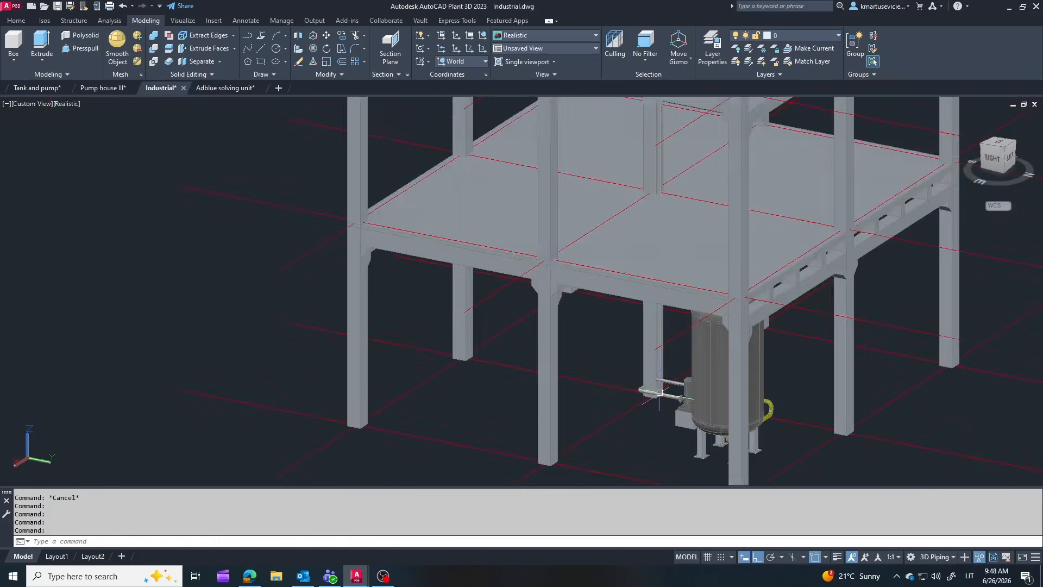
Erase the horizontal run from the top of the riser below the upper floor, keeping the elbow
scroll(663, 291, "up", 5)
middle_click_drag(663, 291, 597, 297, "shift")
scroll(598, 297, "down", 10)
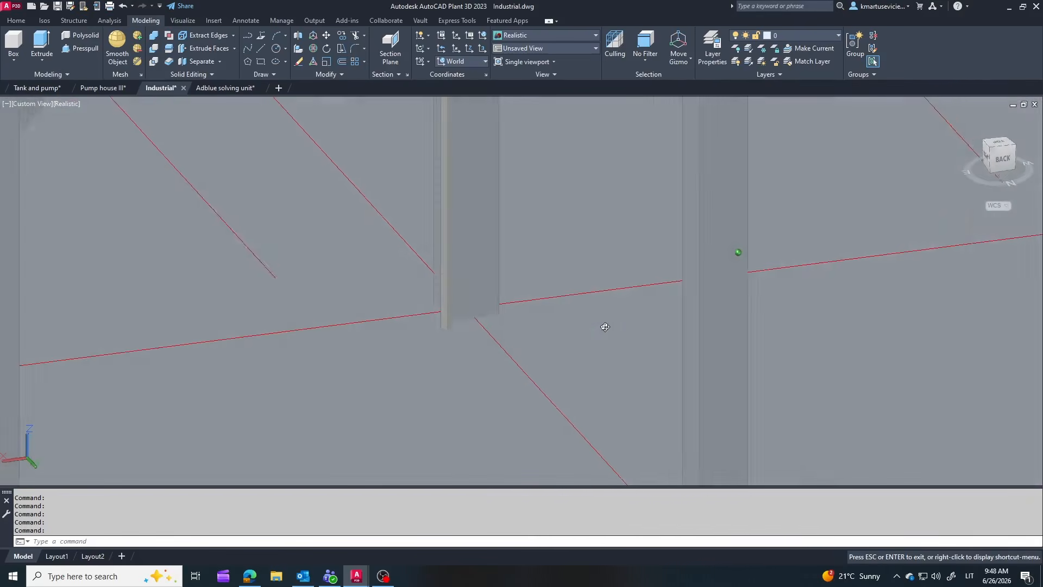
scroll(586, 275, "up", 10)
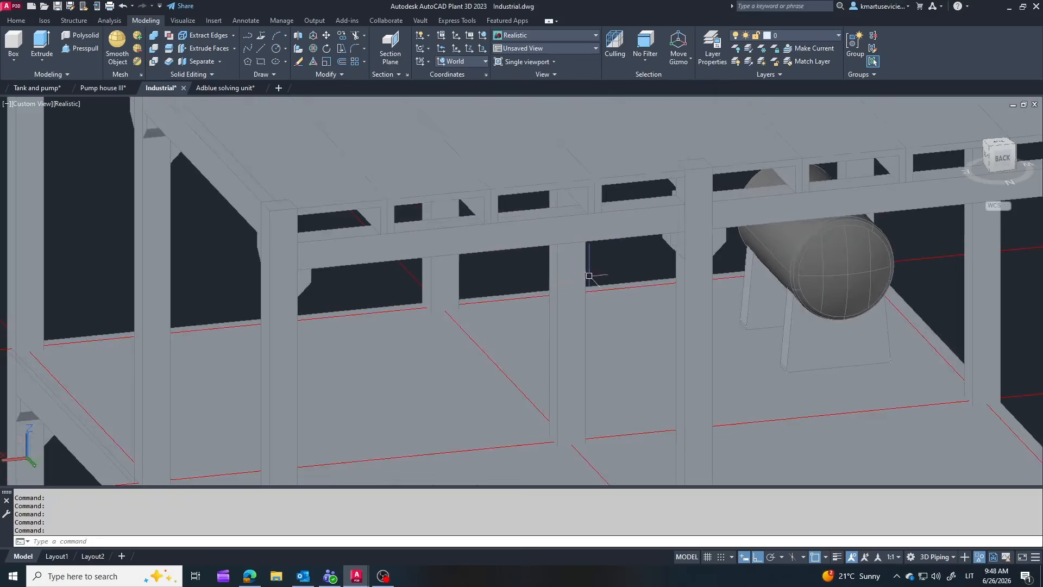
middle_click_drag(586, 275, 682, 235, "shift")
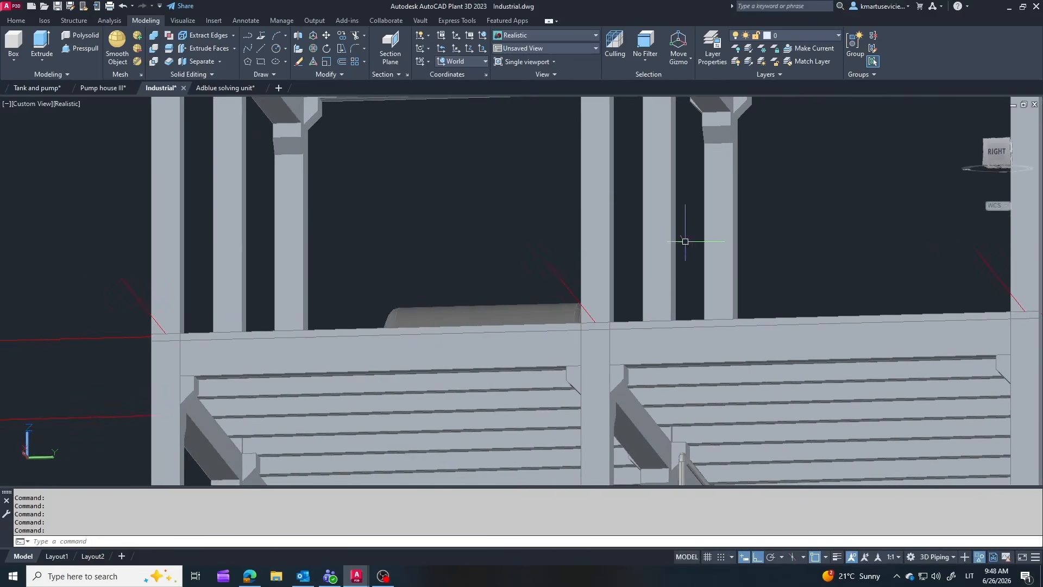
scroll(682, 236, "down", 5)
scroll(683, 298, "up", 8)
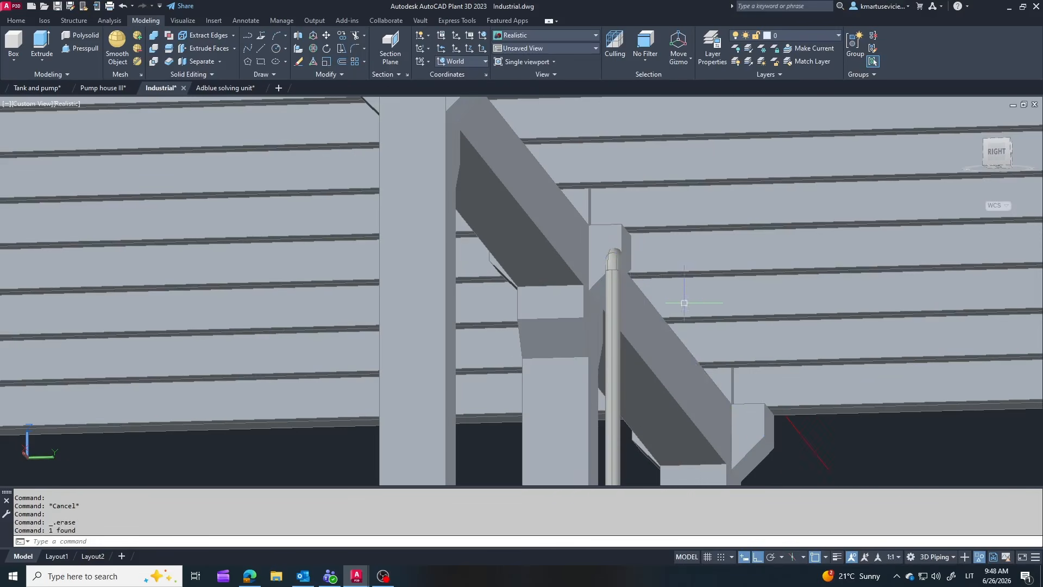
Rotate the elbow at the riser's top sideways and route a new horizontal pipe from it along the beam
scroll(628, 242, "up", 2)
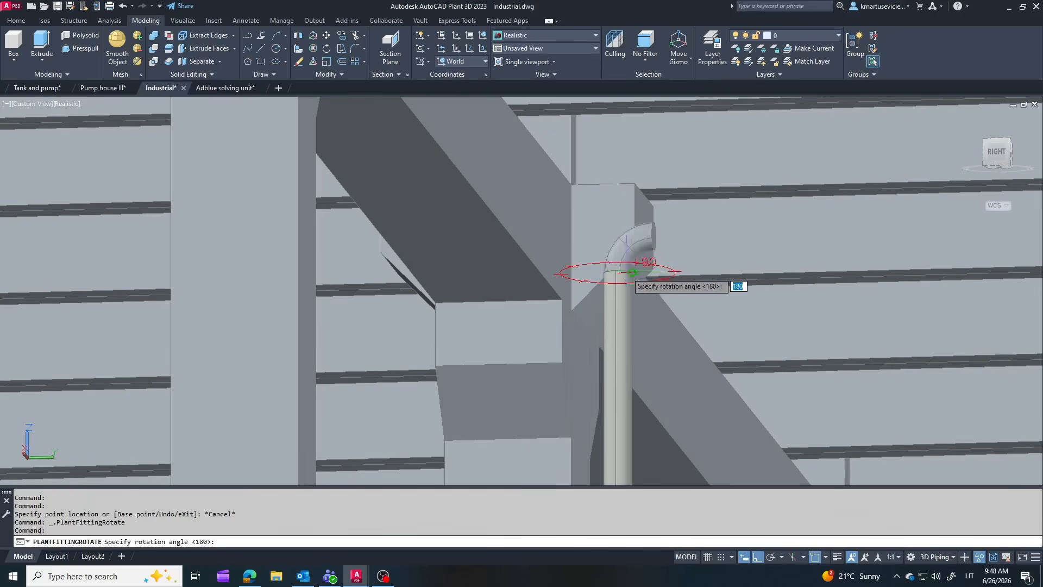
left_click(666, 235)
scroll(811, 374, "down", 3)
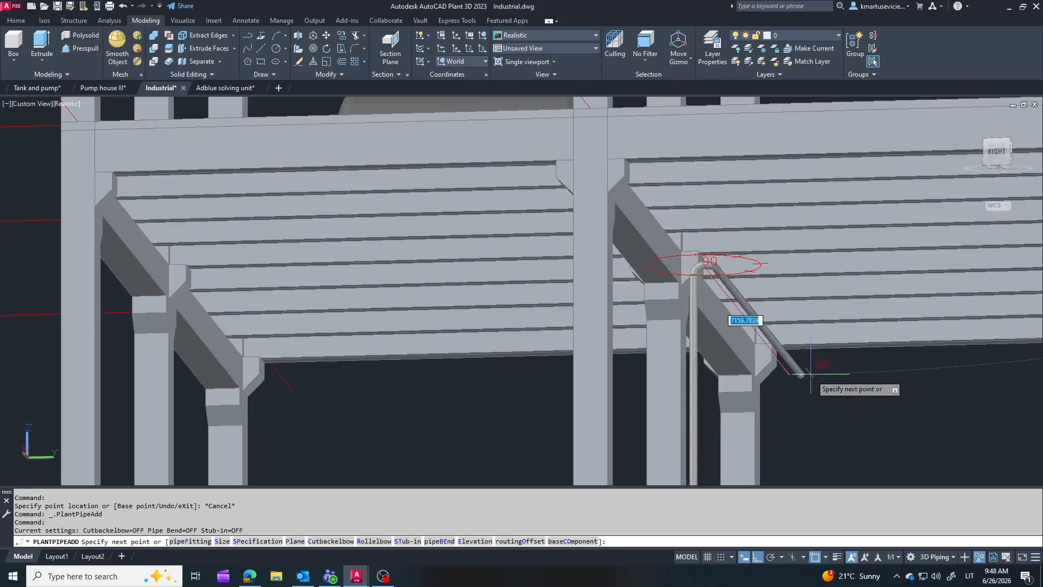
key("Escape")
Move the two top elbows and their attached horizontal run so the lower elbow's opening is centred on the riser pipe
scroll(700, 269, "up", 6)
middle_click_drag(671, 250, 589, 334, "shift")
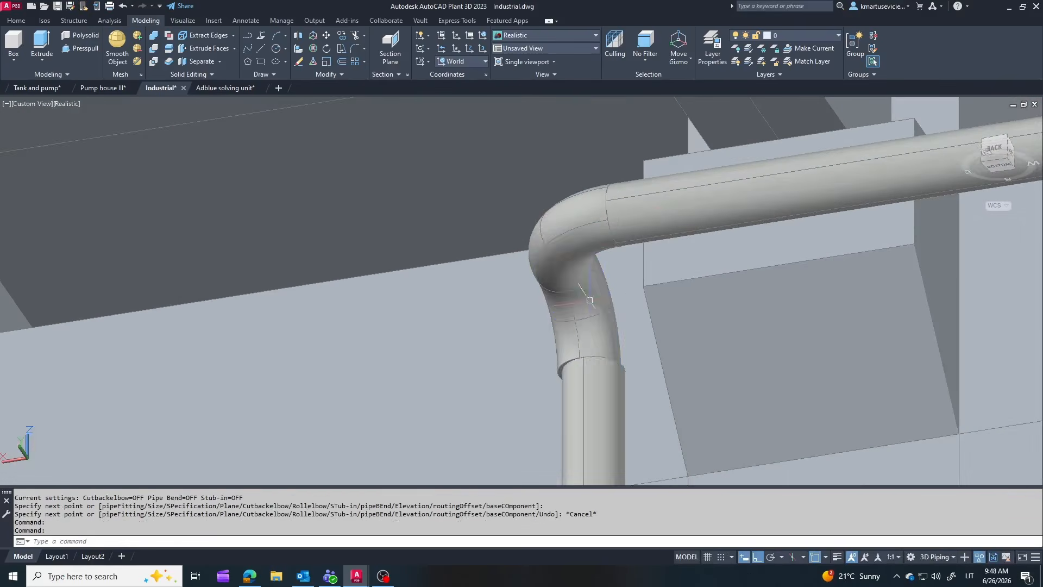
left_click(591, 335)
right_click(591, 336)
left_click(753, 250)
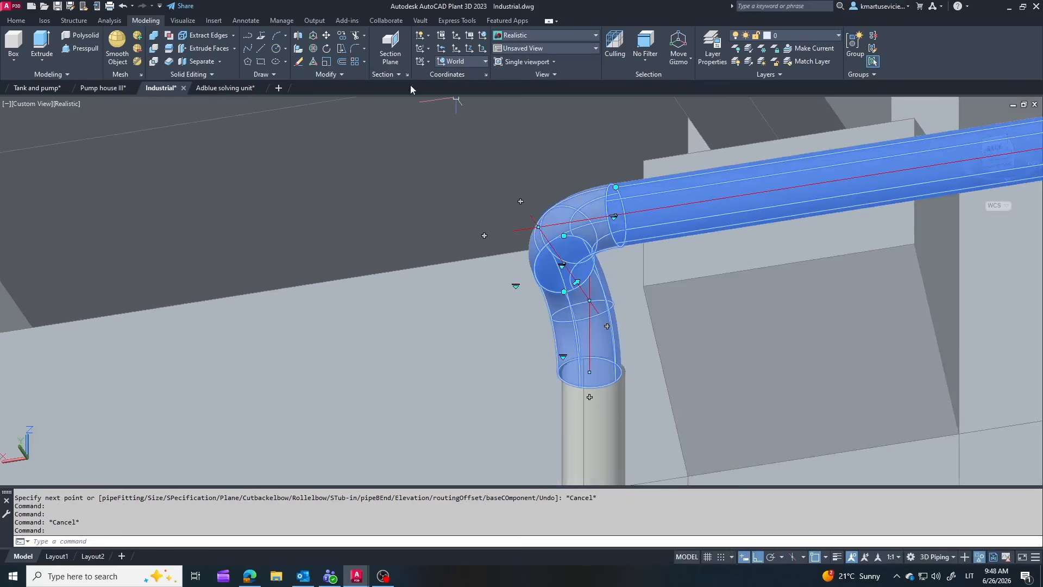
left_click(326, 36)
left_click(591, 373)
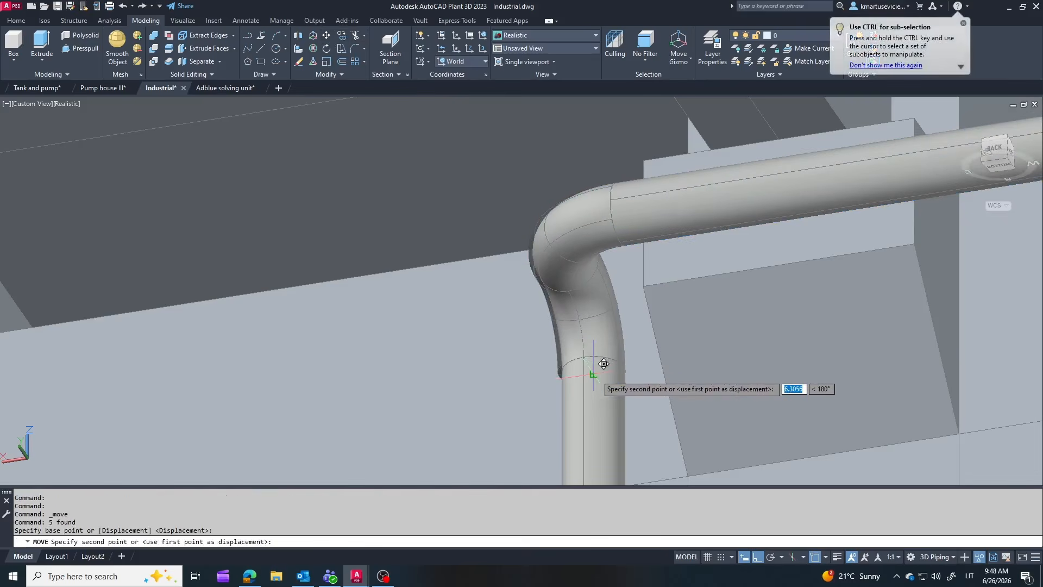
scroll(580, 353, "down", 5)
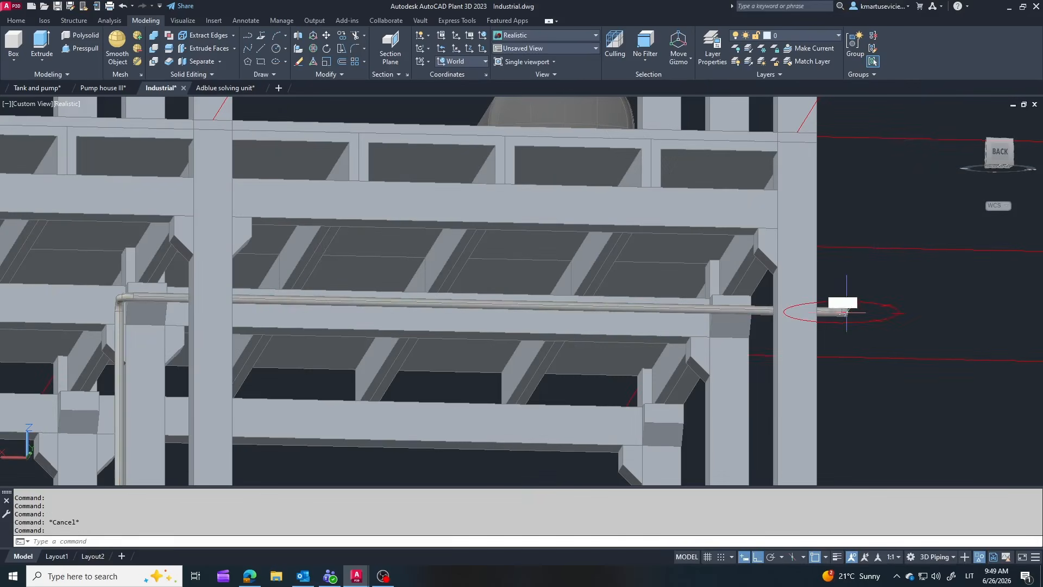
Route the horizontal run past the outer column and turn it upward into a second vertical riser
left_click(842, 311)
left_click(858, 143)
key("Escape")
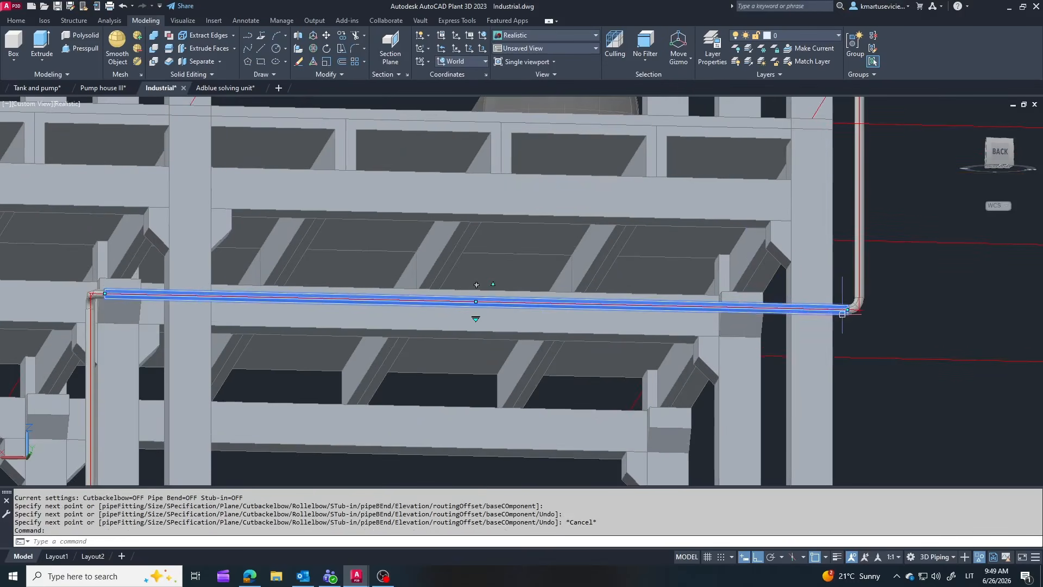
Shorten the horizontal run under the floor so the second riser passes up beside the inner column
left_click(843, 314)
scroll(476, 284, "up", 2)
mouse_move(476, 285)
middle_mouse_down("shift")
mouse_move(800, 280)
mouse_move(795, 297)
mouse_move(738, 265)
mouse_move(722, 285)
middle_mouse_up("shift")
scroll(710, 276, "up", 4)
key("Escape")
left_click(693, 285)
key("Escape")
scroll(679, 278, "up", 2)
left_click(679, 278)
left_click(680, 279)
key("Escape")
Extend the second riser to a level above the horizontal vessel and route horizontal piping from its top toward the vessel
scroll(723, 284, "down", 5)
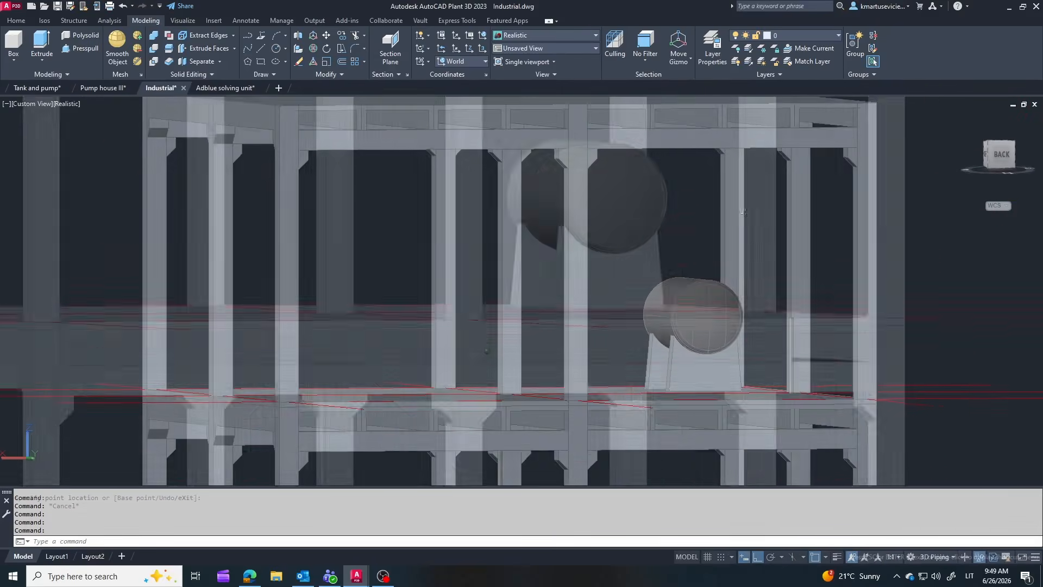
scroll(806, 366, "up", 3)
left_click(805, 366)
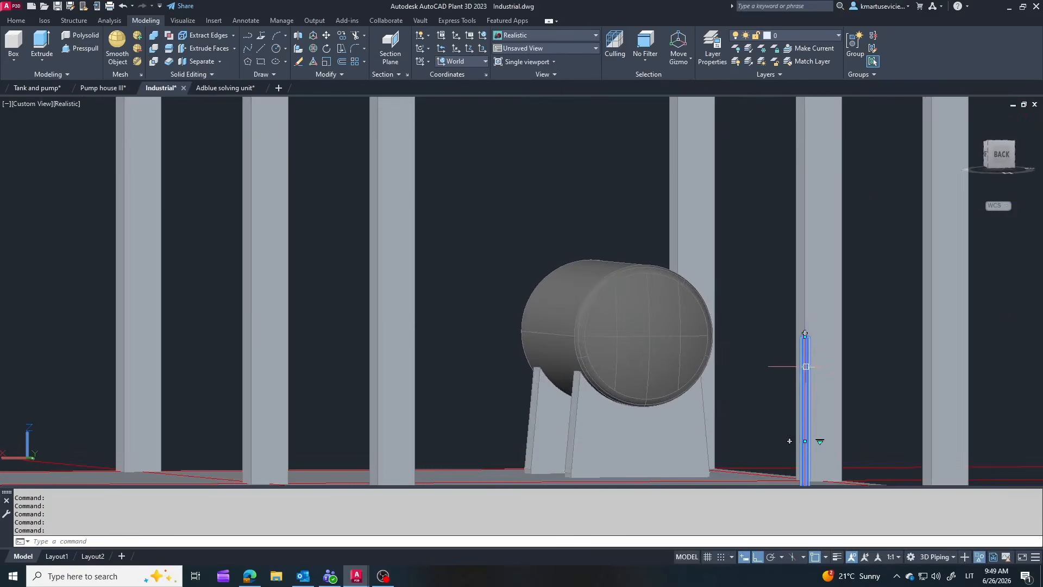
left_click(804, 220)
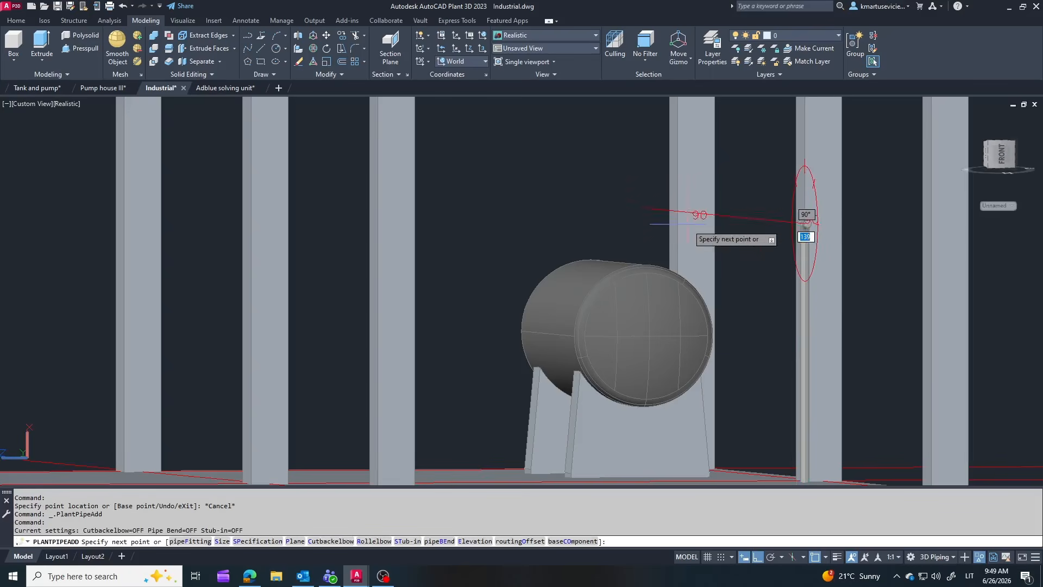
left_click(731, 215)
right_click(599, 255, "ctrl")
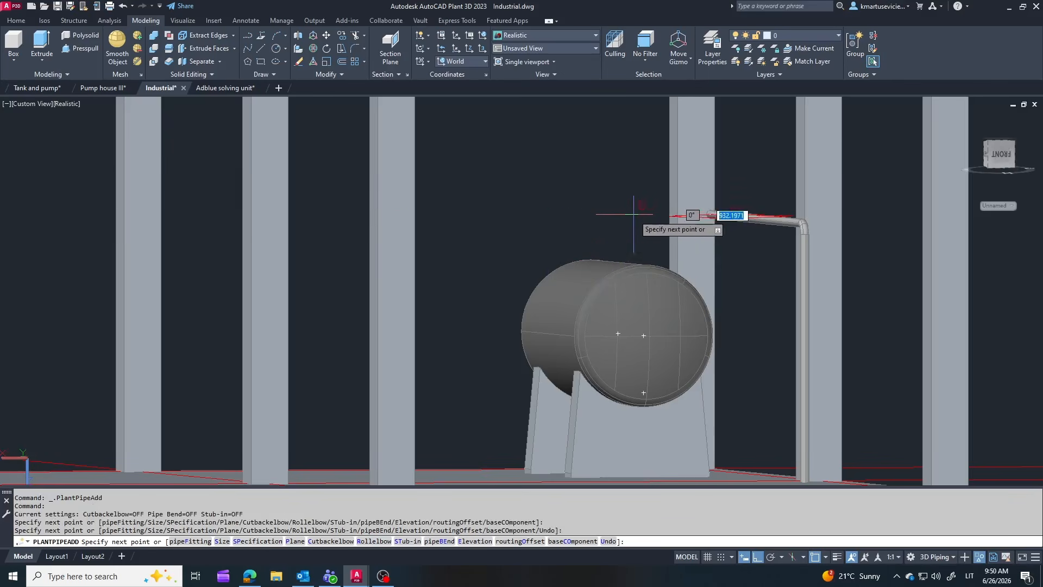
key("Escape")
Shorten the upper run parallel to the vessel so the cross run lies over the vessel's end nearer the riser
middle_click_drag(688, 234, 818, 247, "shift")
scroll(709, 215, "up", 2)
key("Escape")
left_click(551, 212)
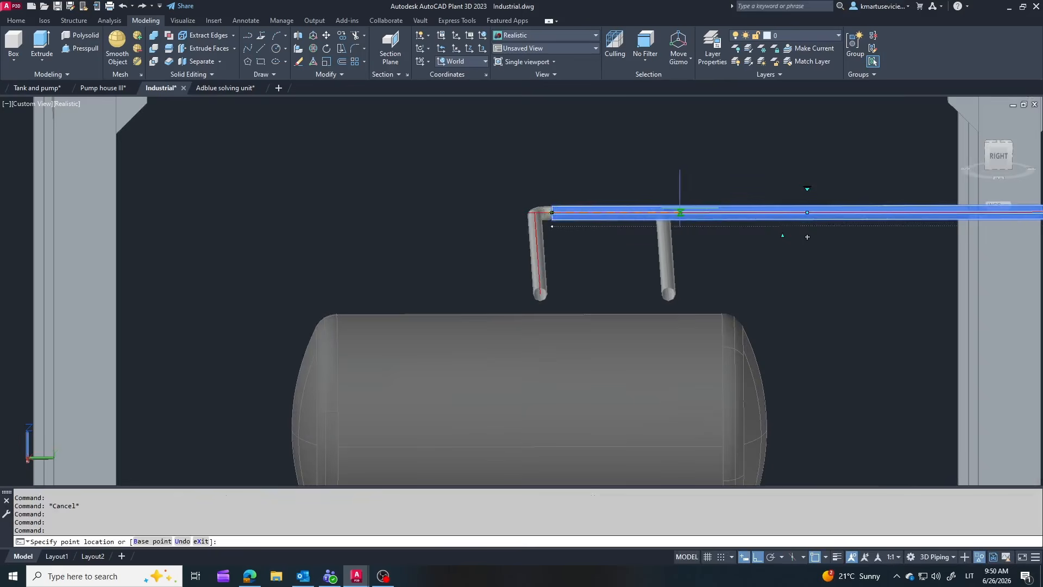
Extend the cross run over the horizontal vessel to its far side and add a vertical drop at its end
left_click(668, 296)
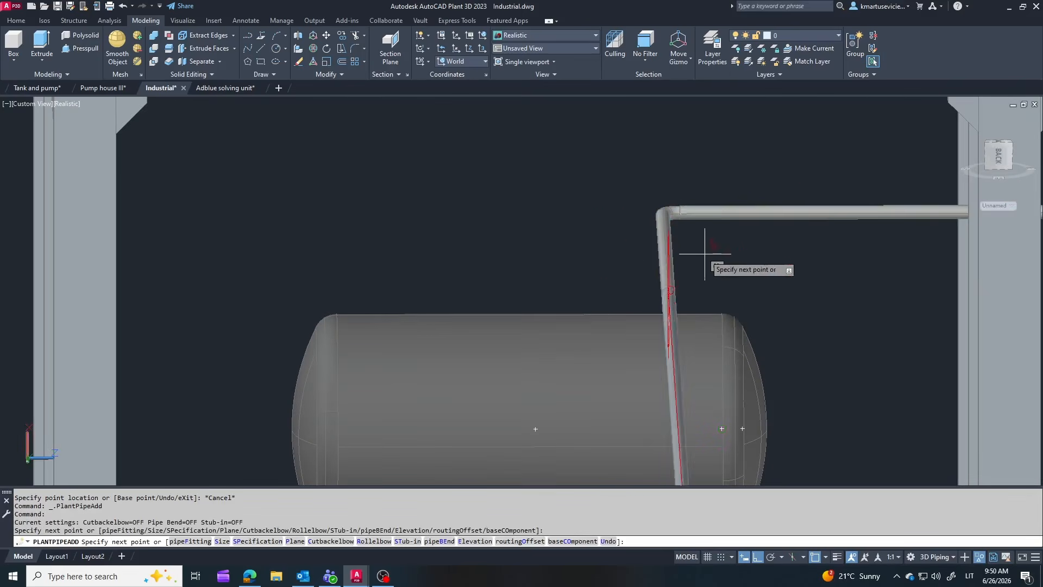
middle_click_drag(704, 253, 578, 239, "shift")
scroll(578, 239, "down", 5)
scroll(549, 298, "up", 3)
key("Escape")
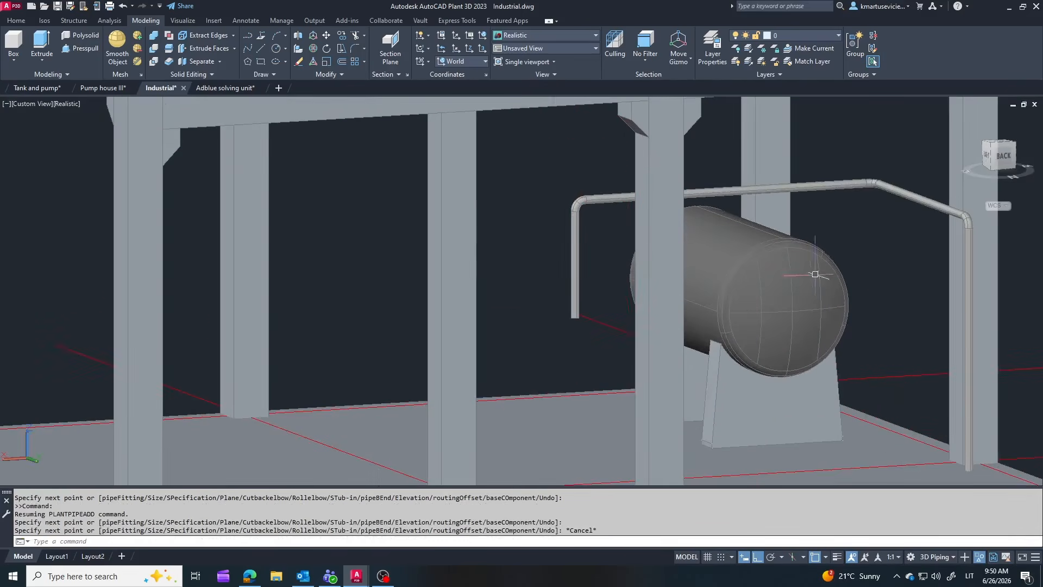
Shorten the cross run so its end elbow sits above the vessel's centreline, and erase the vertical drop pipe below the elbow
middle_click_drag(814, 274, 739, 253, "shift")
scroll(724, 230, "up", 2)
key("Escape")
left_click(622, 190)
left_click(556, 188)
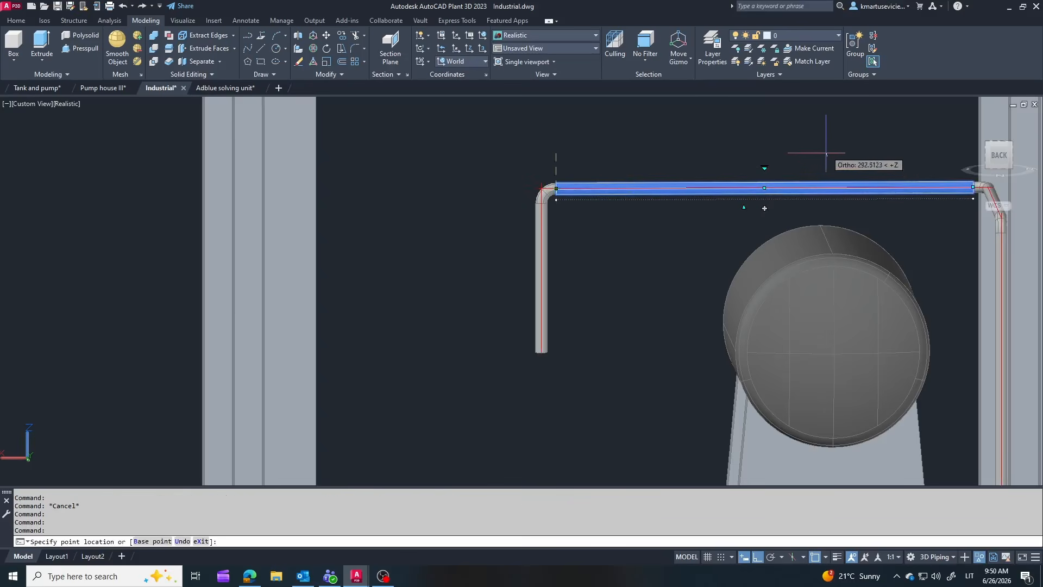
left_click(838, 180)
scroll(817, 204, "down", 3)
key("Escape")
key("Escape")
scroll(819, 210, "up", 1)
left_click(820, 211)
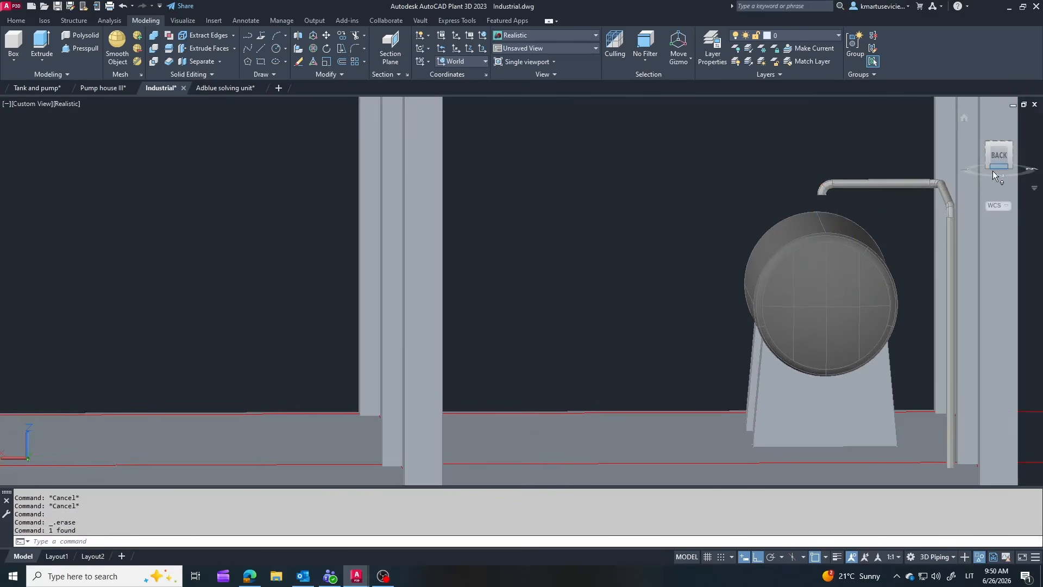
Add a radial nozzle on top of the horizontal vessel with height H 2200, length L 100 and angle A 90
left_click(615, 229)
left_click(783, 306)
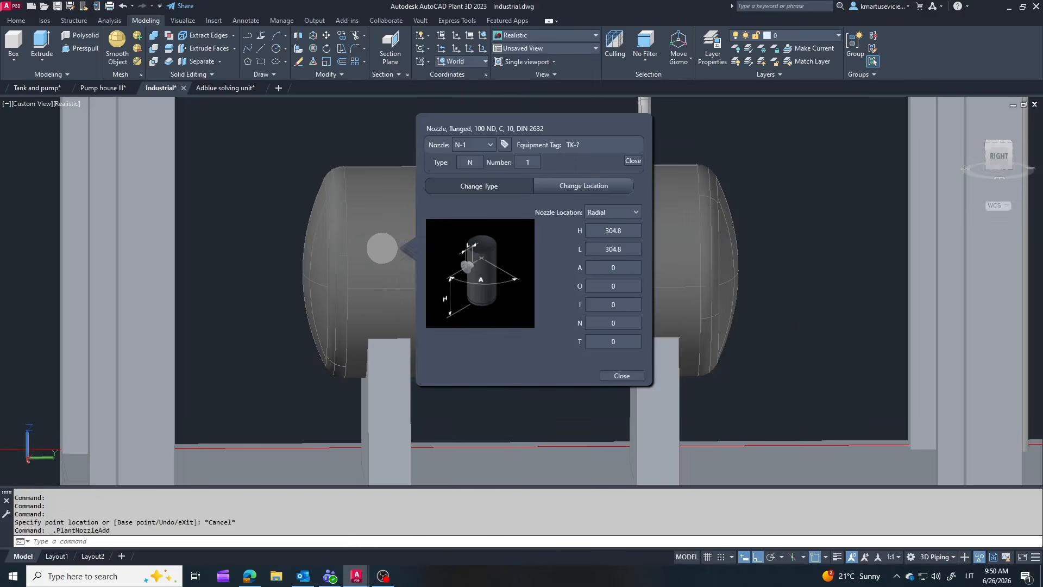
left_click(612, 228)
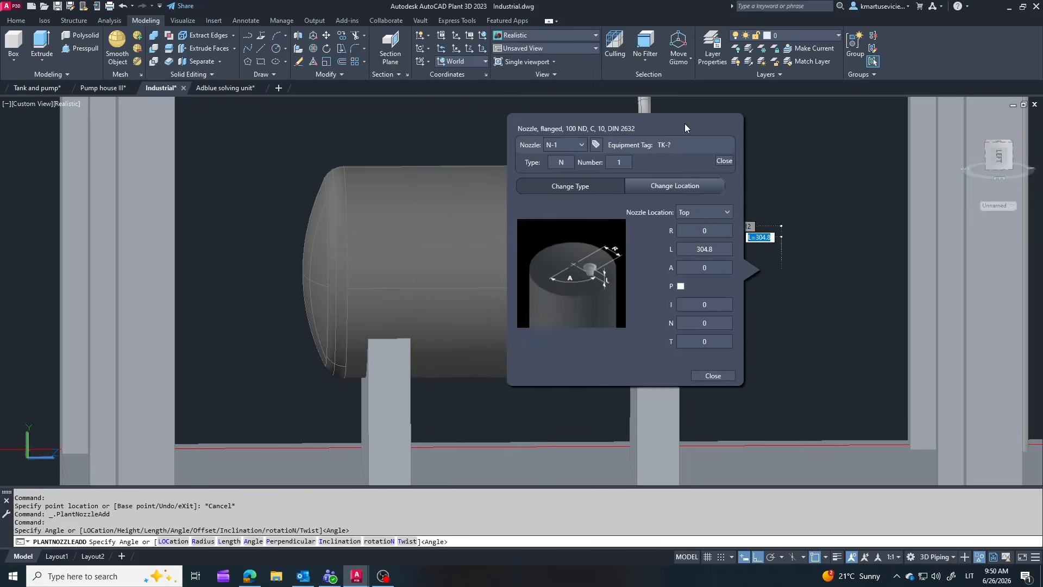
left_click(454, 246)
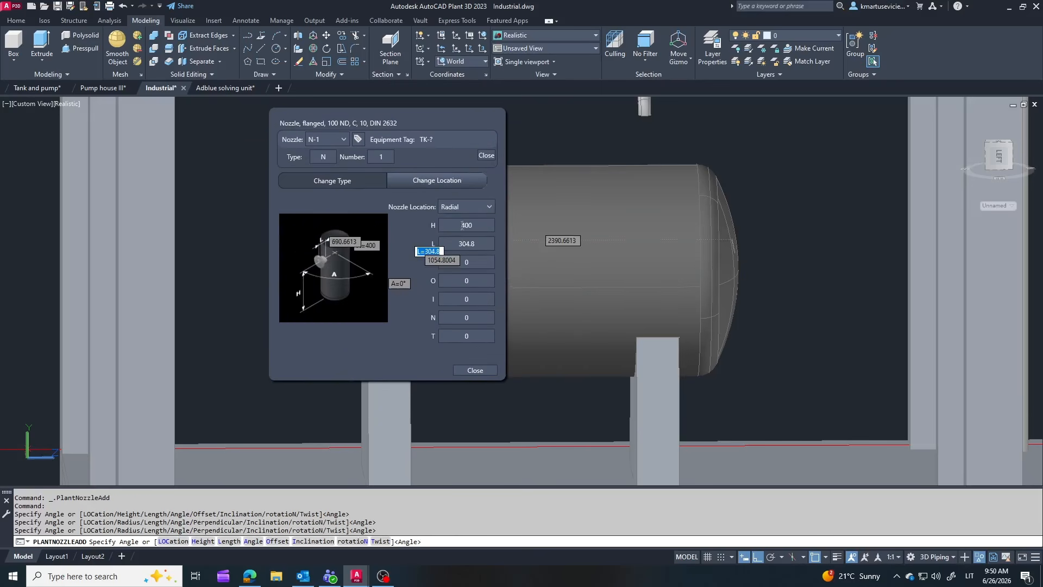
left_click_drag(424, 122, 894, 143)
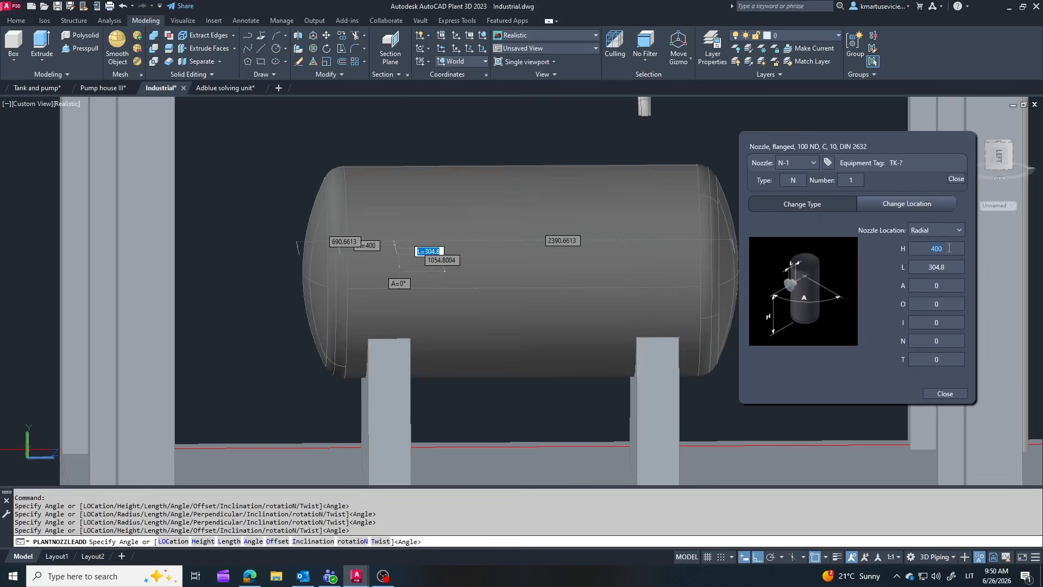
left_click(942, 286)
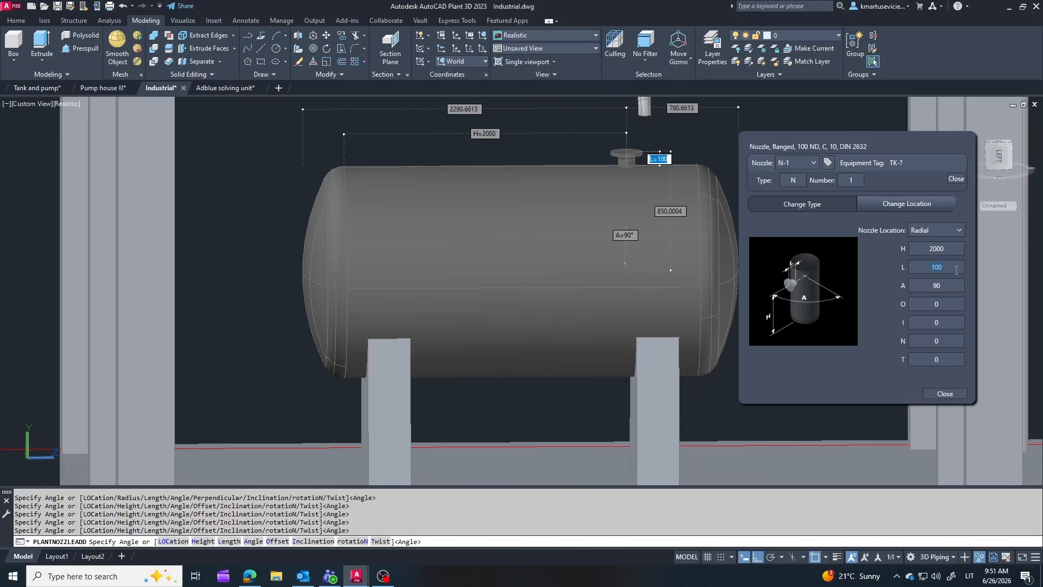
Change the new vessel nozzle to a straight flanged type, size 80 mm, pressure class 16, DIN 2633
left_click(803, 204)
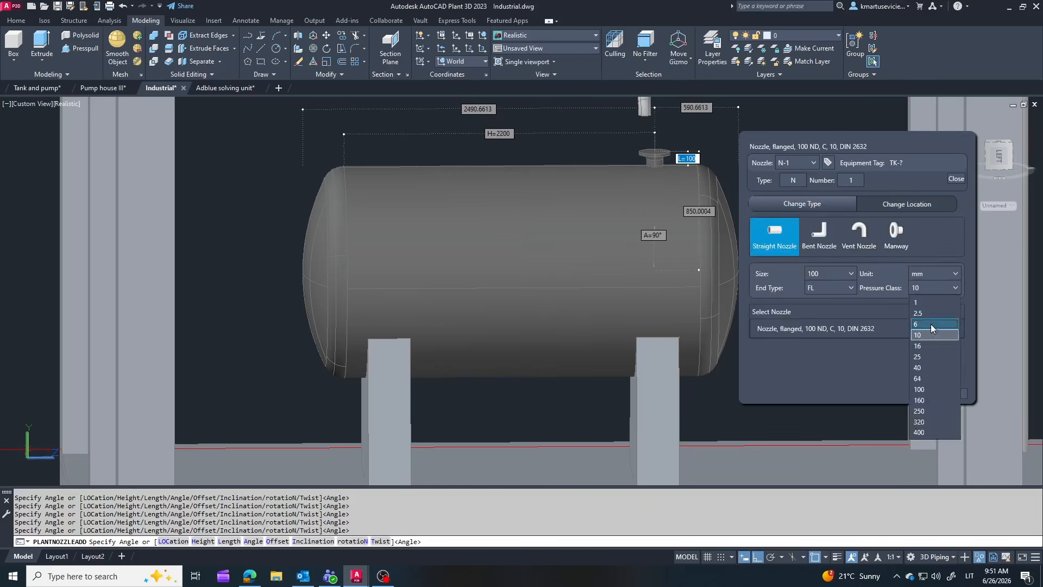
left_click(814, 310)
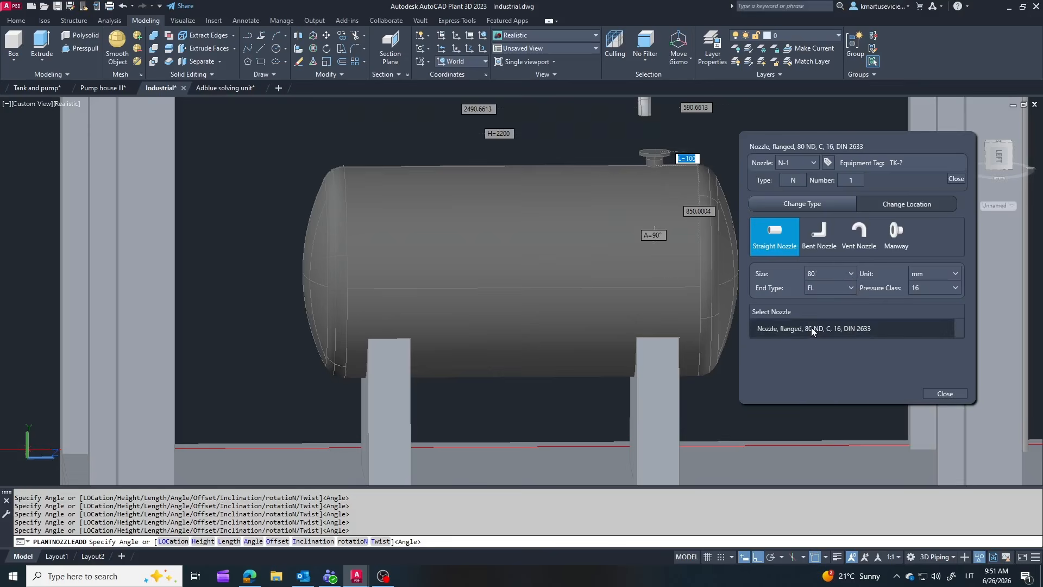
left_click(812, 328)
left_click(944, 394)
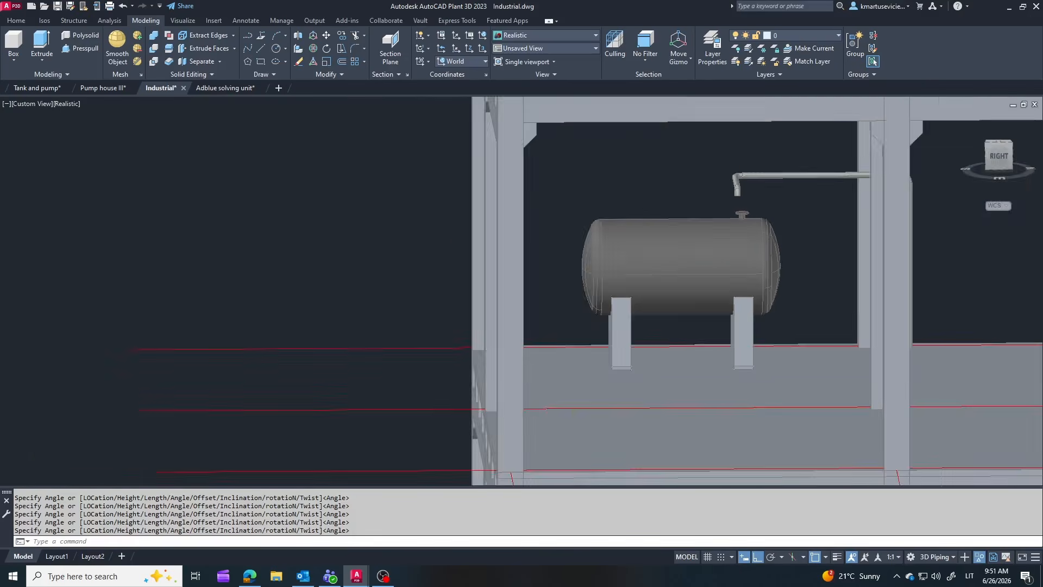
Measure the distance between the nozzle flange on the horizontal vessel and the open end of the pipe elbow above it
type("DI")
key("Return")
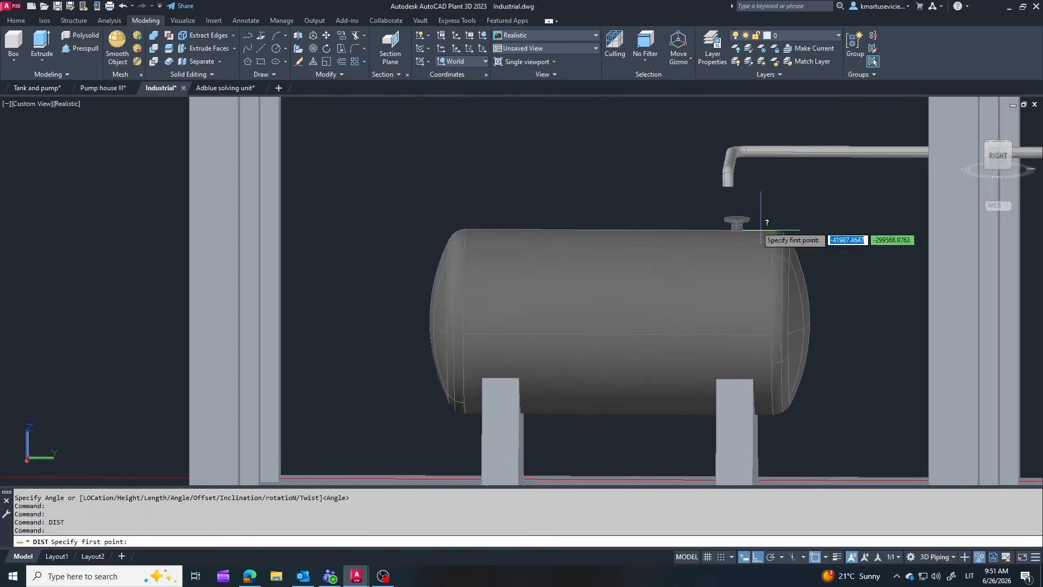
scroll(766, 226, "up", 3)
left_click(726, 219)
left_click(710, 153)
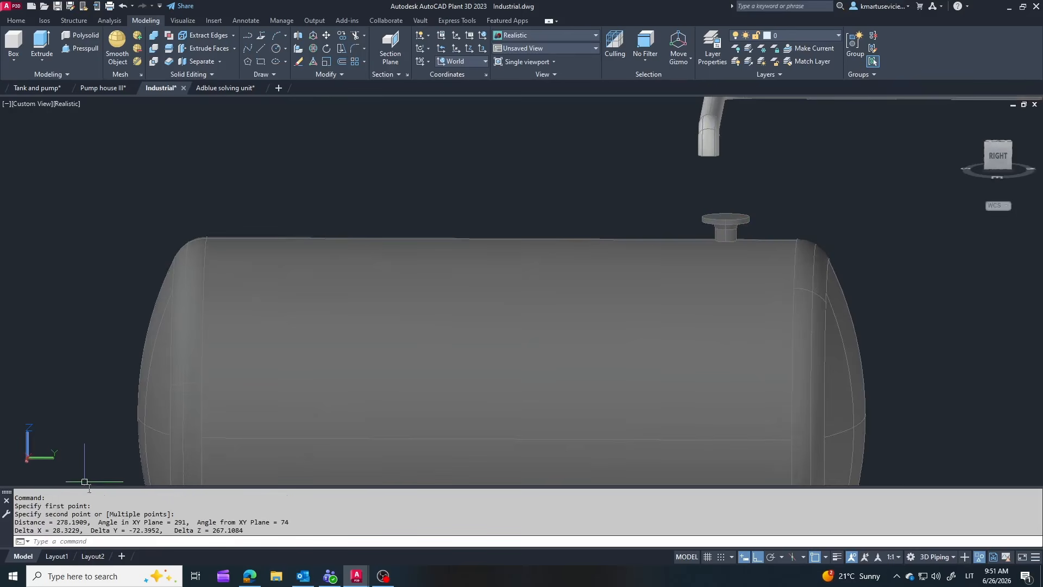
Shift the end elbow 72.3952 along the overhead cross run so it lines up with the horizontal vessel's top nozzle
scroll(587, 469, "down", 3)
scroll(671, 249, "up", 3)
key("Escape")
left_click(684, 238)
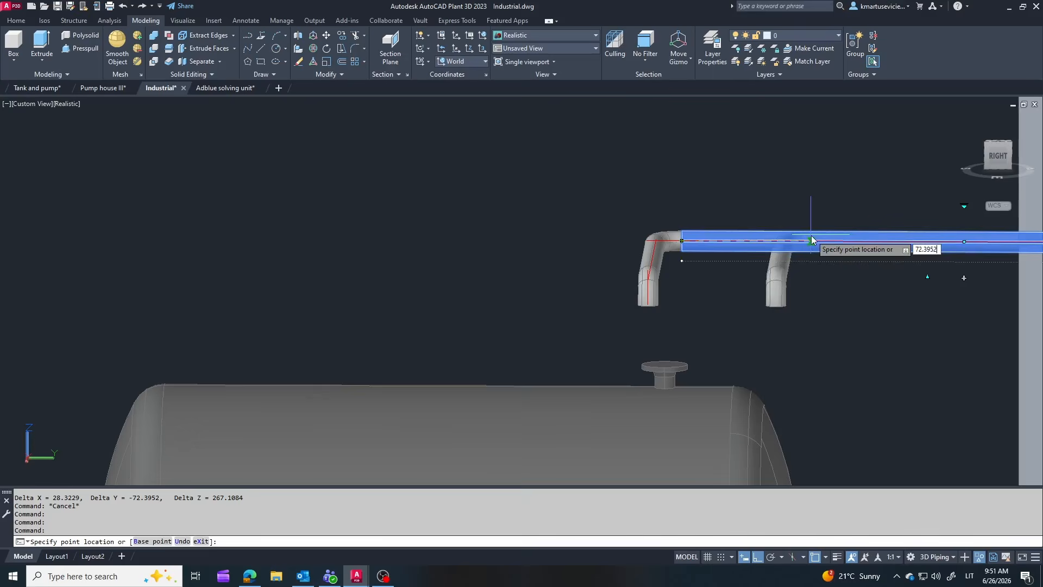
key("Return")
key("Escape")
Route a vertical pipe from the horizontal vessel's top nozzle flange up to the open end of the elbow above it
left_click(603, 440)
scroll(668, 356, "up", 2)
left_click(662, 354)
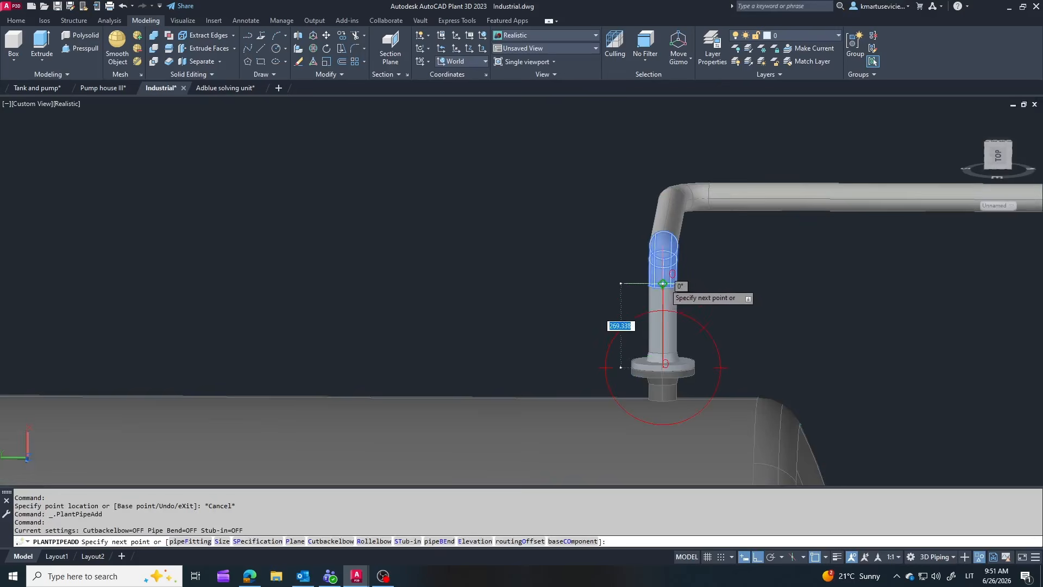
left_click(662, 283)
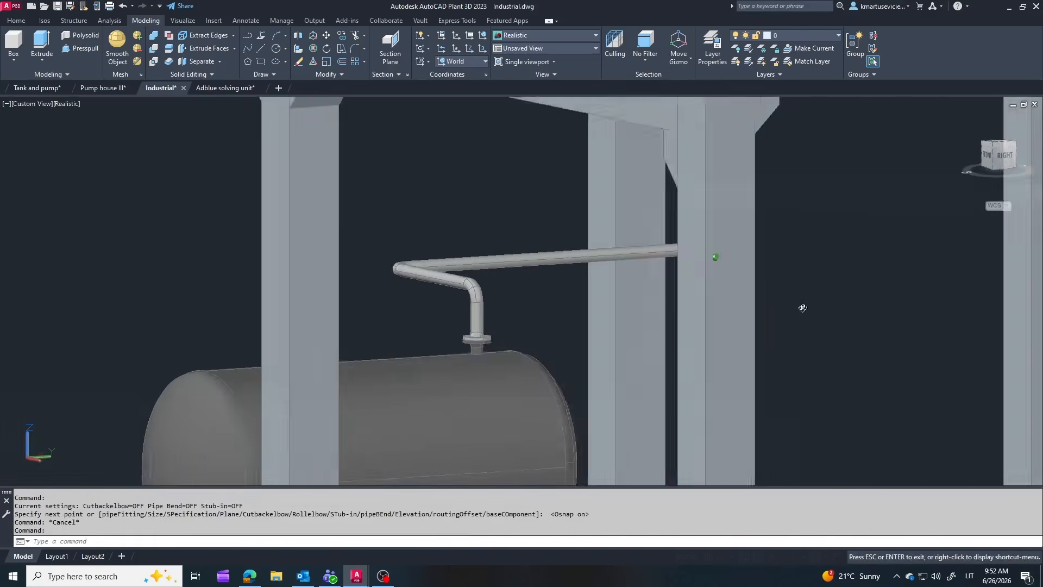
middle_click_drag(803, 307, 835, 321, "shift")
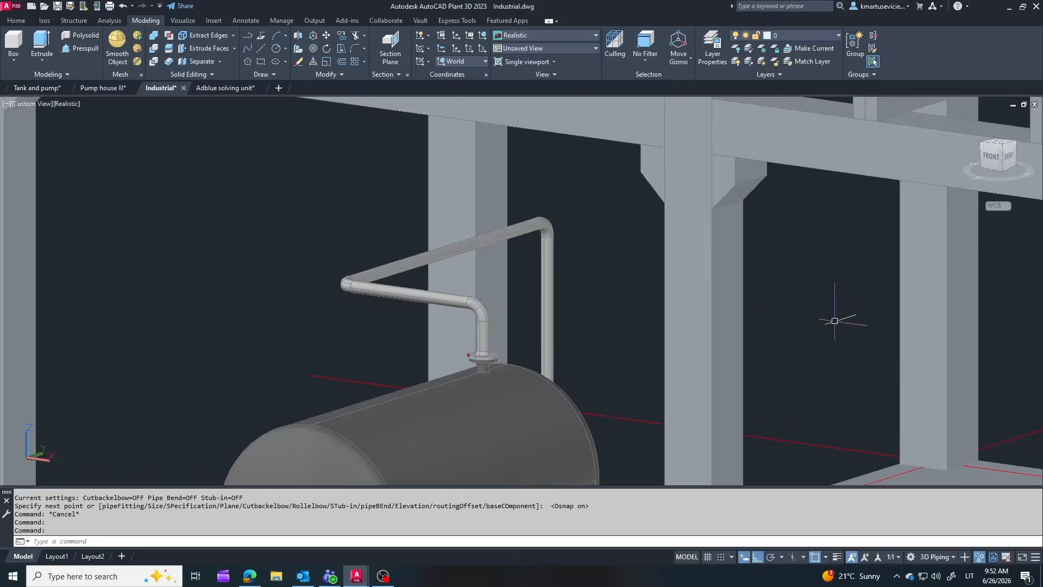
Select the whole connected discharge piping between the pumps and the upper-floor vessel and set its colour to cyan
scroll(646, 239, "down", 6)
middle_click_drag(643, 356, 641, 282, "shift")
left_click(666, 277)
right_click(661, 277)
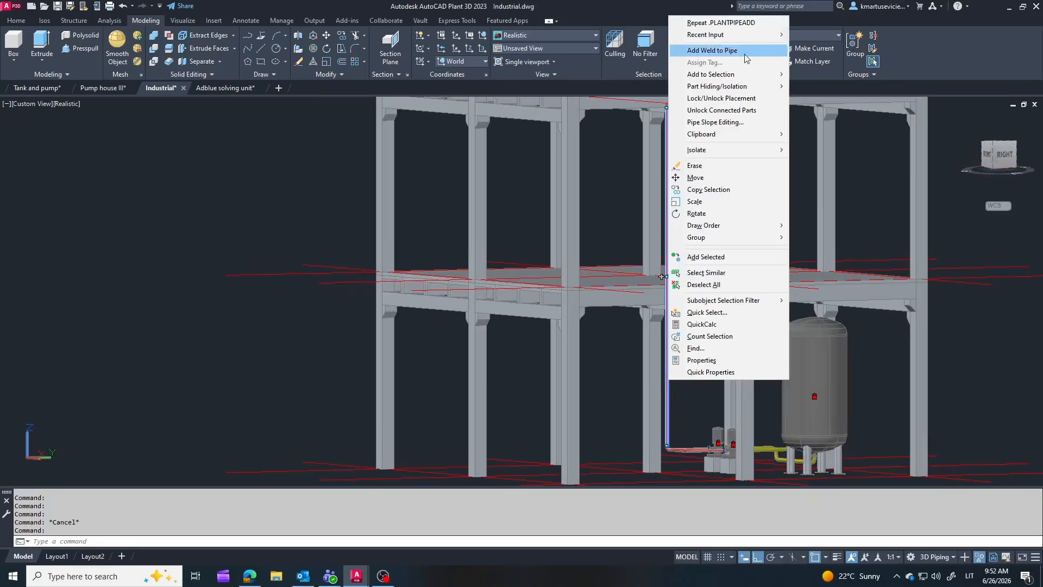
mouse_move(722, 74)
left_click(839, 99)
scroll(701, 462, "up", 5)
scroll(747, 465, "down", 6)
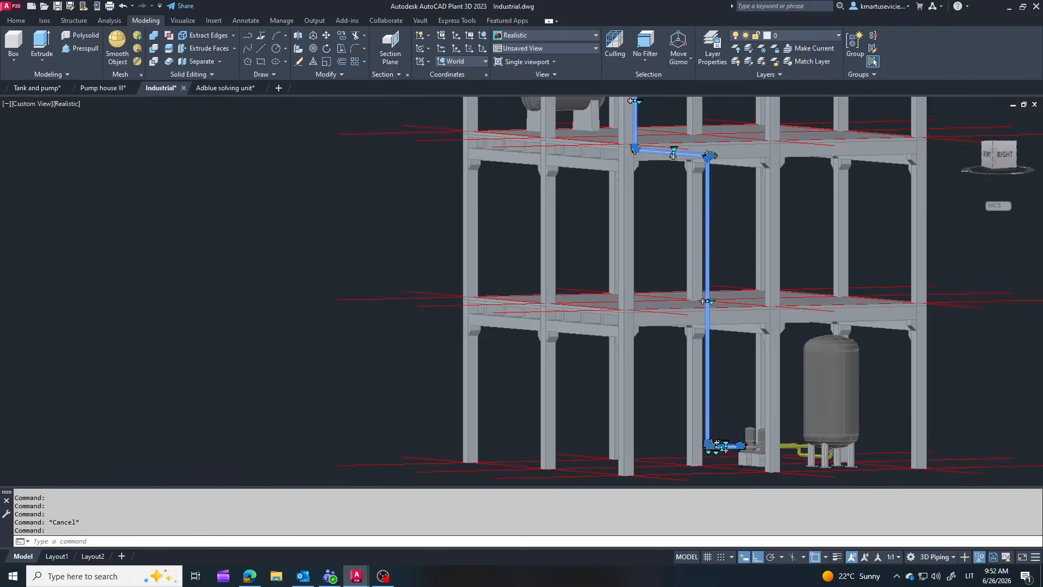
scroll(750, 360, "up", 1)
right_click(710, 384)
left_click(719, 363)
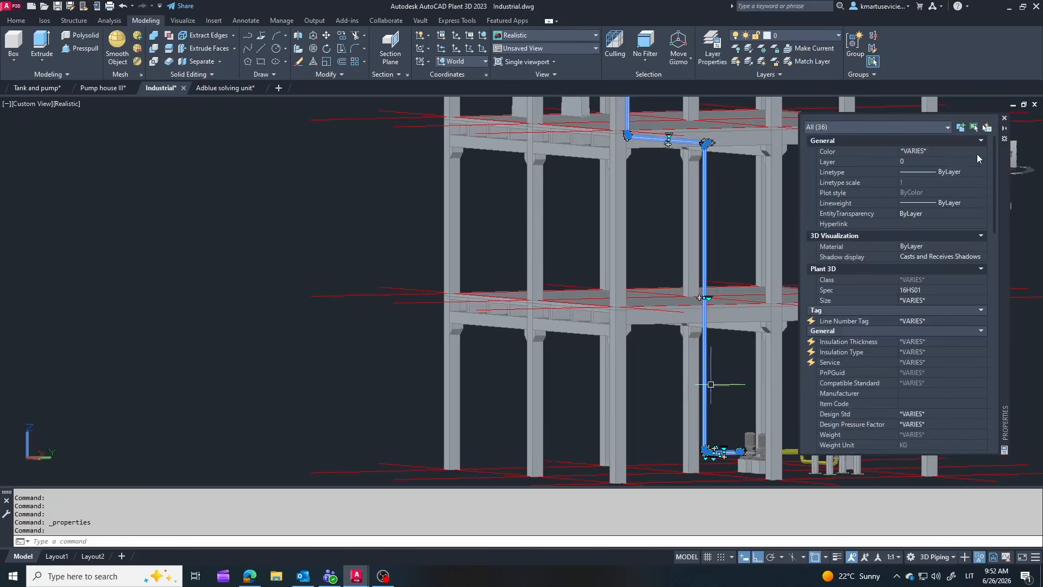
left_click(978, 153)
left_click(922, 190)
Examine the recoloured discharge piping along its route between the upper-floor vessel and the pumps on the ground floor
middle_click_drag(622, 266, 668, 277, "shift")
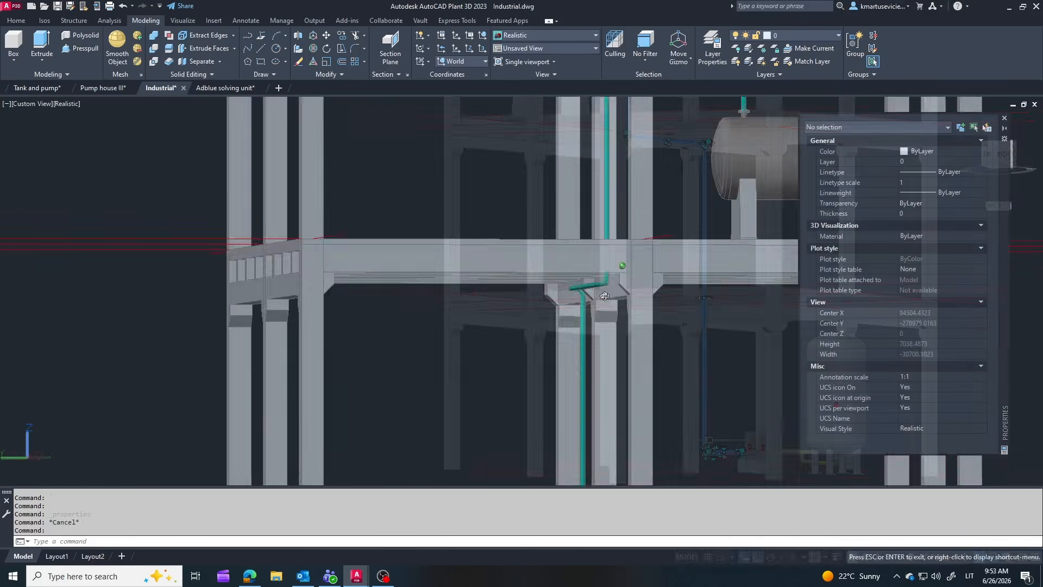
scroll(646, 218, "down", 7)
scroll(543, 424, "up", 4)
middle_click_drag(559, 329, 538, 356, "shift")
scroll(537, 355, "down", 5)
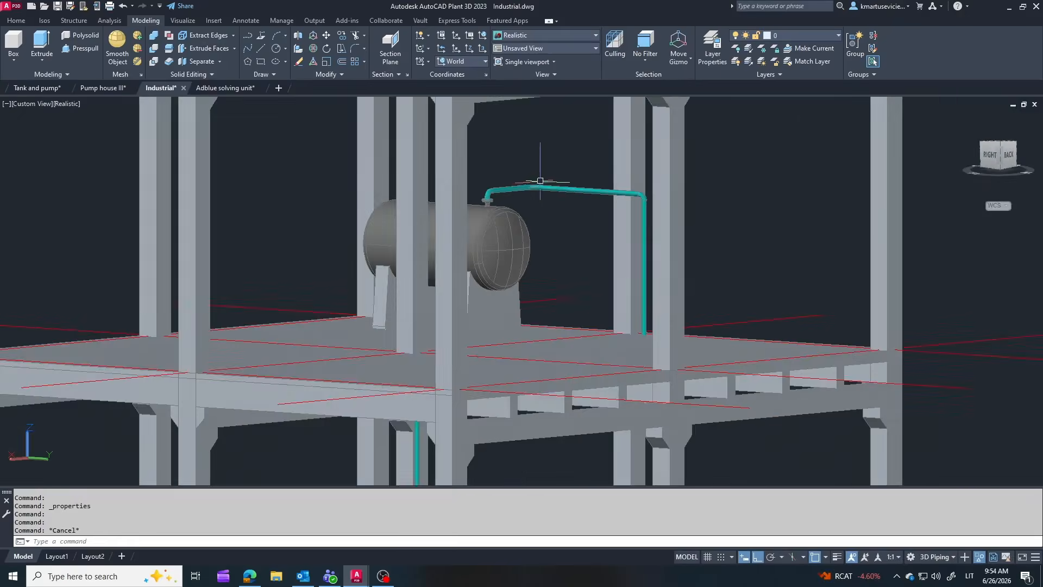
middle_click_drag(535, 163, 685, 325, "shift")
scroll(652, 336, "down", 6)
scroll(586, 465, "up", 8)
middle_click_drag(516, 462, 668, 454, "shift")
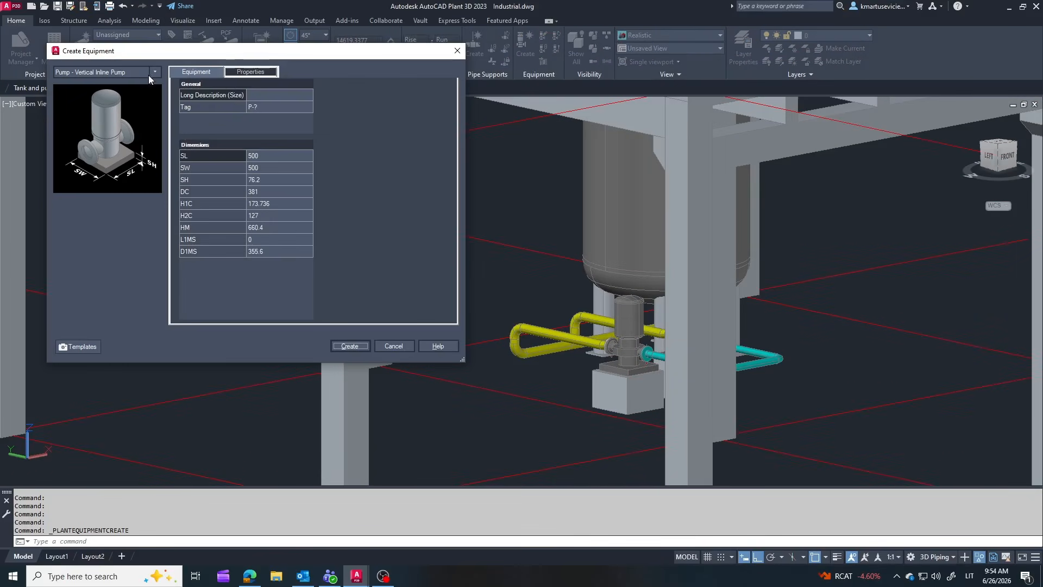
left_click(150, 74)
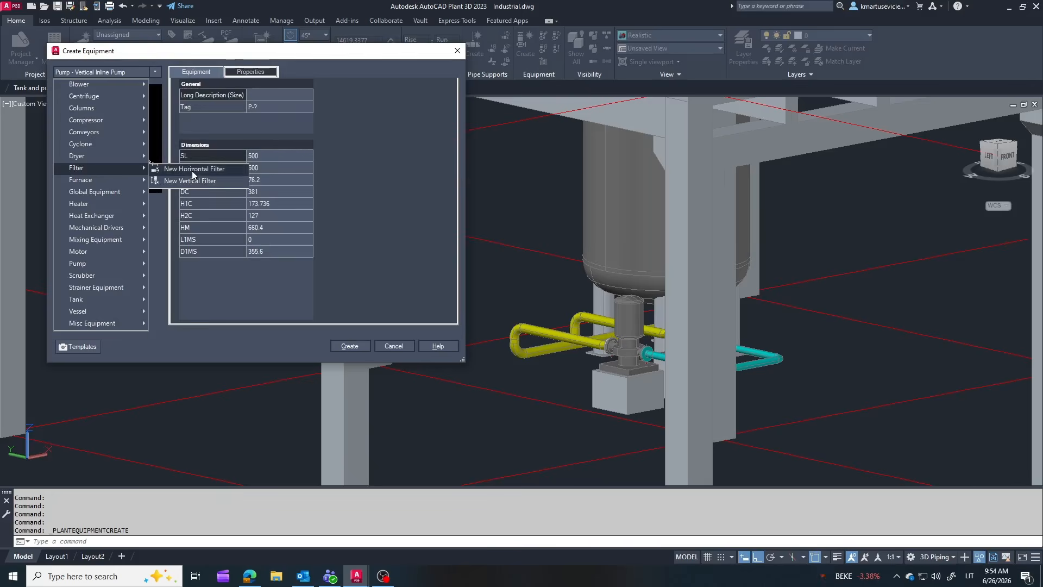
left_click(191, 171)
left_click(236, 282)
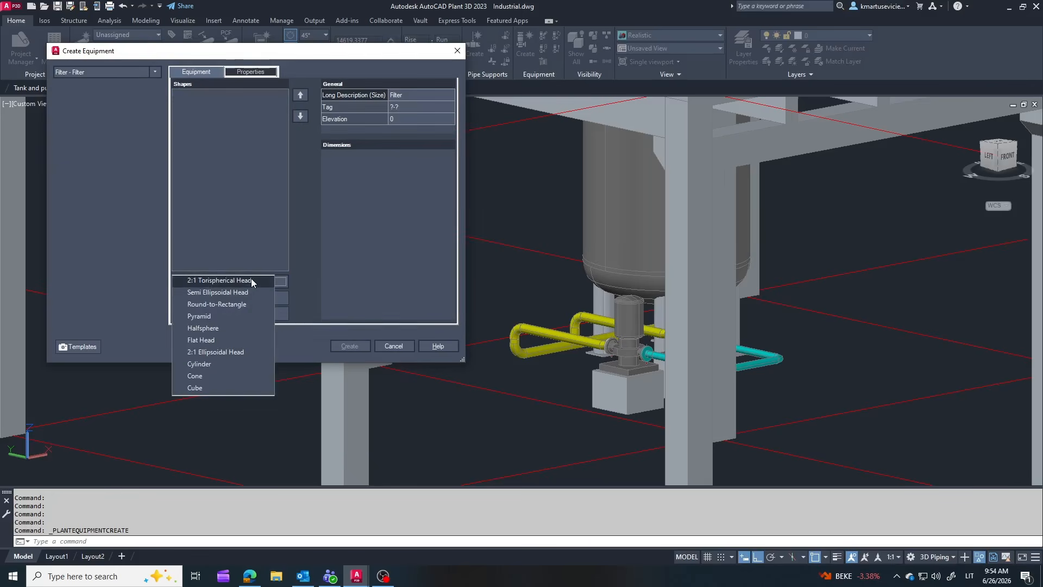
Create a new vertical filter, keeping its preset cylinder with D 400 and H 800 and its four C4x4.5 legs
left_click(155, 72)
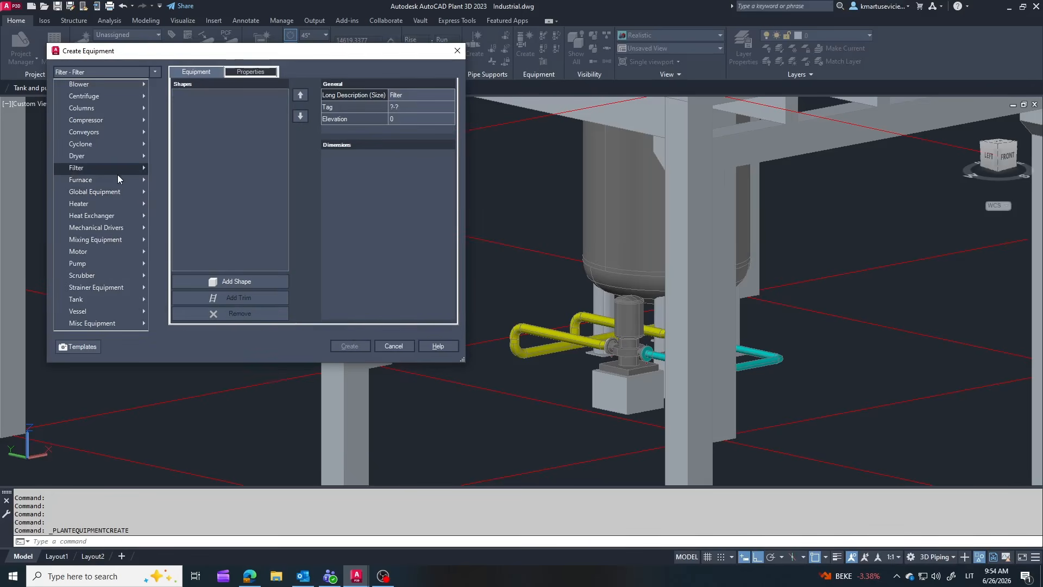
left_click(183, 181)
left_click(187, 94)
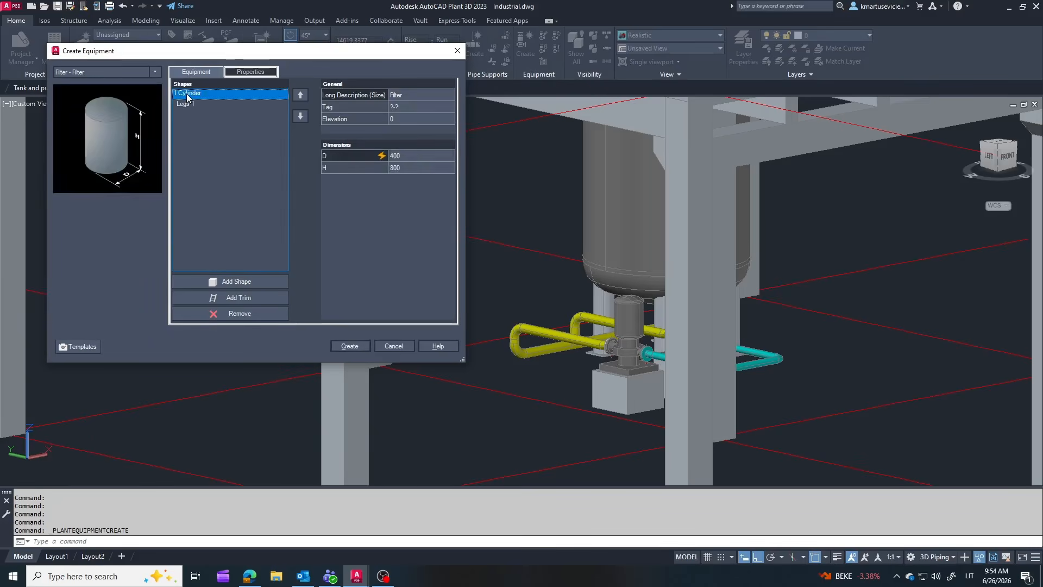
left_click(195, 94)
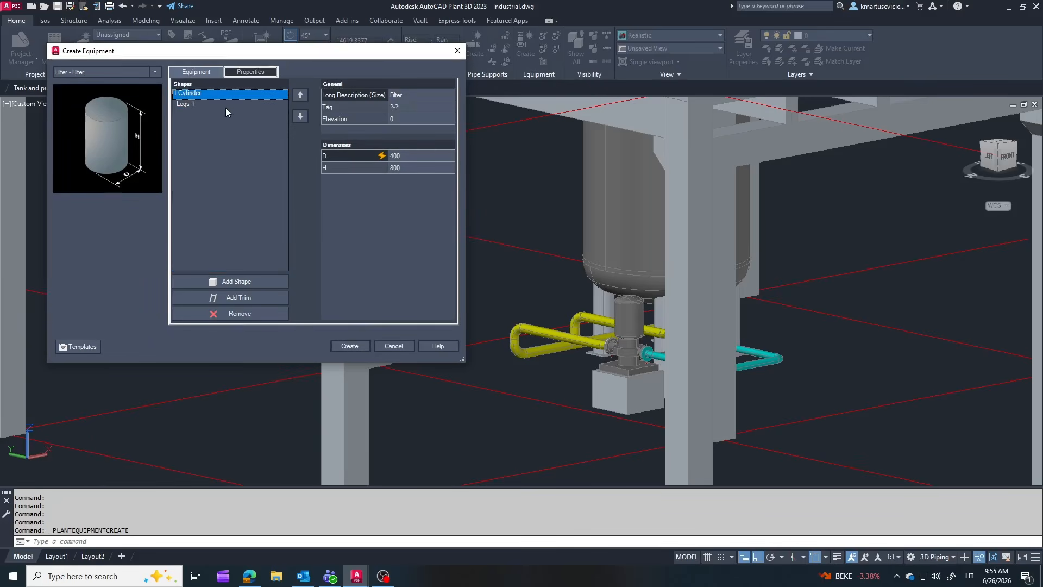
left_click(186, 104)
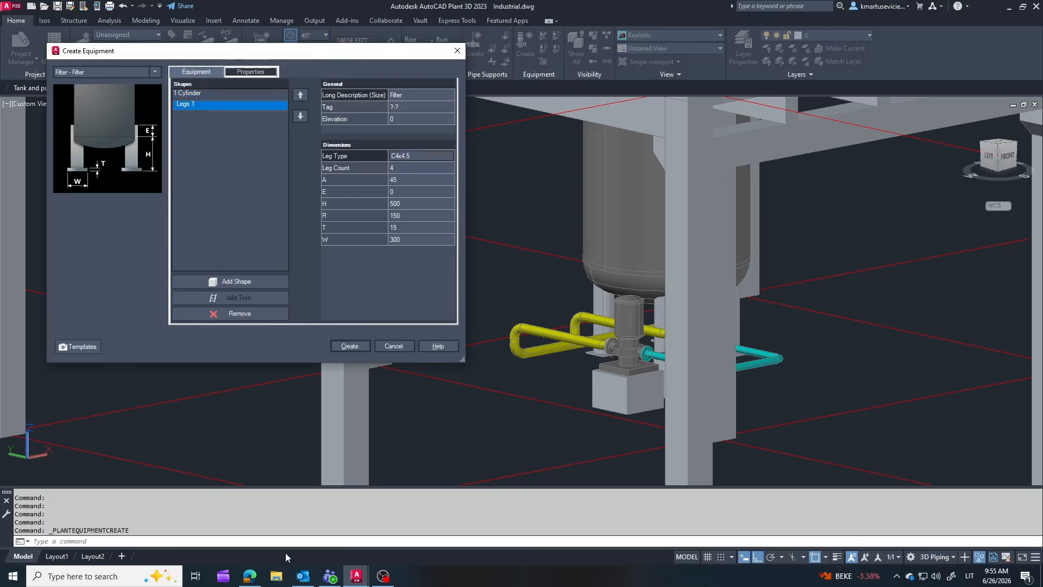
left_click(191, 95)
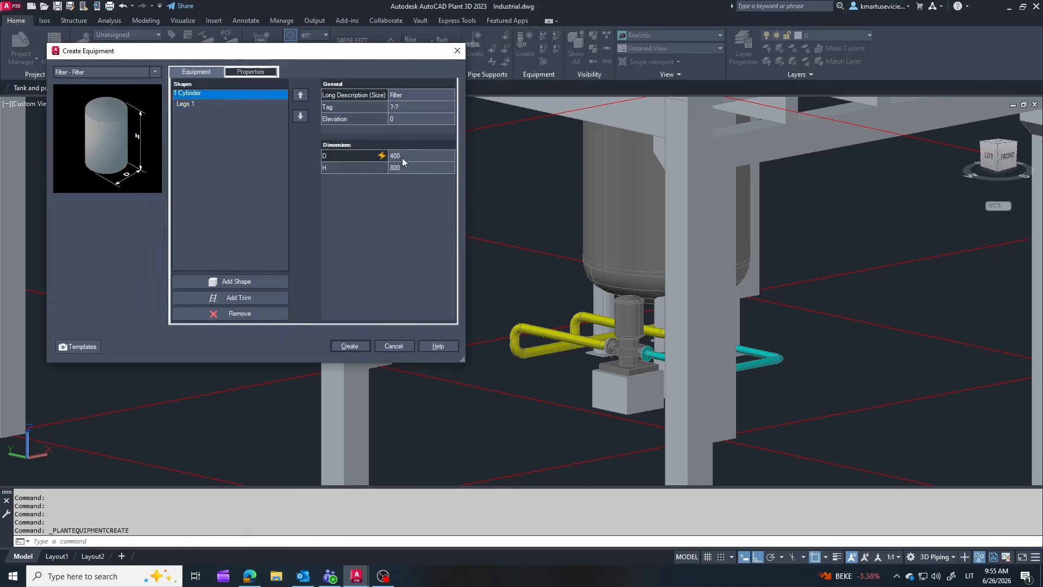
key("Down")
left_click(349, 350)
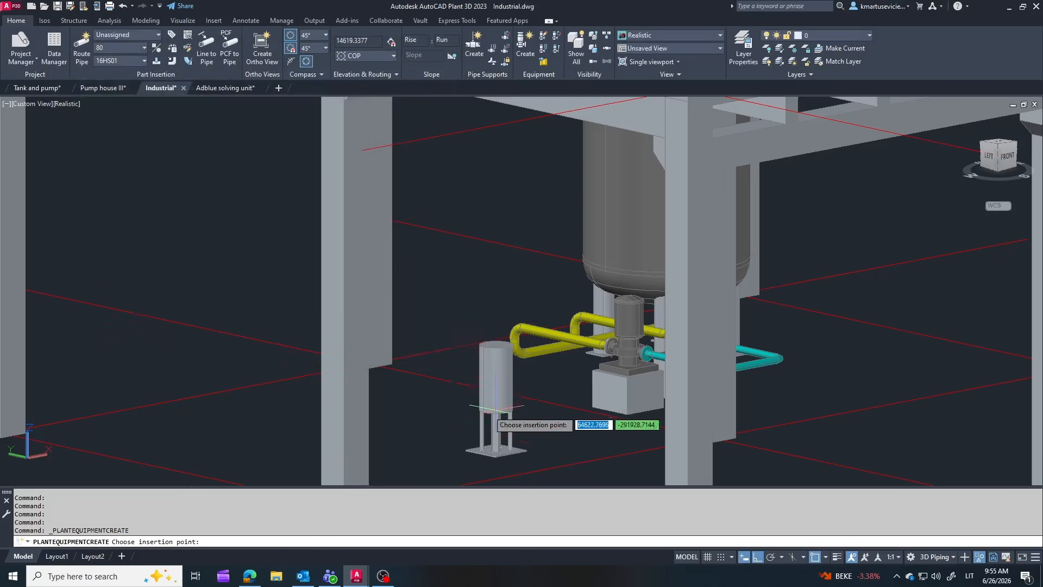
Place the filter on open ground near the building's columns, clear of the vertical vessel and the pumps
left_click(459, 341)
middle_click_drag(468, 345, 537, 367, "shift")
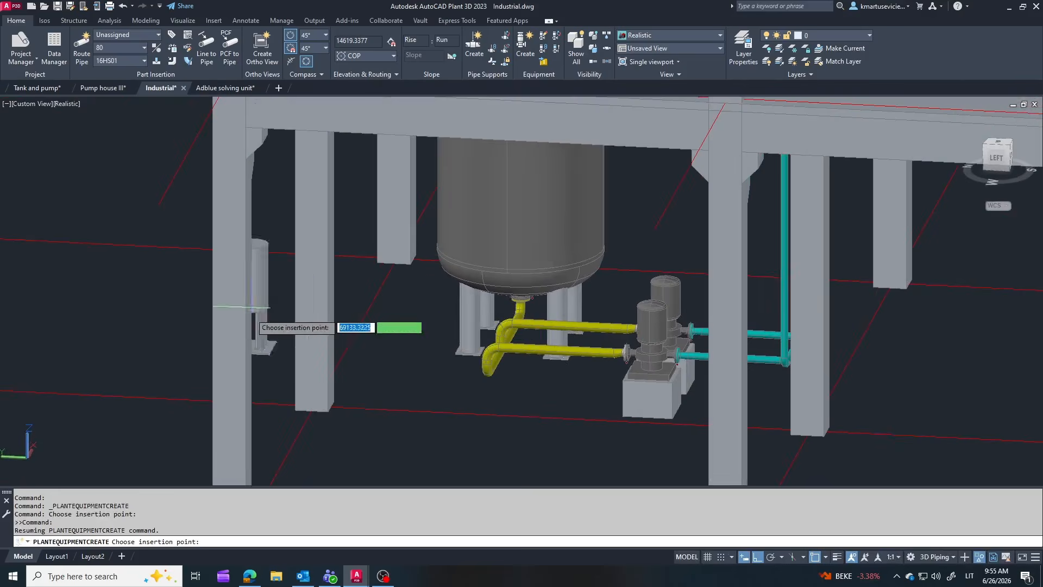
left_click(155, 360)
key("Escape")
Select the newly placed filter and bring up the solid modelling tools
scroll(168, 315, "up", 8)
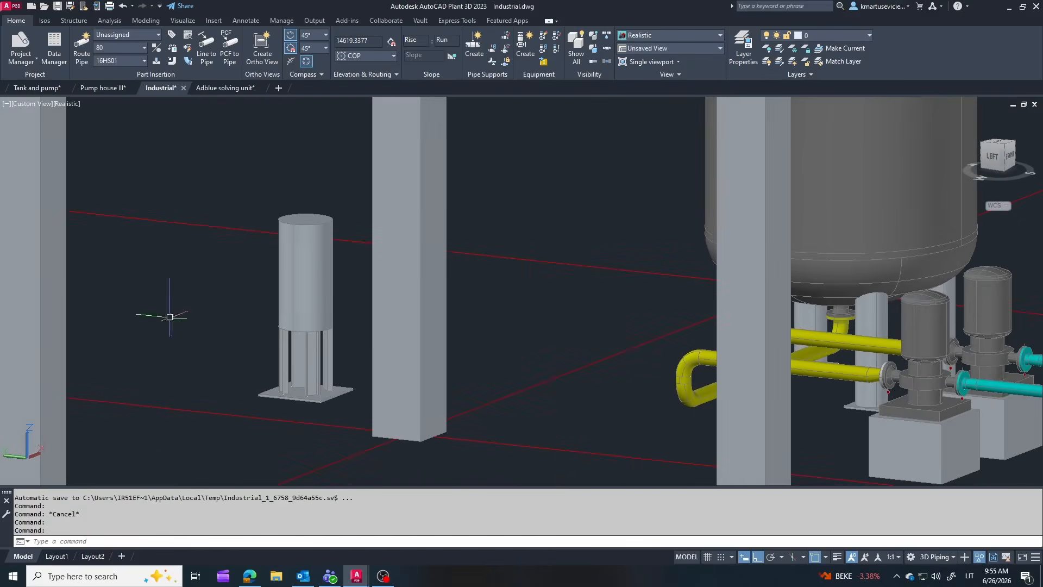
left_click(277, 172)
left_click(151, 23)
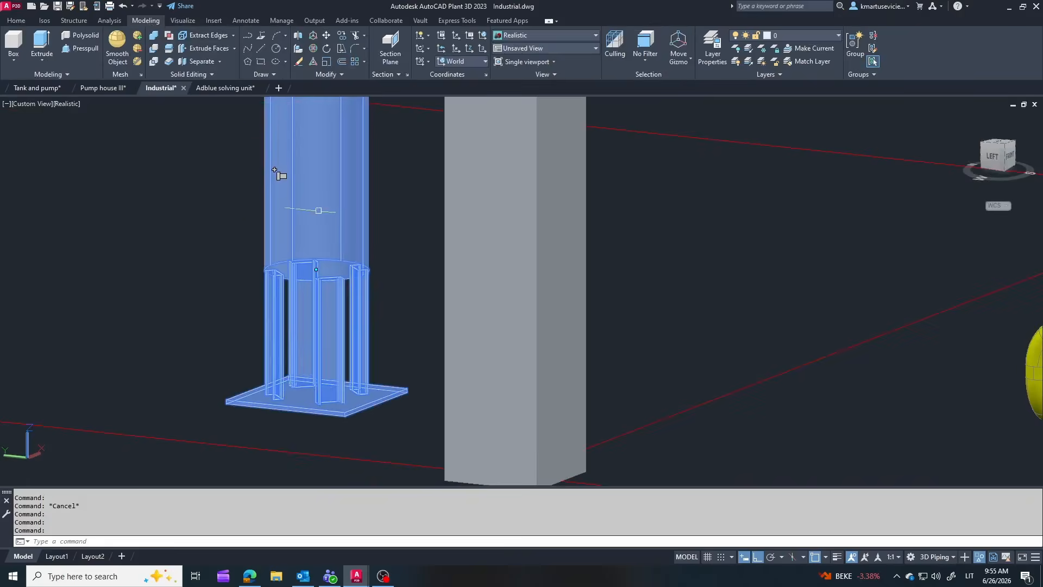
Modify the filter equipment's legs to the HSS-Round shape HSS2.875x.203 with a base plate width W of 150
right_click(286, 210)
left_click(356, 543)
right_click(317, 188)
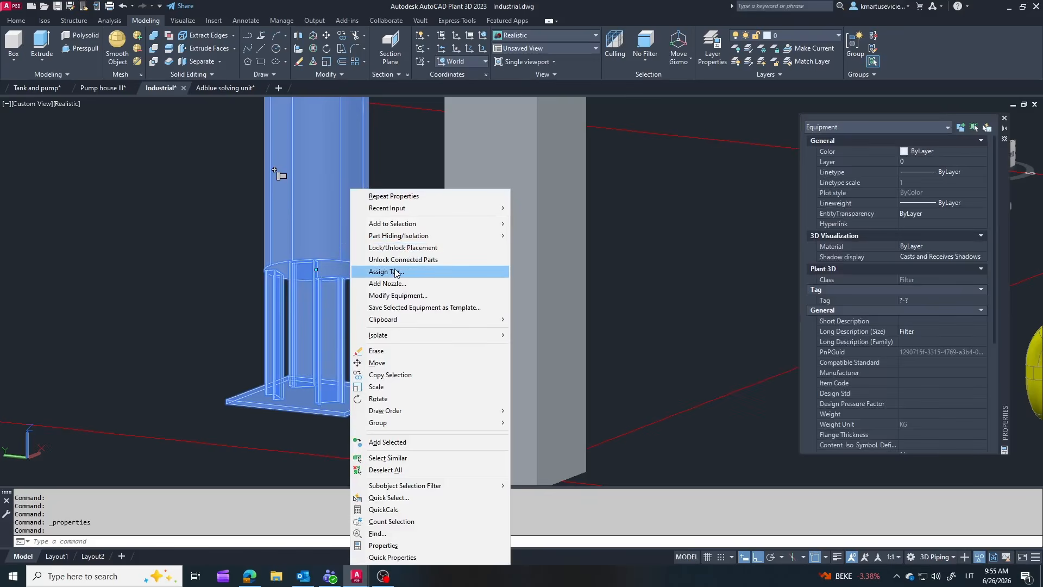
left_click(397, 296)
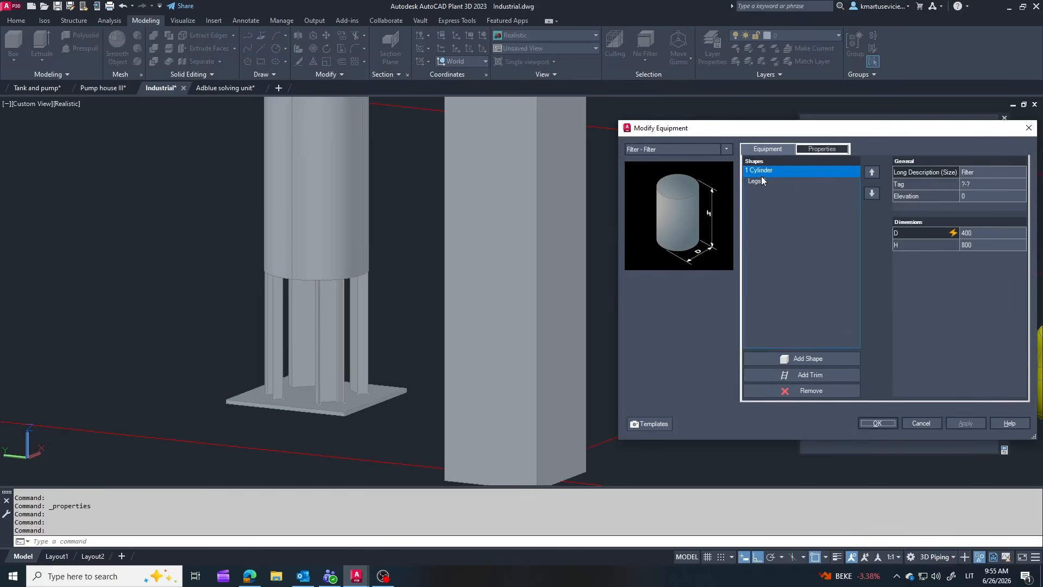
left_click(752, 184)
left_click(1013, 234)
left_click(1014, 234)
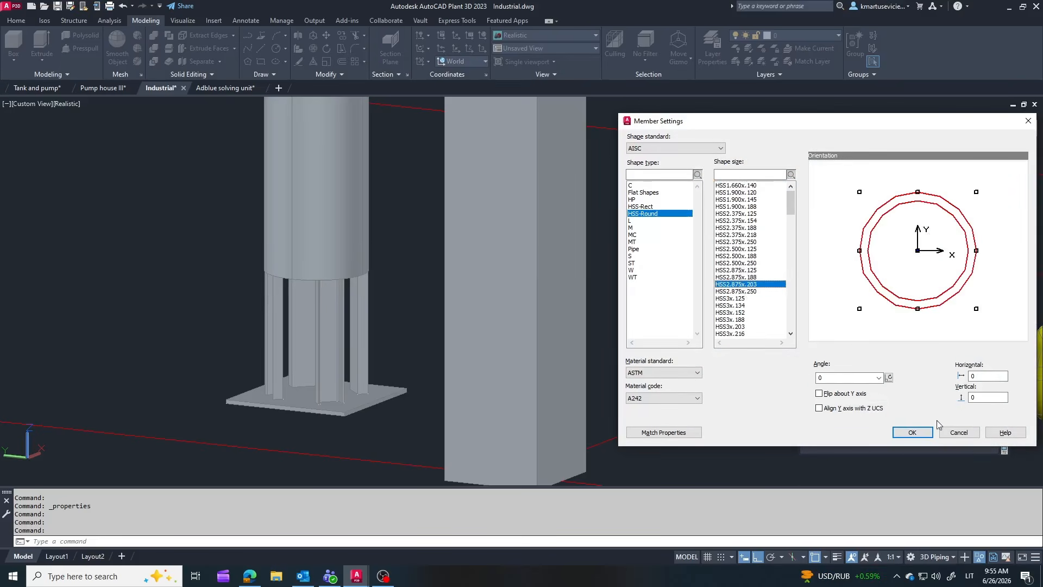
left_click(913, 432)
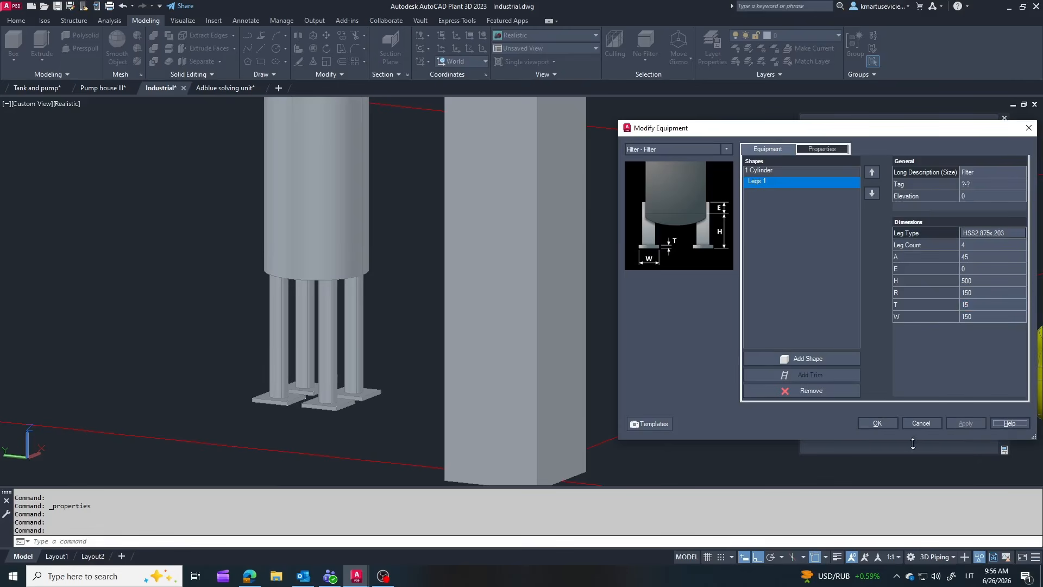
left_click(881, 426)
Move the filter from its top centre down to the level of the nearby column's base
scroll(381, 354, "down", 6)
scroll(376, 347, "up", 2)
left_click(317, 309)
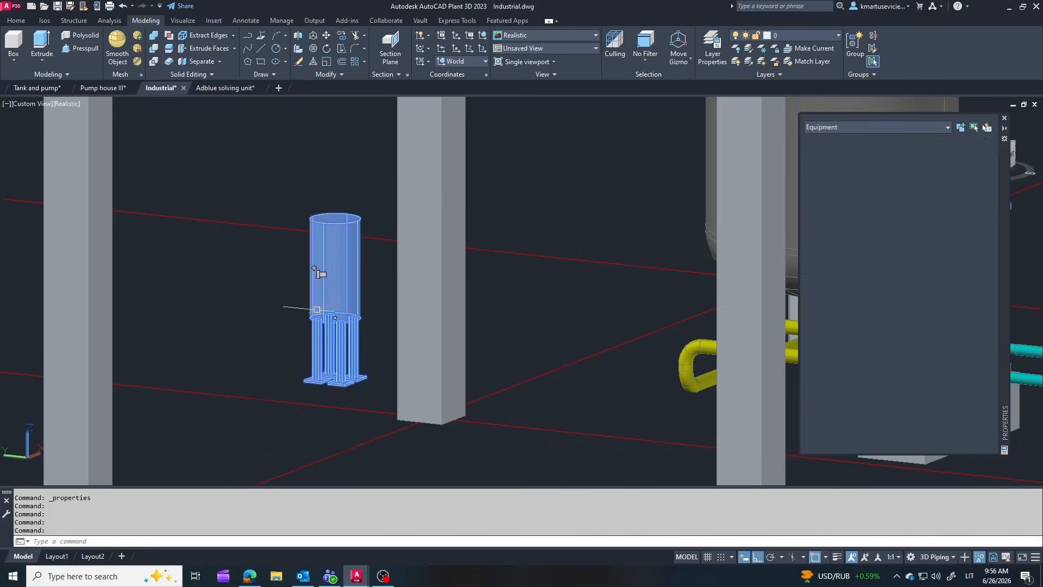
left_click(327, 36)
left_click(334, 218)
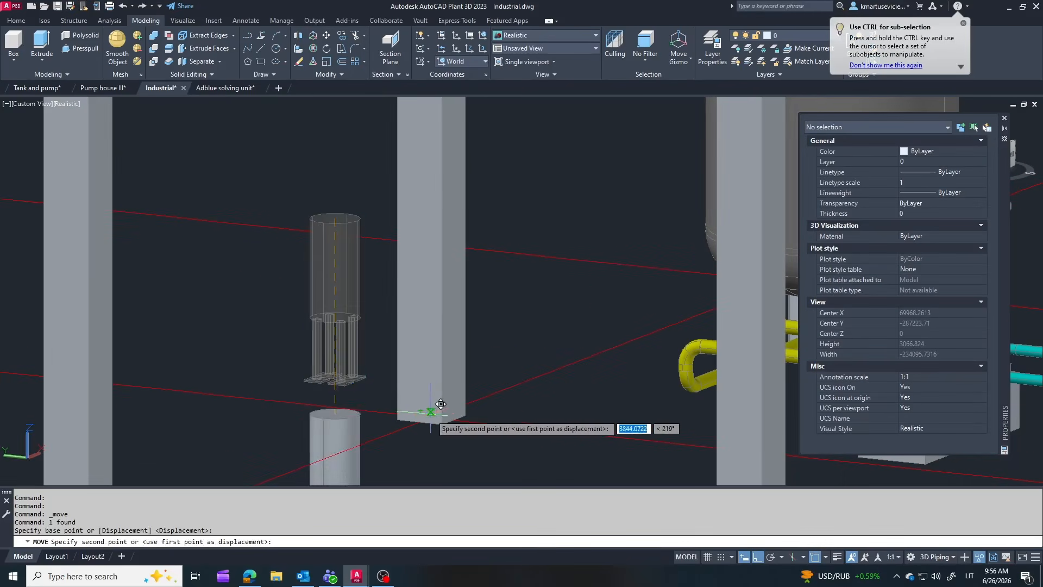
left_click(437, 418)
Move the filter 1000 mm in the 270° direction, in between the columns
scroll(416, 304, "down", 3)
scroll(409, 366, "up", 1)
left_click(409, 367)
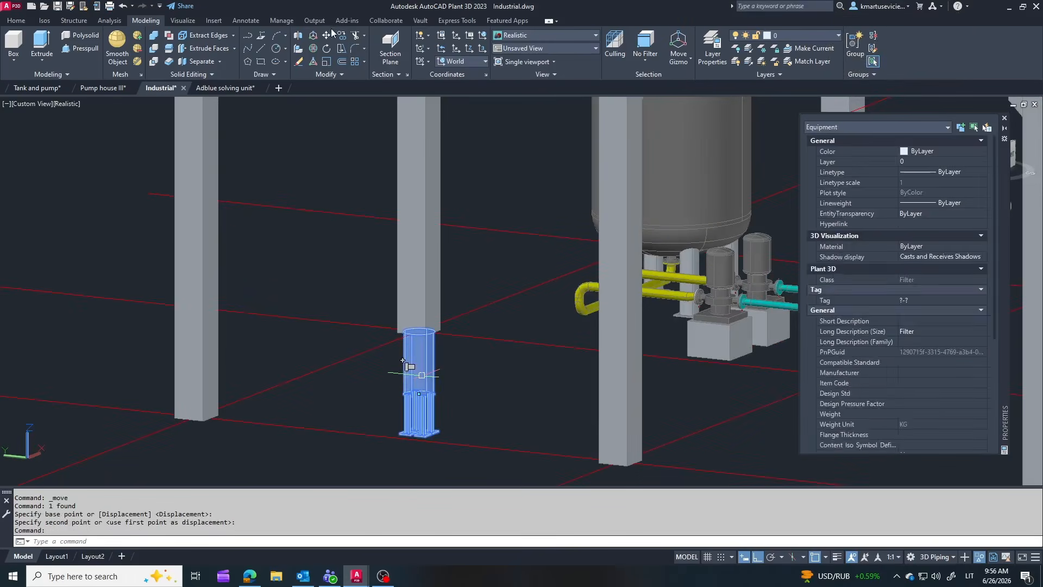
left_click(326, 36)
scroll(445, 370, "up", 2)
middle_click_drag(454, 377, 513, 422, "shift")
scroll(457, 393, "down", 3)
left_click(436, 432)
type("1000")
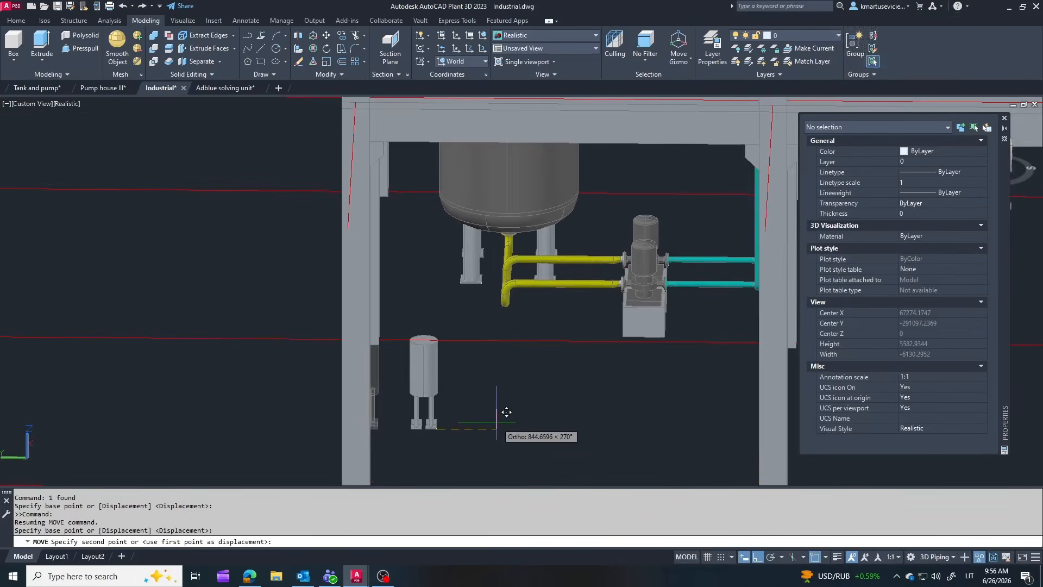
key("Return")
key("Escape")
Move the filter 1500 mm in the 0° direction, away from the column and towards the tank side
middle_click_drag(400, 374, 575, 399, "shift")
left_click(610, 432)
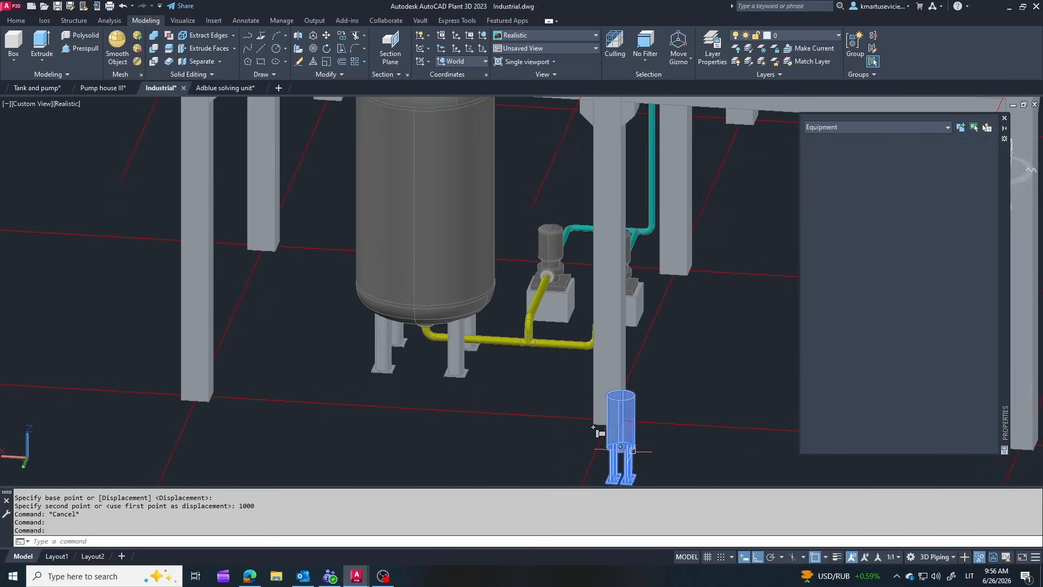
left_click(326, 35)
scroll(412, 113, "down", 1)
left_click(389, 408)
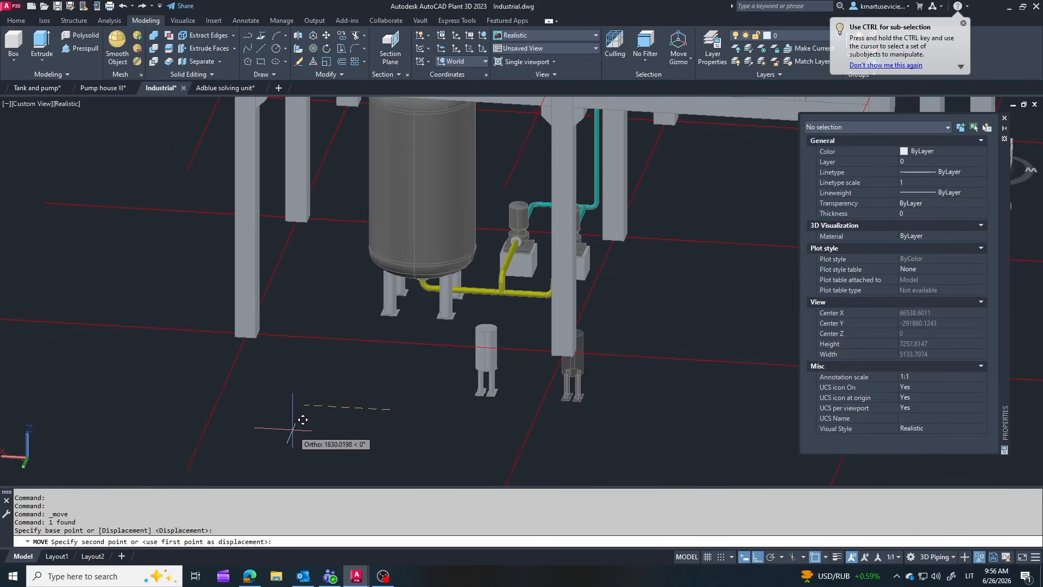
type("1500")
key("Return")
scroll(489, 424, "up", 3)
key("Escape")
Identify the coordinates of a point on the base of the filter's legs
type("id")
key("Return")
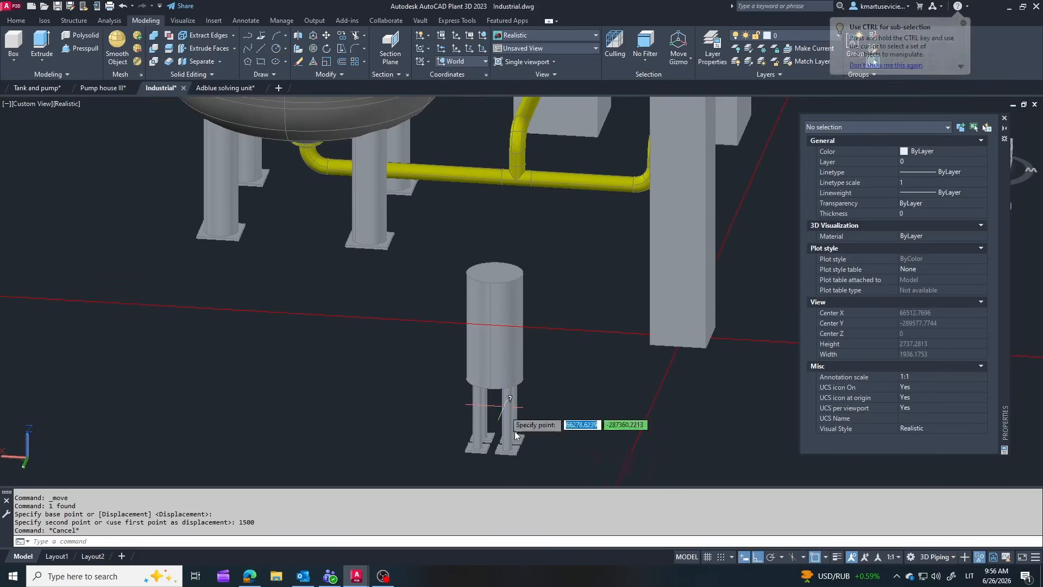
scroll(511, 447, "up", 2)
key("Escape")
Raise the filter vertically so that its leg base plates stand at floor level
left_click(482, 297)
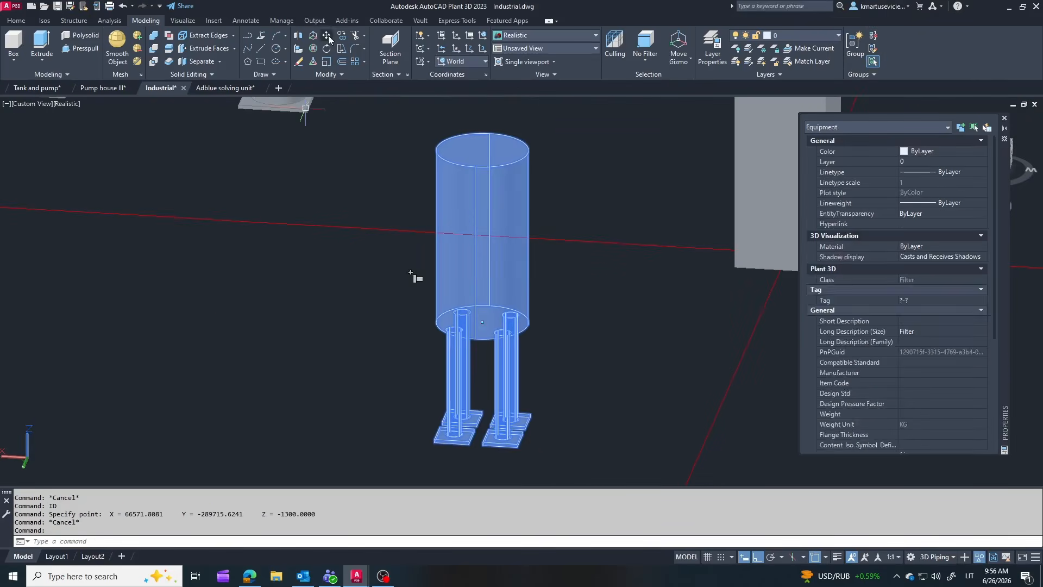
left_click(327, 36)
left_click(216, 407)
key("Return")
Add a radial nozzle to the filter with height H 200 and length L 200
scroll(237, 261, "down", 3)
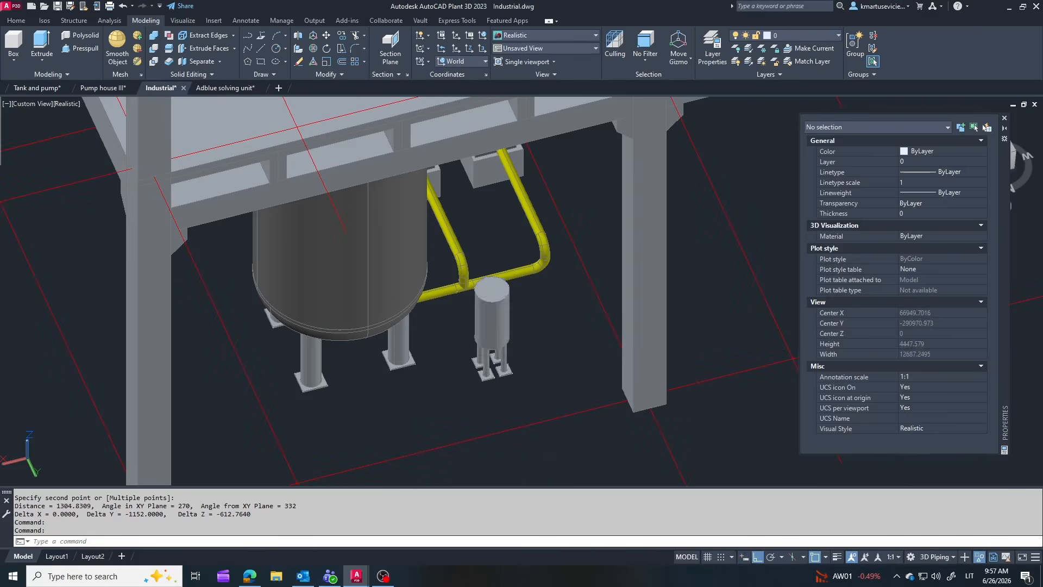
left_click(477, 336)
left_click(477, 335)
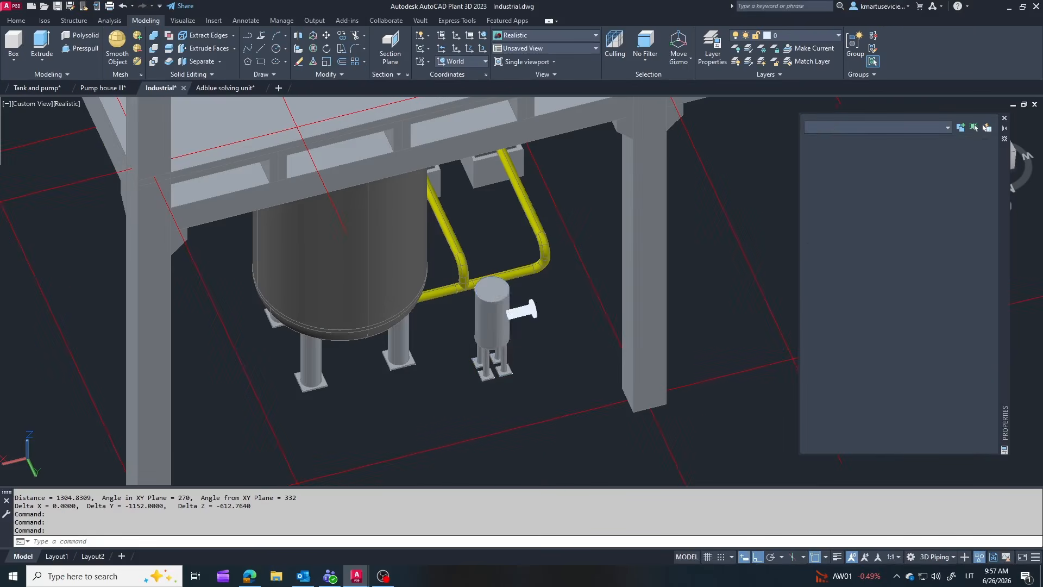
left_click(781, 217)
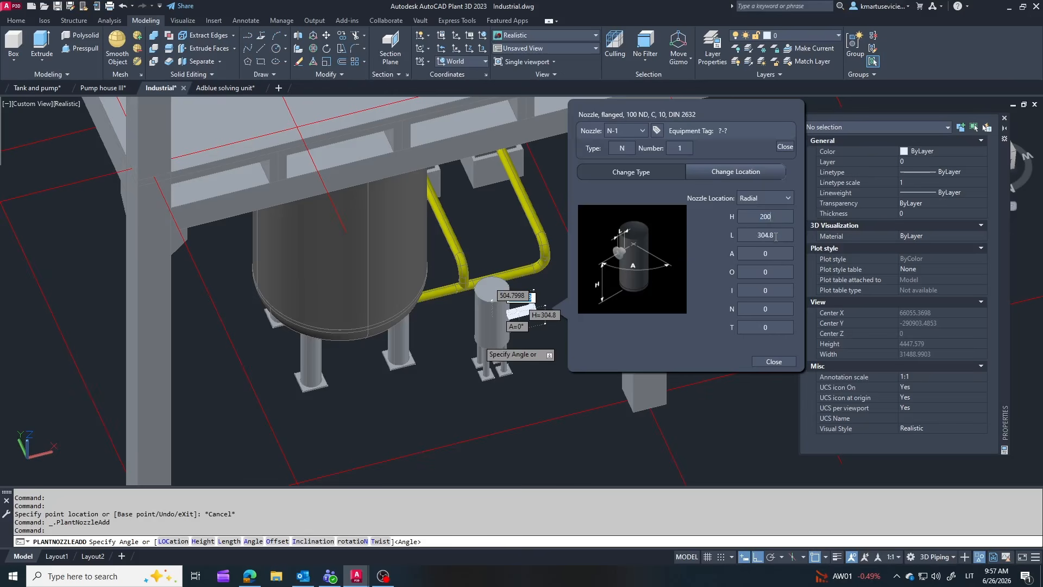
left_click(779, 238)
type("200")
key("Return")
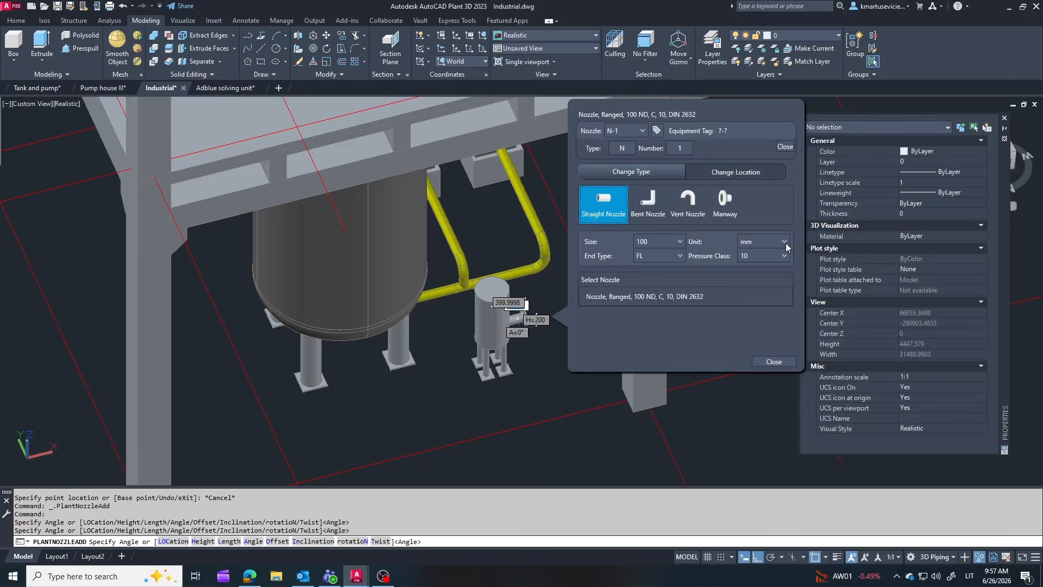
Change nozzle N-1 to the flanged 100 ND, pressure class 16, DIN 2633 type and set its height H to 500
left_click(752, 314)
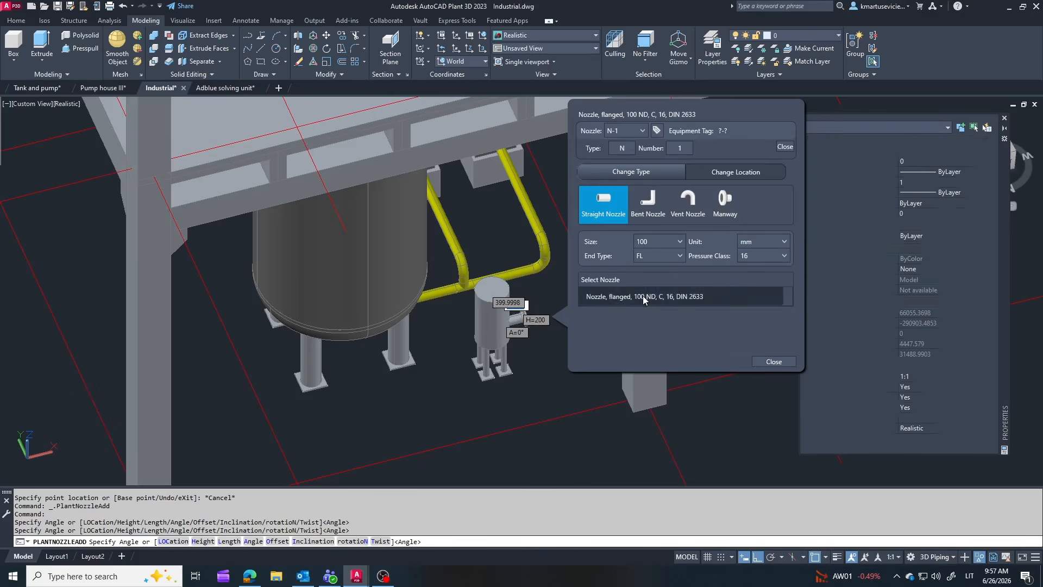
left_click(734, 174)
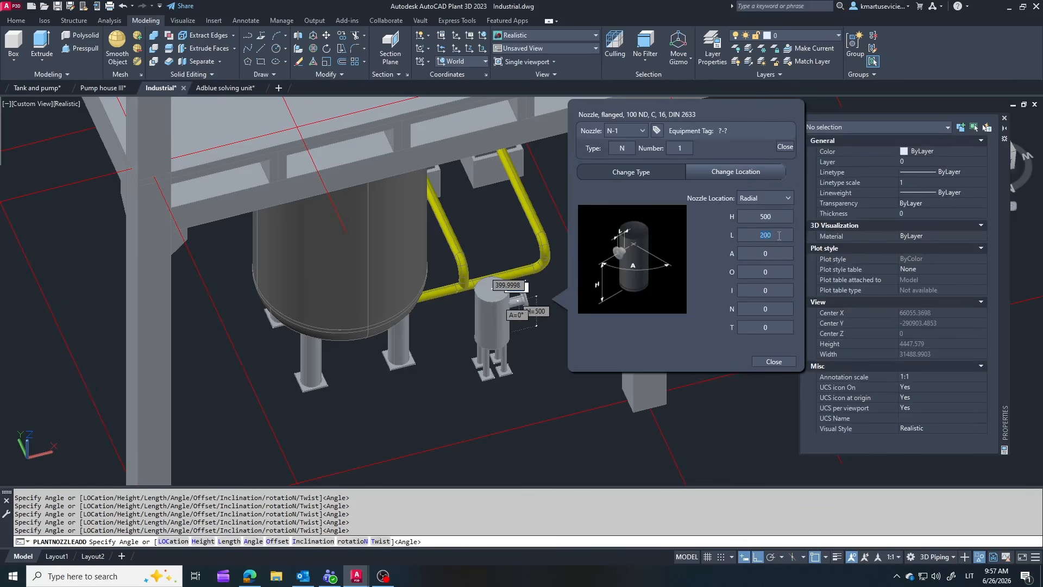
left_click(625, 173)
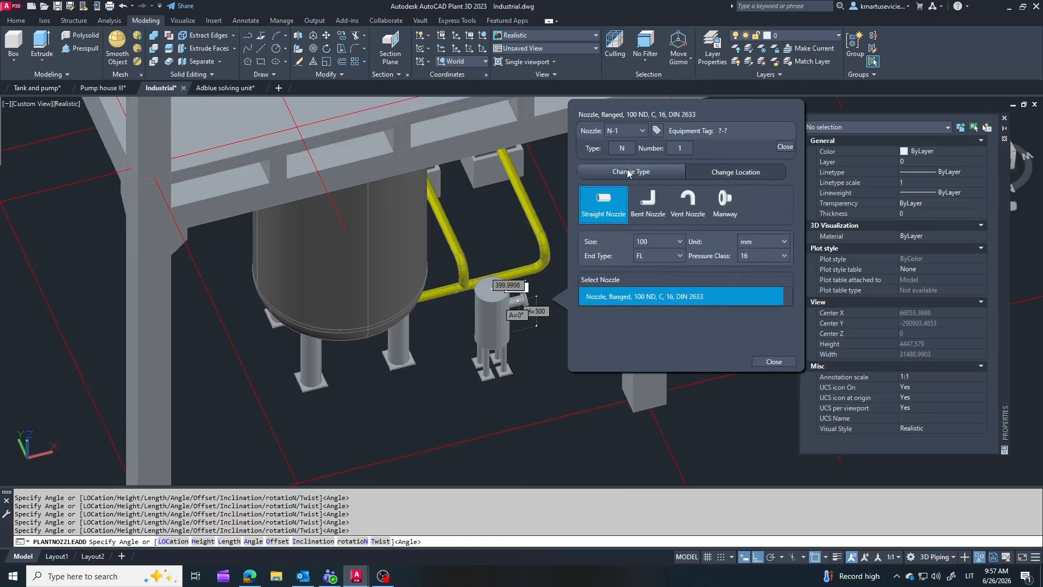
left_click(773, 362)
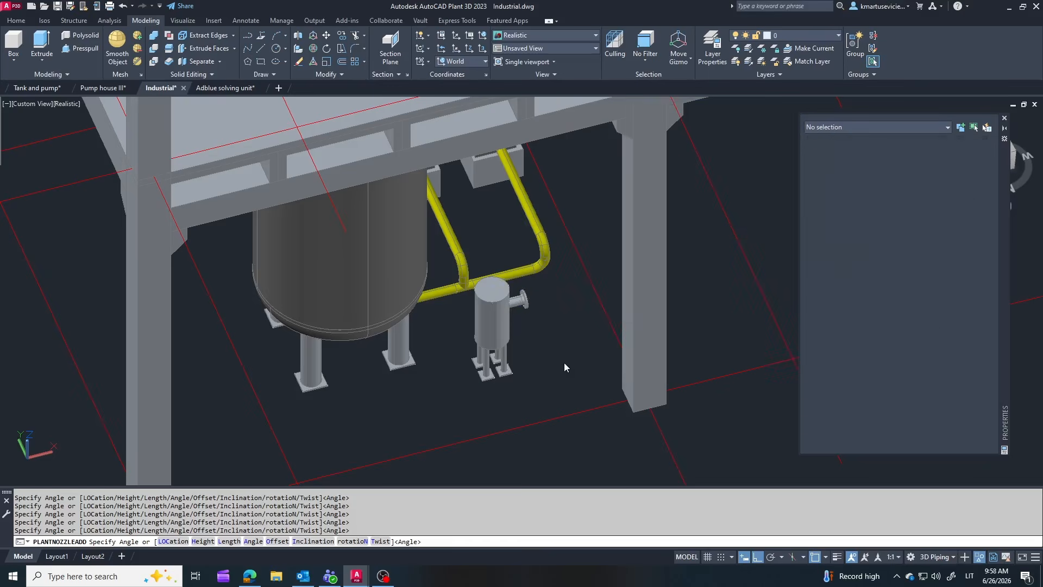
Rotate the filter 90° about its vertical axis, using its top centre as the base point
left_click(313, 49)
scroll(493, 285, "up", 5)
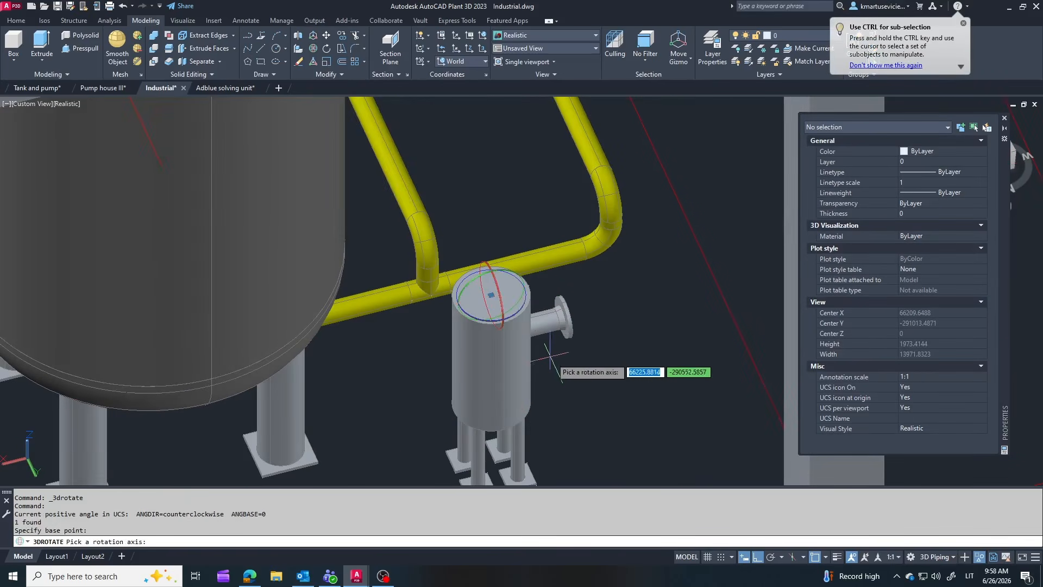
left_click(471, 315)
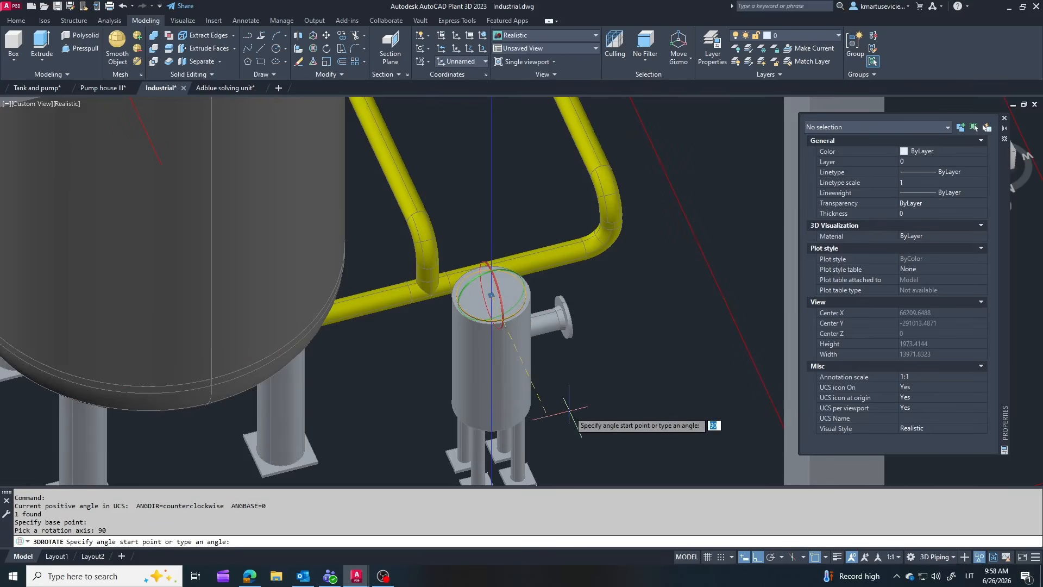
type("90")
key("Return")
key("Escape")
Add a second radial nozzle to the filter at angle A 180, opposite the first one
scroll(539, 277, "down", 2)
middle_click_drag(550, 319, 279, 268, "shift")
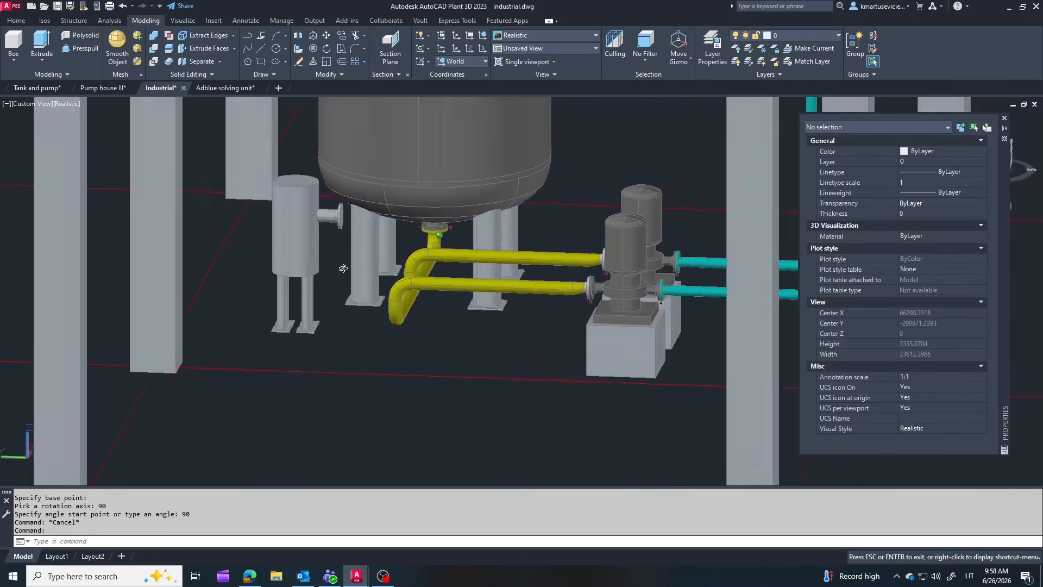
scroll(283, 239, "up", 3)
left_click(289, 226)
left_click(380, 230)
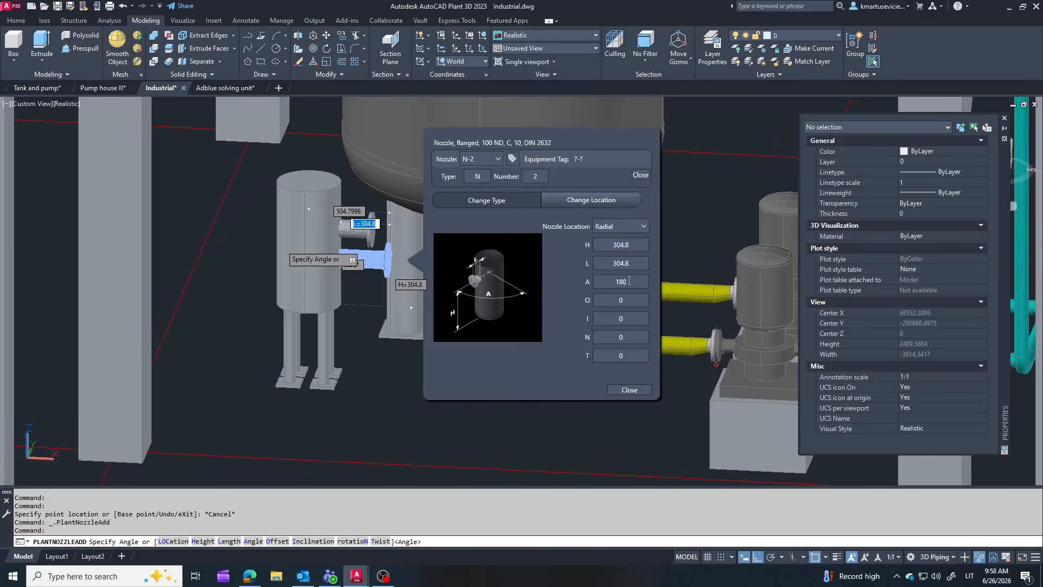
key("Return")
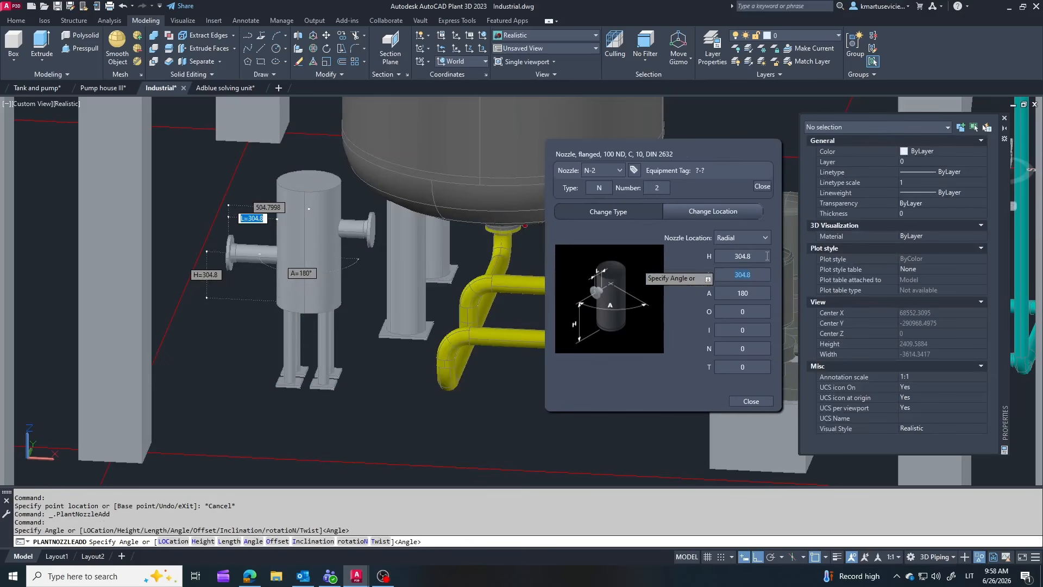
Set nozzle N-2's height H to 500 and its length L to 100
double_click(766, 256)
type("500")
key("Return")
type("200")
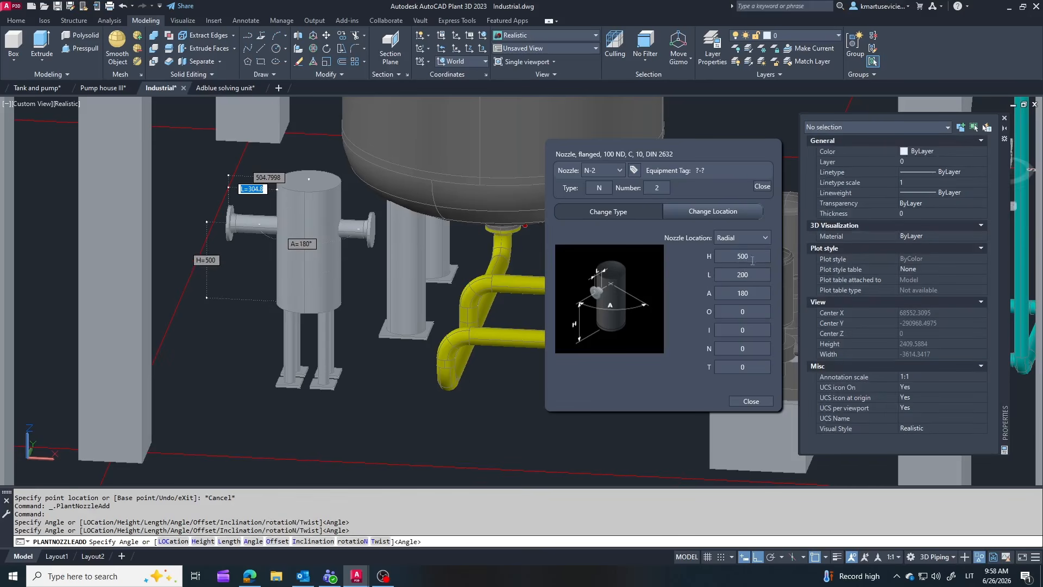
double_click(726, 275)
type("100")
Change nozzle N-2 to the flanged 100 ND, class 16, DIN 2633 type and set nozzle N-1's length L to 100
left_click(607, 211)
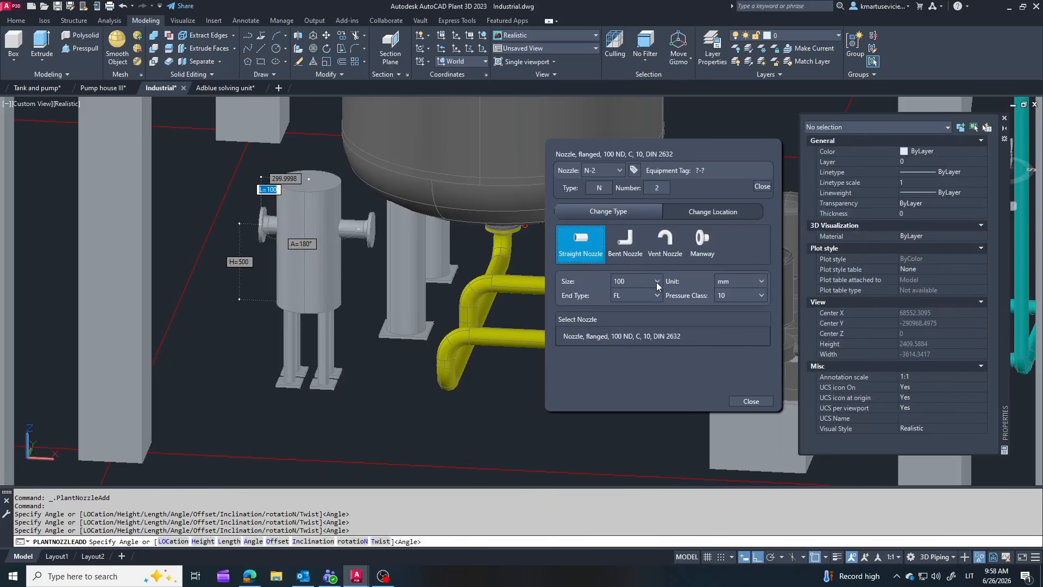
left_click(706, 335)
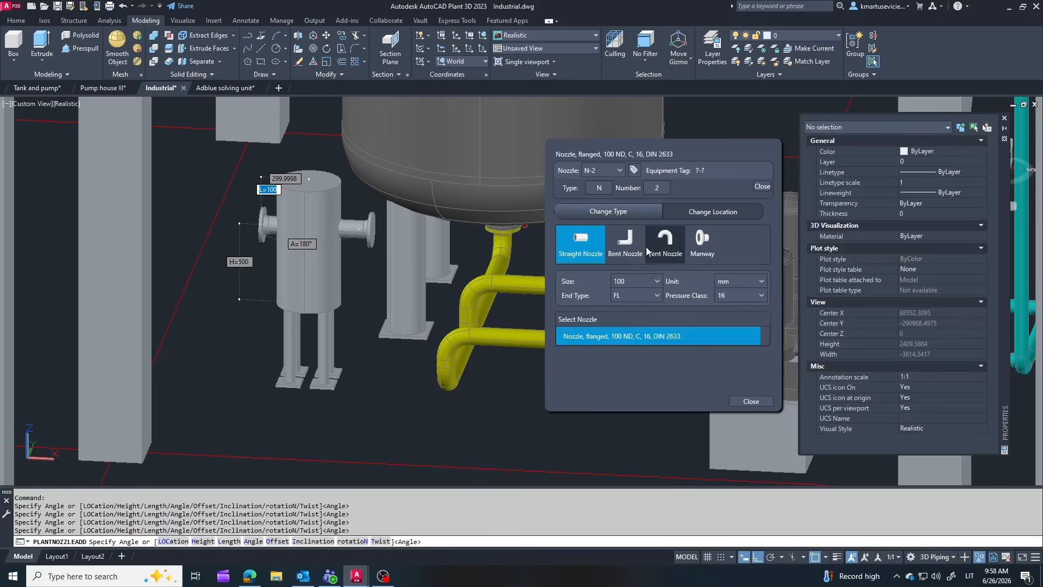
left_click(725, 213)
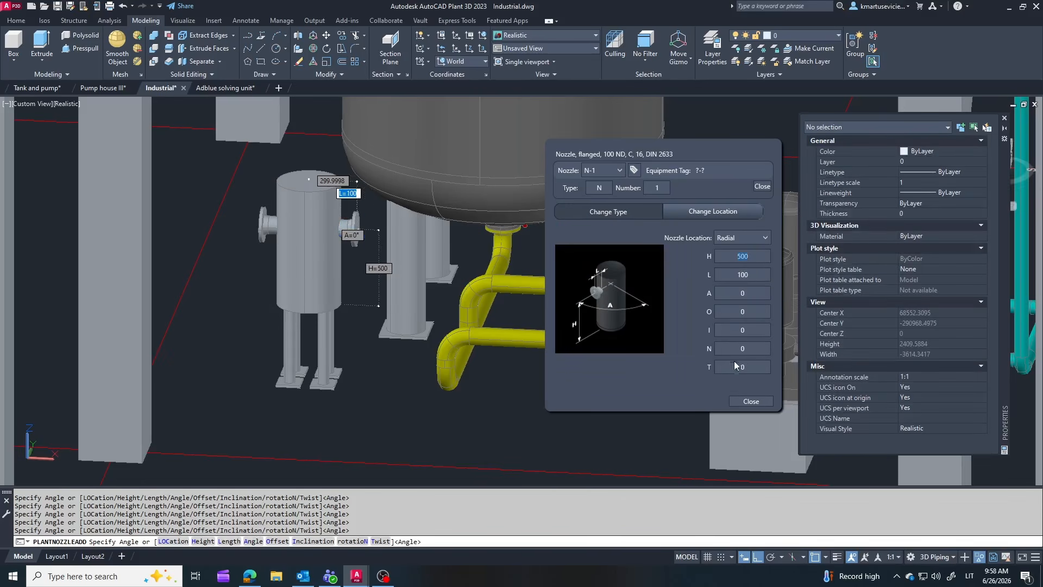
left_click(751, 401)
Route a straight pipe from the filter nozzle that faces the pumps, heading in their direction
scroll(353, 222, "up", 3)
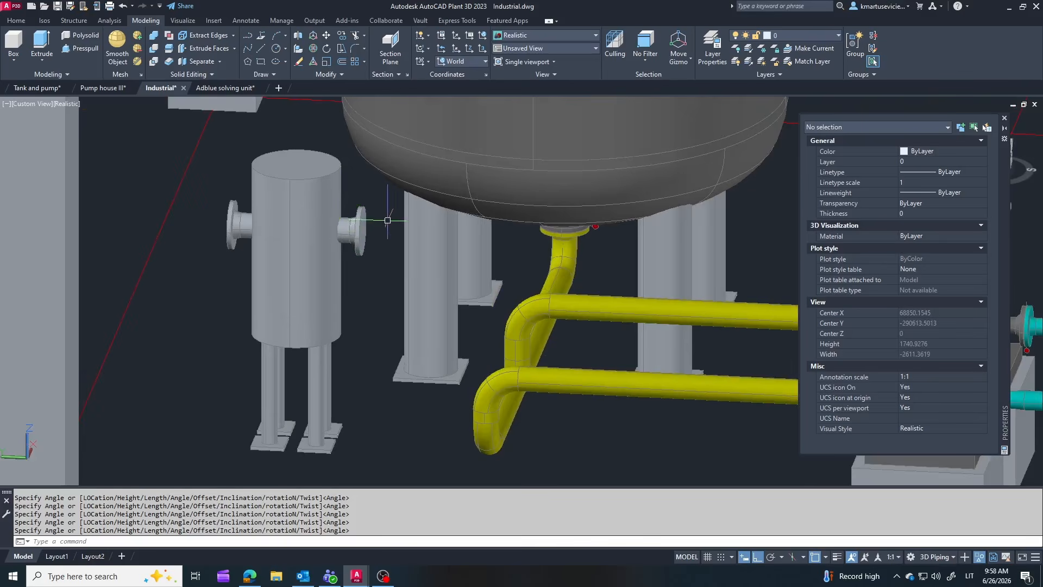
middle_click_drag(387, 220, 429, 283, "shift")
scroll(389, 224, "up", 2)
left_click(412, 205)
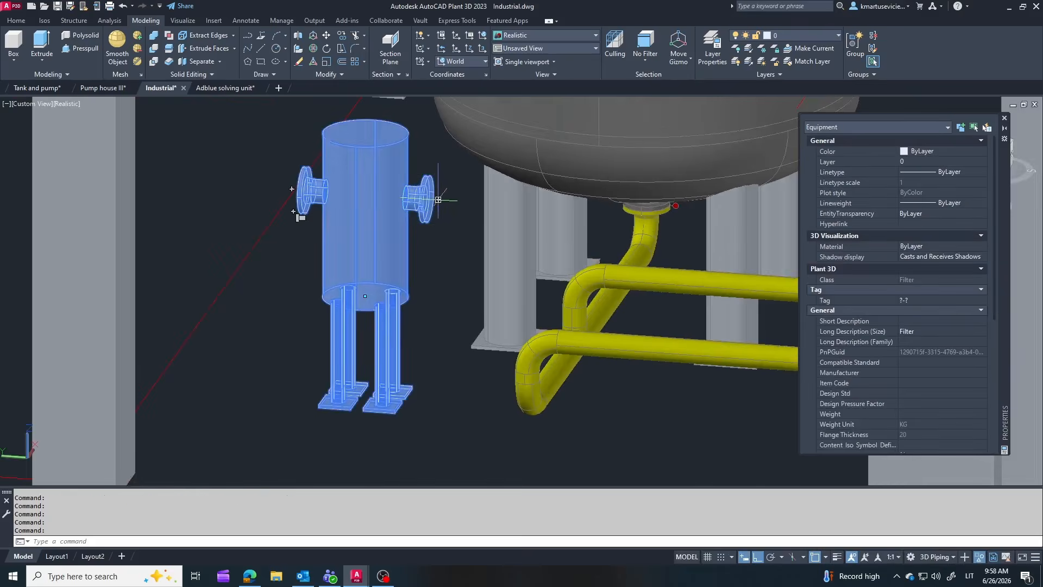
left_click(438, 199)
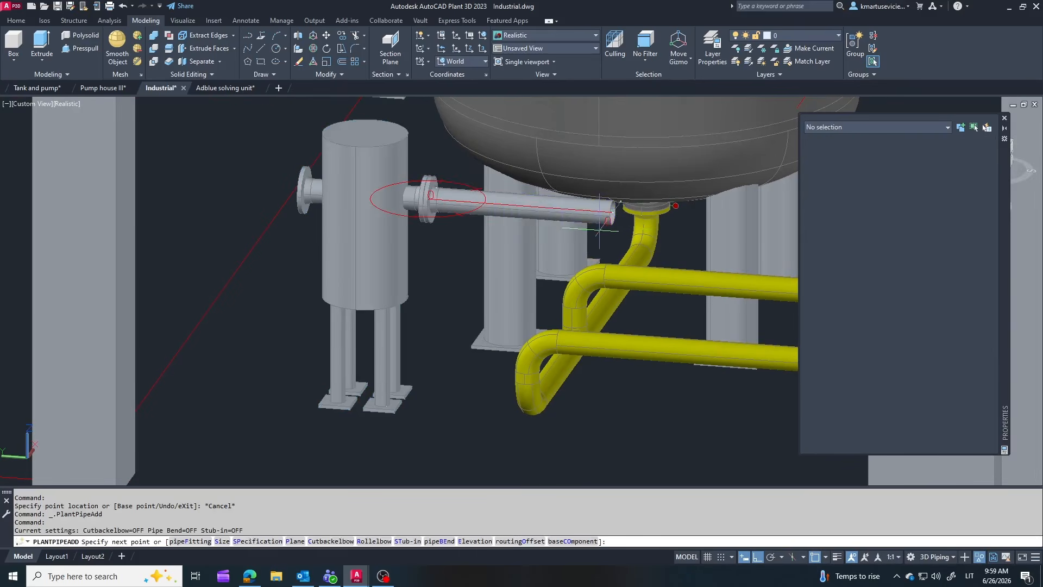
key("Escape")
Delete the horizontal yellow pipe connected to the elbow under the tank outlet
middle_click_drag(599, 228, 446, 212, "shift")
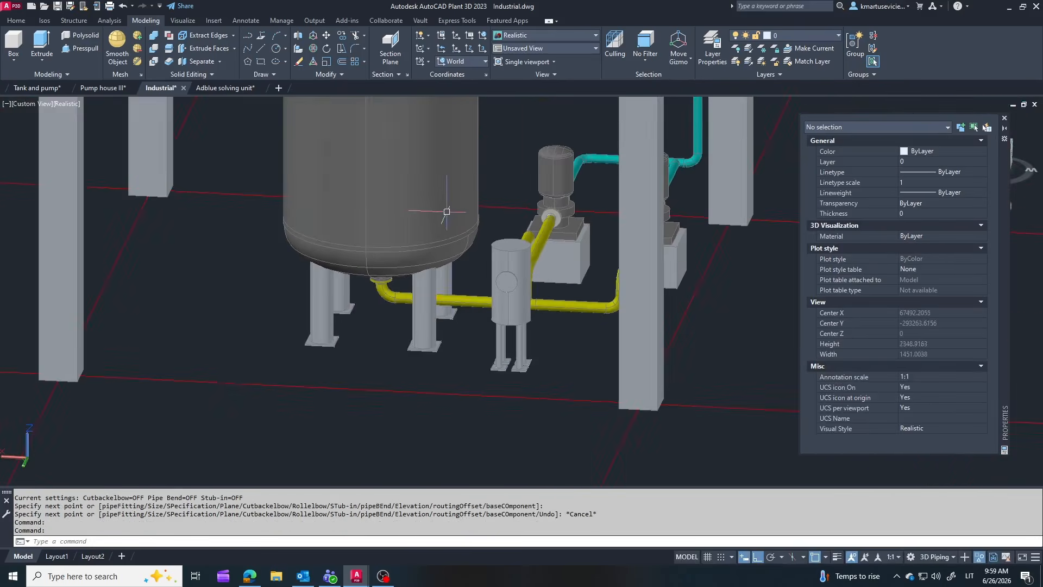
scroll(453, 297, "up", 3)
left_click(429, 303)
key("Delete")
Rotate the elbow under the tank outlet so that its open end points away from the pumps
left_click(334, 295)
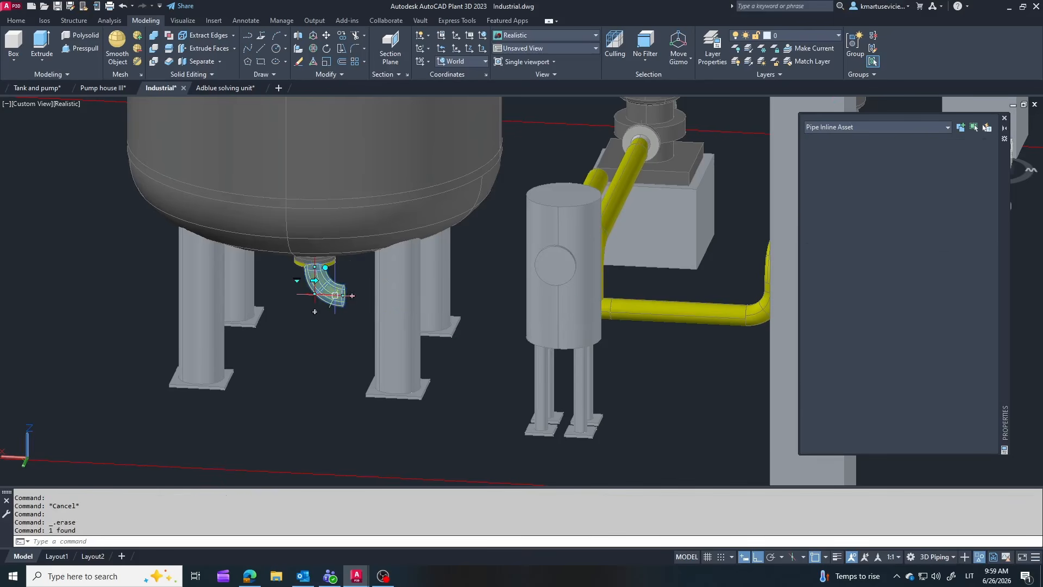
left_click(325, 268)
left_click(293, 343)
key("Escape")
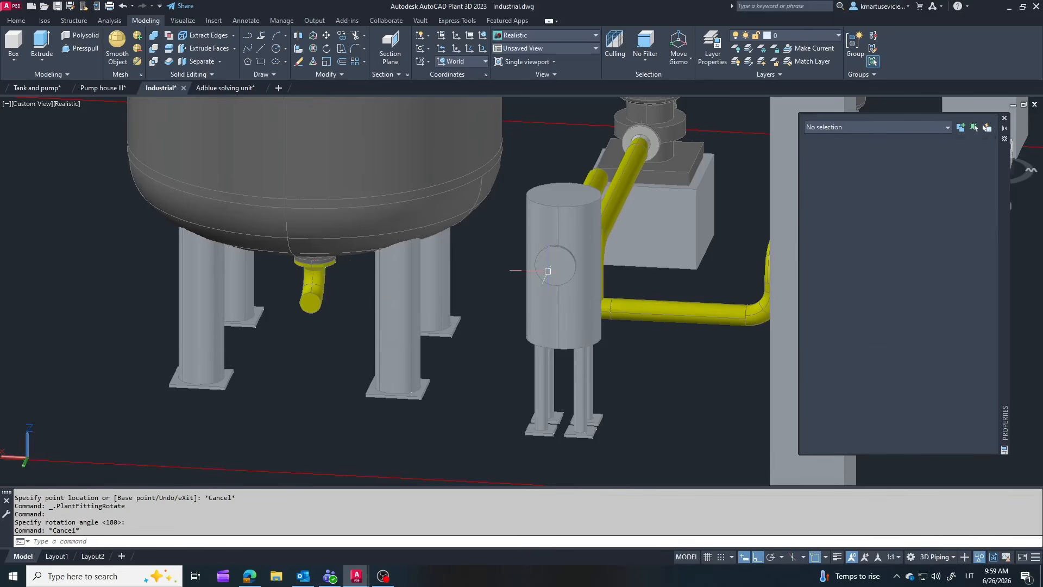
Route a pipe from the filter nozzle facing away from the pumps to the elbow under the tank outlet, accepting connection solution 3 of 4
left_click(549, 272)
left_click(543, 276)
middle_click_drag(444, 375, 233, 326, "shift")
left_click(303, 211)
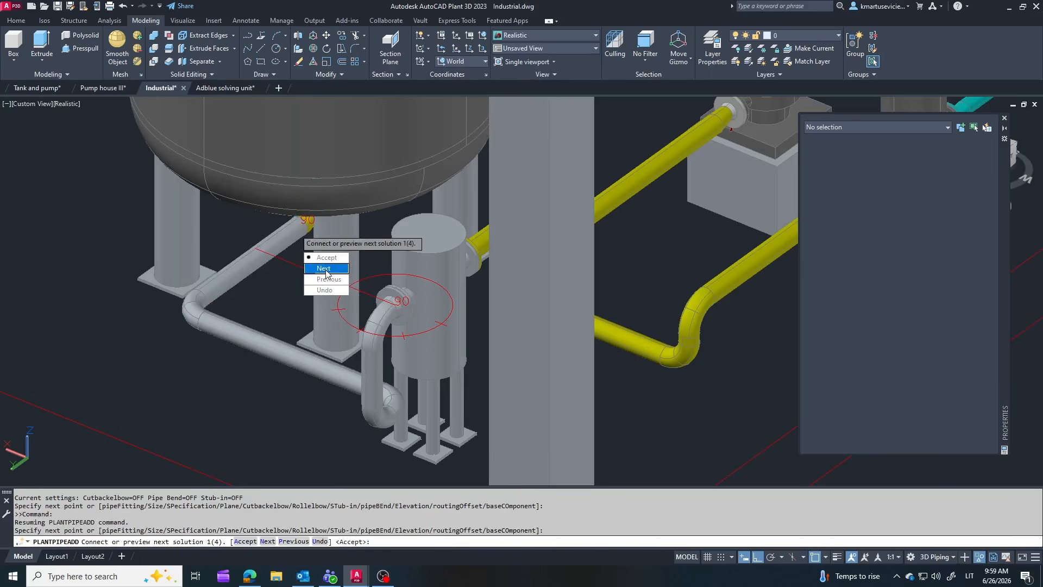
left_click(325, 269)
left_click(324, 267)
left_click(325, 267)
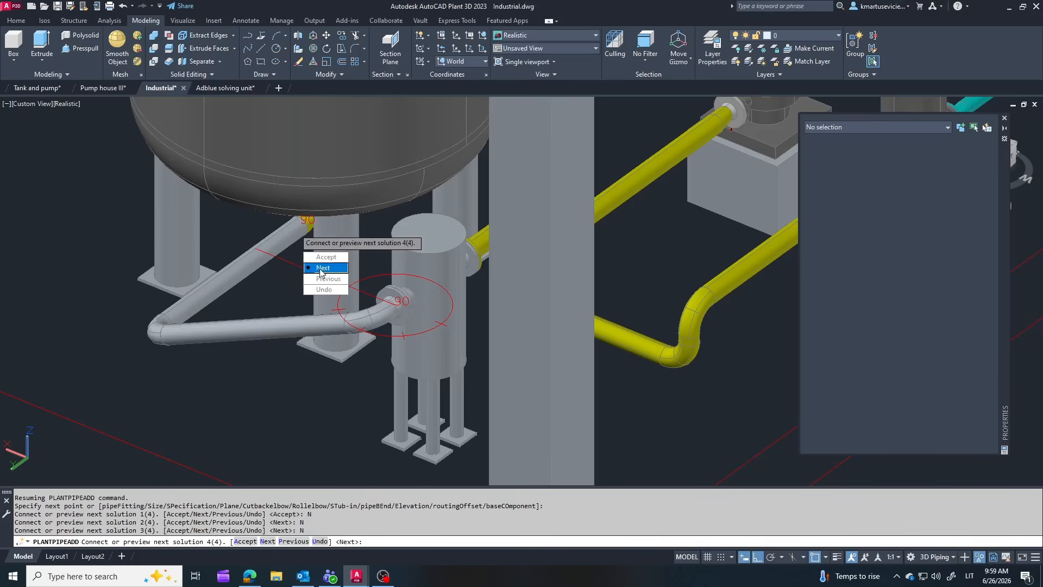
left_click(324, 268)
left_click(324, 269)
left_click(322, 268)
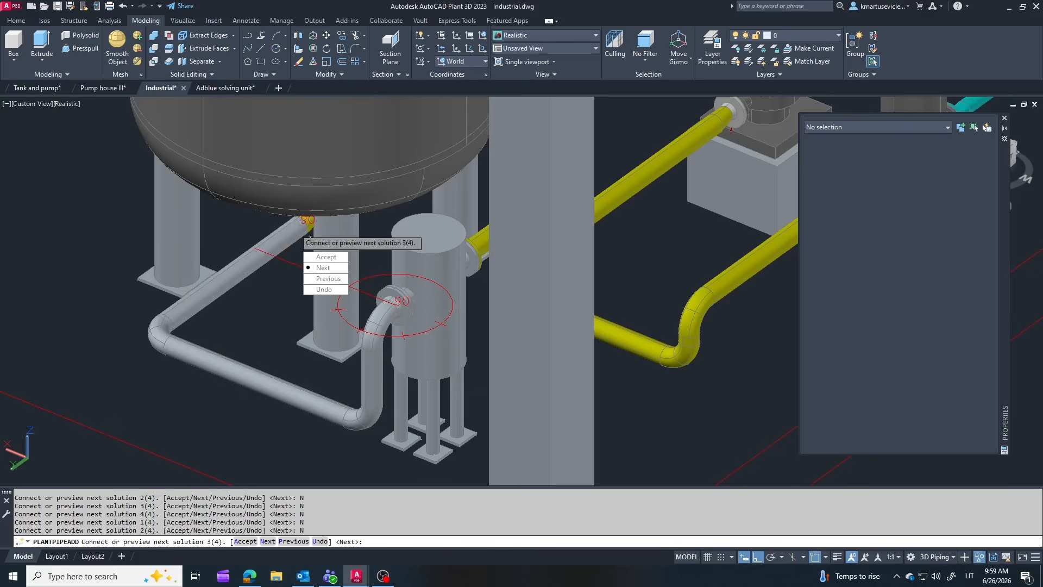
type("a")
key("Return")
Modify the filter equipment so its legs have a height H of 200
middle_click_drag(524, 320, 482, 281, "shift")
left_click(397, 337)
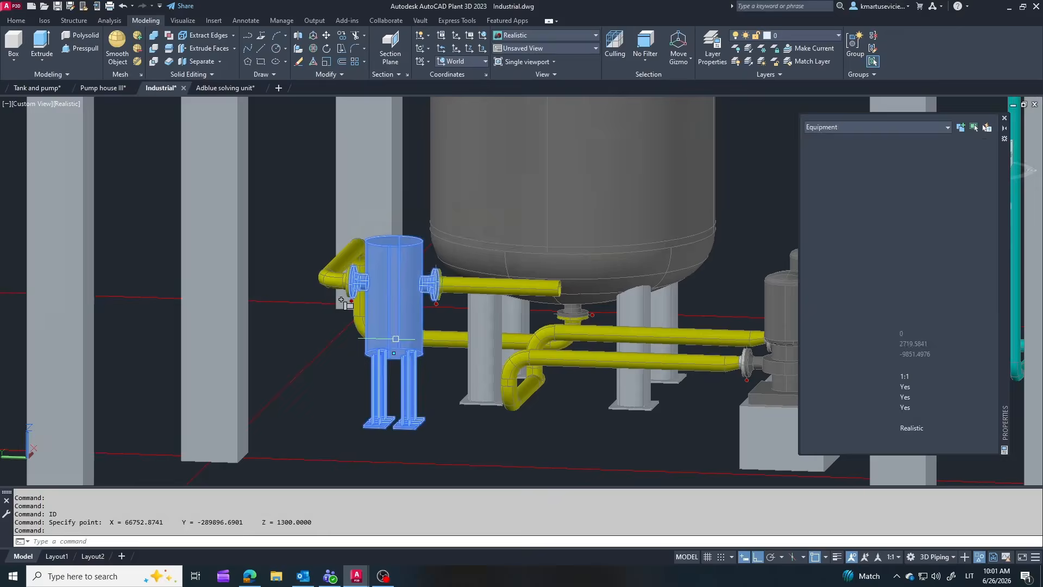
right_click(399, 337)
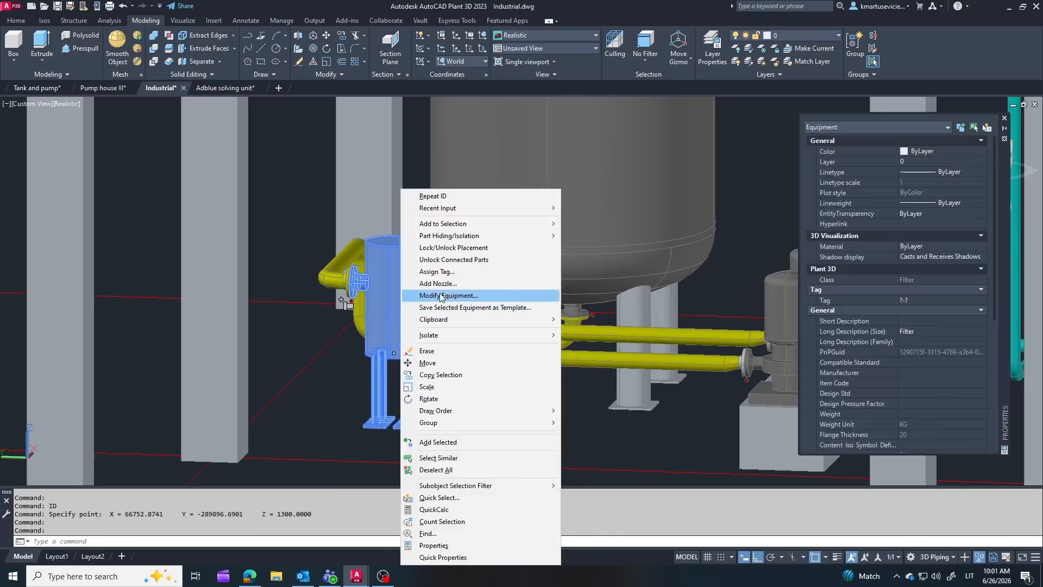
left_click(448, 295)
left_click(759, 180)
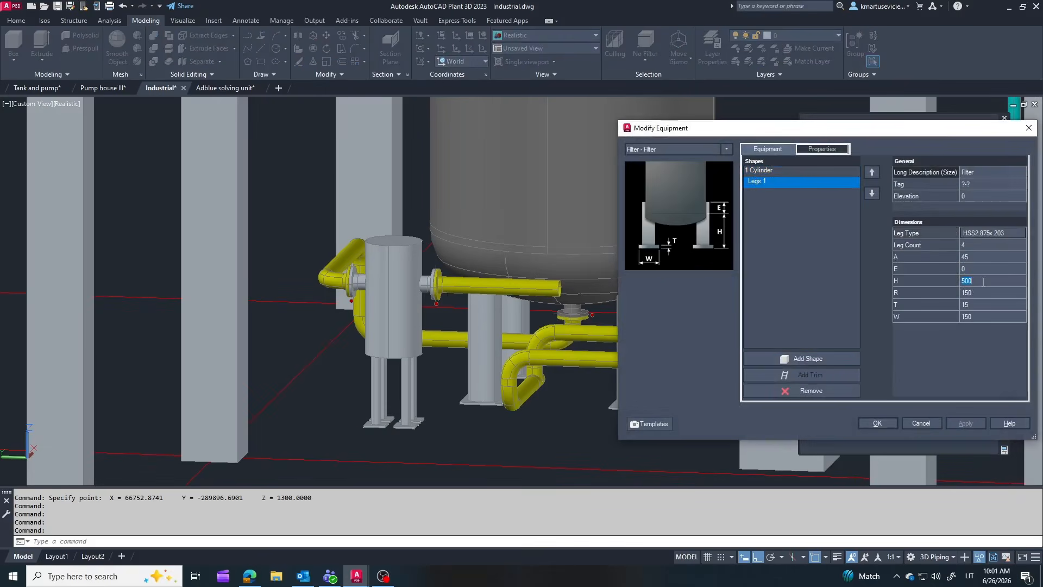
left_click(964, 423)
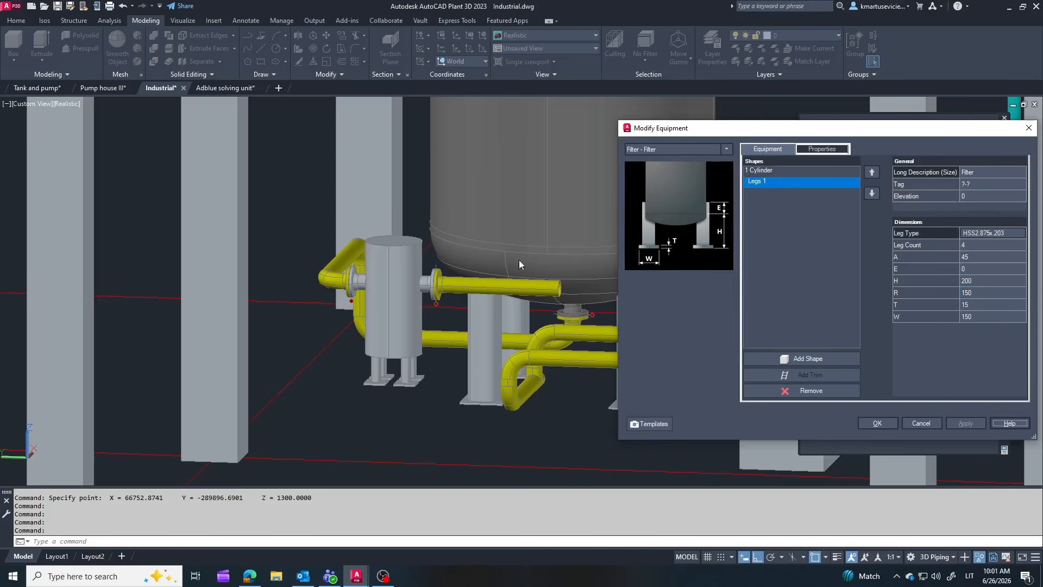
left_click(1027, 130)
Delete the vertical pipe beside the filter that links the two elbows of the tank-to-filter line
scroll(332, 274, "up", 2)
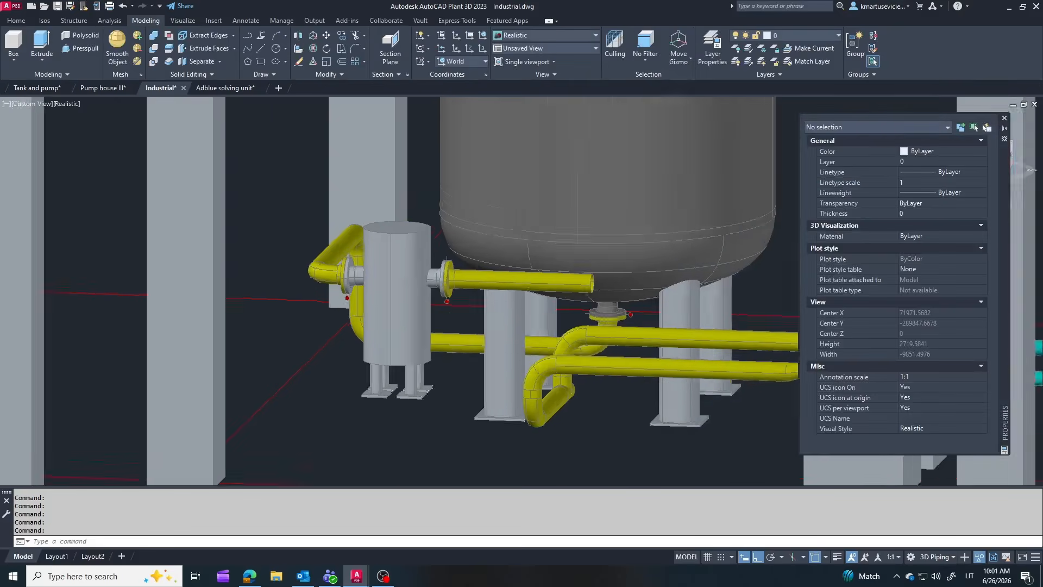
key("Escape")
left_click(353, 304)
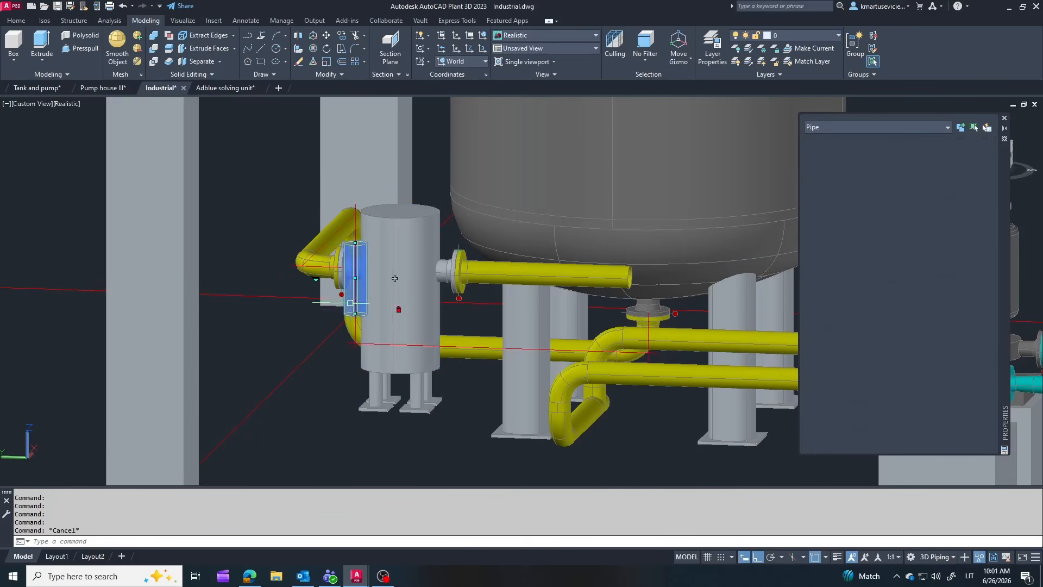
key("Delete")
Move the filter together with its connected piping 300 straight down
left_click(395, 343)
right_click(394, 343)
left_click(422, 362)
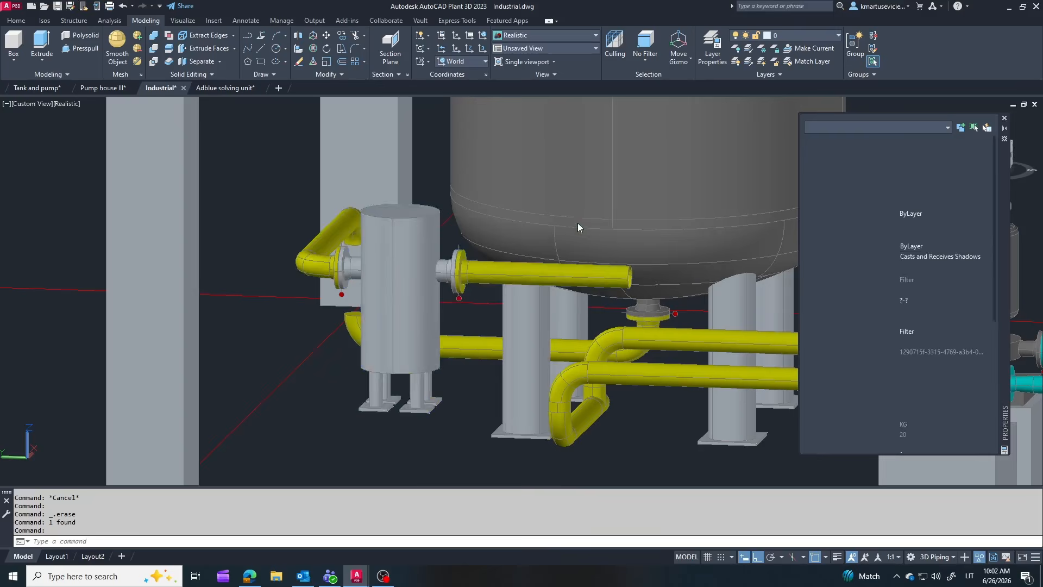
left_click(265, 352)
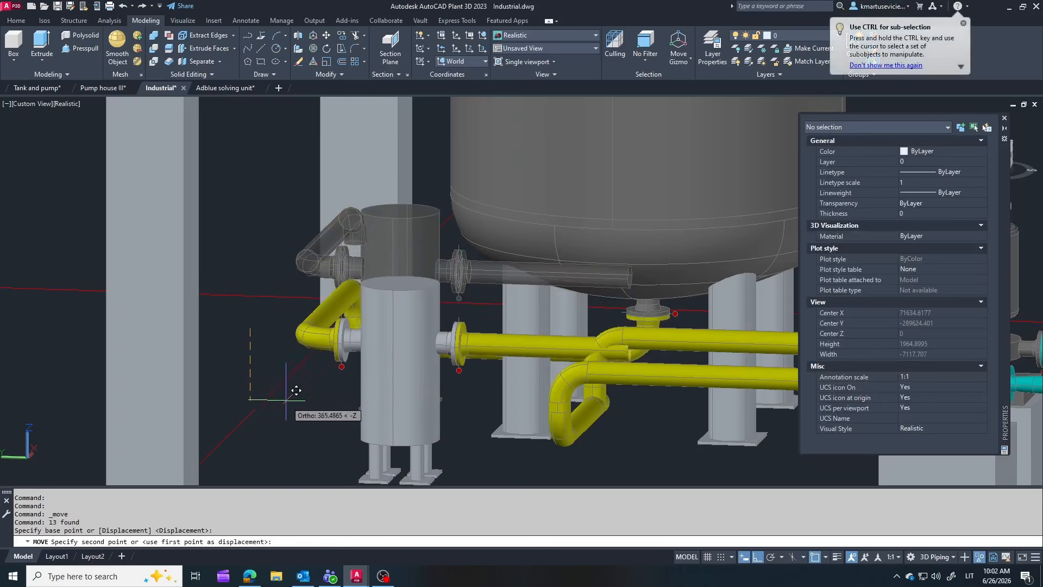
type("300")
key("Return")
key("Escape")
Join the two facing elbows of the tank-to-filter line with a short vertical pipe
middle_click_drag(285, 380, 598, 369, "shift")
scroll(250, 375, "up", 3)
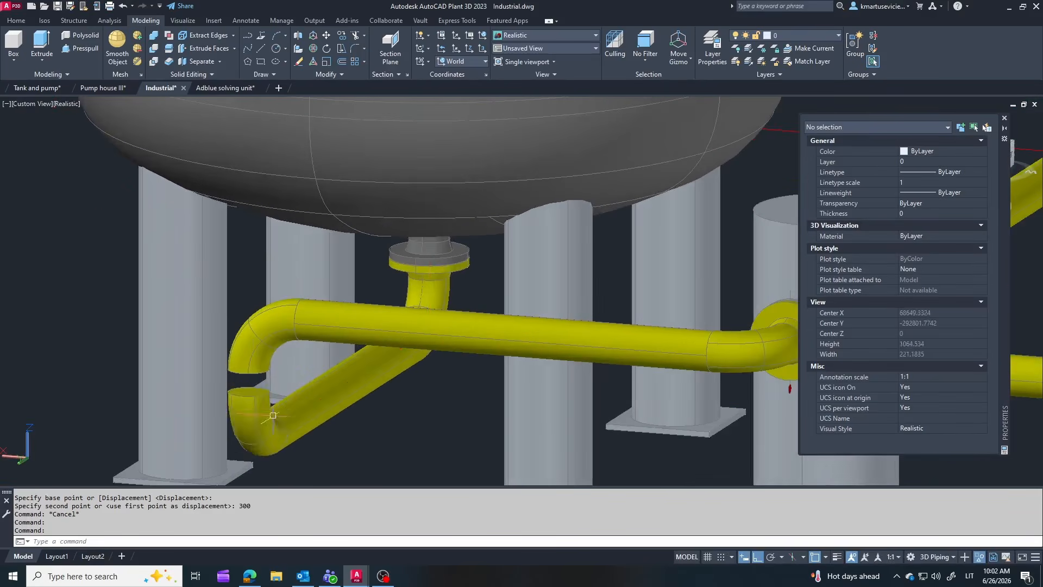
left_click(248, 373)
left_click(254, 368)
left_click(248, 373)
scroll(233, 382, "down", 4)
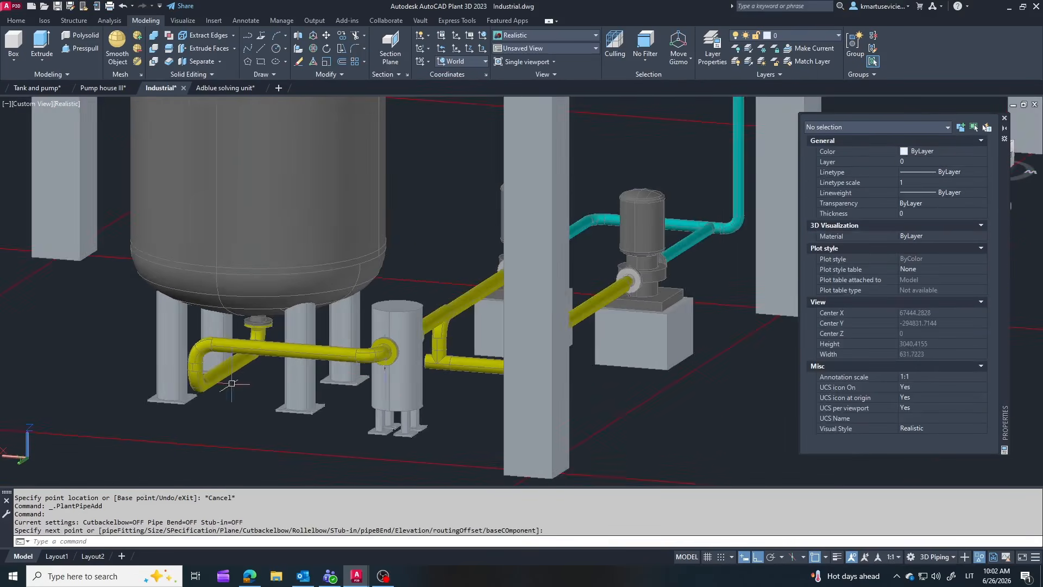
key("Escape")
Set the height H of filter nozzle N-1 to 488
scroll(375, 384, "up", 1)
middle_click_drag(381, 391, 323, 390, "shift")
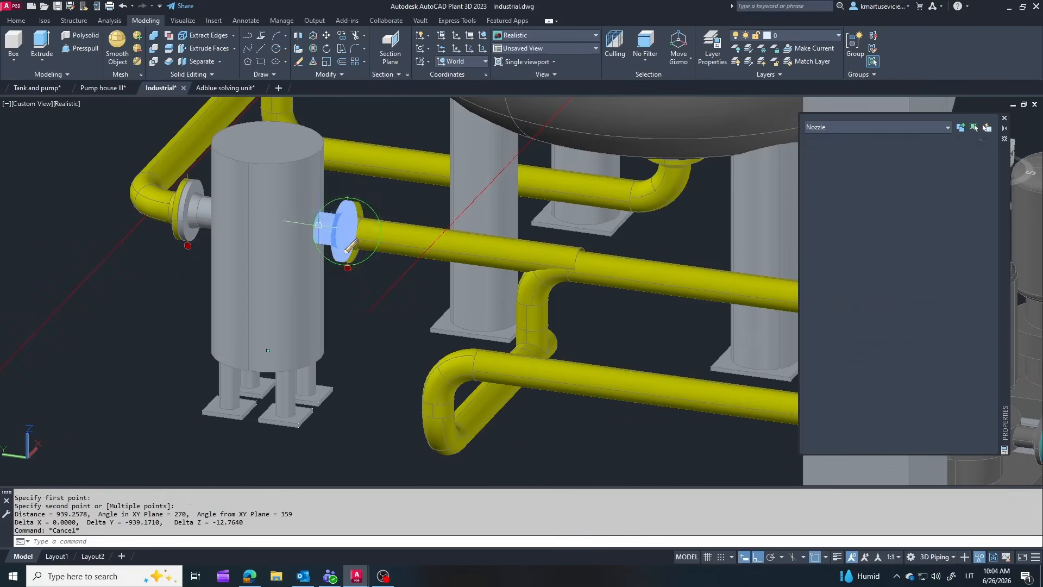
left_click(550, 168)
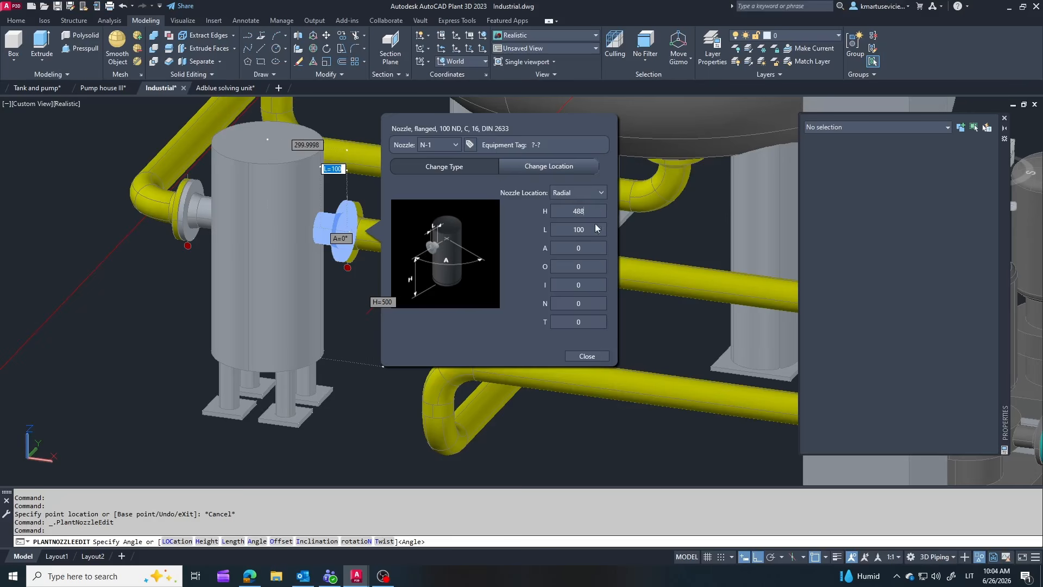
left_click(583, 358)
Move the pump-side flange and its attached pipe down to align with filter nozzle N-1
scroll(380, 230, "up", 2)
left_click(337, 232)
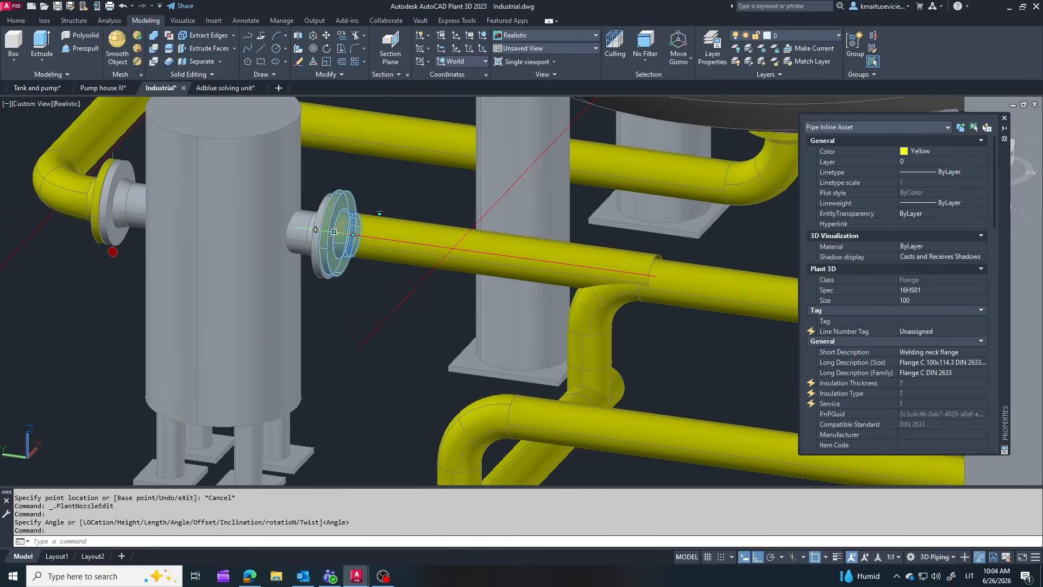
right_click(335, 233)
mouse_move(390, 251)
left_click(488, 245)
left_click(327, 36)
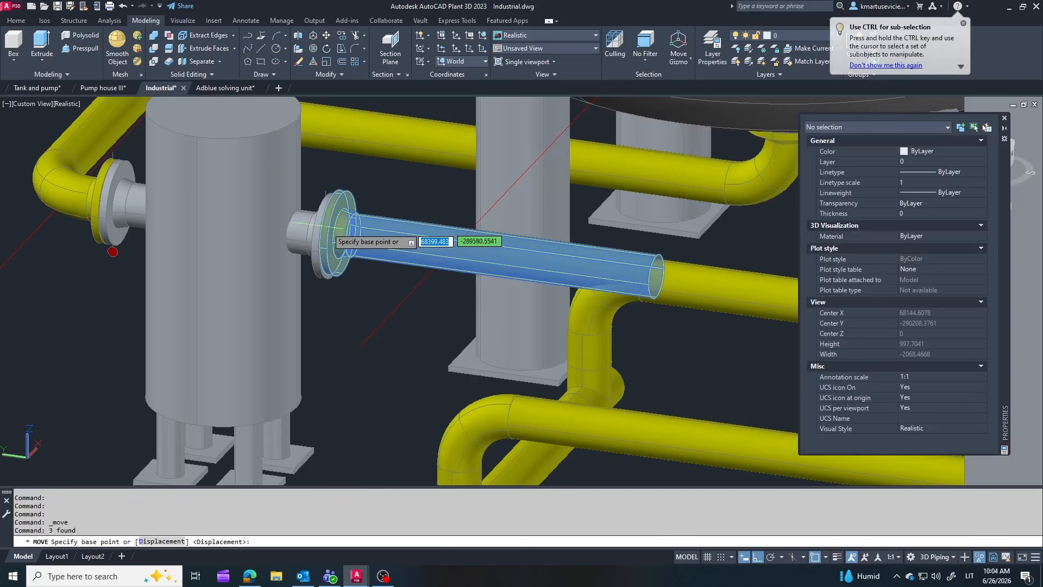
left_click(336, 232)
left_click(334, 239)
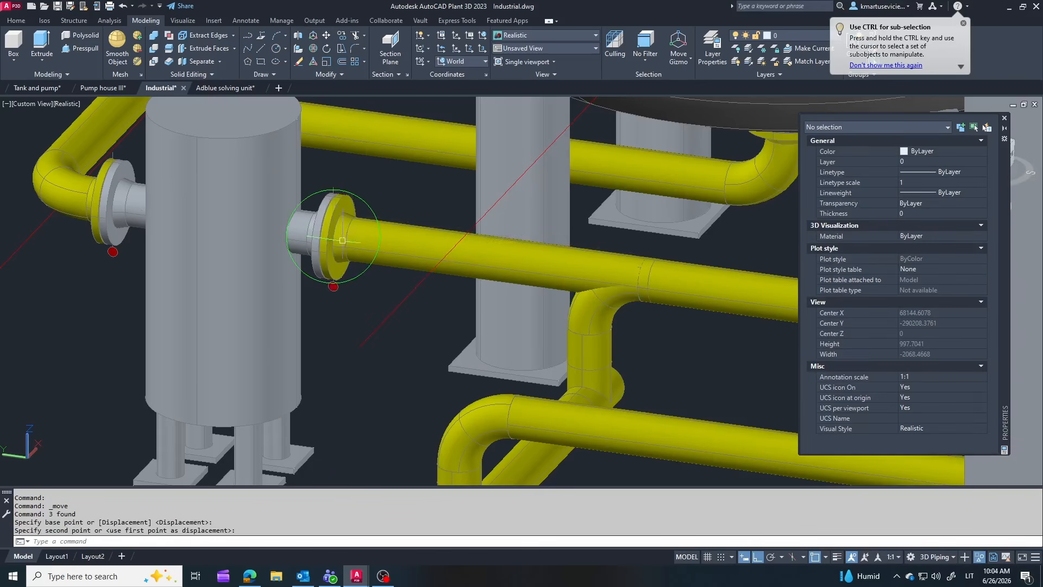
Delete the straight pipe between the filter's pump-side flange and the pump suction line
middle_click_drag(565, 267, 467, 244)
key("Escape")
left_click(481, 246)
key("Delete")
scroll(481, 245, "down", 4)
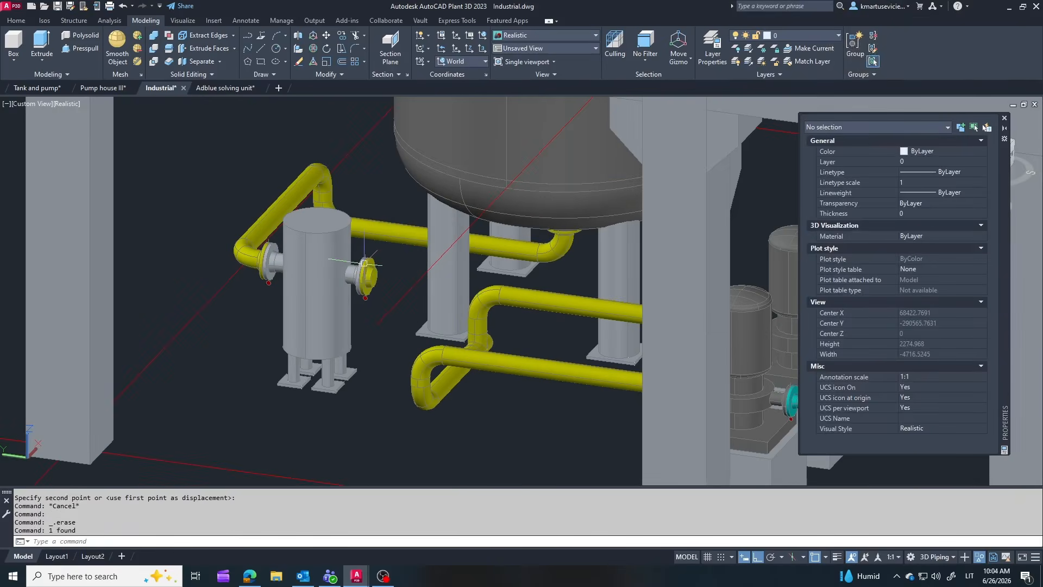
Route a straight pipe between the upper elbow of the pump suction line and the filter's pump-side flange, accepting the first connection solution
scroll(502, 302, "up", 4)
left_click(502, 301)
left_click(472, 284)
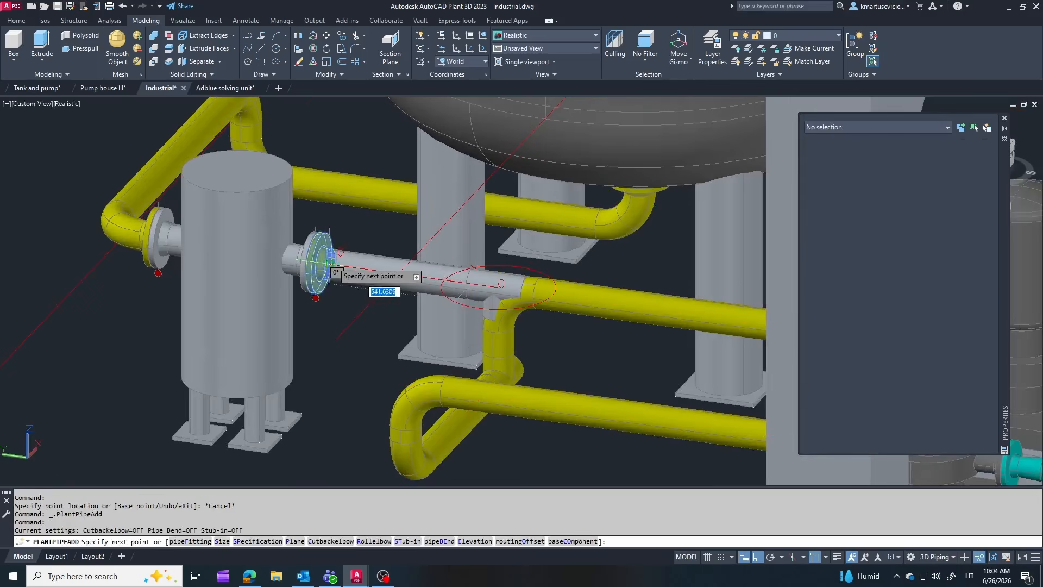
left_click(329, 264)
left_click(368, 294)
scroll(375, 290, "down", 3)
key("Escape")
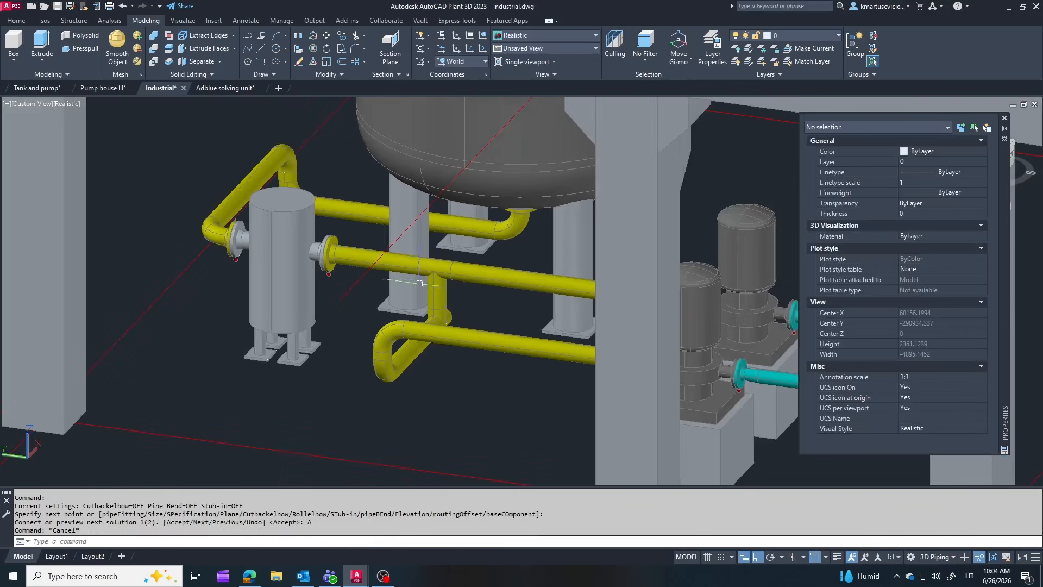
Delete the lower fitting and vertical pipe under the suction line's tee, and rotate the tee so its branch points horizontally toward the second pump's line
middle_click_drag(469, 362, 593, 350, "shift")
left_click(423, 387)
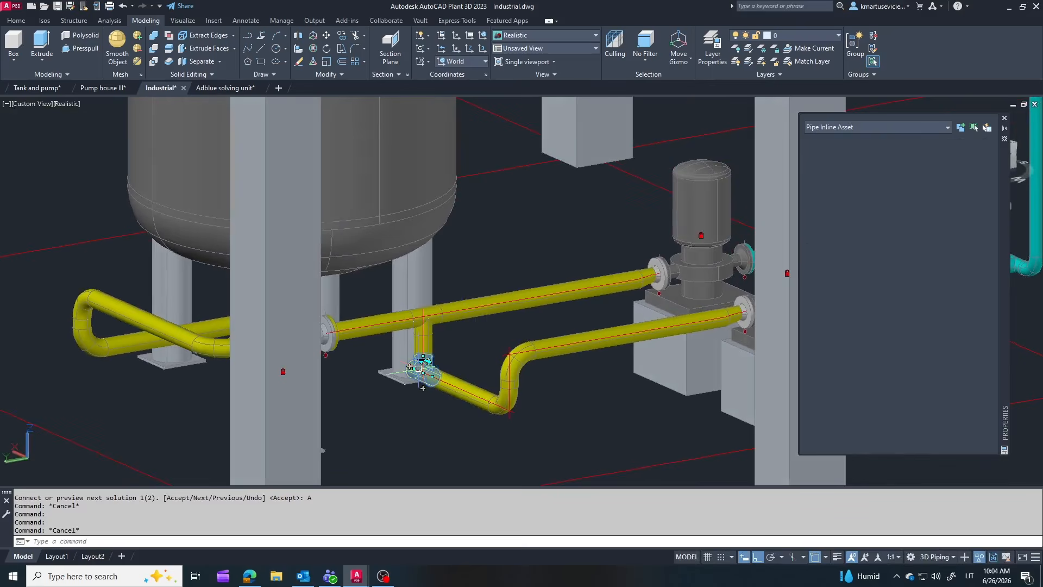
left_click(427, 348)
key("Delete")
left_click(427, 326)
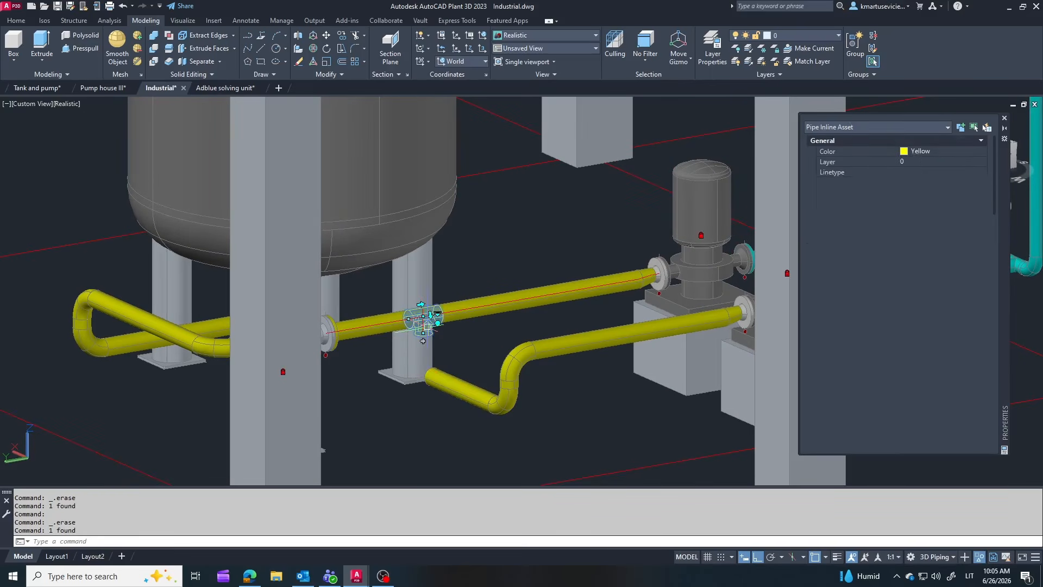
key("Escape")
Delete the low horizontal pipe, its elbow and the short riser leading up to the second pump's suction line
left_click(461, 389)
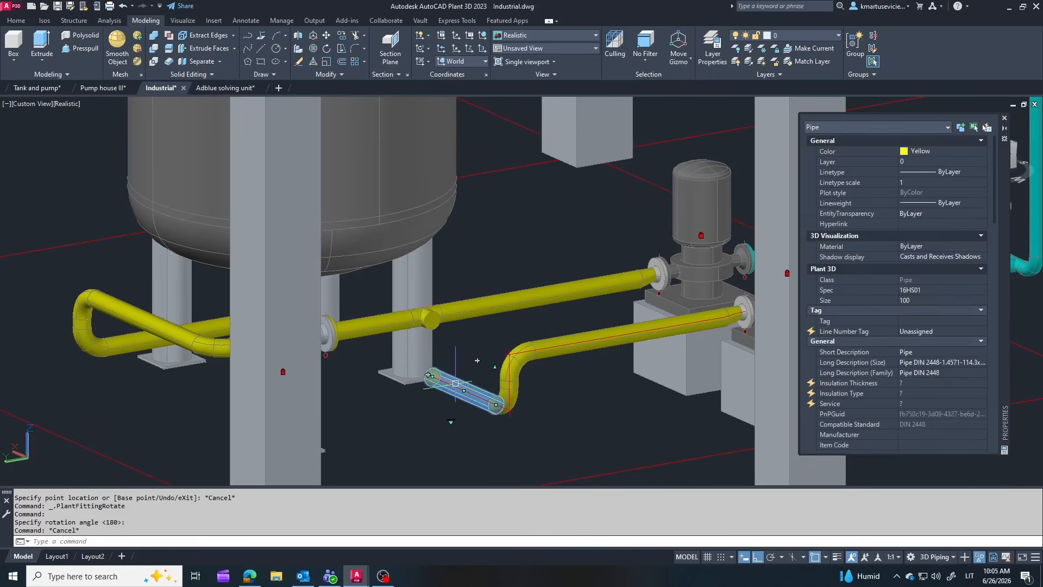
key("Delete")
left_click(504, 402)
left_click(507, 387)
key("Delete")
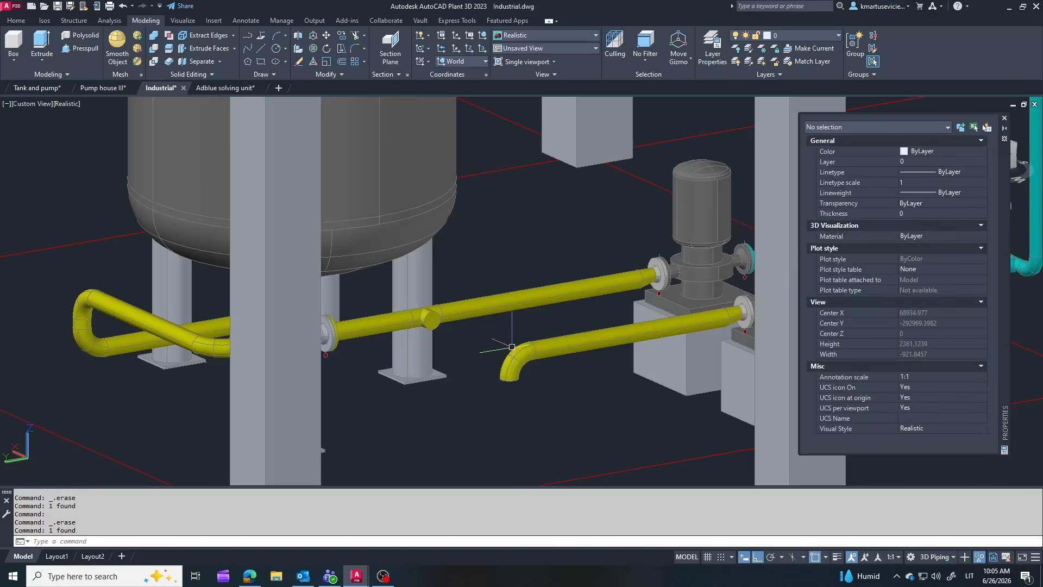
Rotate the second pump line's open elbow toward the tee and connect the two with a straight horizontal pipe
left_click(512, 354)
left_click(498, 357)
left_click(491, 346)
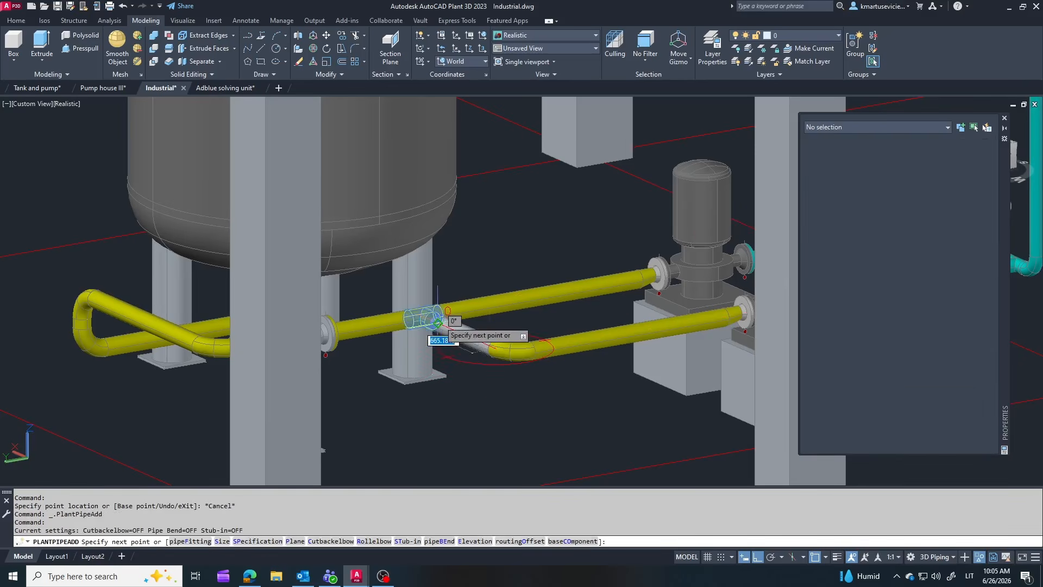
left_click(433, 320)
left_click(478, 301)
left_click(613, 342)
Save the Industrial drawing with the finished filter and pump connections
scroll(475, 321, "up", 5)
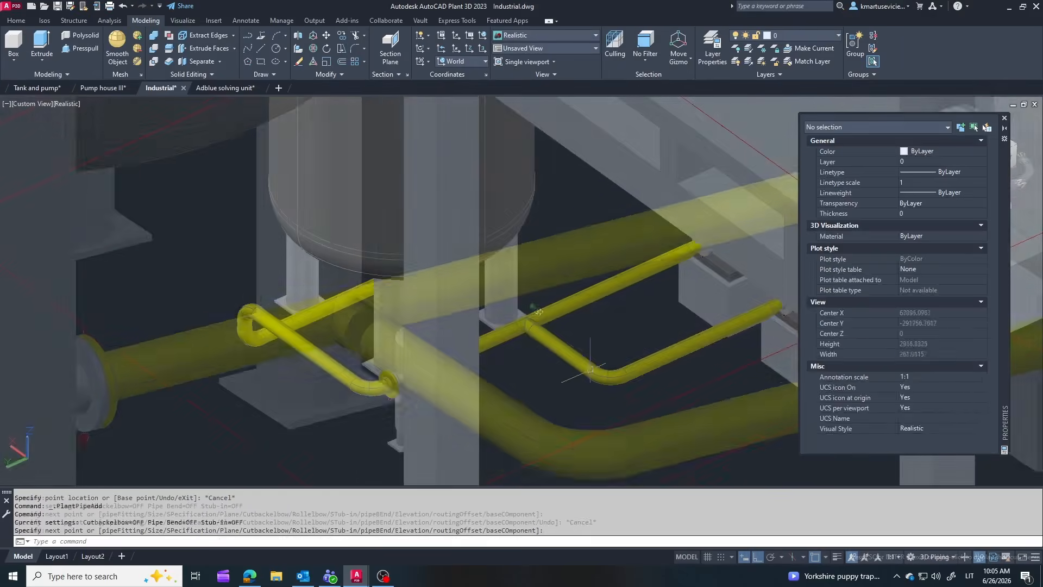
middle_click_drag(592, 347, 554, 386, "shift")
scroll(522, 320, "down", 6)
scroll(546, 323, "up", 2)
middle_click_drag(546, 323, 735, 347, "shift")
left_click(57, 7)
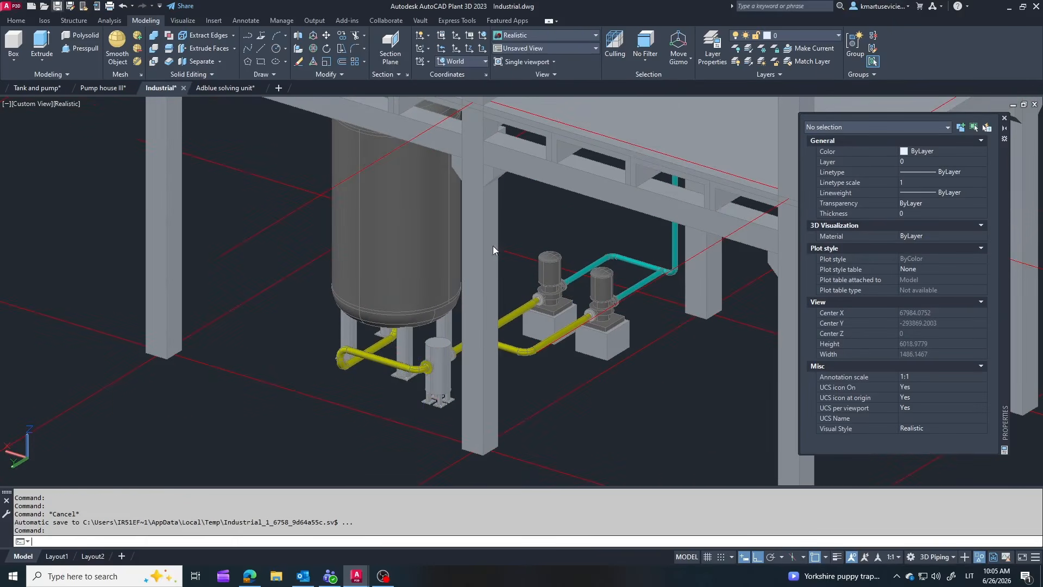
left_click(439, 365)
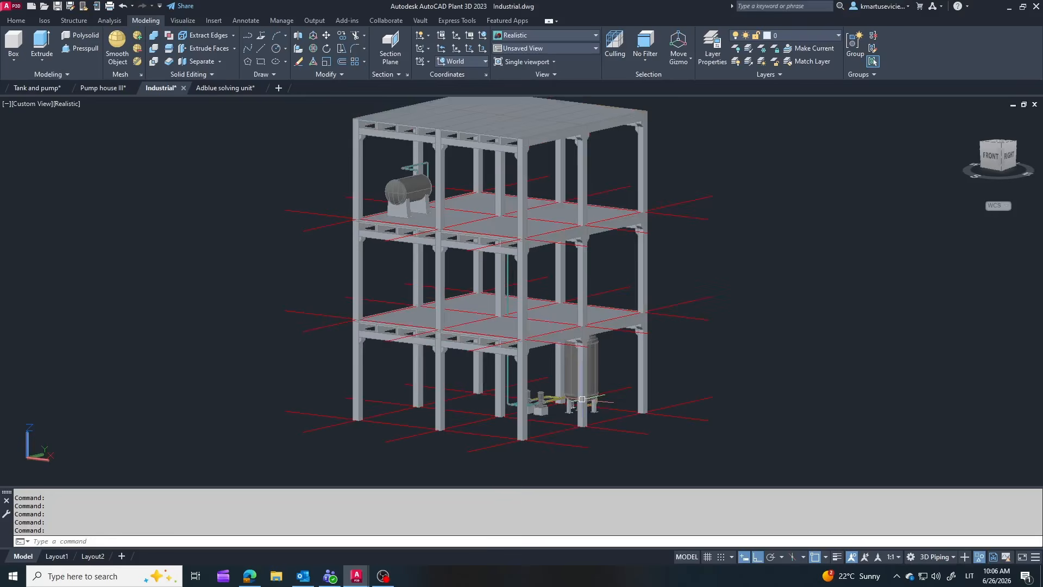
Delete the short vertical pipe between the two elbows of the line under the tank
scroll(582, 399, "up", 8)
middle_click_drag(581, 399, 617, 379, "shift")
scroll(546, 444, "up", 5)
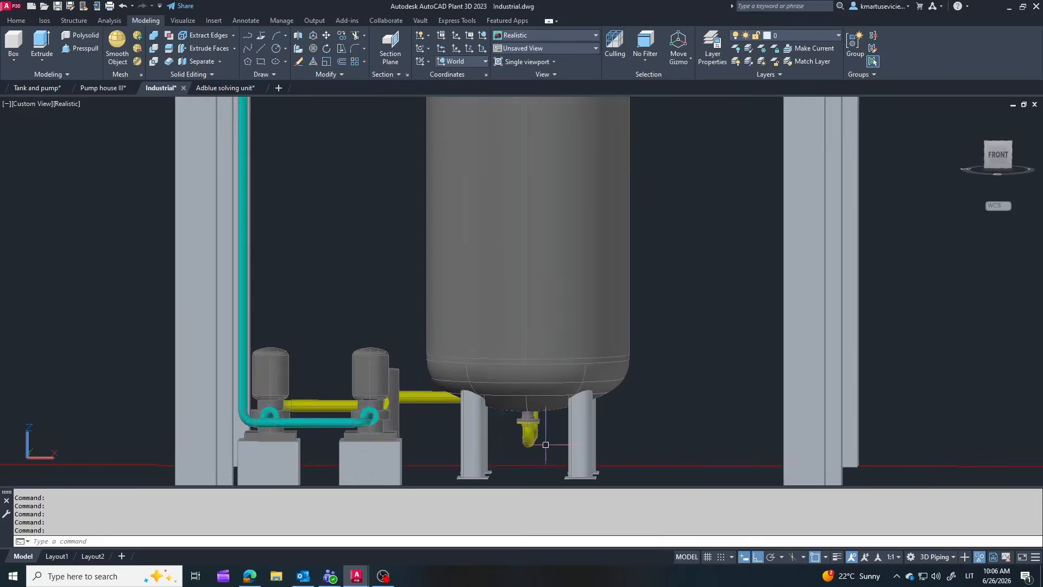
scroll(546, 445, "up", 4)
mouse_move(496, 380)
middle_mouse_down("shift")
mouse_move(262, 372)
mouse_move(478, 385)
middle_mouse_up("shift")
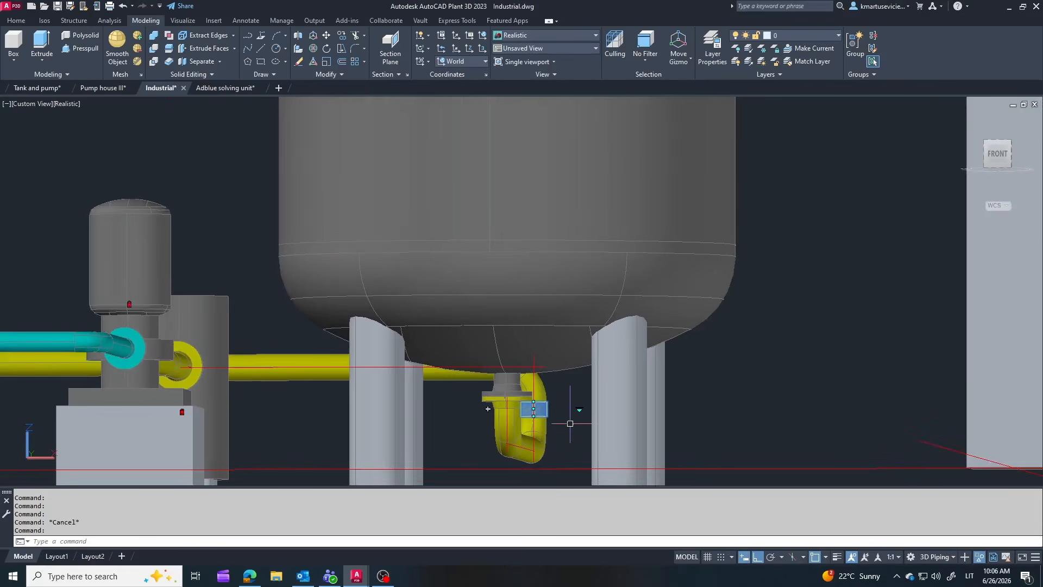
key("Delete")
Move the tank together with its connected outlet piping 500 horizontally away from the pumps along the X axis
scroll(570, 423, "down", 6)
scroll(572, 305, "up", 1)
left_click(574, 228)
right_click(577, 190)
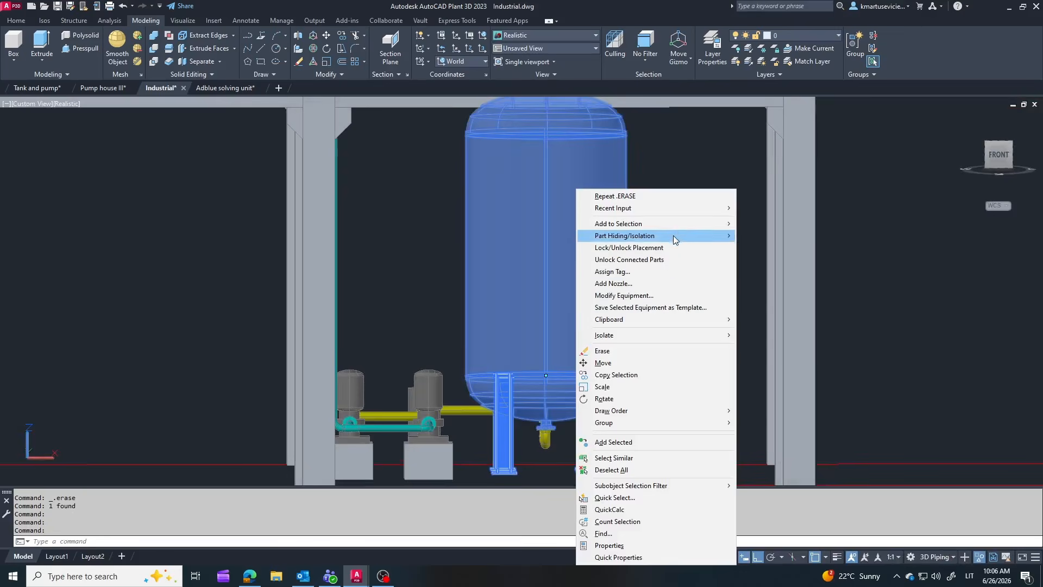
mouse_move(673, 223)
left_click(772, 222)
left_click(662, 363)
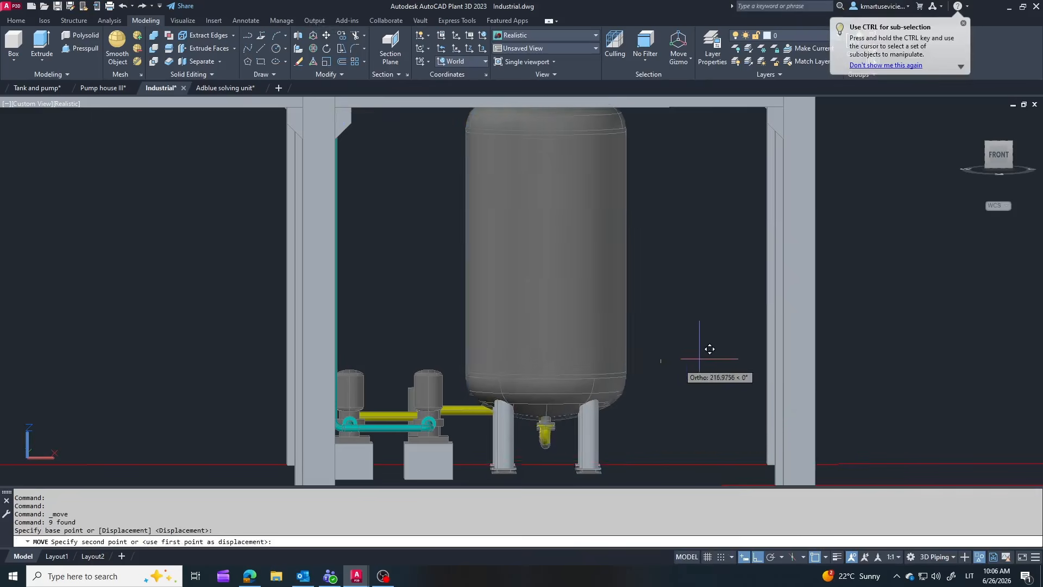
type("500")
key("Return")
scroll(687, 349, "down", 3)
key("Escape")
Stretch the horizontal pipe from the filter's elbow by 500 to bring its open elbow in line with the moved tank outlet
scroll(688, 359, "up", 3)
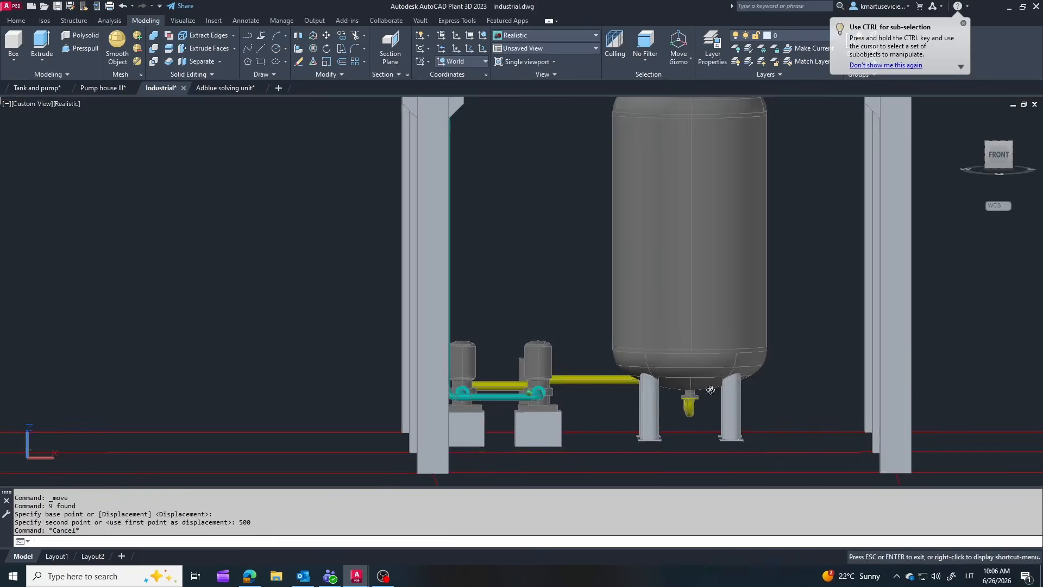
middle_click_drag(709, 392, 435, 418, "shift")
scroll(435, 419, "down", 2)
scroll(612, 333, "up", 6)
left_click(612, 330)
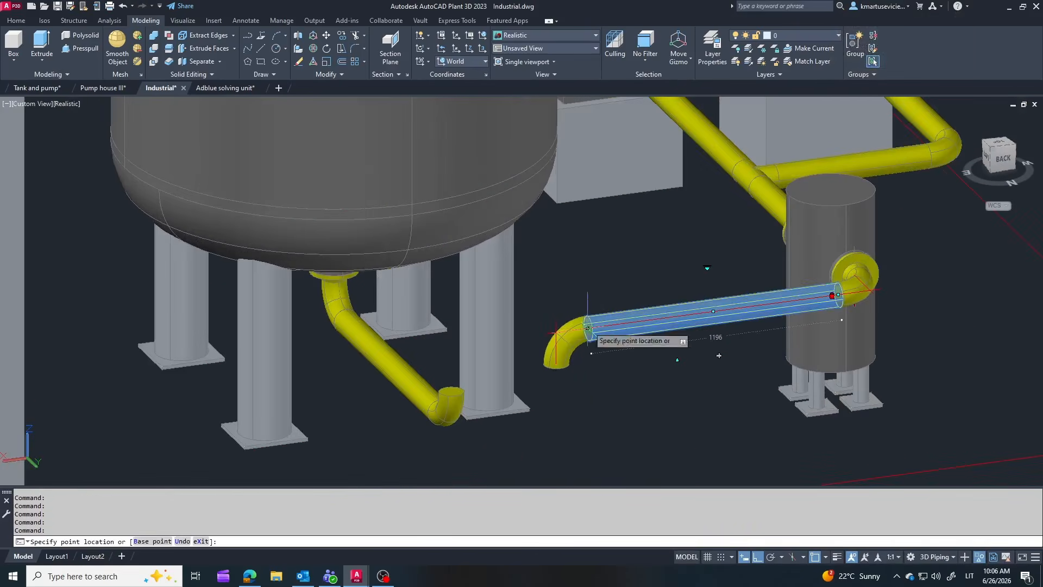
type("500")
key("Return")
key("Escape")
scroll(441, 364, "up", 3)
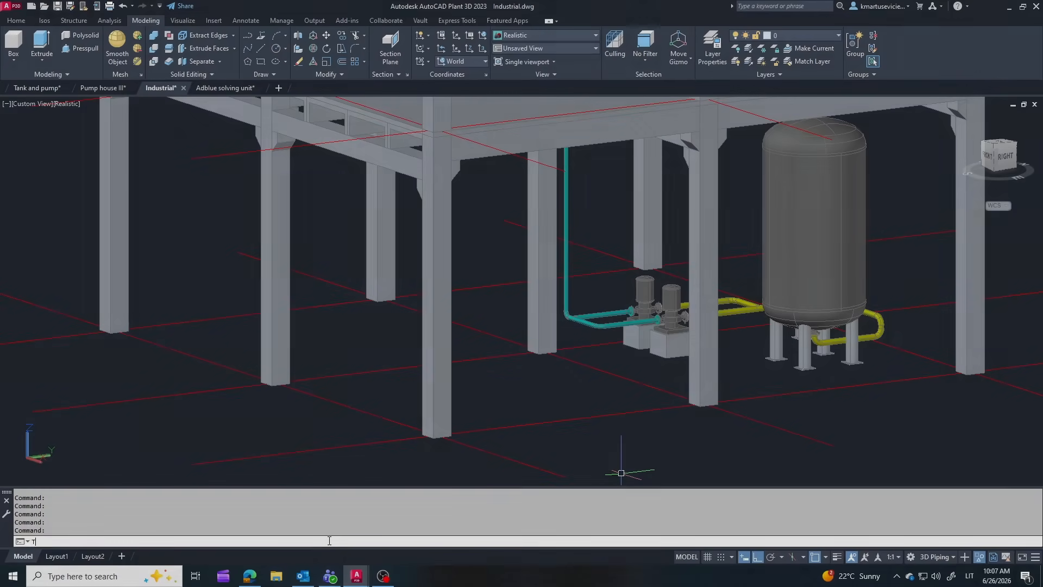
Start a custom Valve part with the inline sphere-segment, cylinder-style (FLG/BW/PE) shape CPVI000000
type("TOOLPALETTES")
key("Return")
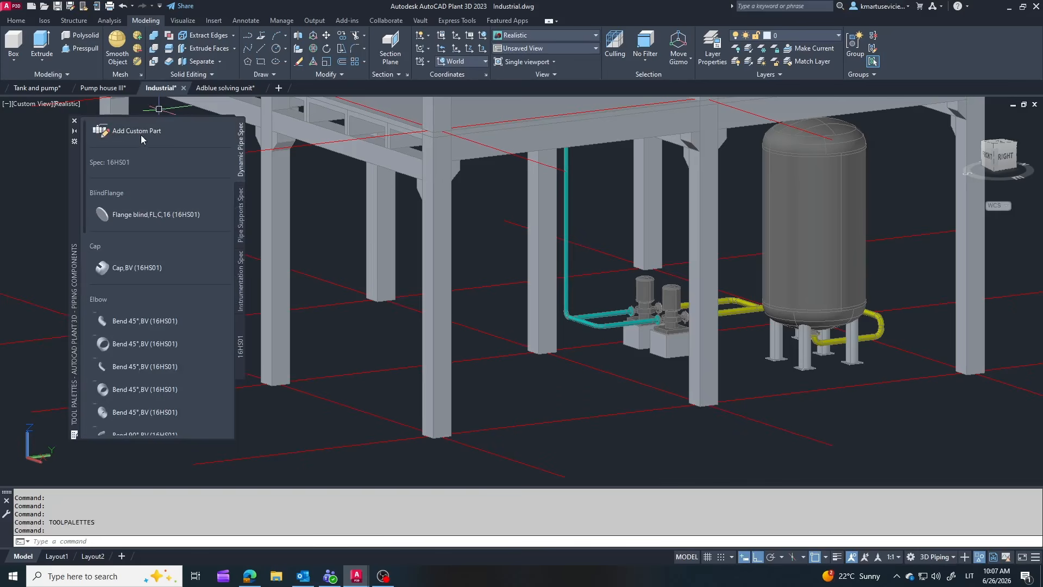
left_click(140, 132)
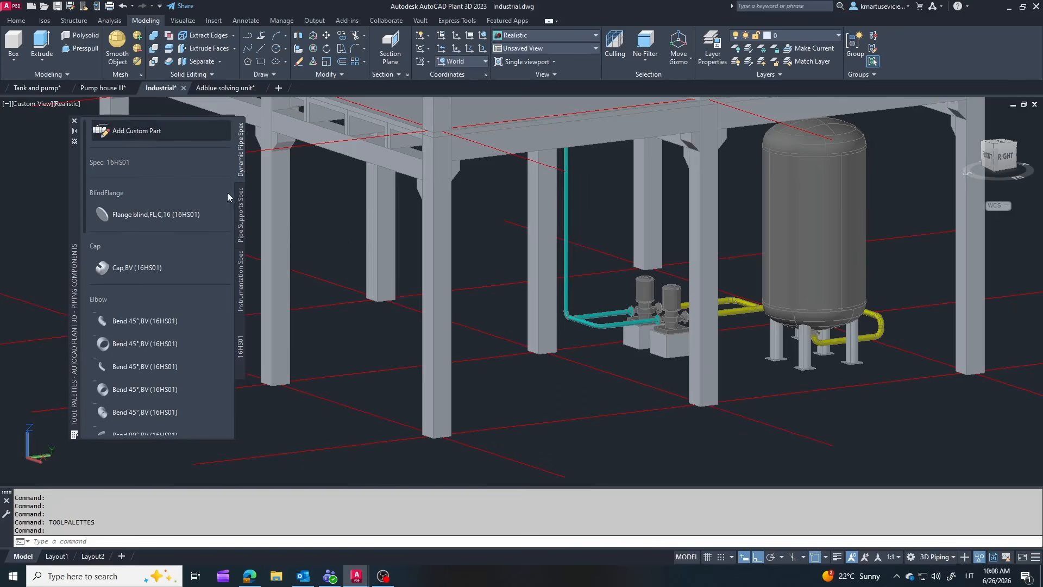
left_click(155, 145)
left_click(142, 194)
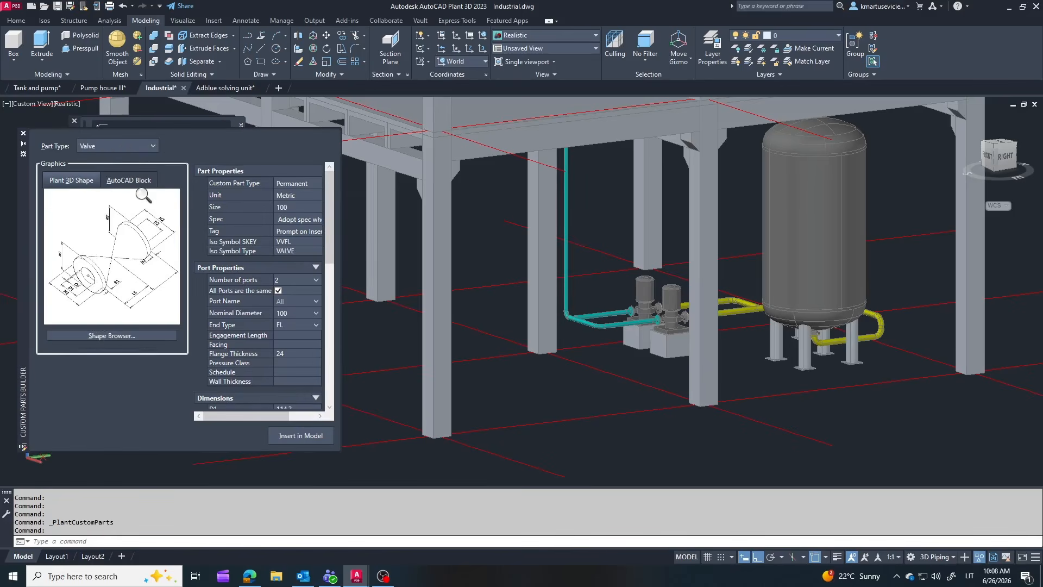
left_click(102, 337)
left_click(146, 144)
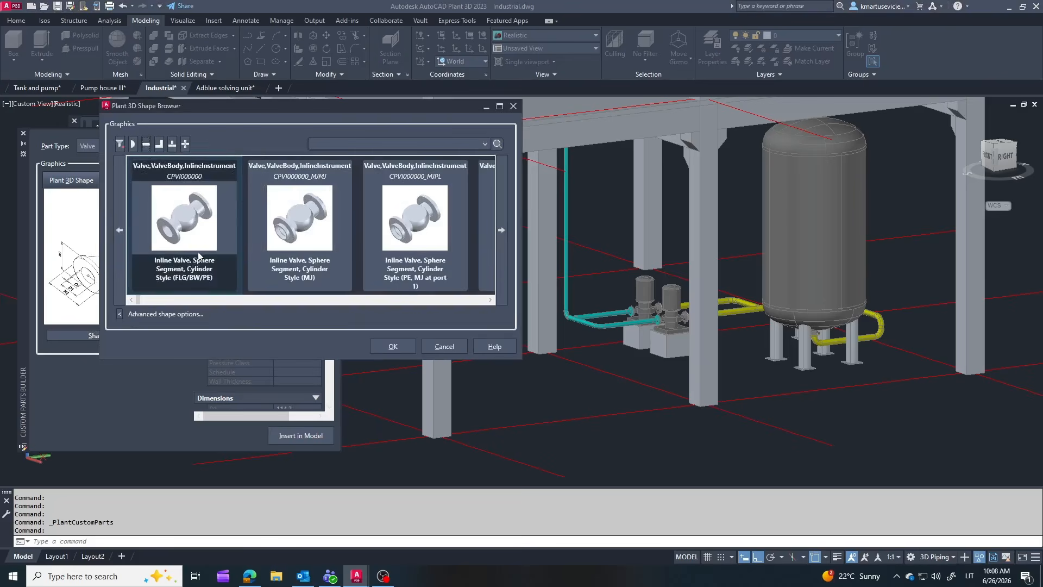
left_click(390, 347)
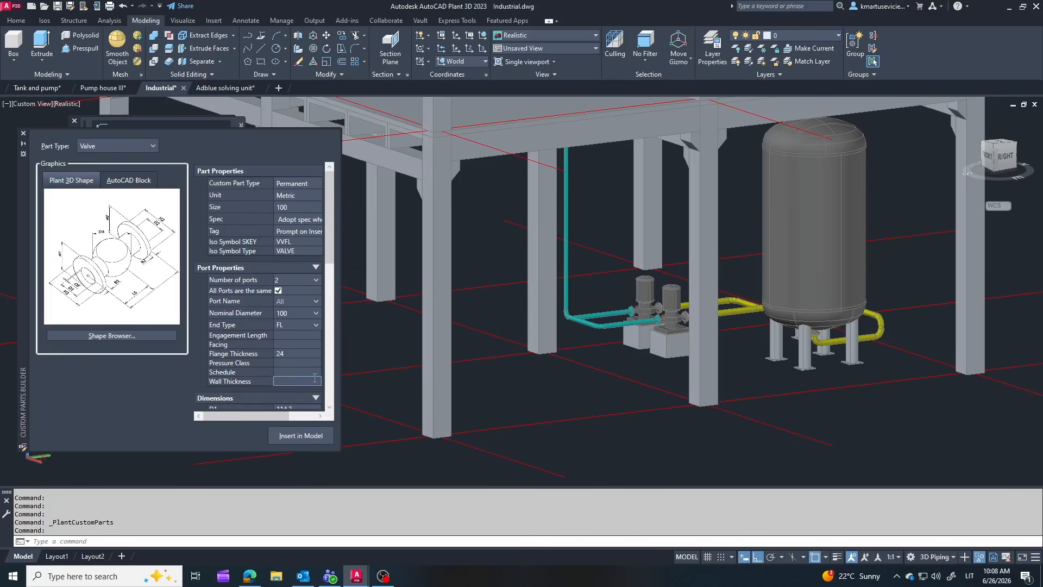
Give the valve an L-Lever operator with L set to 200 and H set to 300
scroll(321, 375, "down", 5)
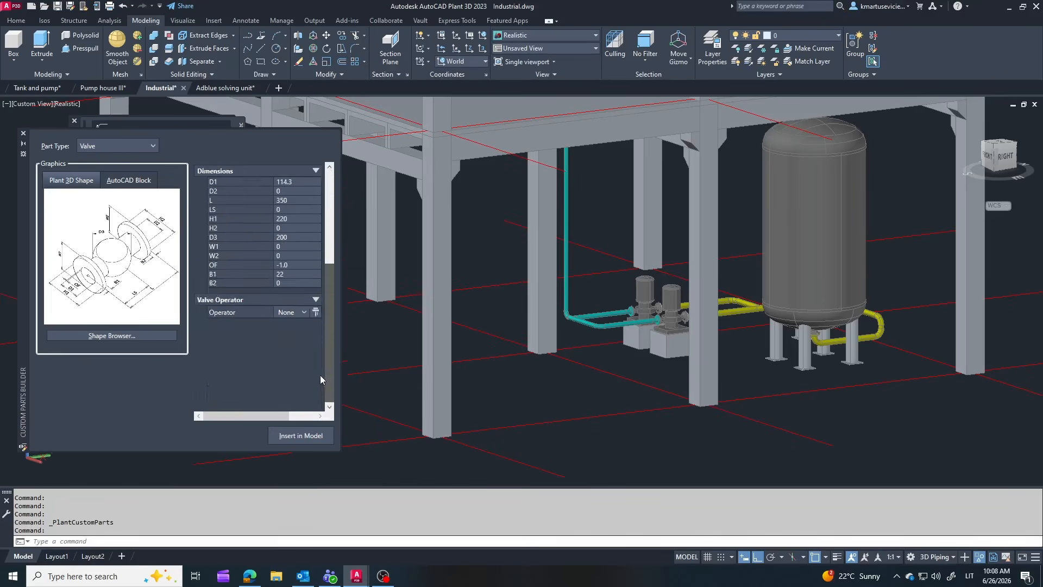
left_click(304, 313)
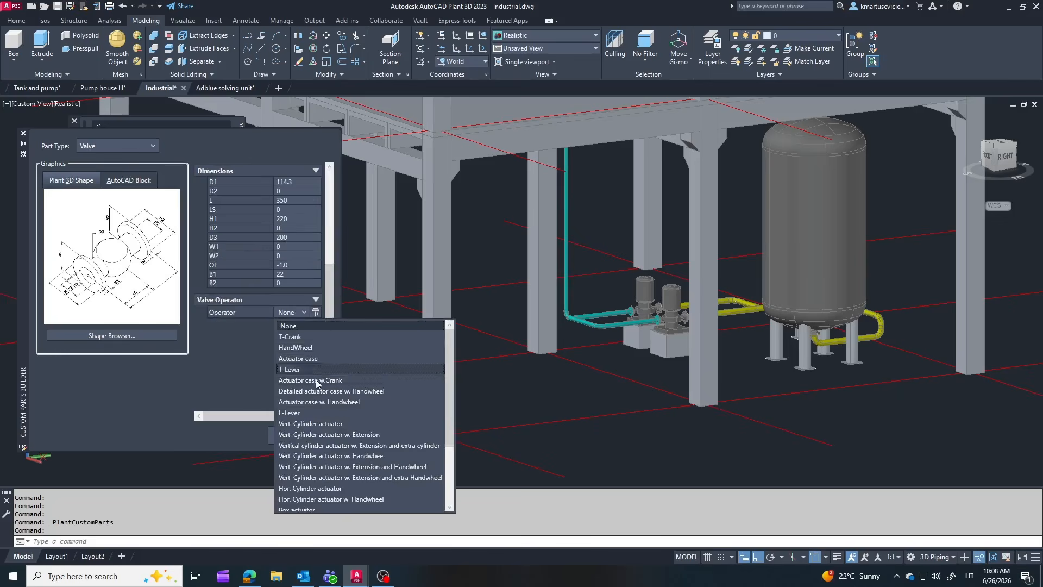
left_click(293, 414)
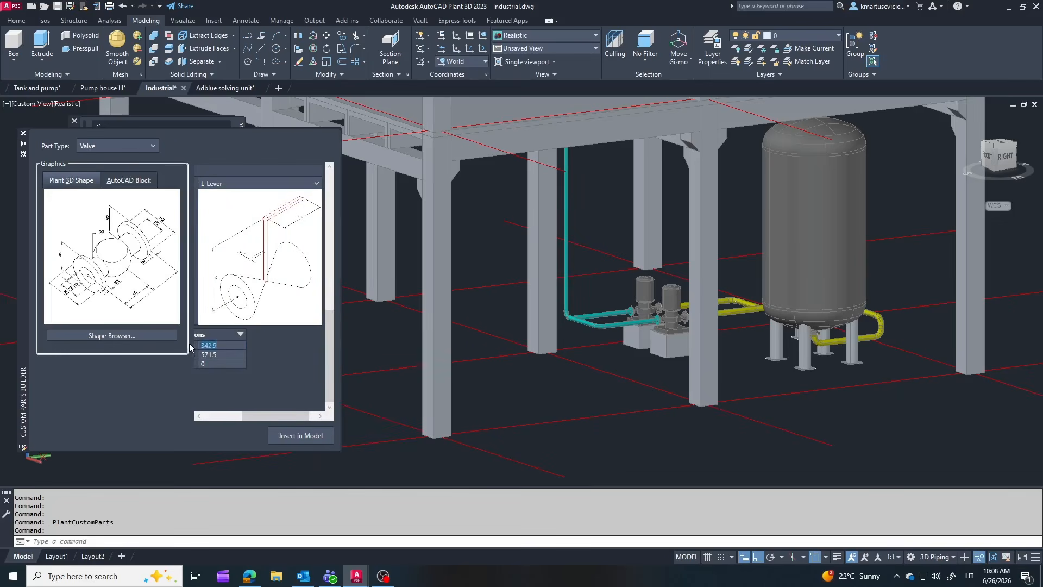
type("200")
type("300")
Insert the size 100 valve into the horizontal pipe under the tank, next to the outlet elbow, leaving its tag code and number blank
left_click(300, 435)
scroll(575, 391, "up", 5)
scroll(569, 400, "down", 5)
scroll(891, 268, "up", 5)
left_click(890, 267)
key("Return")
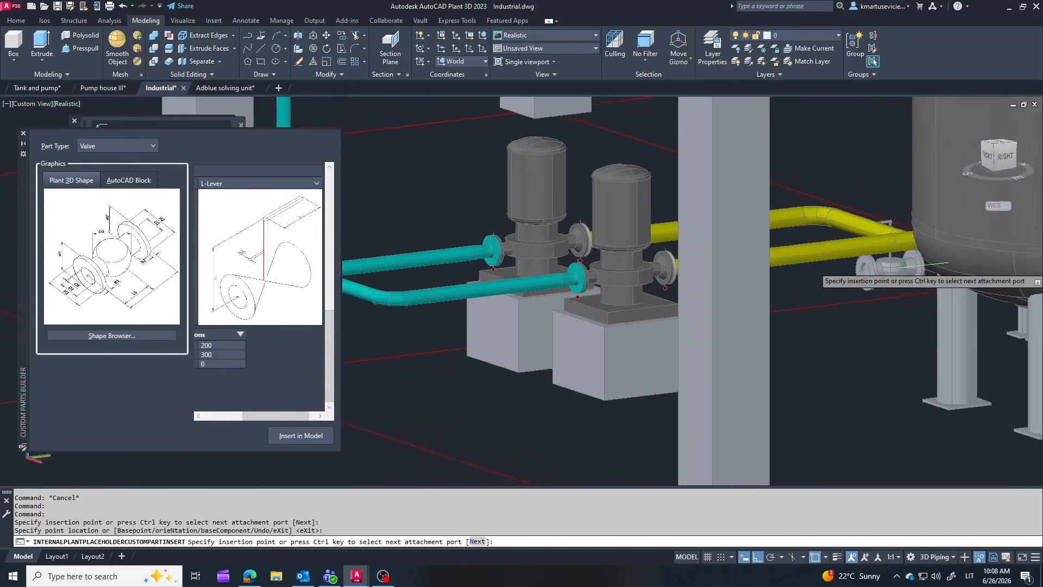
middle_click_drag(891, 268, 815, 261, "shift")
left_click(818, 257)
key("Return")
scroll(760, 347, "up", 5)
middle_click_drag(755, 375, 809, 355, "shift")
left_click(821, 316)
left_click(831, 317)
key("Return")
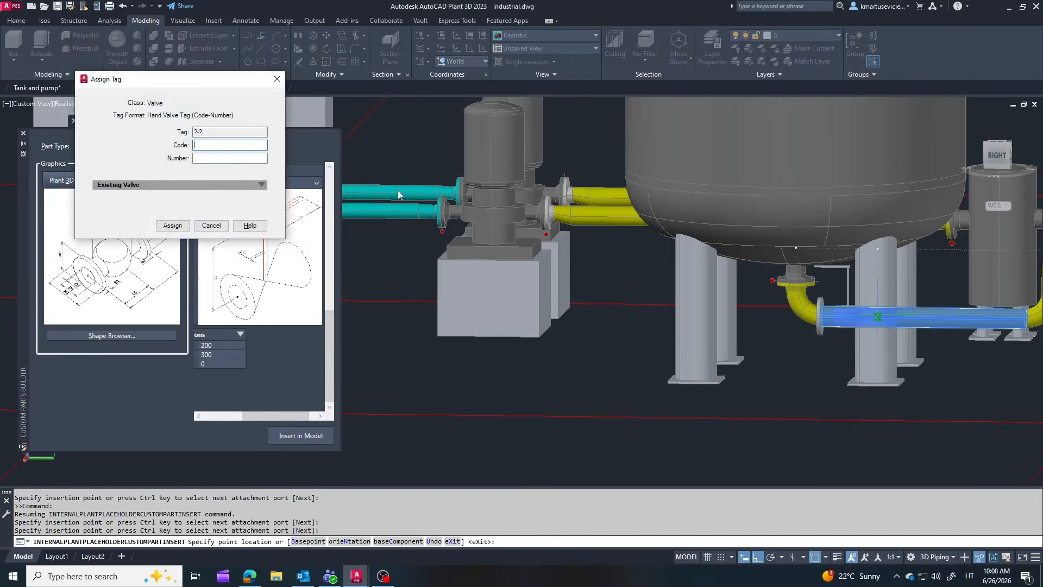
left_click(173, 227)
Insert a size 100 valve with an upright lever into the yellow branch line just past its elbow, leaving the tag blank
middle_click_drag(951, 392, 630, 367, "shift")
left_click(564, 346)
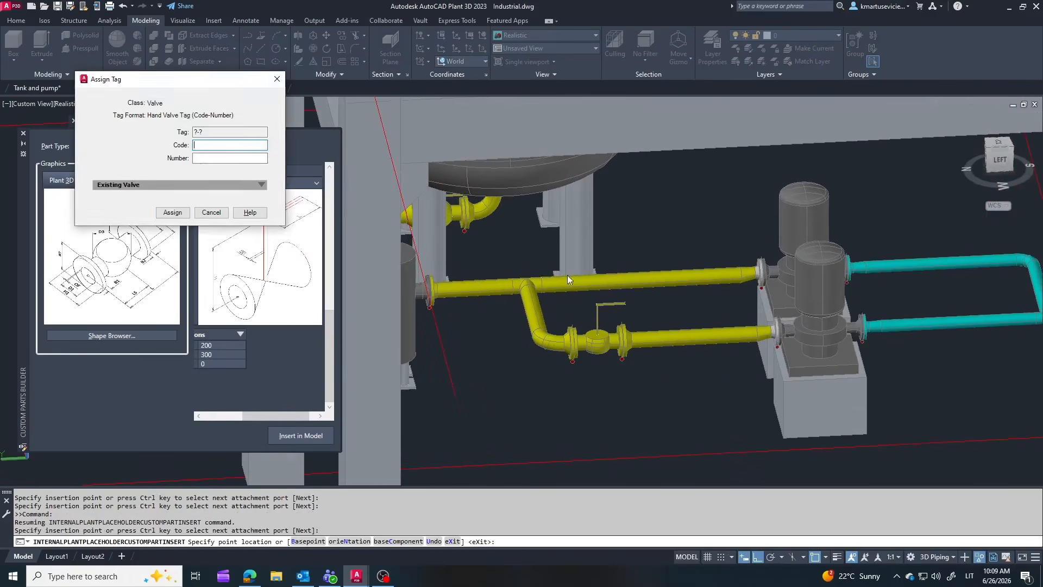
left_click(179, 216)
middle_click_drag(640, 340, 532, 284, "shift")
scroll(528, 284, "up", 3)
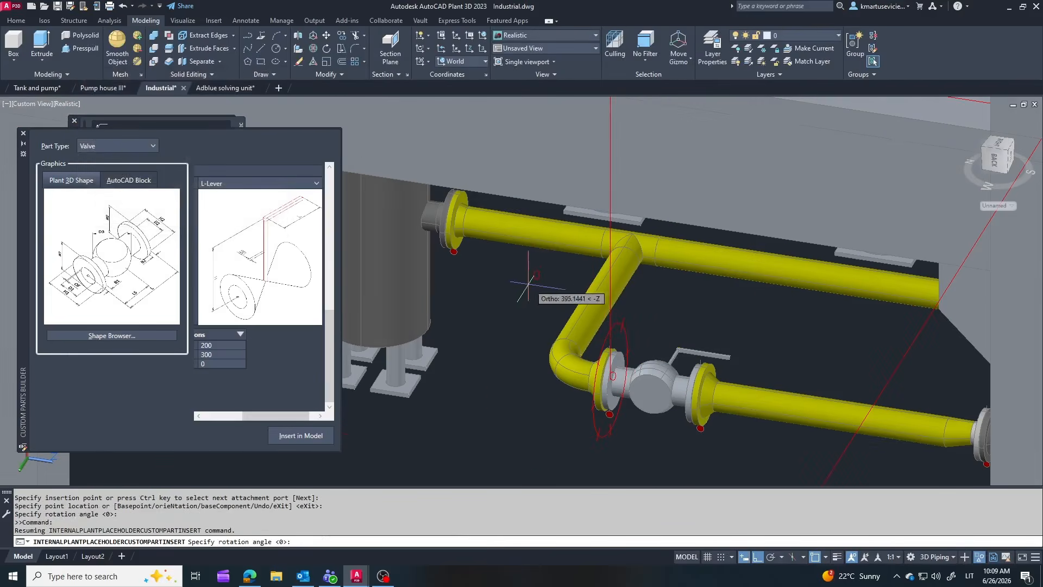
left_click(614, 321)
Insert a size 100 valve with an upright lever into the main pump suction line just past the tee, leaving the tag blank
left_click(706, 260)
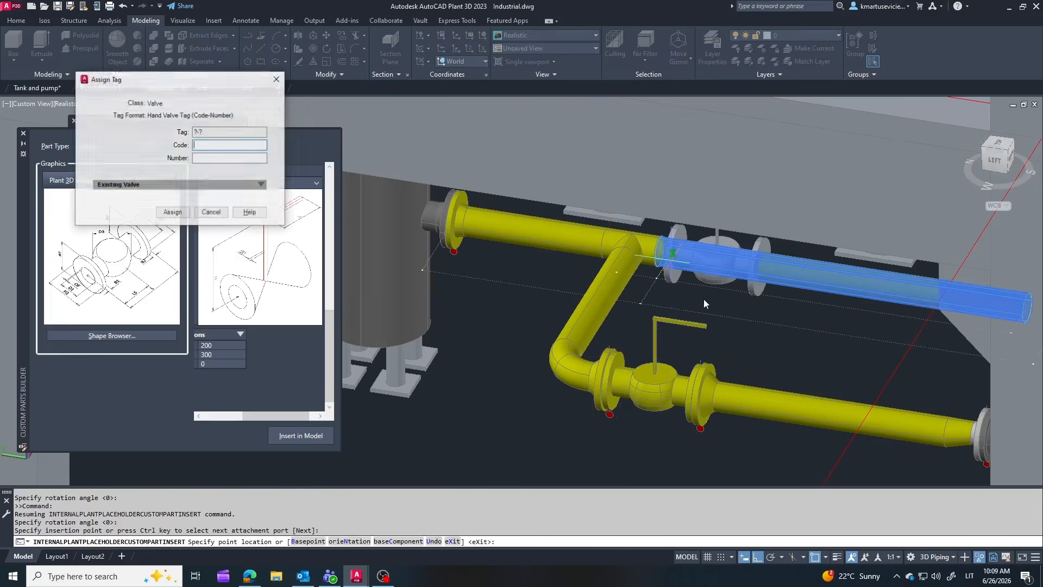
left_click(173, 216)
middle_click_drag(697, 279, 675, 175, "shift")
left_click(675, 175)
scroll(579, 272, "down", 5)
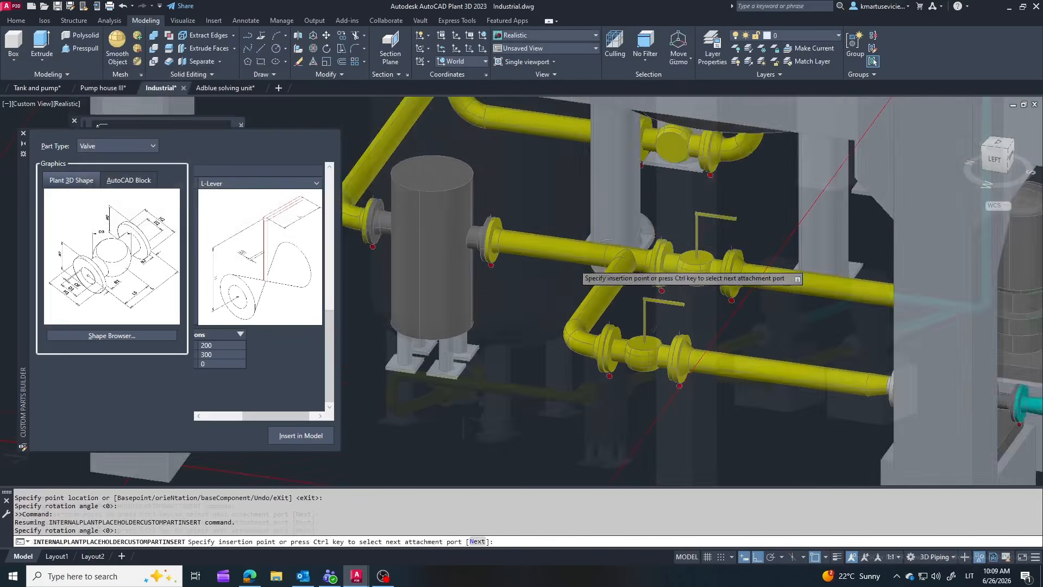
middle_click_drag(579, 271, 489, 304, "shift")
middle_click_drag(777, 328, 610, 359, "shift")
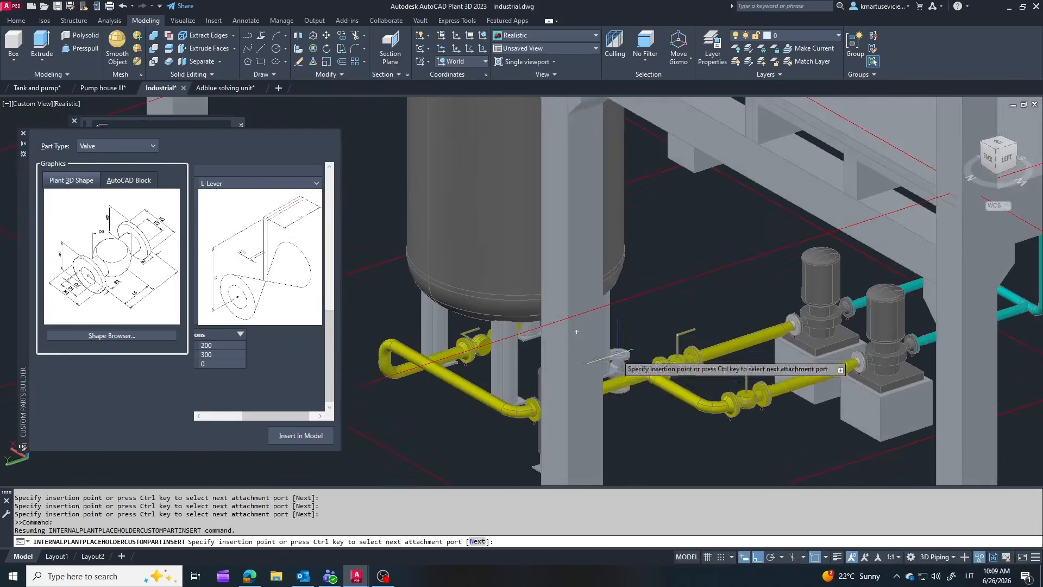
key("Escape")
Change the custom valve to size 80 and set the lever's L and H dimensions to 200
scroll(323, 381, "up", 10)
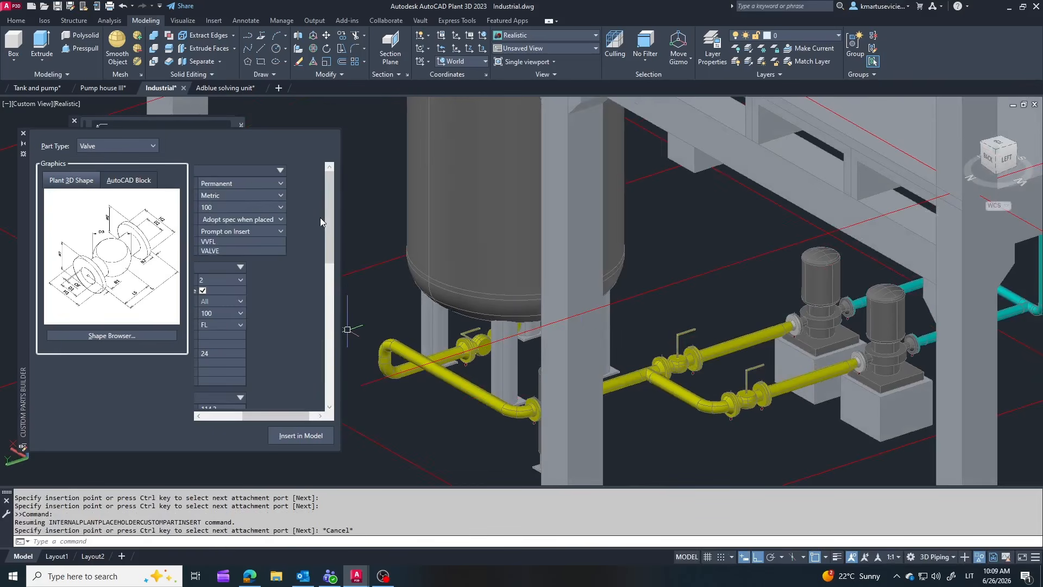
left_click(281, 206)
left_click(242, 243)
left_click(293, 438)
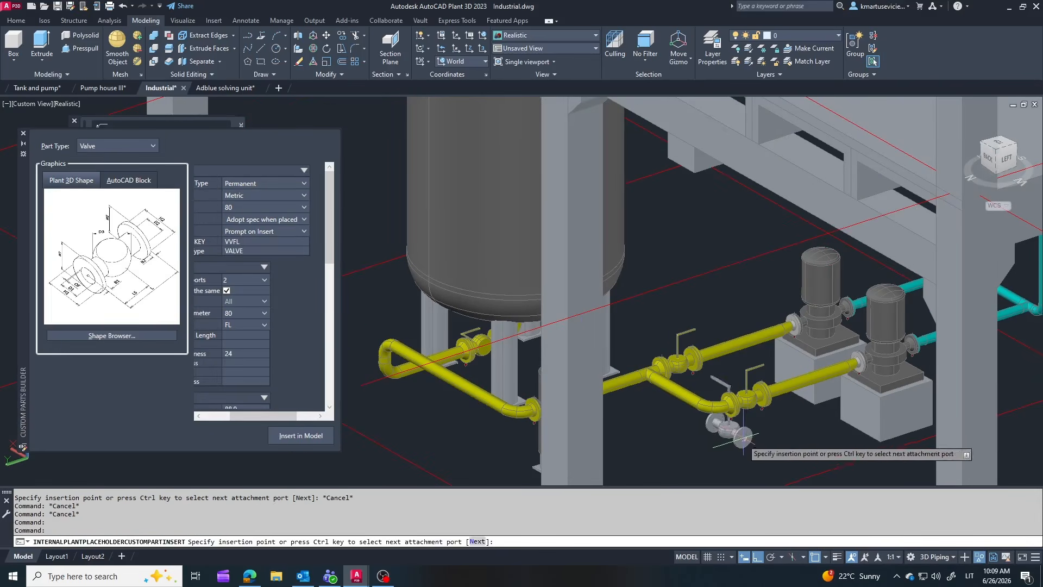
key("Escape")
scroll(320, 409, "down", 5)
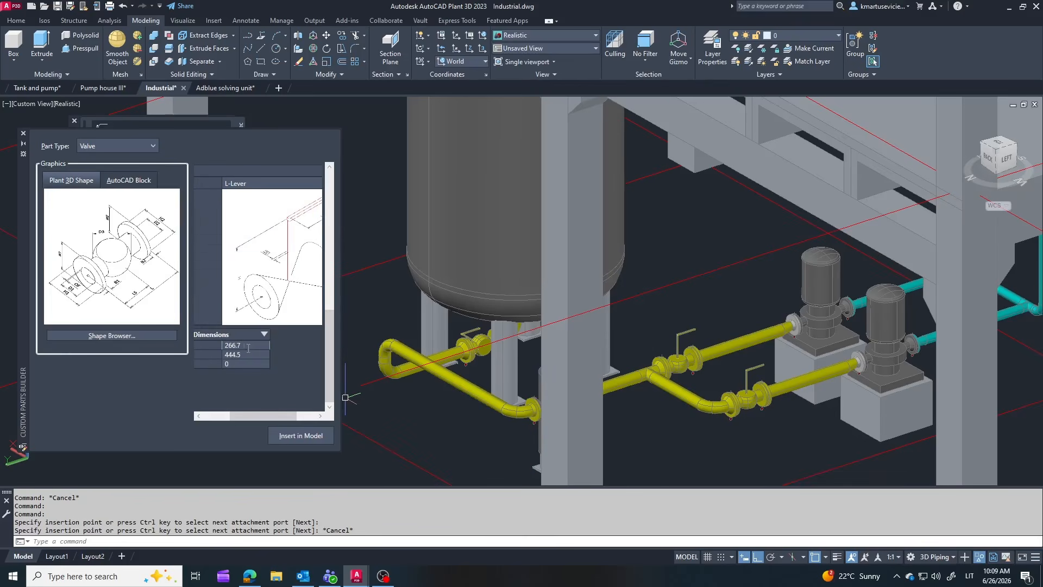
type("200")
left_click_drag(245, 345, 201, 343)
type("200")
Try the size 80 valve in the nearer pump's cyan discharge pipe and undo the insertion
left_click(283, 434)
scroll(779, 418, "up", 6)
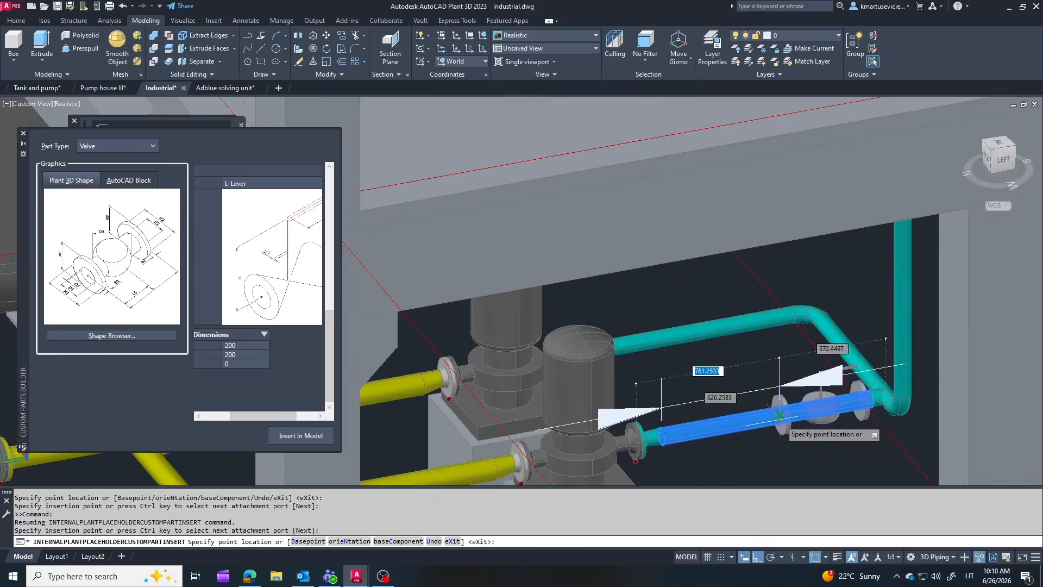
left_click(779, 416)
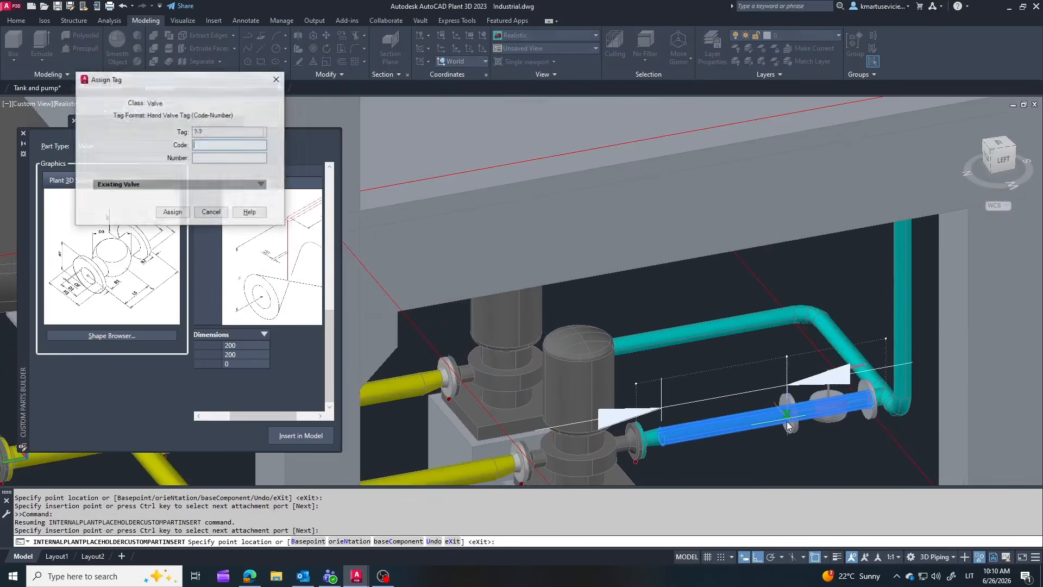
left_click(168, 210)
key("Escape")
left_click(124, 6)
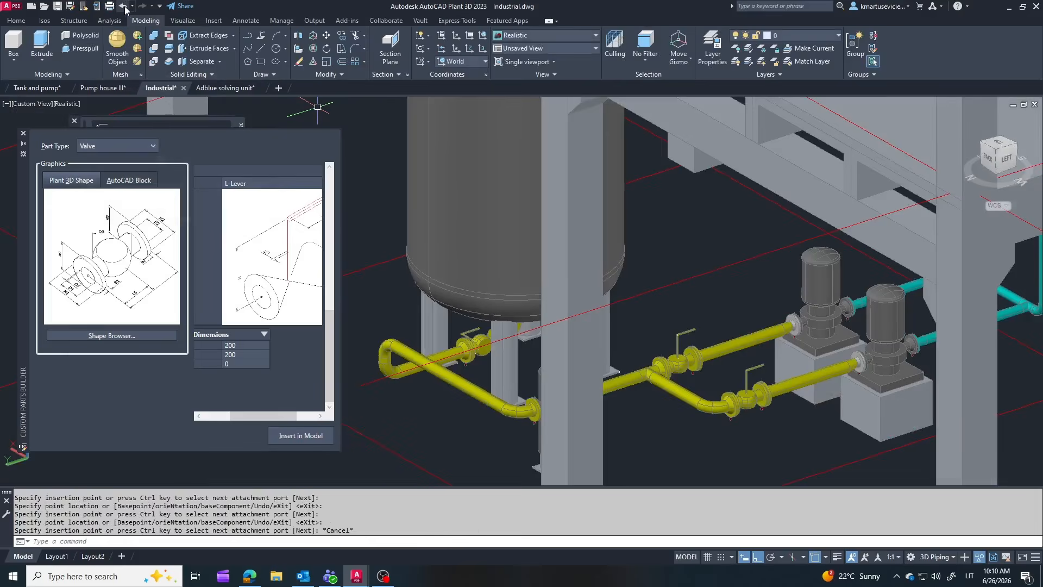
Set the size 80 valve's body length L to 300
left_click_drag(372, 456, 438, 470)
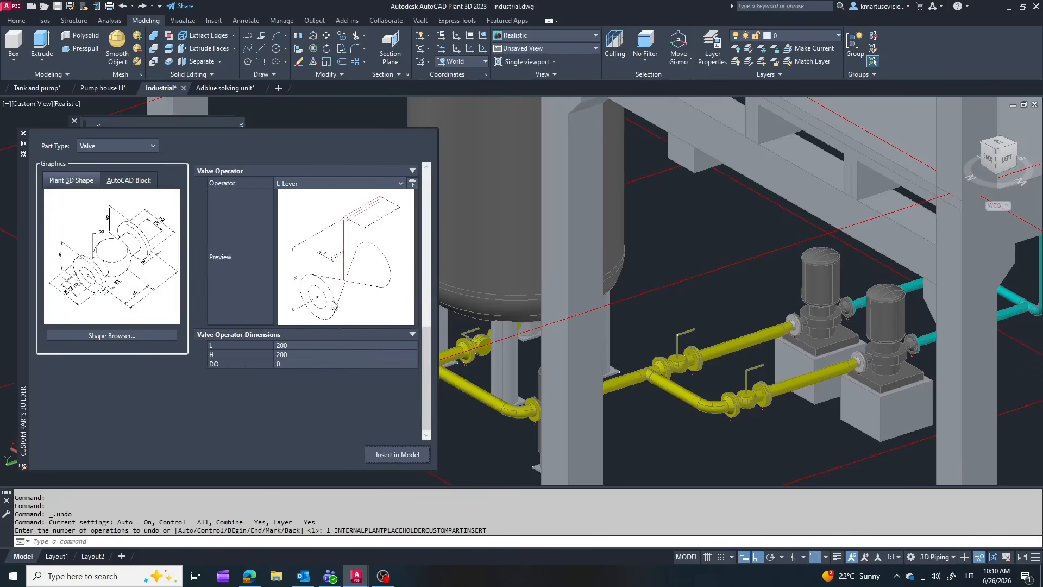
left_click(300, 427)
scroll(300, 432, "down", 3)
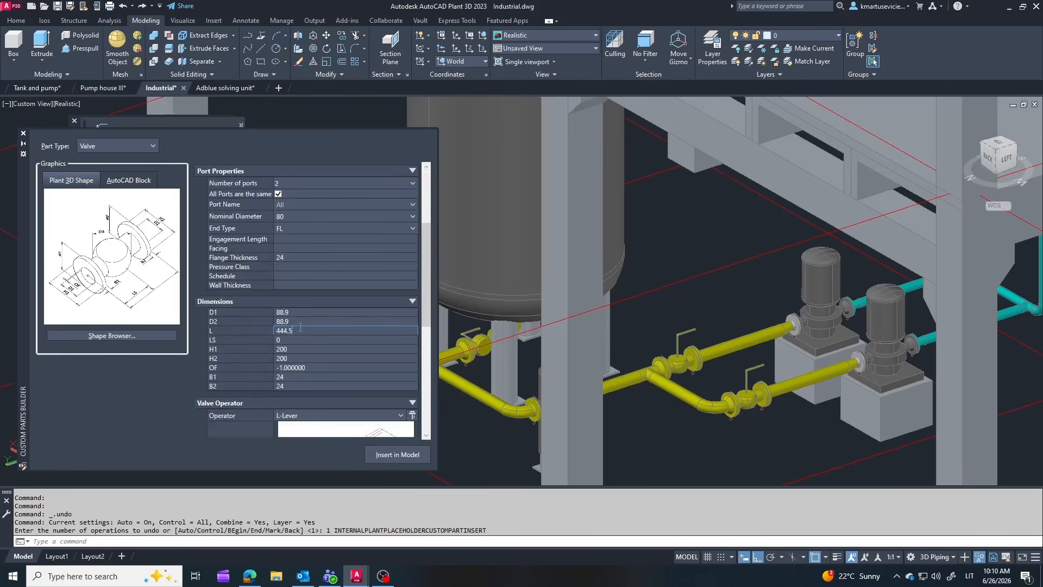
Insert the size 80 valve into the nearer pump's cyan discharge pipe before the riser, with a blank tag and default rotation
left_click(387, 450)
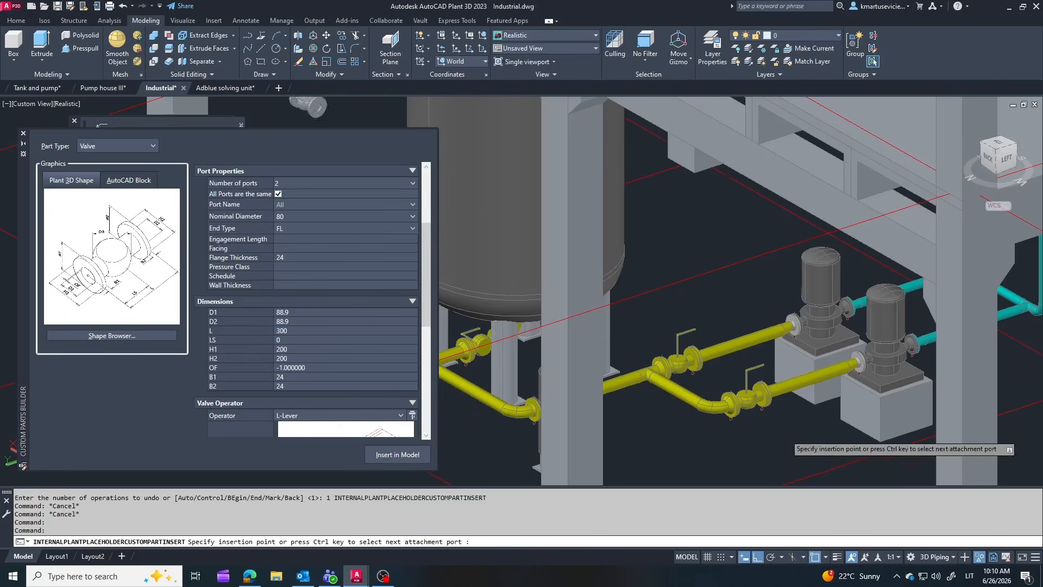
scroll(733, 429, "up", 5)
left_click(754, 329)
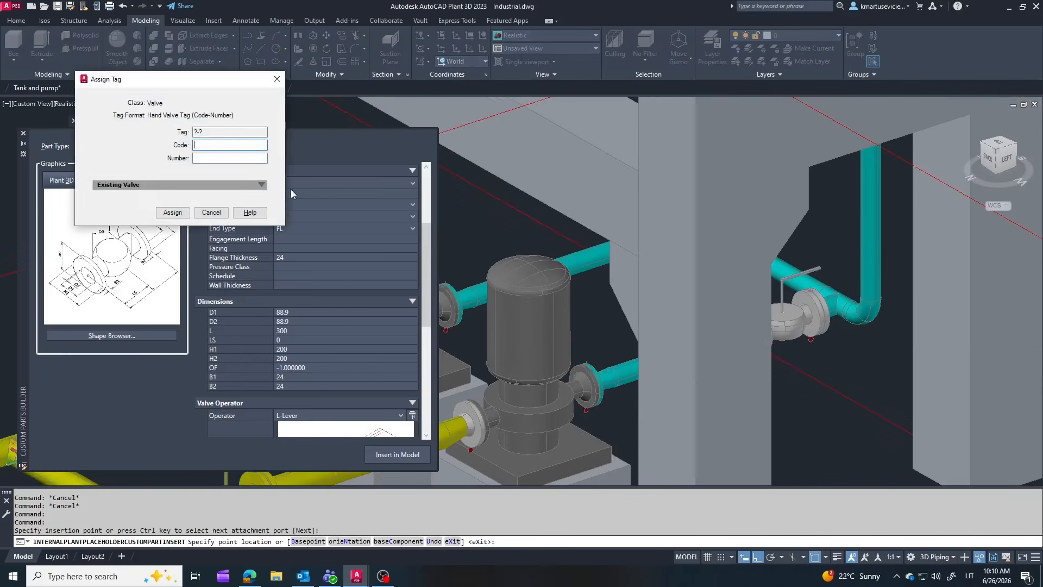
key("Return")
middle_click_drag(799, 255, 817, 265, "shift")
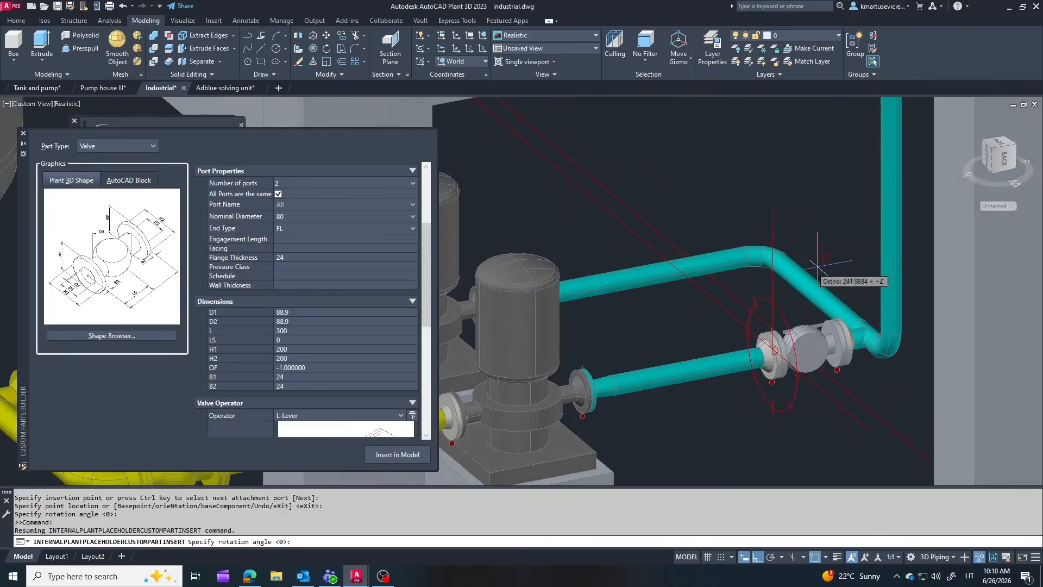
key("Return")
Insert a matching size 80 valve into the other pump's discharge pipe beside its elbow, leaving the tag blank
left_click(727, 260)
left_click(675, 254)
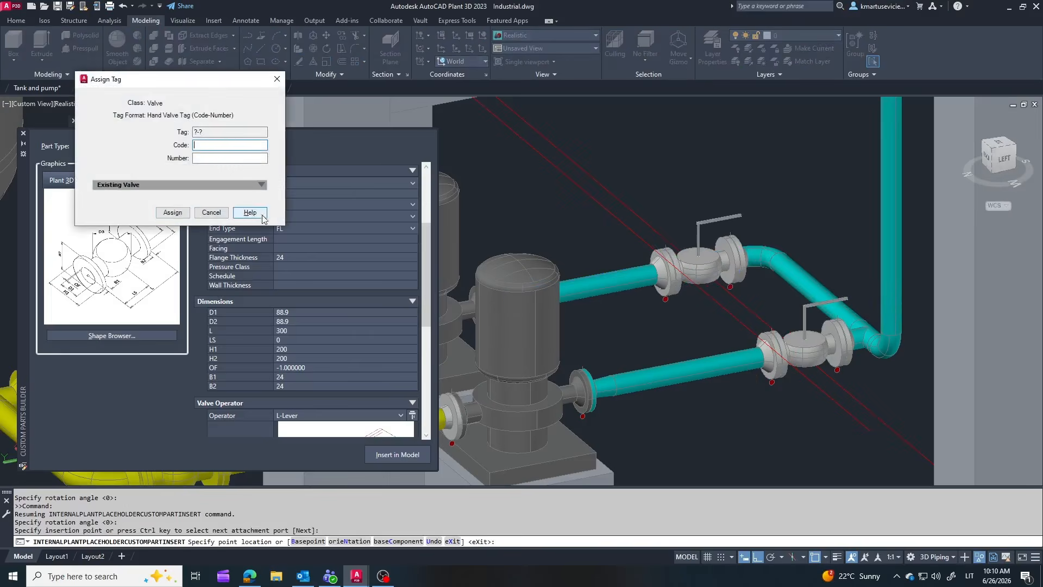
key("Return")
scroll(725, 339, "down", 3)
scroll(726, 339, "up", 3)
key("Escape")
key("Escape")
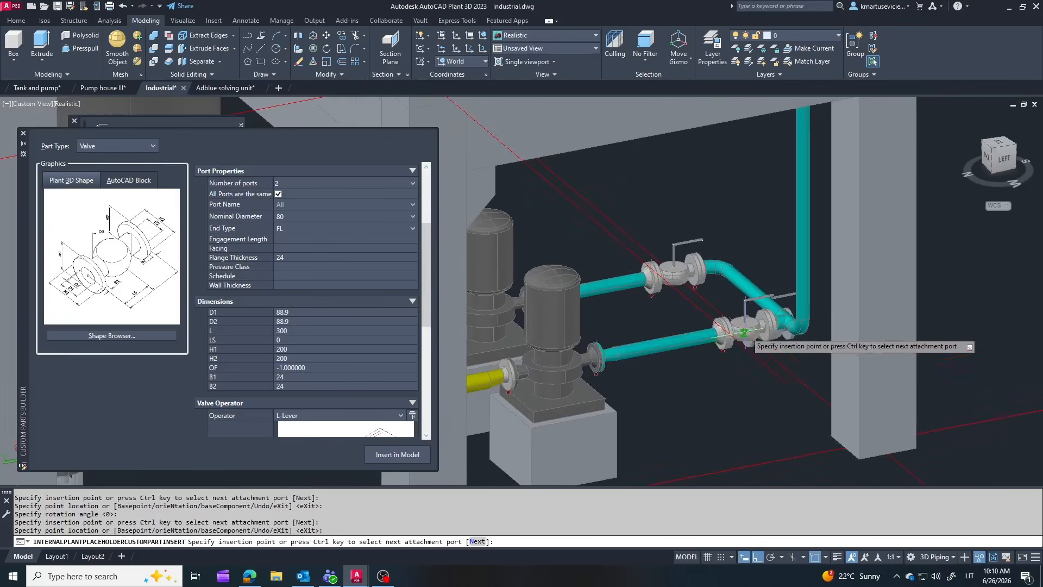
Insert a size 80 valve into the horizontal pipe just past the riser's upper elbow, leaving the tag blank and setting its rotation
middle_click_drag(747, 341, 776, 338, "shift")
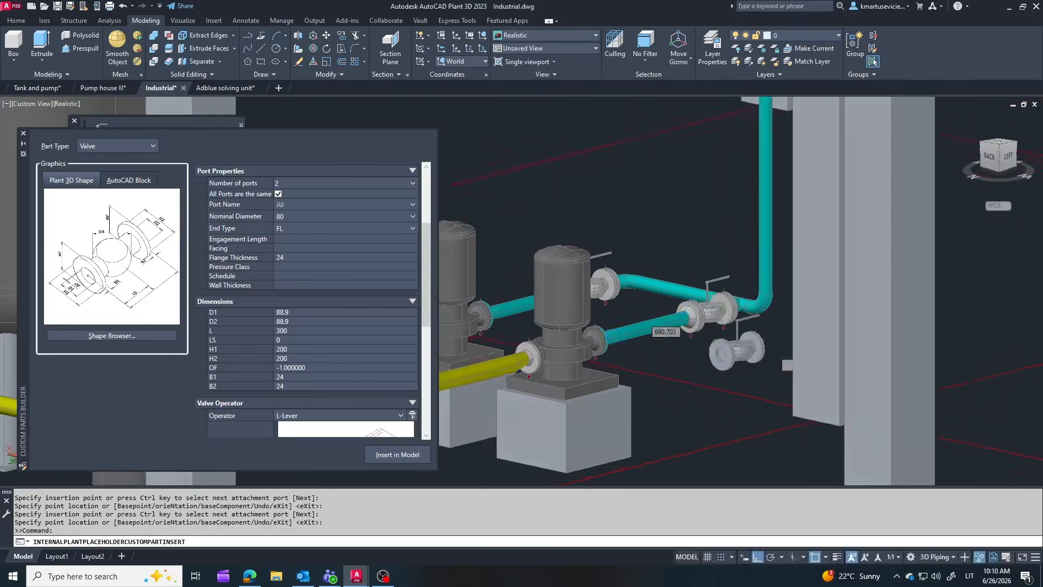
scroll(768, 324, "down", 5)
scroll(760, 326, "up", 3)
middle_click_drag(726, 382, 788, 296, "shift")
scroll(766, 429, "down", 5)
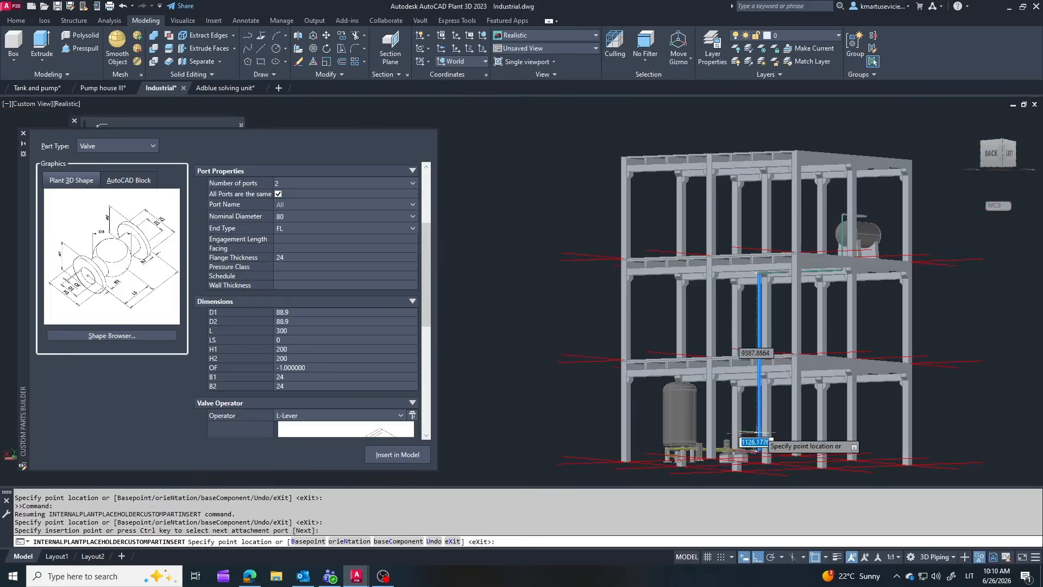
scroll(777, 278, "up", 5)
middle_click_drag(669, 279, 628, 237, "shift")
left_click(686, 246)
left_click(173, 213)
scroll(711, 250, "up", 3)
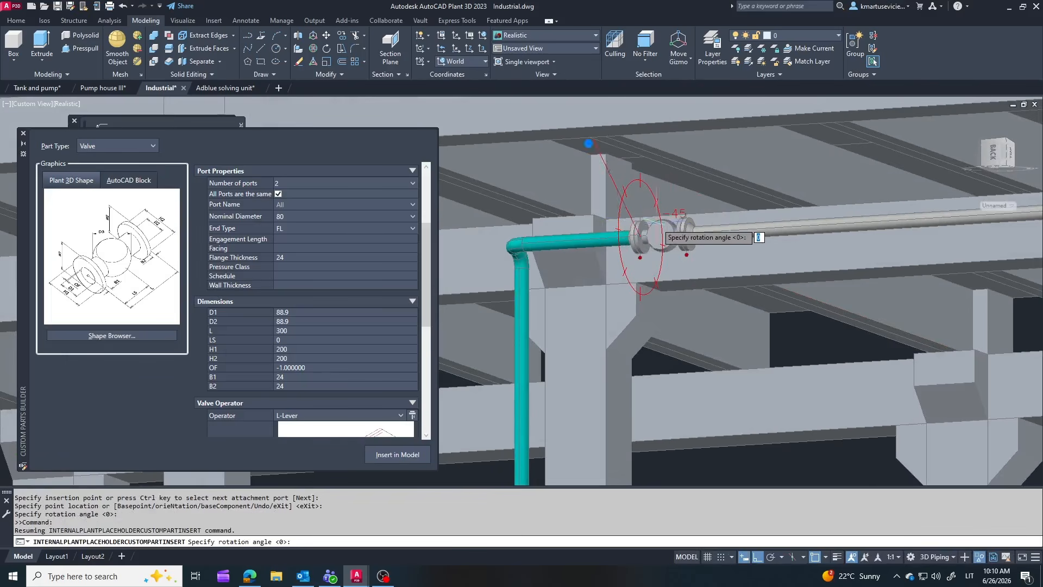
left_click(651, 374)
Insert a size 80 valve into the horizontal pipe beside the elbow on the tank's top nozzle, with a blank tag and default rotation
scroll(676, 302, "down", 4)
middle_click_drag(676, 303, 726, 262, "shift")
scroll(731, 263, "down", 3)
scroll(728, 238, "up", 4)
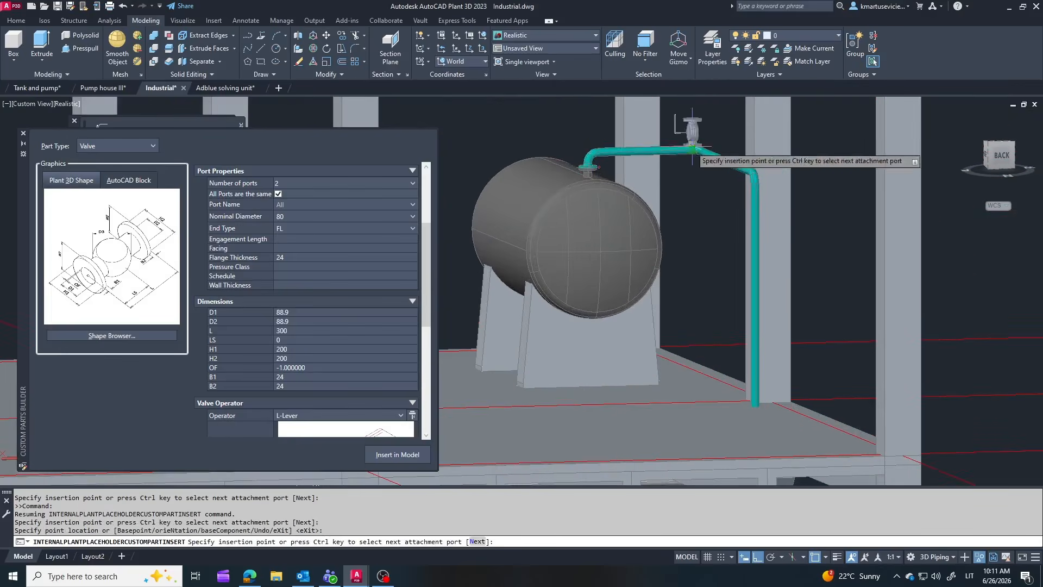
scroll(690, 148, "up", 2)
scroll(596, 149, "up", 2)
left_click(594, 152)
left_click(171, 213)
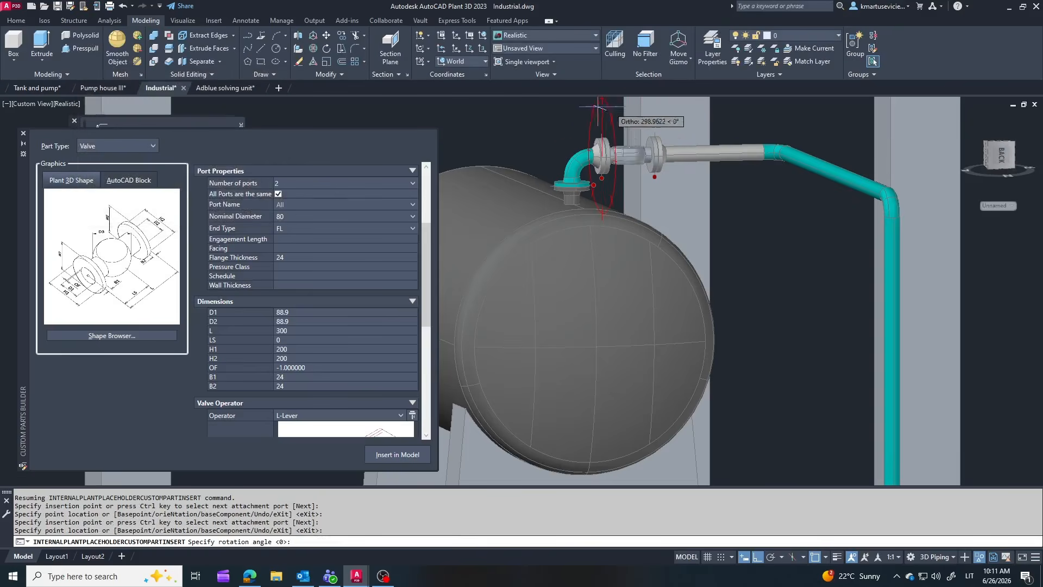
scroll(655, 194, "down", 3)
key("Return")
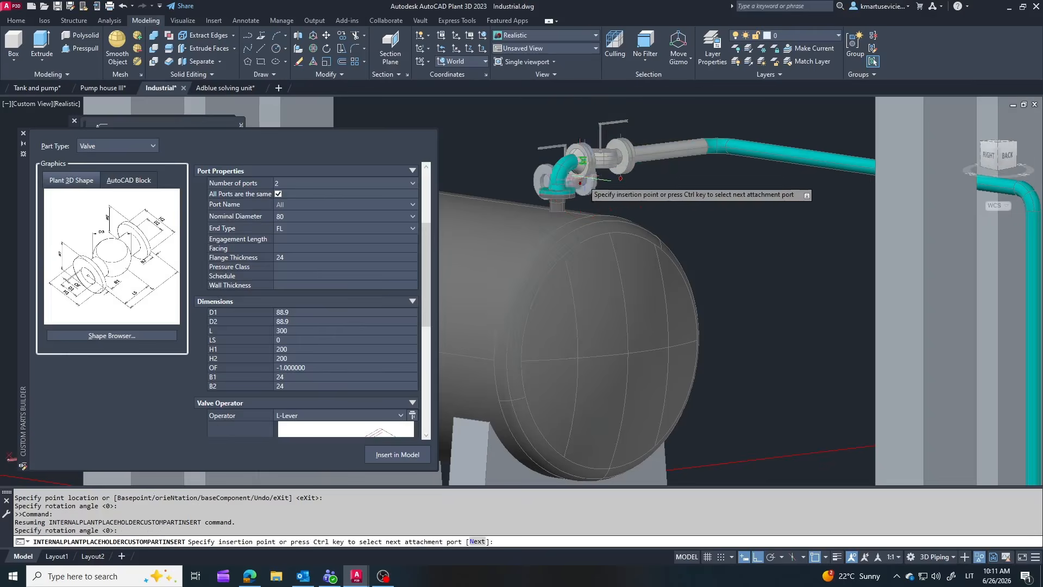
Insert a size 80 valve near the floor end of the tank's vertical pipe, leaving the tag blank and setting its rotation
scroll(511, 158, "down", 2)
scroll(736, 410, "up", 3)
left_click(737, 410)
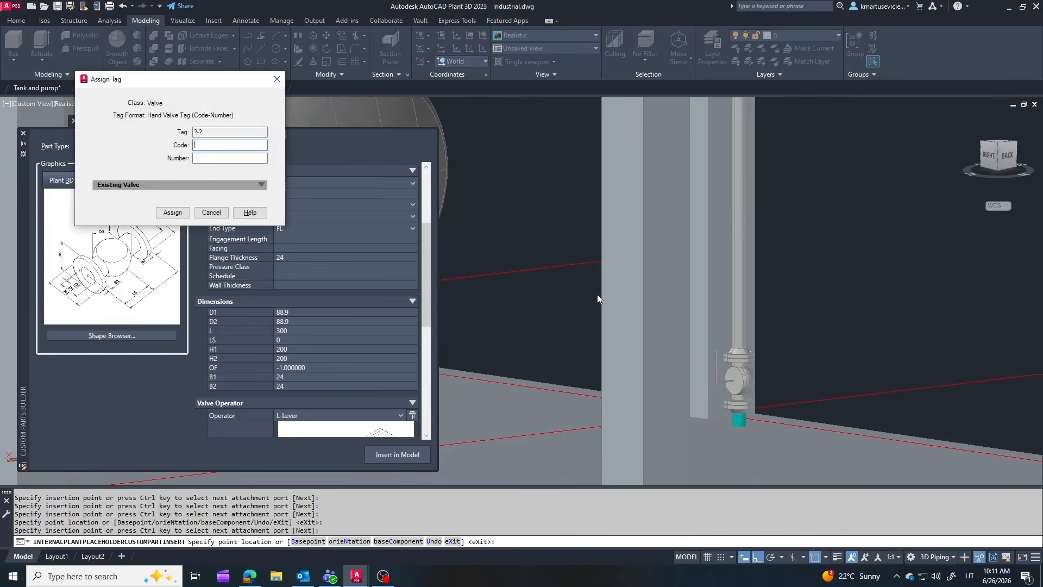
key("Return")
left_click(920, 427)
key("Return")
key("Escape")
scroll(831, 247, "down", 3)
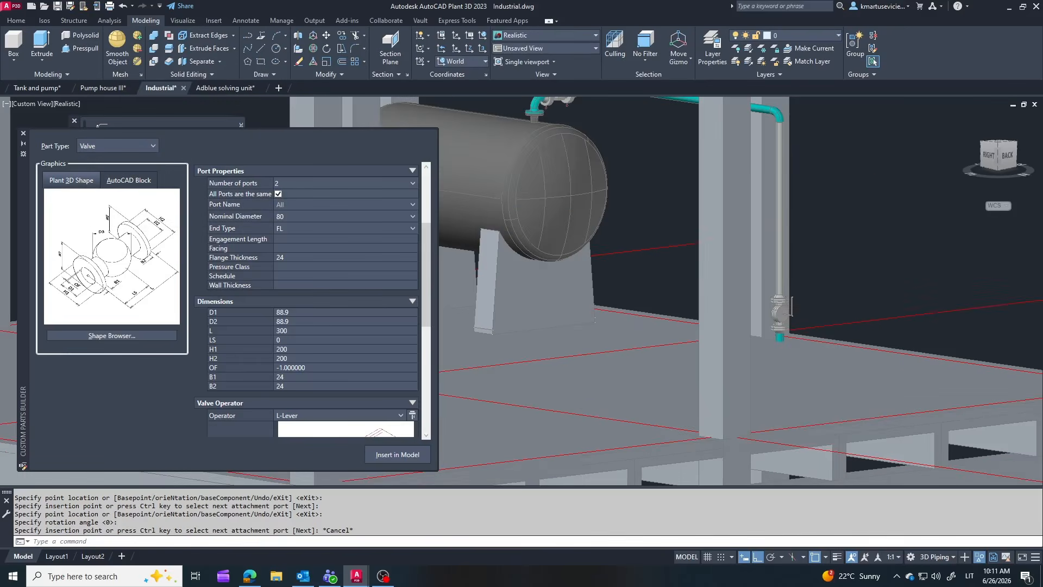
Route additional pipe beneath the tank floor from the vertical line below the new valve
scroll(760, 220, "up", 3)
scroll(761, 220, "up", 1)
left_click(743, 227)
left_click(737, 369)
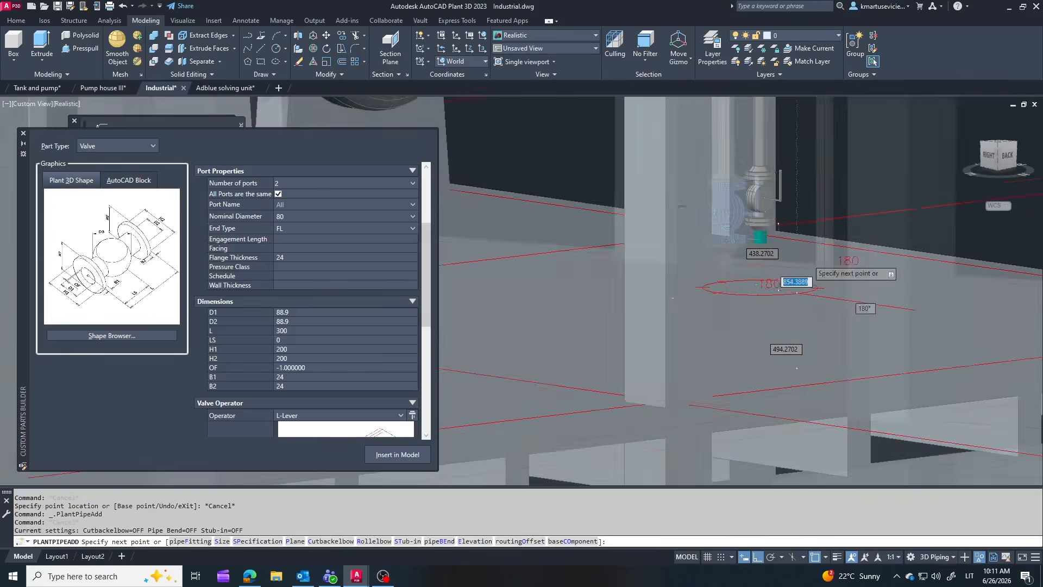
left_click(578, 229)
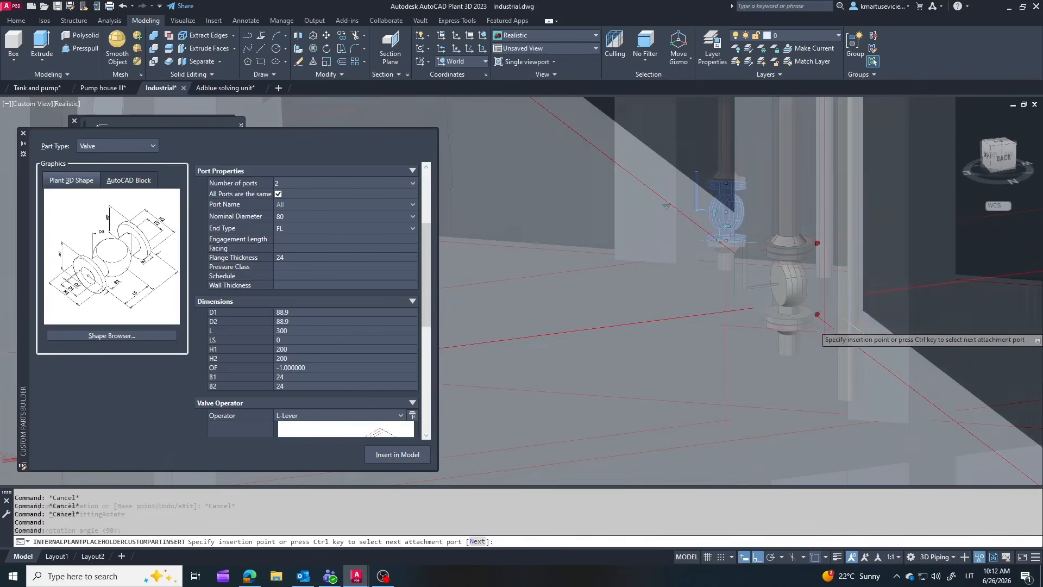
Insert a matching size 80 valve into the adjacent vertical pipe, with a blank tag and default rotation
left_click(849, 222)
left_click(848, 222)
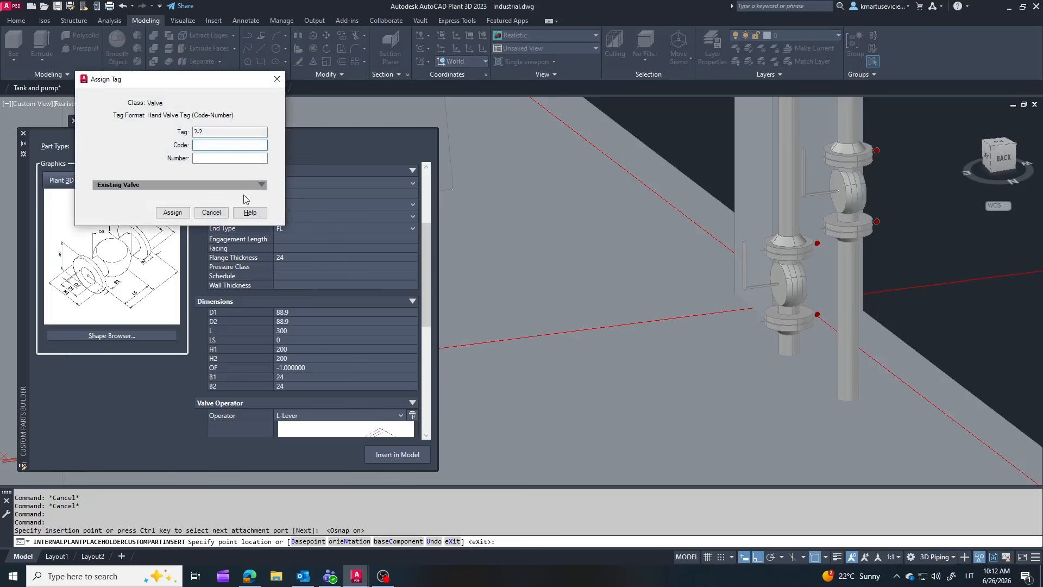
left_click(172, 213)
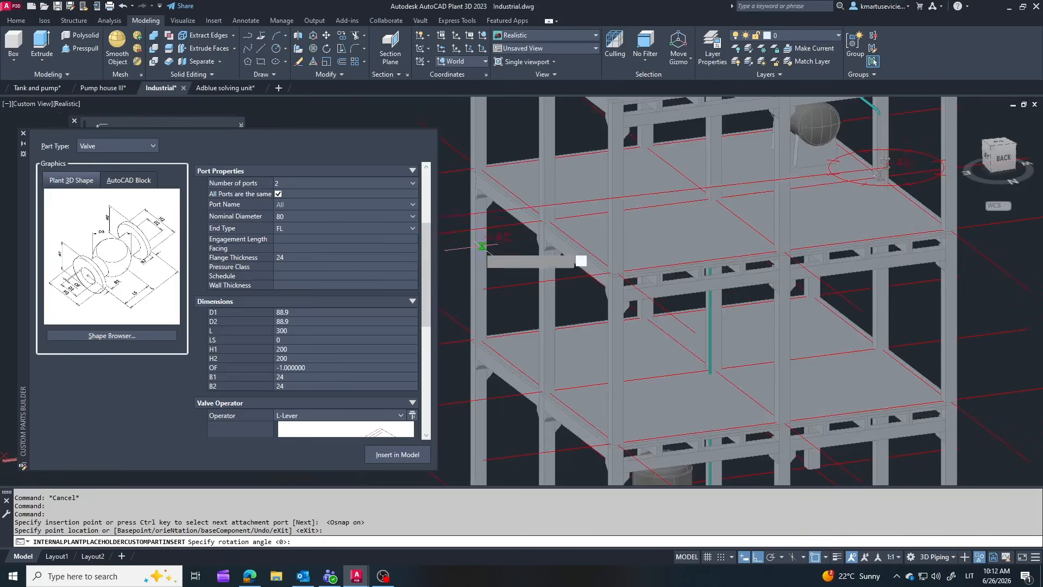
key("Return")
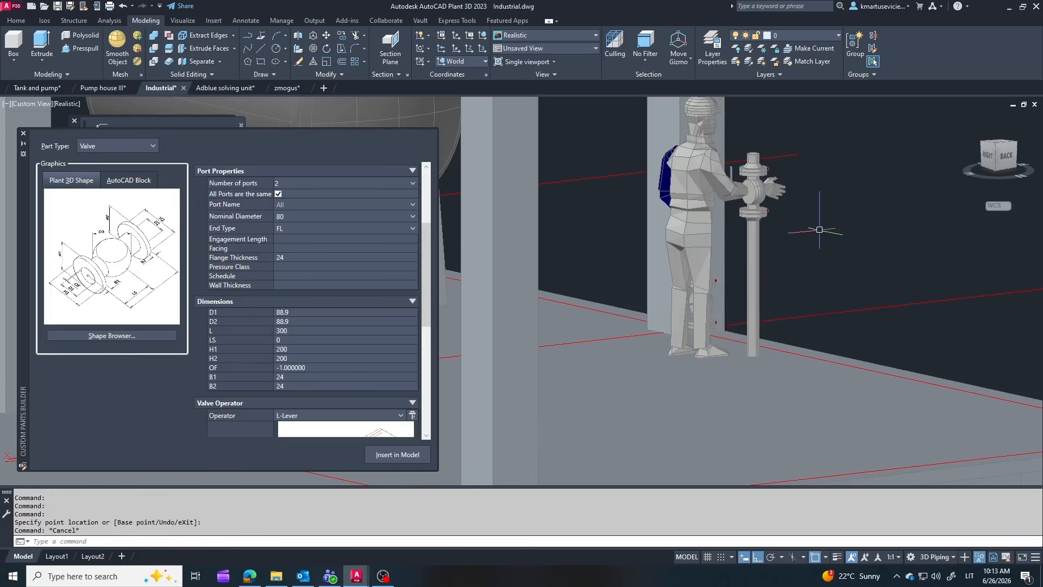
Measure the height from the floor to the valve beside the standing figure
type("ST")
key("Return")
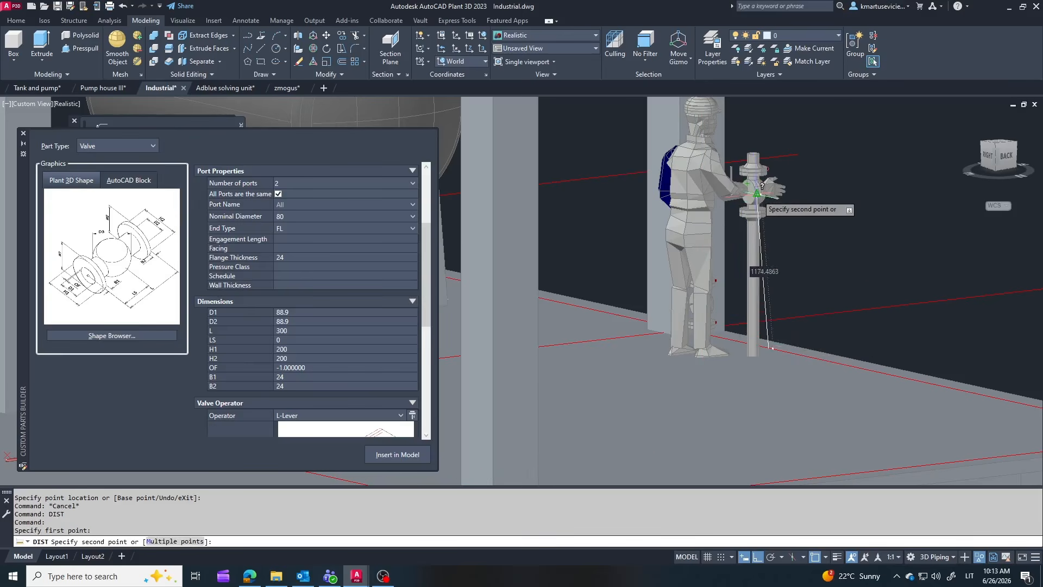
left_click(757, 193)
Move the lower valve up its vertical pipe to the level of the neighbouring valve
middle_click_drag(757, 193, 845, 252, "shift")
scroll(831, 256, "up", 4)
left_click(815, 274)
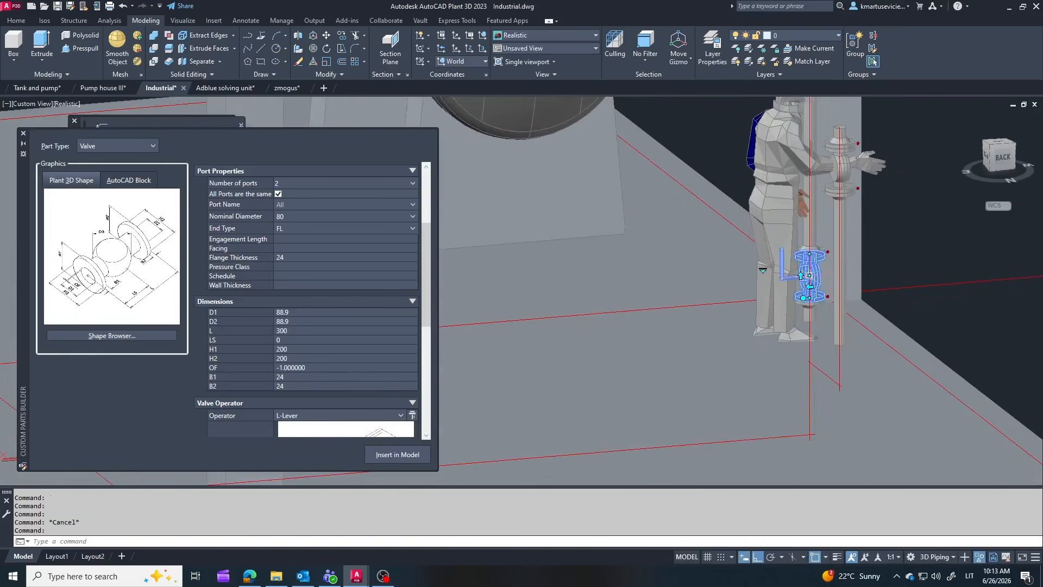
left_click(810, 276)
left_click(809, 275)
left_click(809, 160)
key("Escape")
left_click(810, 160)
key("Escape")
scroll(810, 179, "down", 6)
middle_click_drag(814, 210, 915, 152, "shift")
scroll(830, 293, "up", 6)
key("Escape")
left_click(808, 317)
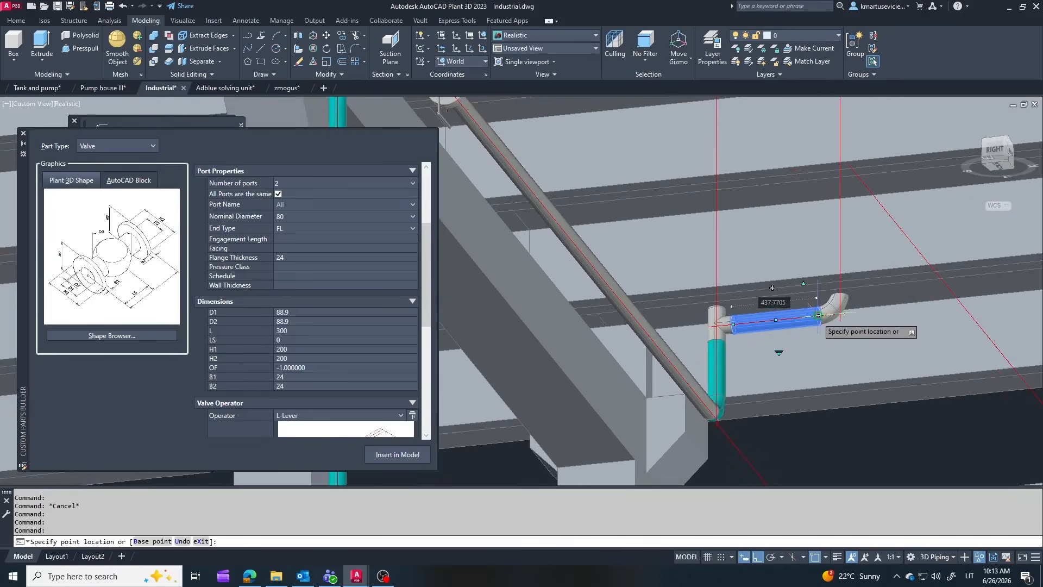
key("Escape")
scroll(787, 304, "down", 5)
middle_click_drag(803, 256, 808, 314, "shift")
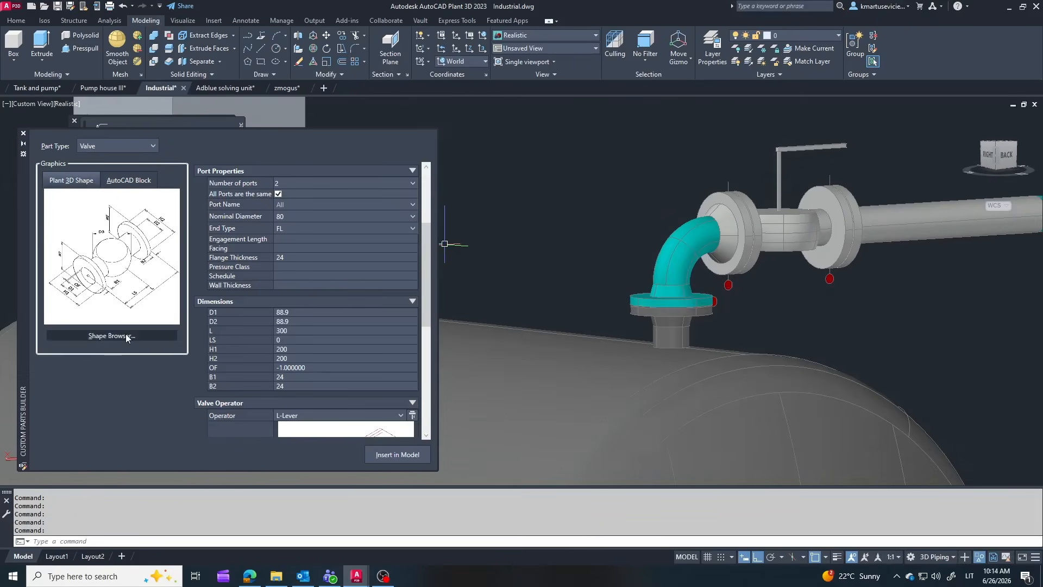
Try a different flanged valve shape with L 50, B1 5 and an L-lever operator on the tank's top nozzle
left_click(98, 333)
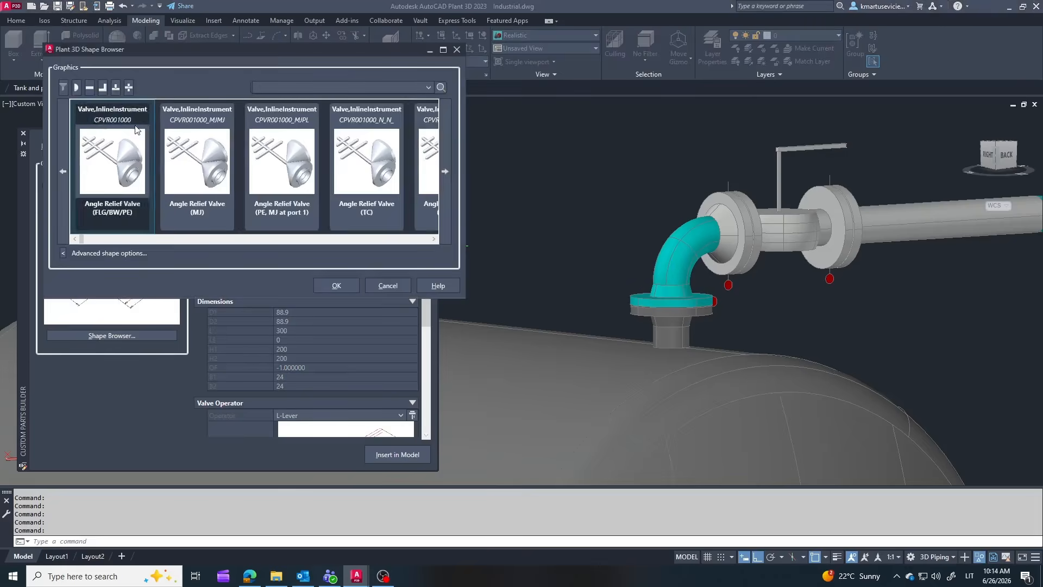
left_click(95, 88)
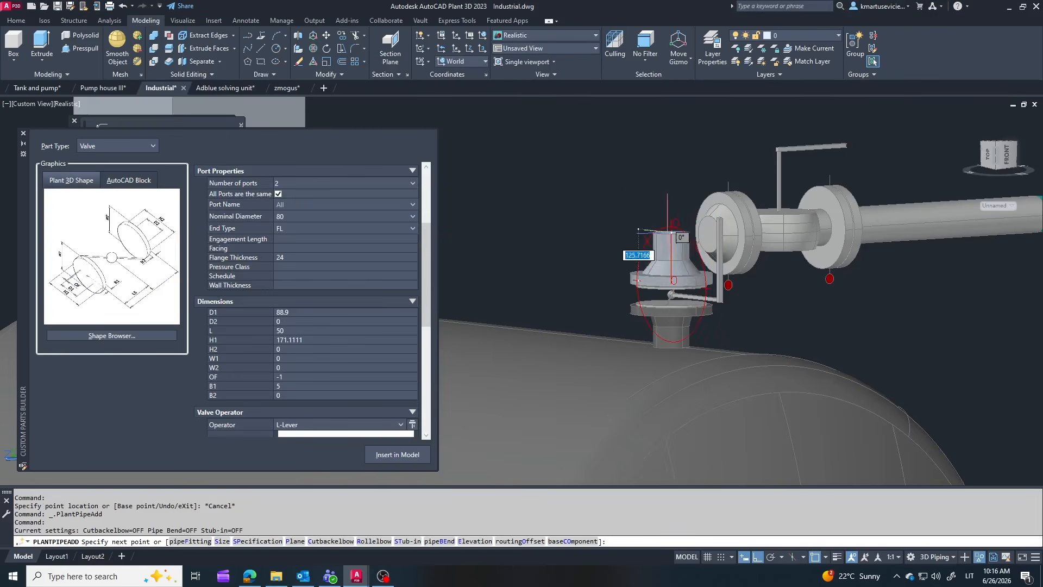
key("Escape")
scroll(697, 296, "down", 2)
middle_click_drag(727, 282, 701, 274, "shift")
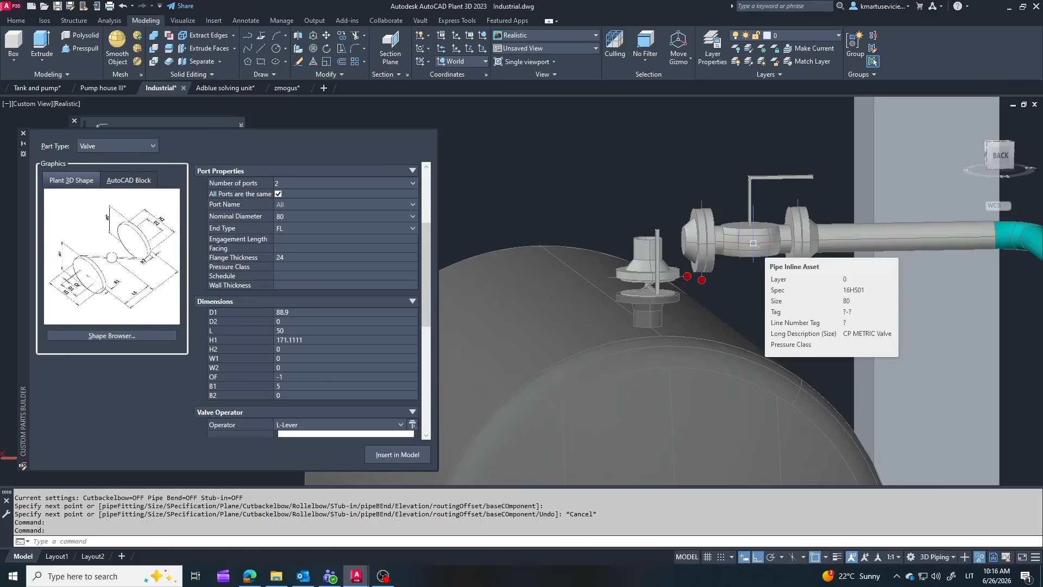
Check the tank's connections and the pipe runs through the building's floors, and save the drawing
middle_click_drag(768, 289, 689, 245, "shift")
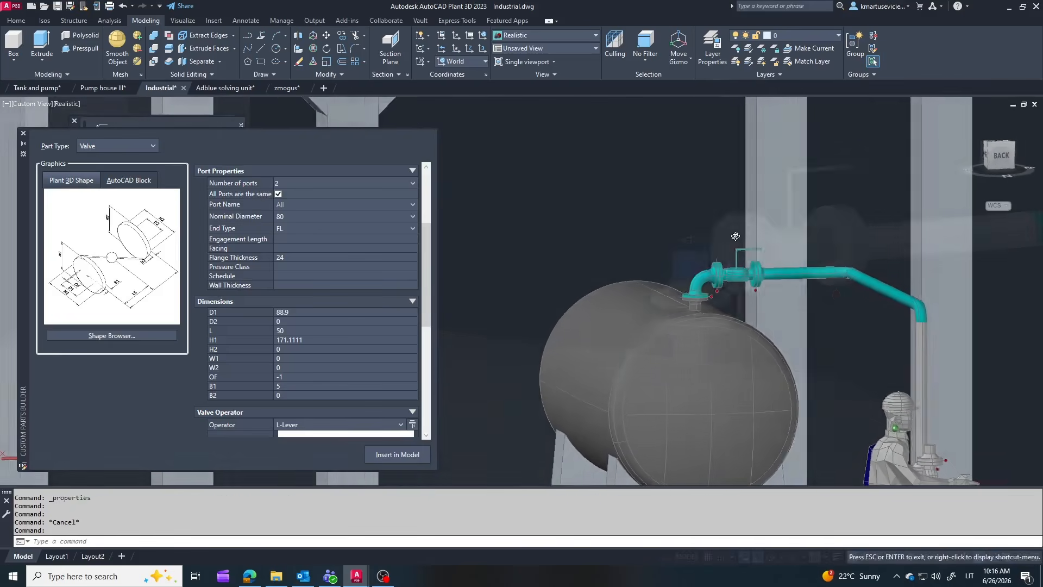
middle_click_drag(720, 277, 668, 288, "shift")
scroll(695, 284, "up", 3)
scroll(644, 284, "down", 3)
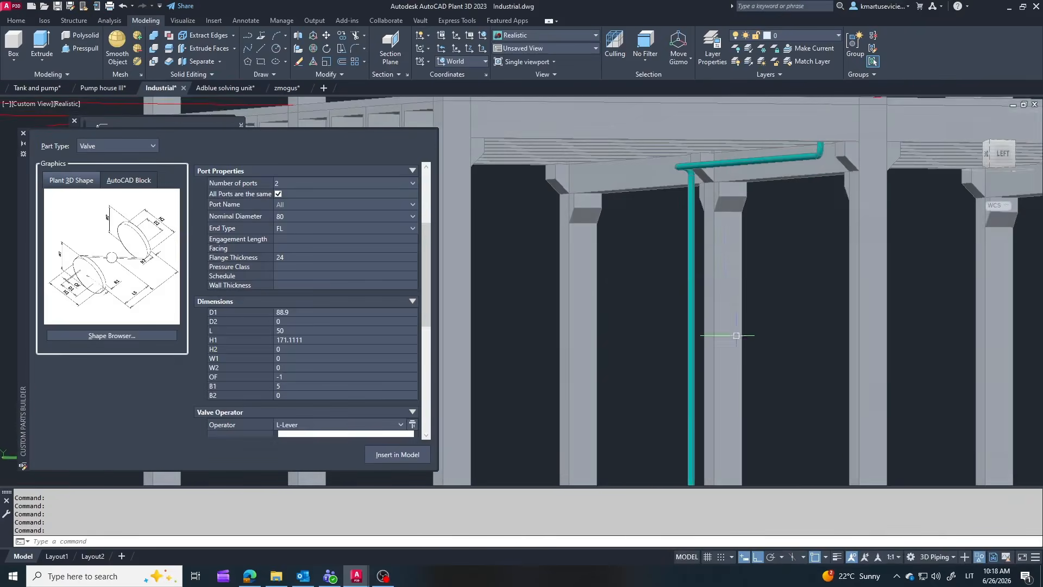
middle_click_drag(736, 336, 646, 451)
middle_click_drag(761, 179, 847, 234, "shift")
scroll(815, 213, "down", 3)
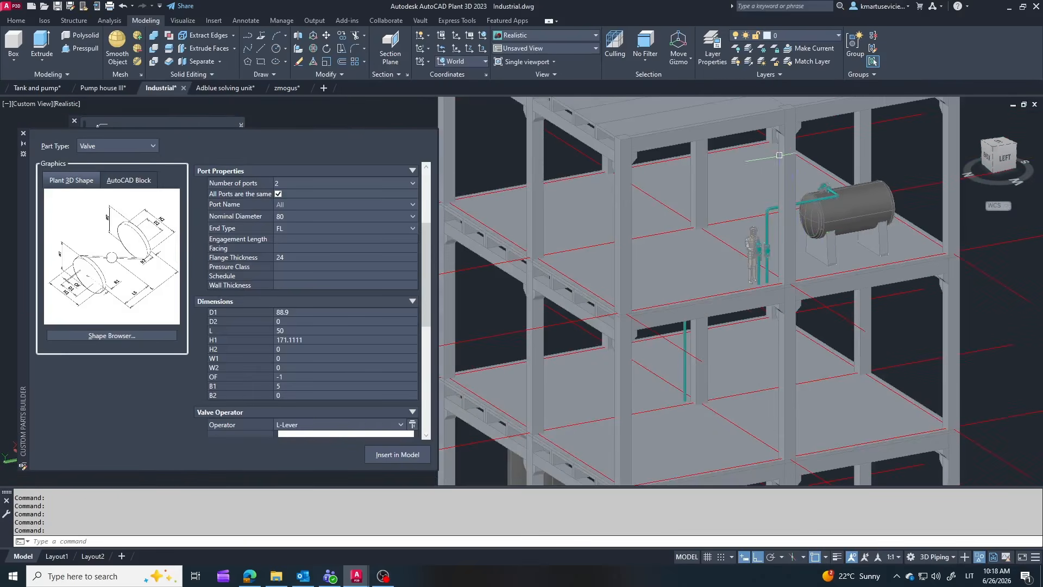
scroll(793, 161, "down", 2)
scroll(792, 161, "up", 5)
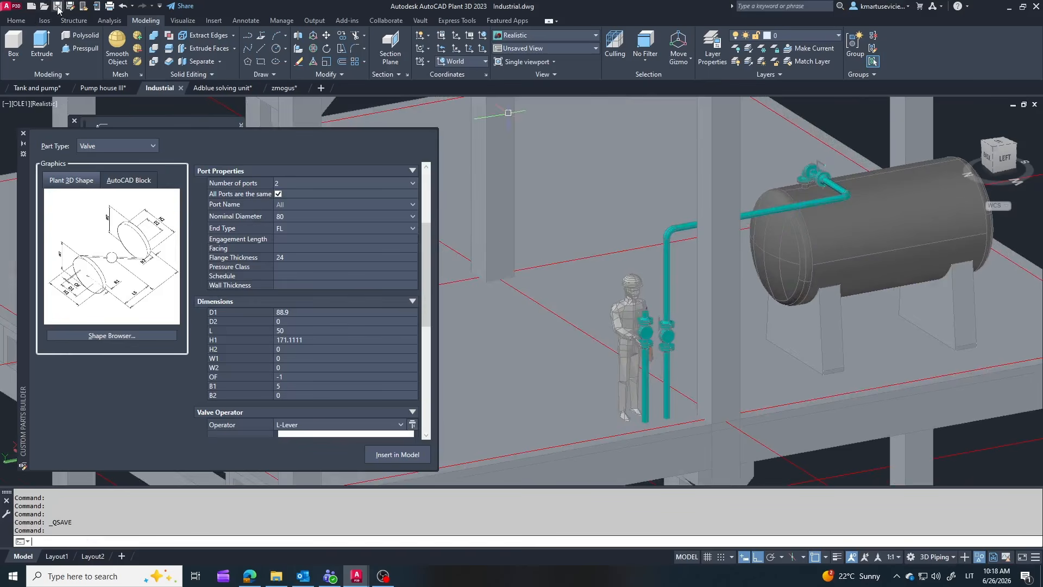
Examine the riser and the discharge piping around the ground-floor pumps
scroll(851, 260, "down", 5)
scroll(790, 389, "up", 5)
middle_click_drag(692, 377, 931, 352, "shift")
scroll(804, 242, "down", 5)
scroll(727, 385, "up", 5)
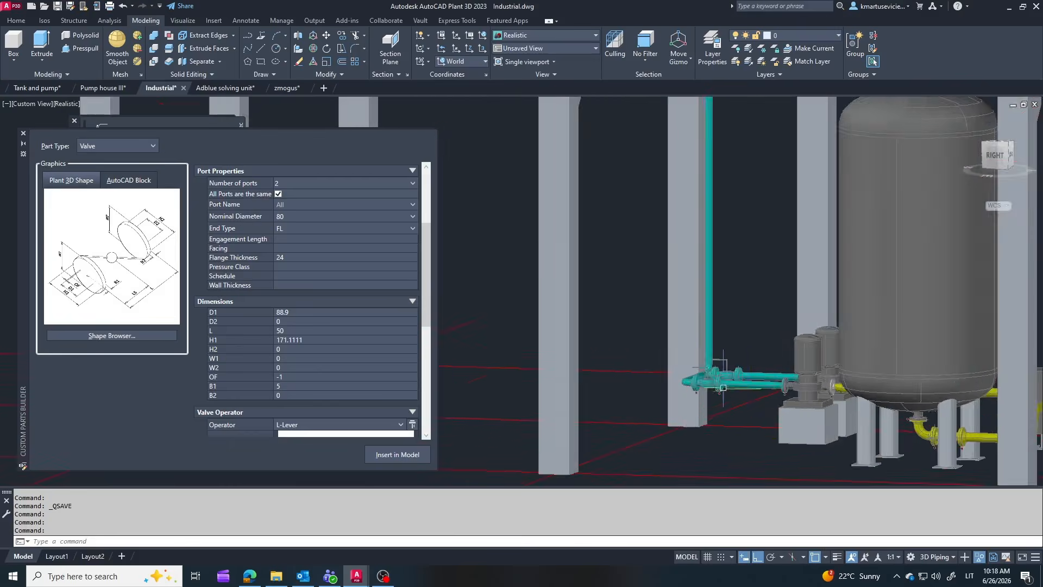
middle_click_drag(723, 394, 706, 414, "shift")
scroll(706, 414, "down", 5)
scroll(771, 338, "up", 5)
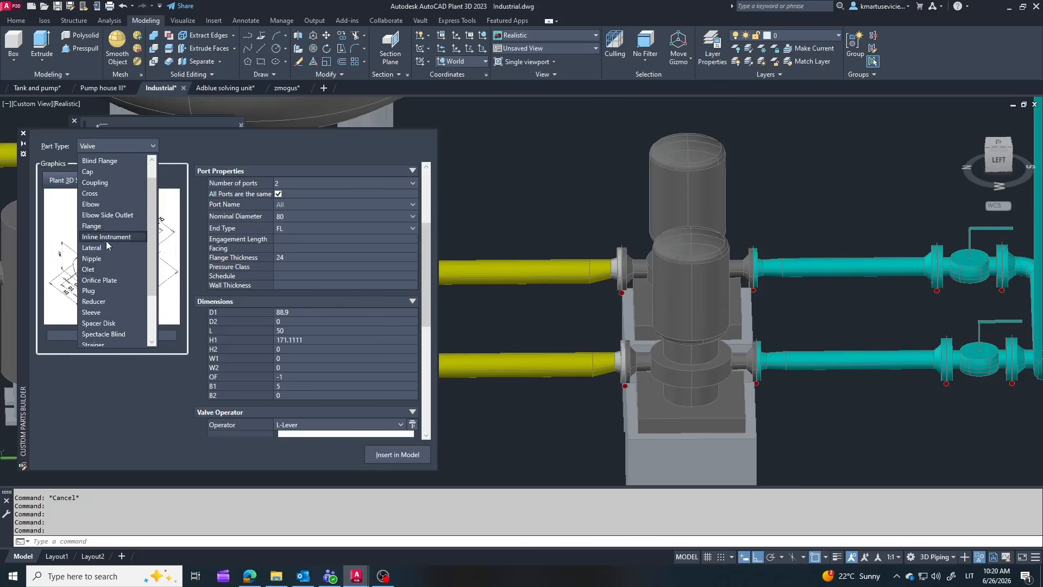
Configure the custom valve with the conical two-flange shape, L 50, B1 5 and operator None
left_click(103, 323)
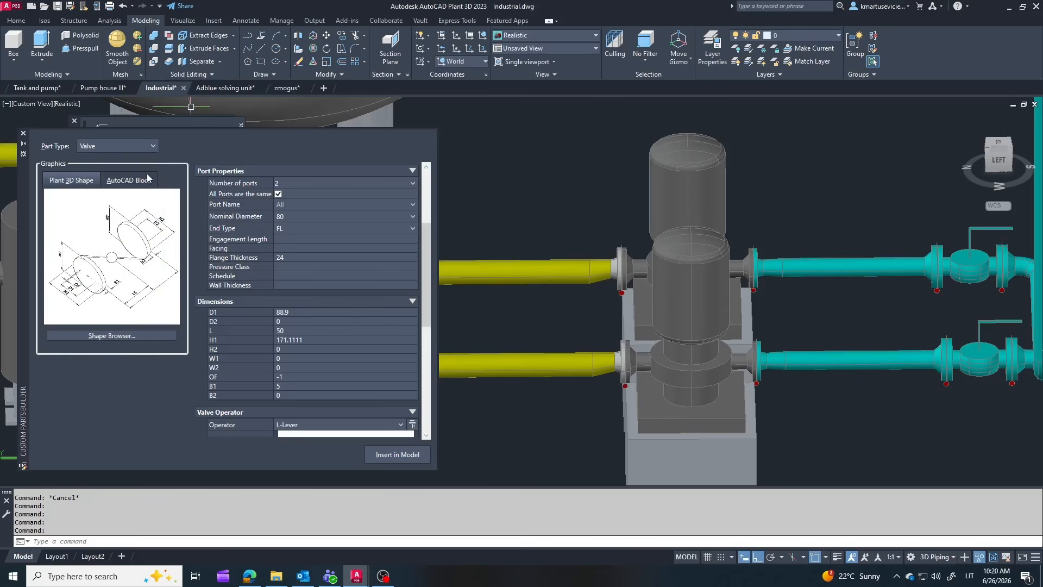
left_click(106, 337)
left_click(253, 138)
left_click(306, 257)
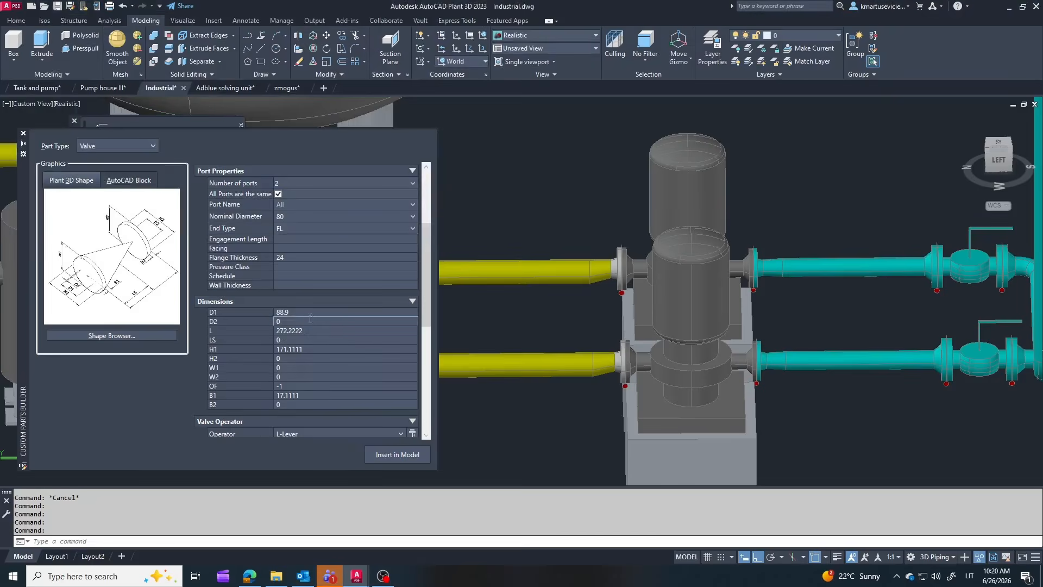
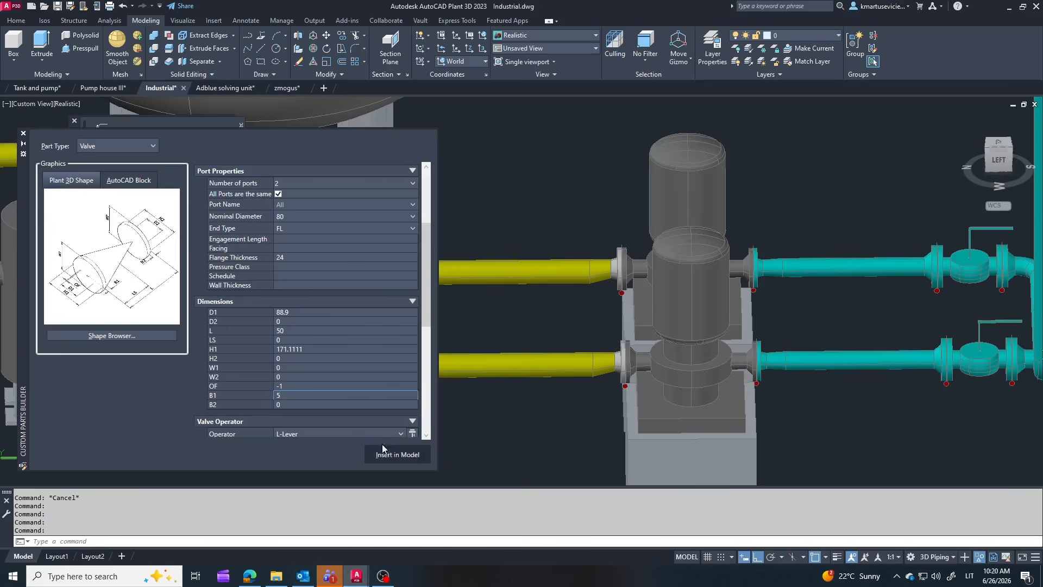
left_click(361, 433)
scroll(316, 266, "up", 3)
left_click(293, 241)
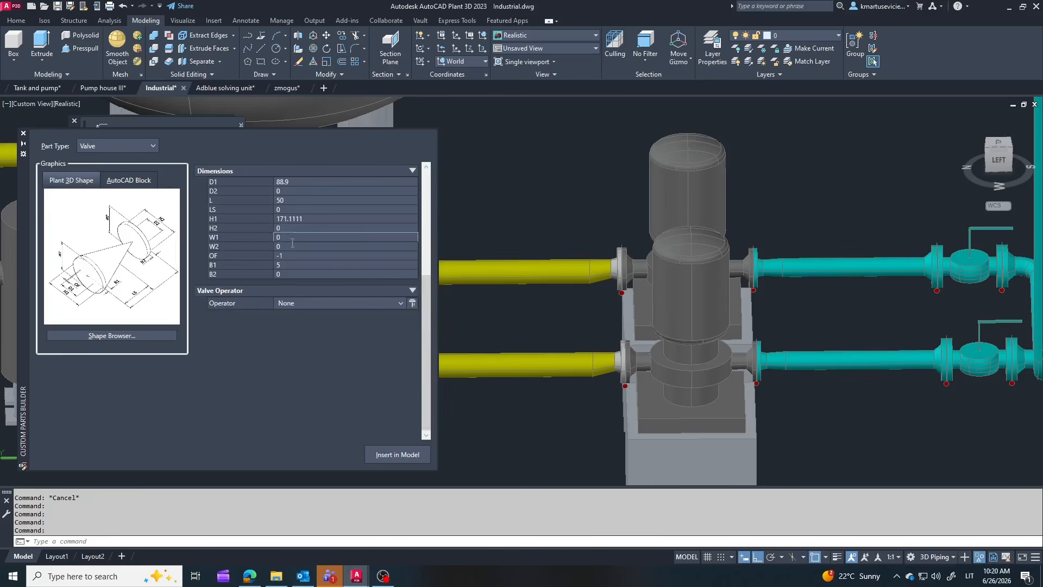
Insert the conical valve into the nearer pump's cyan discharge pipe ahead of the lever valve, with a blank tag and default rotation
left_click(388, 454)
left_click(893, 360)
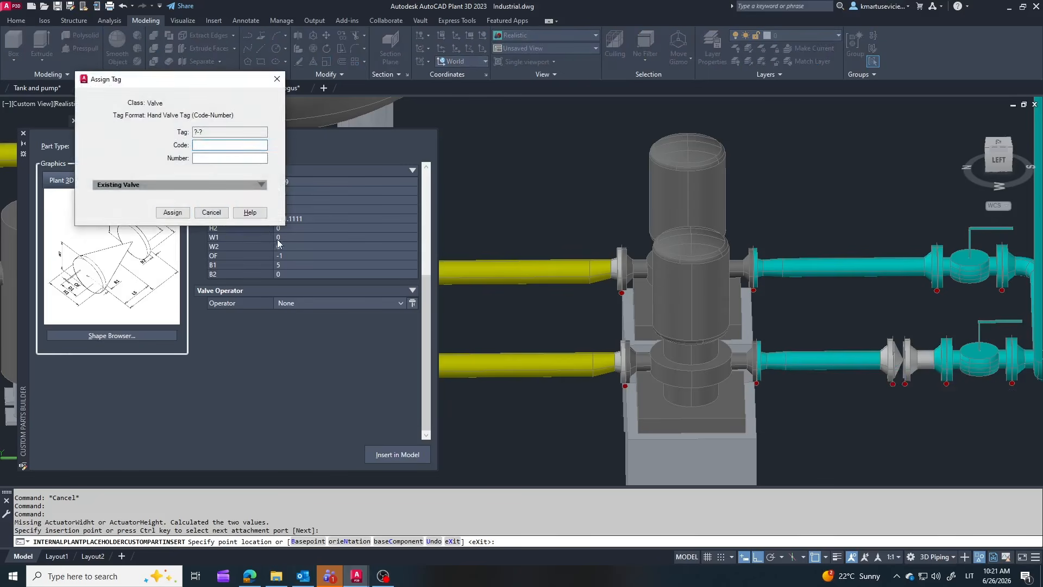
key("Return")
key("Return")
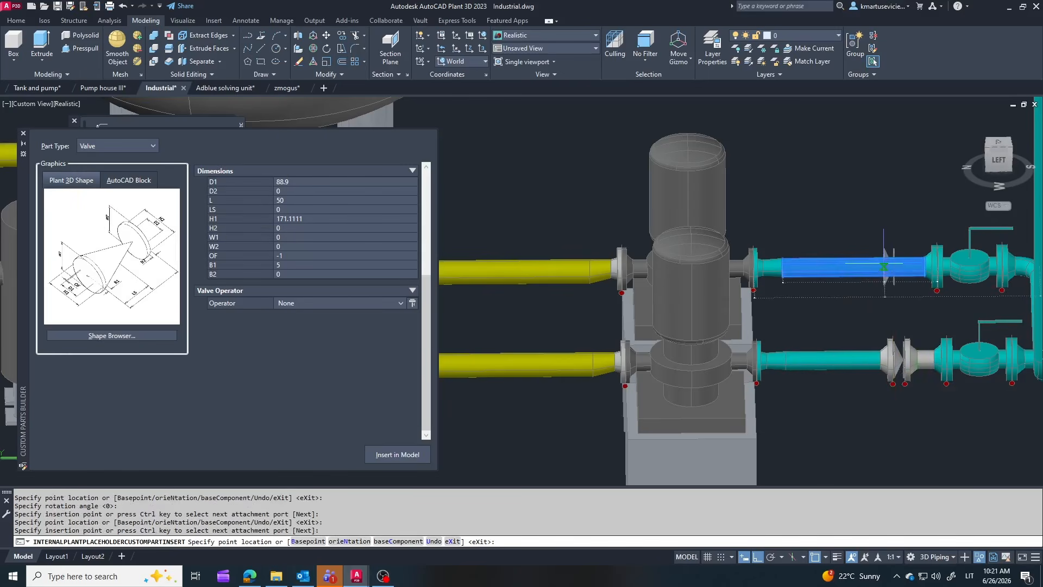
Insert a second conical valve into the farther pump's discharge pipe, leaving the tag blank and the rotation at default
left_click(883, 266)
key("Return")
key("Return")
key("Escape")
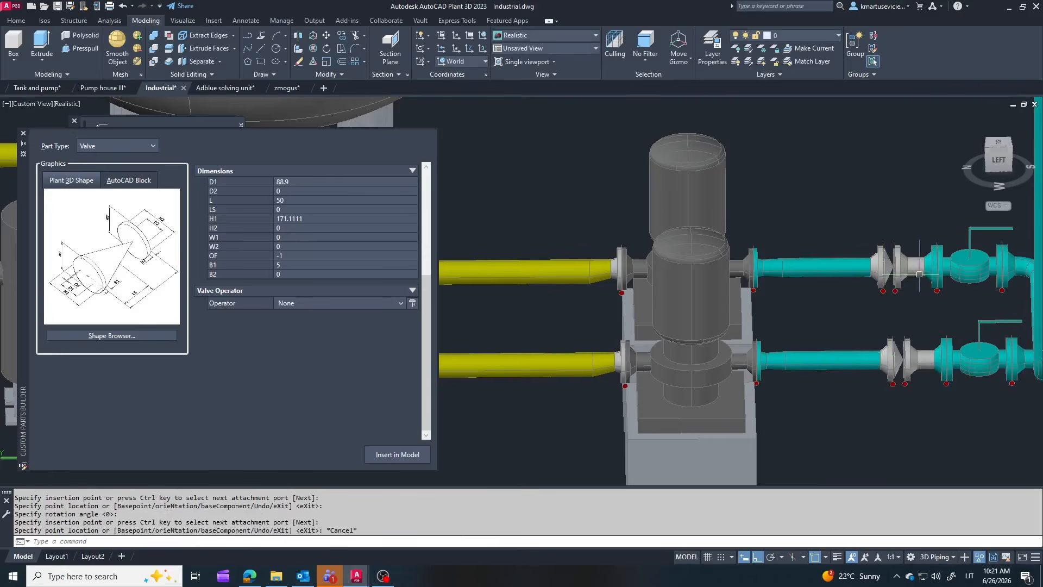
Lengthen the short pipe between the farther pump's conical and lever valves by moving its pump-side end 21 toward the pump
scroll(919, 274, "down", 3)
mouse_move(930, 332)
middle_mouse_down("shift")
mouse_move(959, 326)
mouse_move(938, 328)
middle_mouse_up("shift")
scroll(910, 266, "up", 3)
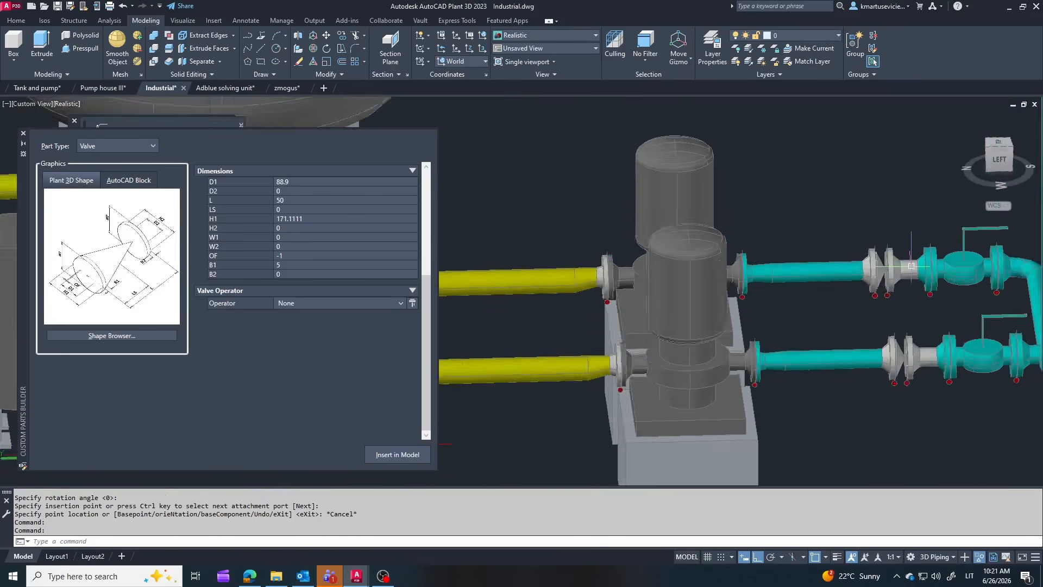
scroll(911, 266, "up", 2)
left_click(899, 267)
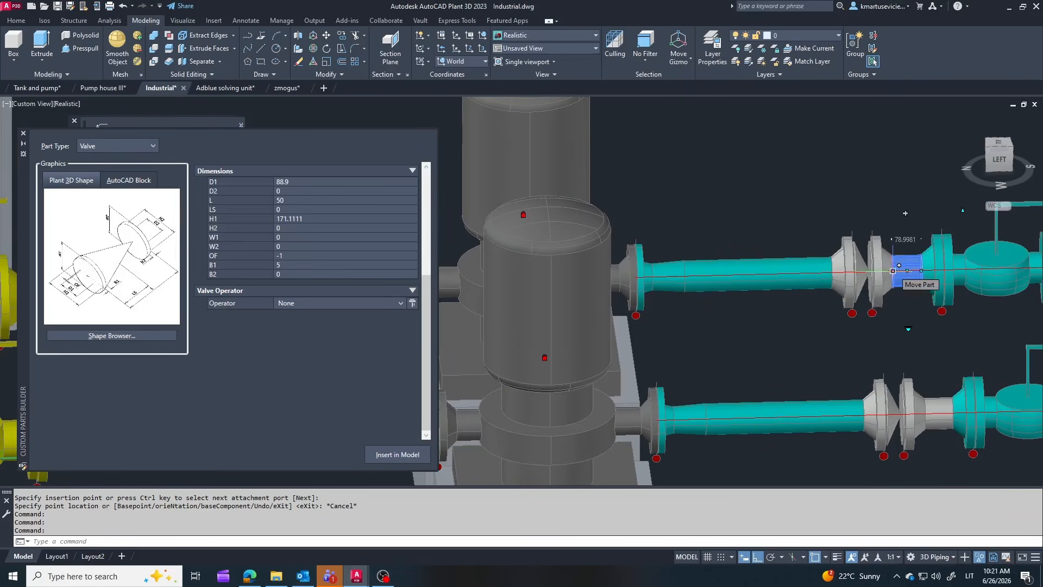
left_click(899, 265)
type("21")
key("Return")
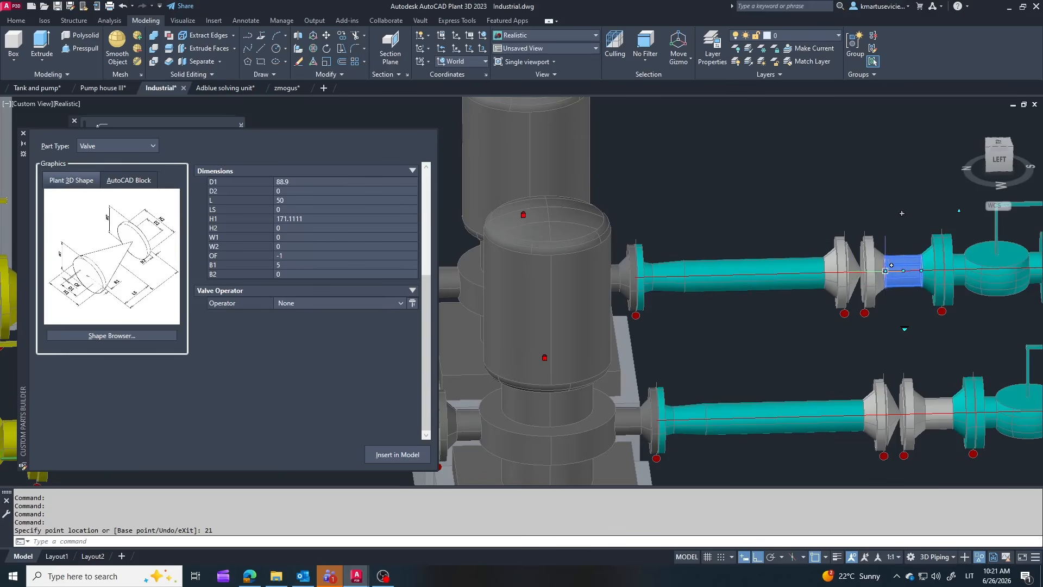
Move the pump-side end of the nearer line's short connecting pipe 22 toward the pump
left_click(930, 406)
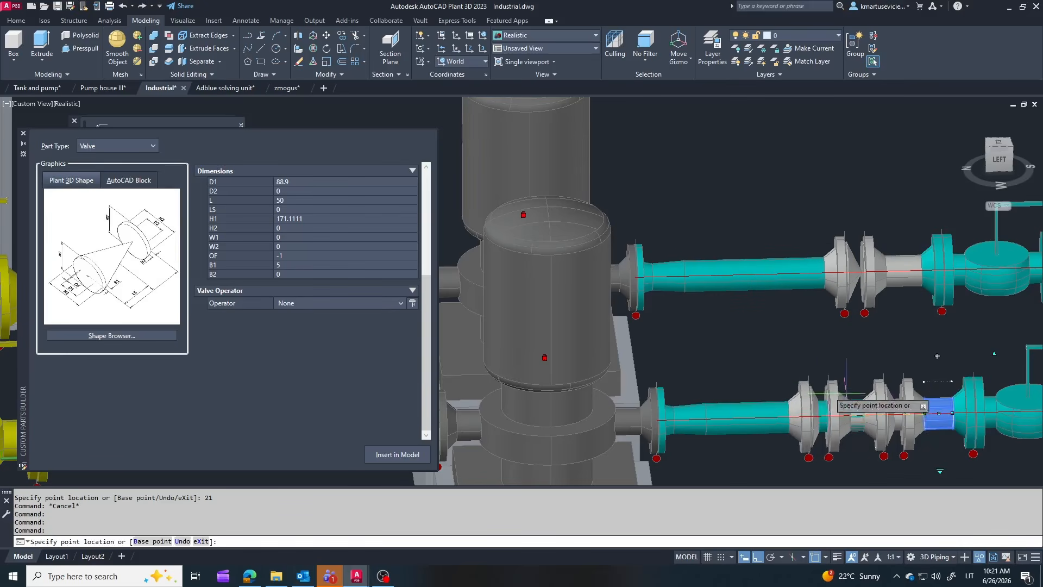
type("22")
key("Return")
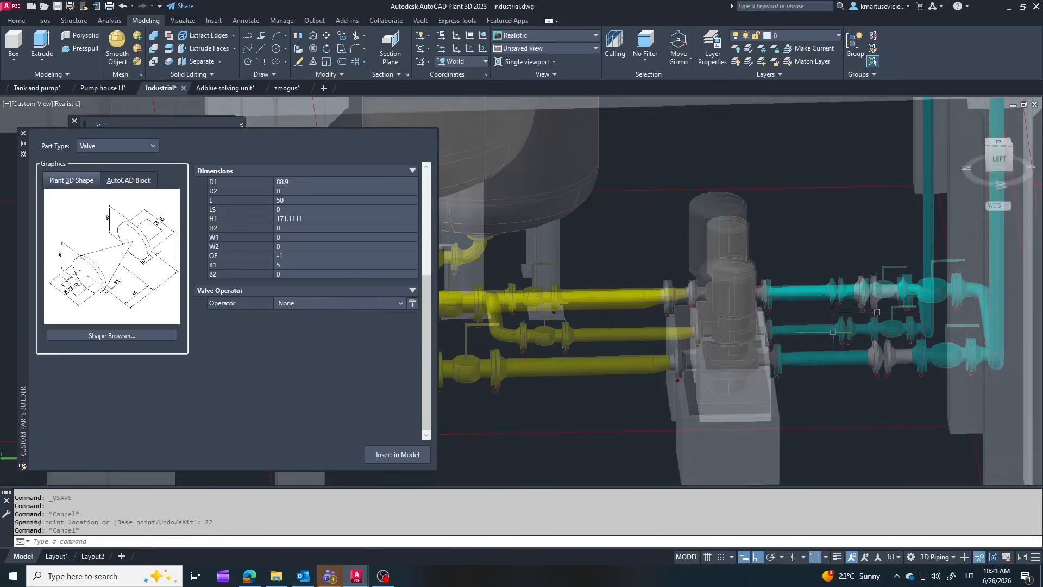
Route a size 15 branch pipe 200 vertically upward from the yellow line at the small vessel's inlet elbow
scroll(762, 331, "down", 6)
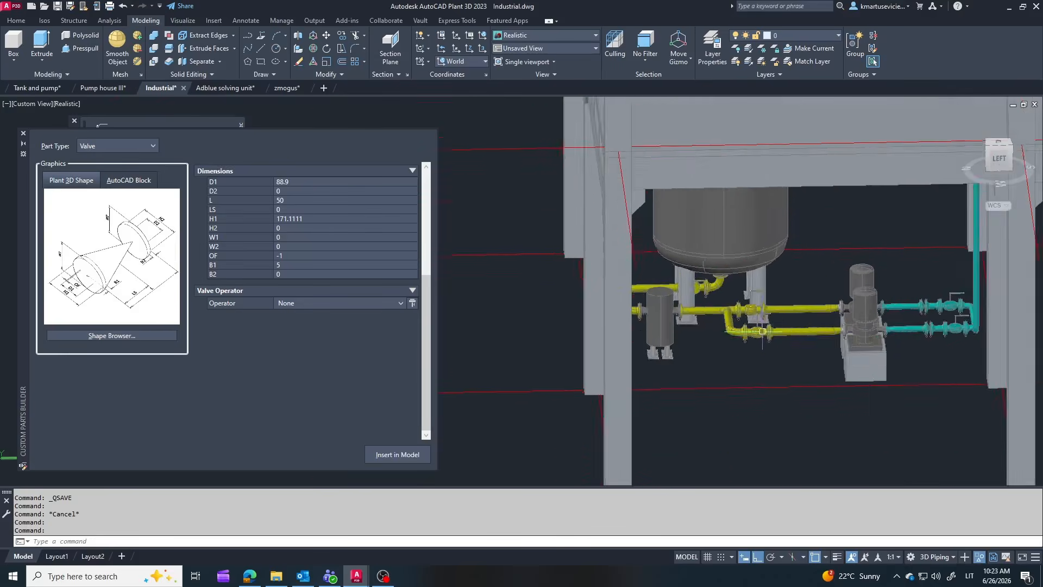
middle_click_drag(762, 332, 864, 350, "shift")
scroll(762, 343, "up", 5)
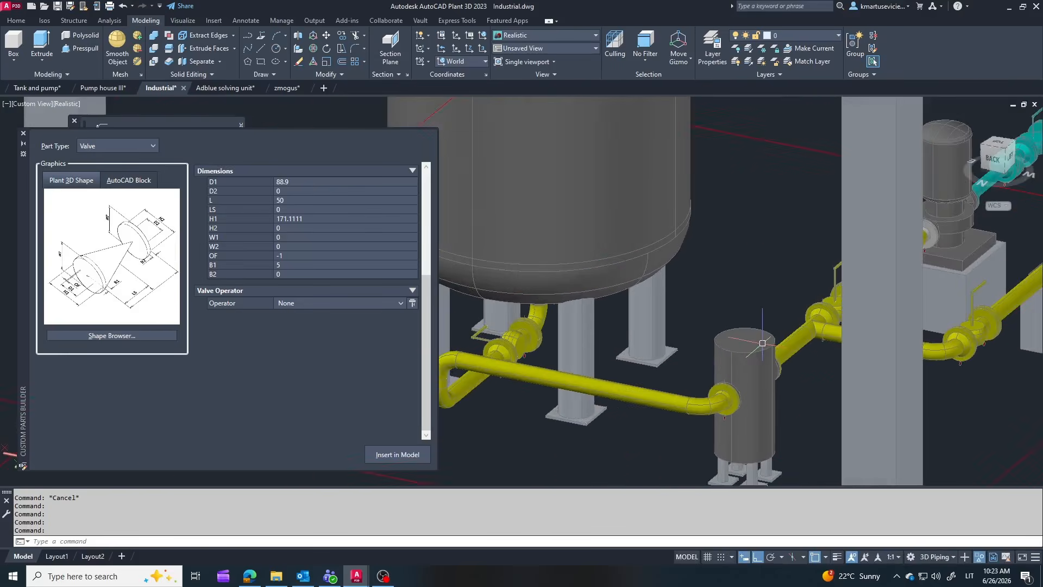
middle_click_drag(762, 343, 738, 319, "shift")
scroll(738, 319, "down", 1)
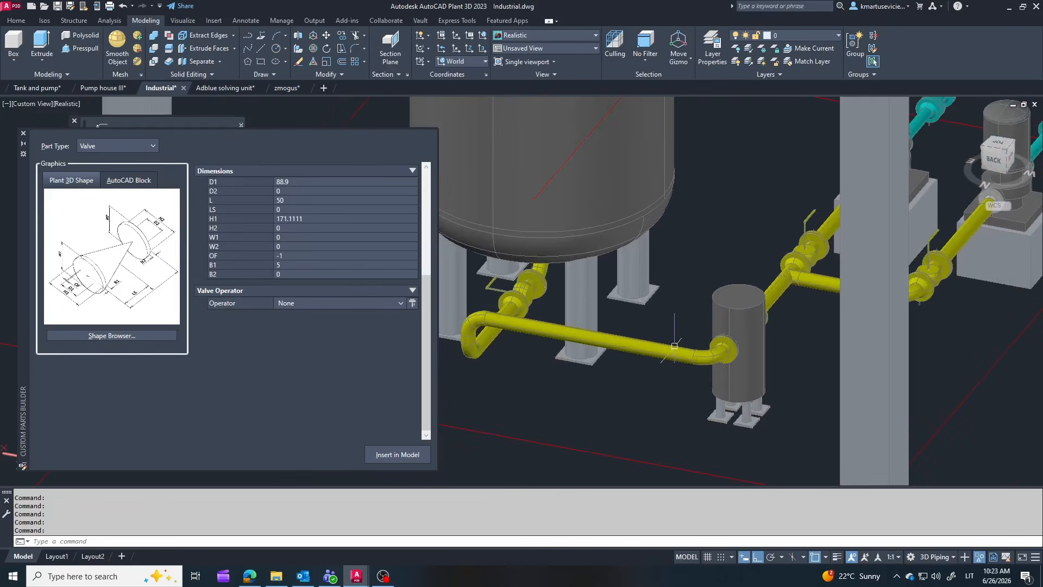
left_click(8, 21)
left_click(144, 48)
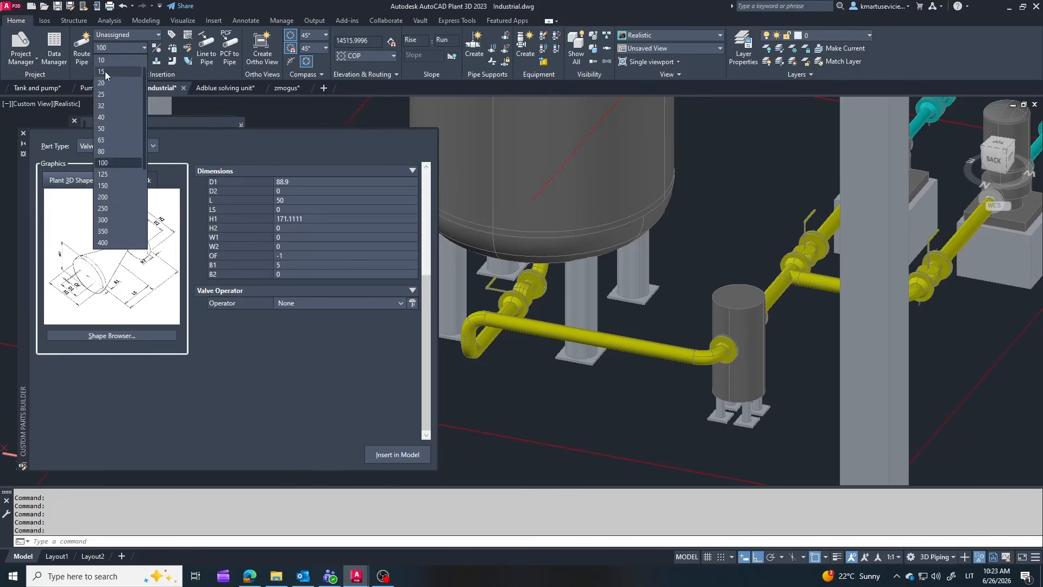
left_click(106, 71)
left_click(81, 46)
scroll(652, 356, "up", 3)
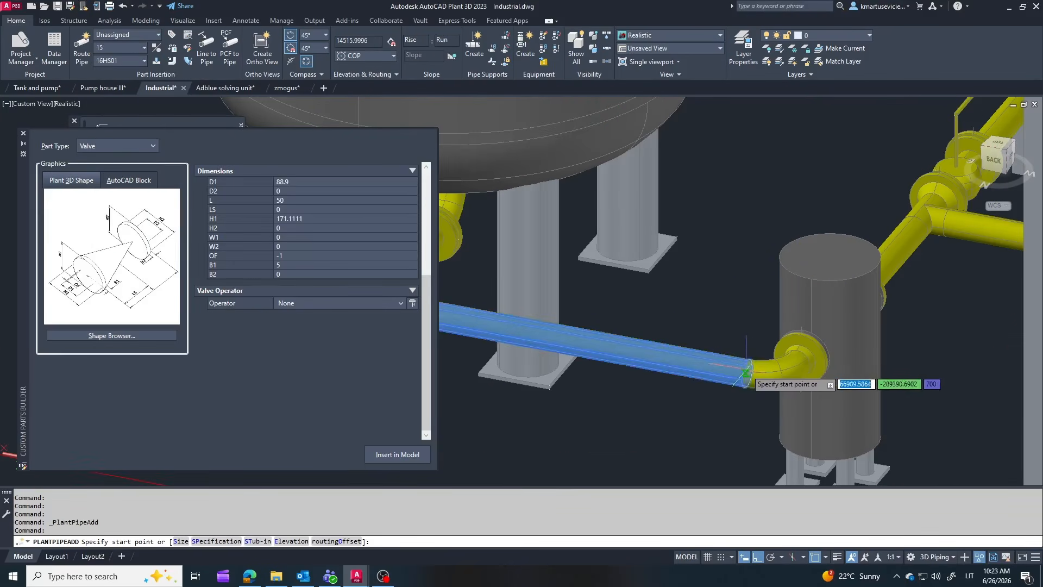
left_click(747, 372)
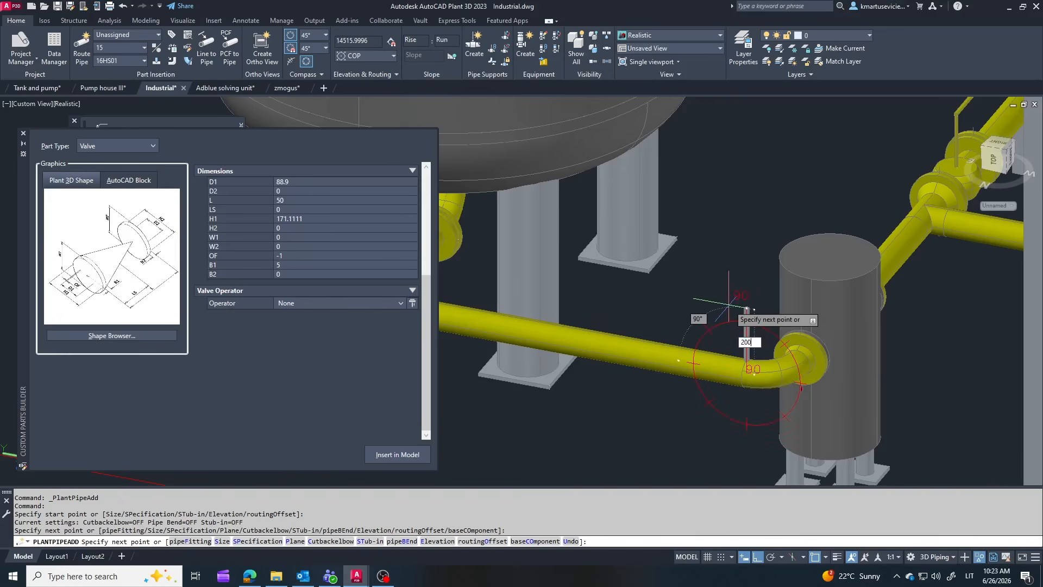
key("Return")
key("Escape")
Move the vertical branch pipe 100 along the yellow line, away from the inlet elbow
scroll(727, 351, "up", 3)
left_click(705, 299)
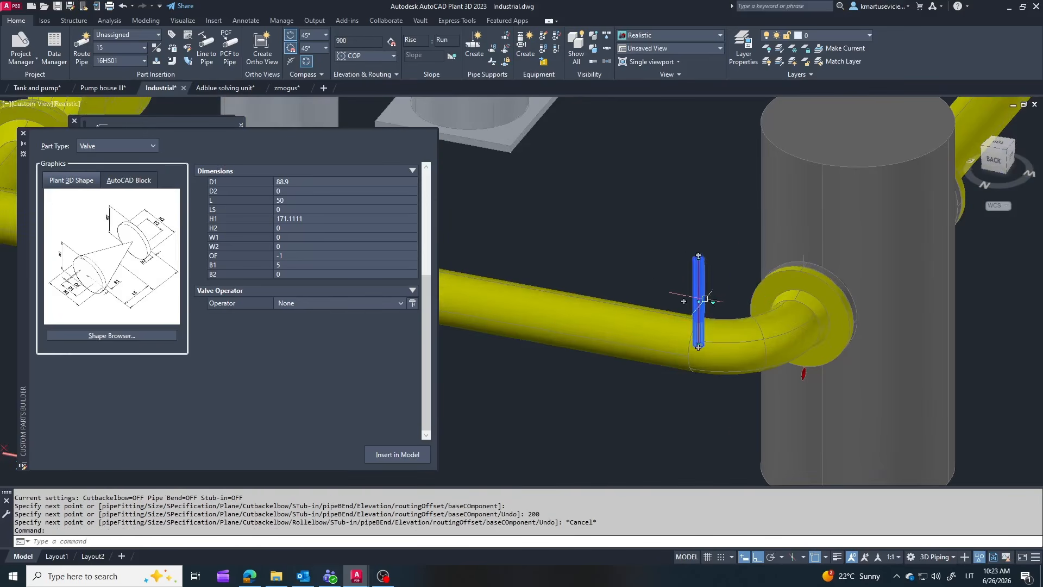
left_click(705, 298)
type("100")
key("Return")
key("Escape")
Extend the branch's lower end to the yellow line and shorten the branch by moving its upper end down 100
scroll(670, 318, "up", 2)
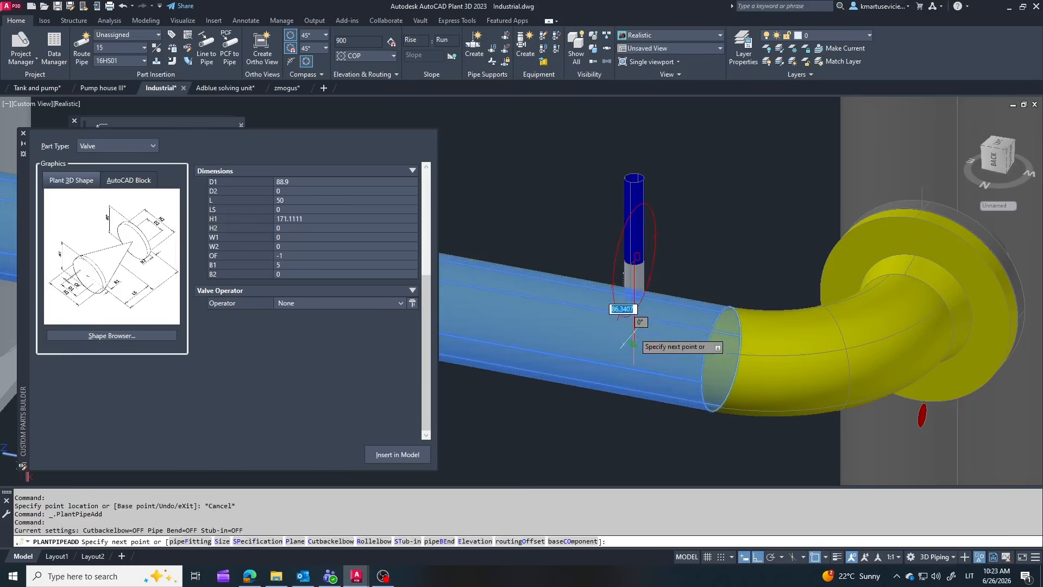
left_click(630, 312)
scroll(685, 307, "down", 2)
scroll(685, 307, "up", 2)
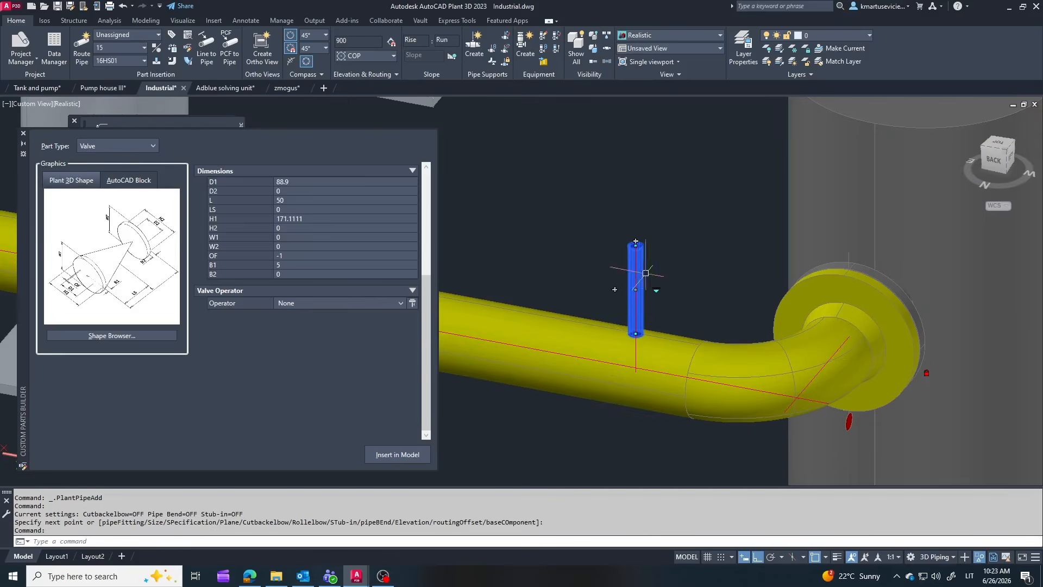
left_click(634, 245)
type("100")
key("Return")
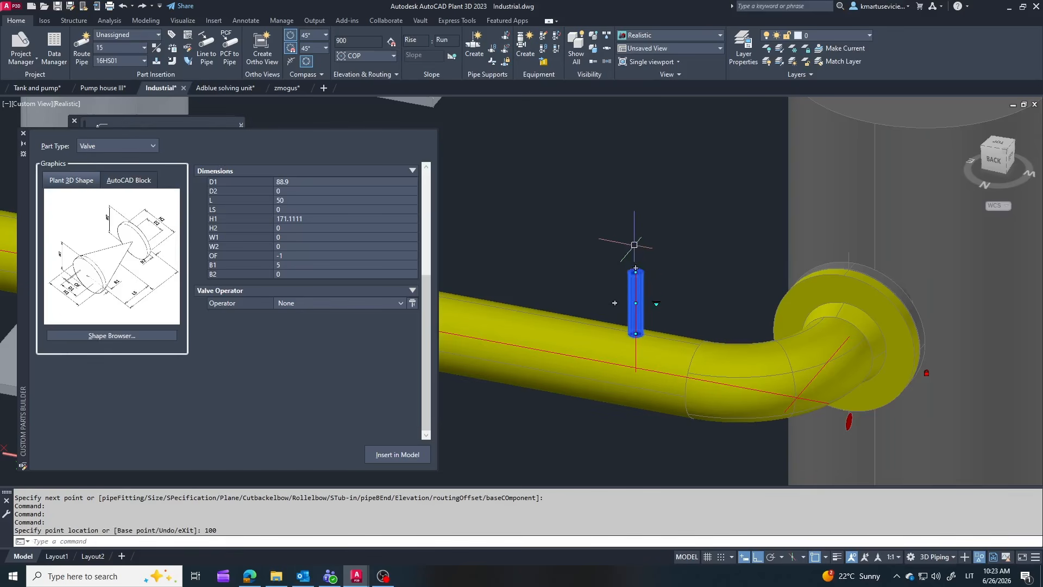
scroll(735, 303, "down", 1)
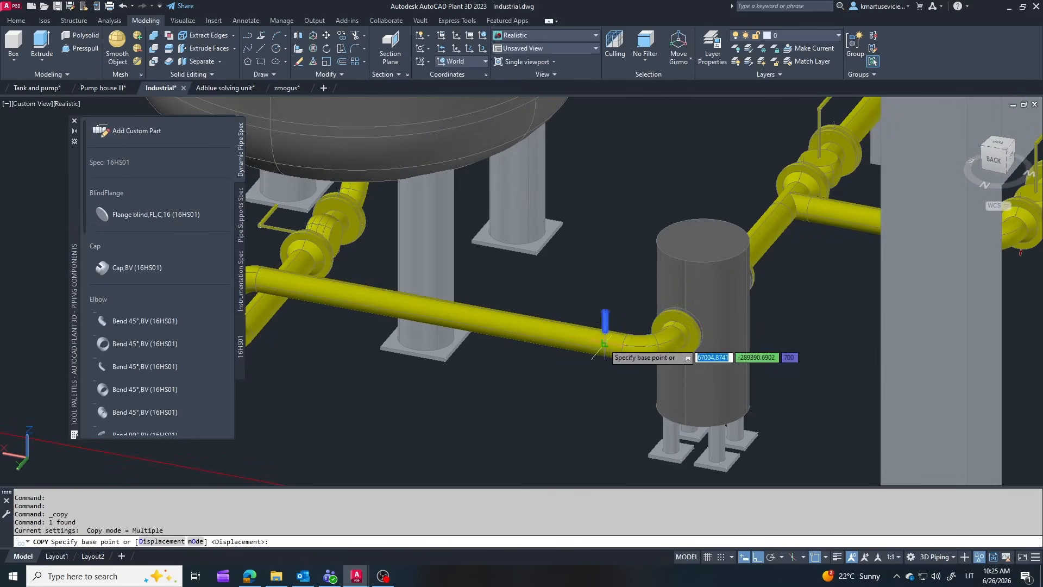
left_click(604, 345)
scroll(652, 337, "down", 2)
middle_click_drag(710, 329, 601, 313, "shift")
key("Escape")
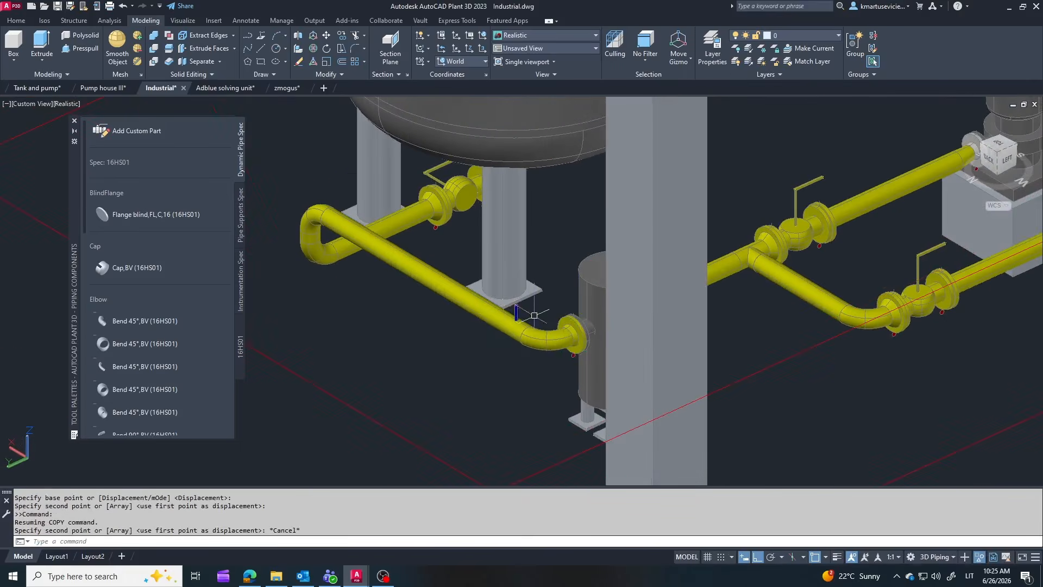
Route a size 15 branch pipe 100 vertically upward from the yellow line at the small vessel's outlet flange
left_click(12, 21)
left_click(81, 48)
middle_click_drag(676, 332, 666, 312, "shift")
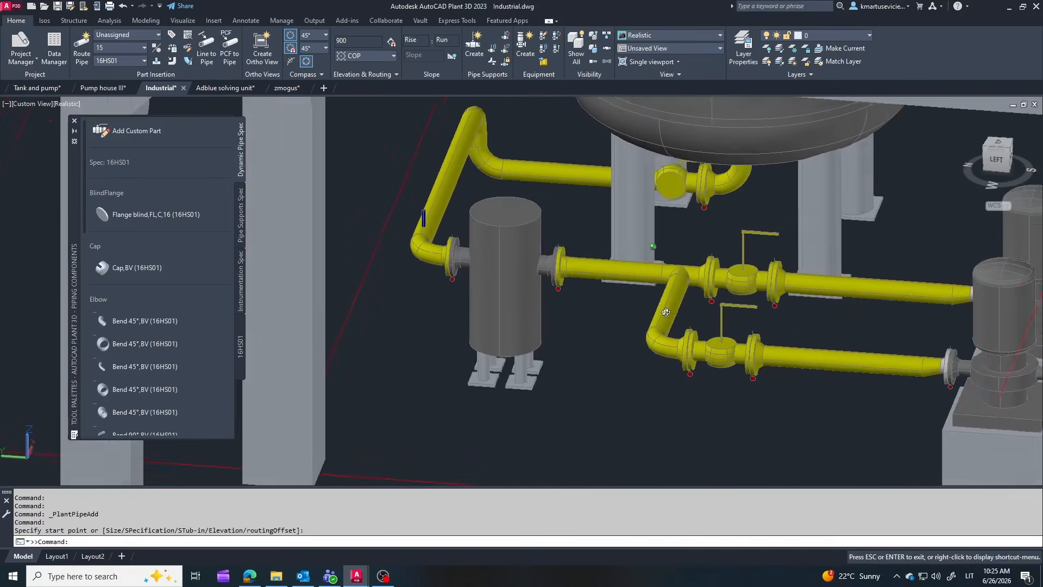
scroll(652, 301, "up", 4)
left_click(639, 296)
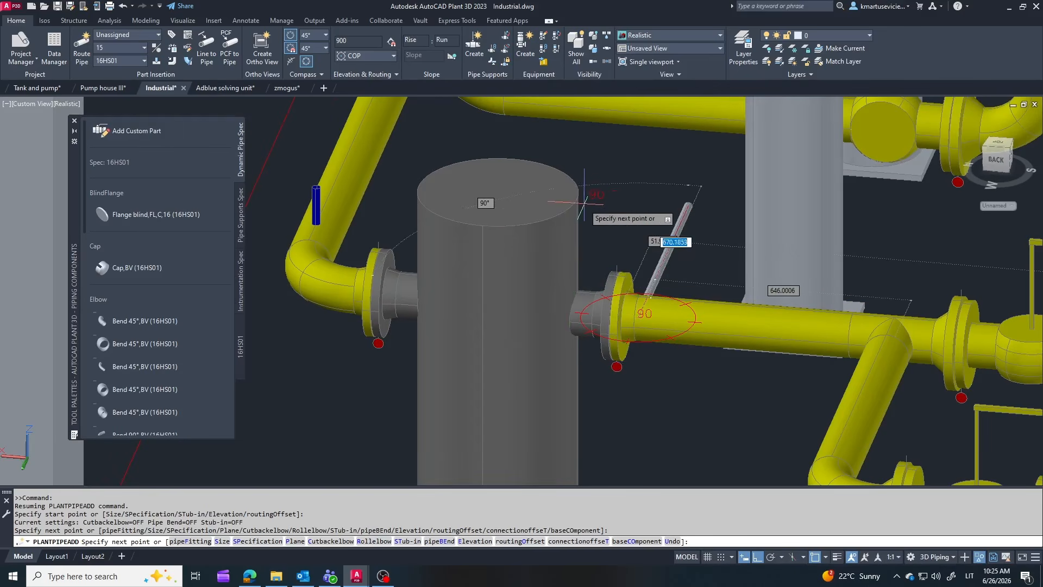
type("100")
key("Return")
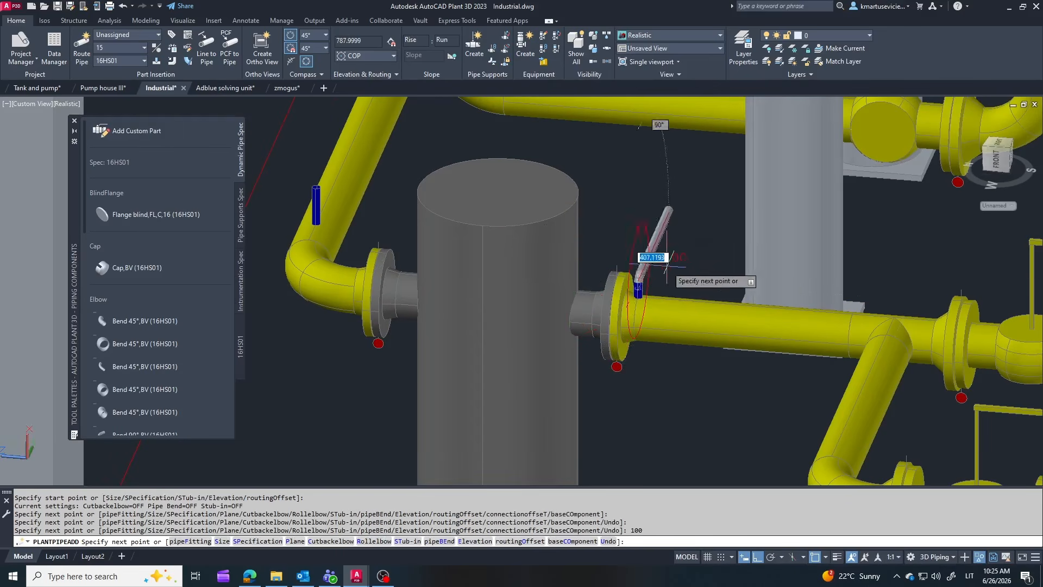
key("Escape")
Move the outlet-side branch 100 along the yellow line, away from the vessel's flange
scroll(664, 269, "up", 3)
left_click(621, 305)
left_click(621, 304)
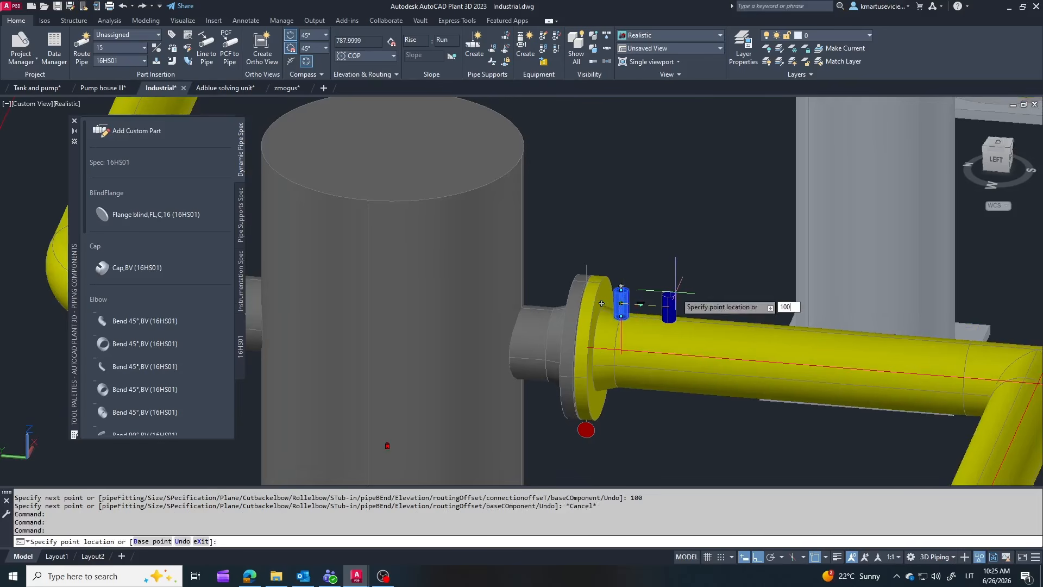
type("100")
key("Return")
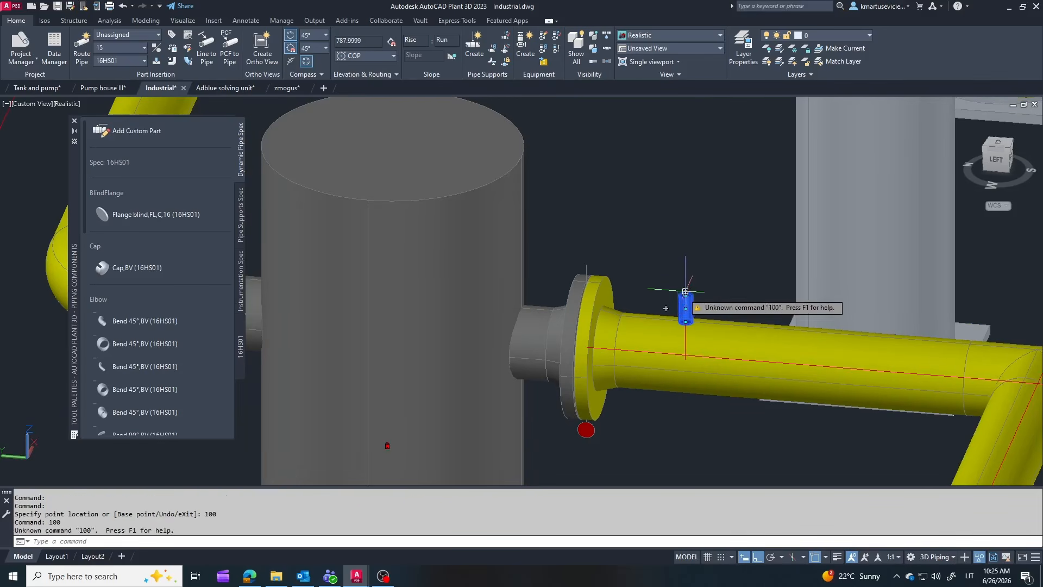
key("Escape")
Route a size 15 branch pipe 100 vertically upward from the farther pump's cyan discharge line, beside the reducer
scroll(706, 266, "down", 4)
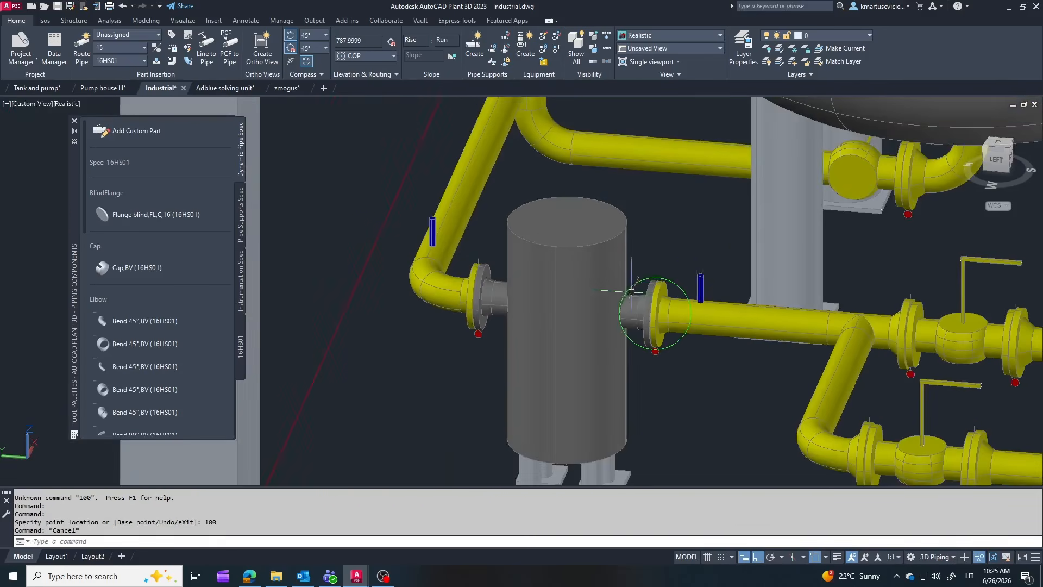
middle_click_drag(629, 289, 752, 305, "shift")
scroll(751, 304, "down", 5)
scroll(751, 304, "up", 3)
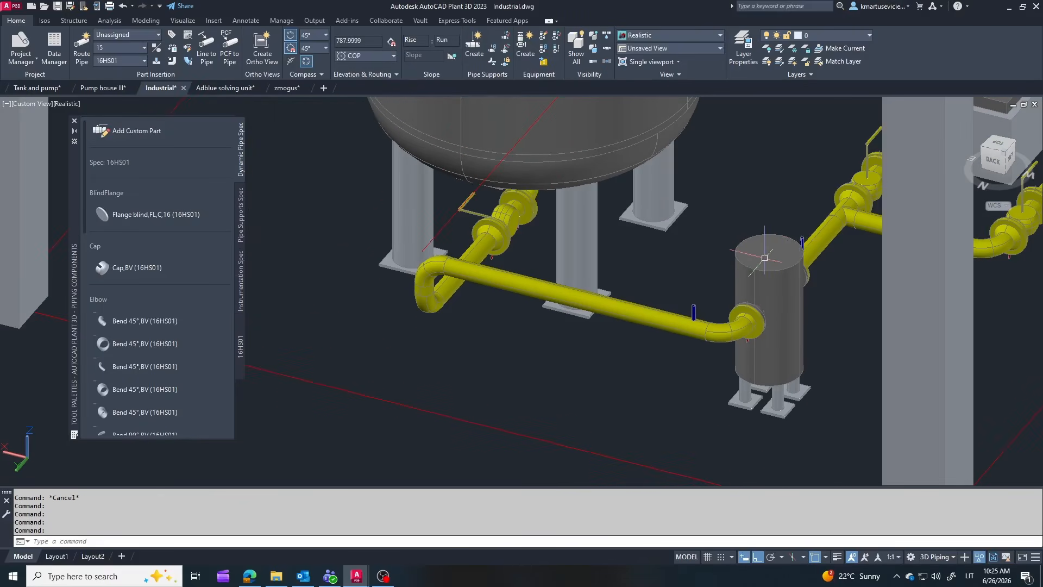
middle_click_drag(687, 300, 733, 345, "shift")
scroll(738, 301, "up", 3)
scroll(646, 258, "up", 2)
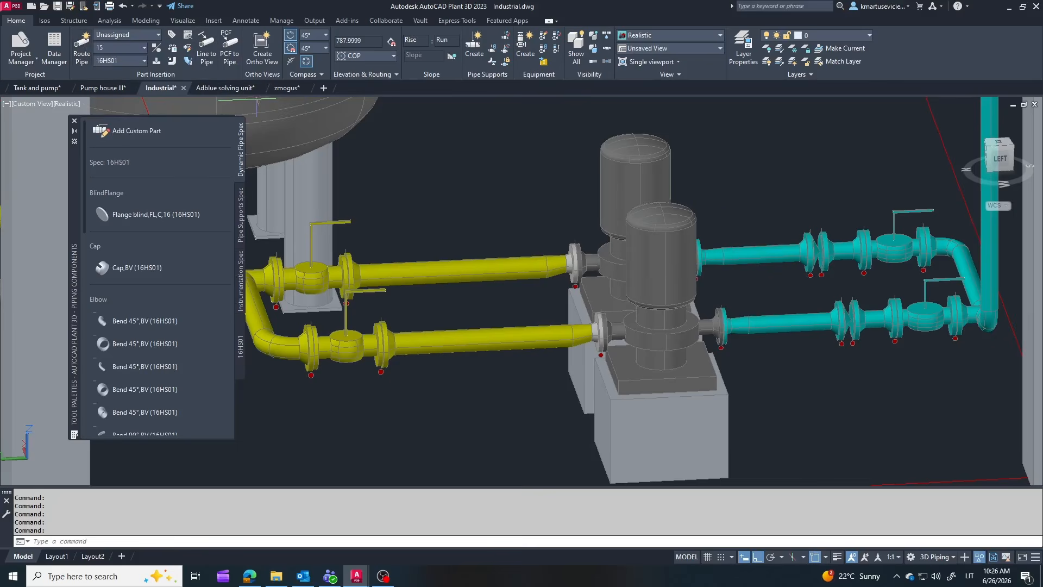
left_click(720, 253)
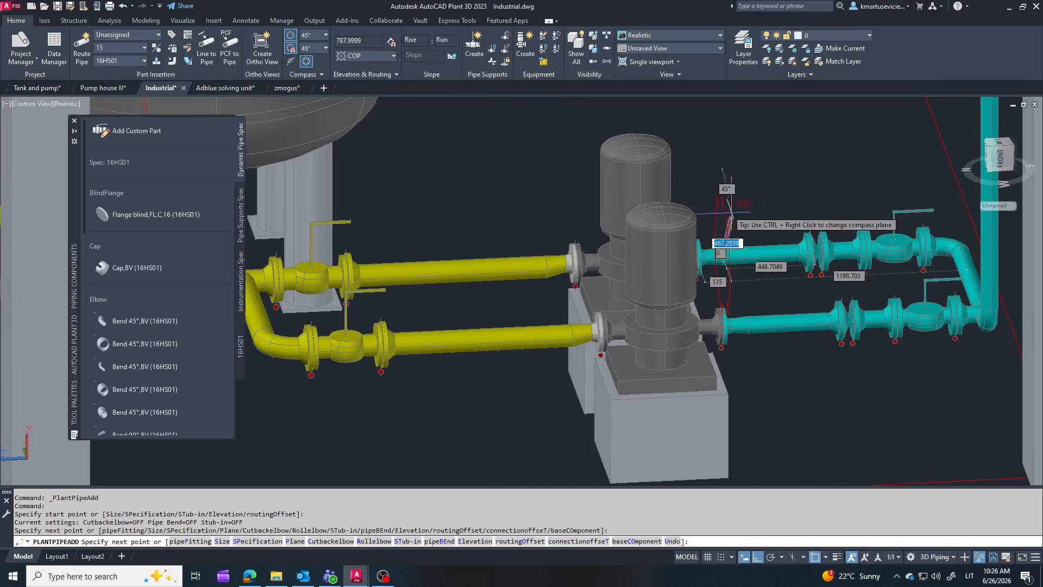
type("100")
key("Return")
scroll(723, 223, "up", 4)
key("Escape")
Move the discharge branch 100 along the cyan pipe, away from the pump
left_click(721, 277)
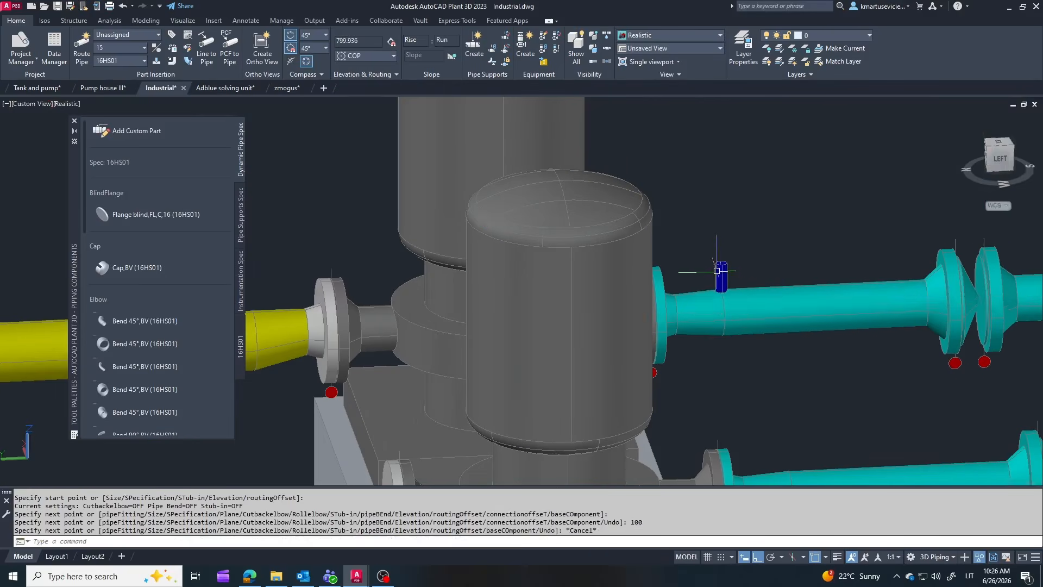
left_click(721, 277)
type("100")
key("Return")
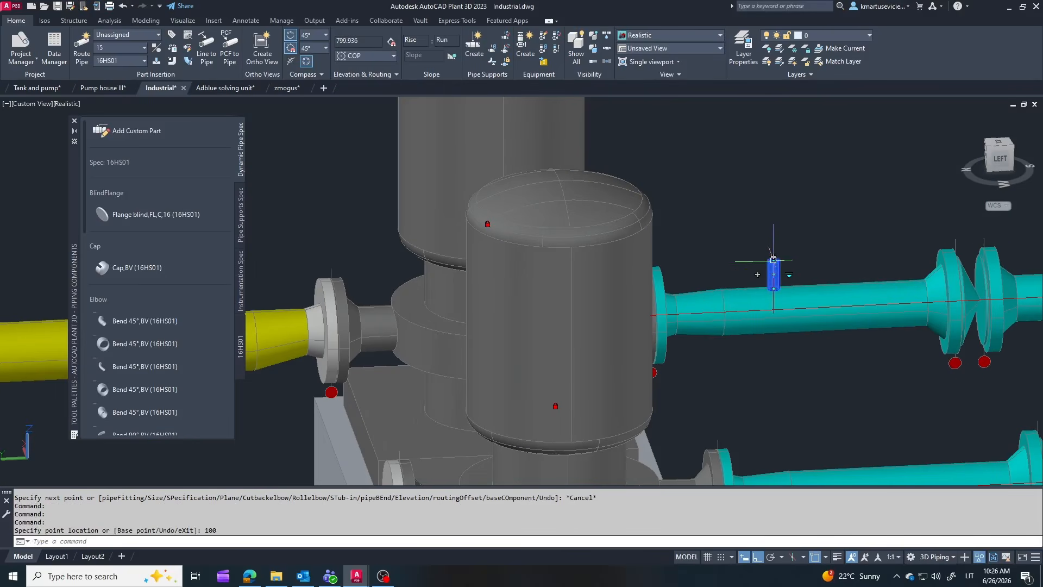
Examine the vertical branch pipes on the suction and discharge lines around the pumps and the small vessel
scroll(769, 218, "down", 3)
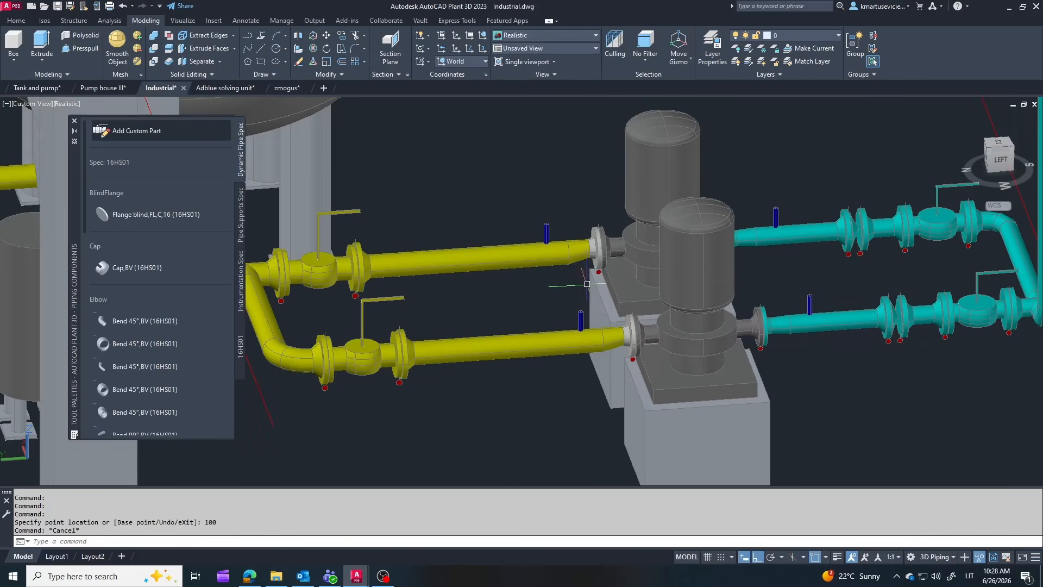
middle_click_drag(591, 320, 596, 341, "shift")
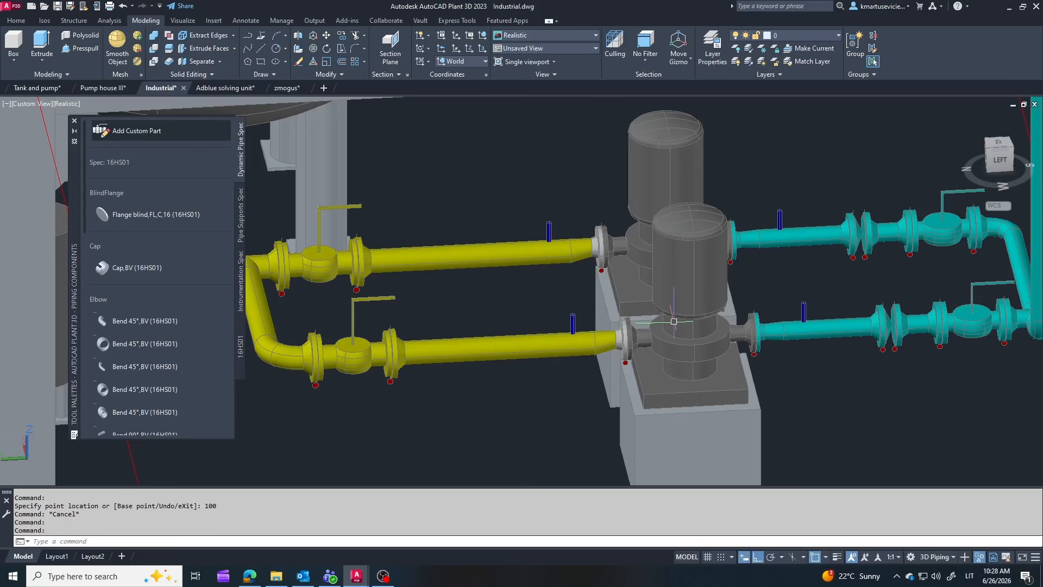
scroll(720, 300, "down", 5)
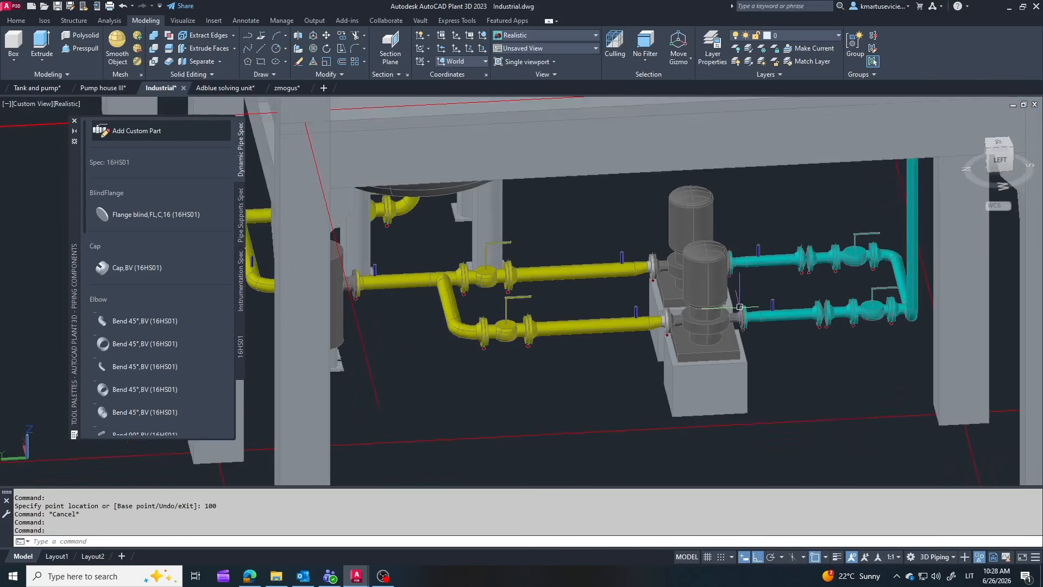
scroll(706, 334, "up", 4)
scroll(705, 338, "down", 3)
middle_click_drag(706, 338, 847, 343)
scroll(742, 342, "up", 1)
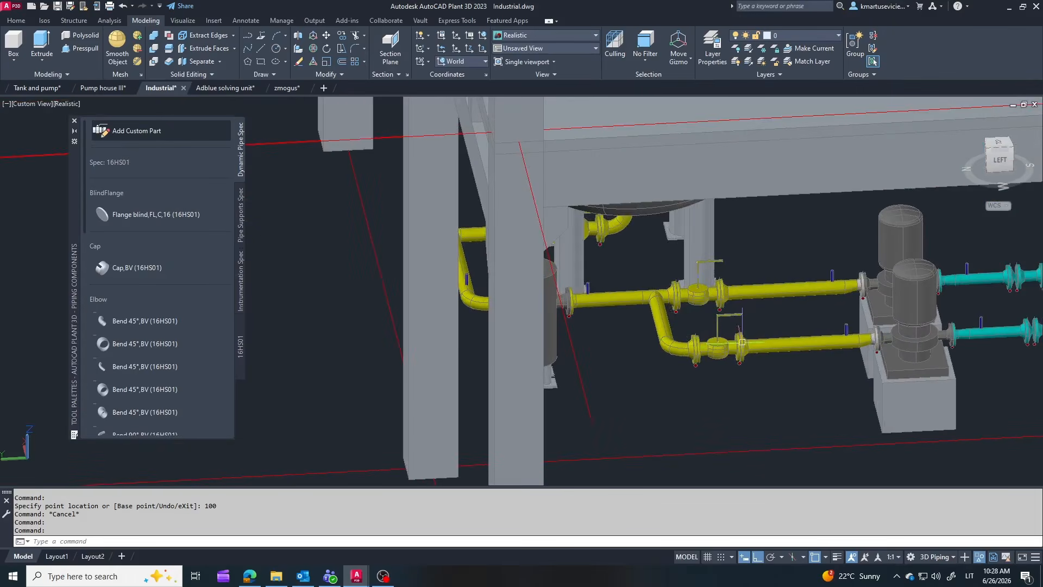
middle_click_drag(707, 295, 736, 331, "shift")
middle_click_drag(736, 330, 752, 332, "shift")
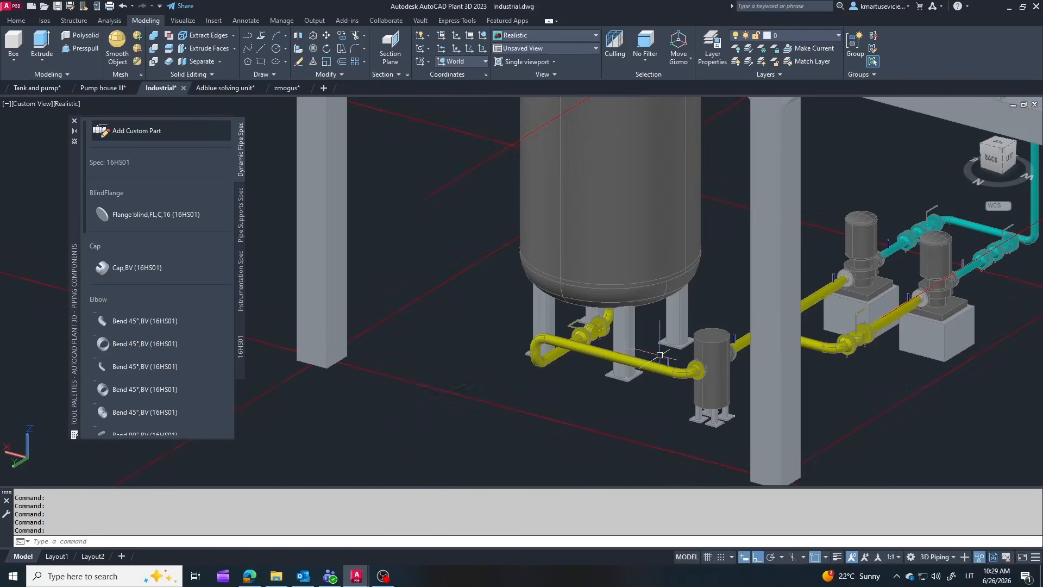
mouse_move(661, 354)
middle_mouse_down()
mouse_move(721, 353)
mouse_move(651, 351)
middle_mouse_up()
Route a size 25 branch downward from the lower yellow pipe beneath the tank, and turn it horizontally alongside the main line
left_click(16, 21)
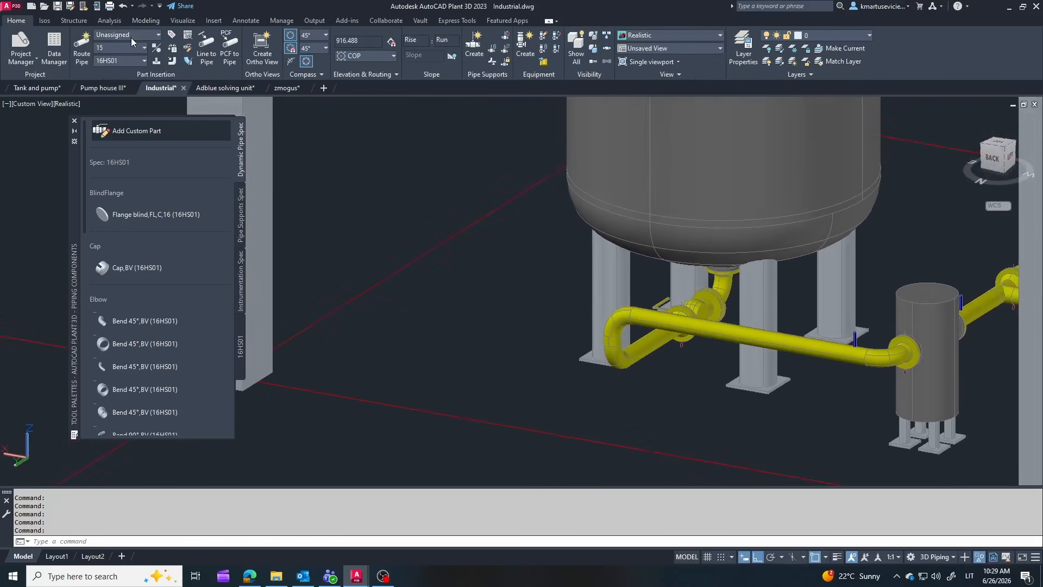
left_click(144, 48)
left_click(109, 80)
left_click(81, 49)
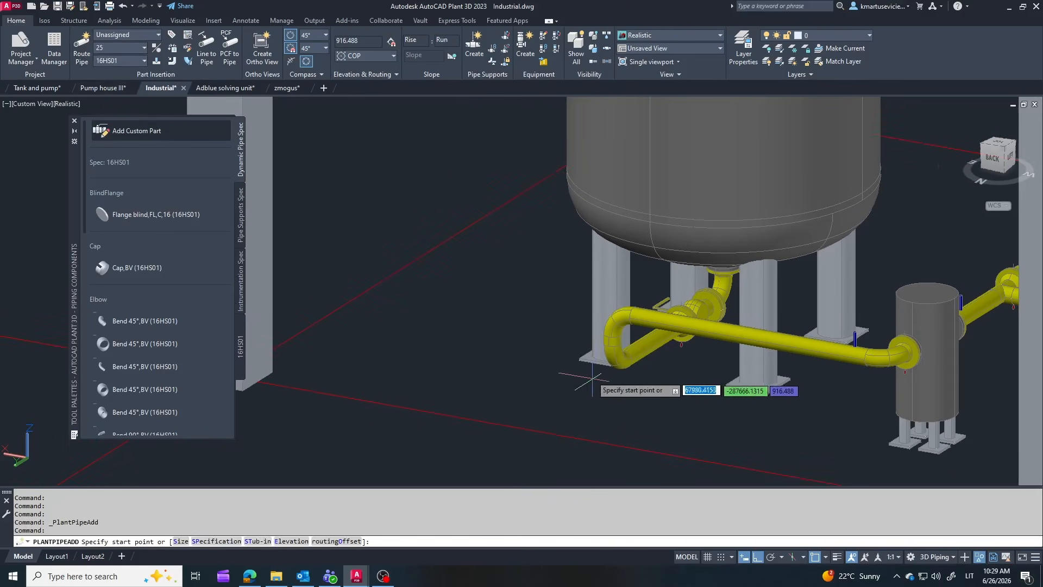
left_click(649, 344)
right_click(655, 396, "ctrl")
scroll(646, 375, "up", 2)
scroll(652, 374, "up", 2)
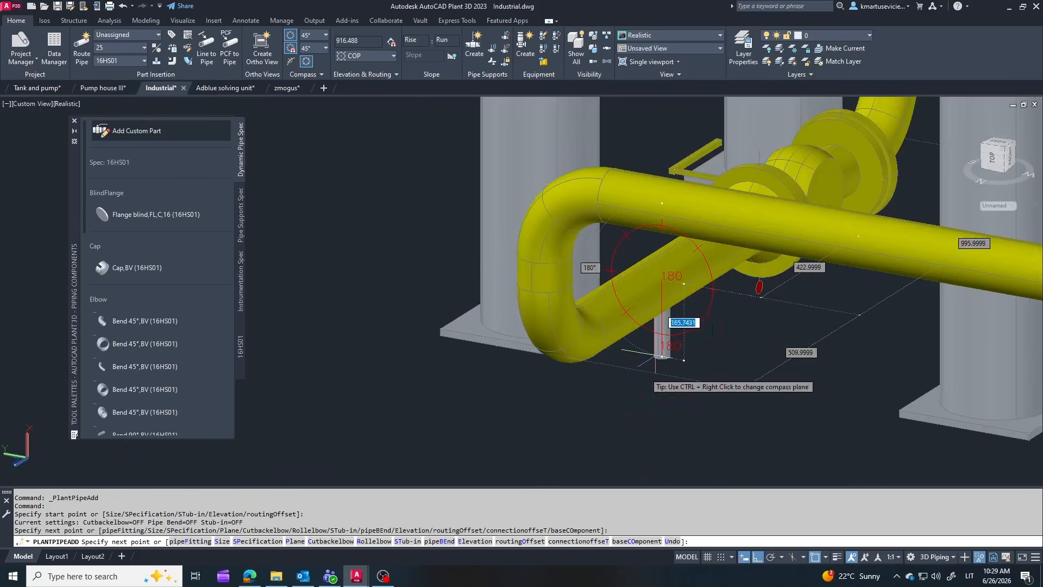
left_click(655, 365)
left_click(712, 376)
key("Escape")
Set up a custom valve part using the straight valve shape with a round ball body and a disc at each end
scroll(748, 410, "down", 2)
middle_click_drag(696, 380, 256, 278, "shift")
scroll(139, 188, "down", 10)
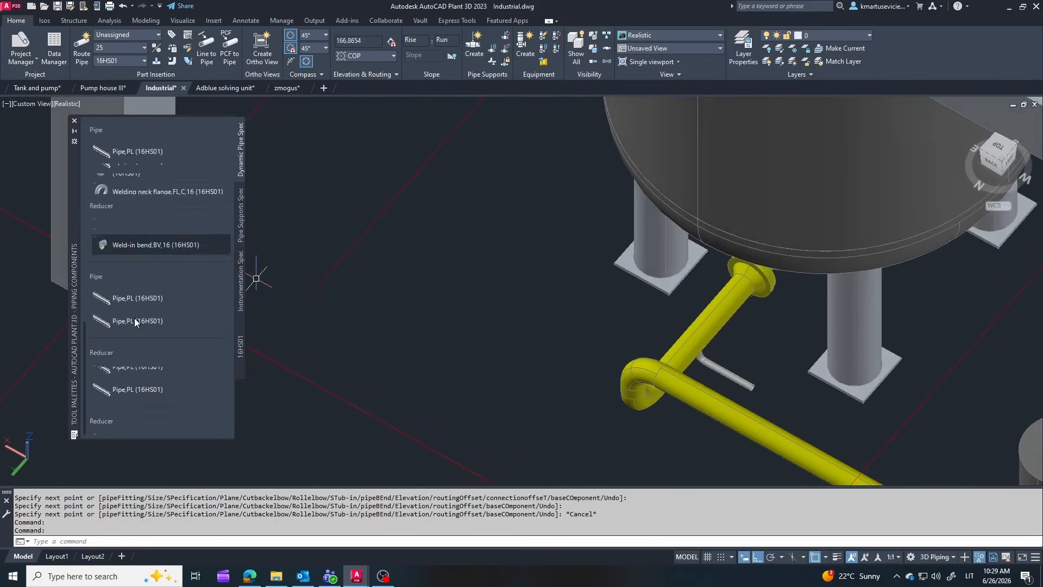
scroll(157, 174, "down", 5)
left_click(152, 132)
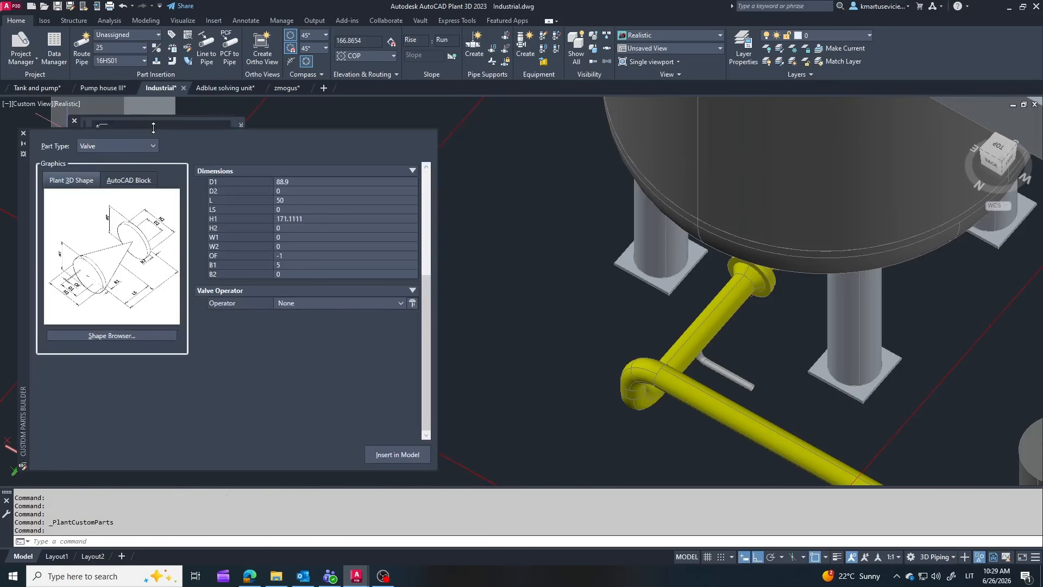
left_click(116, 150)
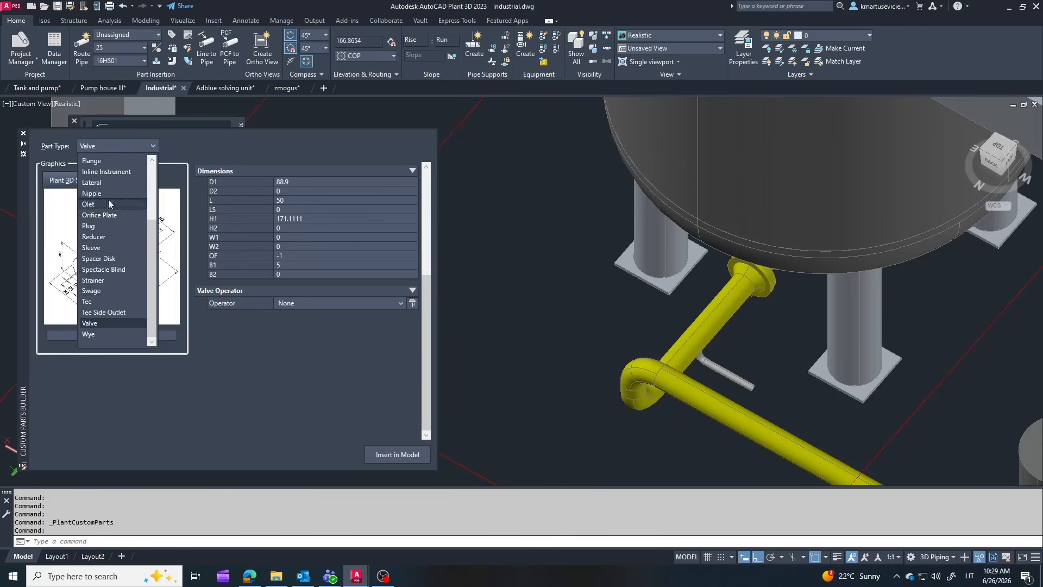
left_click(111, 323)
left_click(100, 334)
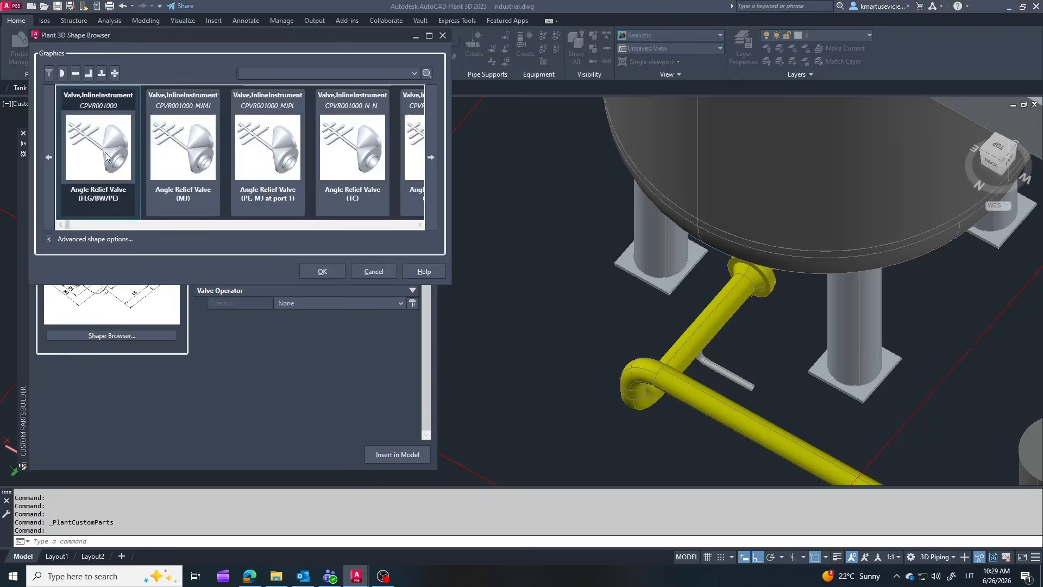
left_click(323, 275)
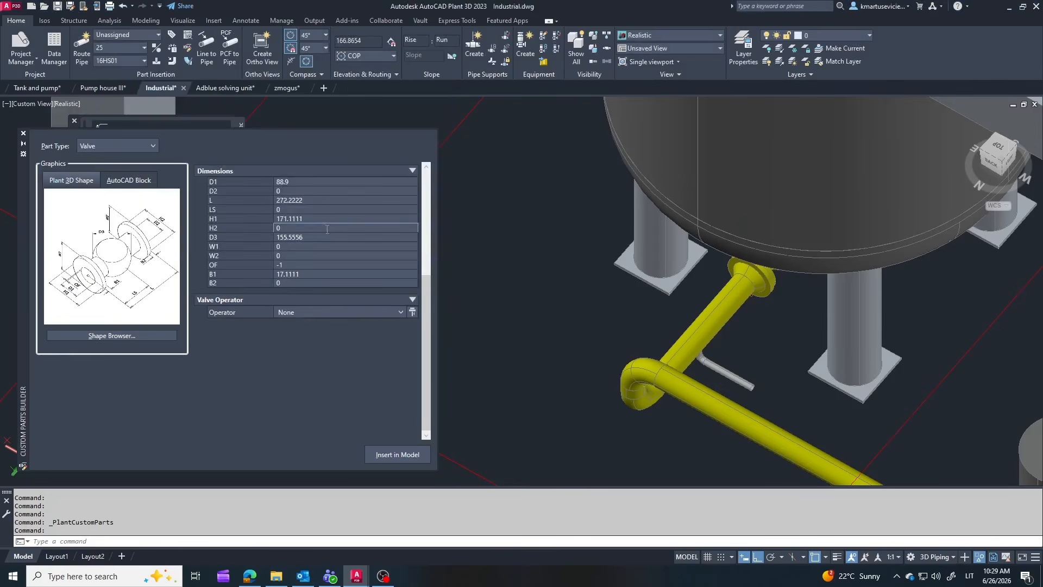
Set the custom valve's size to 25 and give it an L-Lever operator
left_click_drag(423, 286, 426, 197)
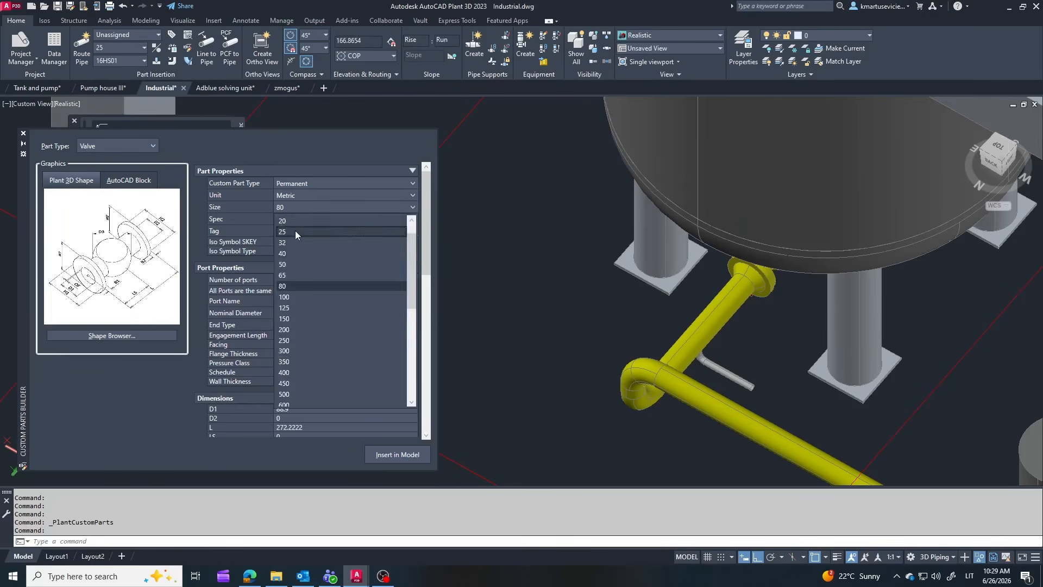
left_click(297, 239)
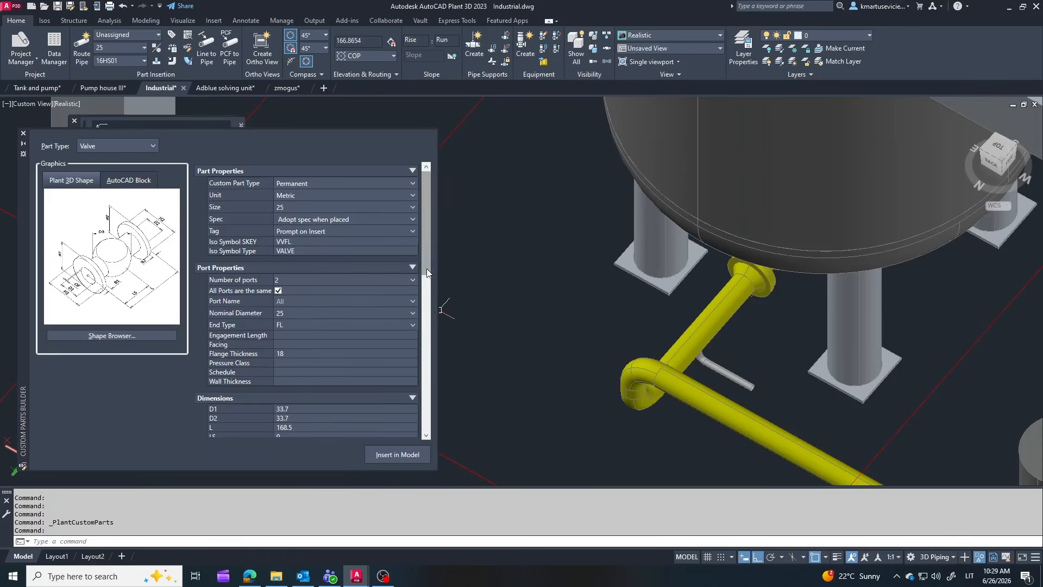
left_click_drag(427, 270, 427, 409)
left_click(402, 416)
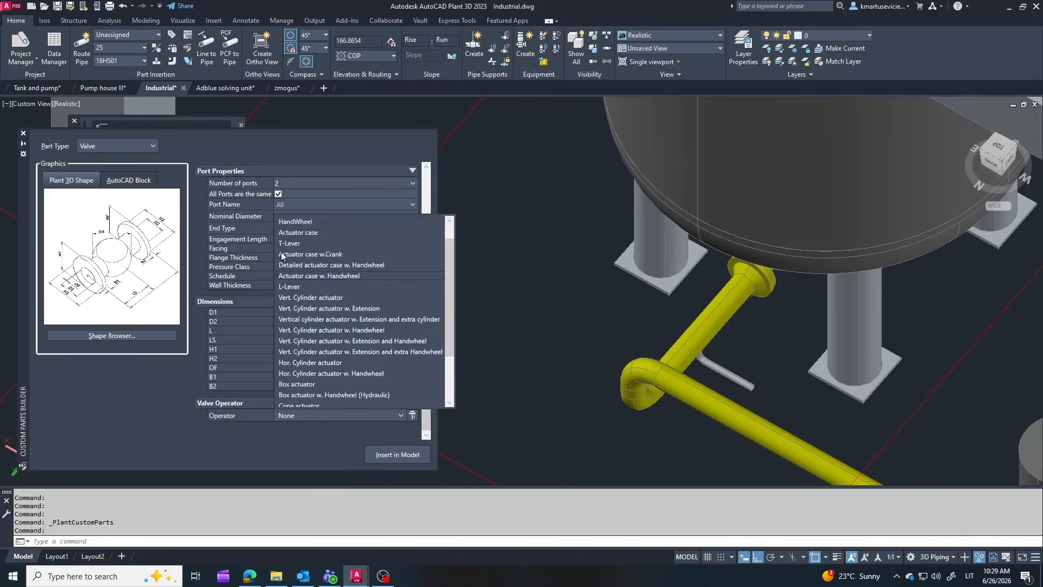
left_click(299, 286)
scroll(335, 341, "down", 3)
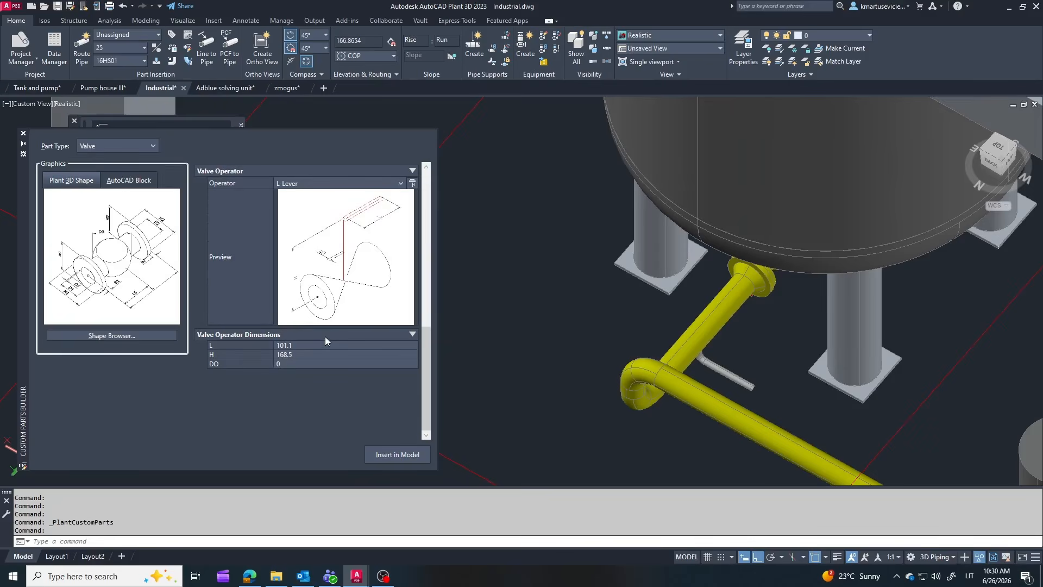
Set the custom valve's L to 30, H1 and H2 to 115, B1 and B2 to 5, and insert it in the horizontal size 25 branch
left_click(397, 454)
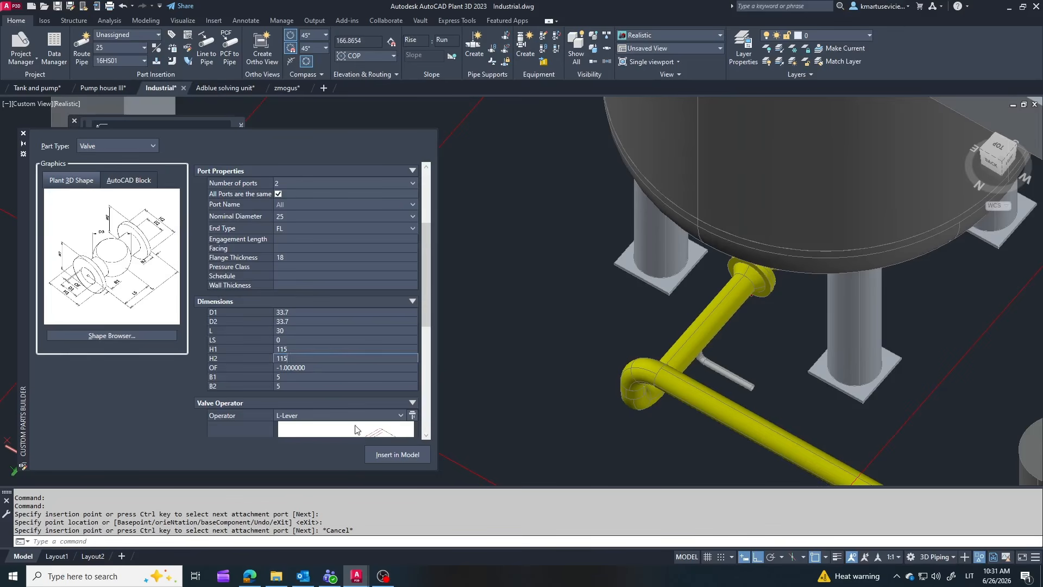
left_click(728, 375)
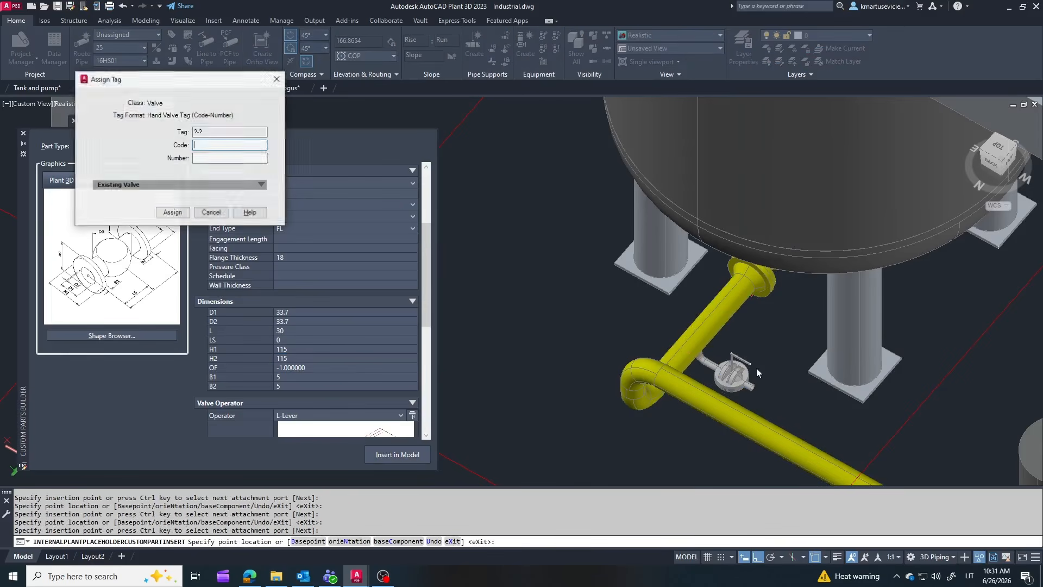
key("Return")
key("Escape")
scroll(730, 387, "up", 7)
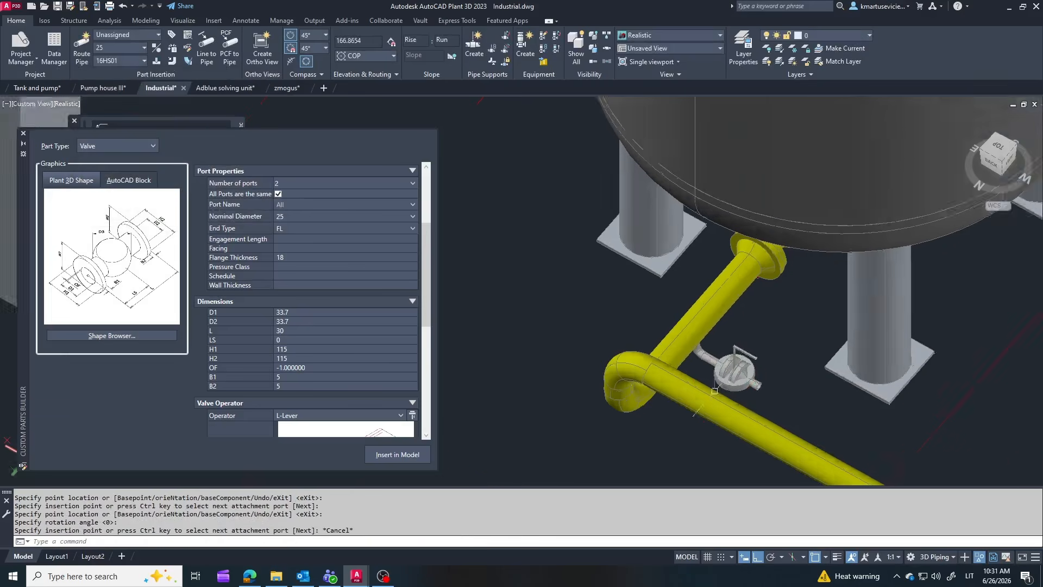
Set the inserted branch valve's body diameter D3 to 20
mouse_move(757, 367)
middle_mouse_down("shift")
mouse_move(782, 353)
mouse_move(750, 384)
middle_mouse_up("shift")
scroll(750, 384, "down", 4)
scroll(728, 369, "up", 2)
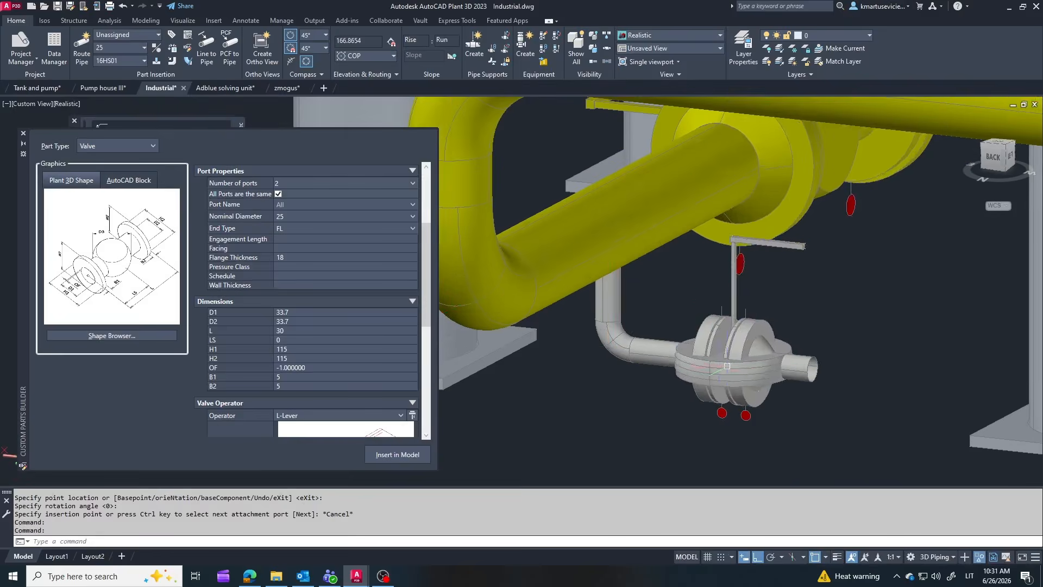
left_click(727, 369)
right_click(722, 373)
left_click(747, 353)
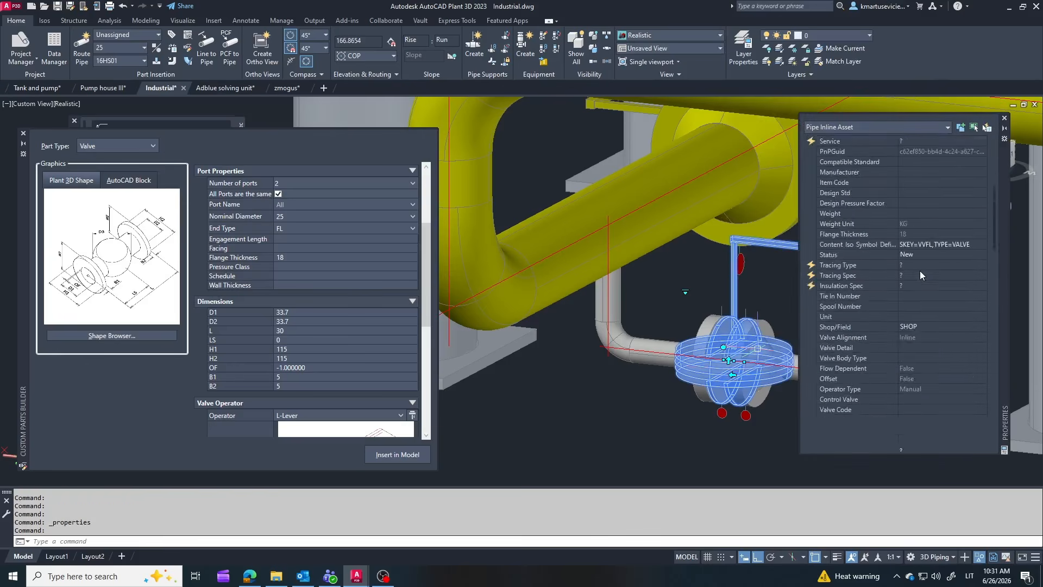
scroll(920, 271, "down", 5)
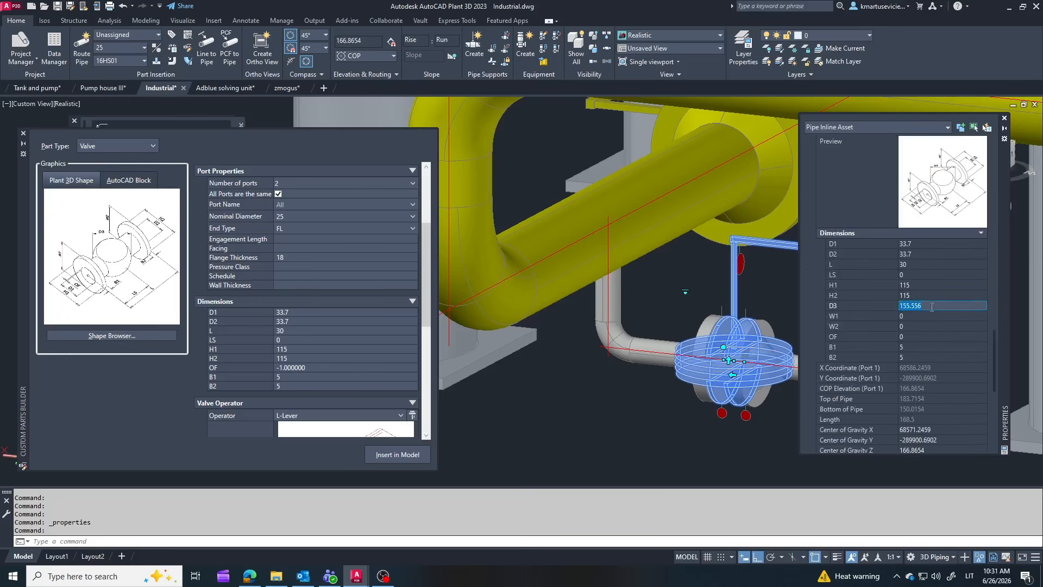
left_click(926, 294)
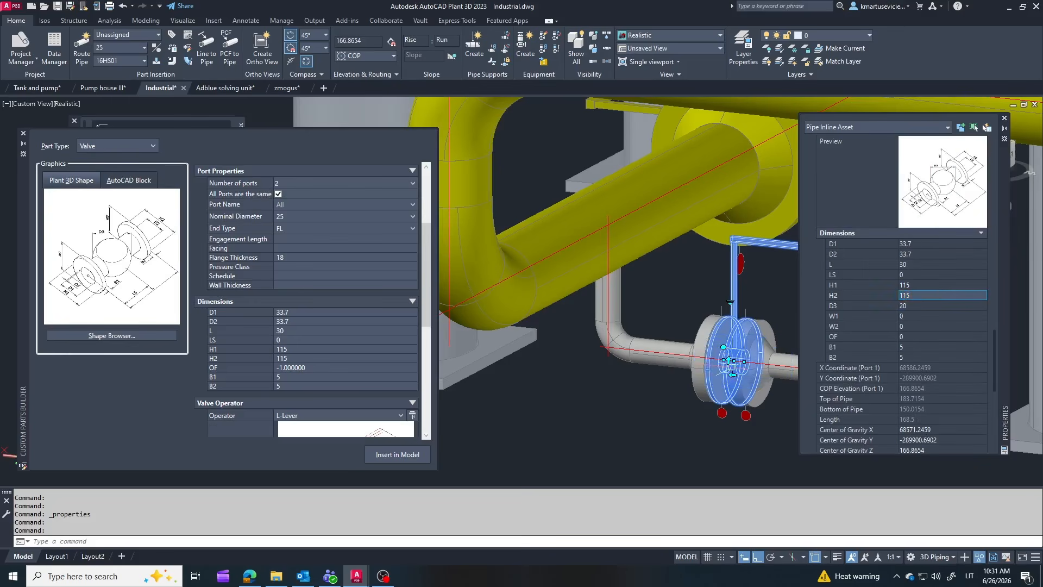
key("Escape")
Change both end types of the branch valve to PL
middle_click_drag(609, 346, 722, 384, "shift")
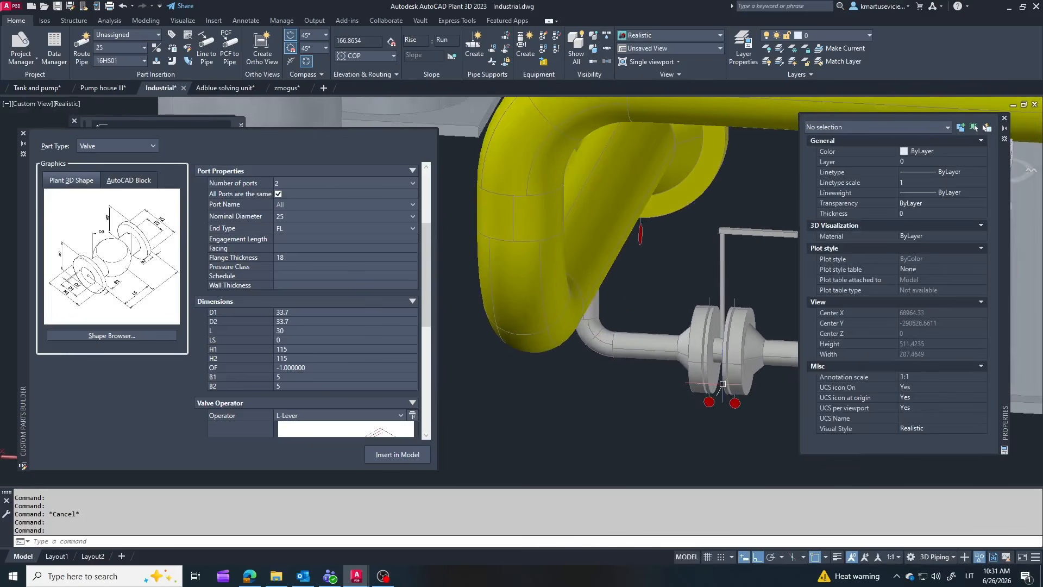
scroll(725, 321, "down", 2)
scroll(743, 305, "up", 1)
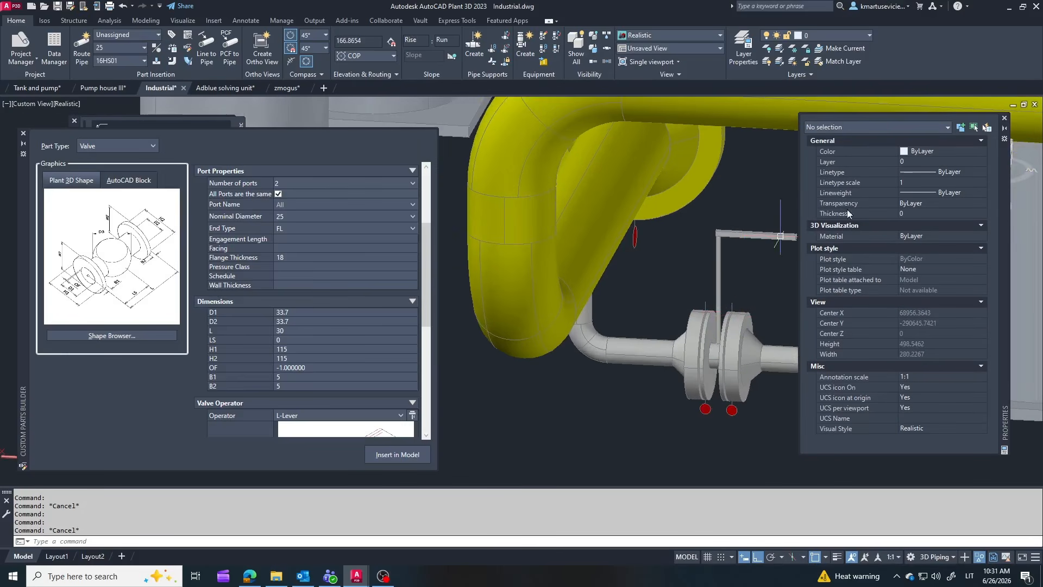
left_click(713, 295)
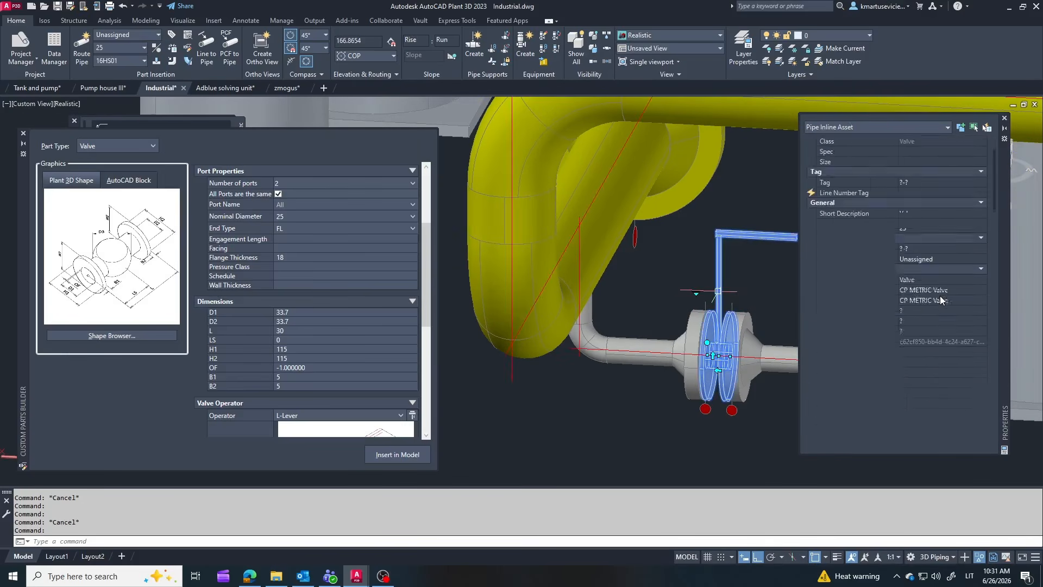
scroll(954, 308, "down", 10)
scroll(951, 304, "down", 10)
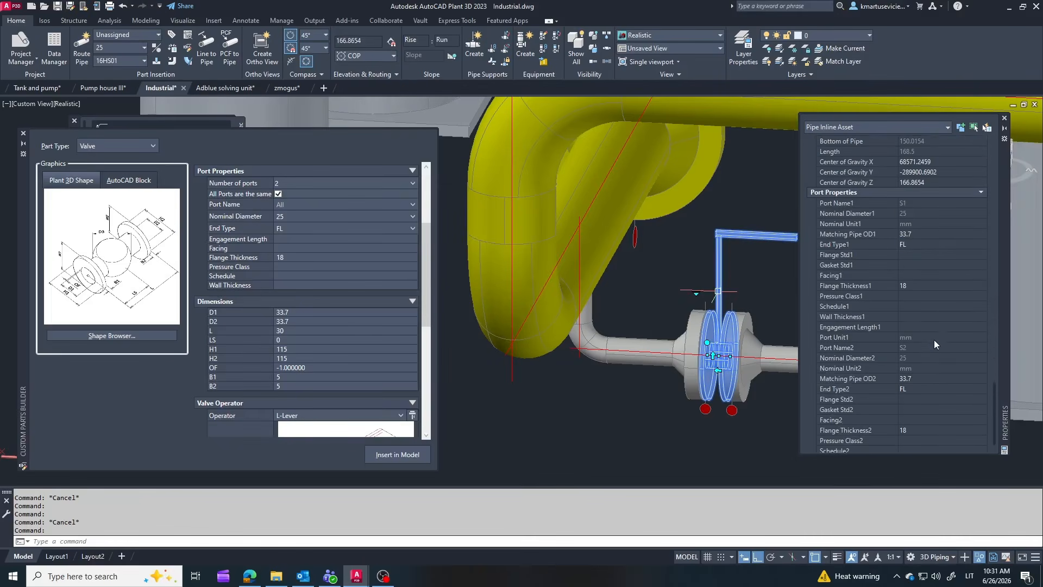
left_click(918, 244)
type("PL")
left_click(910, 389)
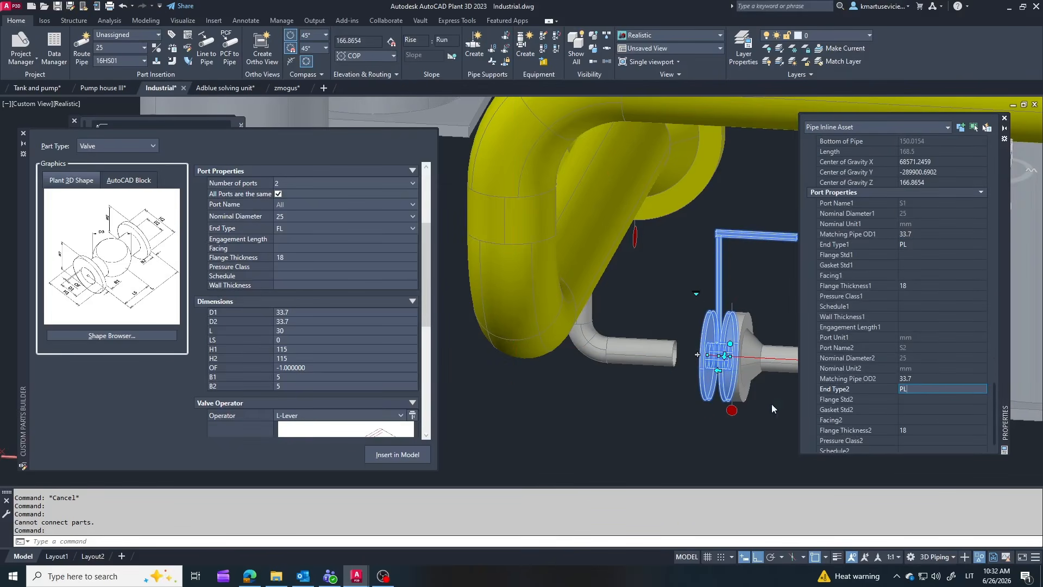
key("Escape")
Delete the pipe section on the outlet side of the branch valve
left_click(767, 363)
scroll(760, 364, "down", 1)
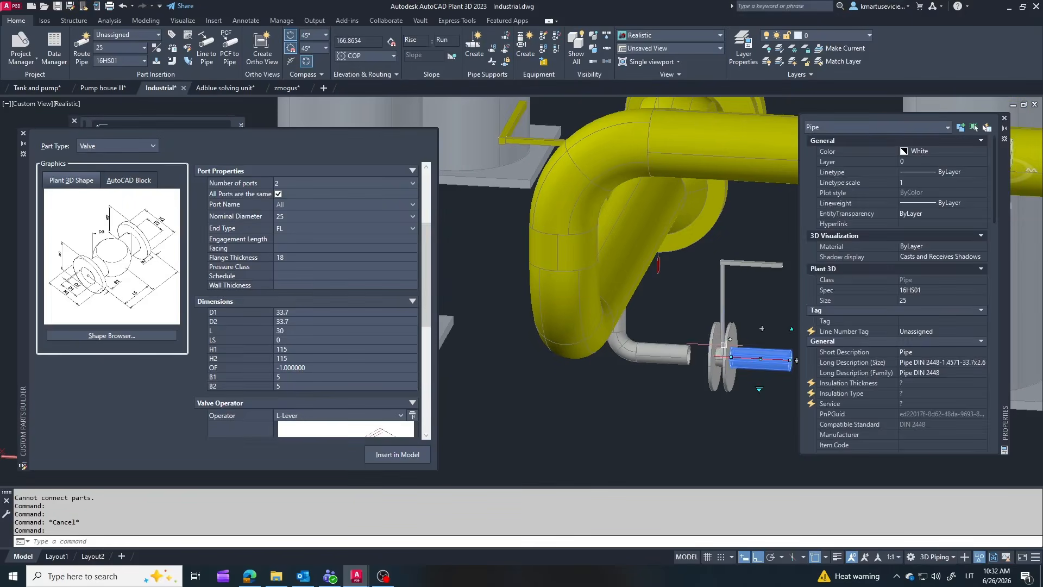
key("Delete")
Set the height H of the branch valve's L-Lever to 100 and shorten its arm
scroll(711, 360, "up", 2)
left_click(711, 360)
scroll(950, 285, "down", 5)
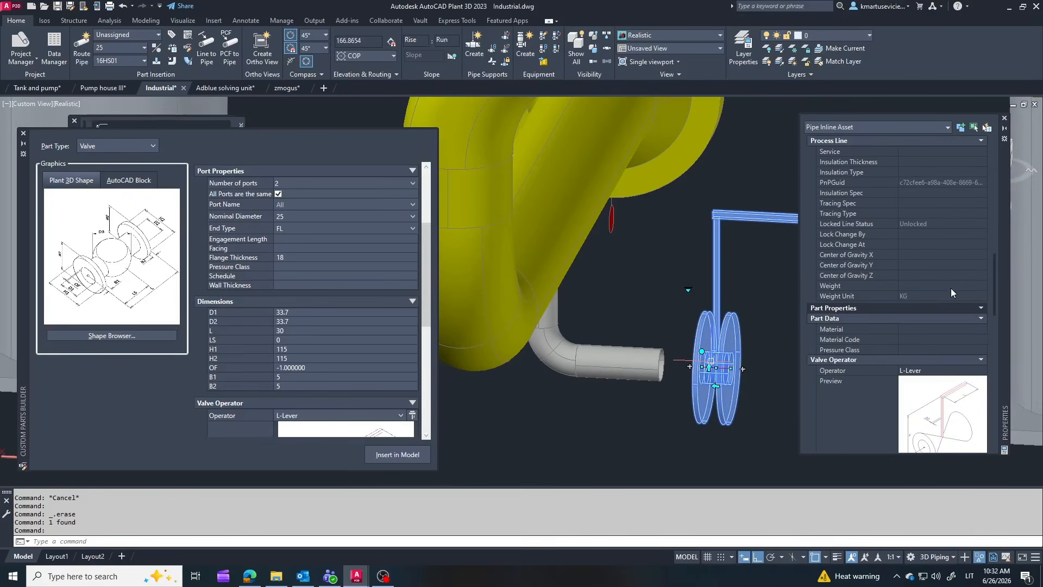
scroll(951, 278, "down", 5)
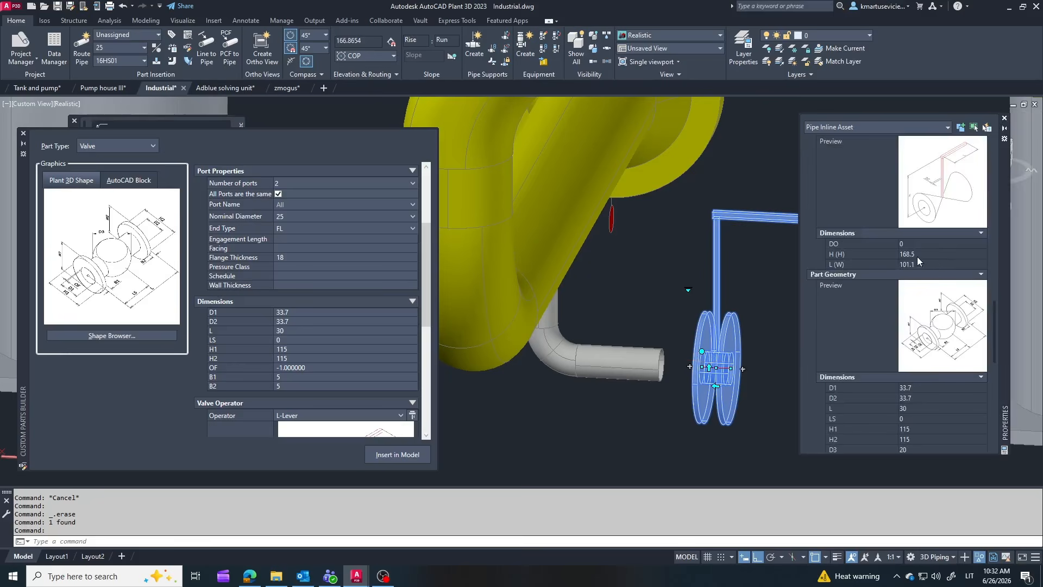
left_click(916, 257)
type("100")
left_click(924, 264)
type("500")
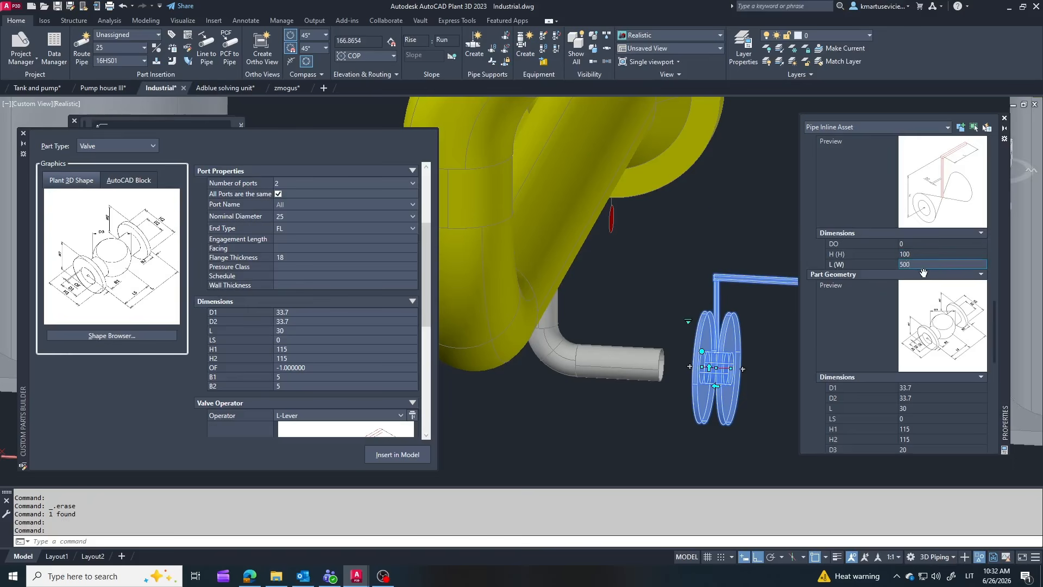
key("Return")
Set the branch valve's H1 and H2 to 33, its length L to 100 and its body diameter D3 to 50
scroll(924, 326, "down", 5)
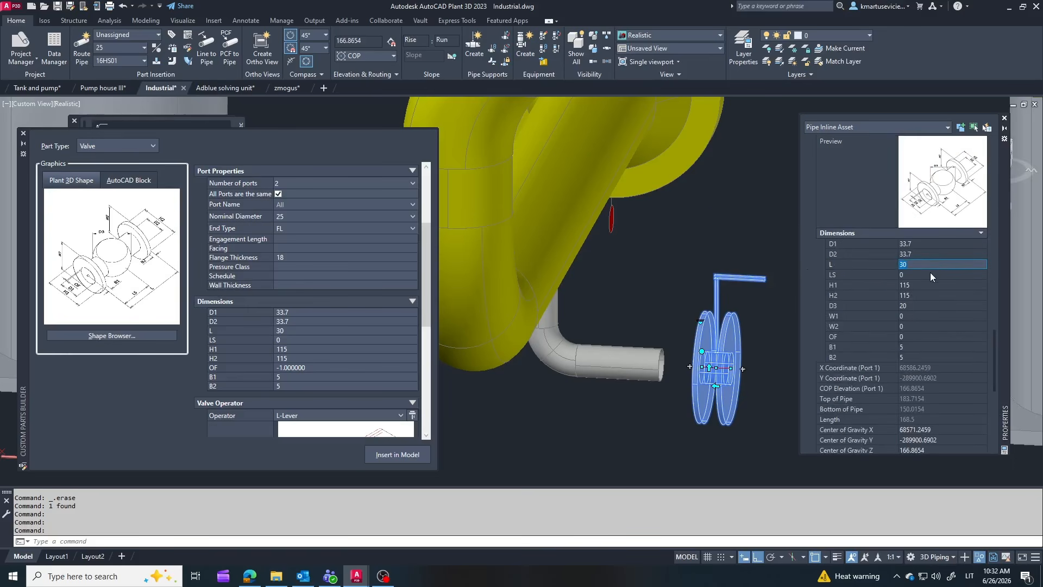
left_click(913, 283)
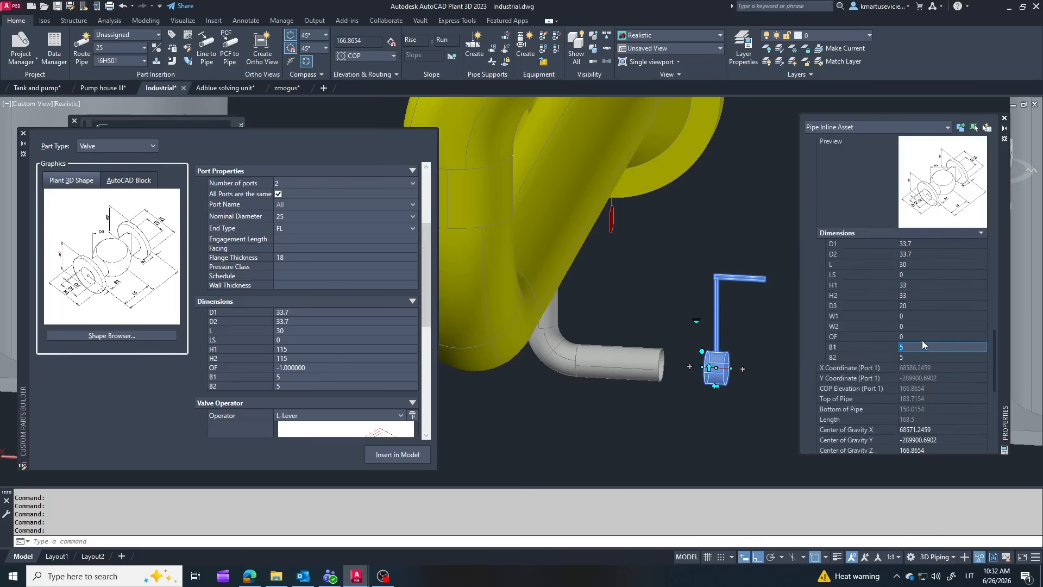
left_click(918, 265)
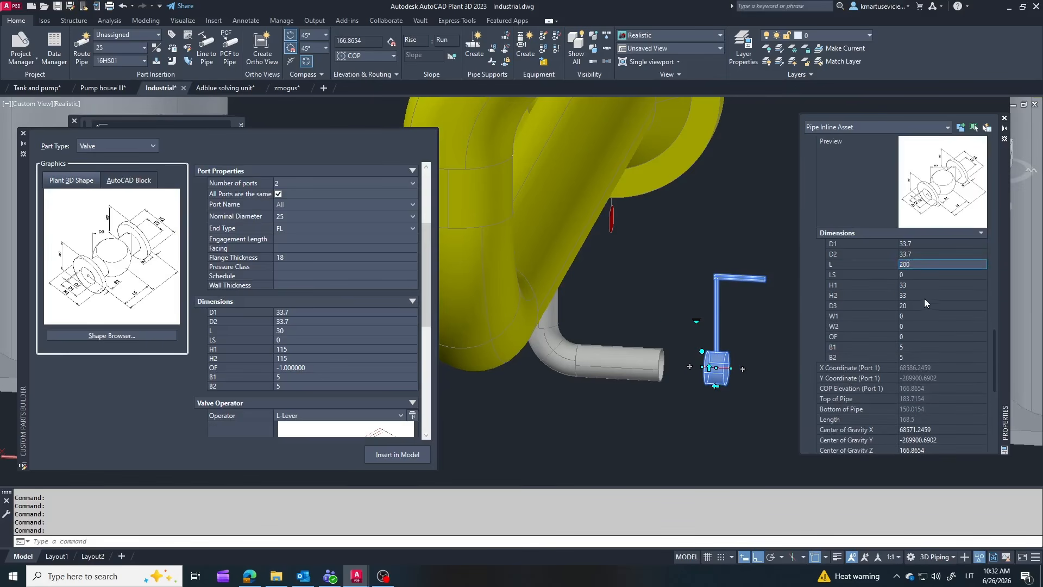
key("Return")
scroll(735, 309, "down", 2)
left_click(918, 295)
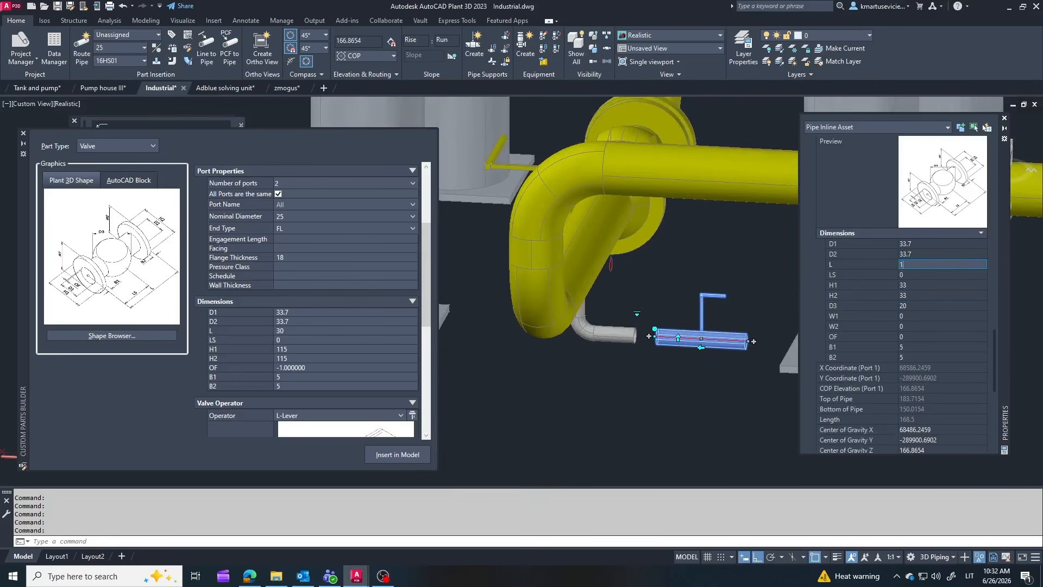
left_click(928, 294)
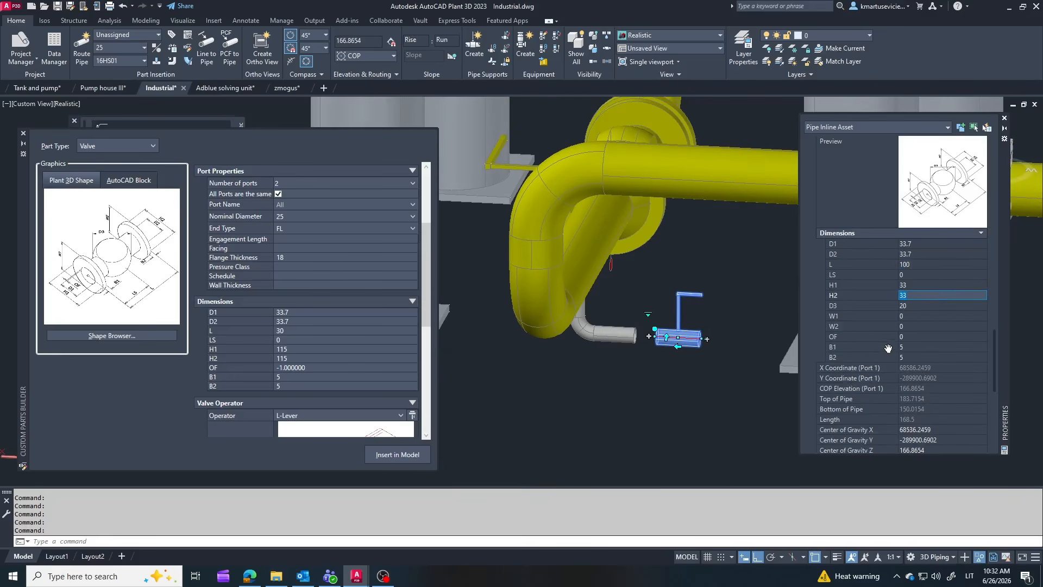
Move the valve by its inlet port onto the open end of the horizontal branch pipe
scroll(675, 322, "up", 4)
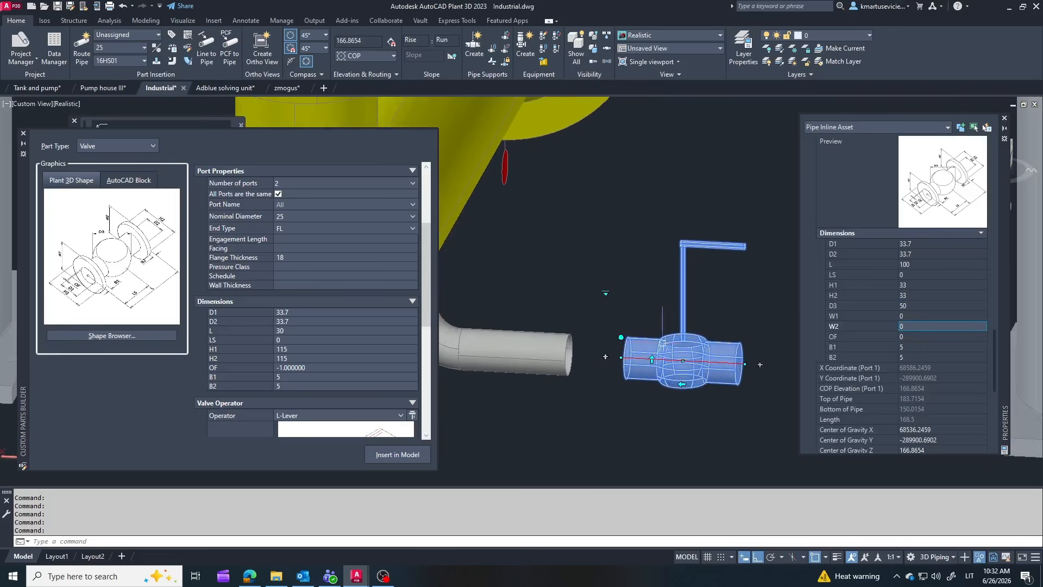
left_click(621, 358)
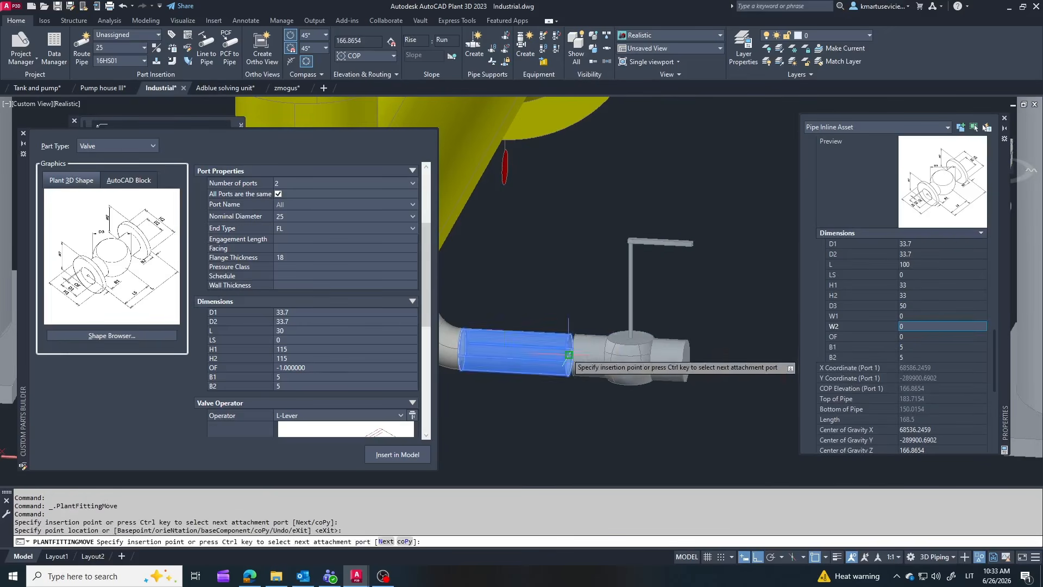
left_click(569, 355)
key("Escape")
Set the branch valve's B1 and B2 dimensions to 0
left_click(605, 383)
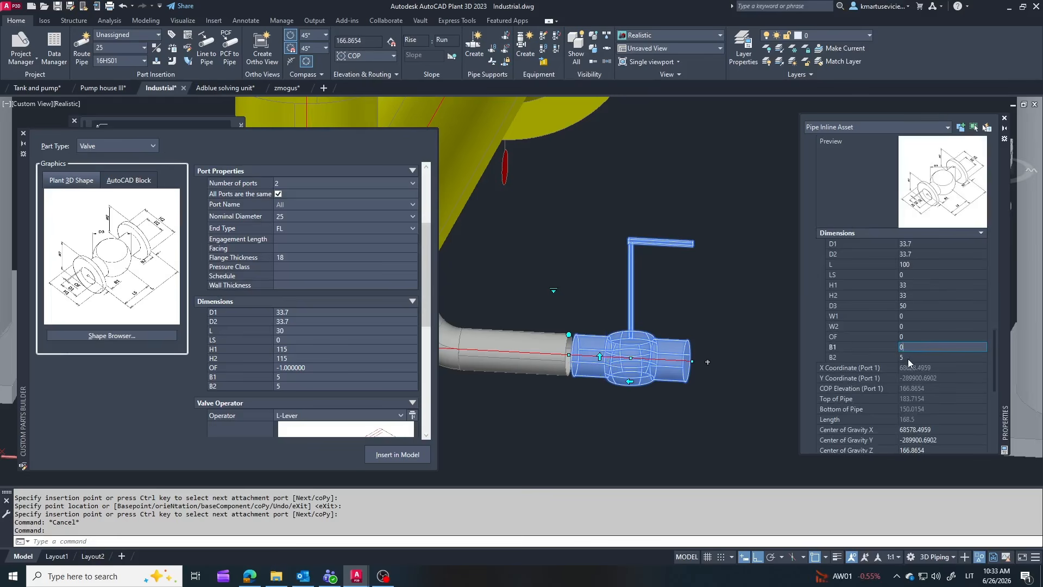
left_click(908, 359)
type("0")
Route a short straight pipe from the free outlet end of the branch valve
left_click(707, 363)
left_click(775, 366)
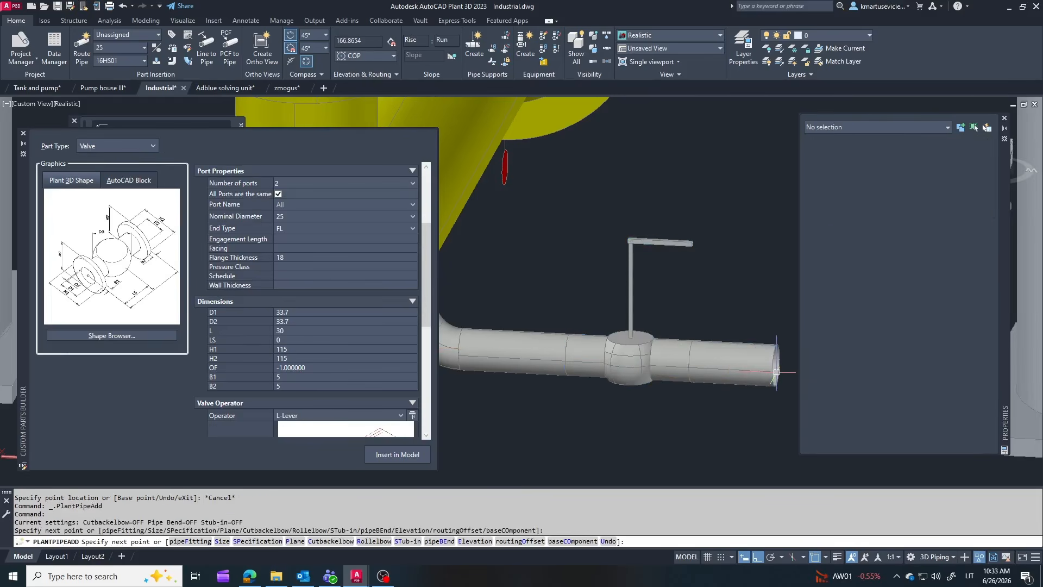
key("Escape")
Shorten the horizontal branch pipe between the elbow and the lever valve, bringing the valve closer to the elbow
scroll(611, 345, "down", 7)
scroll(589, 346, "up", 2)
left_click(590, 345)
left_click(602, 348)
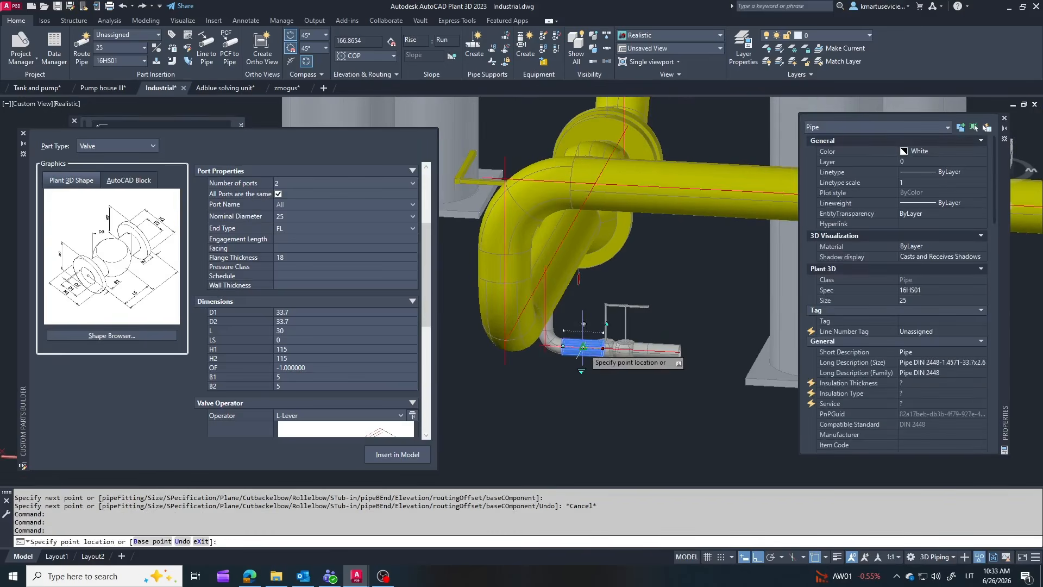
left_click(583, 346)
key("Escape")
Shorten the outlet pipe stub on the free side of the branch valve
left_click(680, 352)
left_click(648, 352)
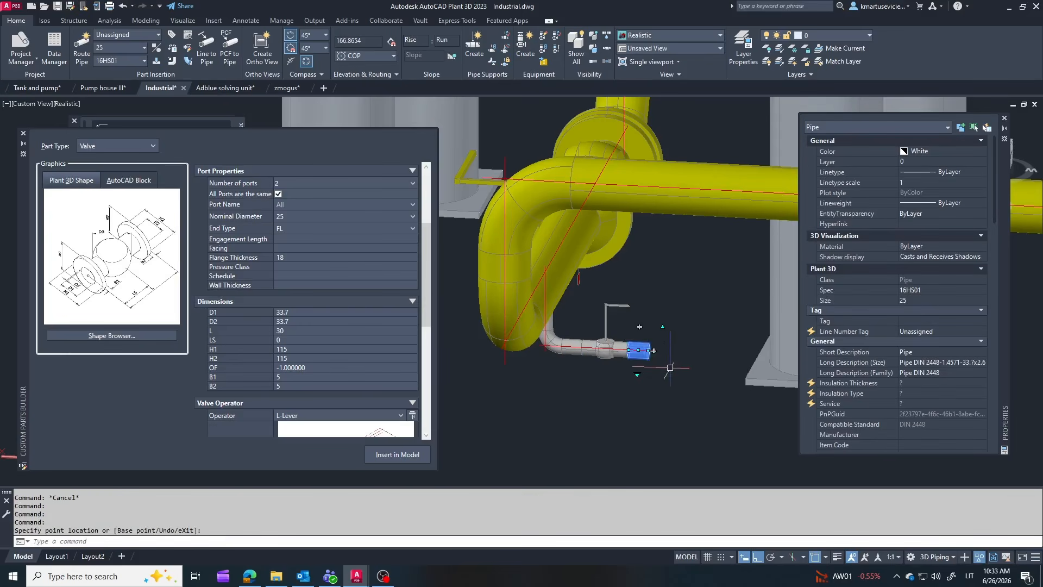
key("Escape")
scroll(654, 348, "down", 5)
middle_click_drag(685, 349, 565, 380, "shift")
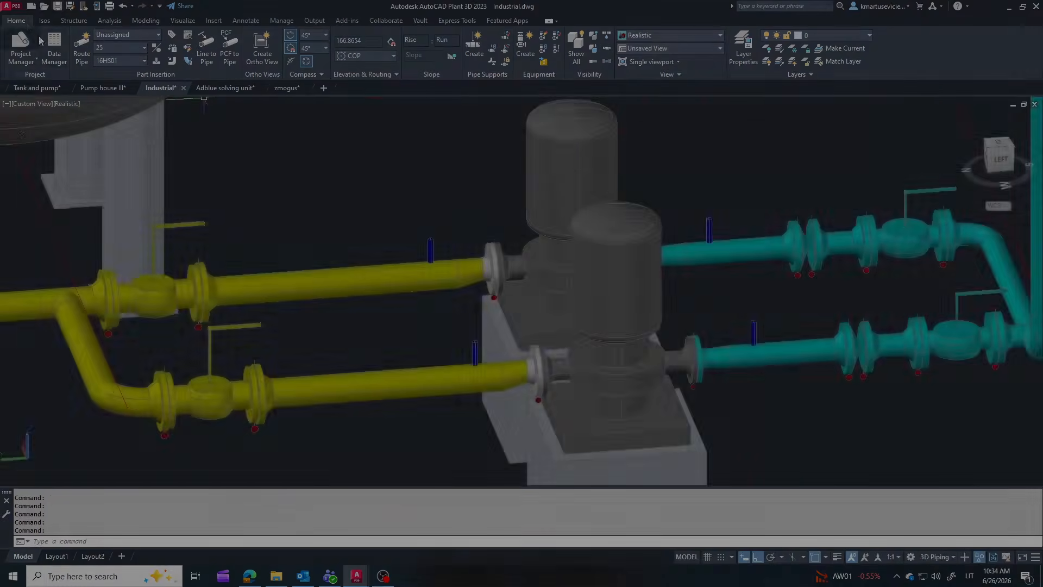
Route a size 25 vertical branch 200 mm down from the rear pump's cyan discharge pipe
left_click(82, 44)
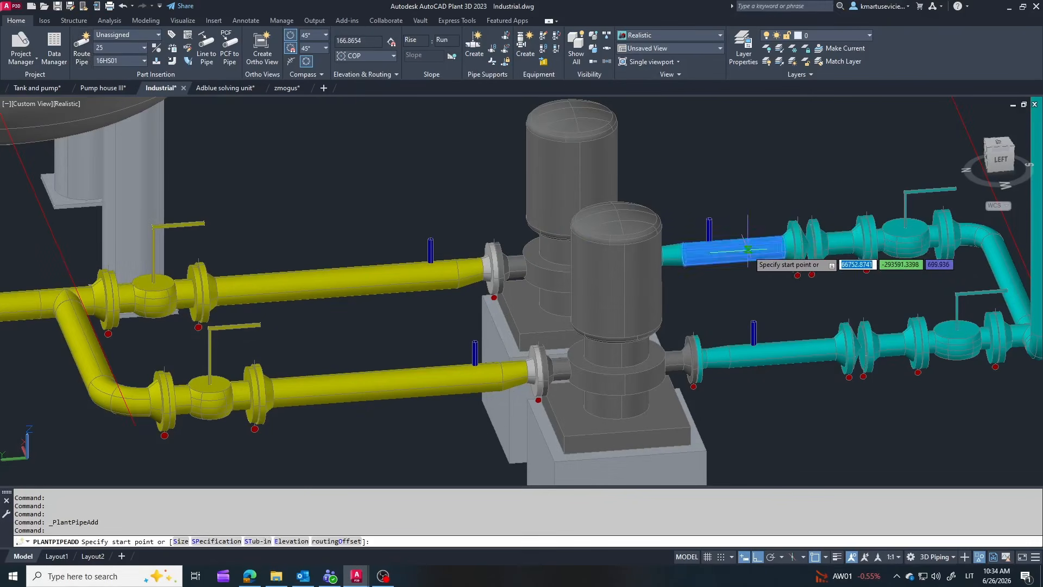
left_click(732, 250)
right_click(748, 286, "ctrl")
middle_click_drag(778, 268, 851, 267, "shift")
scroll(619, 305, "up", 3)
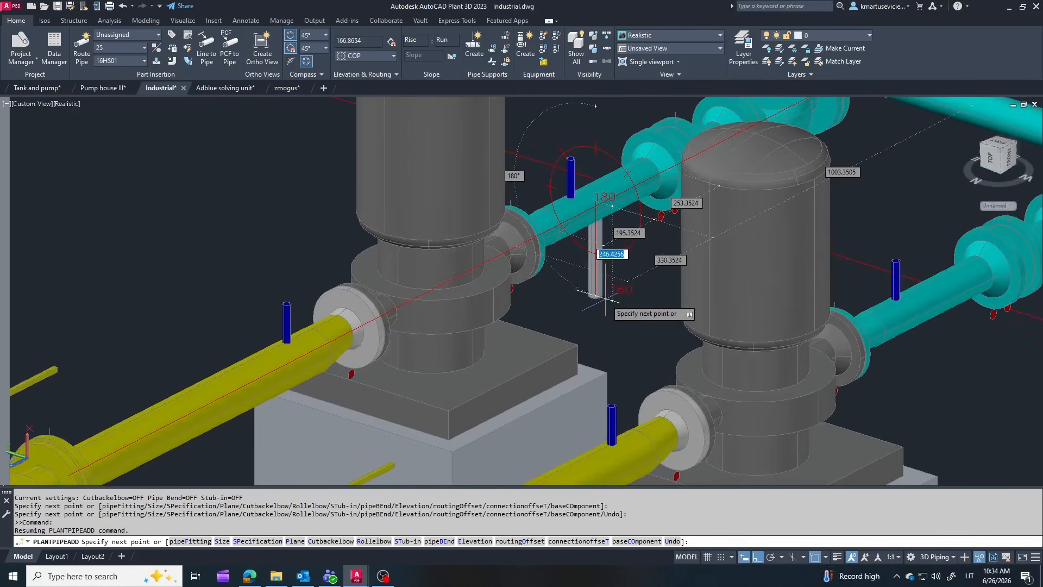
type("200")
key("Return")
scroll(608, 296, "down", 3)
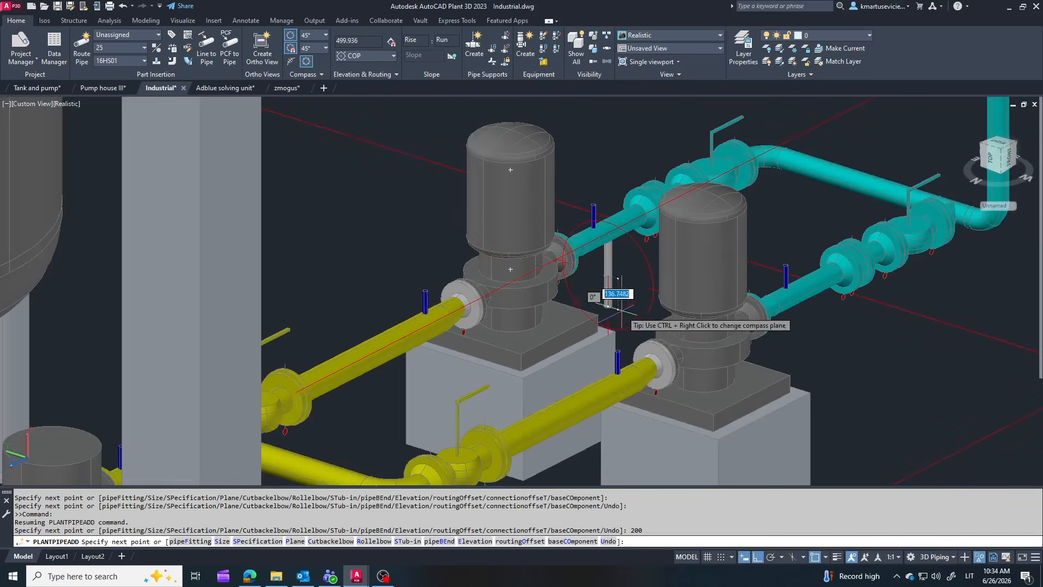
scroll(608, 293, "up", 3)
key("Escape")
Route a size 25 vertical branch 200 mm down from the front pump's cyan discharge pipe
middle_click_drag(751, 244, 708, 192, "shift")
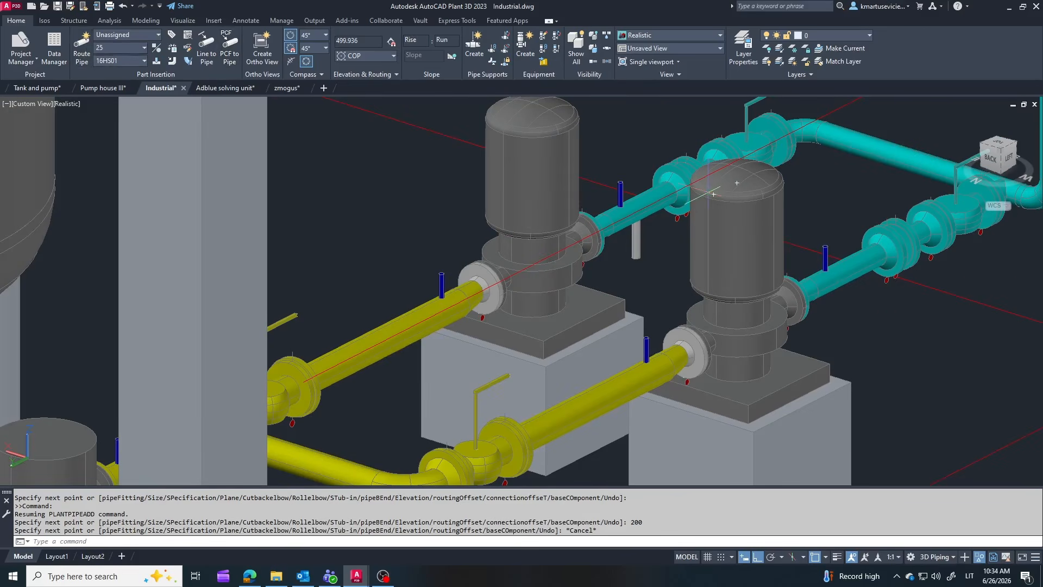
left_click(842, 271)
right_click(866, 331, "ctrl")
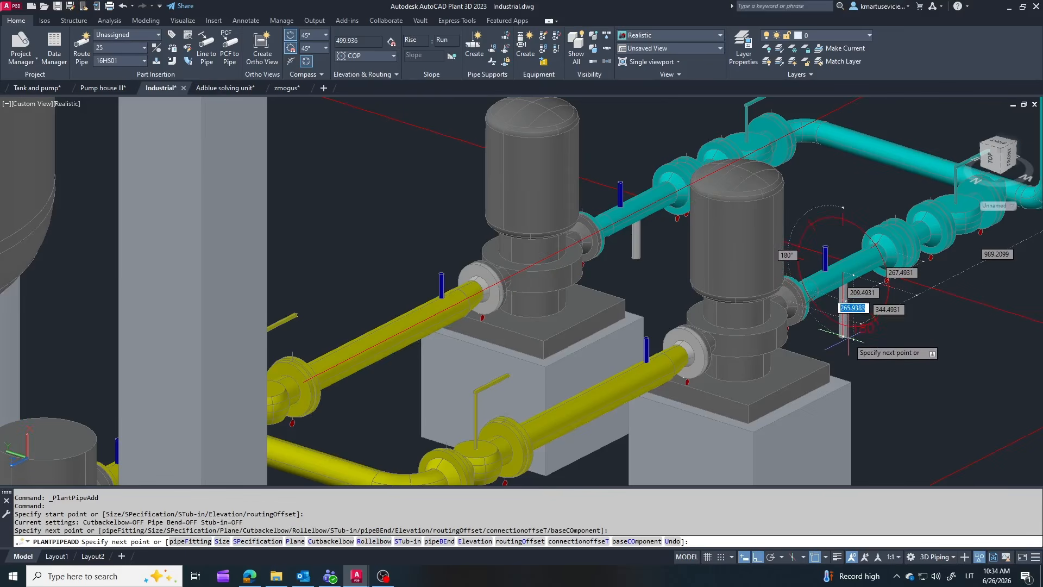
type("200")
key("Return")
scroll(902, 324, "down", 5)
key("Escape")
scroll(348, 418, "up", 5)
key("Escape")
Copy the tank branch's lever valve from its inlet end to the new branches under the pump discharge pipes
left_click(338, 418)
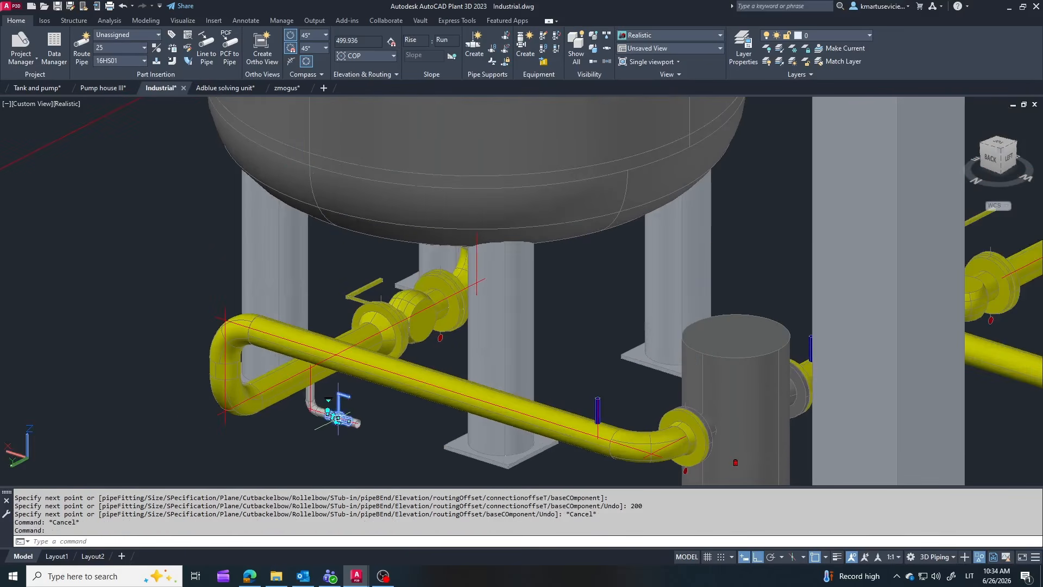
left_click(146, 20)
left_click(329, 34)
scroll(326, 419, "up", 3)
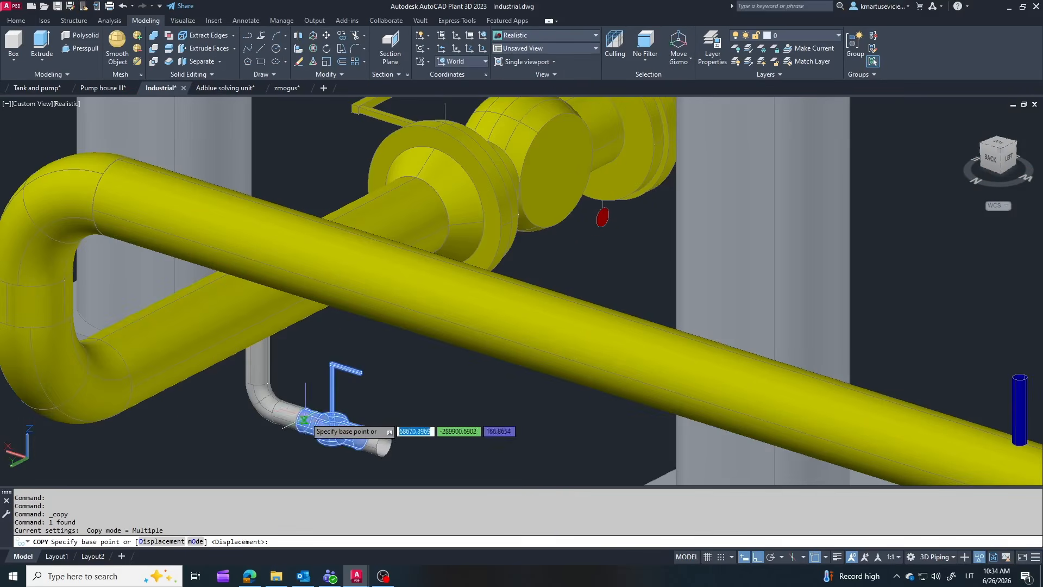
left_click(299, 380)
scroll(299, 374, "down", 6)
scroll(651, 244, "down", 2)
scroll(713, 238, "up", 8)
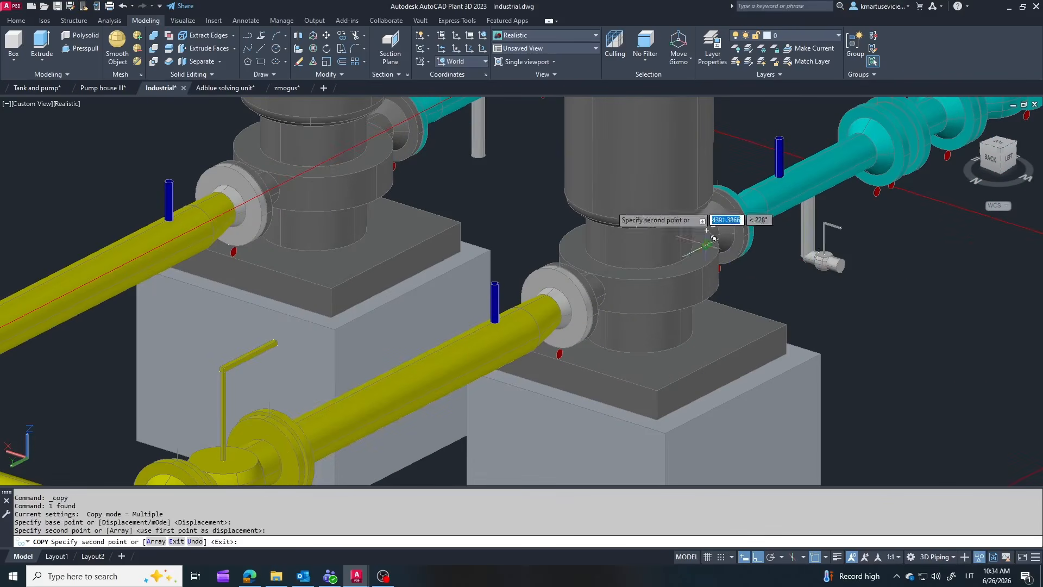
key("Escape")
Attach the copied valve vertically to the rear pump's branch end and route a 100 mm pipe down from its outlet
left_click(494, 158)
left_click(478, 156)
left_click(478, 156)
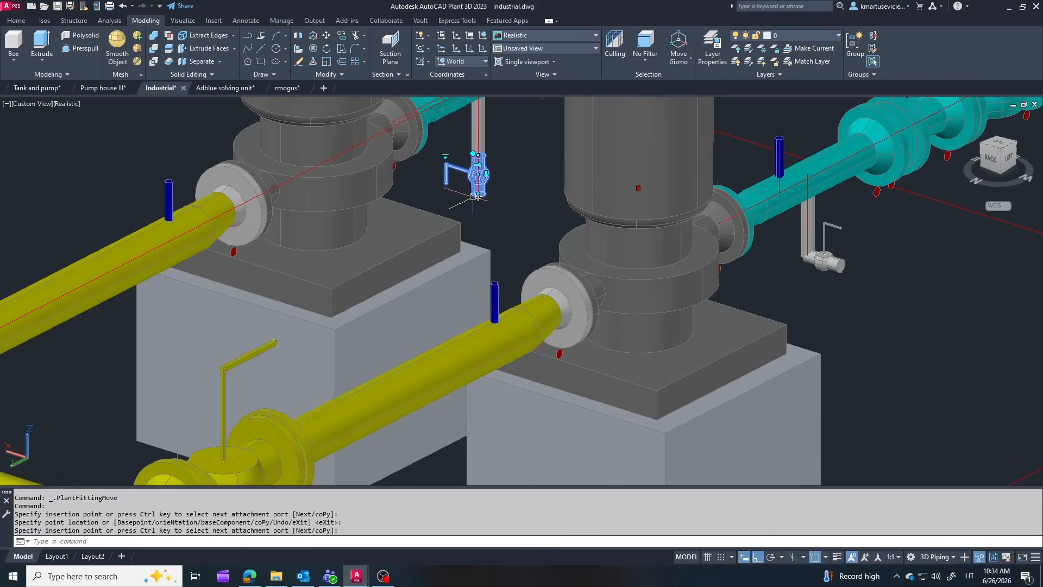
left_click(479, 201)
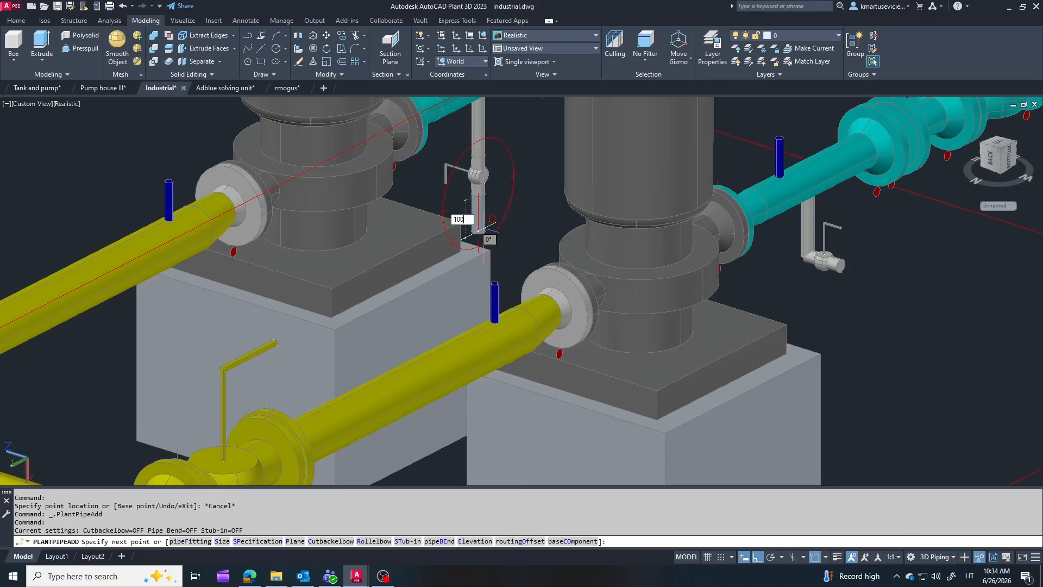
key("Return")
scroll(513, 239, "down", 5)
key("Escape")
Align the front pump branch's valve with its vertical pipe and extend a 100 mm pipe down from the valve outlet
scroll(630, 237, "up", 5)
left_click(671, 264)
left_click(656, 261)
left_click(656, 261)
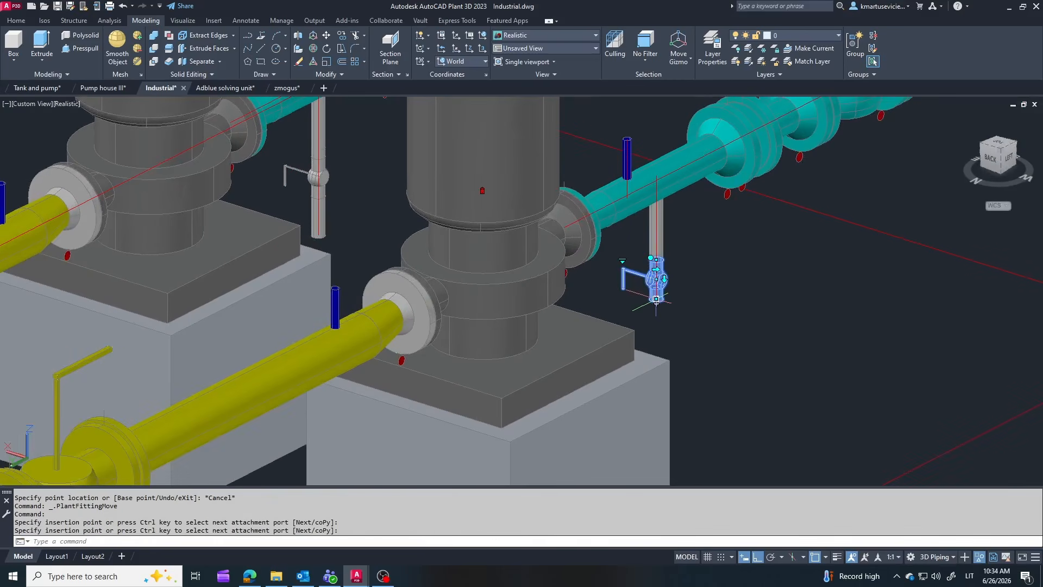
left_click(656, 300)
key("Return")
scroll(760, 282, "down", 5)
key("Escape")
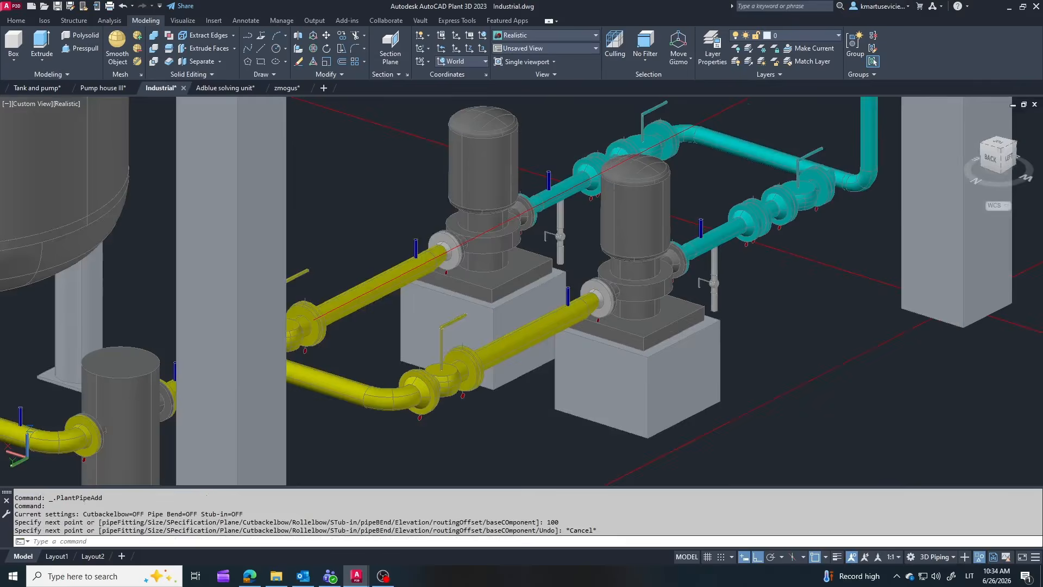
Shorten the vertical pipes above and below the valve on the rear pump's discharge branch
middle_click_drag(758, 264, 650, 276, "shift")
scroll(651, 276, "up", 4)
left_click(678, 255)
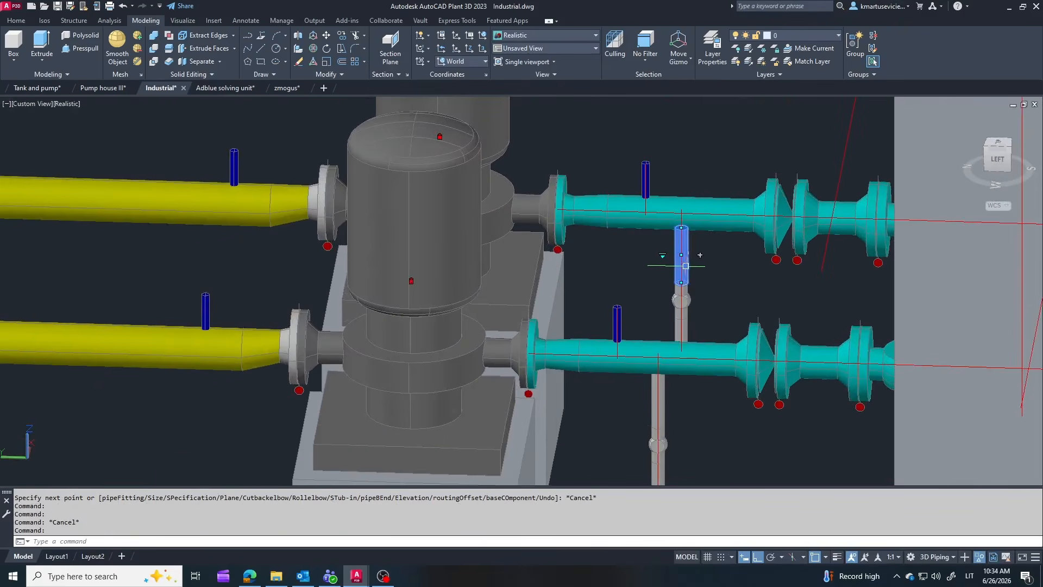
left_click(681, 255)
left_click(685, 339)
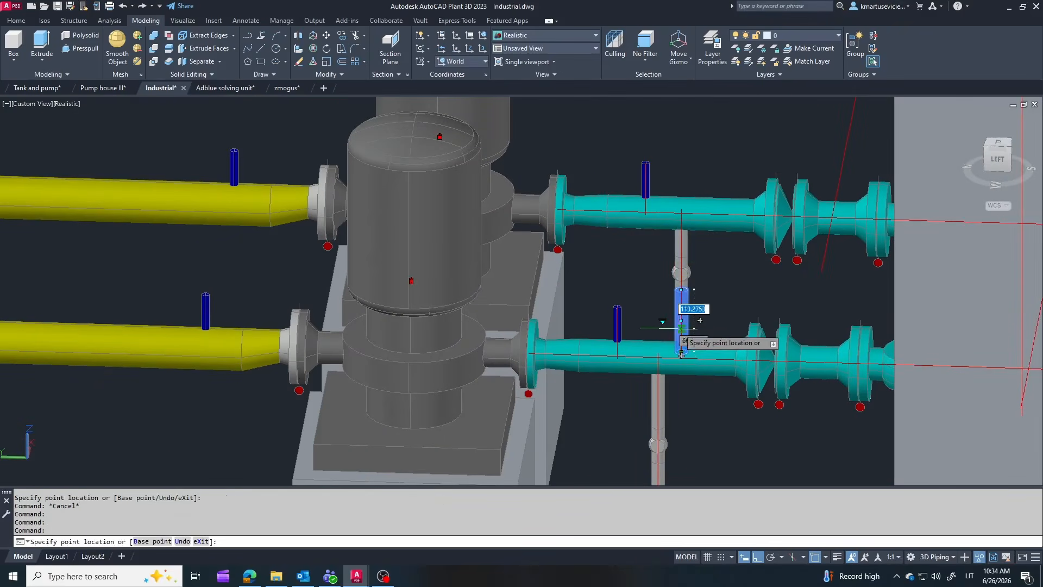
key("Escape")
Shorten the pipes above and below the valve on the front pump's discharge branch
scroll(699, 320, "down", 5)
scroll(692, 323, "up", 5)
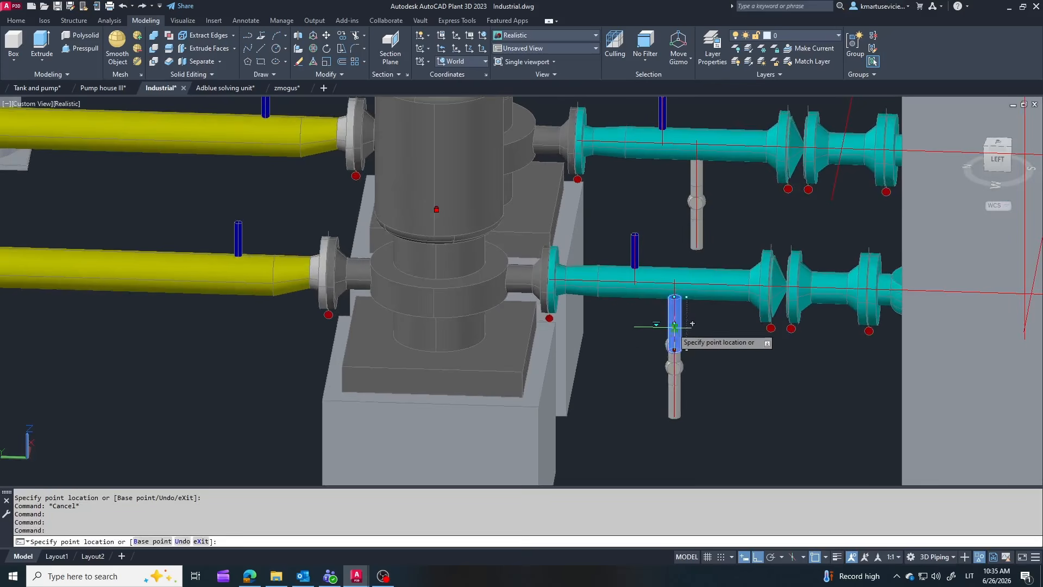
left_click(675, 390)
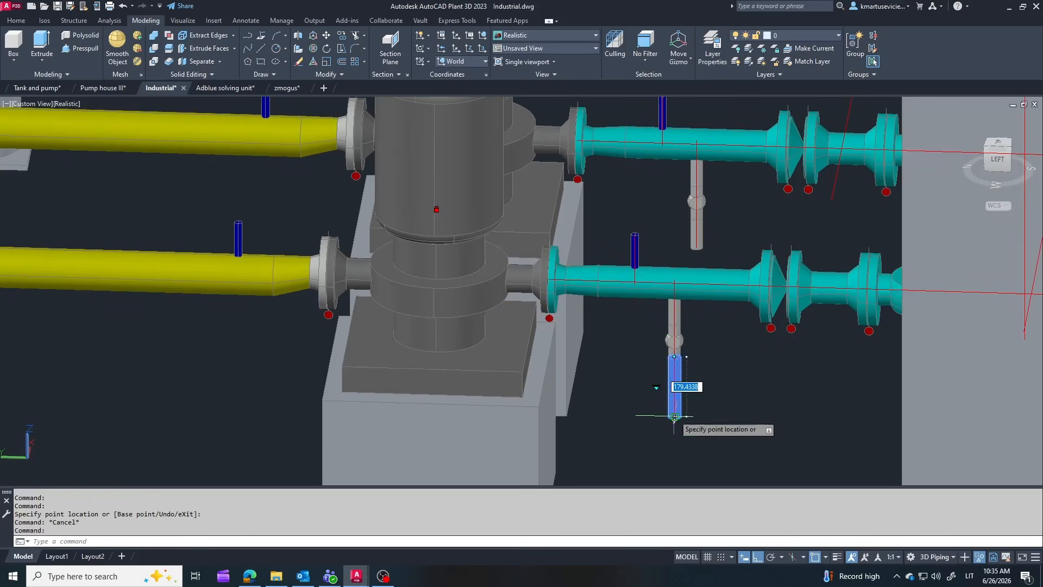
left_click(674, 309)
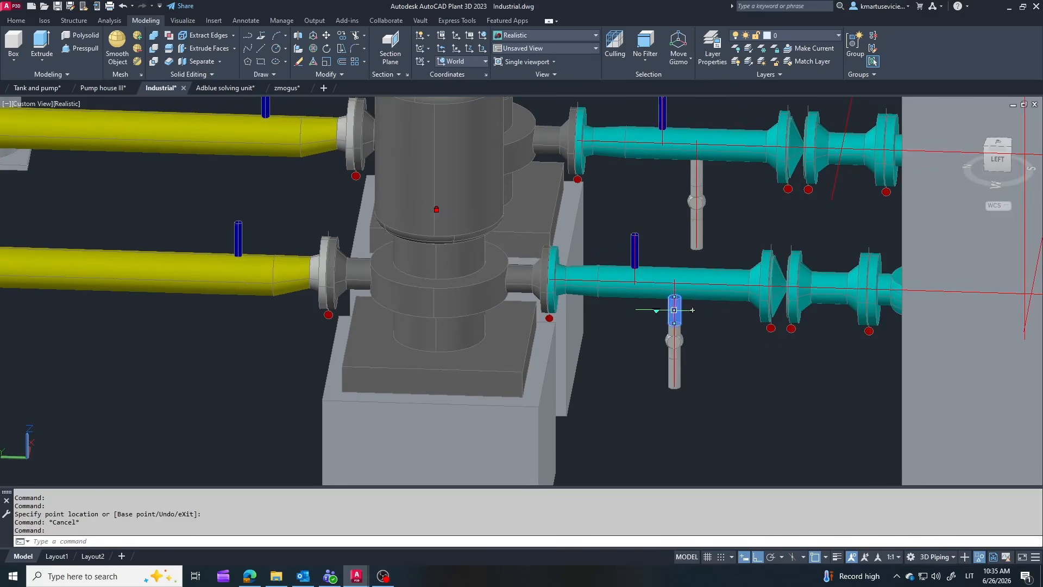
key("Escape")
scroll(700, 308, "down", 4)
Route a size 25 branch from the overhead cyan pipe about 149 mm up, across, and down beside it towards the floor
middle_click_drag(706, 318, 738, 323, "shift")
scroll(793, 299, "down", 5)
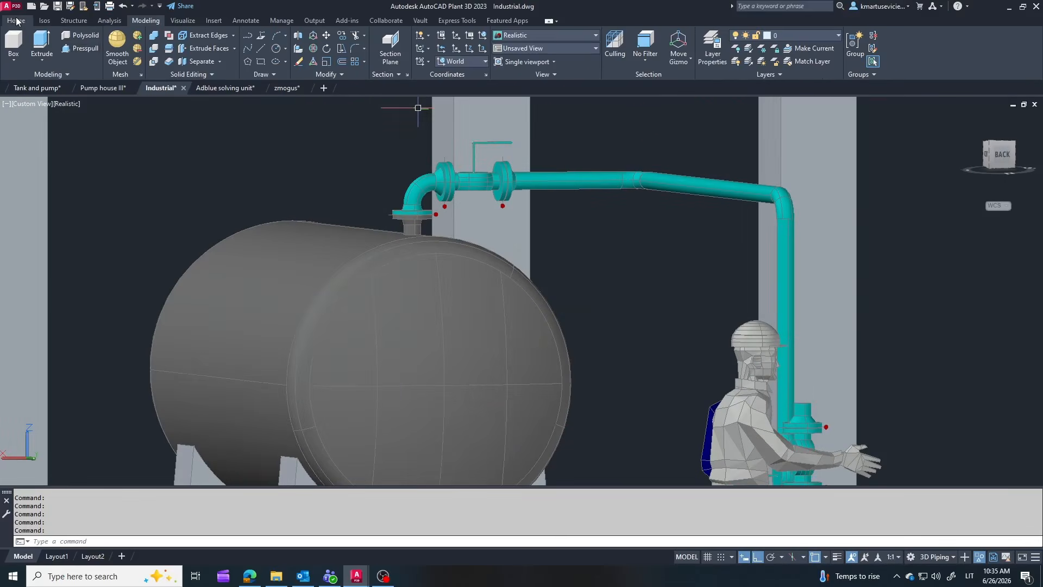
left_click(15, 20)
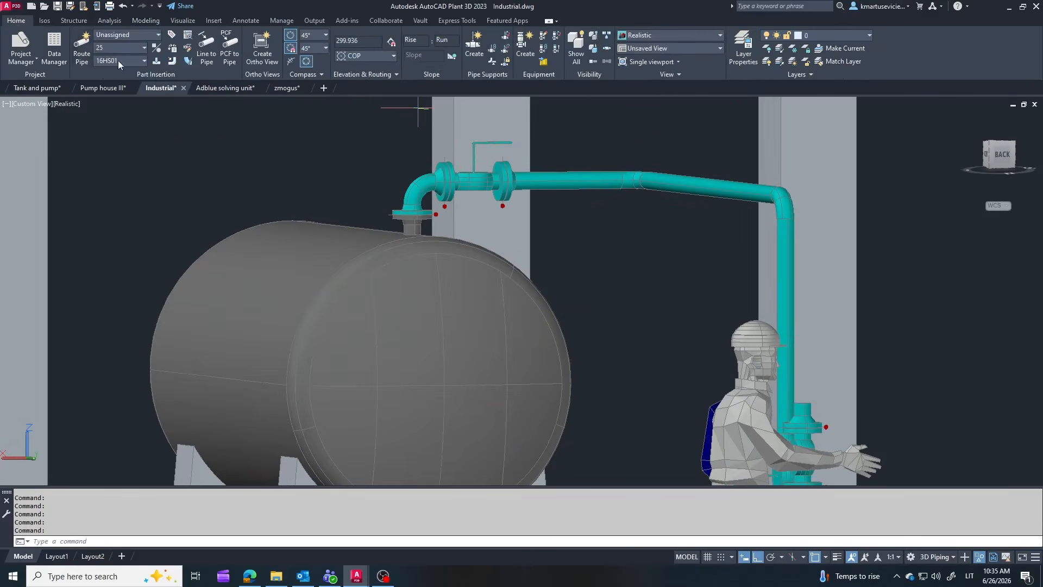
left_click(710, 186)
scroll(714, 179, "up", 2)
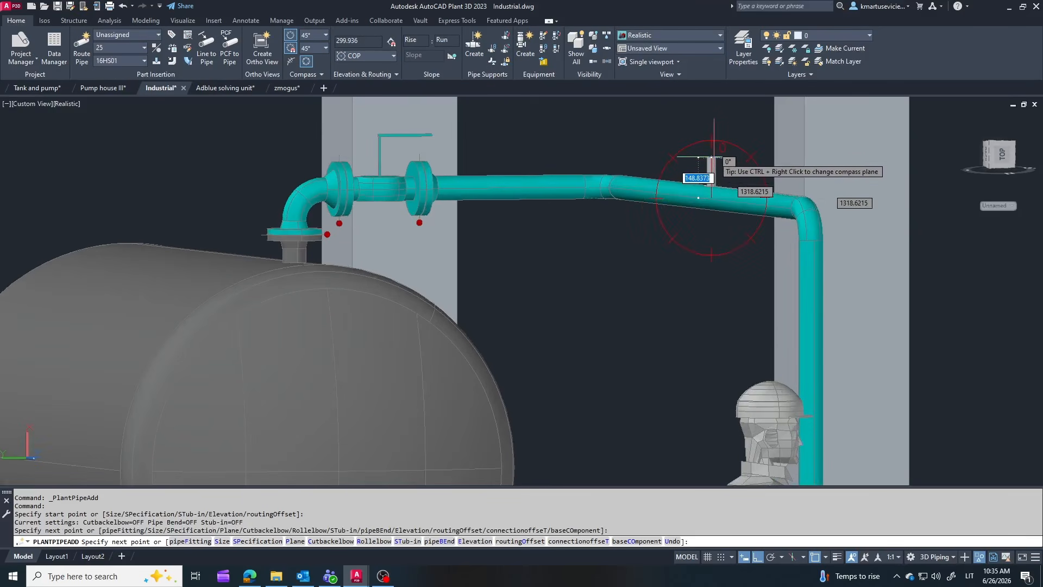
left_click(711, 157)
middle_click_drag(648, 171, 691, 230, "shift")
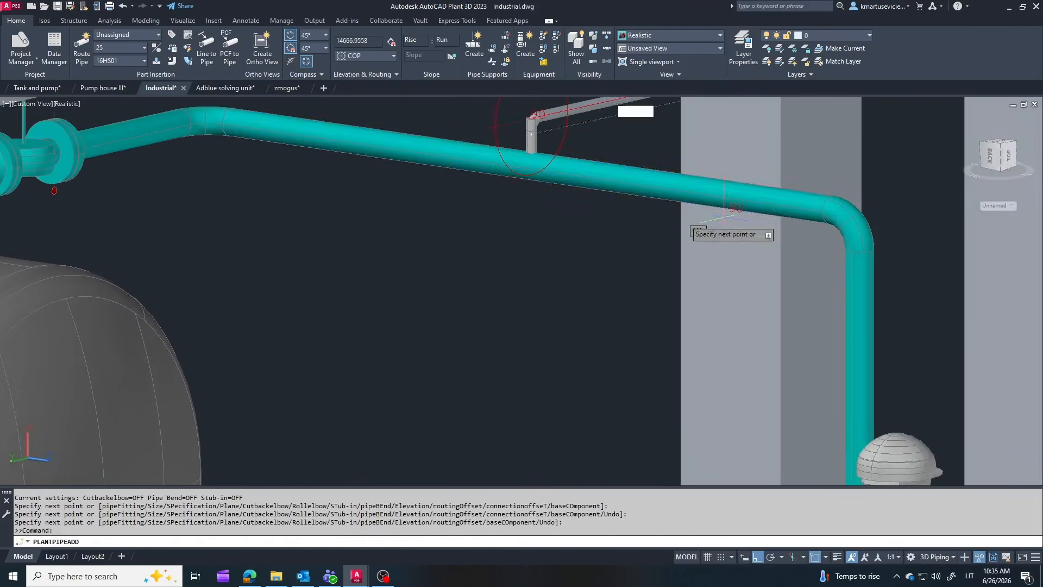
left_click(479, 297)
scroll(570, 212, "down", 4)
left_click(531, 420)
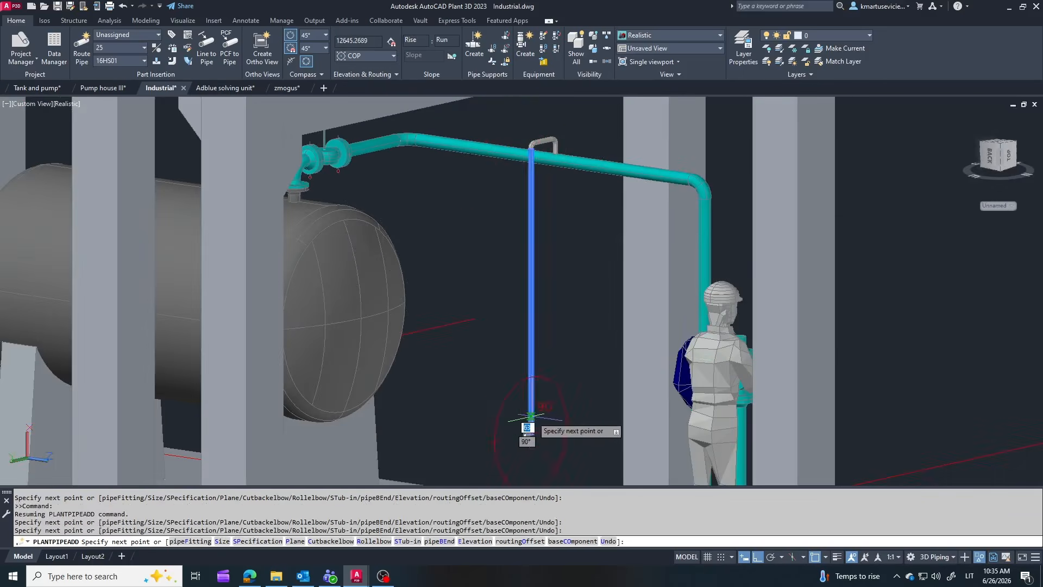
key("Escape")
Move the looped branch along the overhead pipe, closer to the elbow above the vertical riser
scroll(700, 350, "down", 4)
scroll(664, 304, "up", 3)
middle_click_drag(664, 280, 706, 258, "shift")
scroll(566, 215, "up", 4)
scroll(566, 215, "down", 5)
middle_click_drag(698, 210, 634, 228, "shift")
scroll(634, 226, "up", 5)
left_click(630, 216)
scroll(631, 215, "down", 5)
scroll(820, 226, "up", 4)
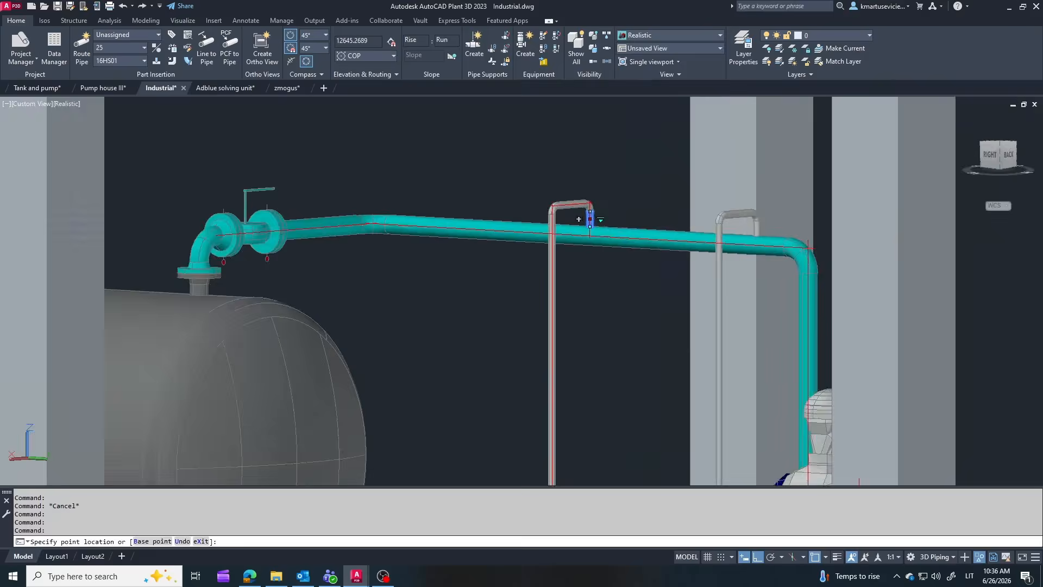
left_click(701, 229)
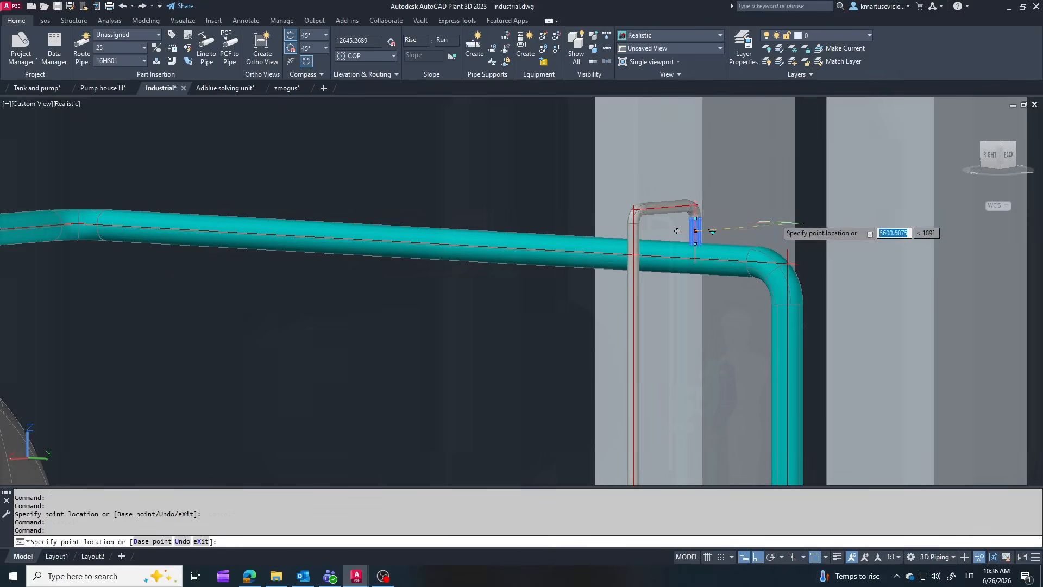
Shorten the horizontal pipe at the top of the looped branch, bringing its long down leg closer to the overhead pipe
middle_click_drag(565, 348, 771, 252, "shift")
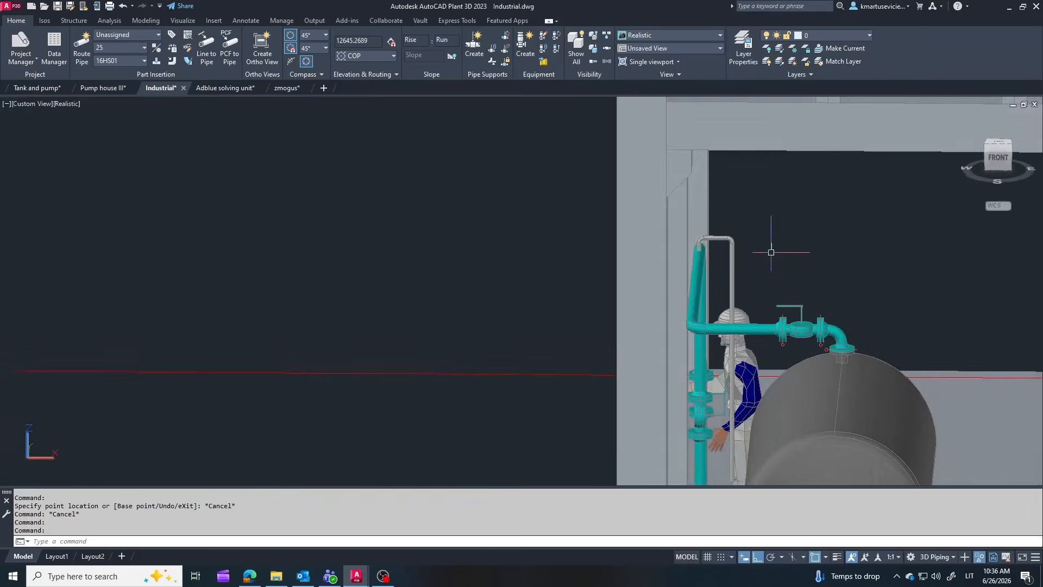
scroll(725, 241, "up", 5)
key("Escape")
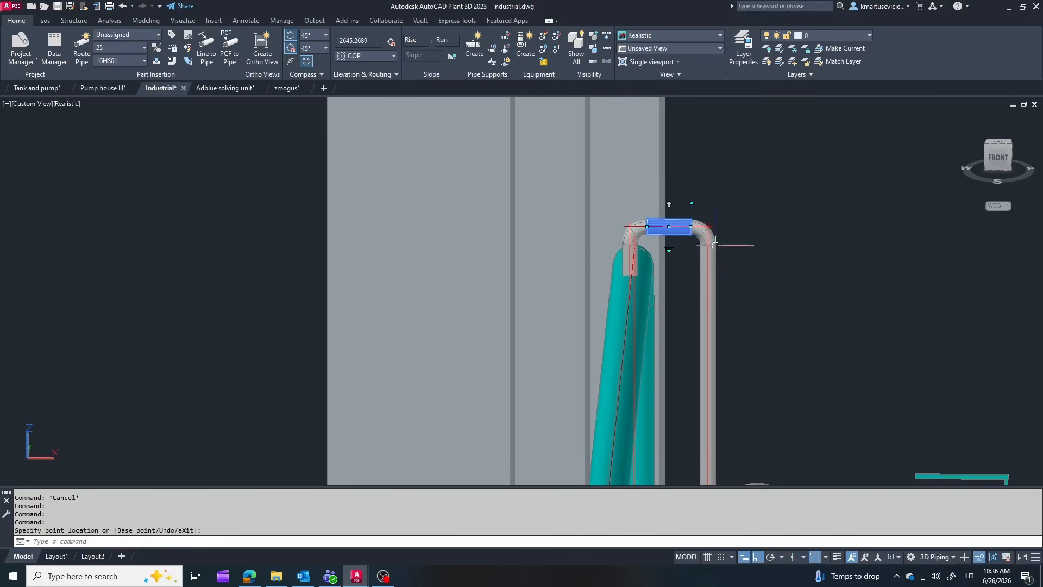
scroll(706, 228, "down", 5)
scroll(722, 223, "up", 6)
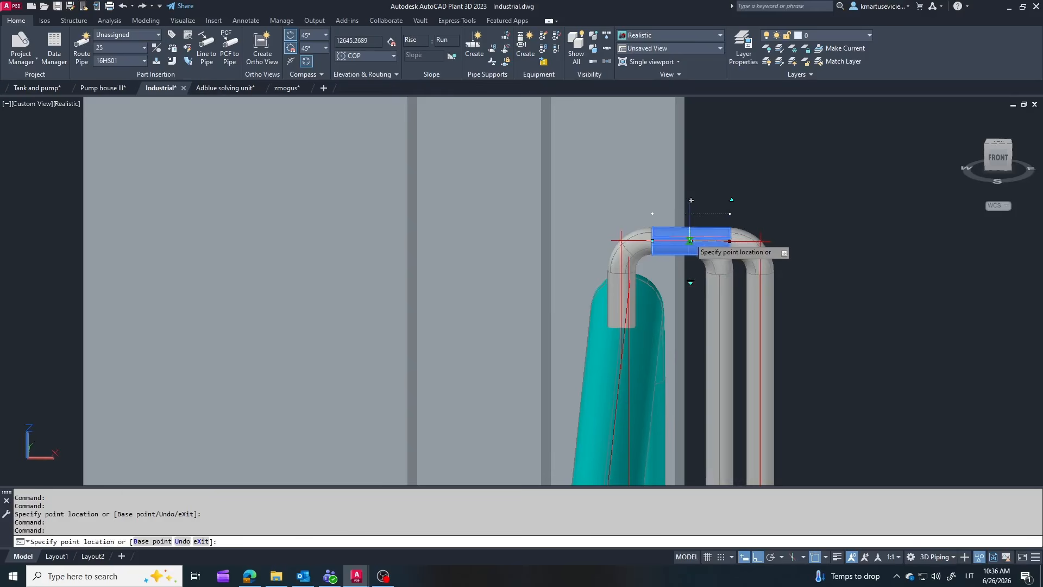
key("Escape")
scroll(754, 242, "down", 6)
Readjust the top horizontal pipe of the looped branch to fine-tune the spacing of its long down leg
middle_click_drag(820, 266, 516, 284, "shift")
scroll(728, 173, "up", 8)
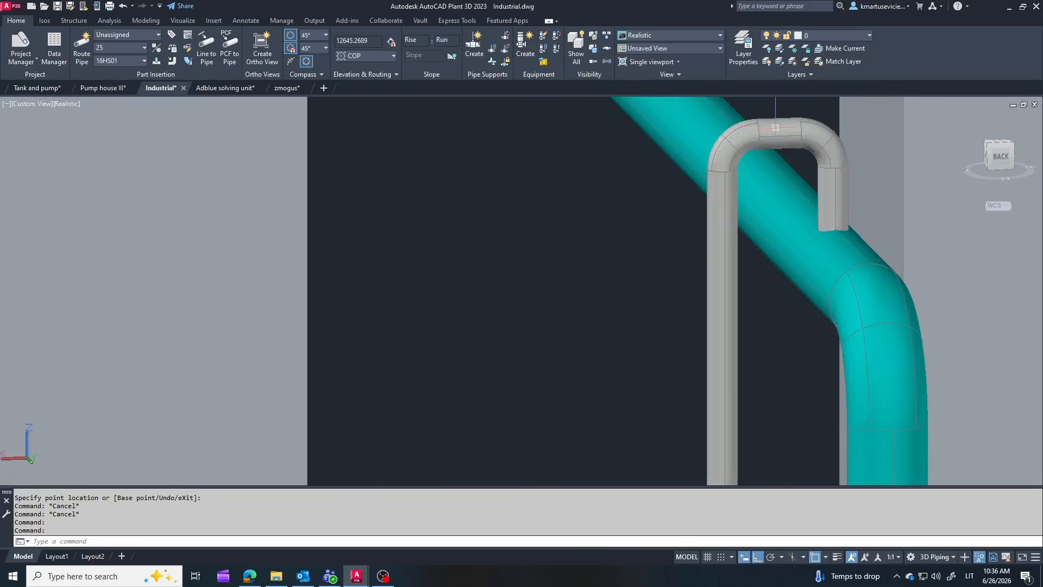
left_click(733, 135)
scroll(732, 135, "down", 6)
key("Escape")
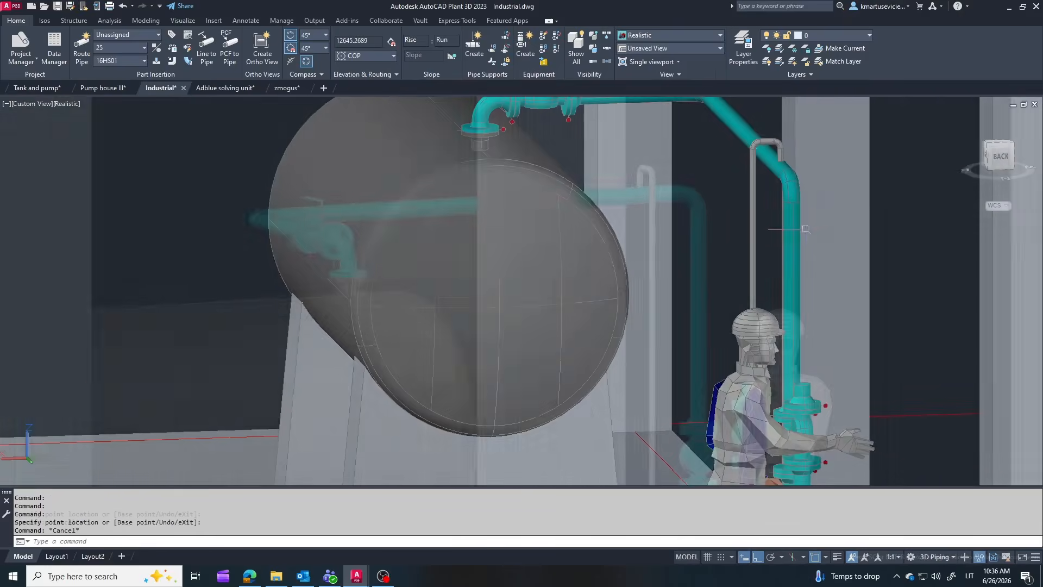
Copy the lever-operated valve from the pump drain branch onto the long down leg of the looped branch
middle_click_drag(597, 266, 800, 338, "shift")
scroll(800, 338, "down", 3)
key("Escape")
scroll(804, 331, "up", 3)
scroll(829, 312, "down", 10)
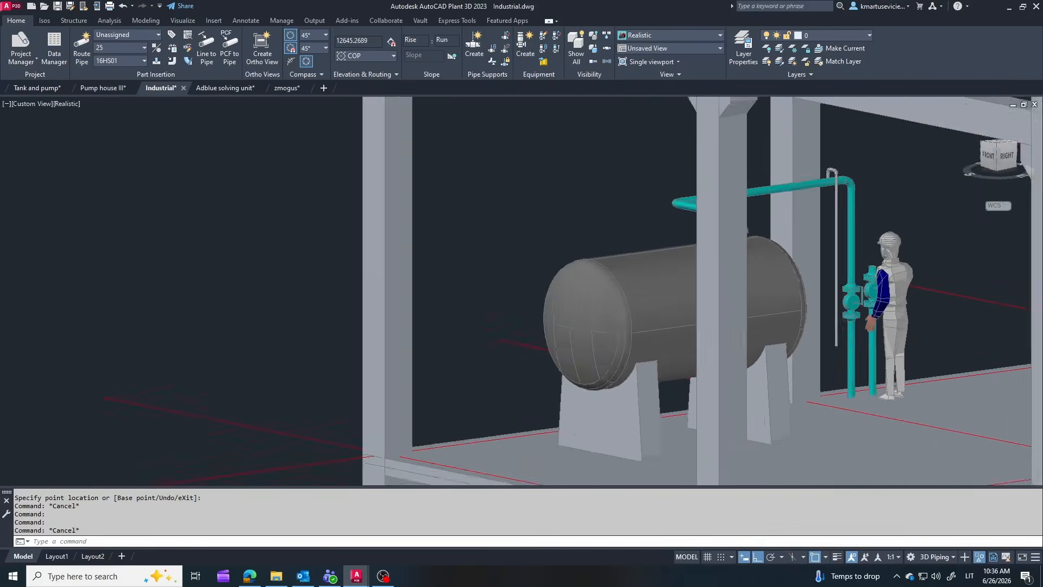
scroll(809, 397, "up", 12)
key("Escape")
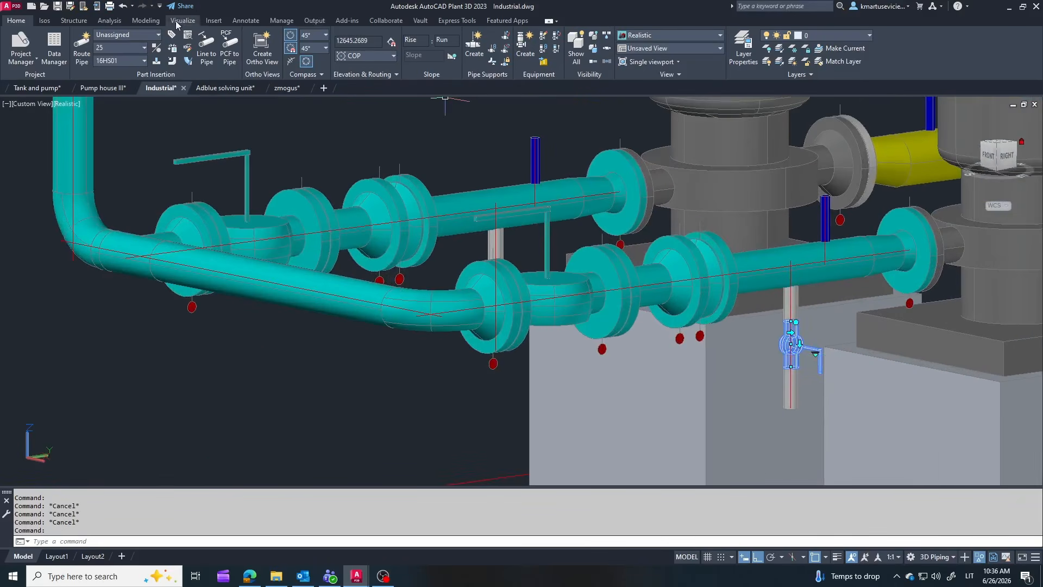
left_click(145, 20)
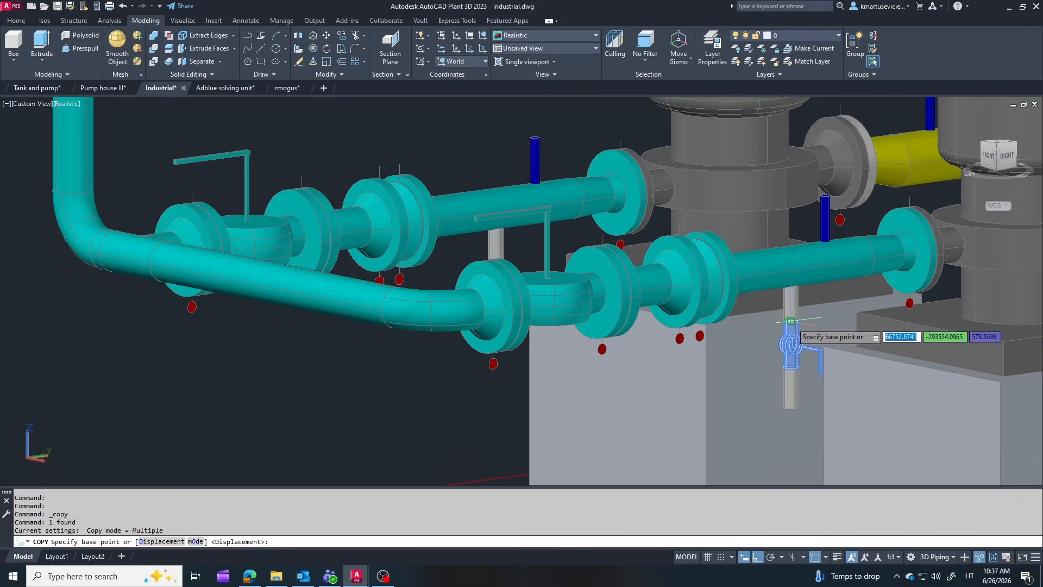
left_click(791, 322)
scroll(790, 321, "down", 10)
scroll(728, 292, "up", 10)
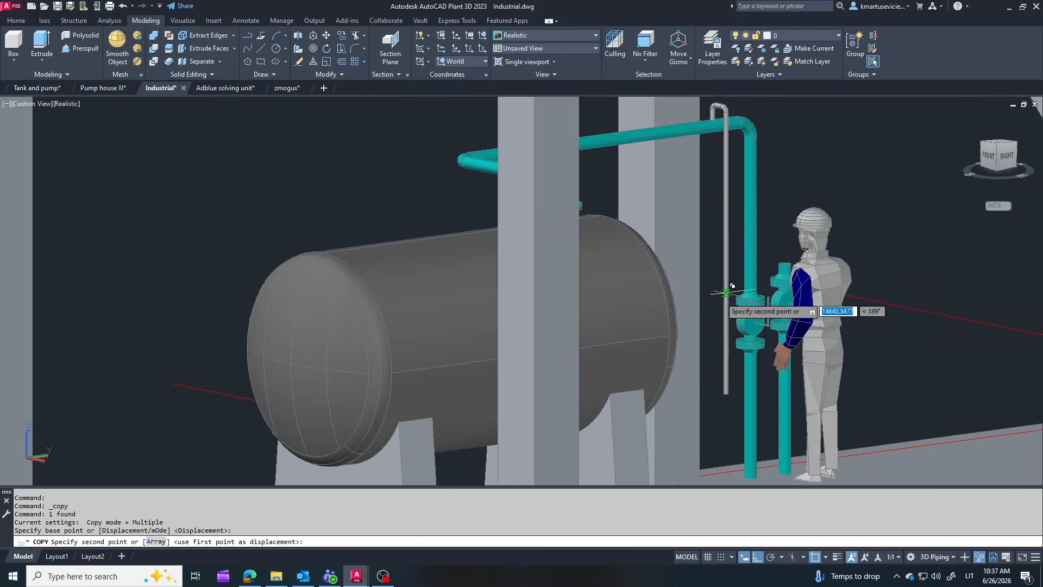
left_click(726, 295)
scroll(729, 300, "up", 8)
key("Escape")
key("Escape")
scroll(757, 283, "down", 6)
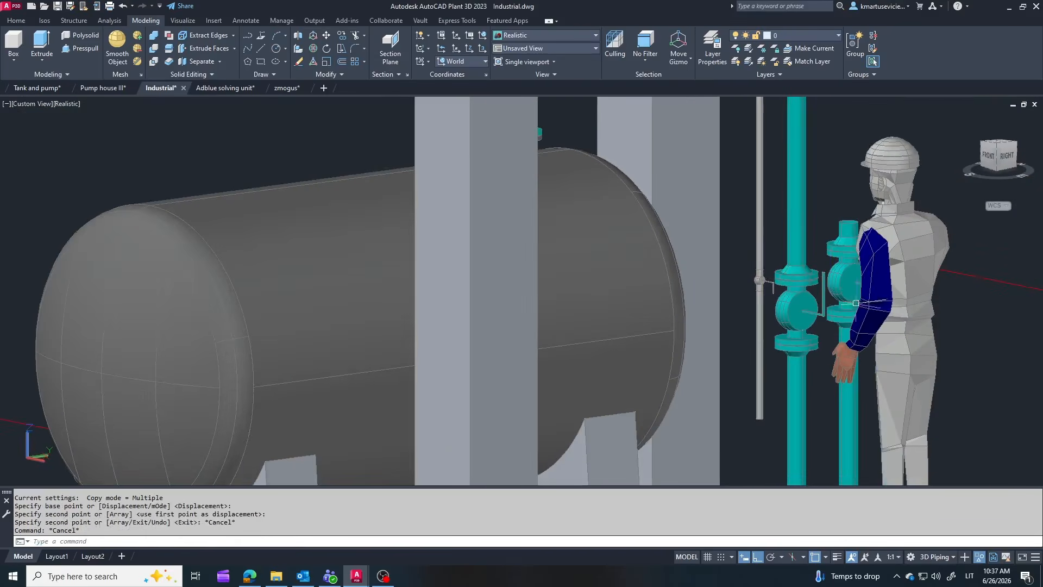
Extend the pipe below the copied valve about 350 mm further down towards the floor
middle_click_drag(875, 255, 724, 307, "shift")
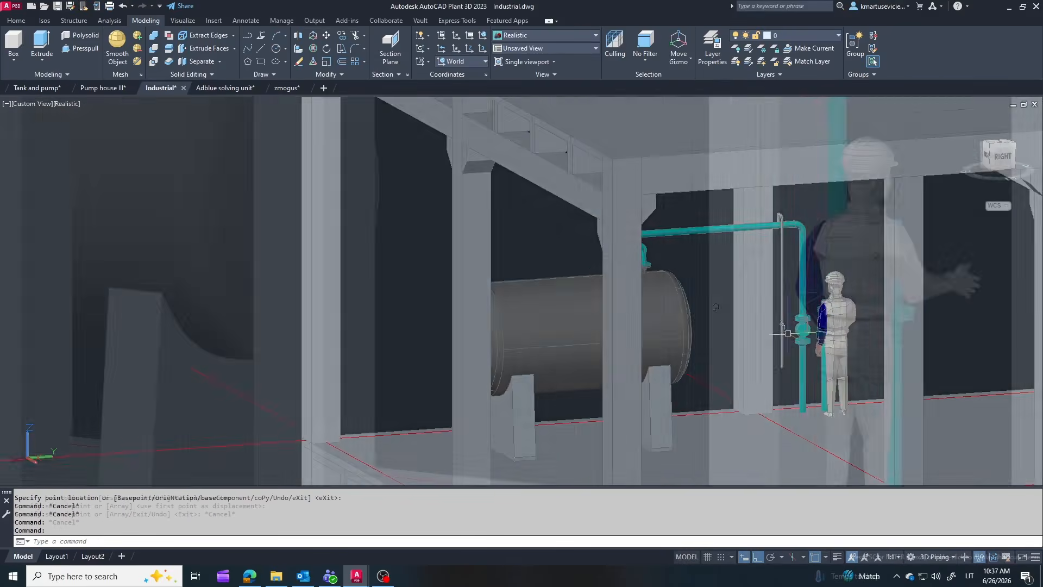
scroll(782, 331, "up", 3)
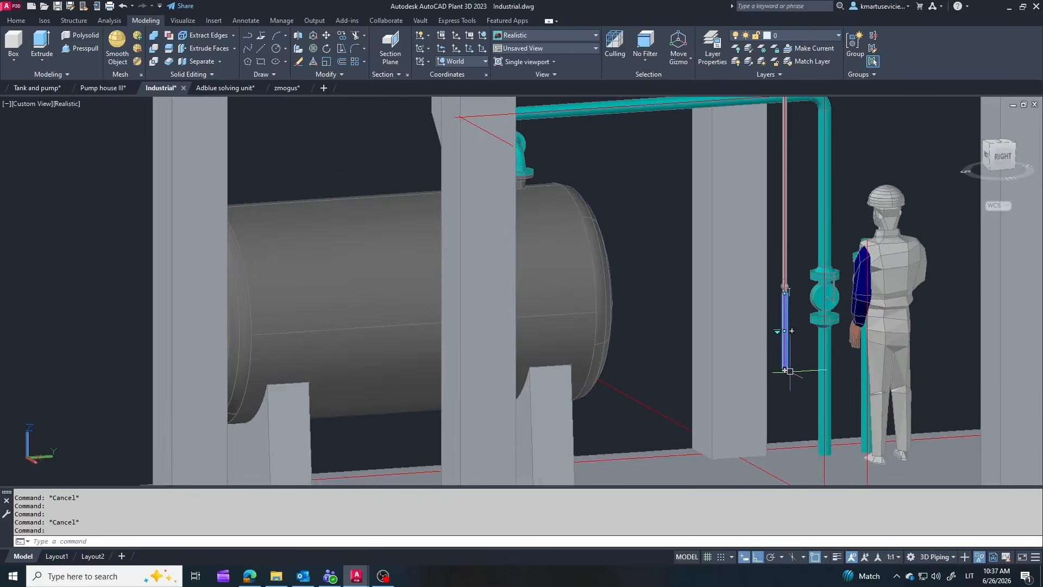
scroll(790, 372, "up", 5)
left_click(765, 348)
scroll(770, 307, "down", 3)
scroll(776, 356, "down", 3)
scroll(777, 359, "up", 3)
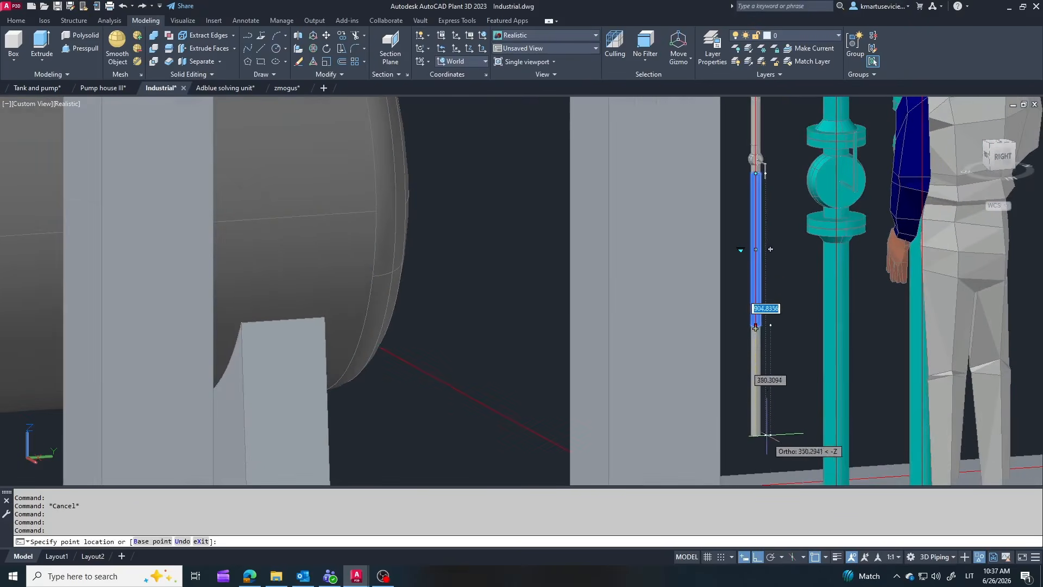
scroll(805, 289, "down", 4)
Display the tool palettes and browse the pipe support components for clamped supports
middle_click_drag(809, 283, 827, 327, "shift")
scroll(845, 334, "down", 5)
scroll(869, 328, "up", 2)
scroll(827, 327, "up", 5)
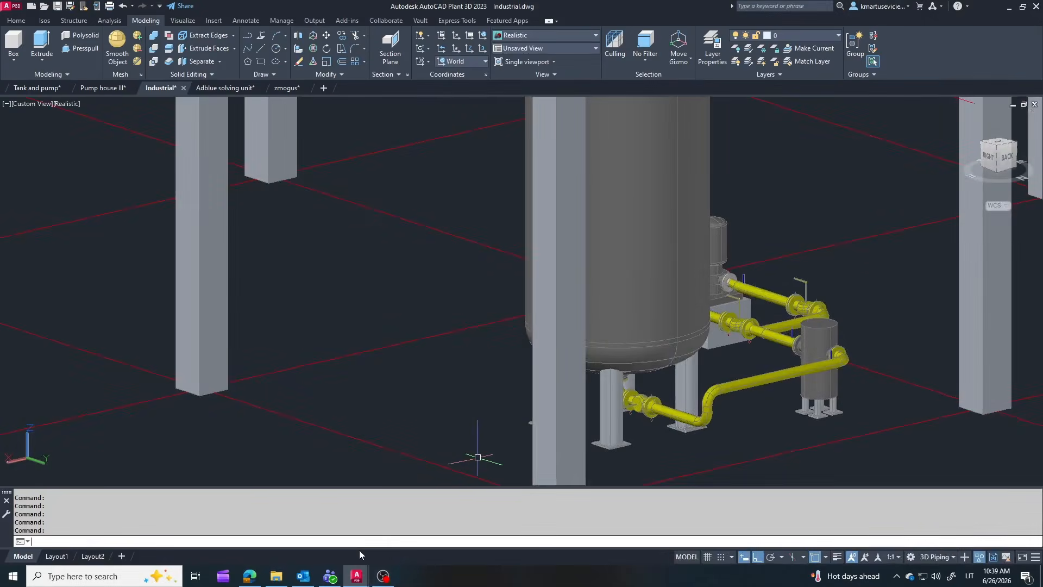
type("lpalettes")
key("Return")
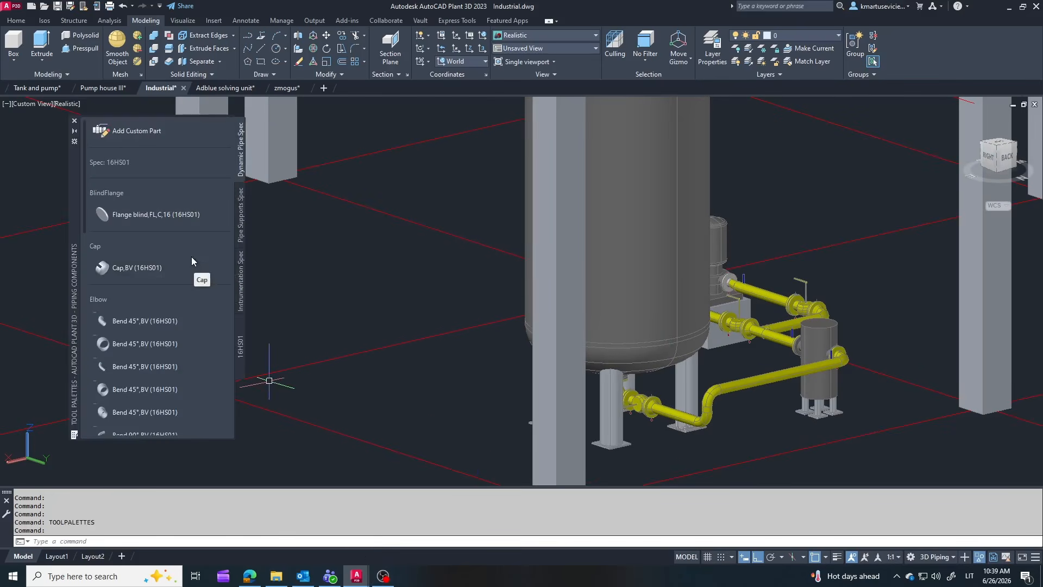
left_click(239, 229)
scroll(174, 337, "down", 5)
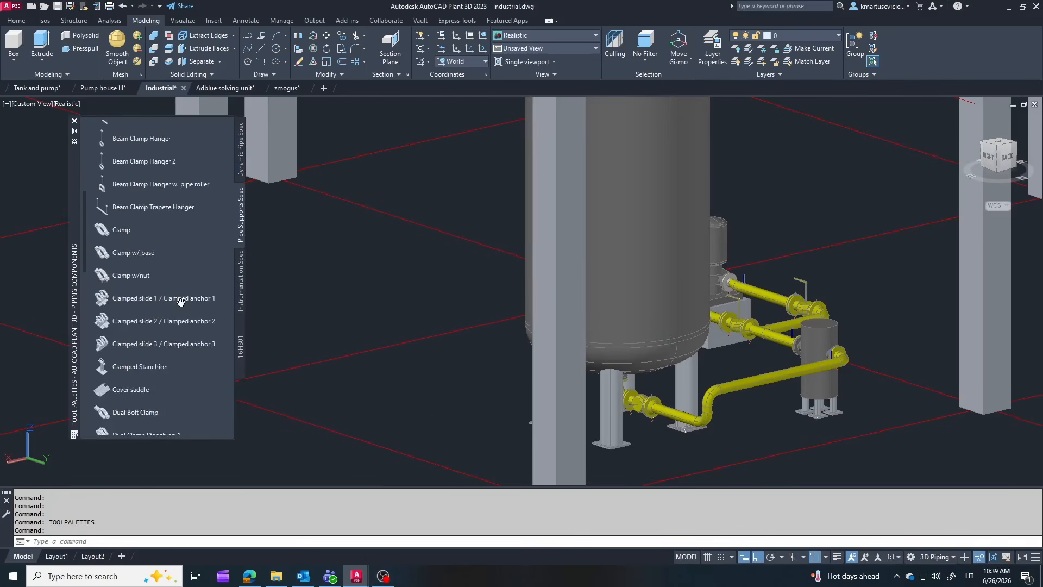
Place a Clamped slide 1 / Clamped anchor 1 support on the yellow outlet pipe after the valve below the large tank
left_click(118, 302)
scroll(728, 428, "up", 5)
scroll(543, 376, "down", 3)
middle_click_drag(624, 425, 591, 426, "shift")
scroll(521, 427, "up", 4)
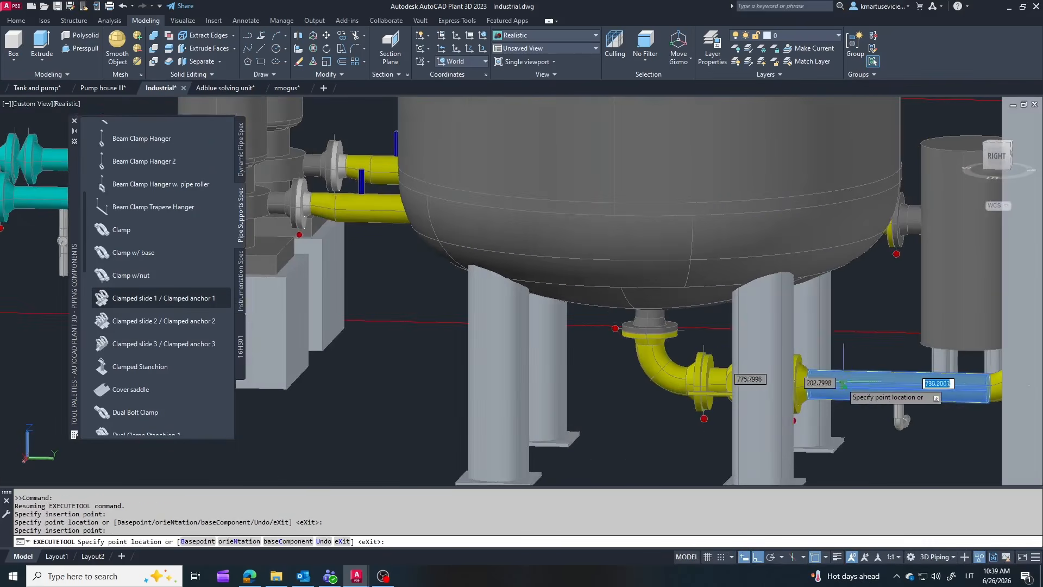
left_click(853, 384)
key("Escape")
Try to stretch the base of the clamped support down towards the floor, and undo the attempt
left_click(863, 416)
left_click(855, 423)
scroll(854, 422, "down", 2)
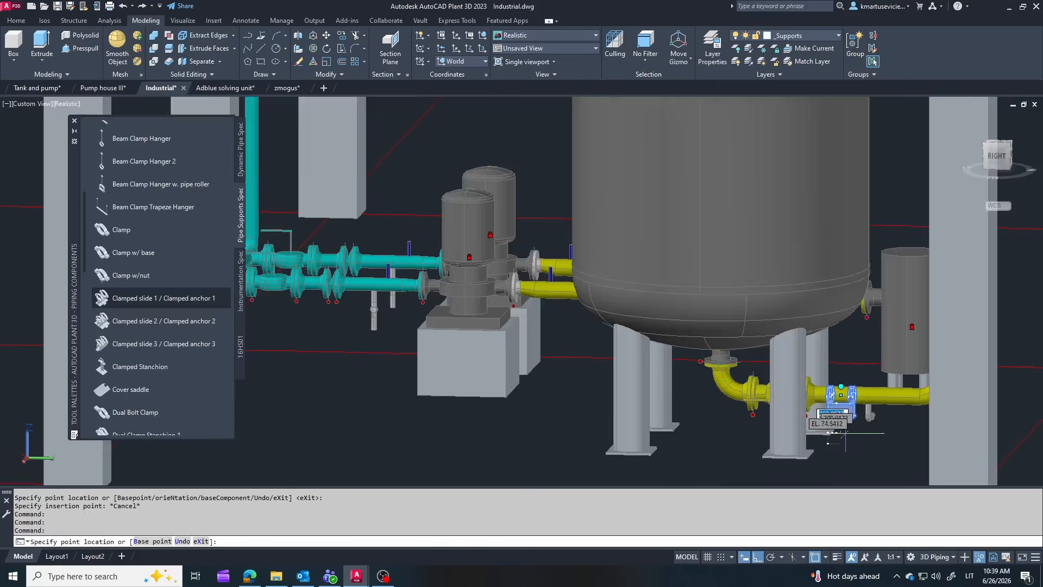
scroll(837, 429, "up", 2)
left_click(816, 431)
key("Escape")
scroll(831, 426, "down", 5)
middle_click_drag(888, 424, 768, 434, "shift")
left_click(123, 6)
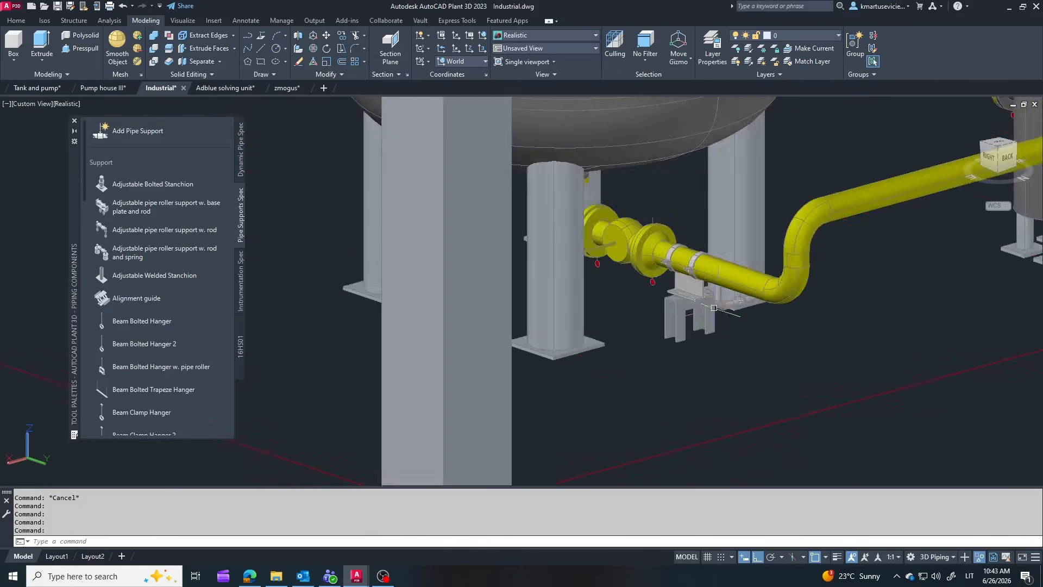
Place Clamped slide 1 / Clamped anchor 1 supports on the yellow pipes on both sides of the small vertical vessel
middle_click_drag(760, 293, 795, 296, "shift")
middle_click_drag(773, 321, 653, 311, "shift")
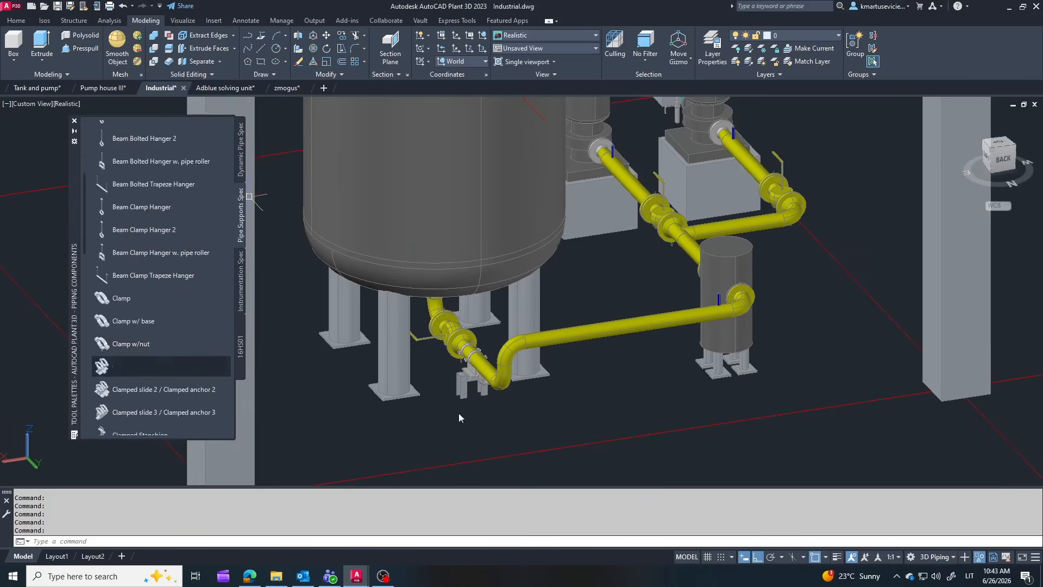
scroll(621, 315, "up", 2)
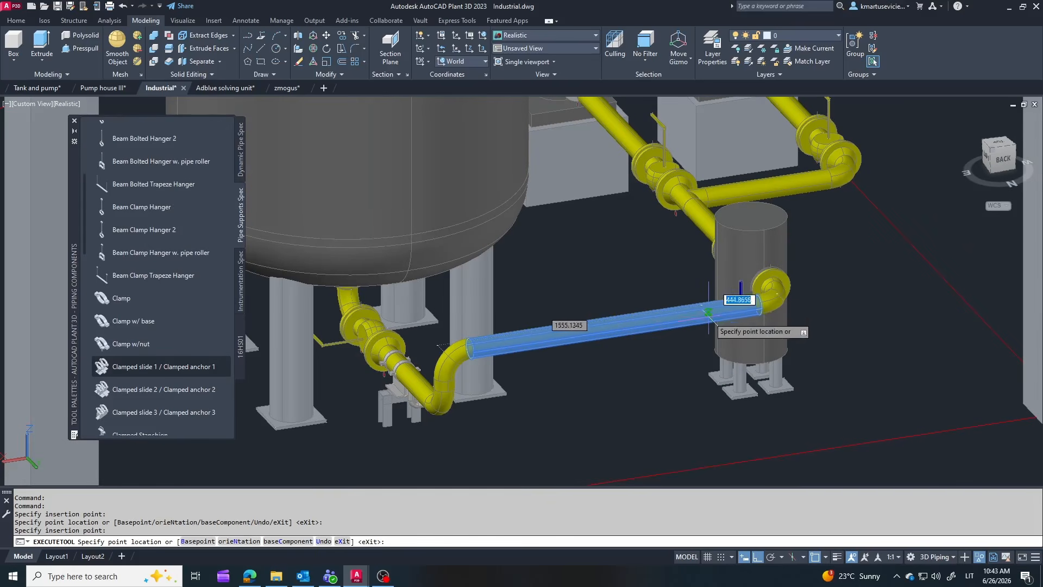
middle_click_drag(715, 409, 468, 294, "shift")
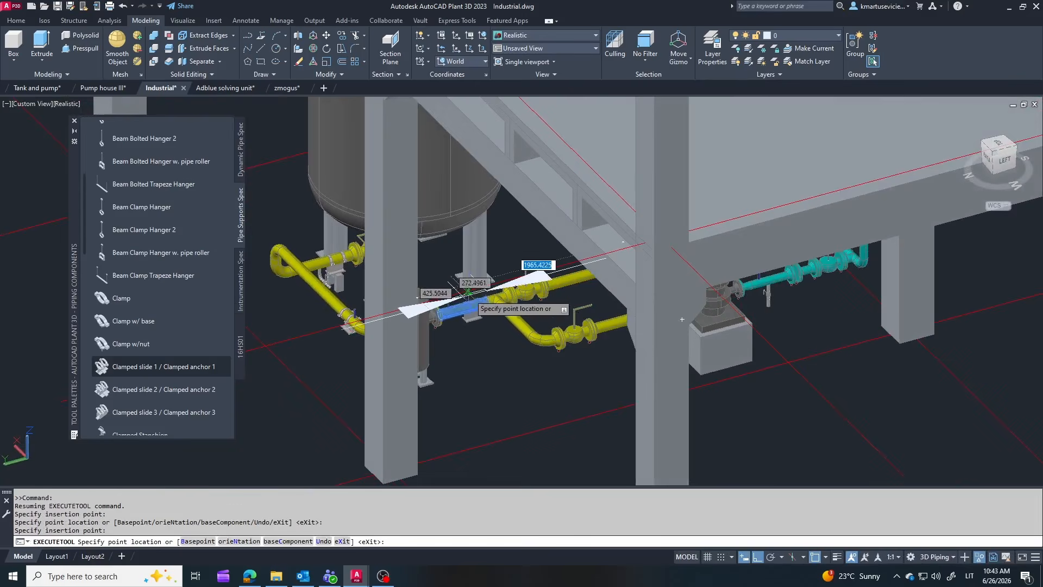
mouse_move(681, 319)
middle_mouse_down("shift")
mouse_move(647, 320)
mouse_move(668, 309)
middle_mouse_up("shift")
scroll(670, 307, "up", 3)
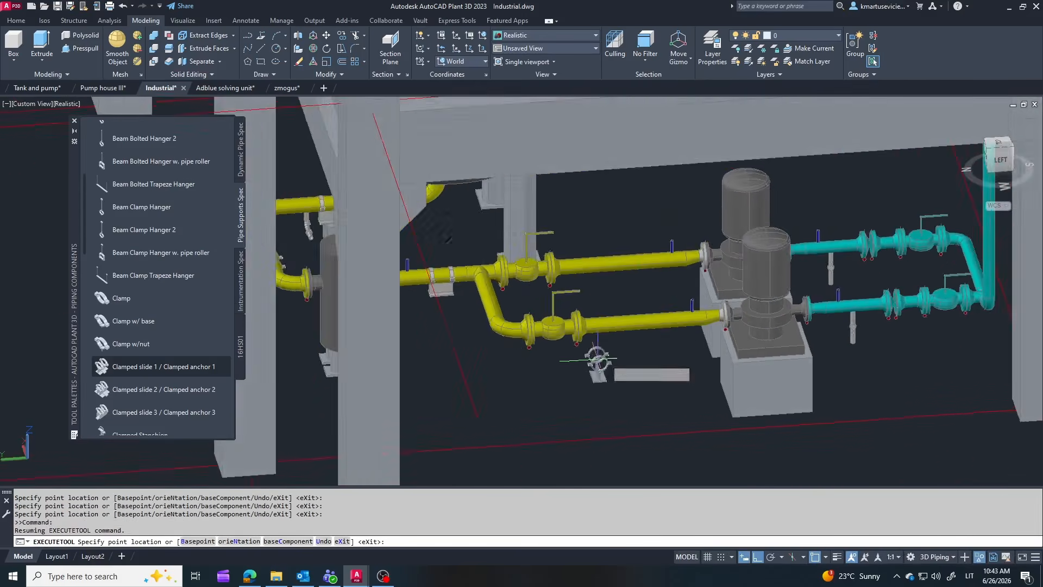
Place a Clamped slide 1 / Clamped anchor 1 support on each yellow suction pipe just before the two pumps
left_click(670, 306)
scroll(617, 353, "down", 3)
middle_click_drag(617, 354, 505, 337)
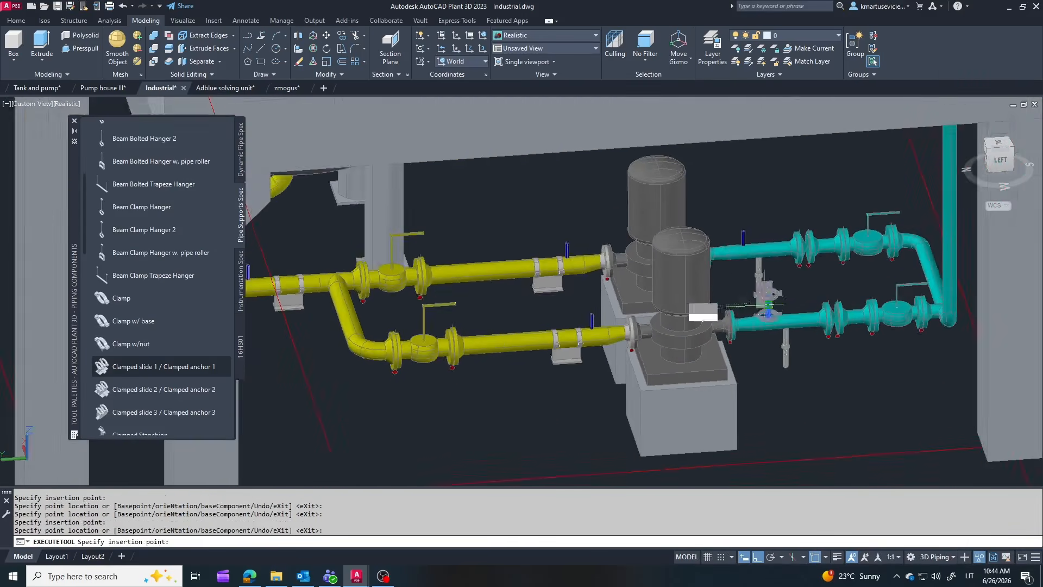
Place a Clamped slide 1 / Clamped anchor 1 support on each cyan discharge pipe just after the two pumps
scroll(795, 342, "up", 3)
middle_click_drag(796, 342, 784, 354, "shift")
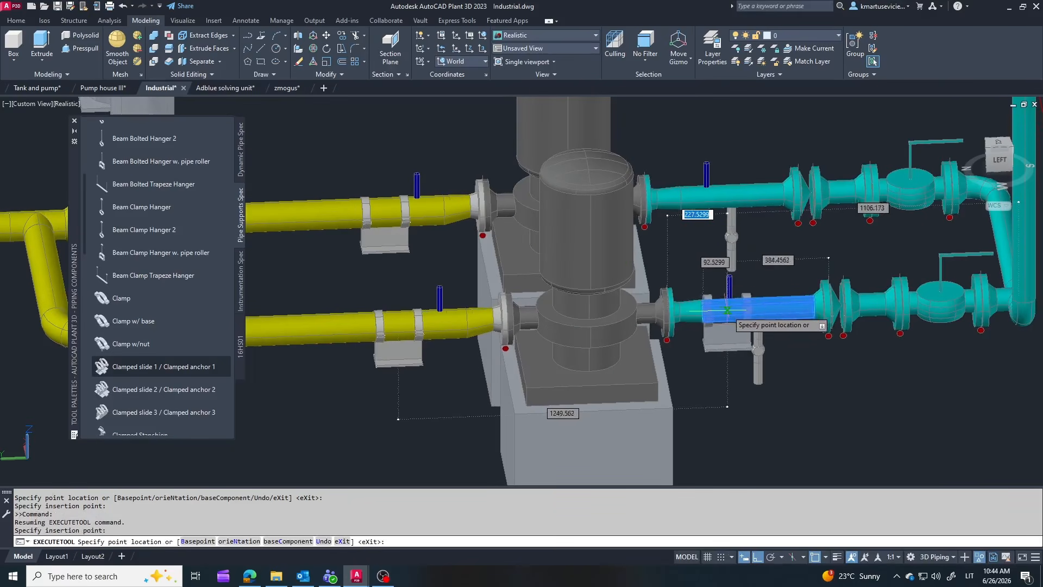
key("Escape")
scroll(705, 211, "down", 3)
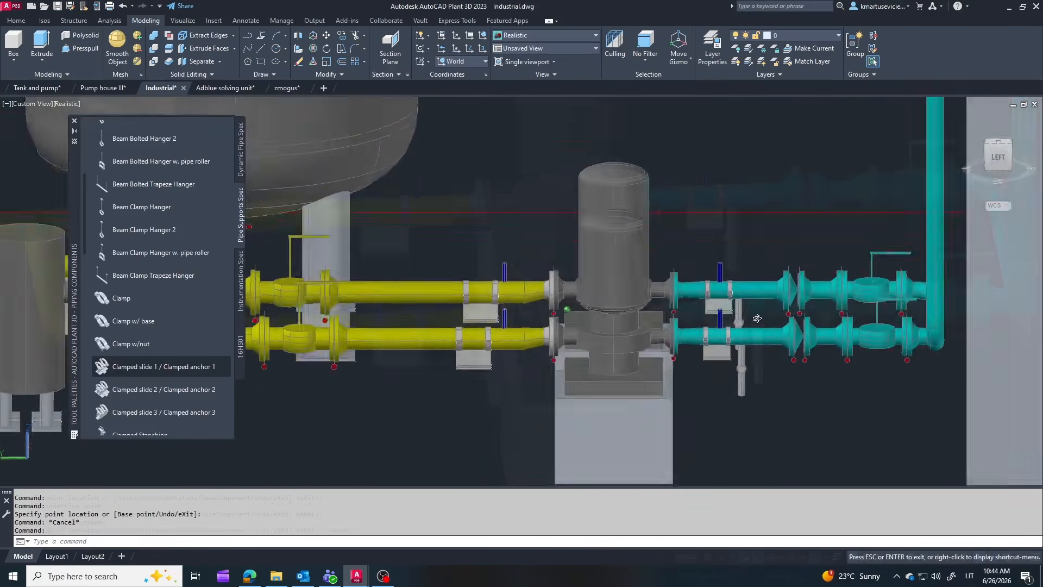
middle_click_drag(704, 212, 831, 340, "shift")
scroll(867, 325, "down", 2)
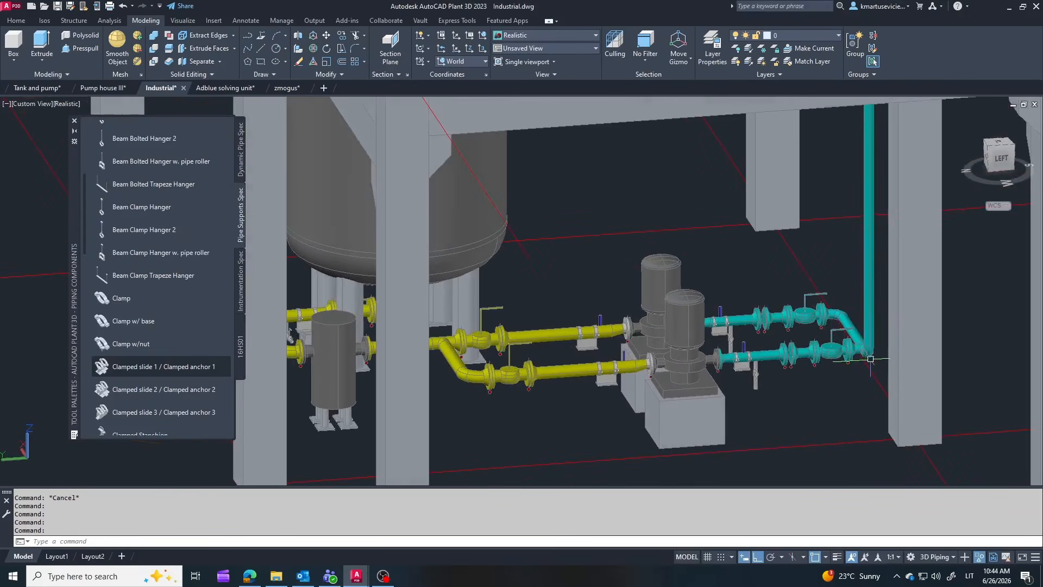
Draw a short steel channel member at the base of the column beside the cyan riser
scroll(220, 327, "down", 3)
scroll(652, 299, "up", 3)
middle_click_drag(651, 298, 882, 236, "shift")
left_click(110, 21)
left_click(75, 21)
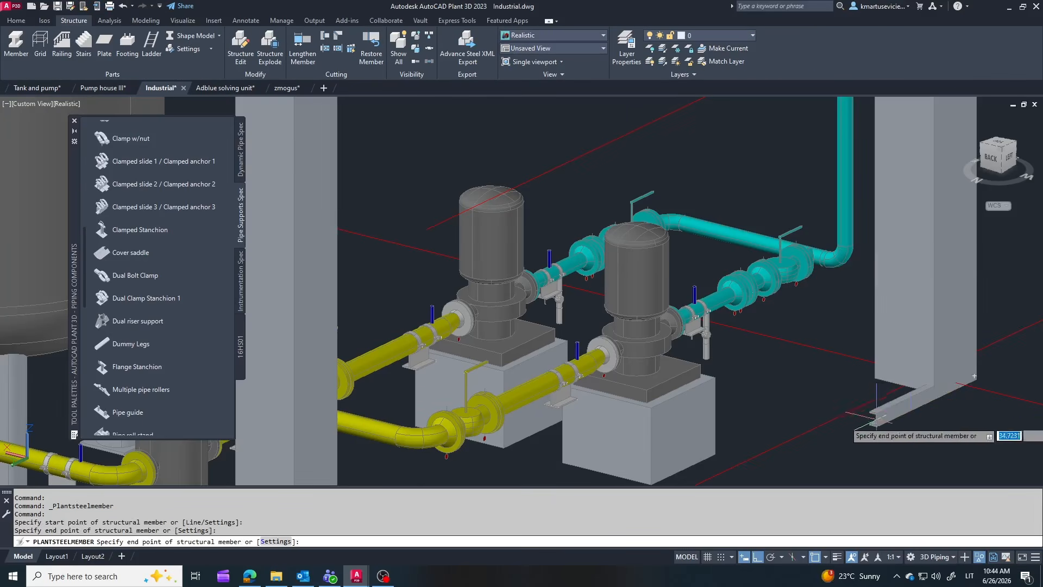
key("Escape")
Move the steel channel up beside the cyan riser, using a 900 mm displacement, and fit a riser support above it
left_click(142, 22)
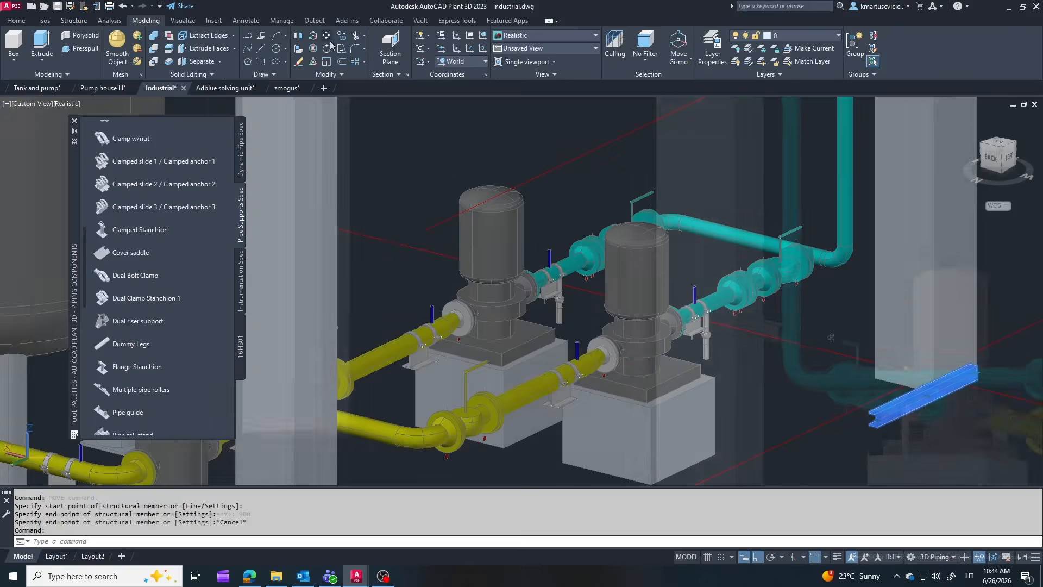
middle_click_drag(904, 366, 728, 347, "shift")
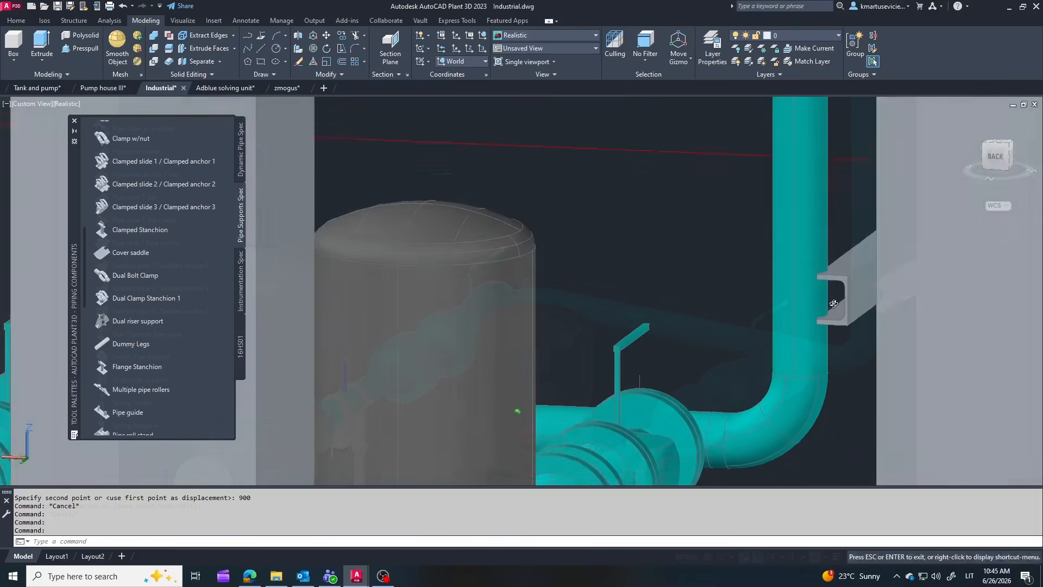
scroll(174, 351, "up", 6)
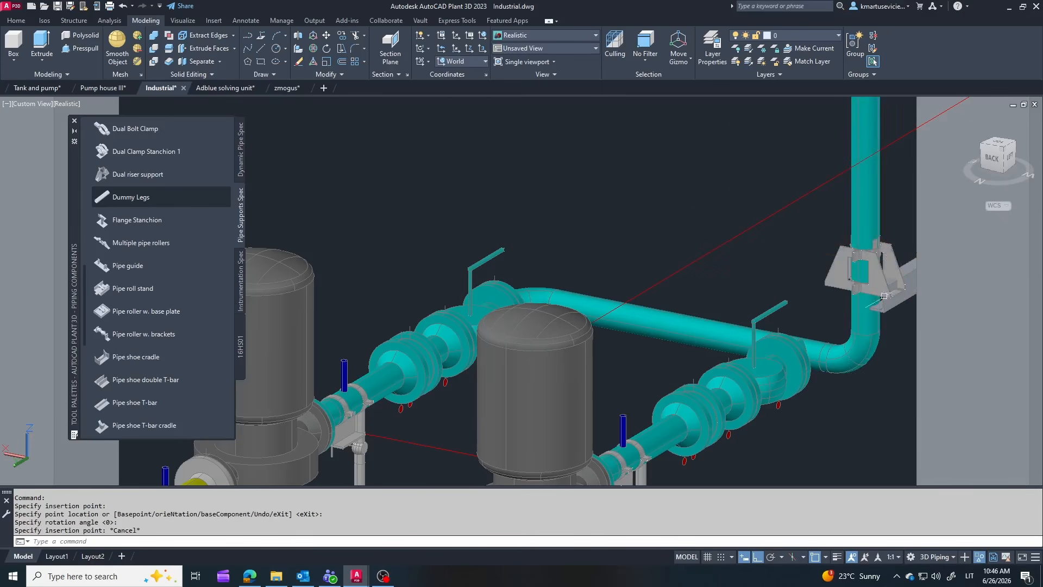
Reposition the riser support on the cyan vertical pipe so that its base rests on the steel channel
scroll(884, 296, "up", 3)
left_click(874, 265)
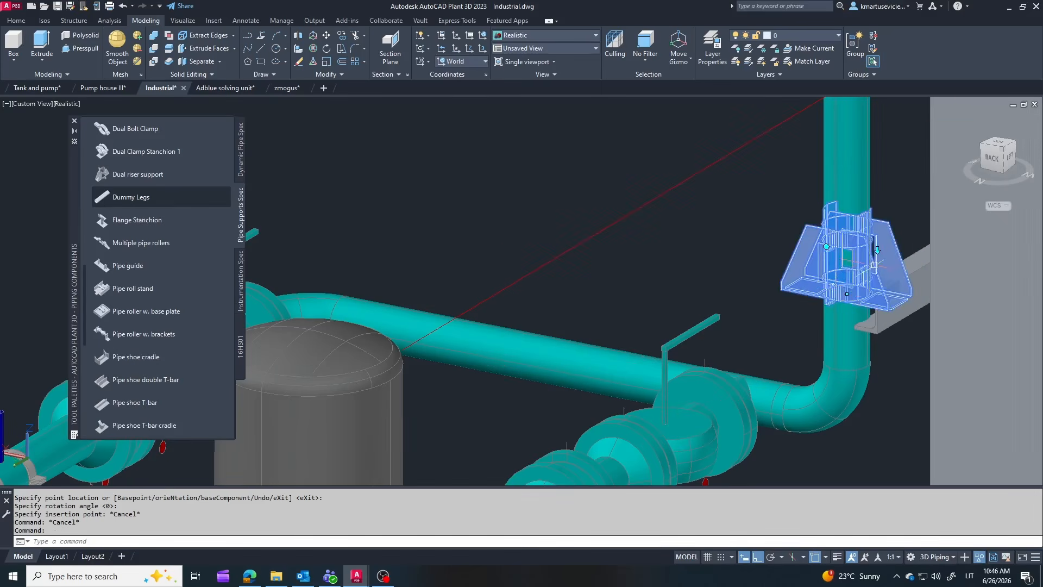
left_click(775, 232)
key("Escape")
key("Escape")
middle_click_drag(901, 331, 888, 298, "shift")
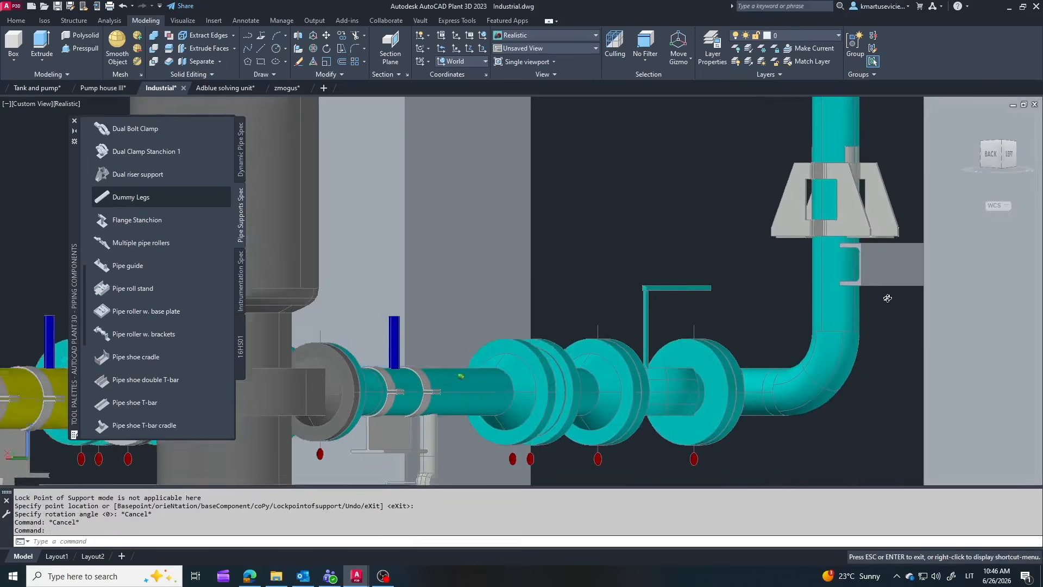
key("Escape")
scroll(772, 249, "up", 3)
left_click(629, 236)
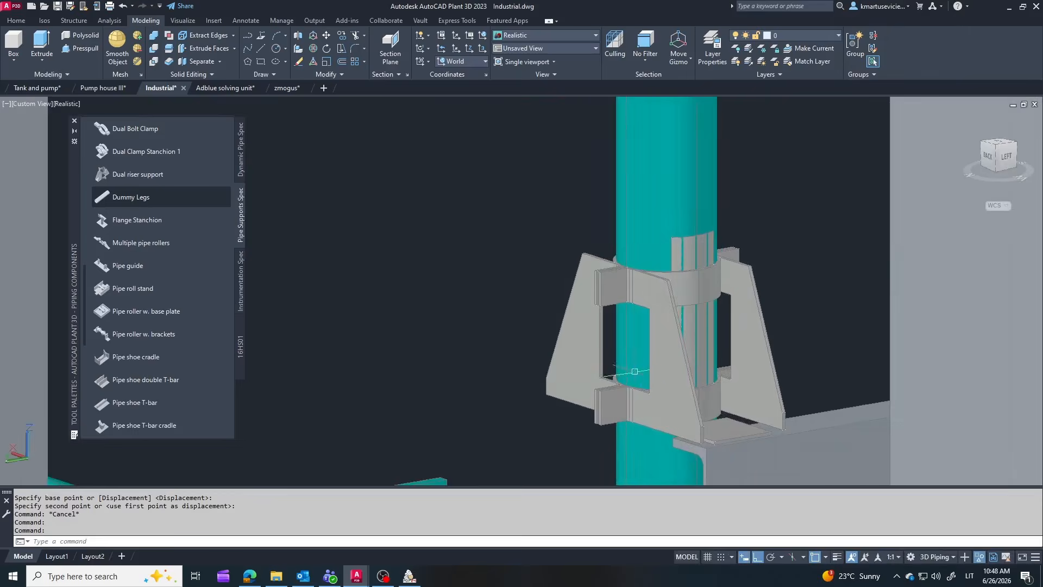
middle_click_drag(804, 347, 761, 344, "shift")
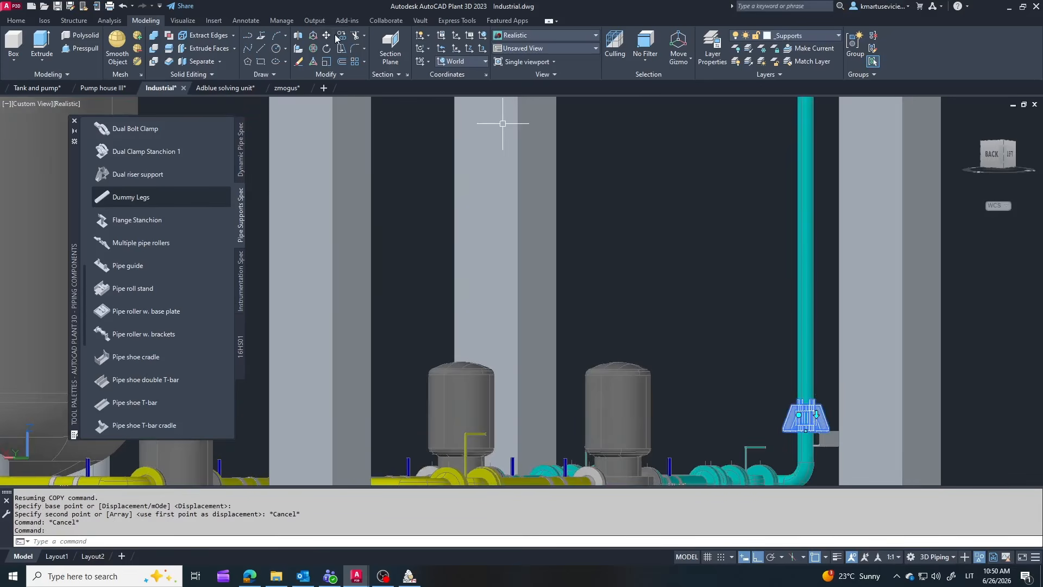
left_click(340, 36)
scroll(682, 370, "down", 5)
middle_click_drag(842, 389, 845, 381, "shift")
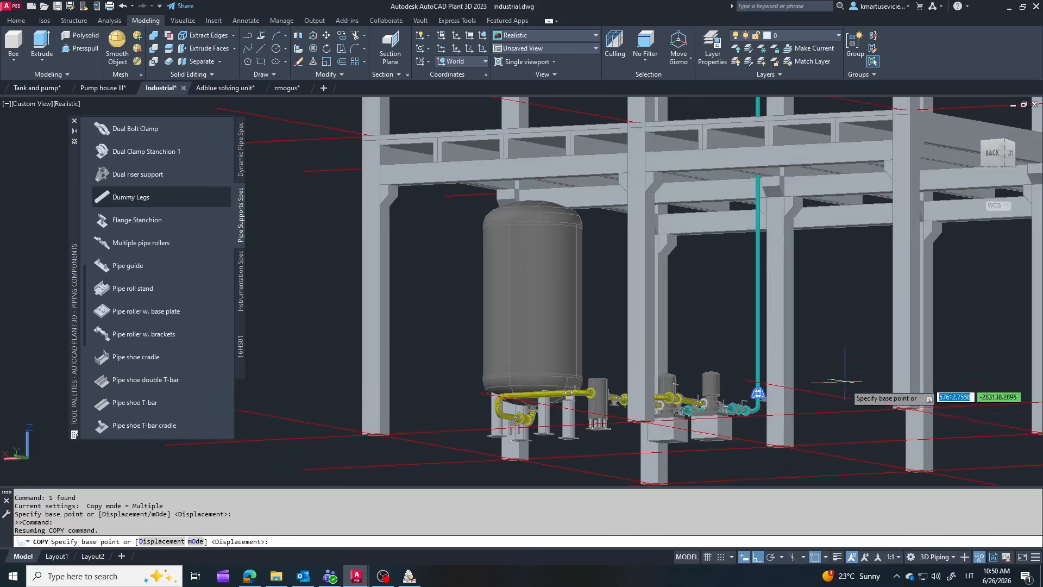
left_click(811, 467)
middle_click_drag(826, 289, 886, 299, "shift")
scroll(752, 187, "up", 5)
scroll(771, 239, "down", 6)
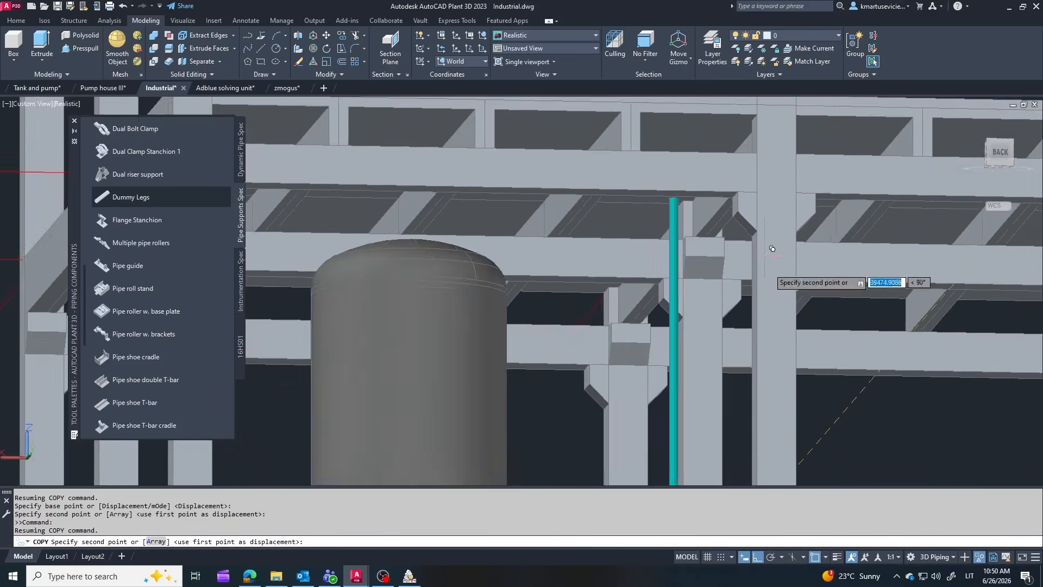
key("Escape")
middle_click_drag(780, 453, 833, 432, "shift")
scroll(831, 441, "down", 2)
middle_click_drag(774, 388, 768, 365)
scroll(767, 364, "up", 4)
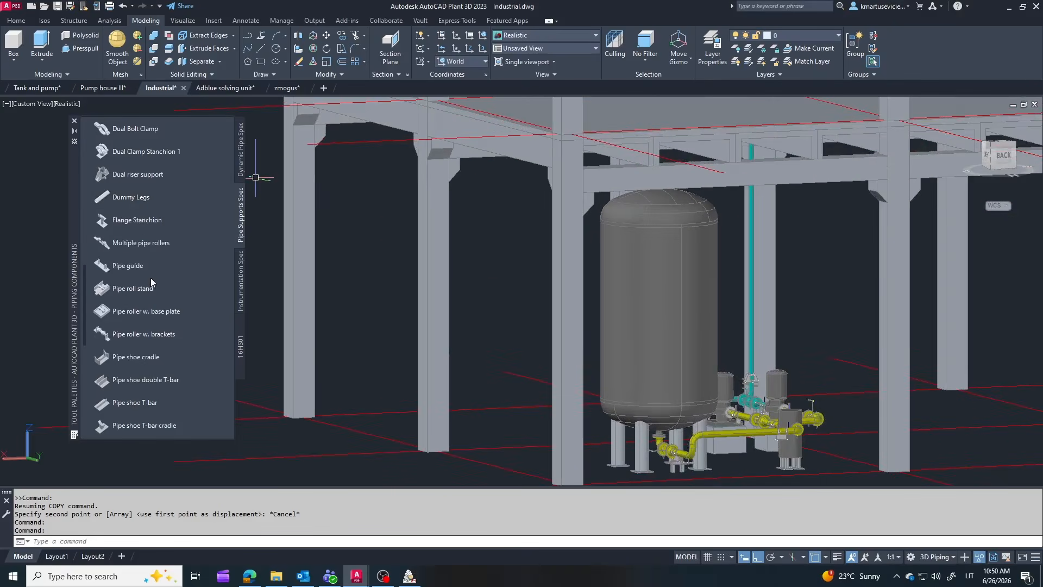
Place a Dual riser support on the cyan vertical pipe at a distance of 4000 mm along it and set its rotation
left_click(104, 175)
scroll(709, 361, "up", 3)
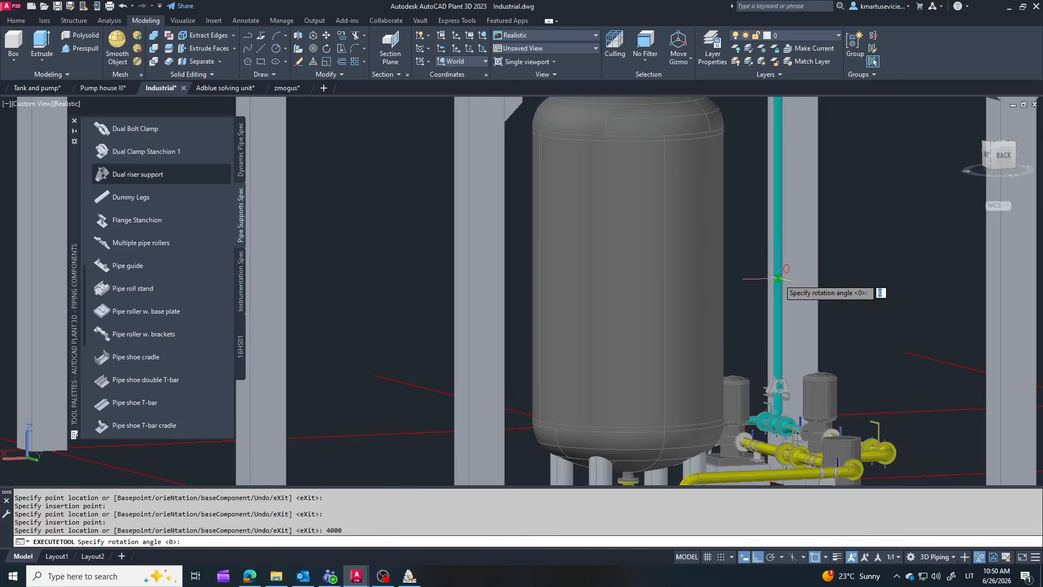
scroll(778, 278, "down", 3)
middle_click_drag(810, 209, 852, 315)
scroll(851, 316, "up", 2)
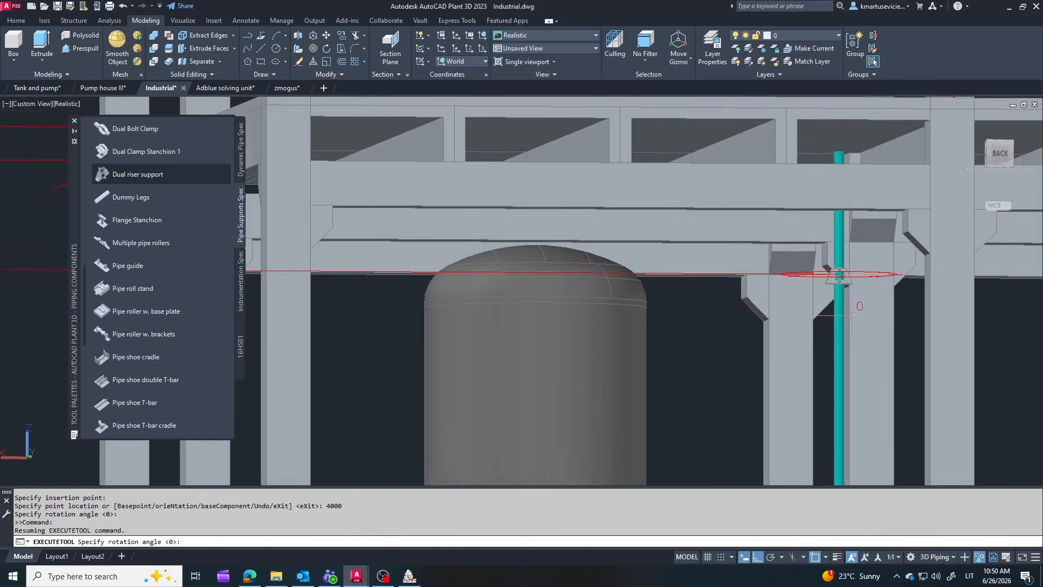
left_click(679, 345)
Place a second Dual riser support on the cyan vertical pipe at 8000 mm, set its rotation and finish placing
scroll(778, 391, "down", 3)
middle_click_drag(817, 218, 891, 249, "shift")
scroll(875, 218, "down", 3)
middle_click_drag(831, 155, 829, 219)
scroll(827, 230, "up", 1)
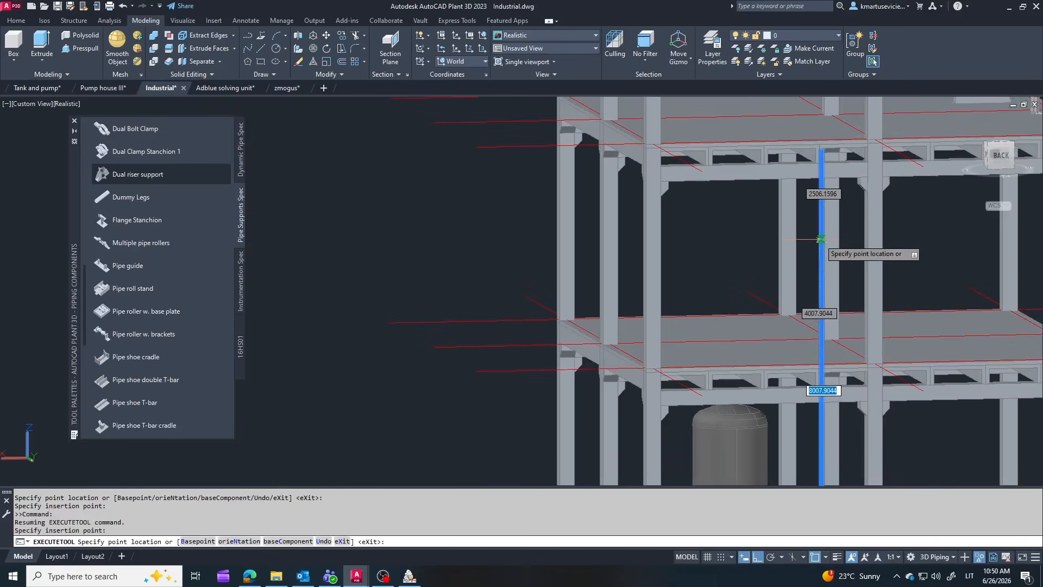
scroll(824, 273, "up", 3)
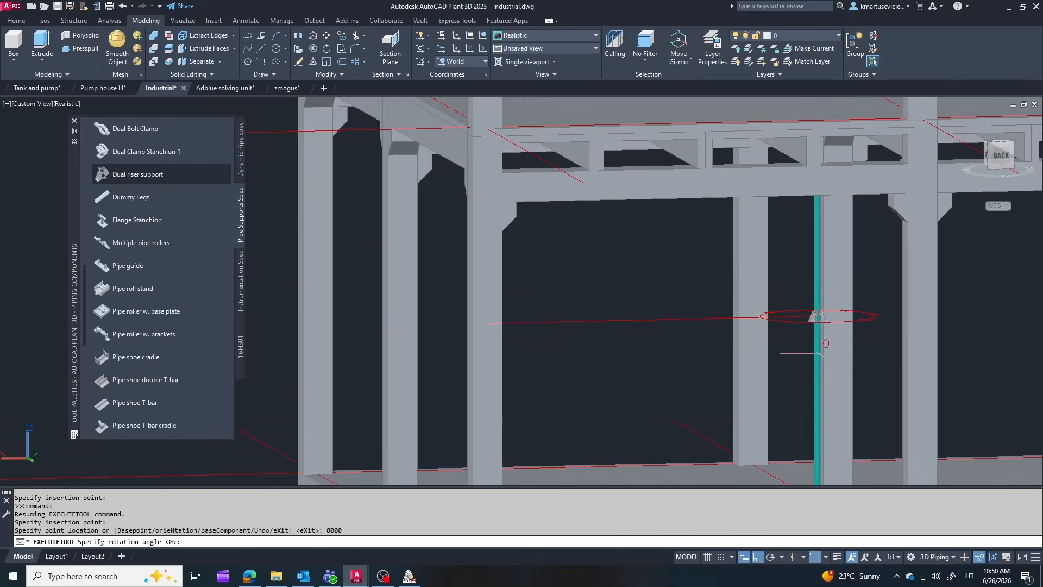
scroll(870, 327, "down", 3)
scroll(851, 242, "up", 3)
middle_click_drag(847, 260, 850, 247, "shift")
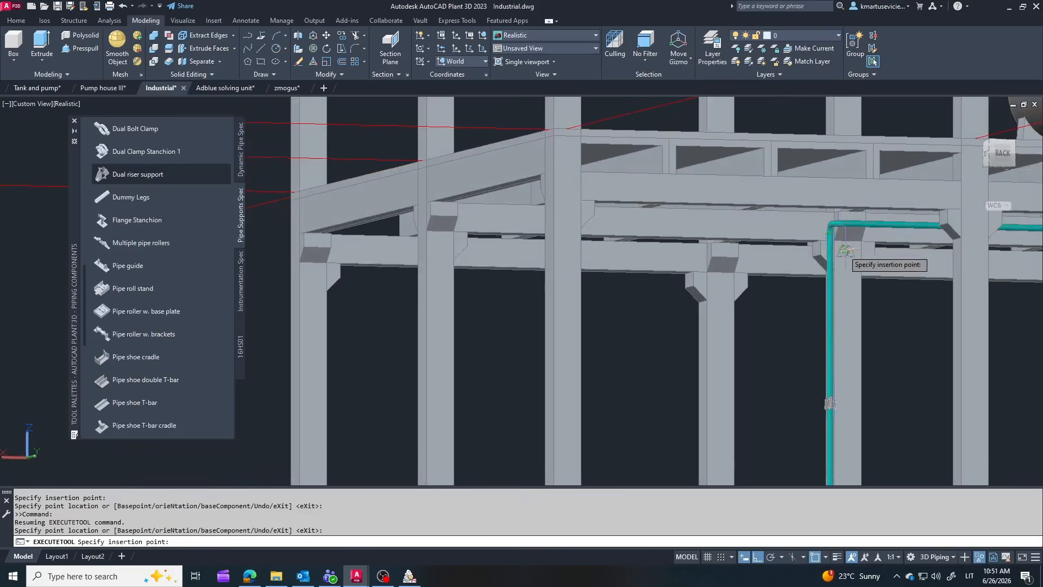
scroll(839, 246, "up", 3)
key("Escape")
scroll(782, 252, "down", 6)
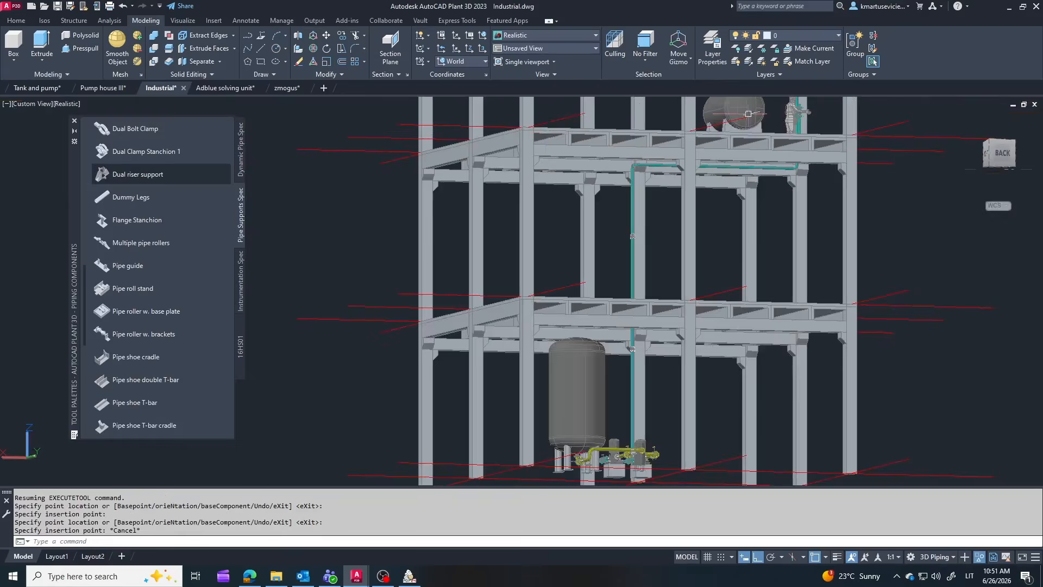
Place a Beam Bolted Hanger on the horizontal cyan pipe, 100 mm from the elbow above the riser
scroll(706, 163, "up", 4)
middle_click_drag(668, 219, 701, 218, "shift")
scroll(146, 289, "down", 5)
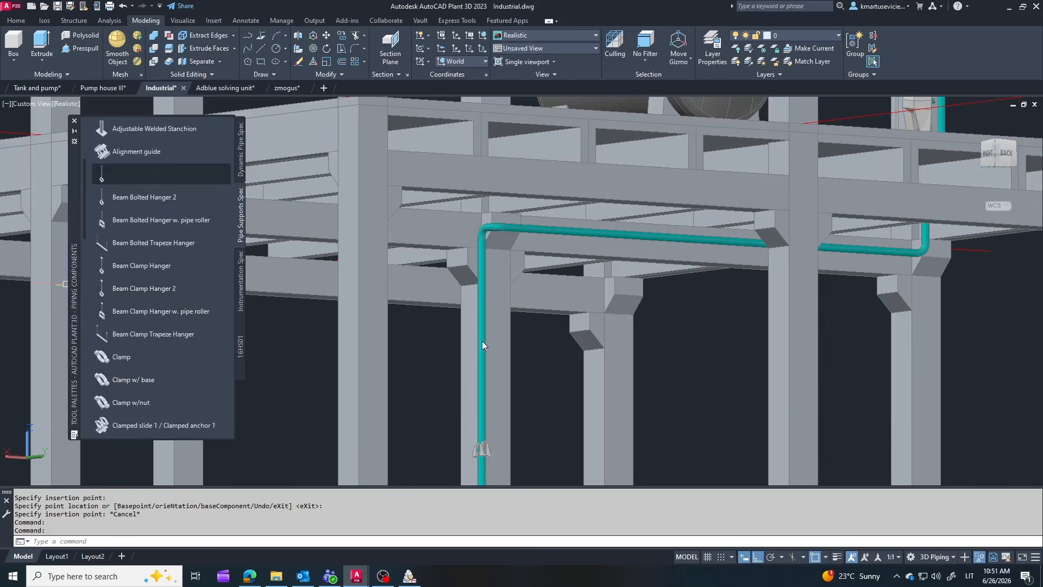
left_click(511, 220)
scroll(501, 237, "up", 5)
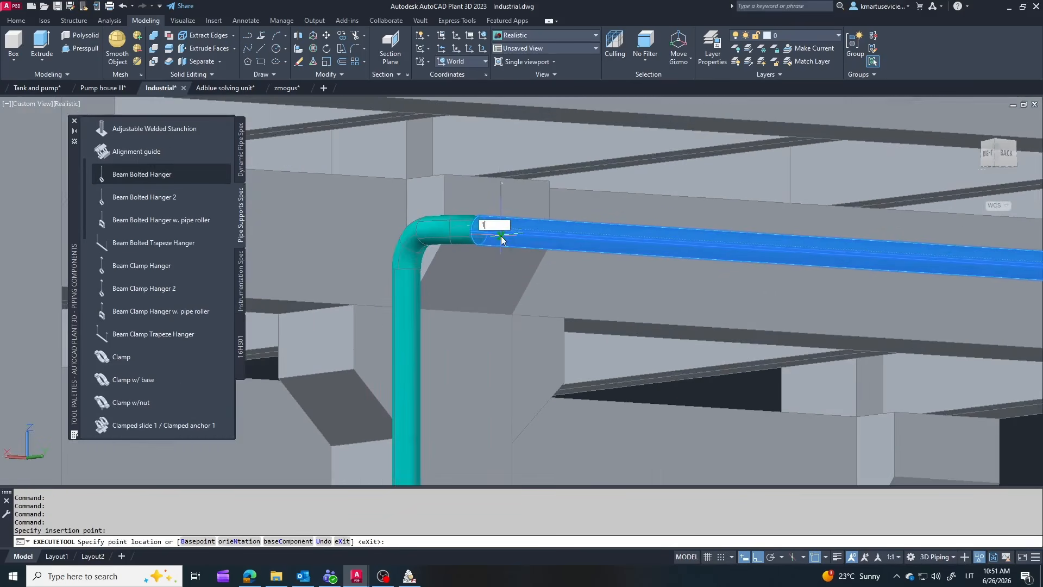
Place another Beam Bolted Hanger at the far end of the horizontal cyan pipe, 100 mm from the upward elbow
scroll(530, 240, "down", 6)
scroll(706, 304, "up", 6)
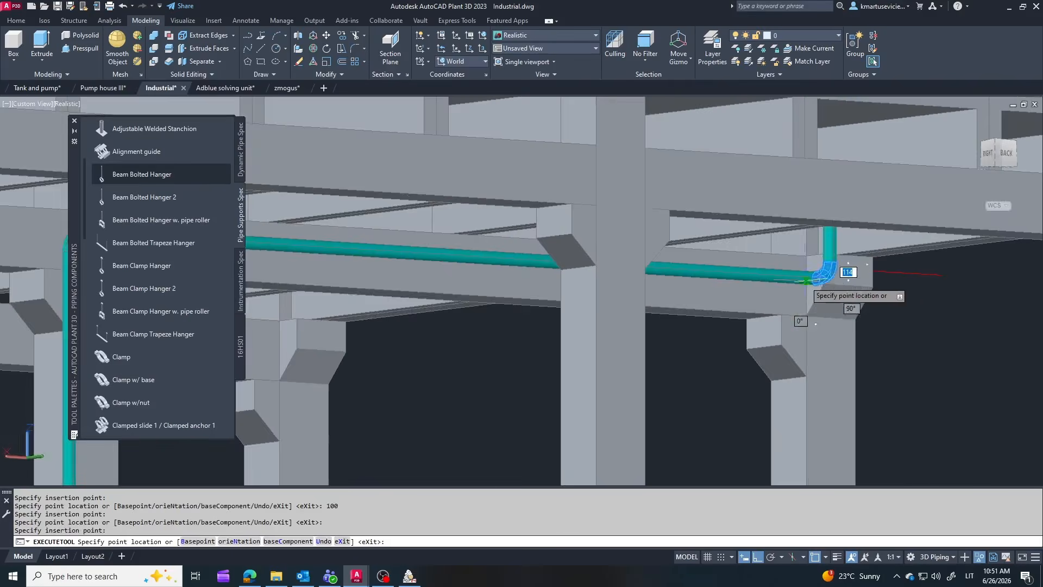
left_click(792, 297)
scroll(896, 310, "up", 3)
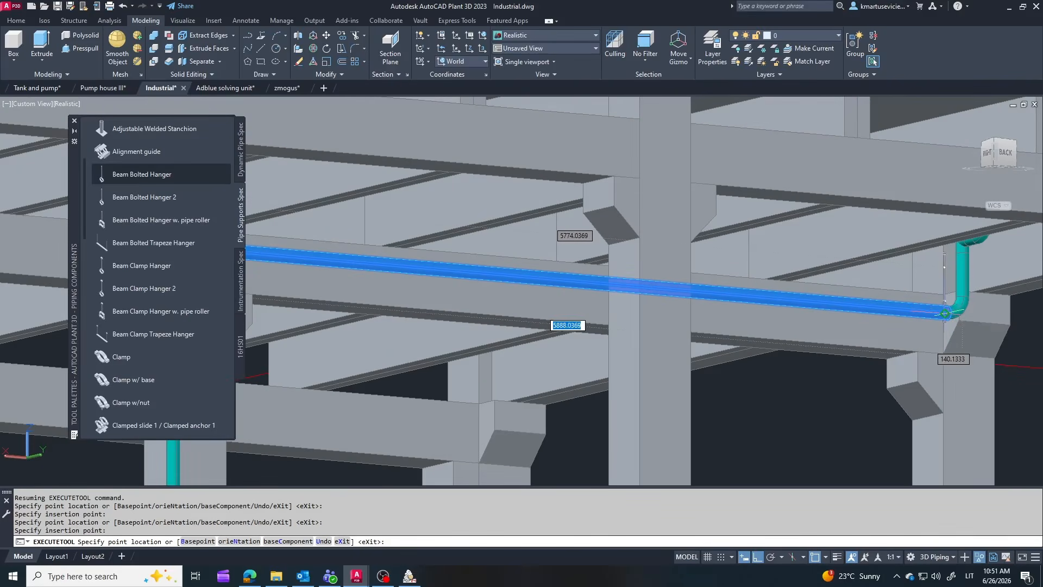
type("100")
key("Return")
Place a third Beam Bolted Hanger around the middle of the horizontal cyan pipe and finish placing hangers
middle_click_drag(945, 313, 752, 339, "shift")
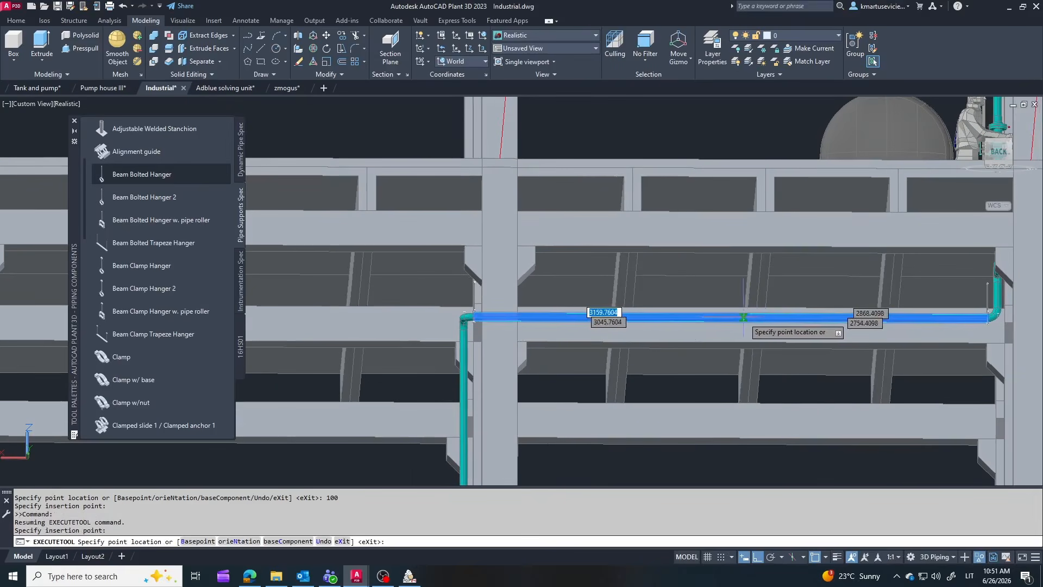
left_click(739, 317)
key("Escape")
Lengthen the rod of the middle hanger upwards towards the floor structure above
scroll(742, 282, "up", 9)
scroll(745, 268, "down", 2)
middle_click_drag(745, 272, 788, 320, "shift")
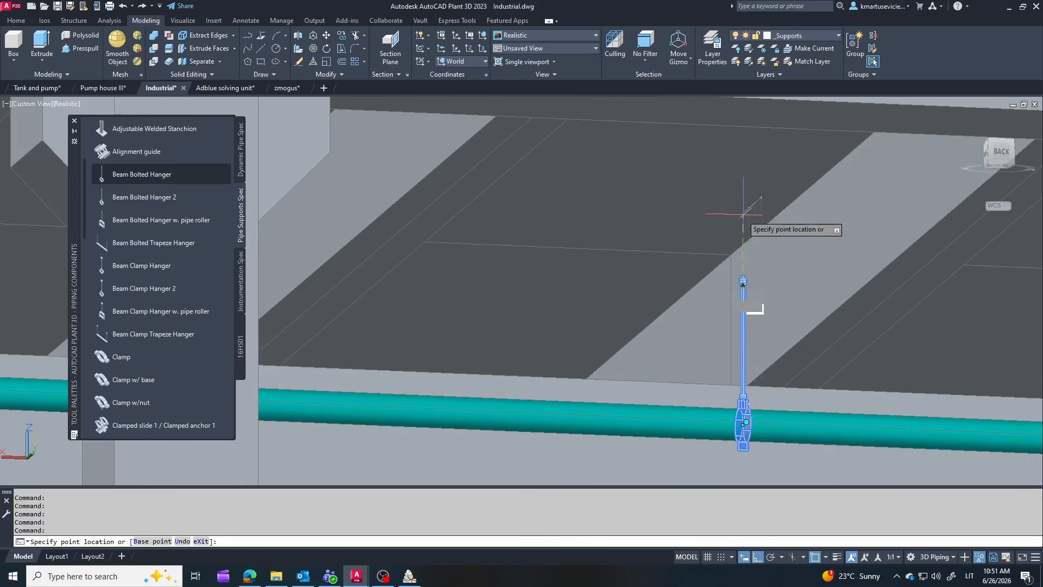
scroll(772, 308, "down", 3)
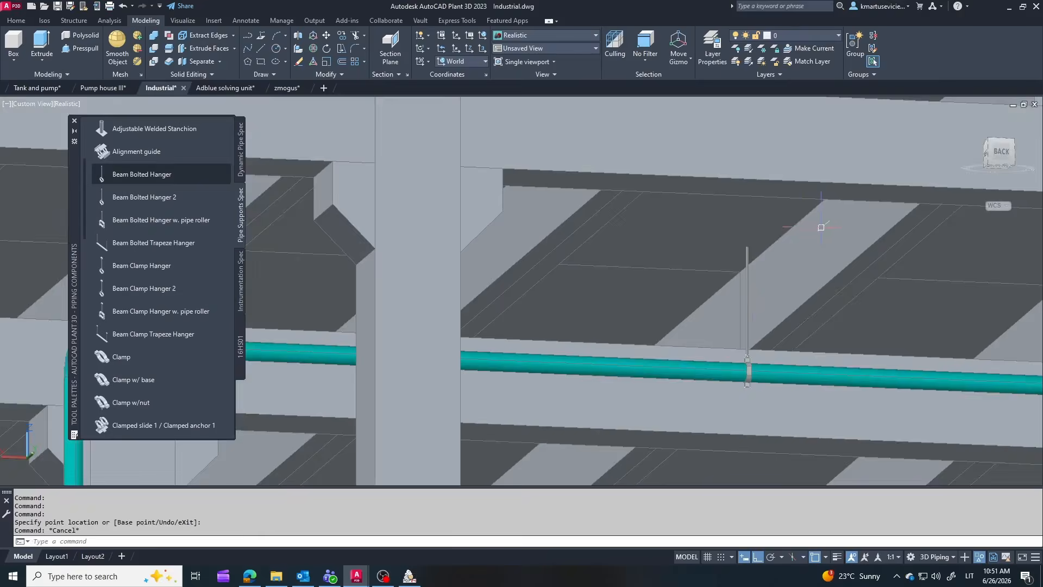
Place a Clamped slide 1 / Clamped anchor 1 support on the overhead cyan pipe beside the upper tank, near the column
middle_click_drag(821, 227, 759, 265, "shift")
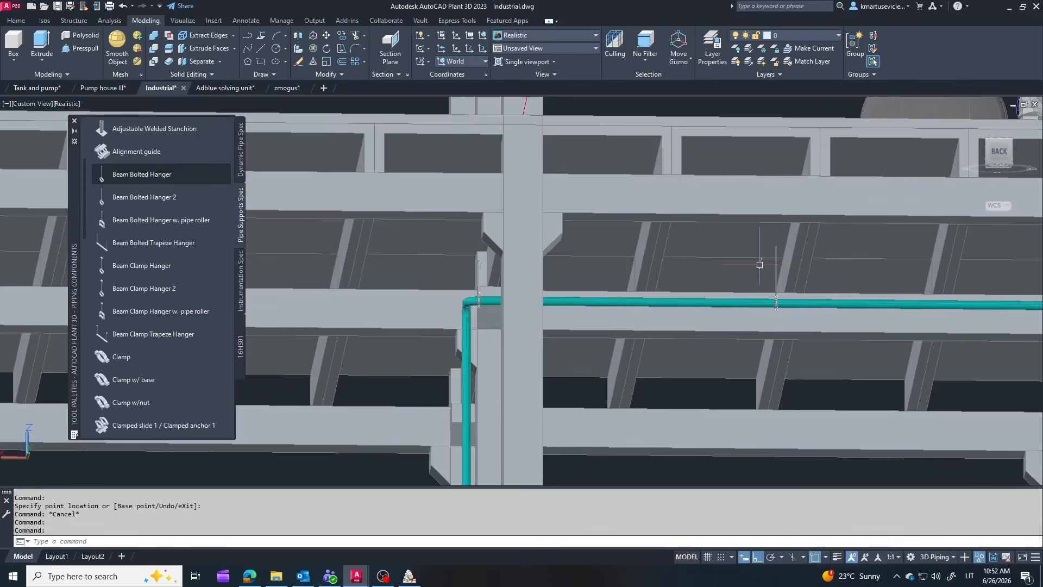
mouse_move(854, 264)
middle_mouse_down("shift")
mouse_move(873, 284)
mouse_move(849, 270)
middle_mouse_up("shift")
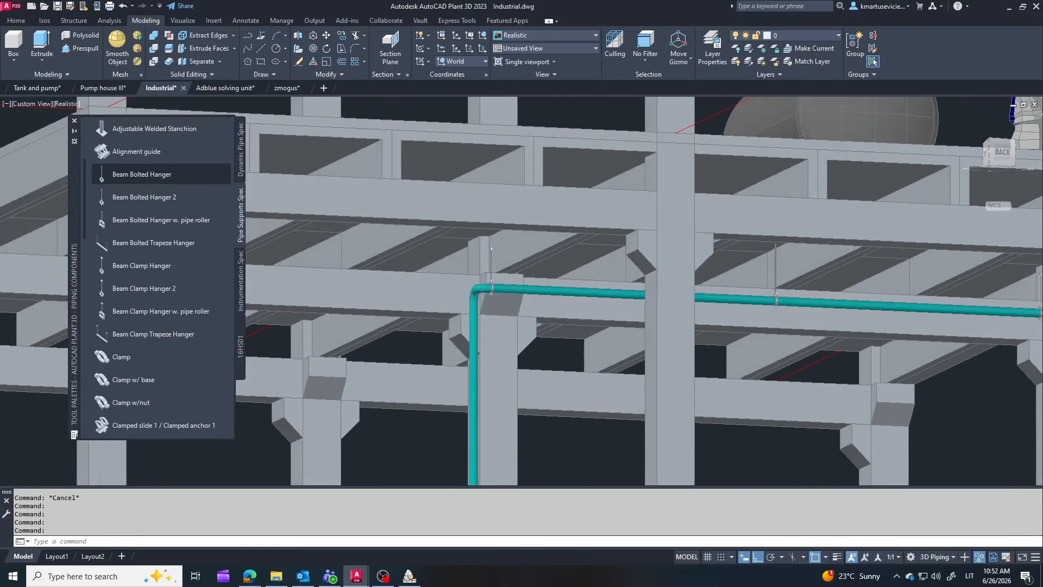
scroll(814, 246, "down", 5)
scroll(817, 243, "up", 8)
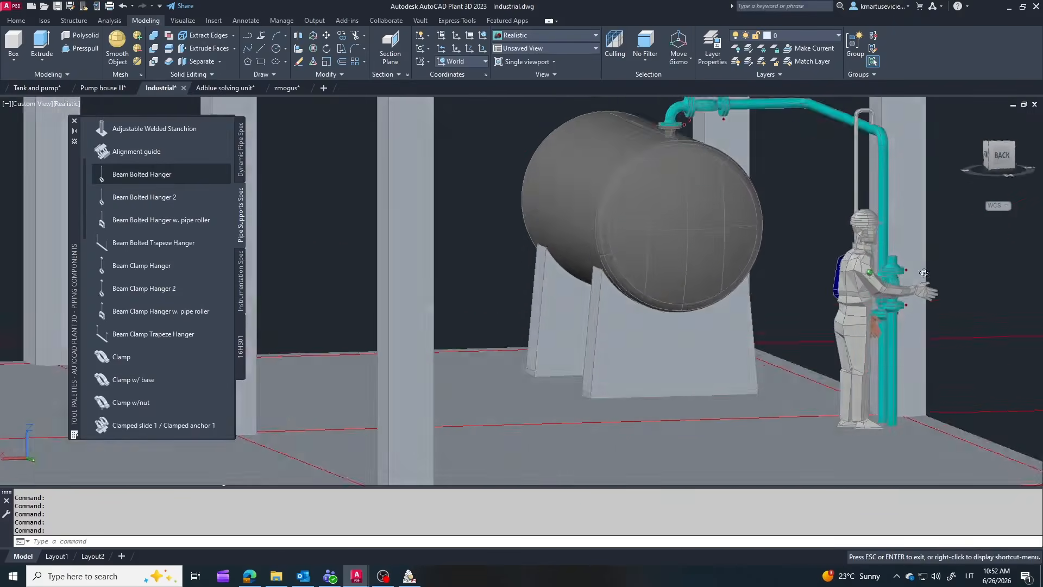
middle_click_drag(924, 261, 896, 212, "shift")
scroll(874, 187, "up", 4)
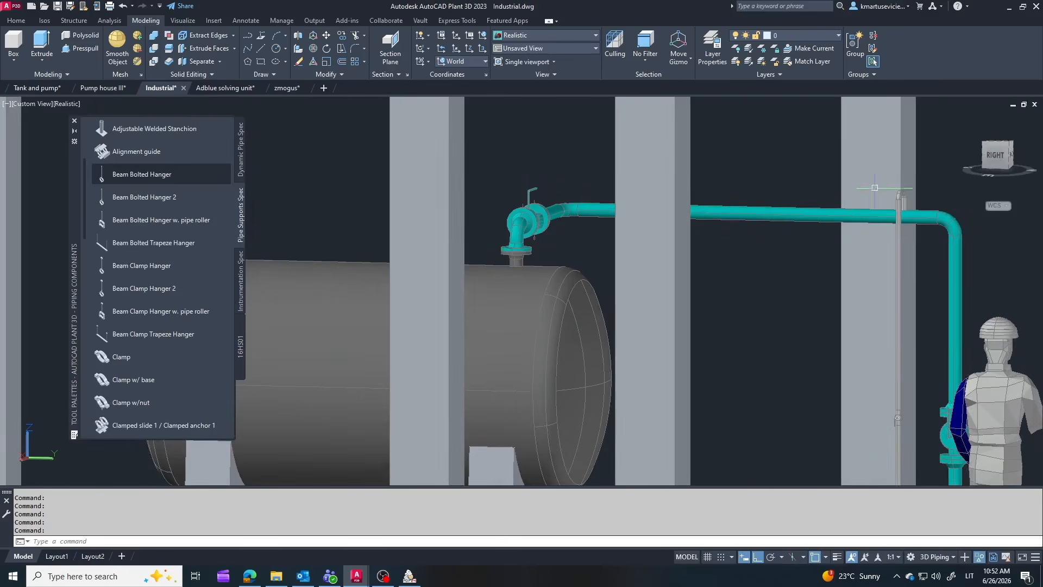
left_click(867, 215)
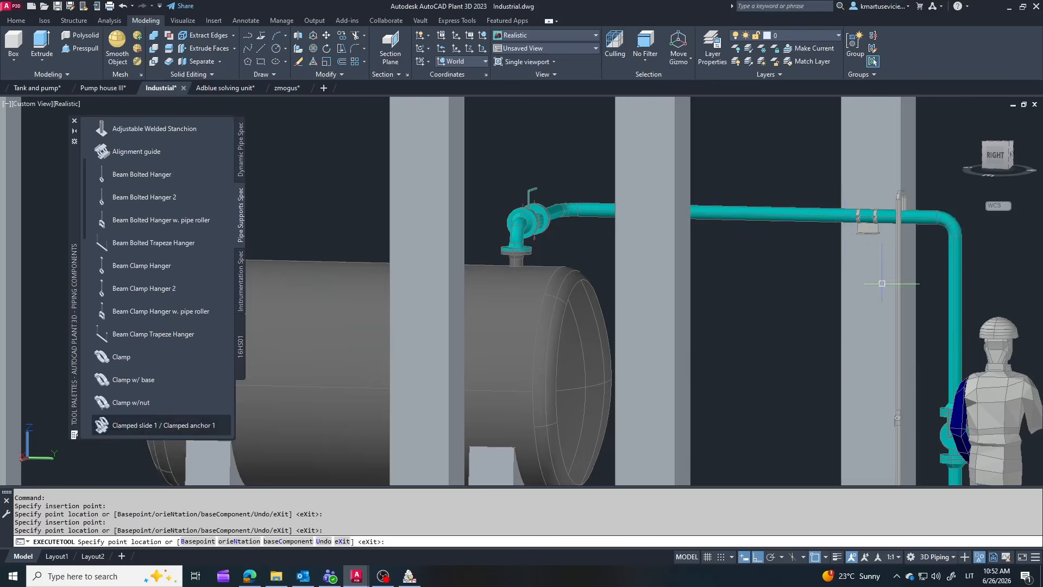
key("Escape")
Draw a steel channel member at the column, below the clamped support on the upper tank's overhead pipe
middle_click_drag(880, 279, 925, 270, "shift")
left_click(16, 20)
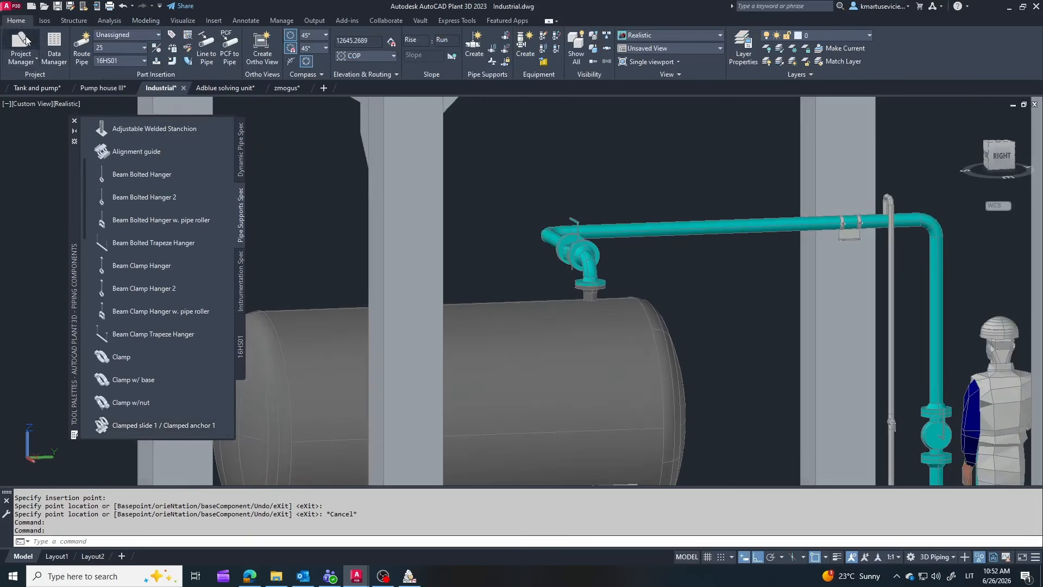
left_click(72, 20)
scroll(799, 253, "up", 4)
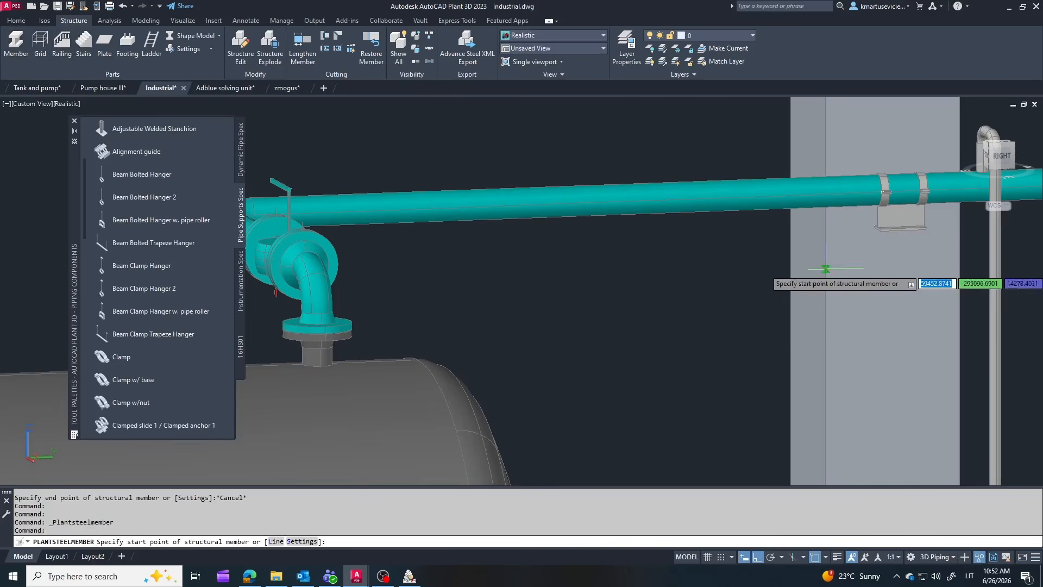
Change the new steel channel's orientation in its properties so that its flanges point downwards
right_click(874, 296)
left_click(930, 136)
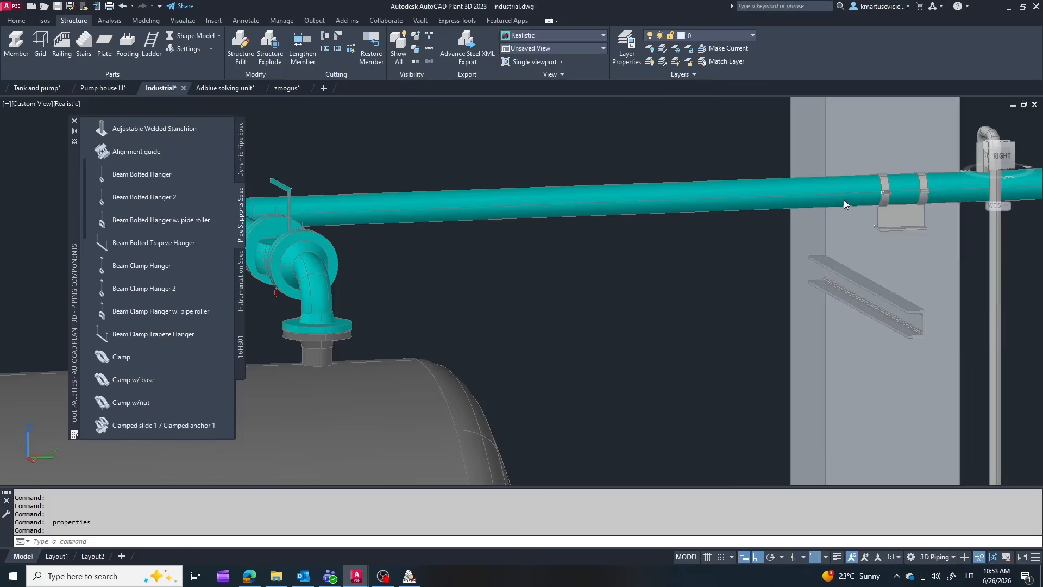
left_click(582, 378)
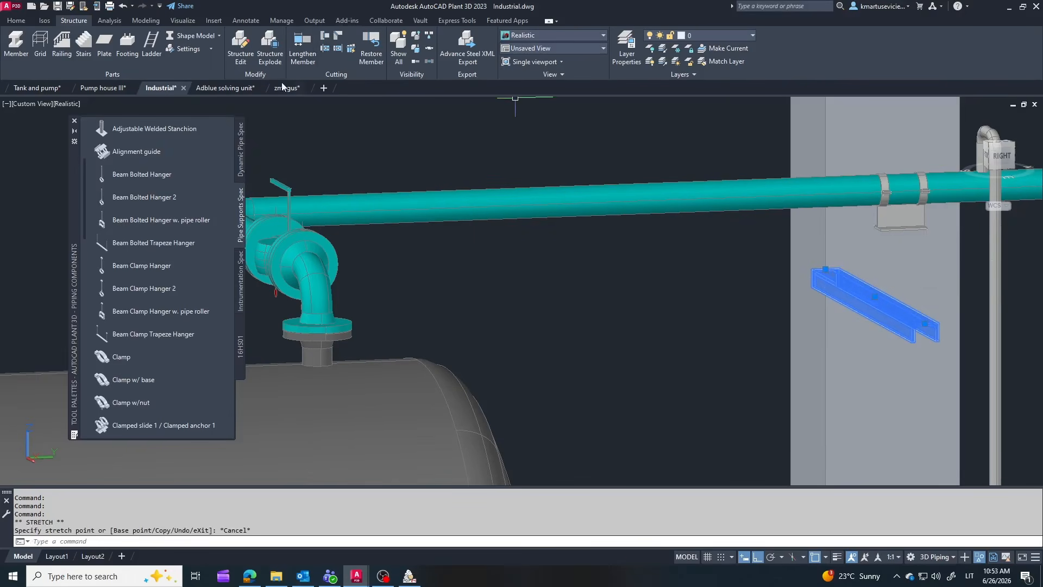
Move the steel channel 200 mm horizontally along the direction of the overhead pipe
left_click(145, 20)
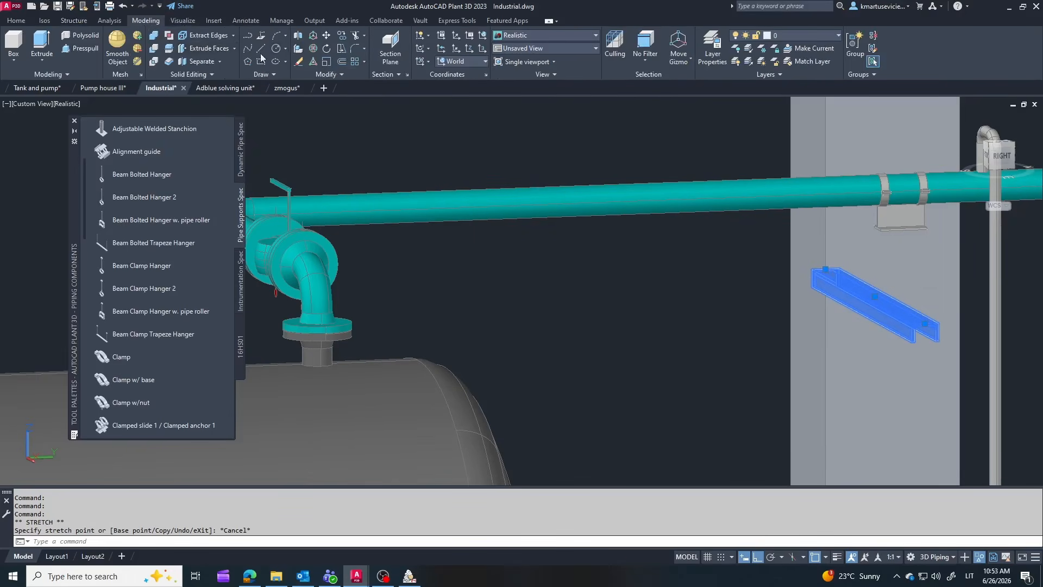
left_click(597, 342)
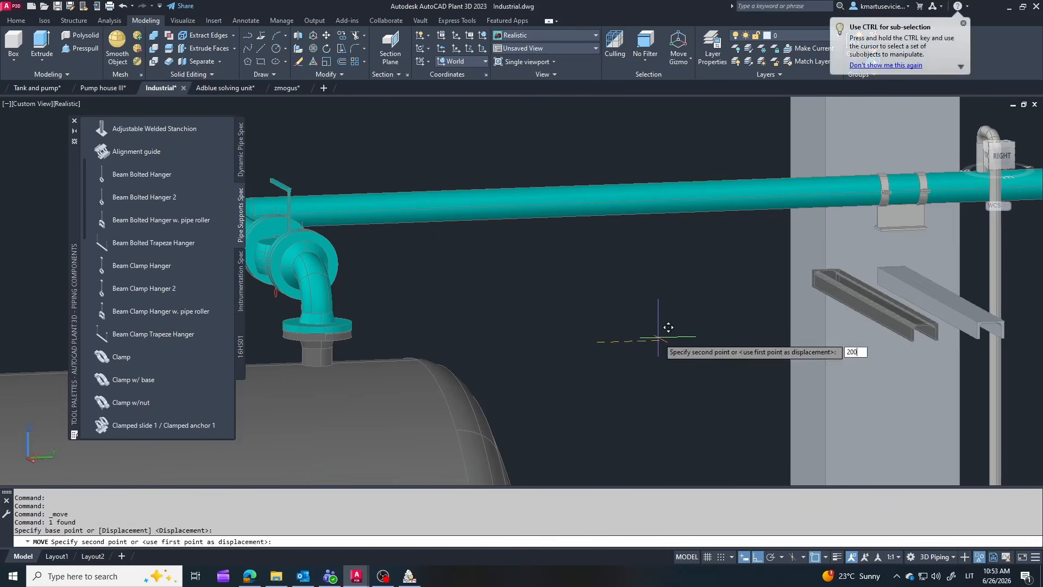
key("Return")
Shorten the steel channel beneath the clamped support by stretching its ends
middle_click_drag(966, 347, 833, 361, "shift")
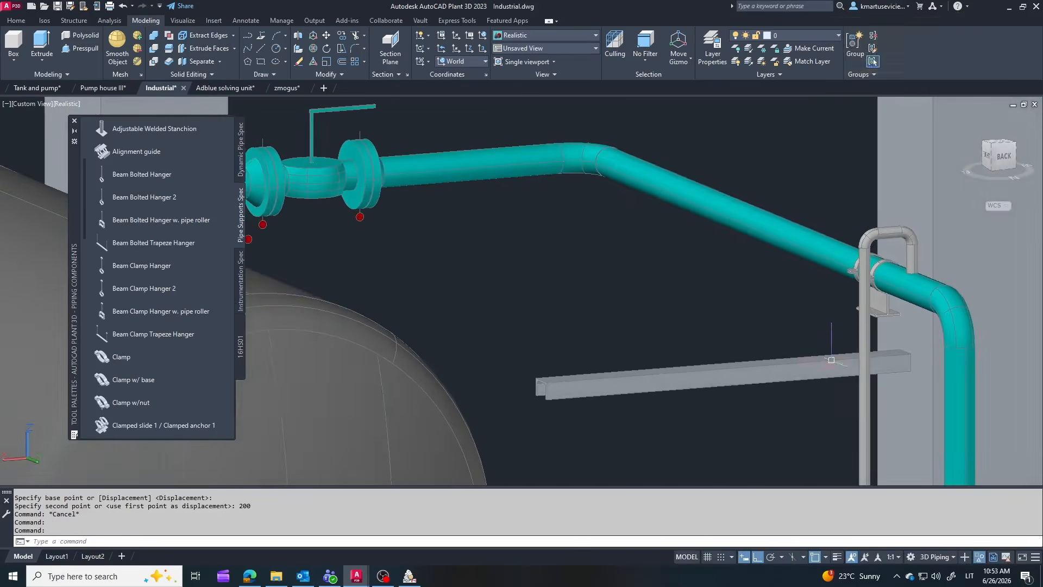
scroll(695, 379, "up", 3)
key("Escape")
left_click(755, 356)
scroll(755, 356, "down", 3)
middle_click_drag(755, 355, 477, 397)
scroll(477, 397, "up", 3)
left_click(613, 386)
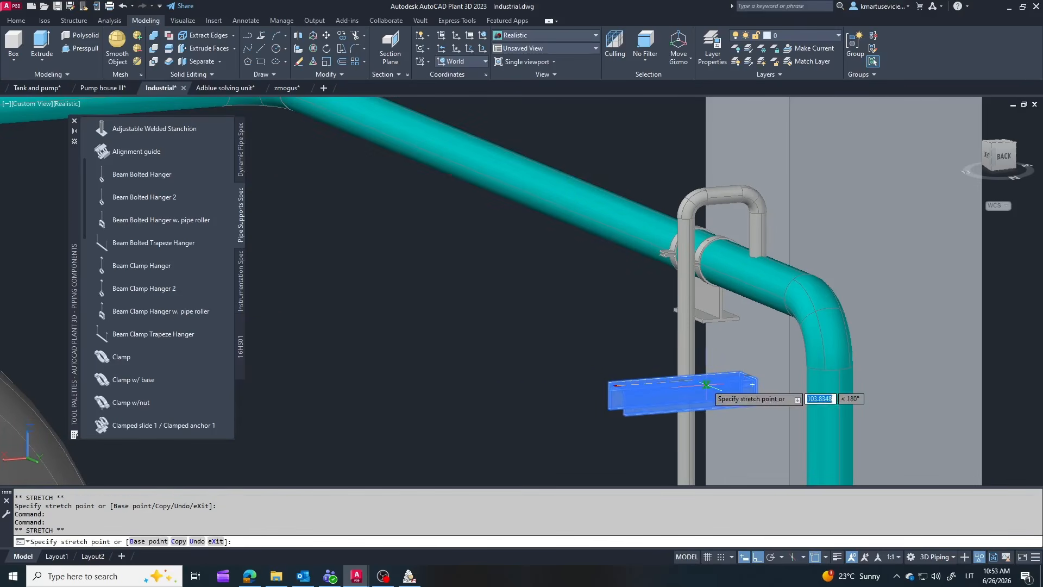
left_click(677, 381)
key("Escape")
Stretch the steel channel once more to adjust its reach from the column beneath the clamped support
scroll(764, 333, "down", 2)
middle_click_drag(764, 333, 743, 382, "shift")
scroll(743, 382, "up", 3)
left_click(704, 352)
left_click(502, 379)
scroll(755, 312, "down", 3)
key("Escape")
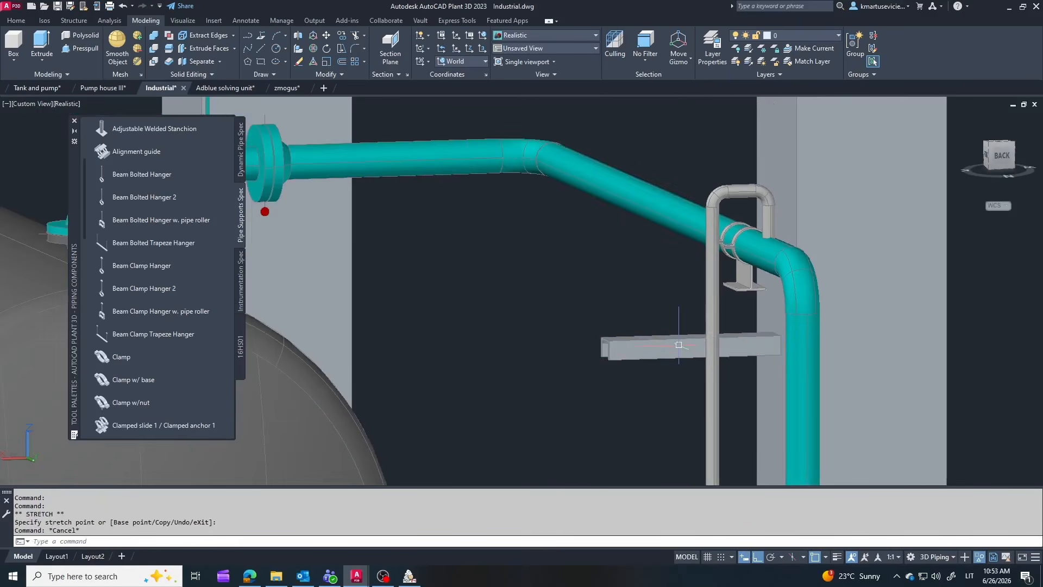
Move the steel channel straight up towards the base plate of the clamped support
left_click(326, 36)
left_click(433, 383)
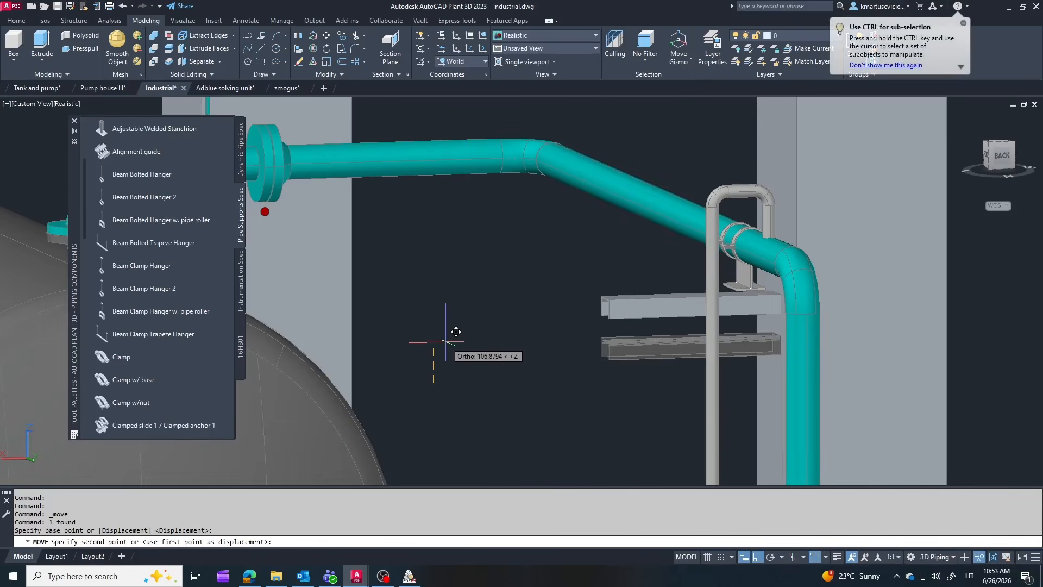
key("Return")
scroll(687, 309, "down", 2)
key("Escape")
Place a second Clamped slide 1 / Clamped anchor 1 support on the overhead cyan pipe near the tank's valve
middle_click_drag(668, 288, 970, 300, "shift")
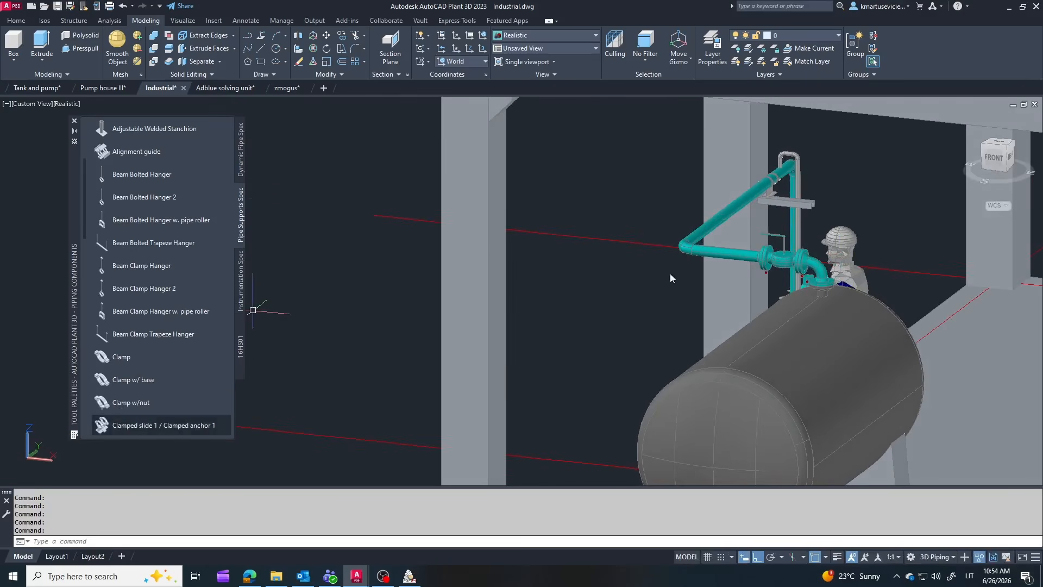
scroll(674, 271, "up", 3)
key("Escape")
middle_click_drag(809, 255, 661, 250, "shift")
scroll(717, 239, "down", 4)
key("Escape")
scroll(565, 204, "up", 4)
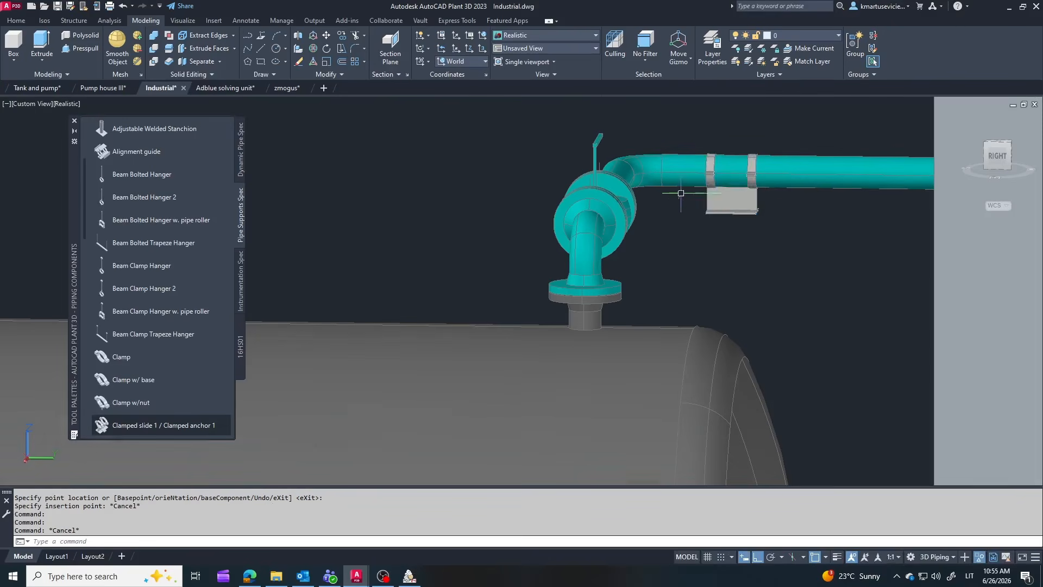
Move the second clamped support along the overhead pipe, closer to the elbow at the valve
left_click(732, 171)
left_click(694, 171)
key("Escape")
scroll(656, 210, "down", 4)
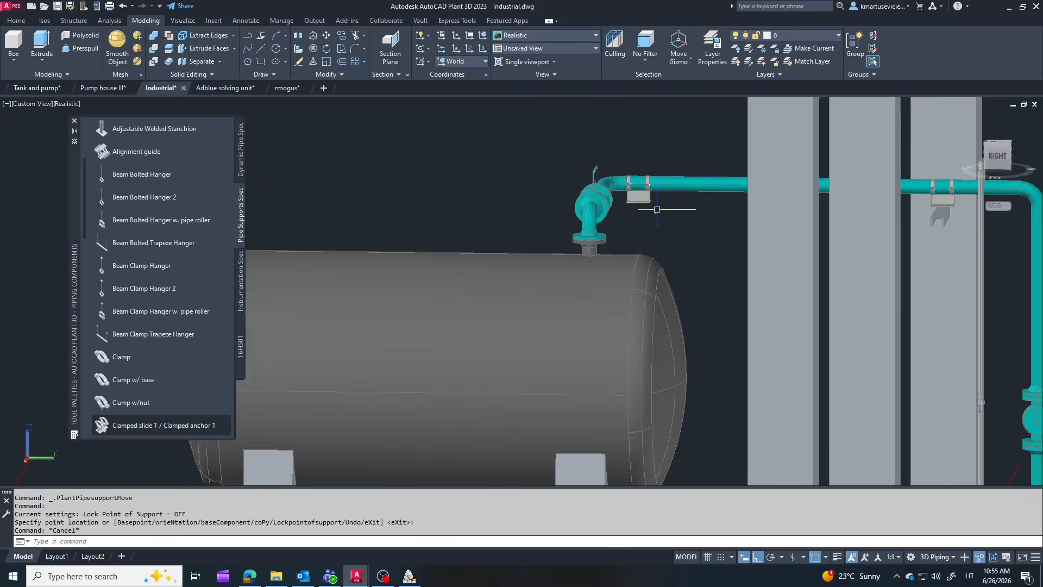
Copy the steel channel from the column to beneath the second clamped support near the upper tank's valve
middle_click_drag(819, 276, 972, 274, "shift")
key("Escape")
scroll(875, 217, "up", 3)
scroll(869, 217, "down", 2)
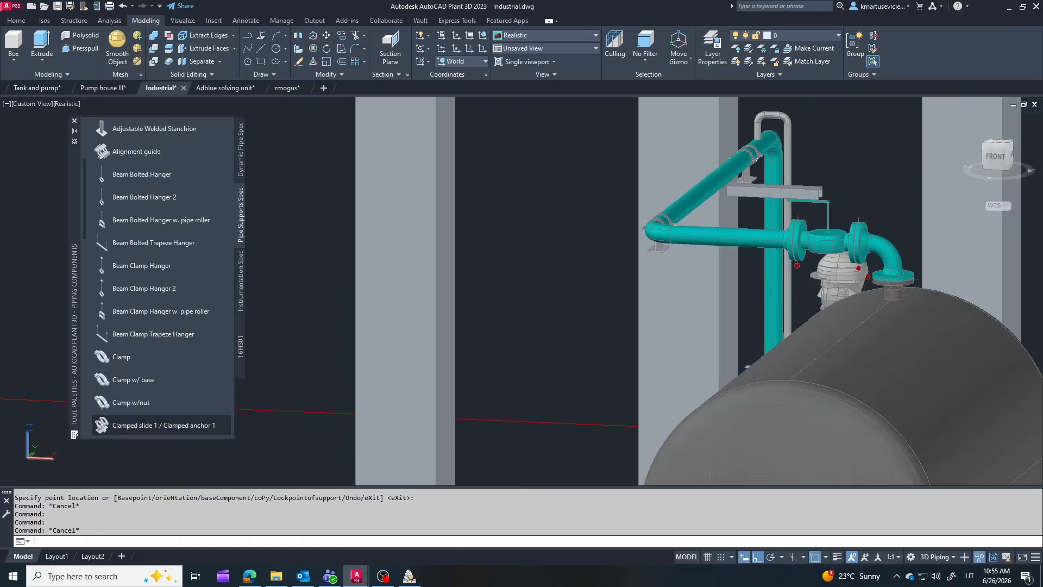
middle_click_drag(864, 218, 676, 210, "shift")
middle_click_drag(553, 134, 874, 225)
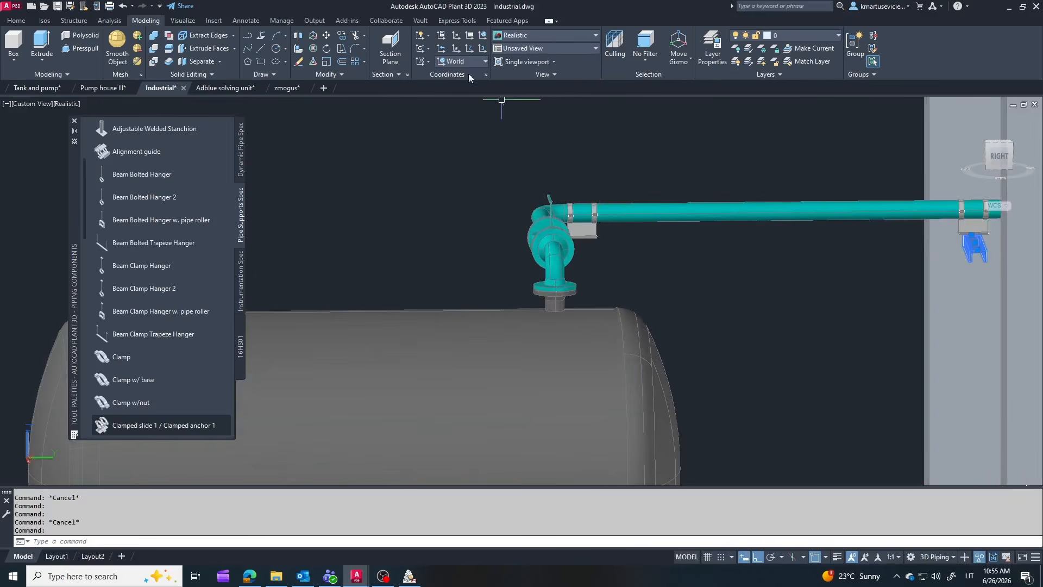
left_click(480, 126)
key("Escape")
scroll(918, 251, "down", 3)
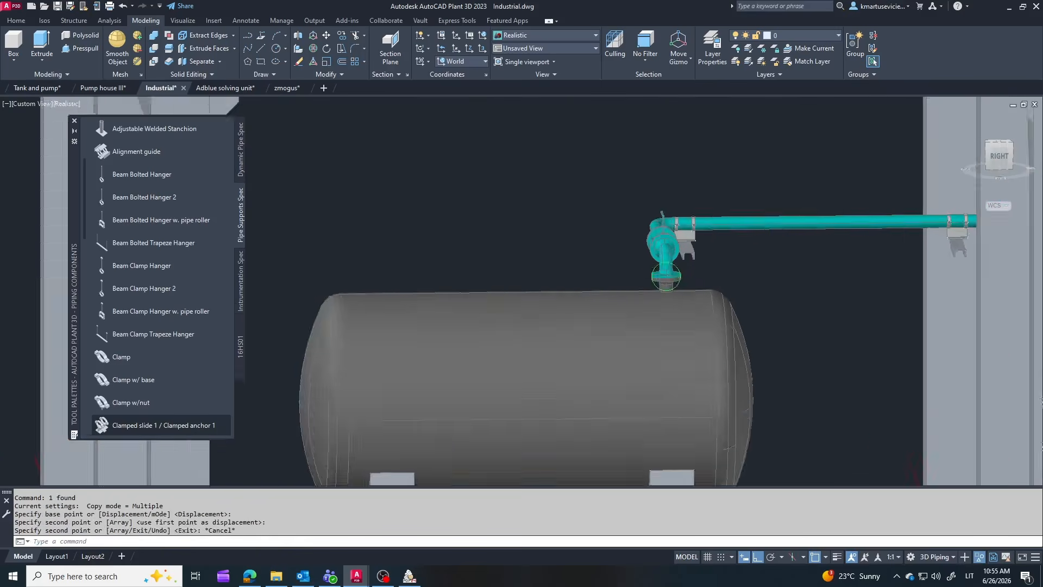
Stretch the steel channel beneath the second clamped support to lengthen it towards the neighbouring column
key("Escape")
scroll(668, 272, "up", 2)
middle_click_drag(733, 279, 854, 285, "shift")
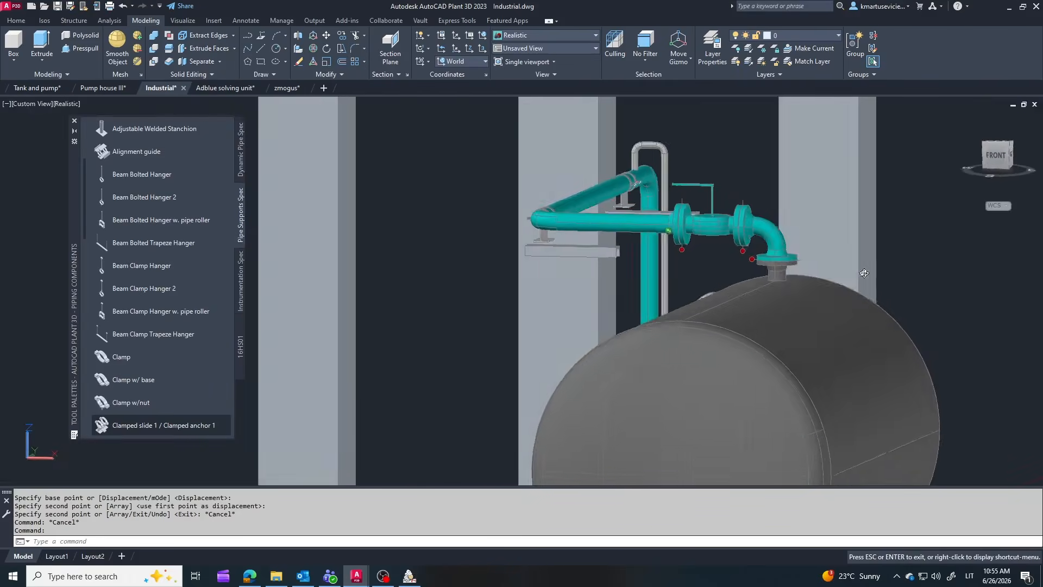
scroll(595, 272, "up", 3)
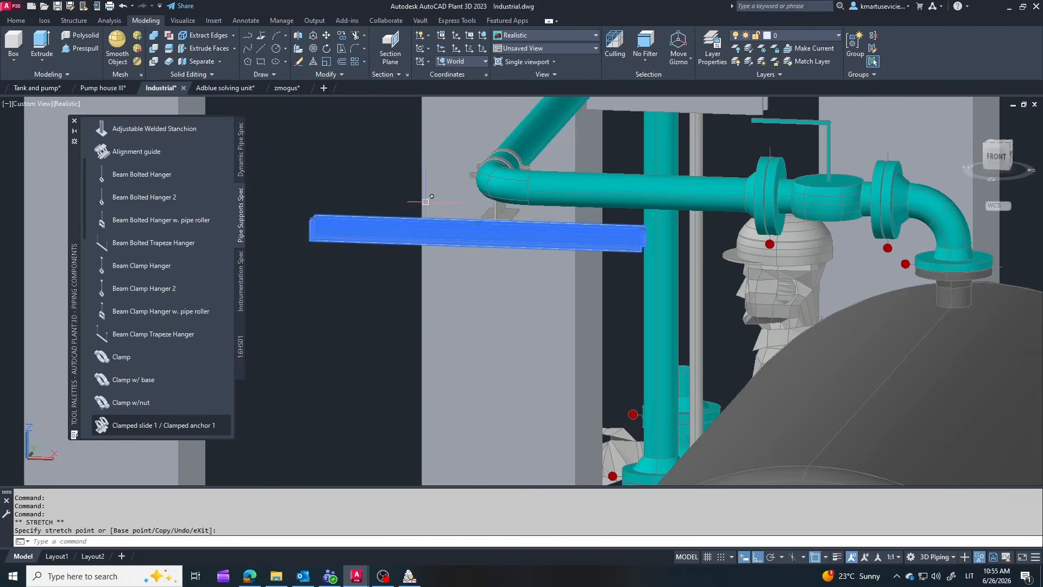
key("Escape")
scroll(625, 233, "down", 4)
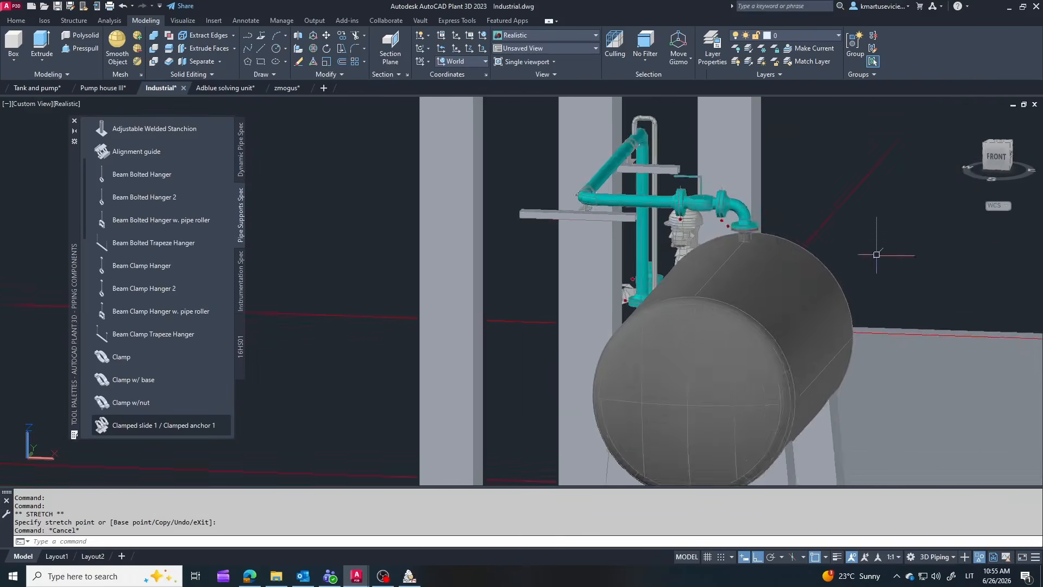
Adjust the free end of the same steel channel so it finishes just past the clamped support near the elbow
scroll(548, 242, "up", 2)
middle_click_drag(625, 247, 522, 263, "shift")
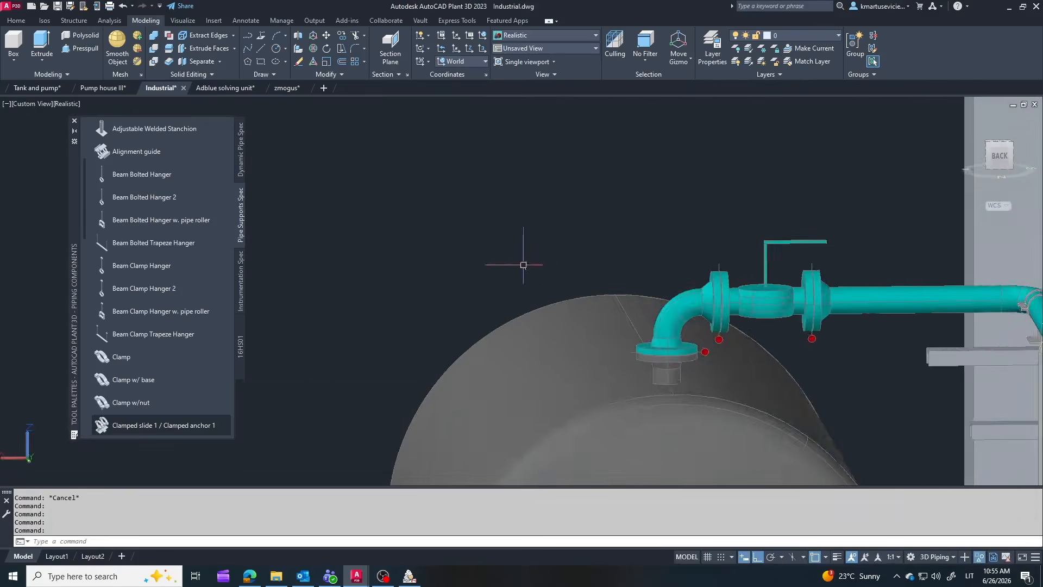
scroll(548, 269, "up", 1)
middle_click_drag(891, 348, 543, 288)
scroll(708, 327, "up", 1)
left_click(686, 317)
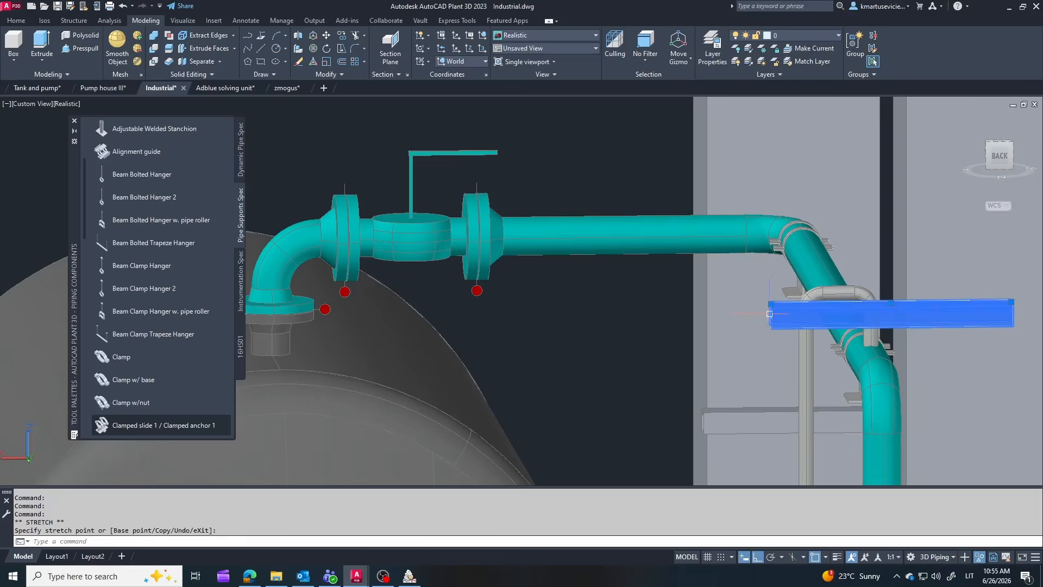
key("Escape")
Set the height of the clamped support near the elbow so its base plate rests on the steel channel
scroll(709, 275, "down", 2)
middle_click_drag(686, 287, 580, 326, "shift")
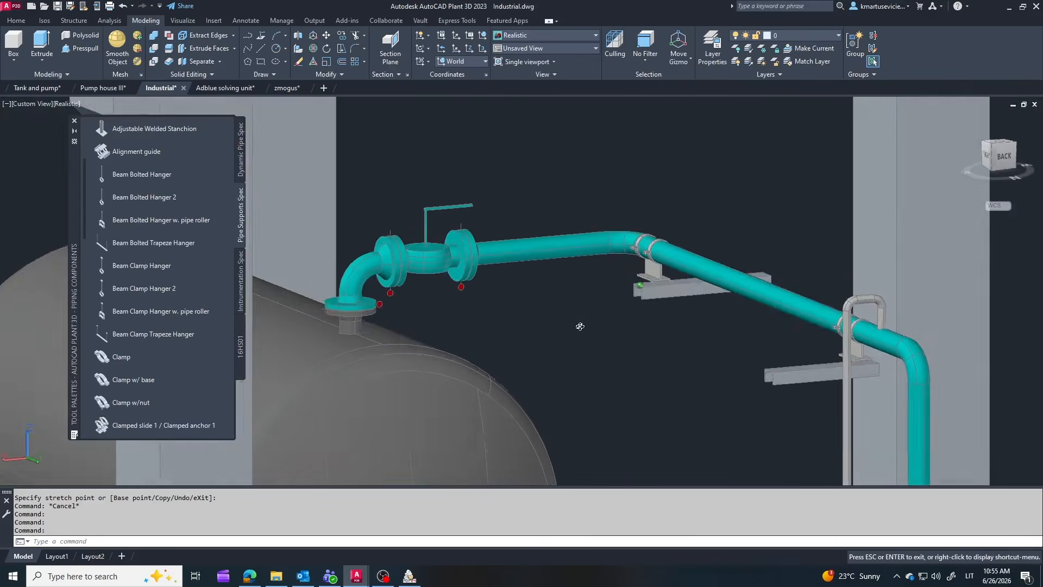
scroll(711, 314, "up", 5)
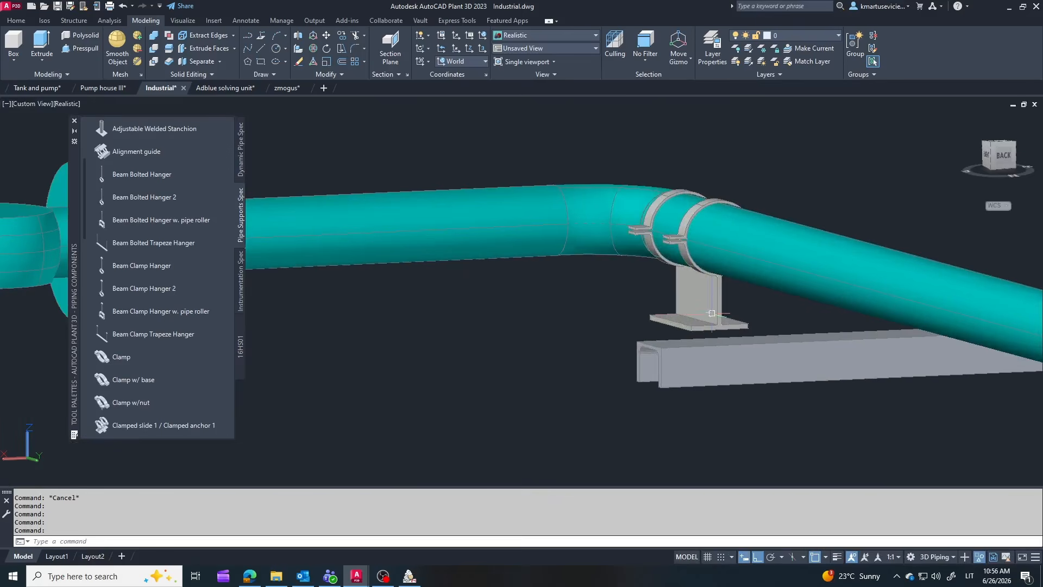
left_click(648, 343)
key("Escape")
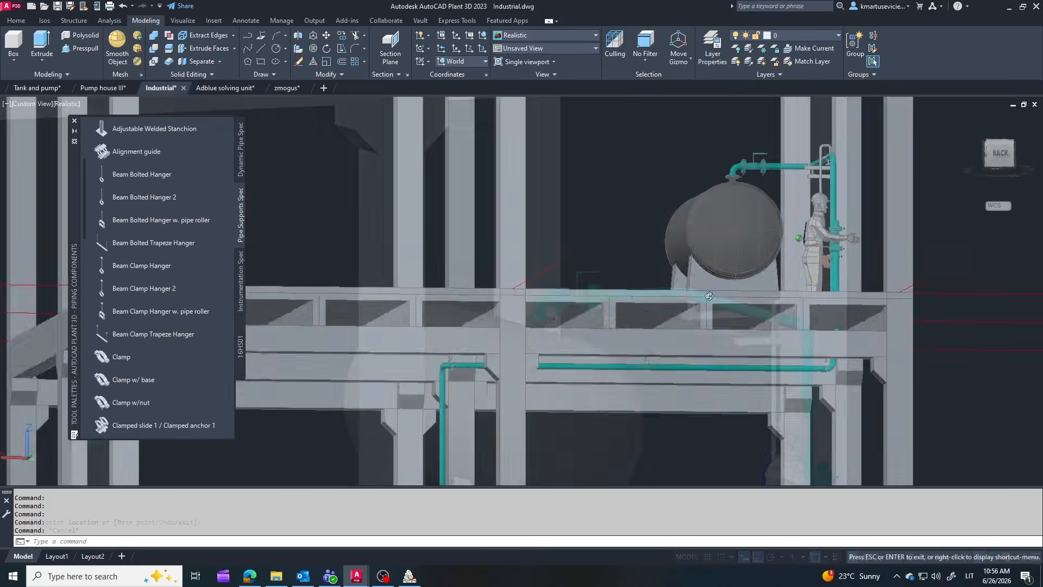
Set the colour of the three-member steel frame beneath the yellow tank outlet pipe to Color 252
middle_click_drag(901, 304, 770, 236, "shift")
scroll(770, 235, "down", 5)
scroll(685, 347, "up", 3)
middle_click_drag(690, 348, 600, 429, "shift")
scroll(641, 315, "down", 4)
scroll(657, 350, "up", 4)
scroll(600, 429, "down", 5)
scroll(614, 435, "up", 7)
middle_click_drag(581, 386, 667, 375, "shift")
scroll(565, 381, "up", 10)
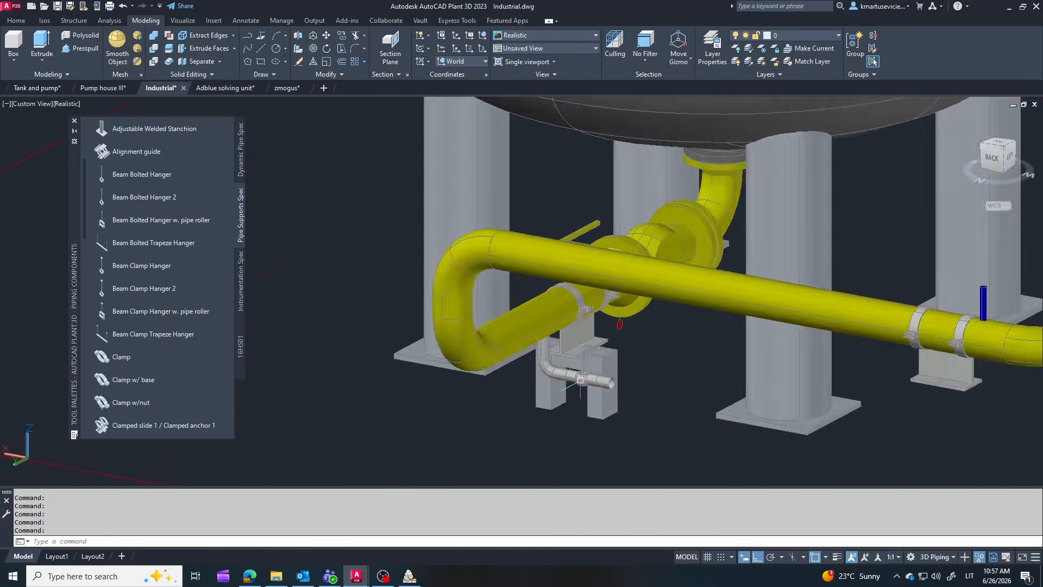
right_click(617, 347)
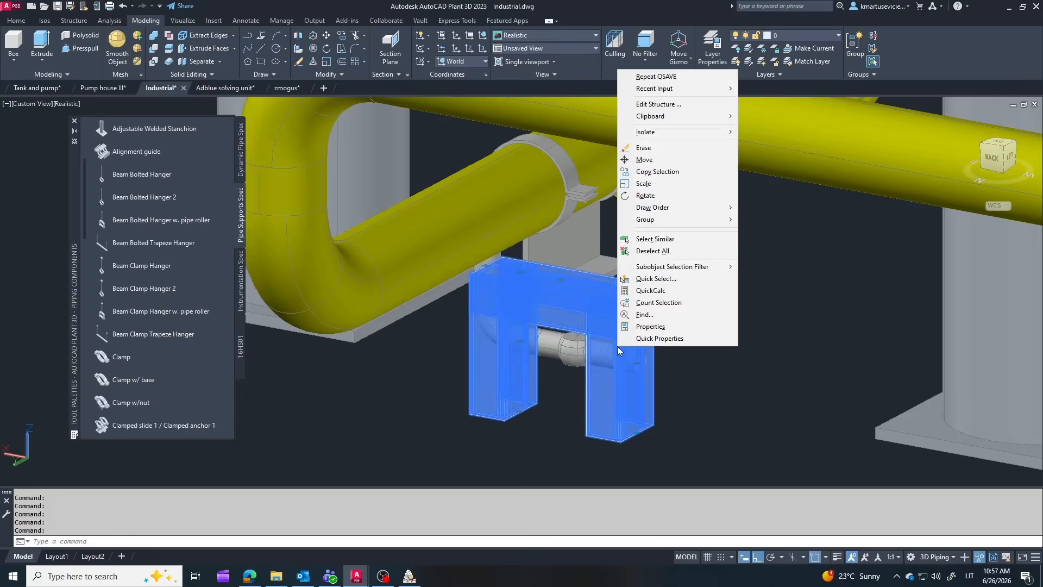
left_click(641, 326)
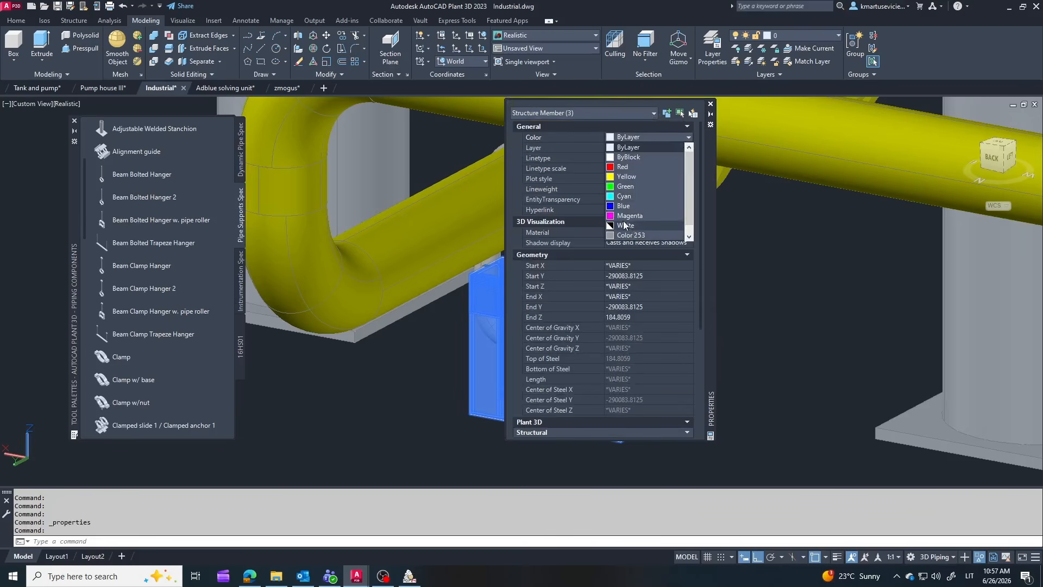
scroll(633, 217, "down", 1)
left_click(640, 231)
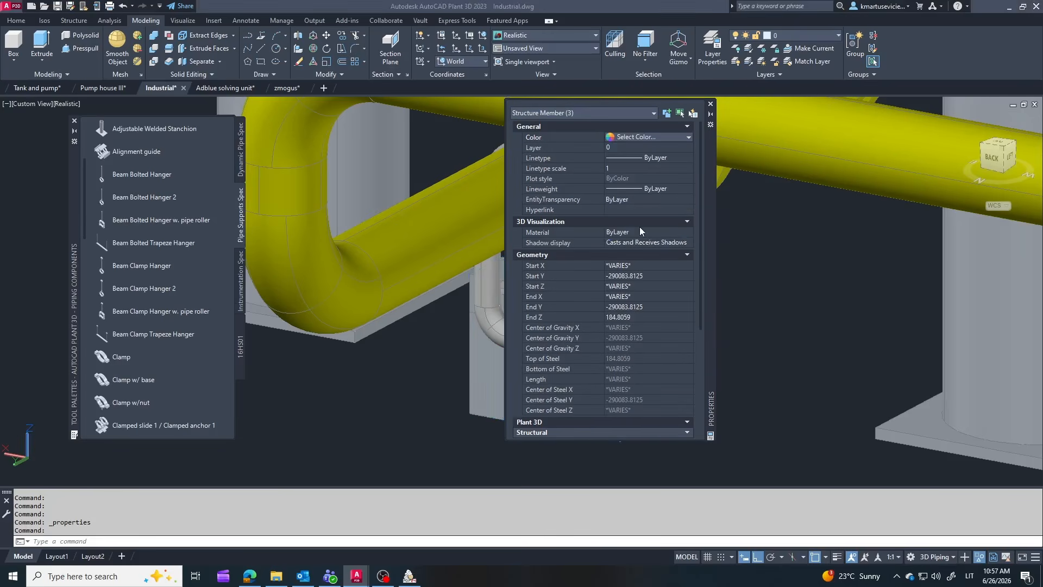
left_click(736, 356)
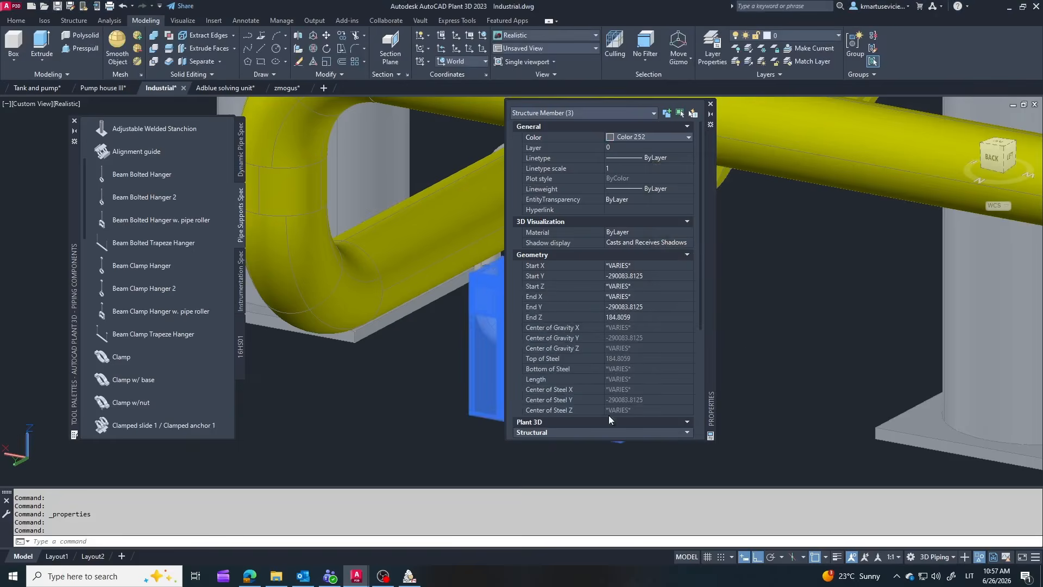
left_click(710, 105)
scroll(643, 337, "down", 4)
key("Escape")
Move one leg of the small steel frame under the yellow tank outlet pipe inward by 50
scroll(633, 323, "down", 4)
middle_click_drag(665, 344, 783, 337, "shift")
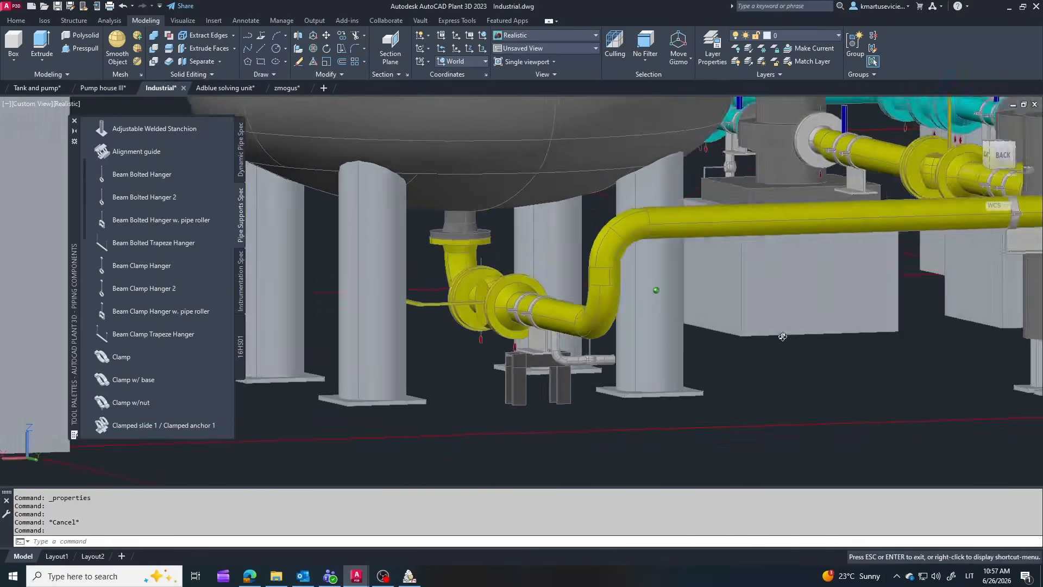
scroll(602, 327, "up", 6)
left_click(480, 406)
key("Escape")
scroll(489, 403, "down", 5)
middle_click_drag(592, 375, 467, 412, "shift")
scroll(568, 337, "up", 6)
scroll(614, 287, "down", 2)
key("Escape")
middle_click_drag(597, 321, 624, 311, "shift")
scroll(560, 315, "up", 3)
left_click(443, 321)
left_click(326, 35)
left_click(479, 277)
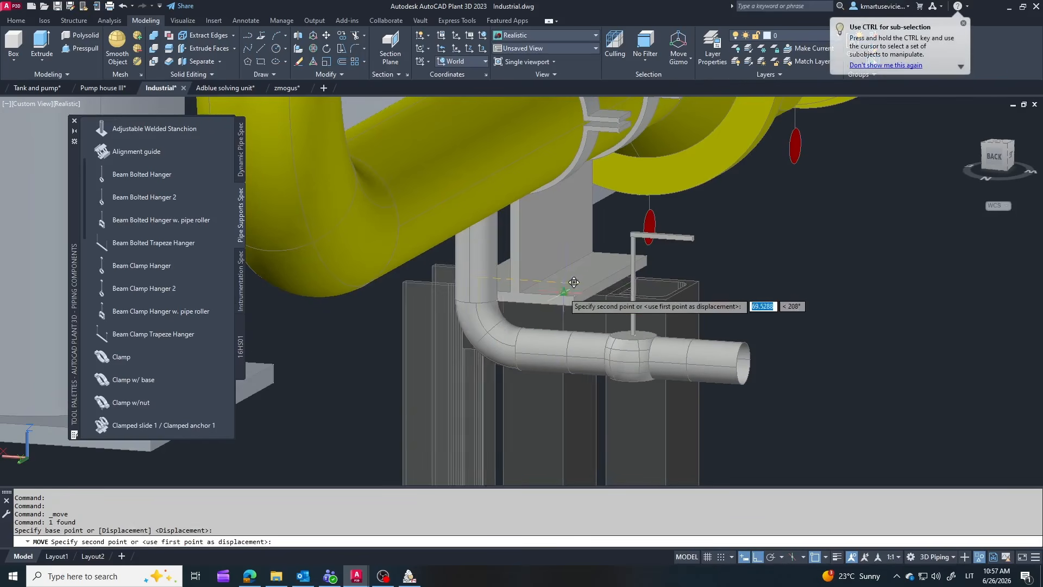
type("50")
key("Return")
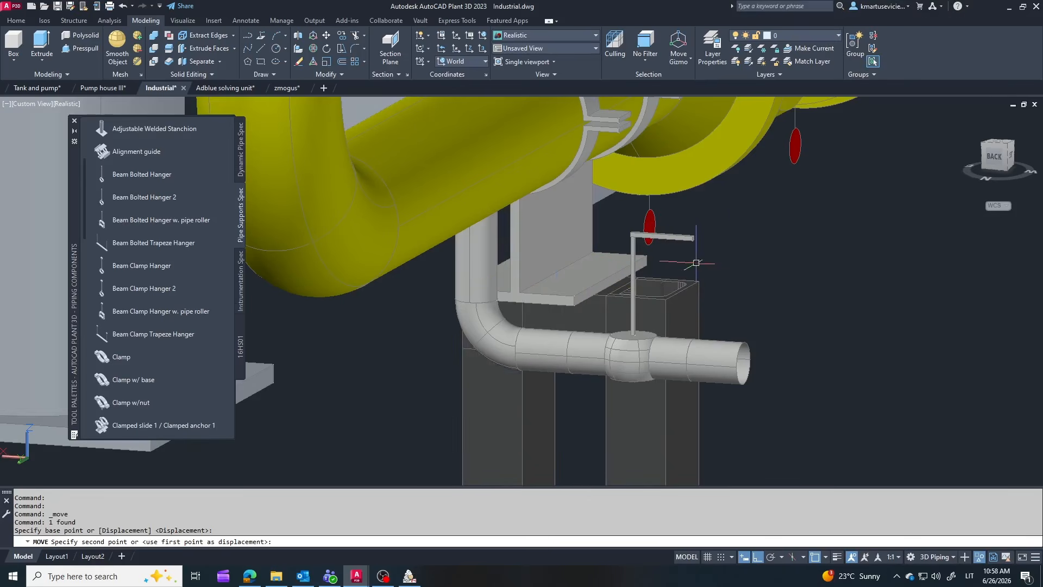
key("Escape")
Move the frame's leg a short distance sideways beneath the channel crossbeam
left_click(505, 391)
left_click(326, 35)
left_click(893, 275)
left_click(949, 281)
key("Escape")
key("Escape")
Stretch the small frame's steel members so the post's upper end meets the underside of the crossbeam
middle_click_drag(746, 351, 652, 234, "shift")
scroll(543, 255, "up", 3)
left_click(574, 197)
left_click(561, 179)
key("Escape")
key("Escape")
left_click(604, 326)
left_click(630, 178)
left_click(590, 293)
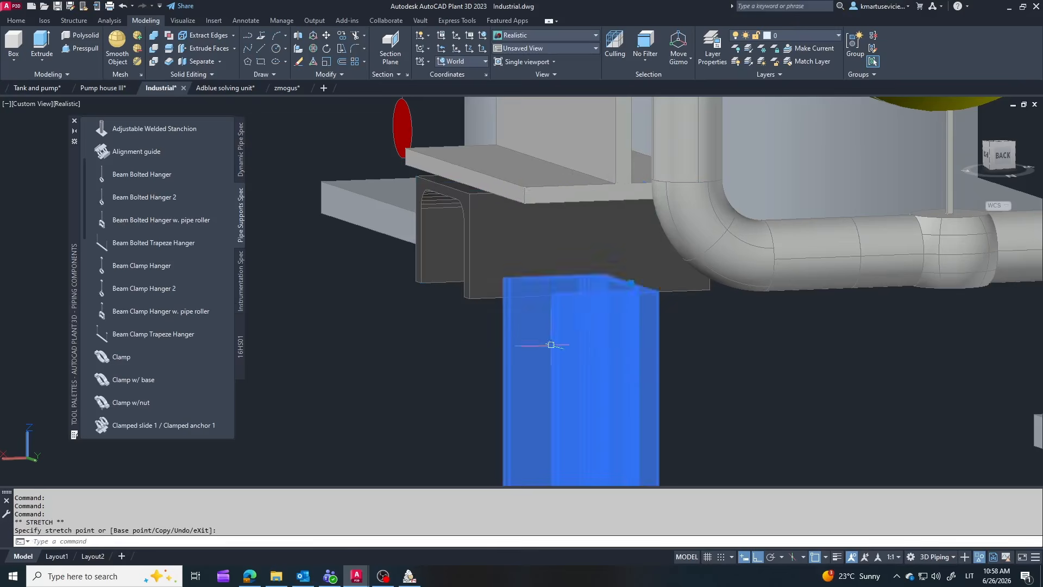
key("Escape")
Move the single post to the middle of the crossbeam to form a T-shaped support
scroll(552, 344, "down", 3)
middle_click_drag(635, 340, 590, 338, "shift")
left_click(635, 348)
left_click(326, 35)
left_click(435, 365)
key("Escape")
key("Escape")
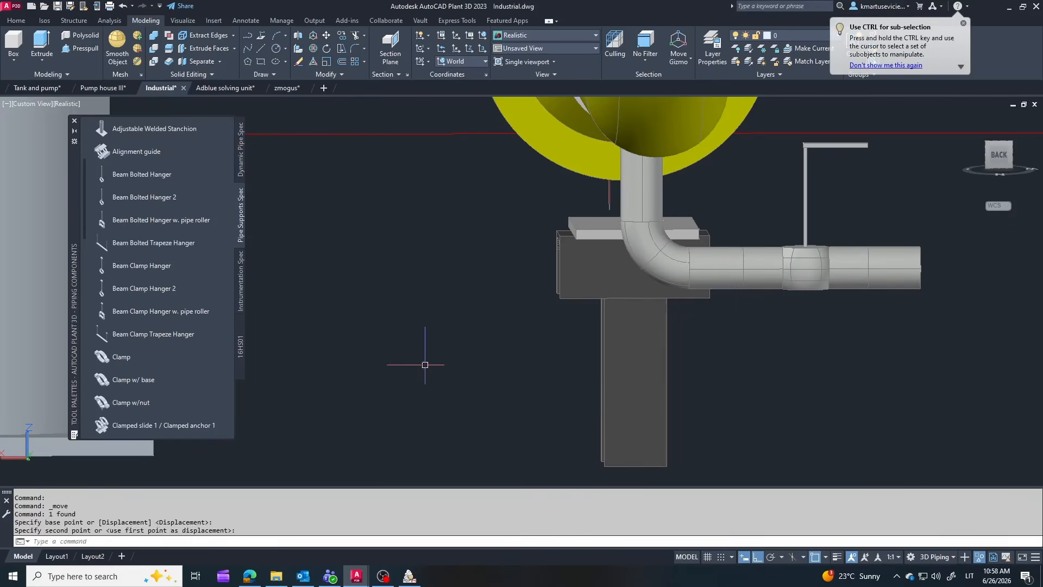
Copy the crossbeam and post to beneath the clamped support on the yellow pipe before the vertical vessel
middle_click_drag(424, 361, 596, 390, "shift")
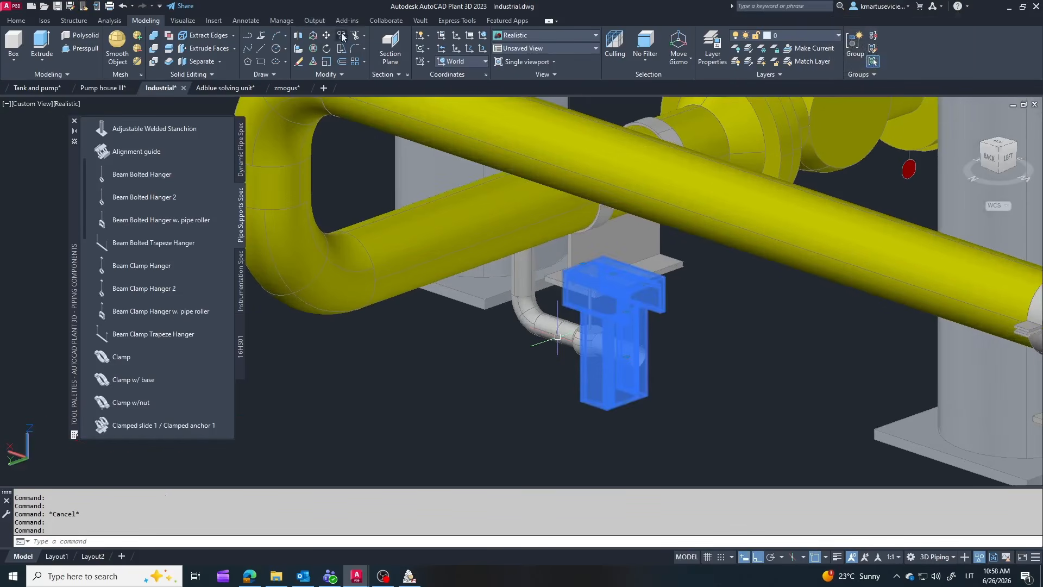
left_click(613, 273)
scroll(383, 284, "down", 5)
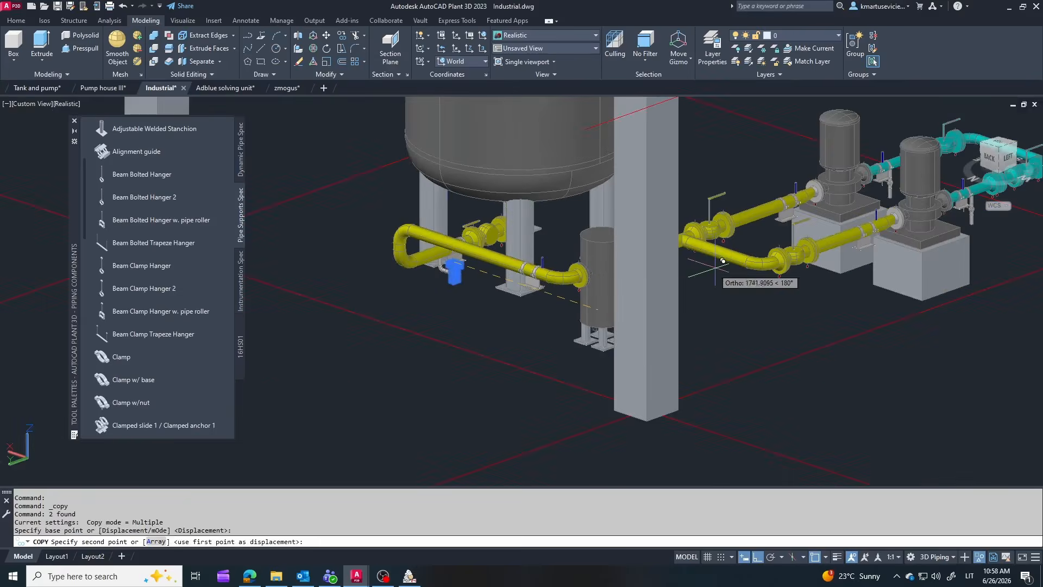
middle_click_drag(720, 266, 826, 266, "shift")
scroll(836, 264, "up", 3)
scroll(840, 263, "up", 3)
left_click(782, 290)
Place another copy of the crossbeam and post beneath the clamped support on the yellow pipe leaving the vertical vessel
scroll(671, 315, "down", 5)
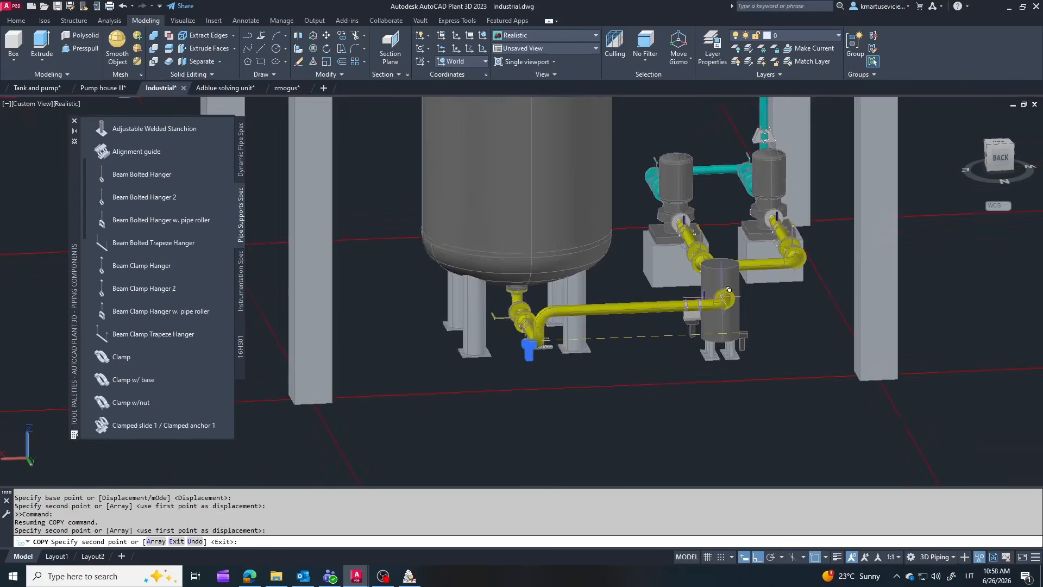
middle_click_drag(665, 313, 451, 304, "shift")
scroll(454, 270, "up", 3)
scroll(456, 278, "up", 1)
left_click(519, 277)
Place copies of the crossbeam and post beneath the clamped supports on the two pumps' yellow suction lines
scroll(511, 283, "down", 5)
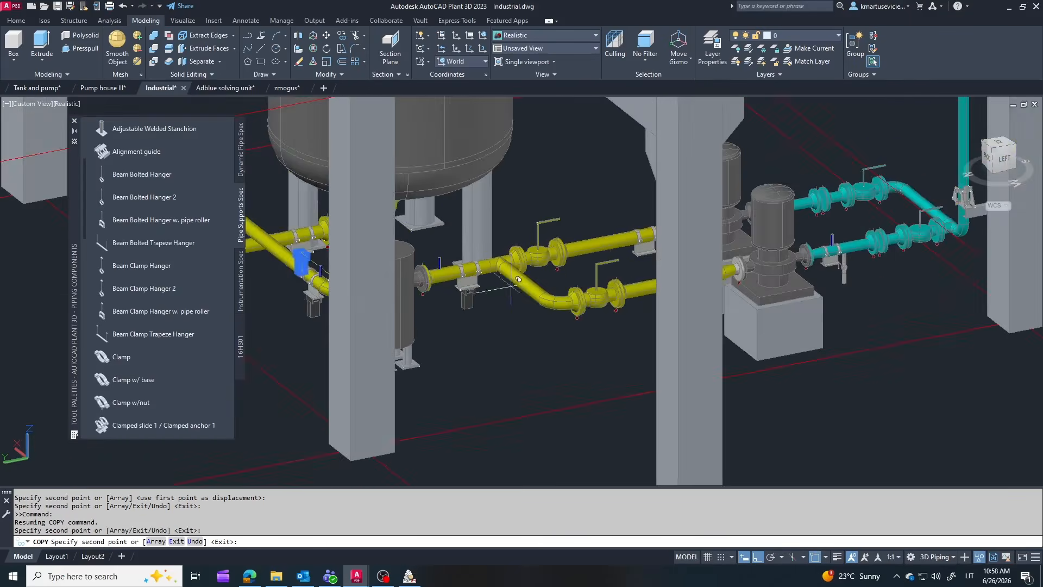
scroll(728, 287, "up", 3)
middle_click_drag(741, 294, 707, 296, "shift")
scroll(662, 291, "up", 4)
left_click(548, 169)
Place copies of the crossbeam and post beneath the clamped supports on the two pumps' cyan discharge lines
scroll(549, 170, "down", 5)
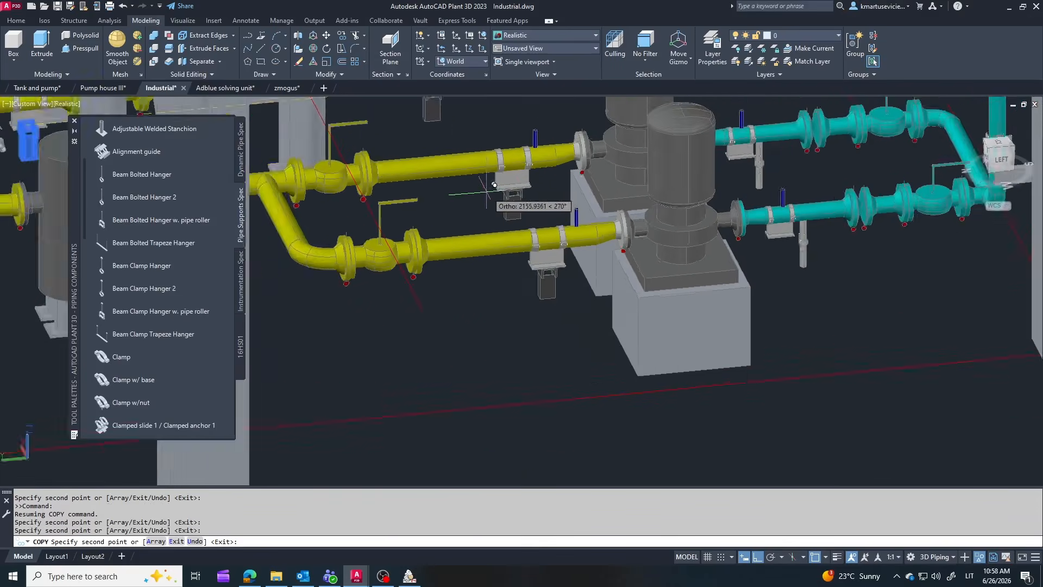
scroll(694, 229, "up", 4)
left_click(618, 150)
scroll(694, 318, "down", 8)
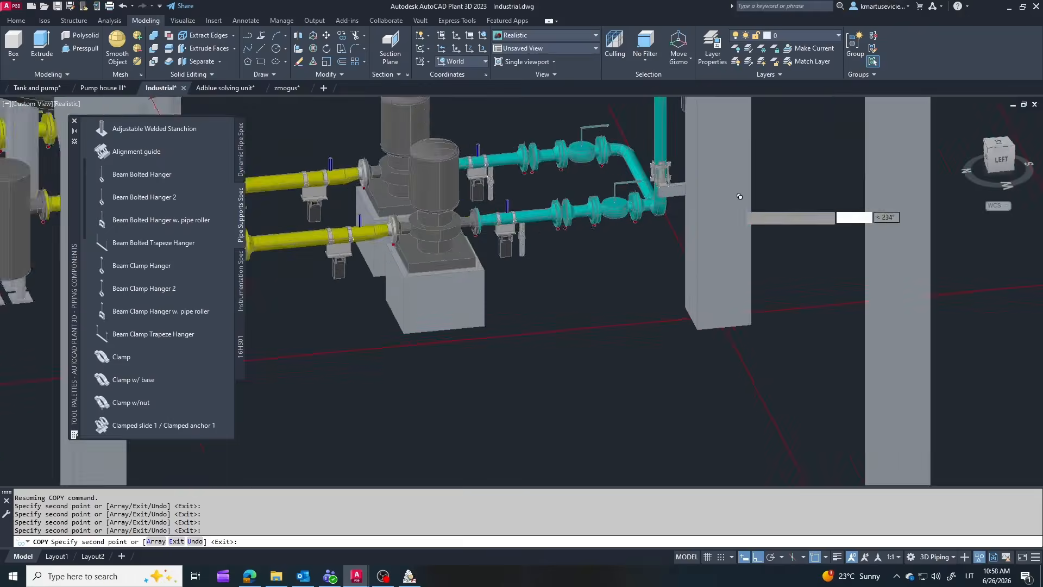
scroll(696, 318, "up", 8)
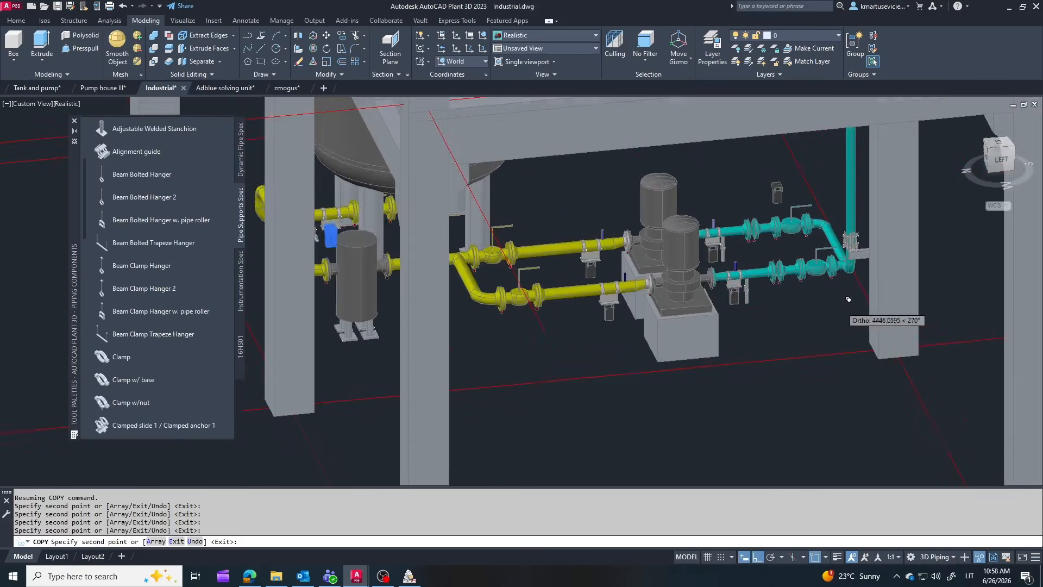
key("Escape")
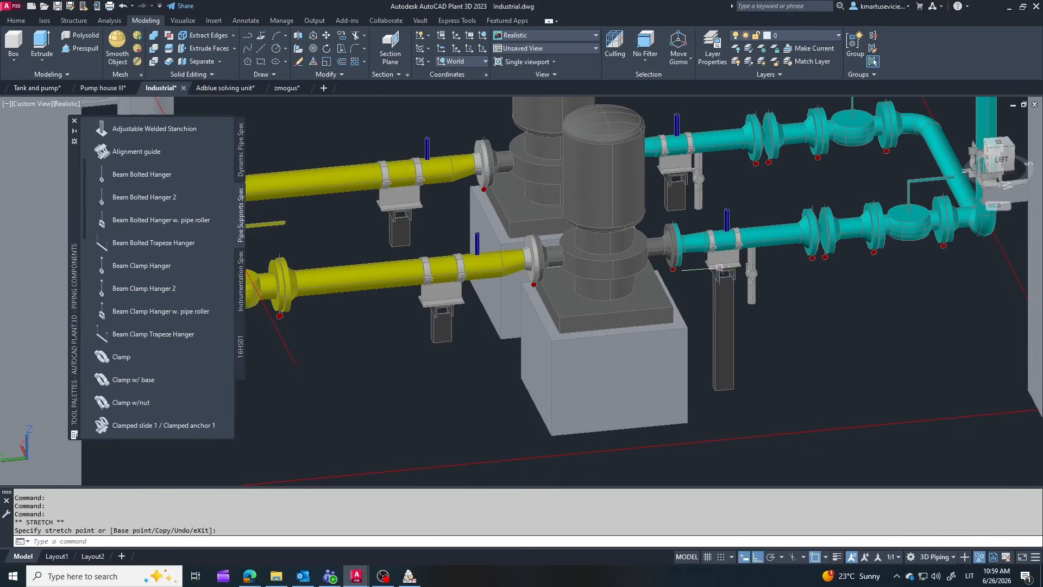
Stretch the posts under the pumps' suction and discharge lines down to floor level
scroll(784, 435, "down", 5)
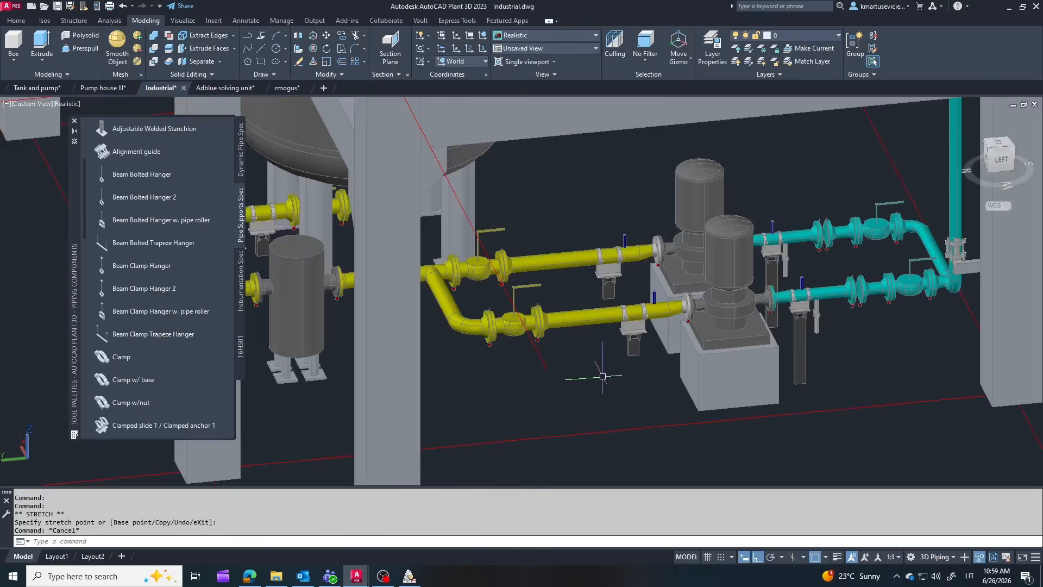
scroll(700, 423, "up", 5)
left_click(702, 427)
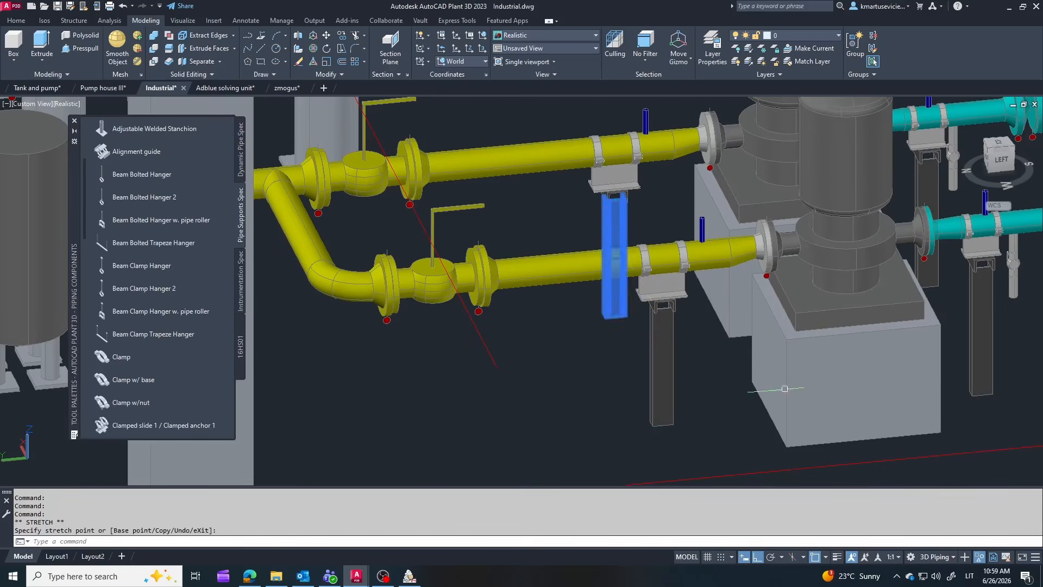
key("Escape")
Stretch the posts beneath the clamped supports on both sides of the vertical vessel down to floor level
scroll(785, 388, "down", 5)
scroll(505, 304, "up", 2)
middle_click_drag(506, 304, 678, 322)
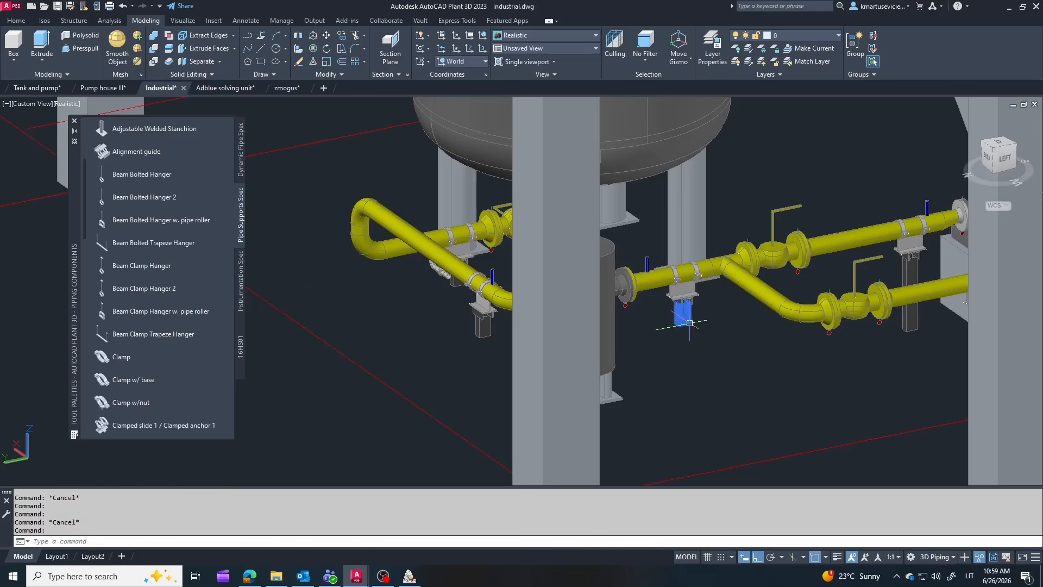
left_click(689, 323)
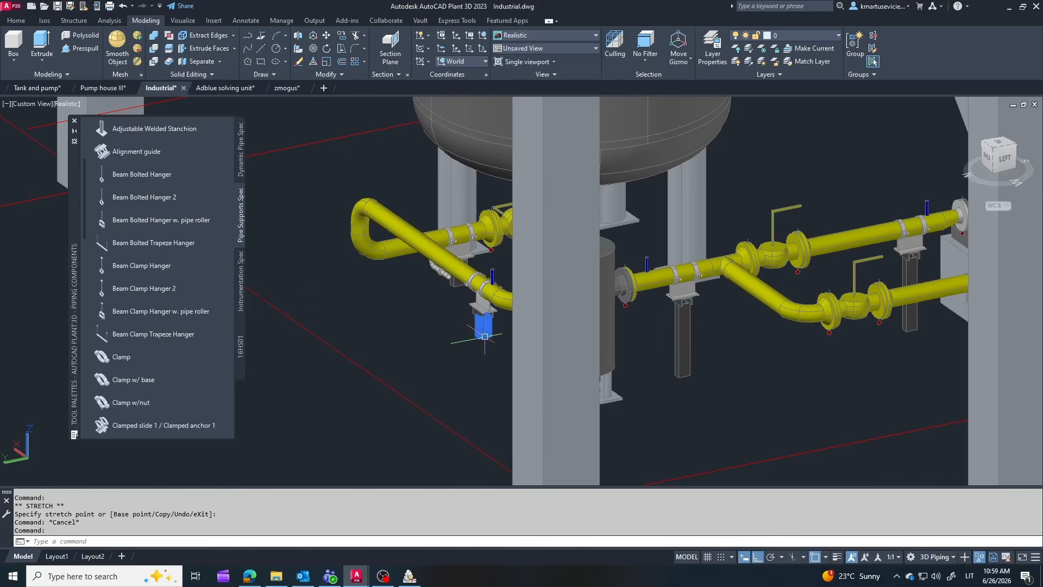
Rotate the pressure gauge on the vertical vessel's outlet pipe about its vertical axis
scroll(657, 320, "down", 5)
middle_click_drag(658, 320, 529, 312, "shift")
scroll(553, 338, "down", 4)
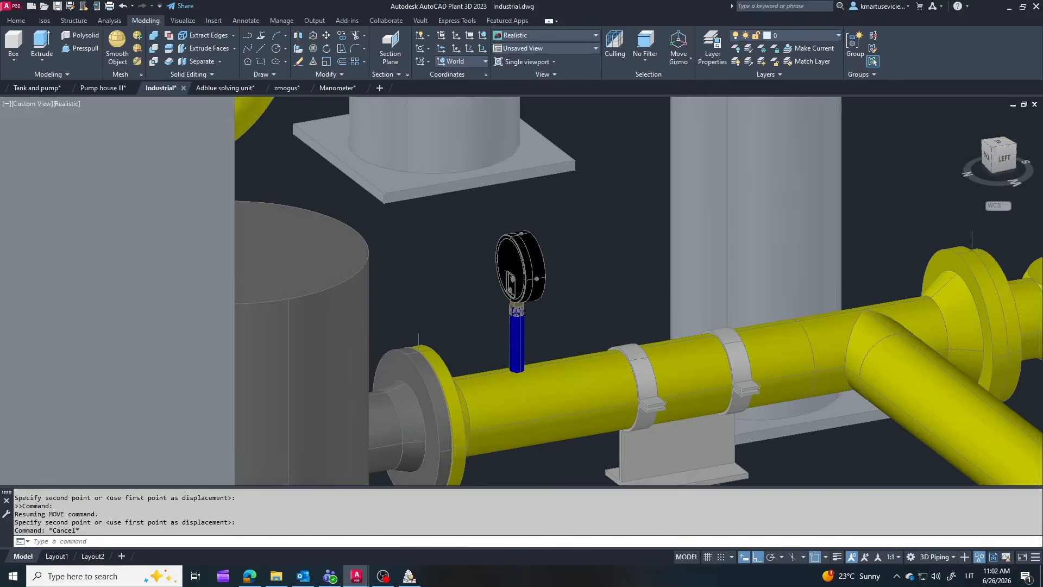
left_click(516, 309)
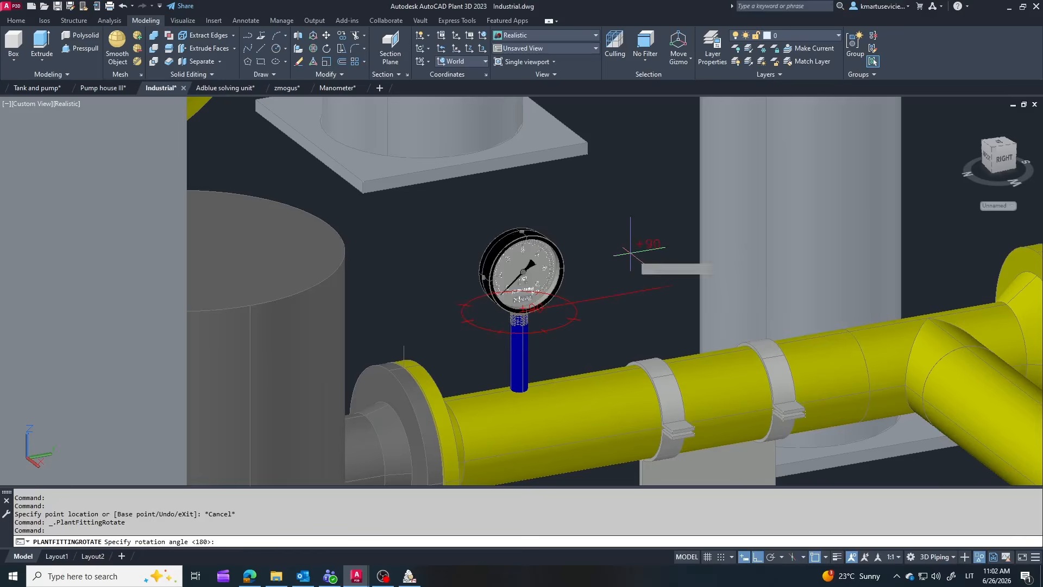
left_click(640, 294)
key("Escape")
Copy the pressure gauge to the yellow inlet pipe, near the elbow before the vertical vessel
scroll(641, 294, "down", 2)
scroll(646, 292, "down", 6)
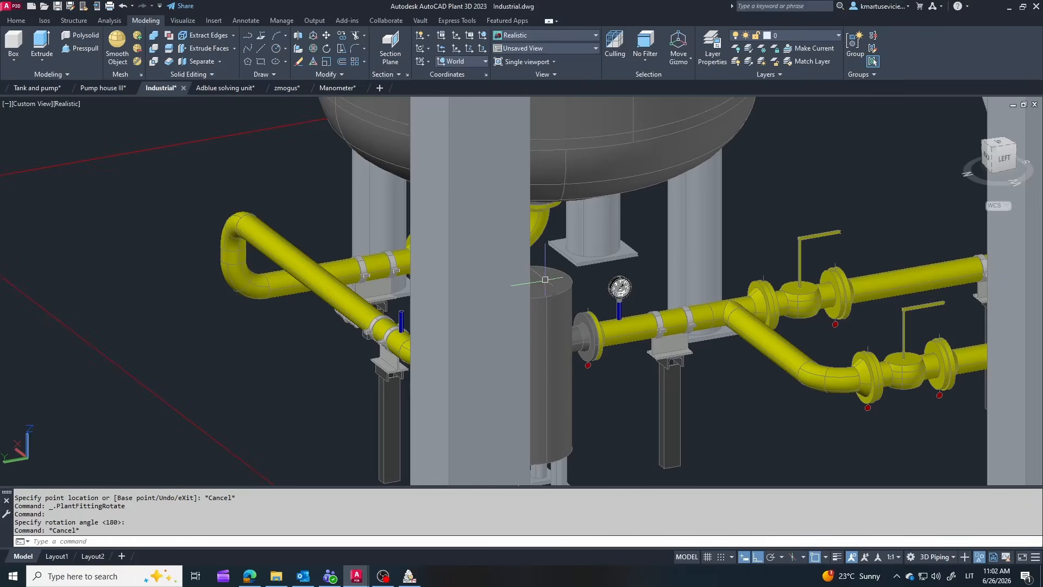
left_click(546, 278)
middle_click_drag(546, 279, 612, 289, "shift")
key("Escape")
scroll(669, 264, "up", 2)
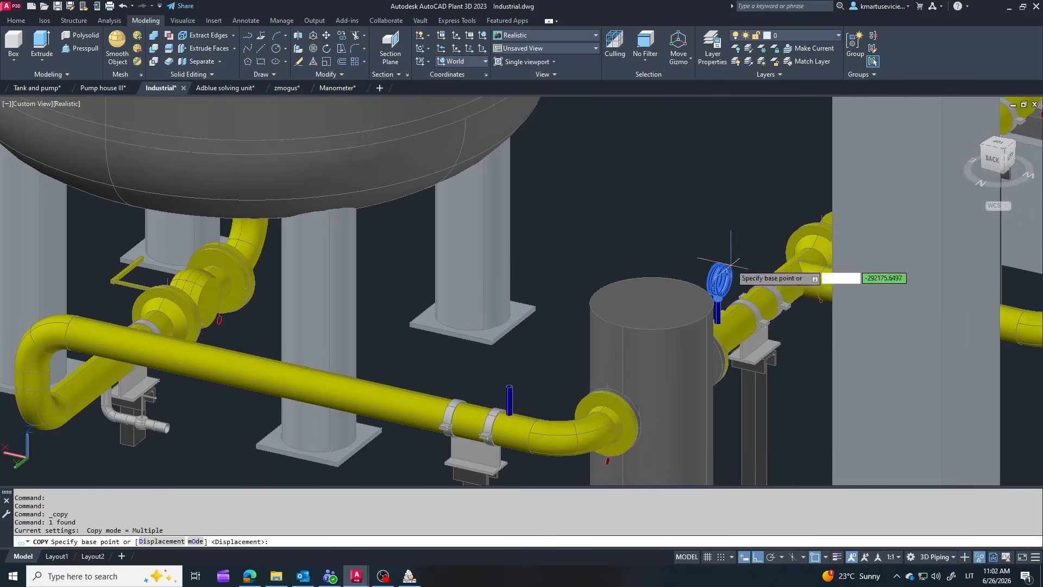
left_click(731, 265)
left_click(558, 418)
key("Escape")
scroll(559, 419, "up", 4)
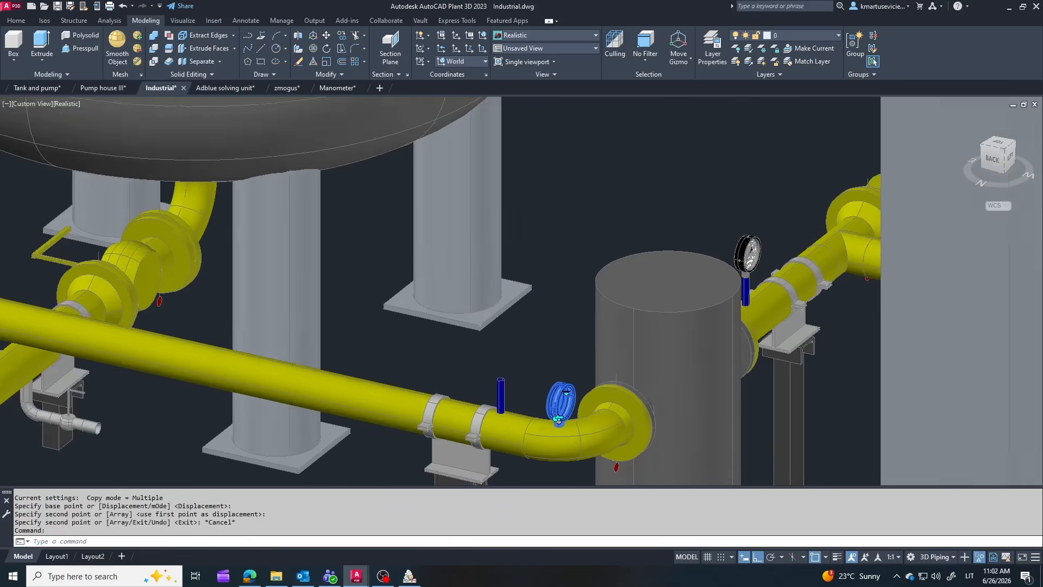
Attach the copied pressure gauge to the open end of the blue stub on the yellow inlet pipe
left_click(545, 412)
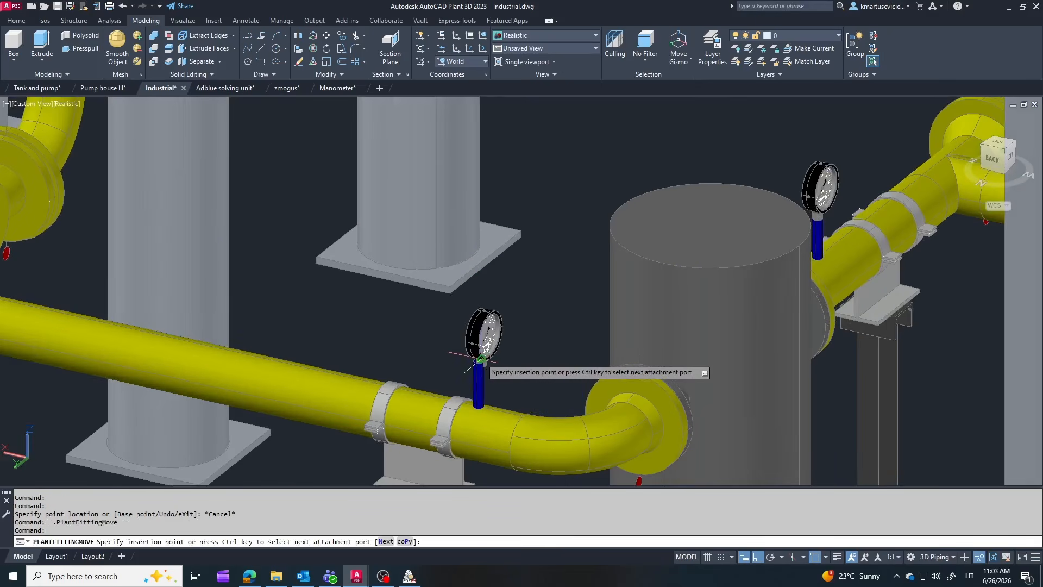
key("Escape")
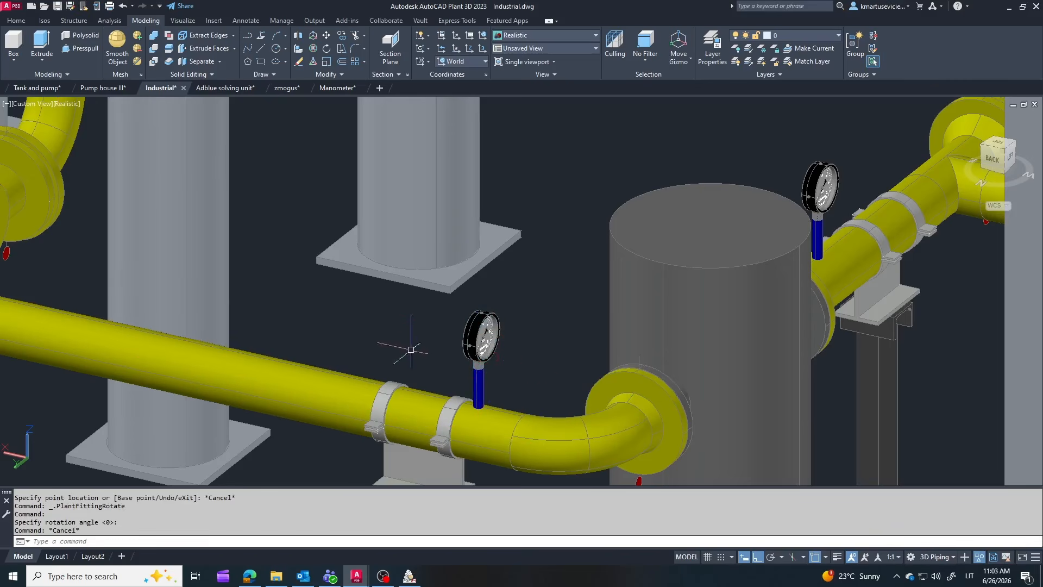
scroll(411, 349, "down", 4)
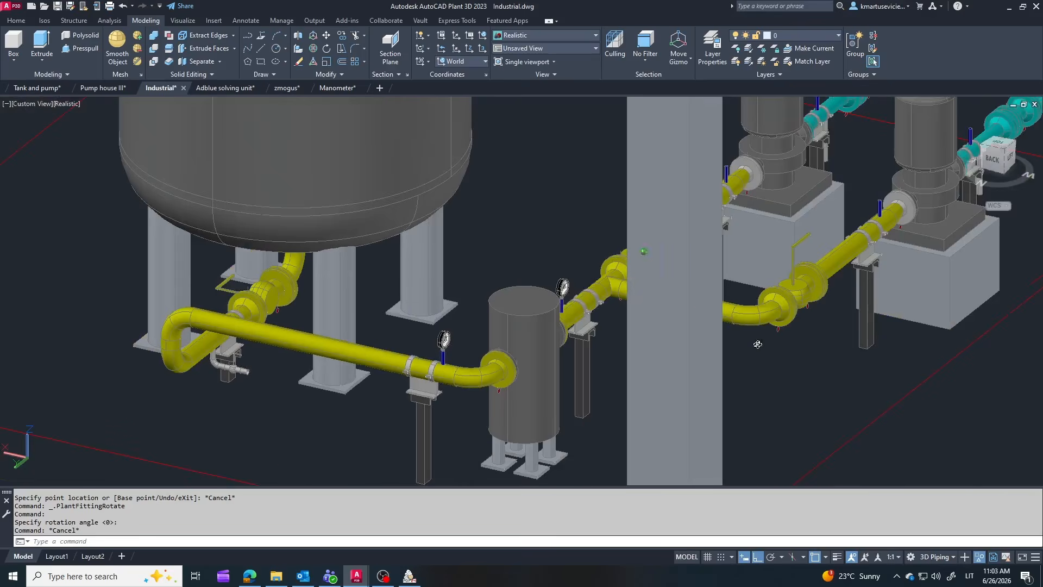
middle_click_drag(757, 344, 815, 349, "shift")
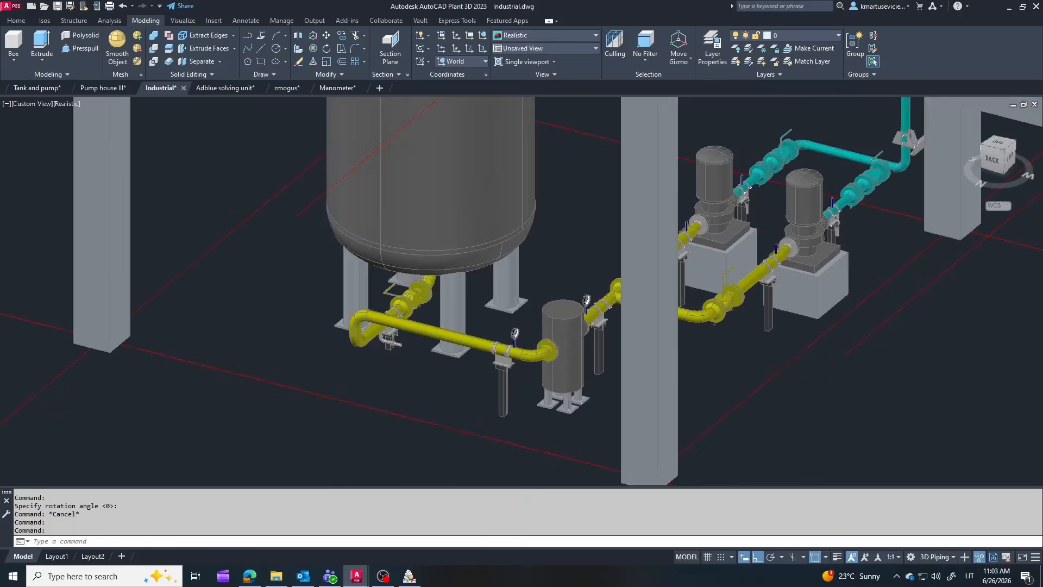
Rotate the pressure gauge on the vertical vessel's inlet pipe about its vertical axis
middle_click_drag(513, 334, 600, 309)
scroll(596, 310, "up", 5)
left_click(597, 308)
left_click(593, 326)
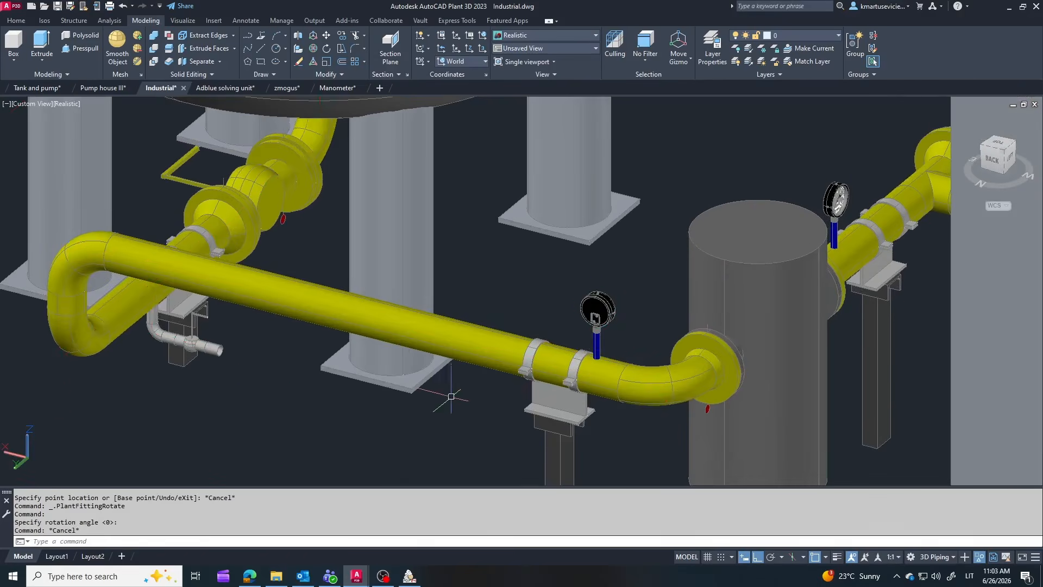
Copy the pressure gauge from the vertical vessel's outlet pipe to the farther pump's cyan discharge line, near its blue stub
scroll(581, 282, "down", 4)
middle_click_drag(783, 331, 682, 310, "shift")
scroll(540, 296, "down", 3)
scroll(505, 231, "up", 3)
left_click(514, 237)
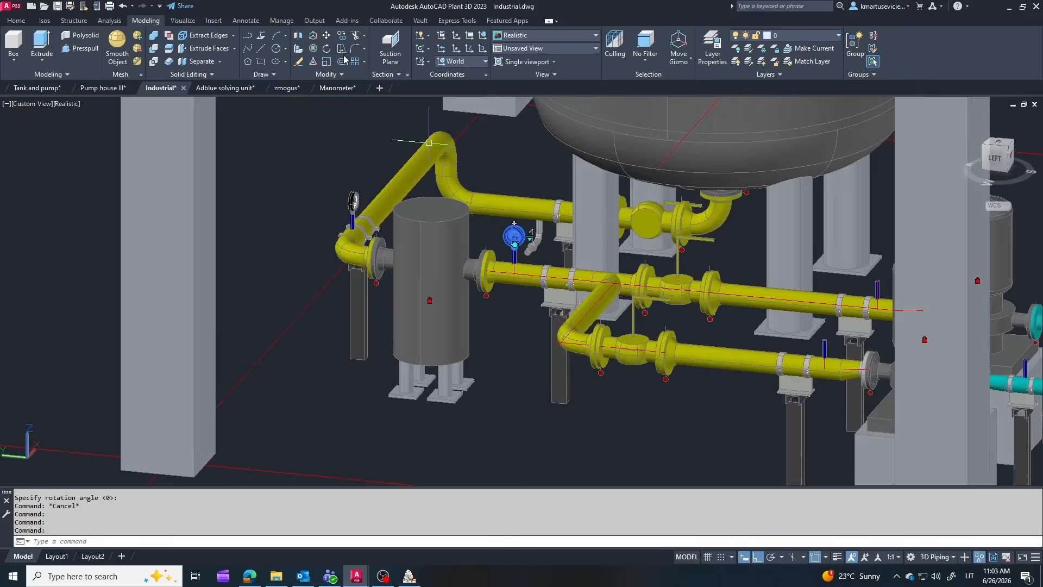
left_click(342, 36)
scroll(516, 257, "up", 4)
left_click(510, 239)
scroll(441, 253, "down", 5)
scroll(847, 277, "up", 5)
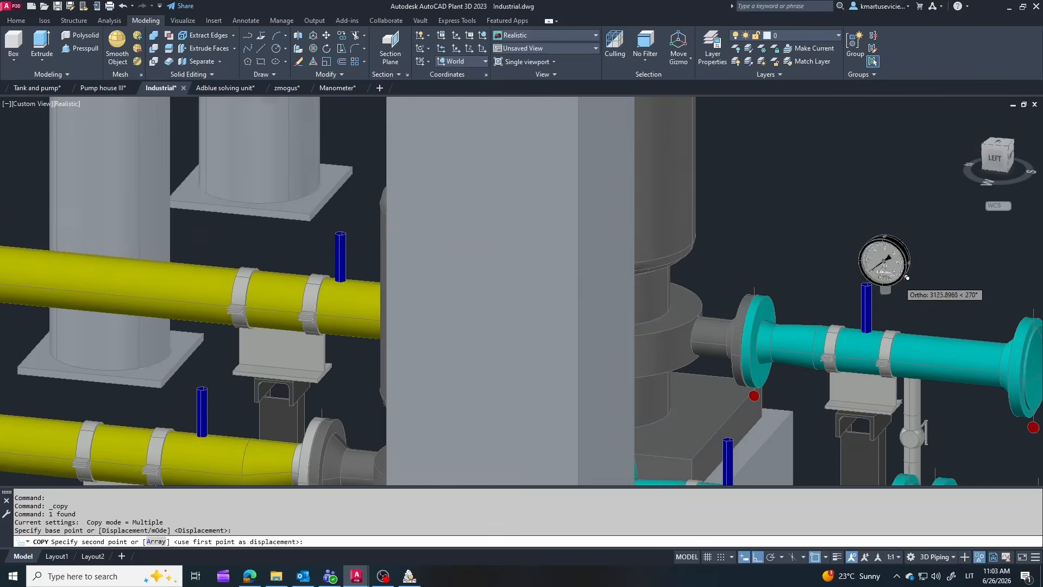
left_click(907, 277)
key("Escape")
key("Escape")
Attach the copied gauge to the top of the blue stub on the farther pump's cyan discharge line
scroll(893, 270, "up", 3)
left_click(891, 271)
scroll(889, 282, "up", 1)
left_click(889, 284)
left_click(846, 275)
scroll(863, 264, "down", 3)
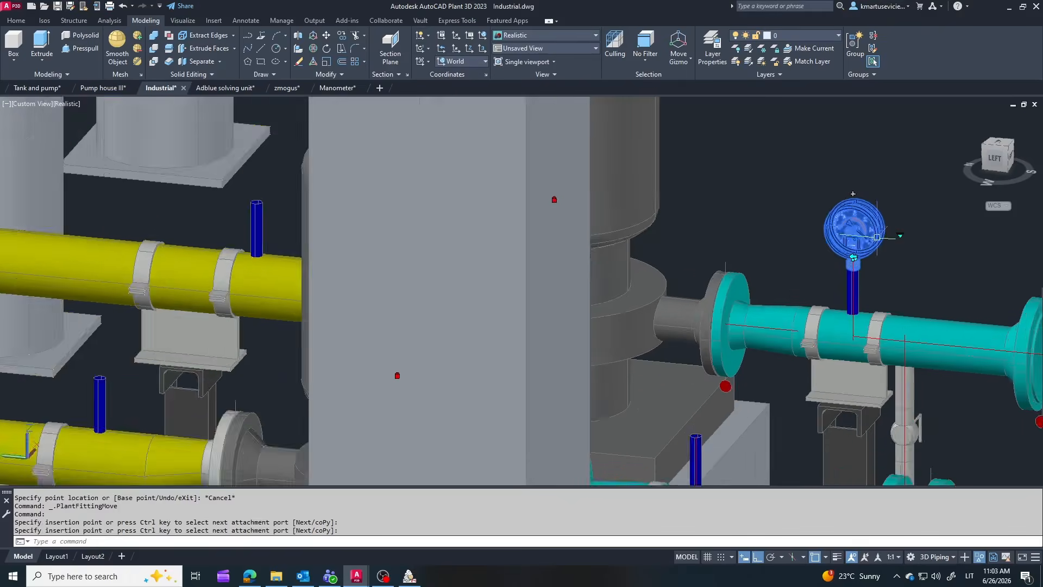
Copy the discharge line's pressure gauge to the farther pump's yellow suction line, near its blue stub
scroll(877, 238, "down", 2)
left_click(341, 36)
left_click(486, 213)
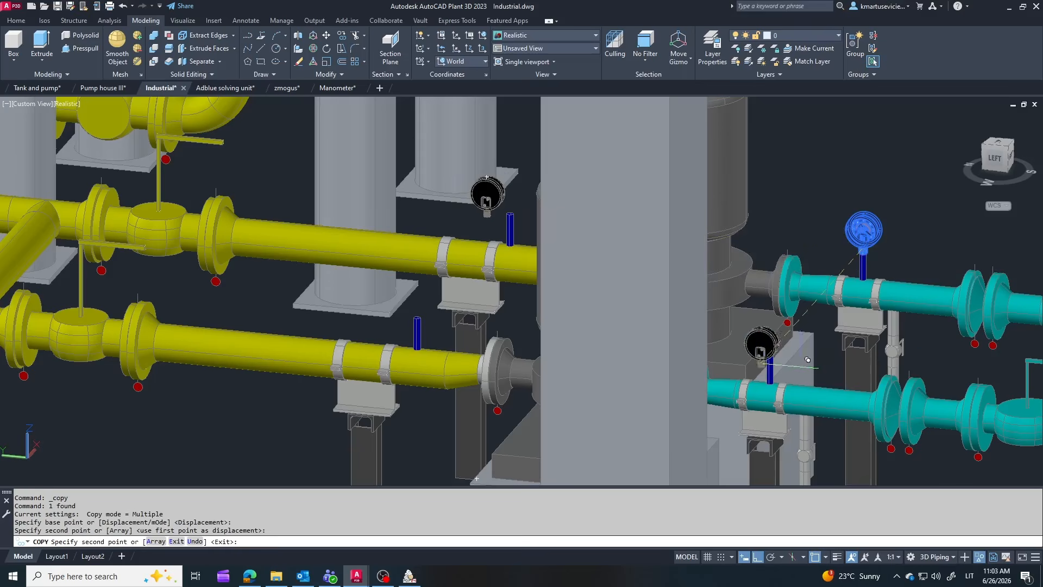
scroll(831, 269, "down", 2)
key("Escape")
Attach the copied gauge to the top of the blue stub on the farther pump's yellow suction line
scroll(612, 239, "up", 5)
left_click(620, 252)
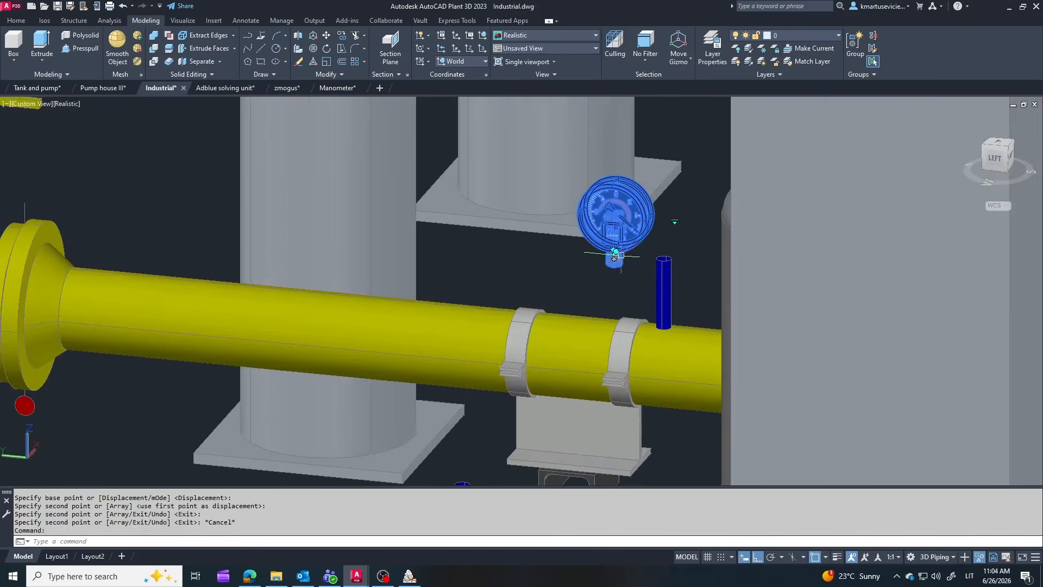
scroll(665, 255, "up", 4)
left_click(667, 252)
scroll(667, 251, "down", 1)
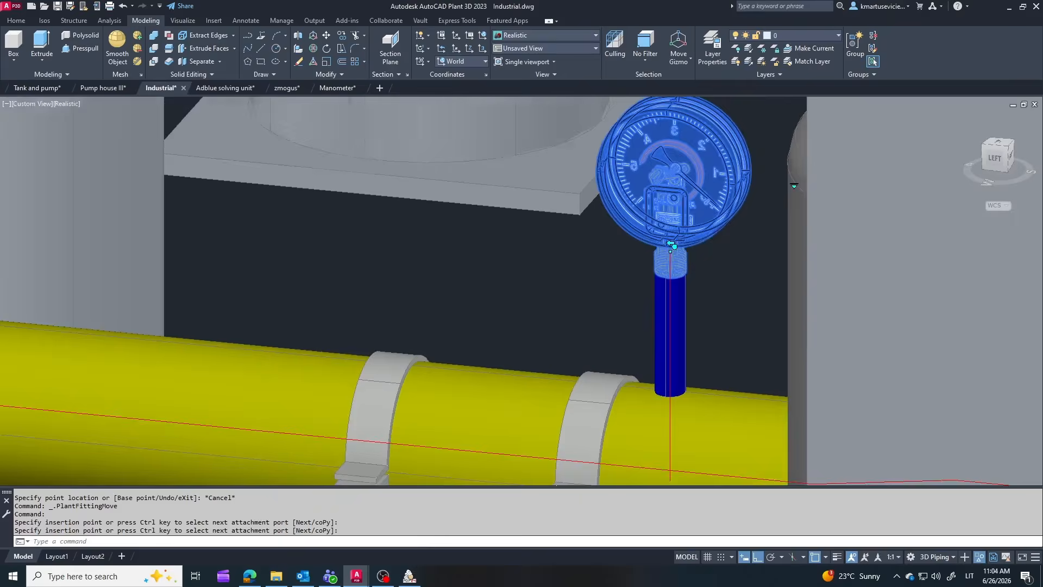
Copy the farther suction line's pressure gauge to the nearer pump's yellow suction line, beside its blue stub
key("Escape")
scroll(679, 202, "down", 5)
left_click(677, 196)
left_click(342, 36)
left_click(663, 183)
left_click(515, 345)
key("Escape")
Attach the copied gauge to the top of the blue stub on the nearer pump's yellow suction line
scroll(512, 375, "up", 2)
left_click(539, 370)
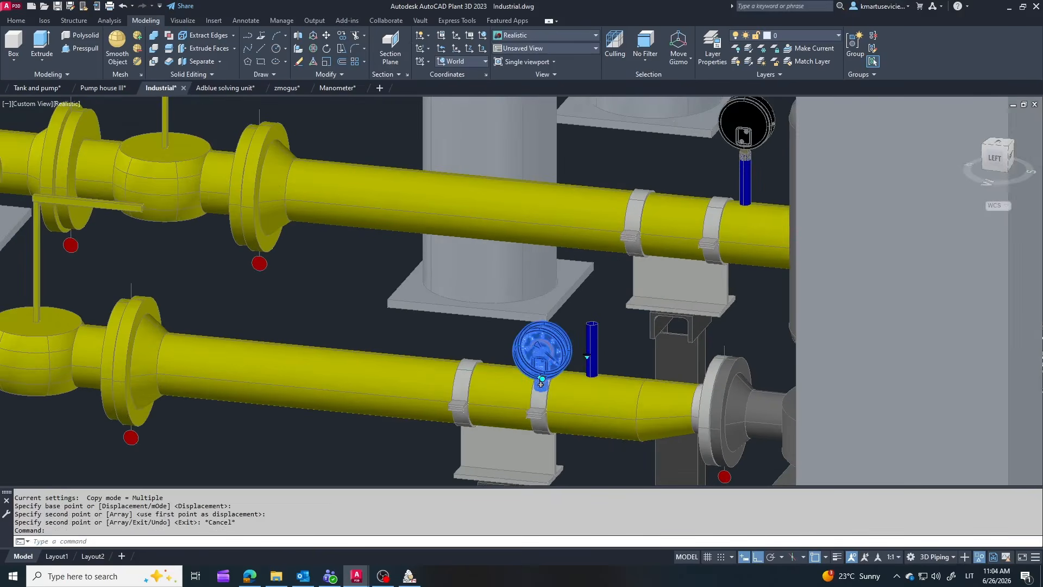
scroll(541, 376, "up", 5)
left_click(541, 364)
left_click(658, 239)
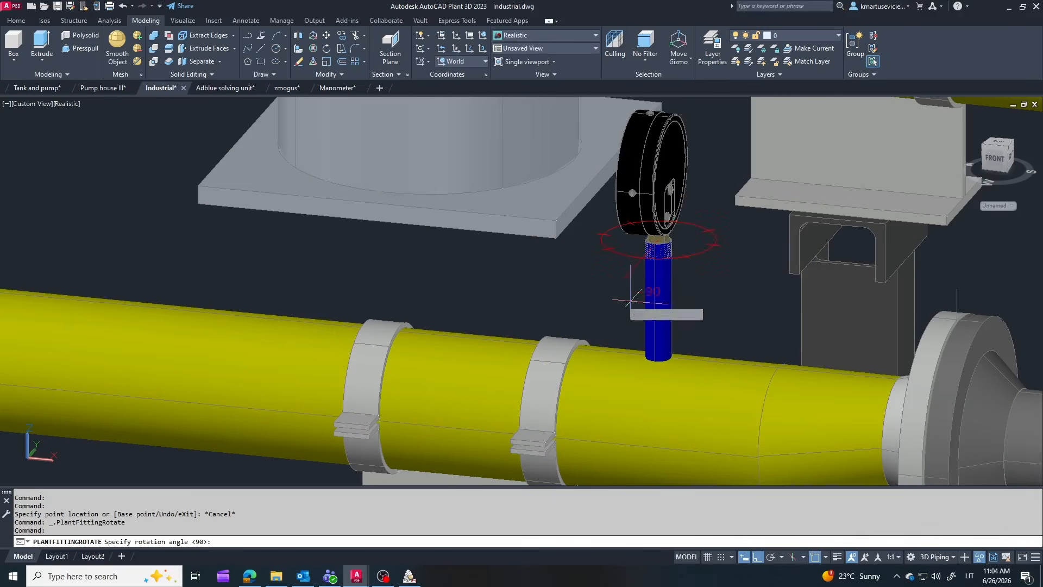
scroll(554, 315, "down", 4)
Copy the nearer suction line's pressure gauge to the same pump's cyan discharge line, beside its blue stub
left_click(342, 38)
left_click(544, 301)
scroll(544, 301, "down", 3)
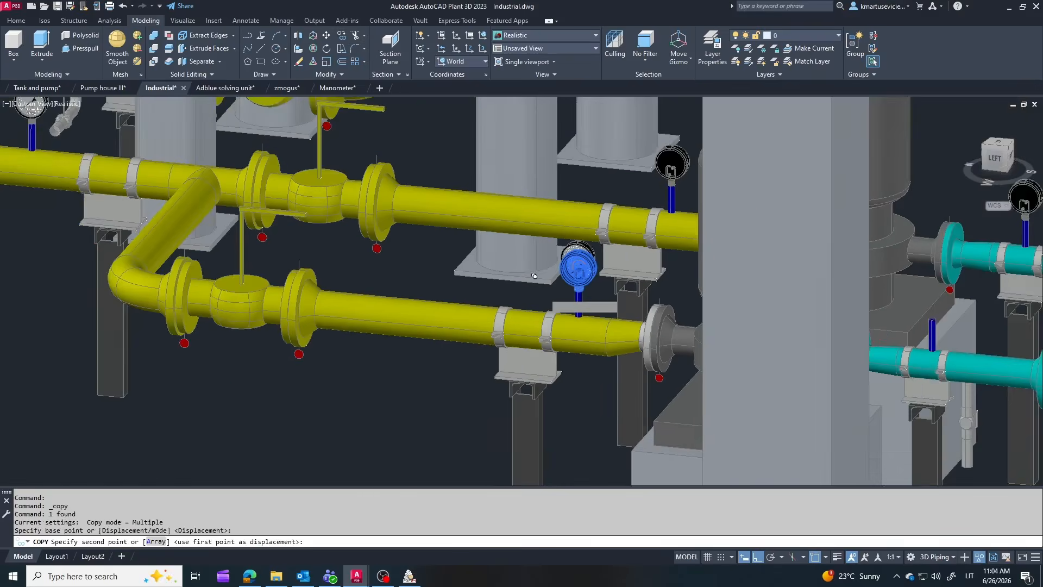
scroll(863, 348, "up", 3)
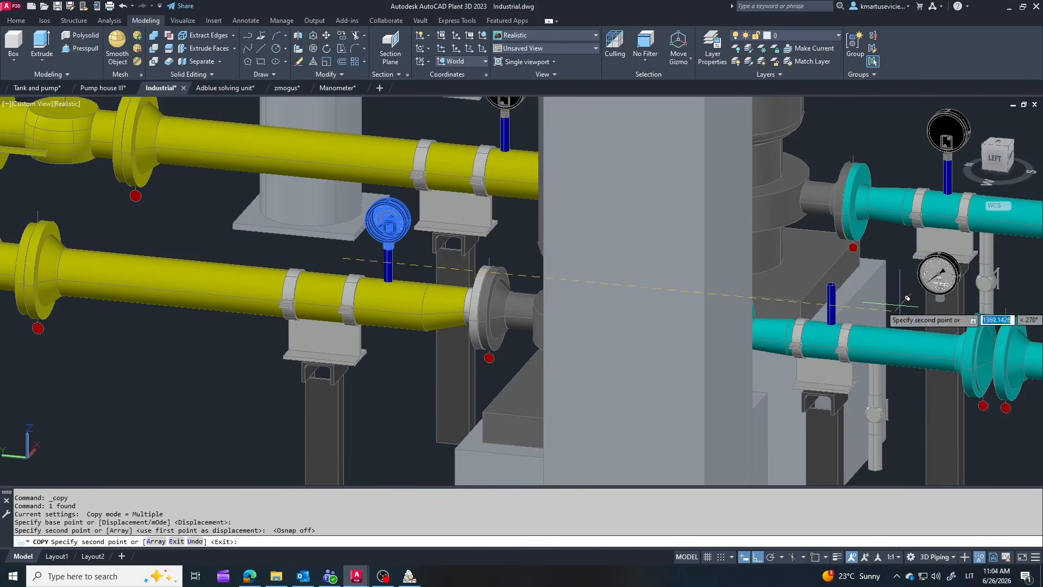
key("Escape")
Attach the copied gauge to the top of the blue stub on the nearer pump's cyan discharge line
left_click(938, 297)
scroll(935, 300, "up", 3)
left_click(938, 301)
scroll(766, 274, "up", 1)
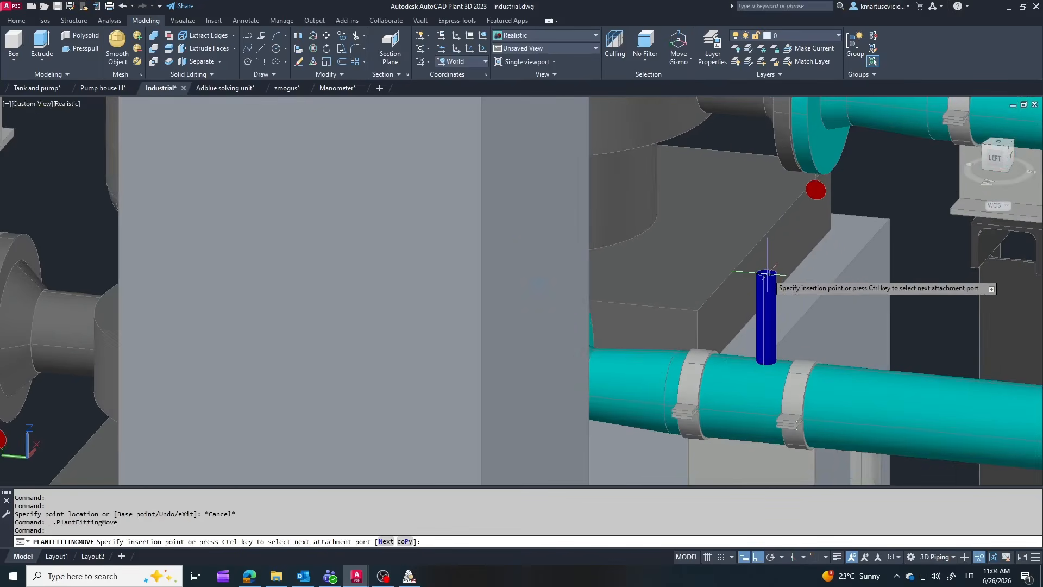
scroll(764, 274, "down", 2)
scroll(608, 250, "up", 3)
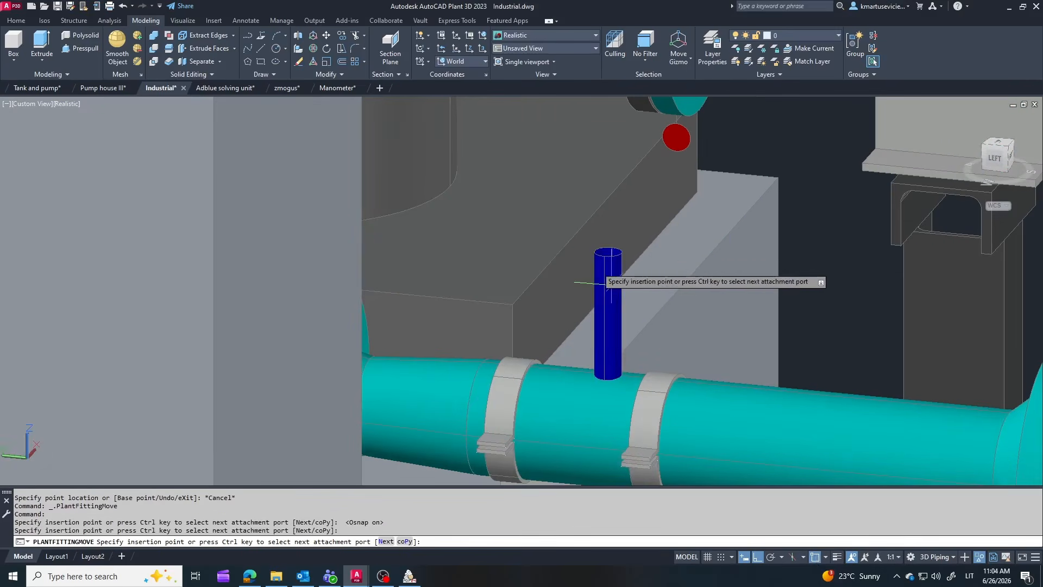
left_click(612, 248)
scroll(612, 248, "down", 1)
left_click(840, 254)
key("Escape")
scroll(733, 272, "down", 8)
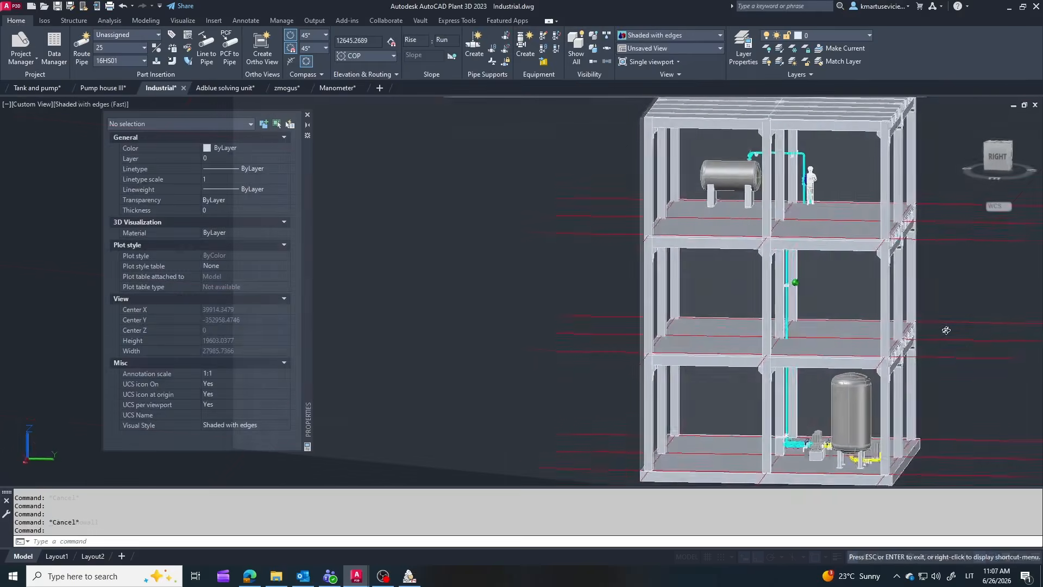
mouse_move(831, 326)
middle_mouse_down("shift")
mouse_move(843, 329)
mouse_move(831, 296)
mouse_move(782, 309)
middle_mouse_up("shift")
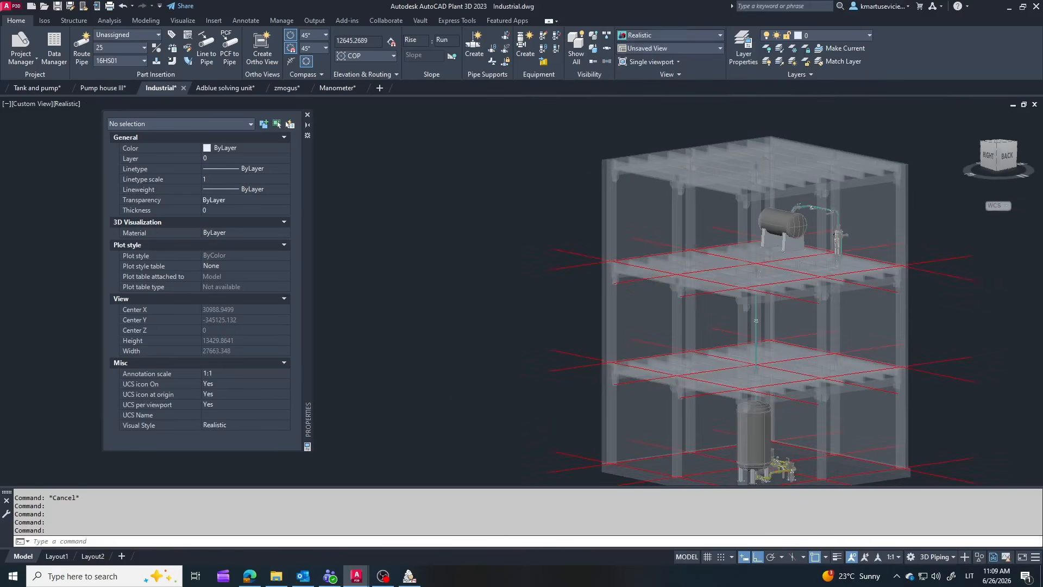
scroll(853, 286, "down", 2)
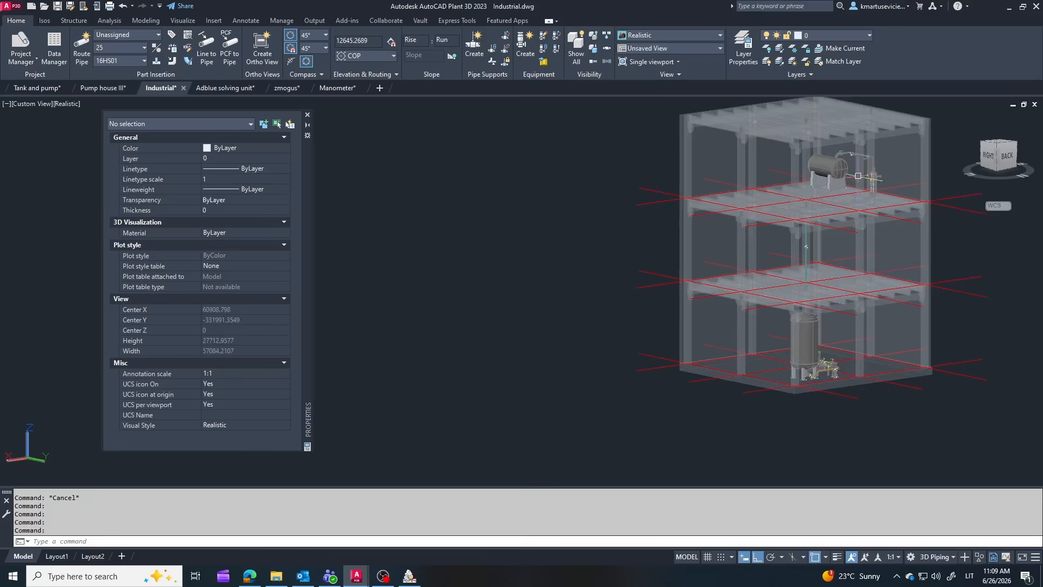
middle_click_drag(903, 234, 867, 256, "shift")
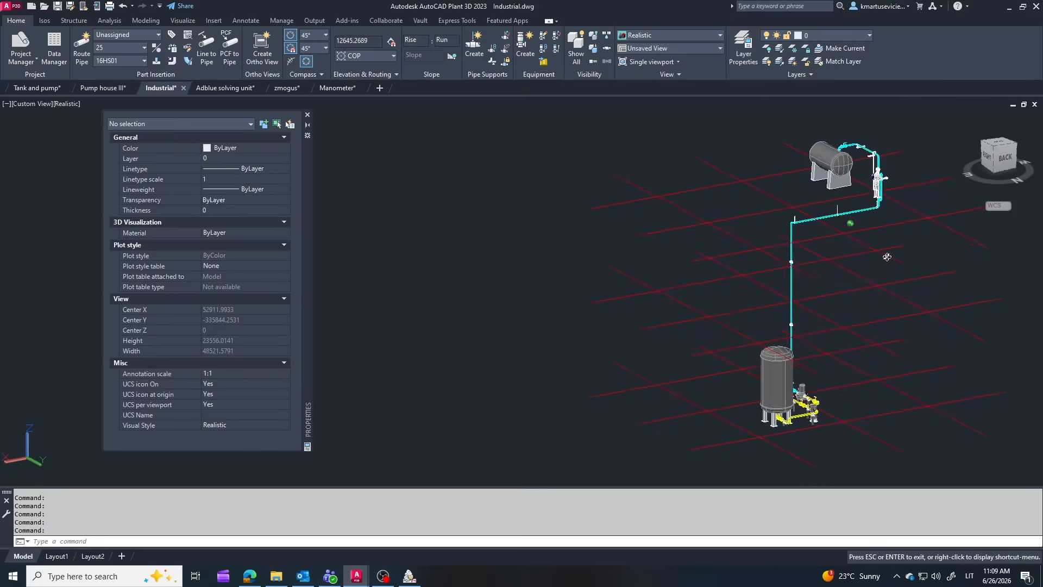